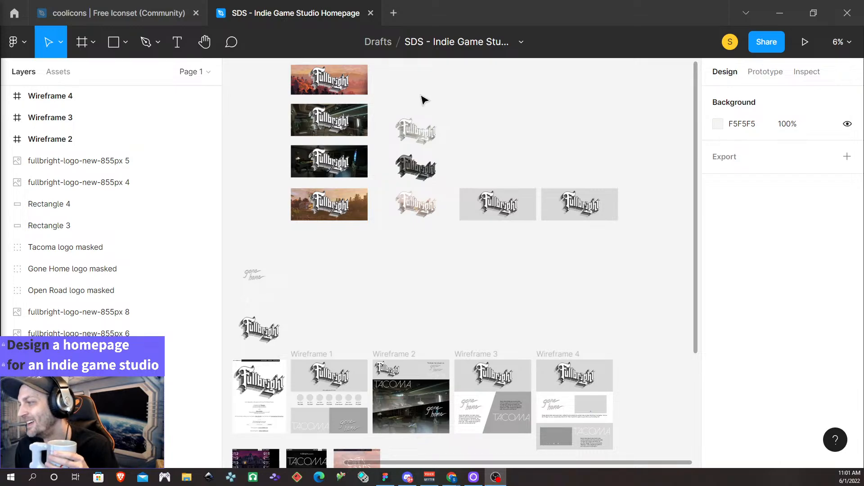
Review the four homepage wireframes and the Gone Home, Tacoma and Open Roads page references on the canvas.
scroll(468, 318, "down", 3)
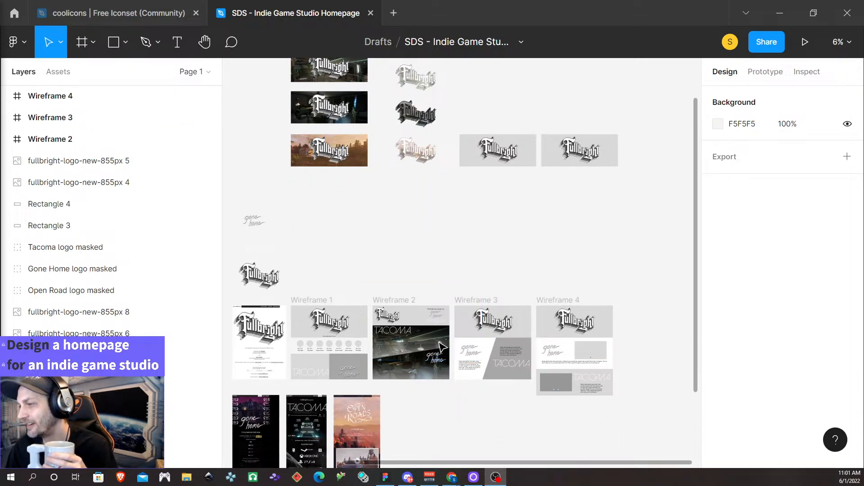
scroll(441, 347, "down", 4)
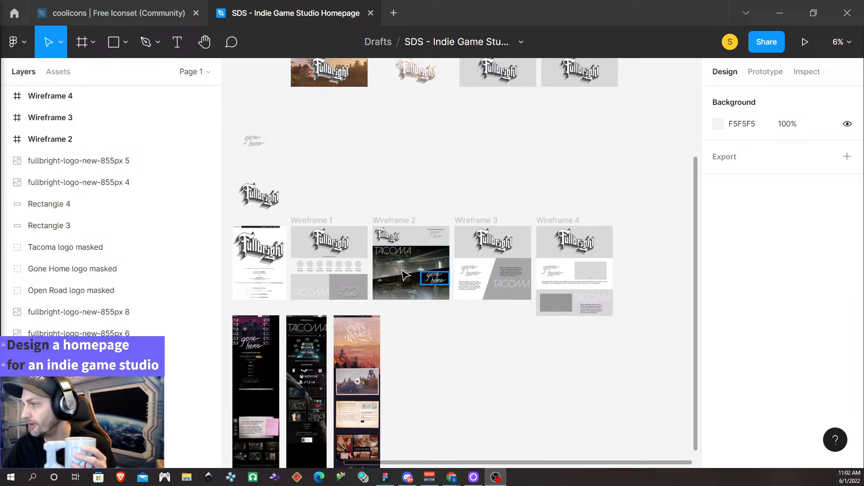
left_click(395, 225)
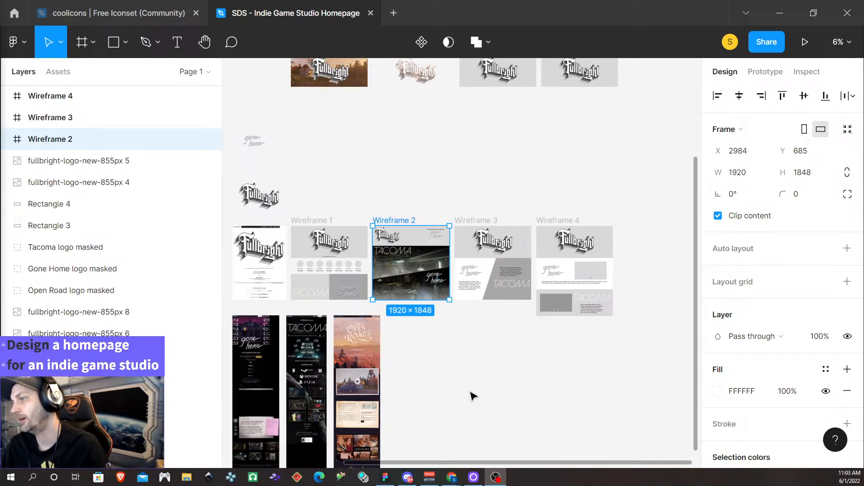
scroll(444, 332, "up", 1)
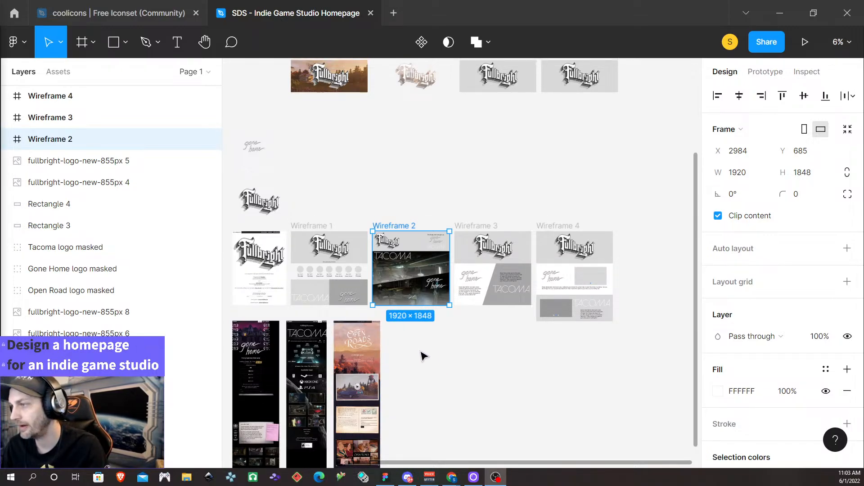
scroll(427, 357, "down", 2)
left_click_drag(401, 376, 430, 372)
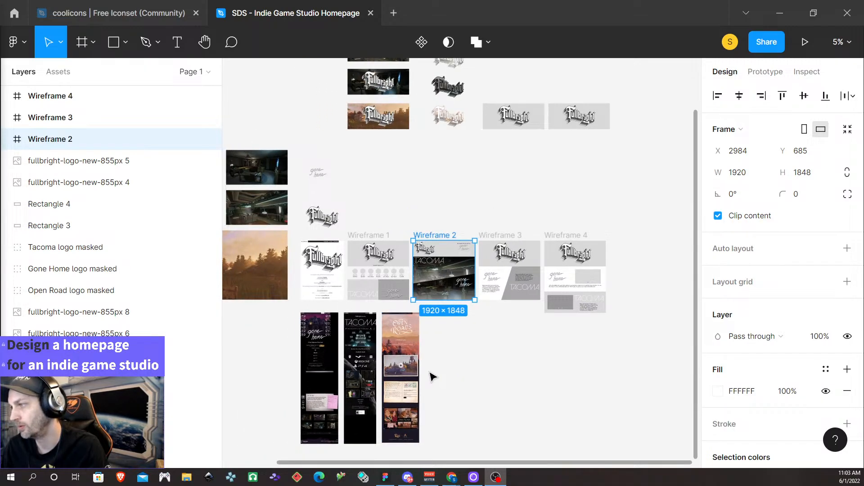
scroll(427, 373, "left", 5)
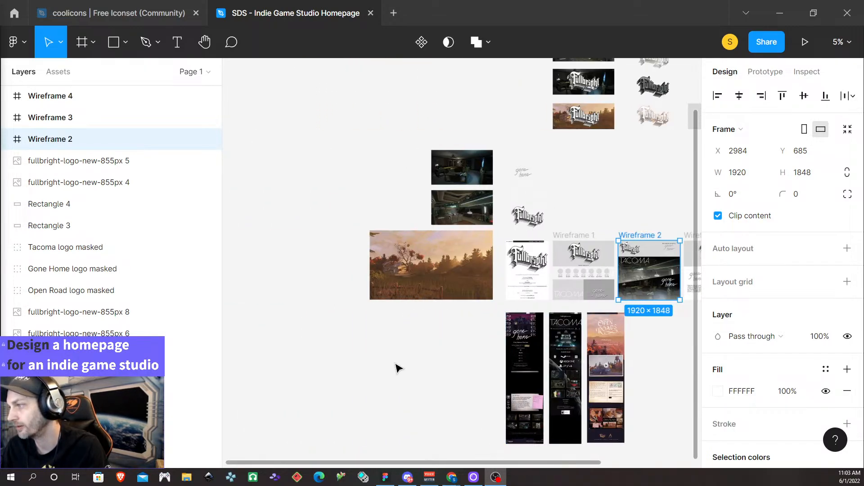
scroll(398, 369, "left", 1)
scroll(402, 368, "down", 4)
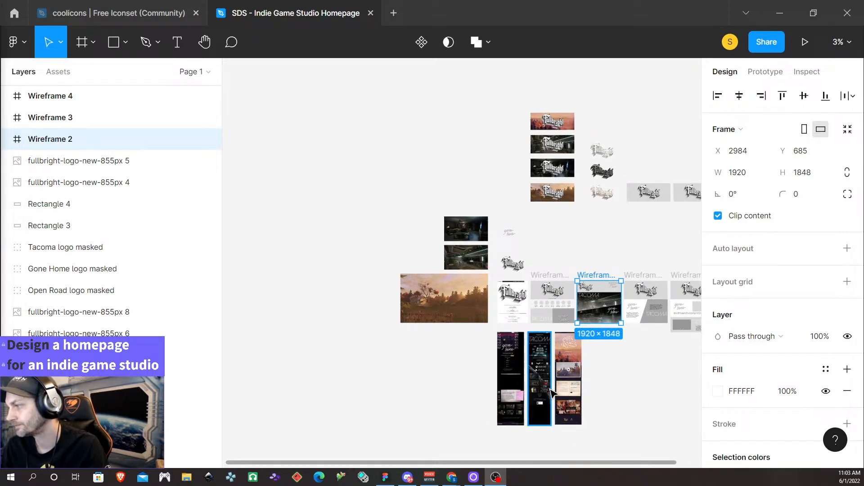
scroll(550, 394, "up", 6)
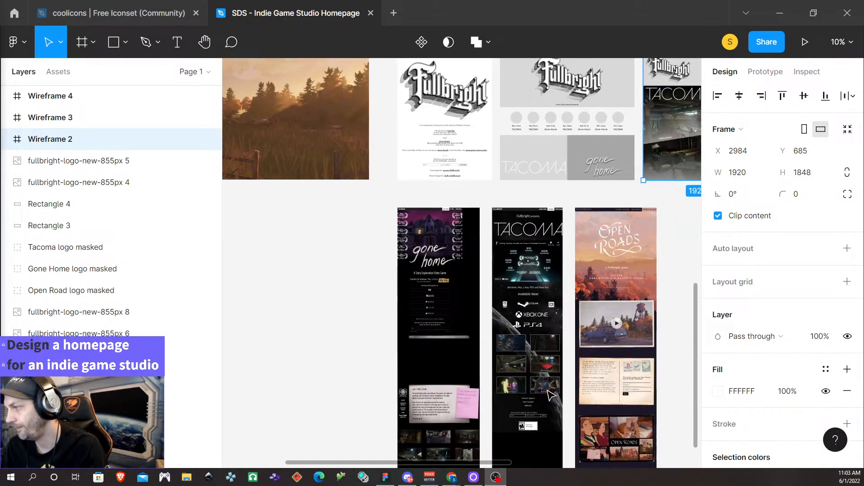
scroll(548, 387, "up", 1)
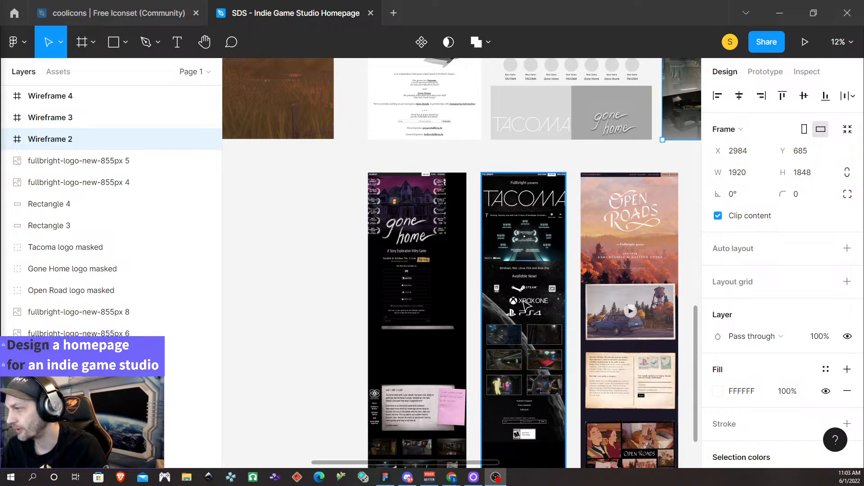
Examine the studio homepage reference and background artwork, and find empty canvas space below the sunset landscape image.
scroll(468, 299, "up", 5)
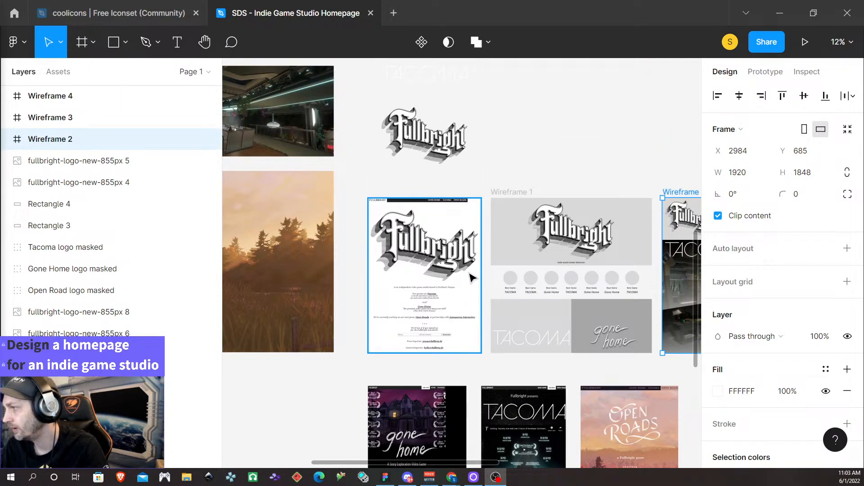
scroll(468, 273, "up", 2)
scroll(471, 281, "left", 4)
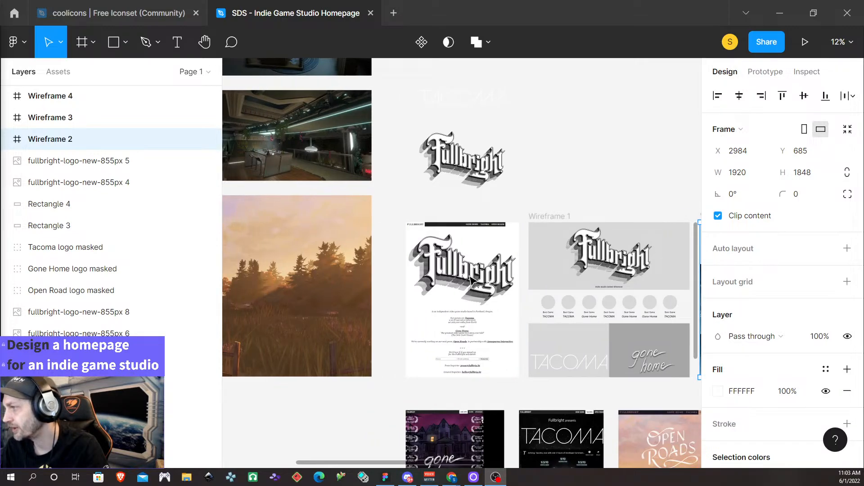
scroll(494, 281, "left", 3)
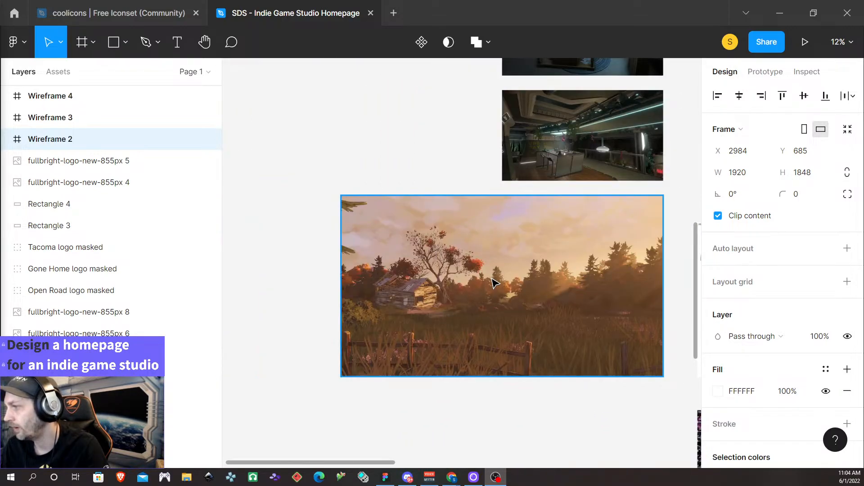
scroll(490, 282, "right", 1)
scroll(486, 284, "down", 5)
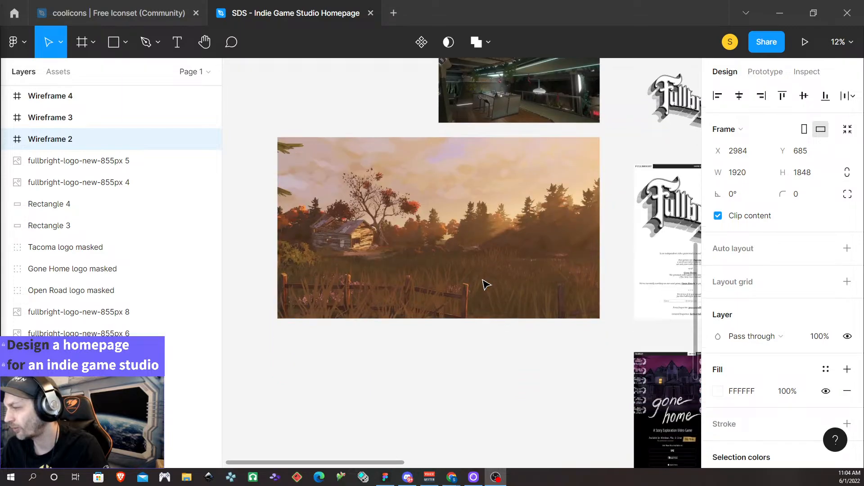
scroll(473, 297, "down", 1)
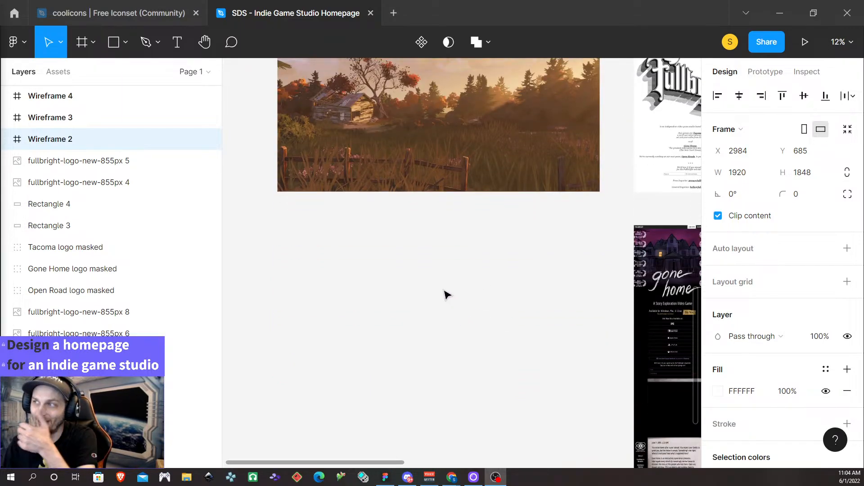
scroll(418, 295, "down", 5)
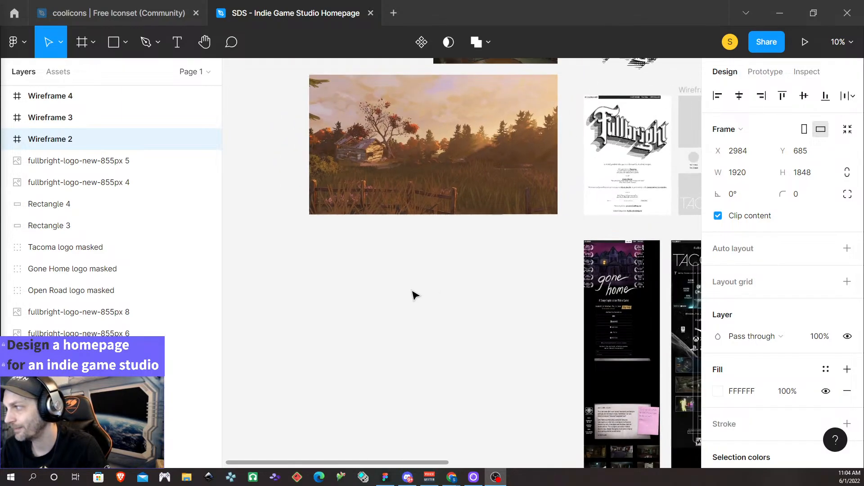
scroll(410, 276, "up", 1)
scroll(414, 289, "left", 3)
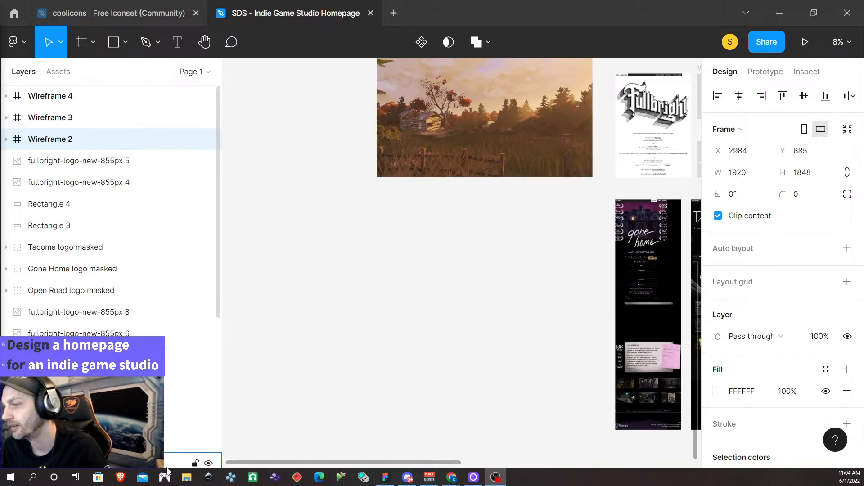
Switch to File Explorer and open the inner Indie Game Project folder within Downloads.
left_click(186, 477)
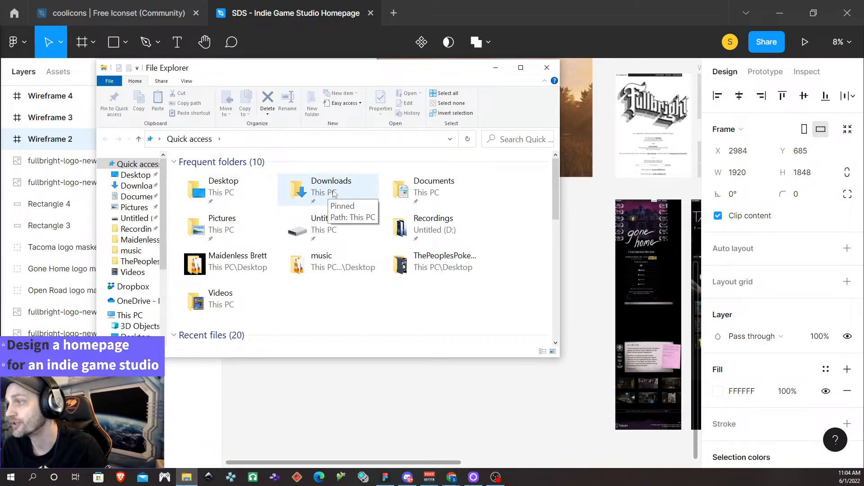
double_click(345, 192)
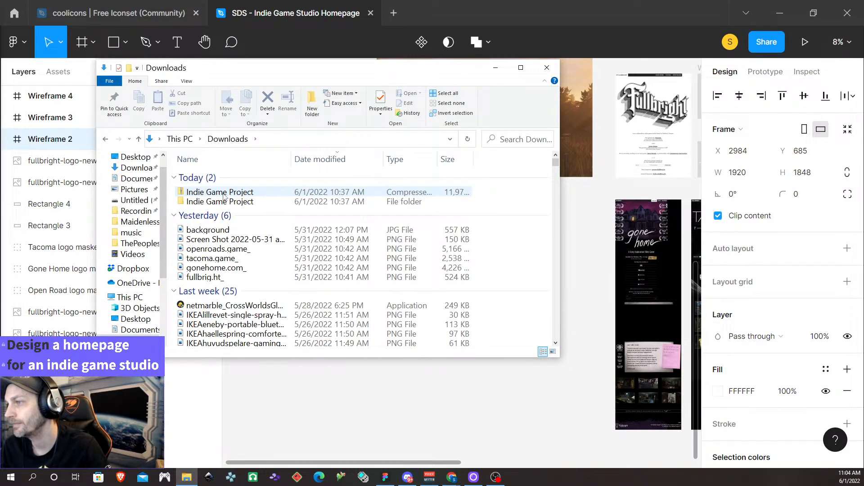
double_click(224, 202)
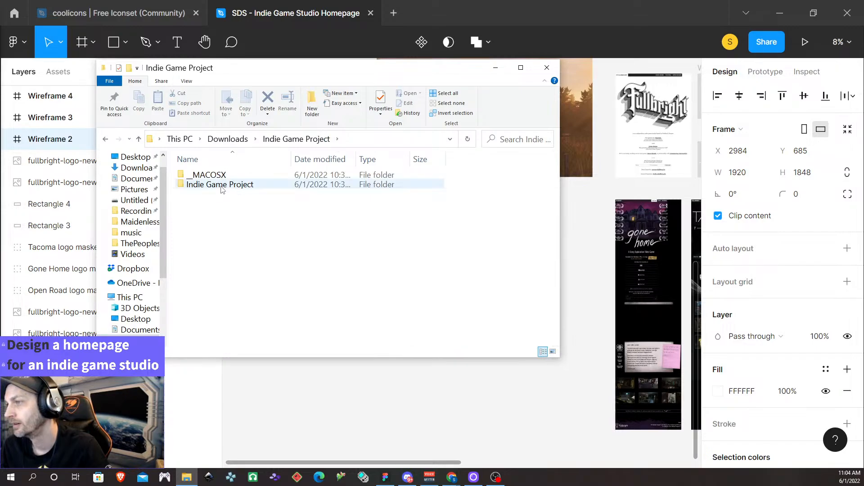
double_click(221, 186)
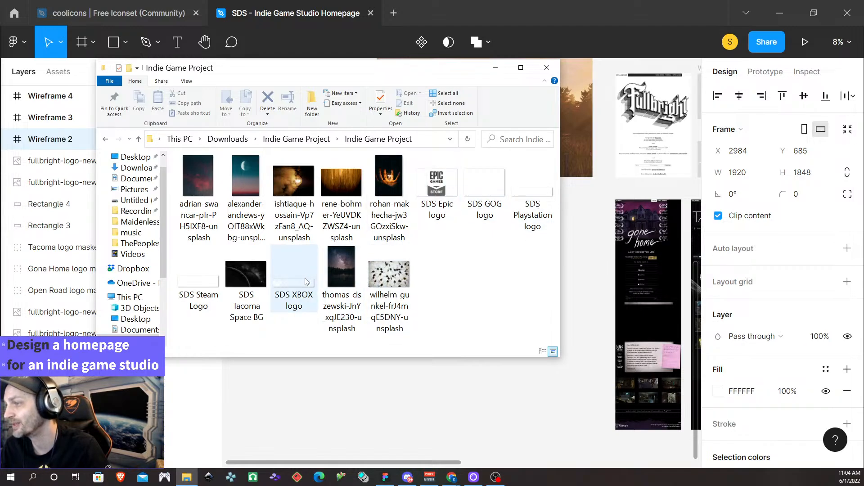
Import the SDS Epic, GOG, Playstation, Steam and XBOX logo files together onto the Figma canvas.
left_click(421, 190)
left_click(201, 269, "ctrl")
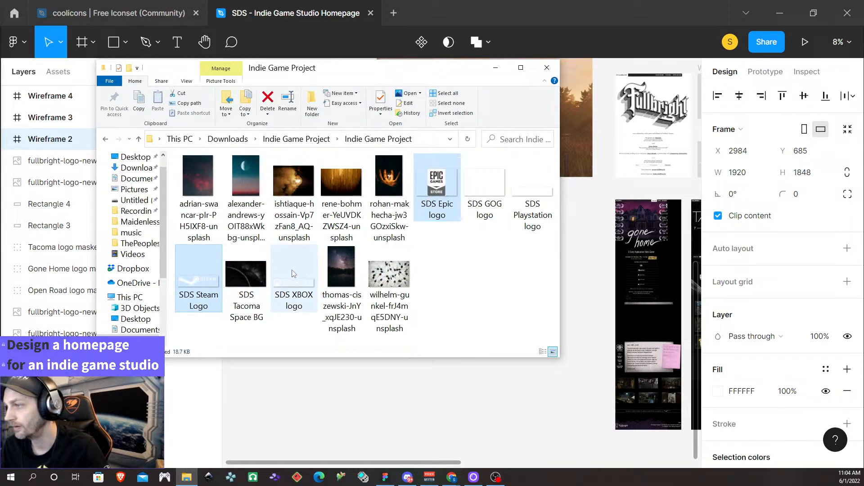
left_click(294, 270, "ctrl")
left_click(485, 182, "ctrl")
left_click(539, 193, "ctrl")
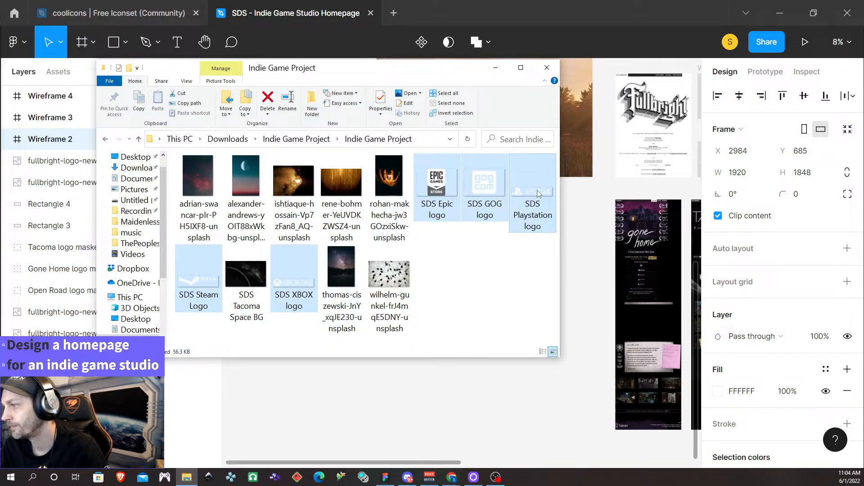
left_click_drag(446, 189, 579, 225)
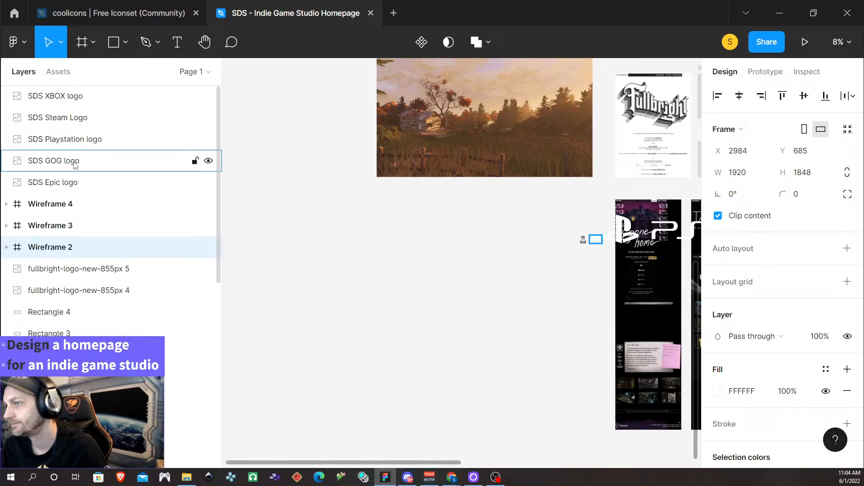
Move all five imported store logos directly beneath the sunset landscape image, aligned with its left edge.
left_click(70, 183)
left_click(70, 95, "shift")
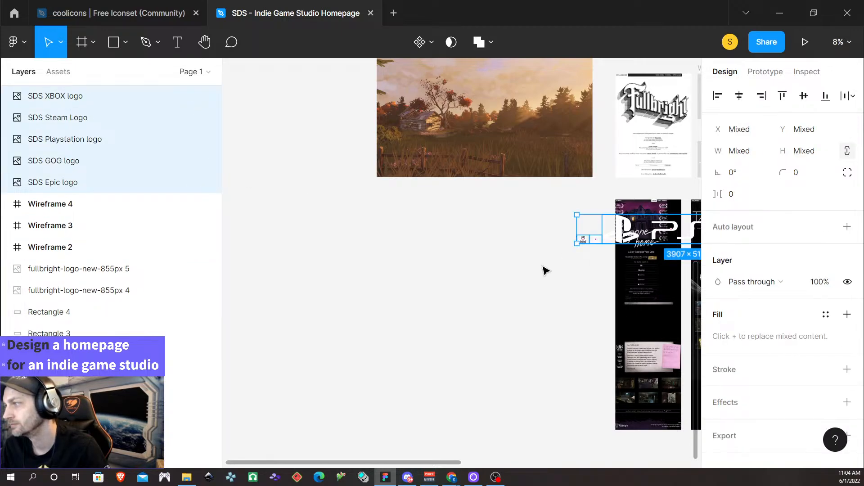
left_click_drag(623, 234, 426, 209)
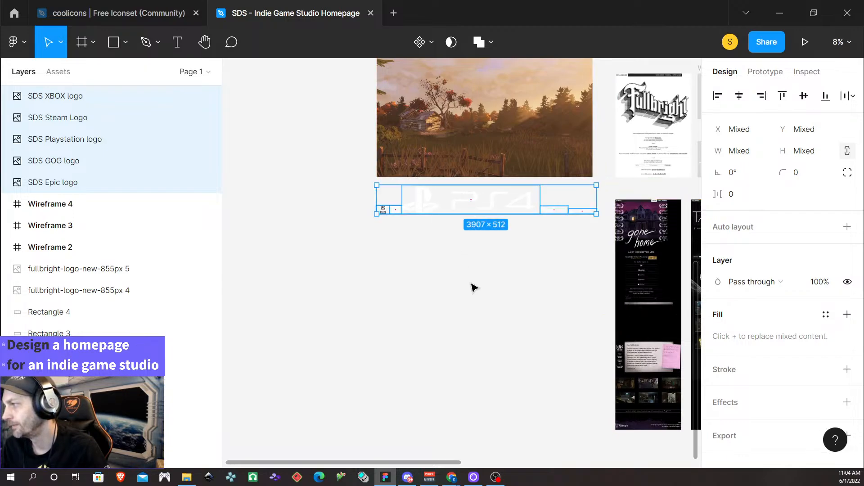
scroll(439, 361, "down", 2)
left_click(438, 354)
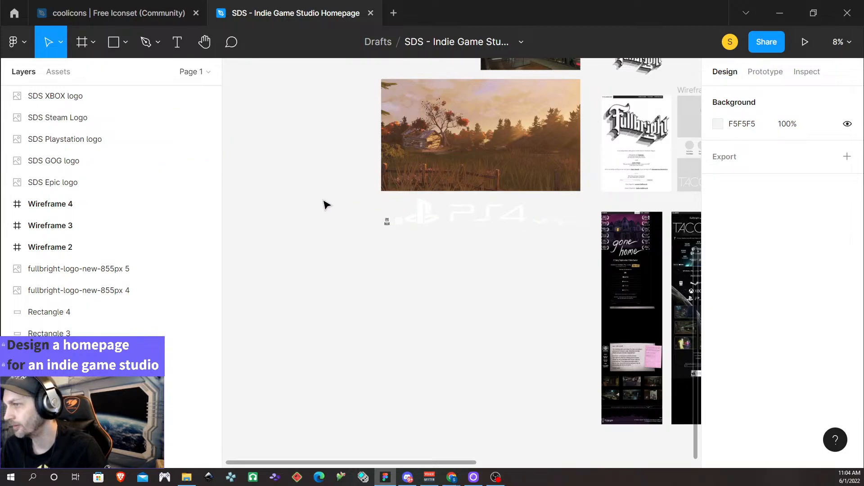
Wrap the five SDS store logos in a single auto layout frame.
left_click(68, 183)
left_click(74, 96, "shift")
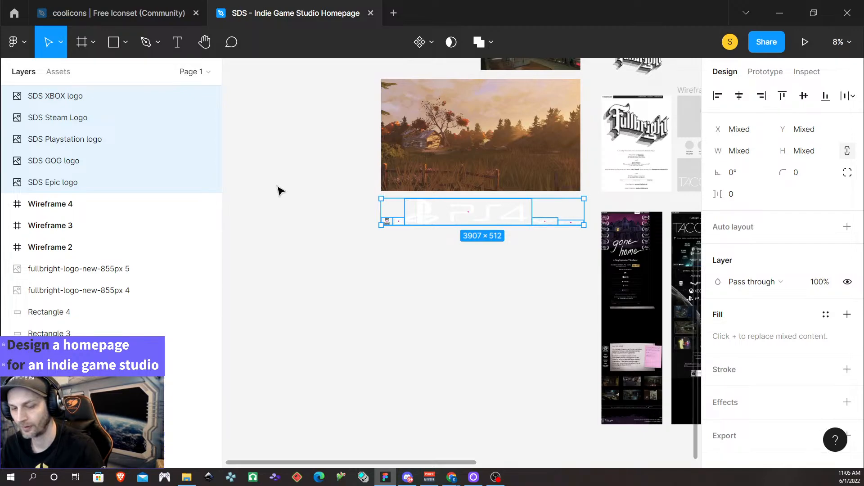
key("shift+a")
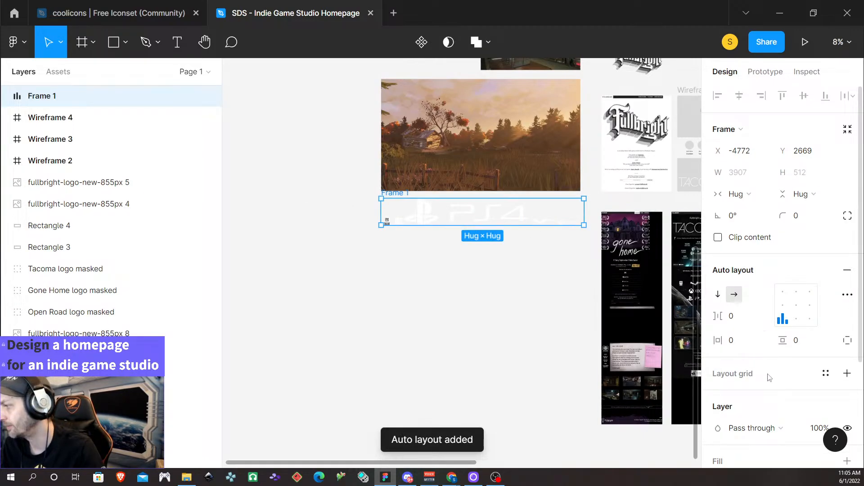
Add a solid grey 646464 fill to the logo frame so the white logos stand out.
scroll(847, 373, "down", 3)
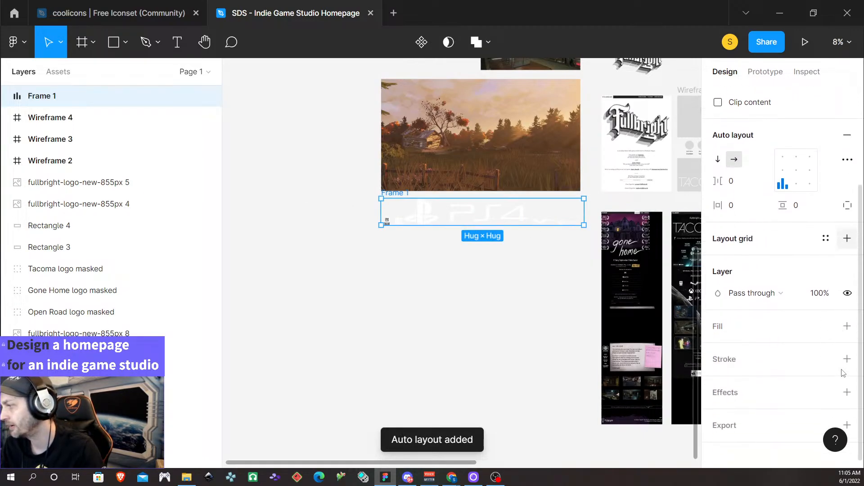
left_click(846, 327)
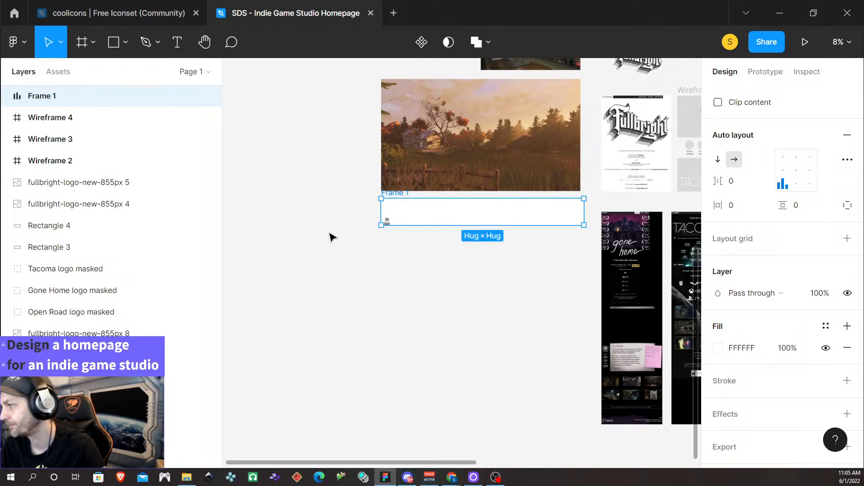
left_click(718, 348)
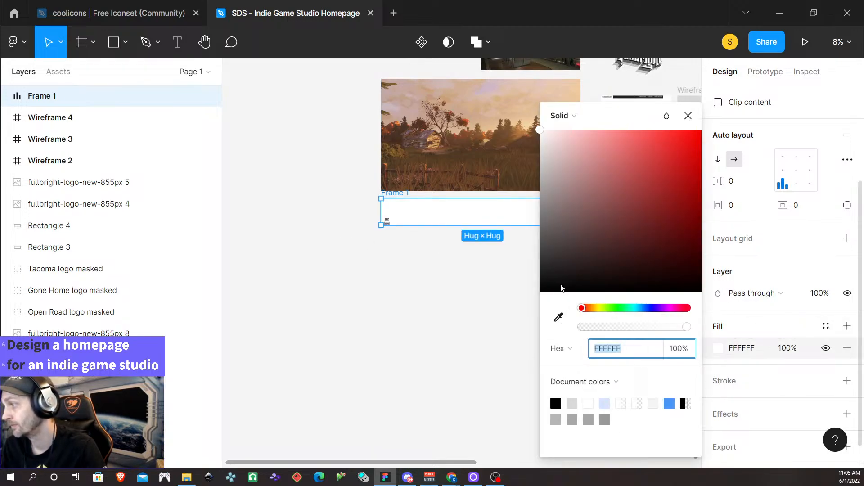
left_click_drag(561, 287, 540, 229)
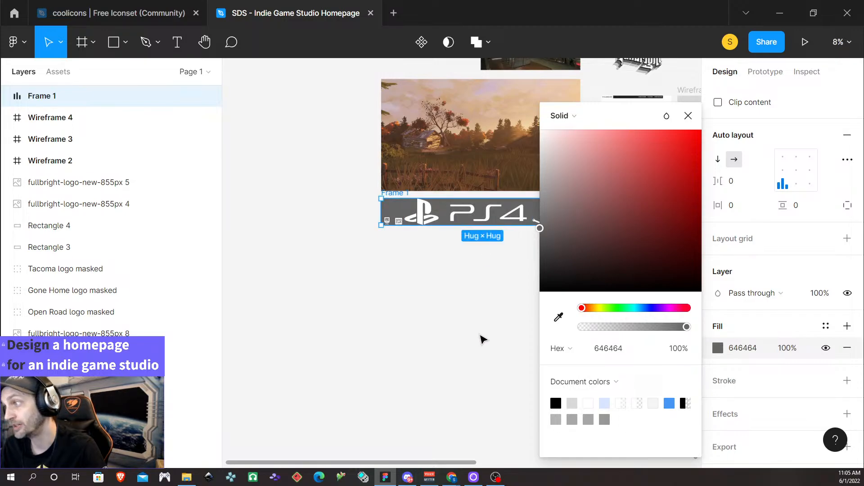
left_click(483, 339)
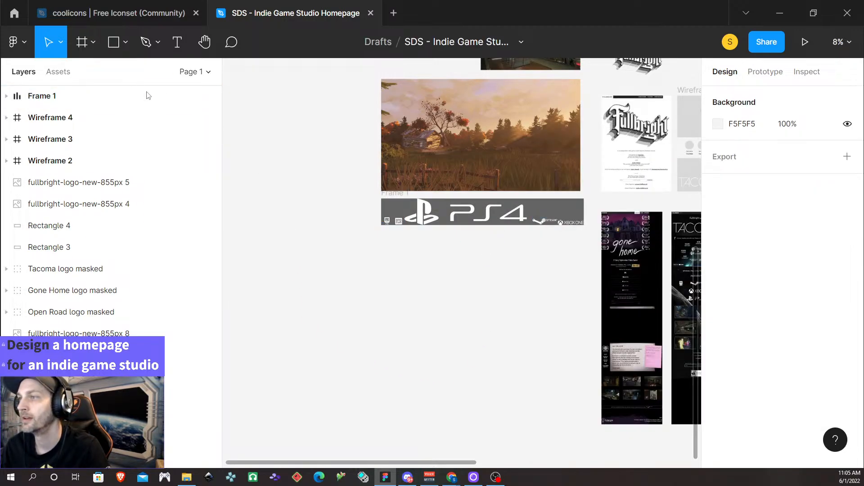
Import the seven Unsplash photos and the SDS Tacoma Space BG image from the Indie Game Project folder onto the Figma canvas.
left_click(188, 479)
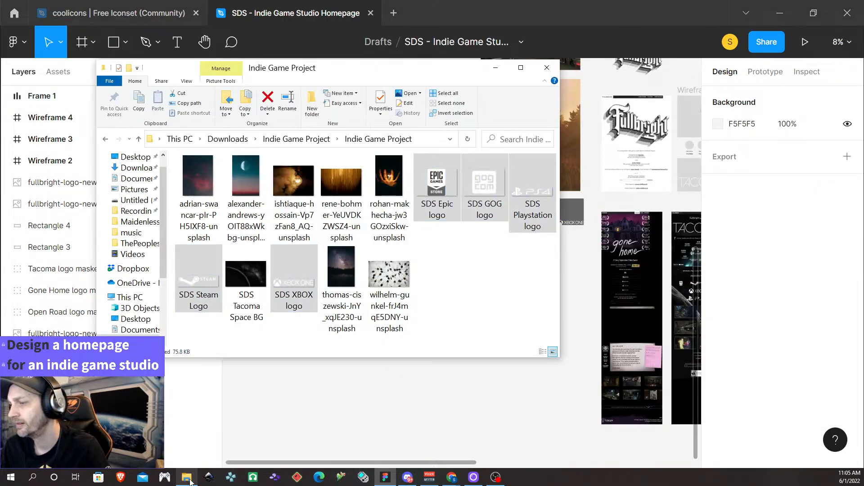
left_click(382, 286)
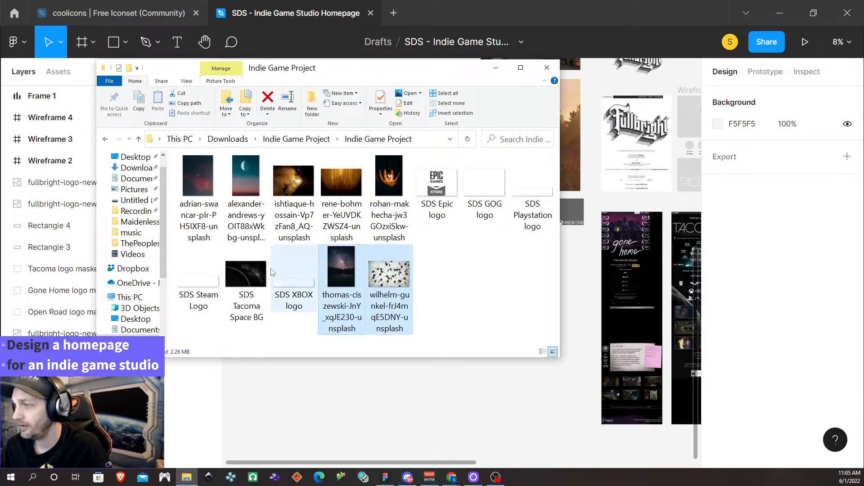
left_click(250, 269, "ctrl")
left_click(392, 174, "ctrl")
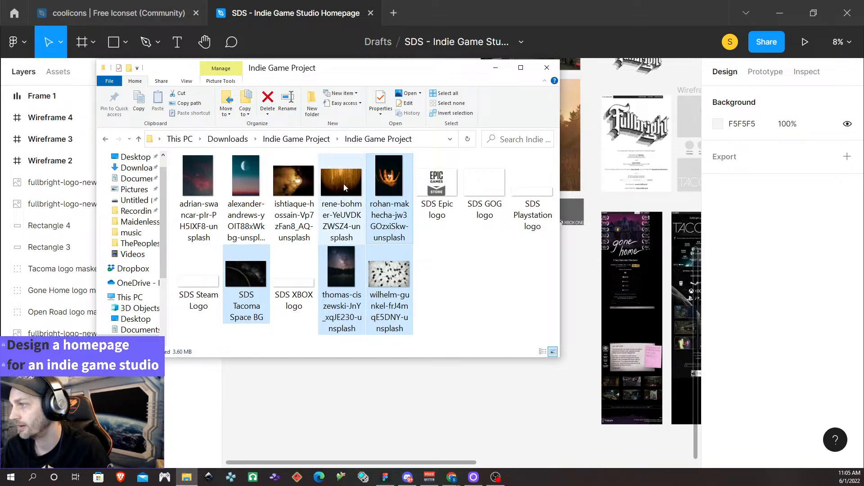
left_click(346, 180, "ctrl")
left_click(302, 184, "ctrl")
left_click(236, 181, "ctrl")
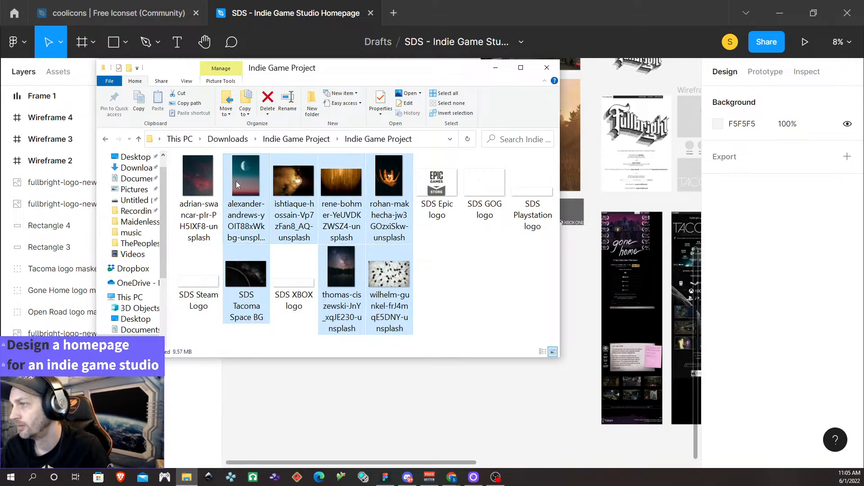
left_click(203, 184, "ctrl")
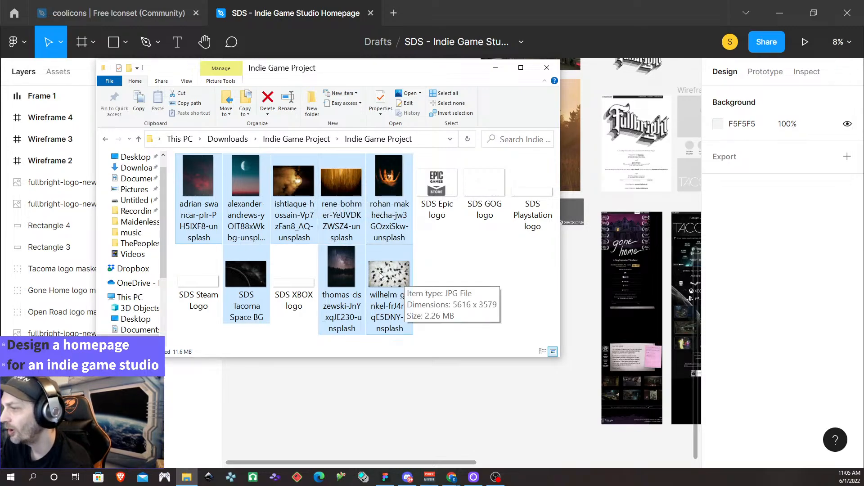
left_click_drag(382, 273, 397, 407)
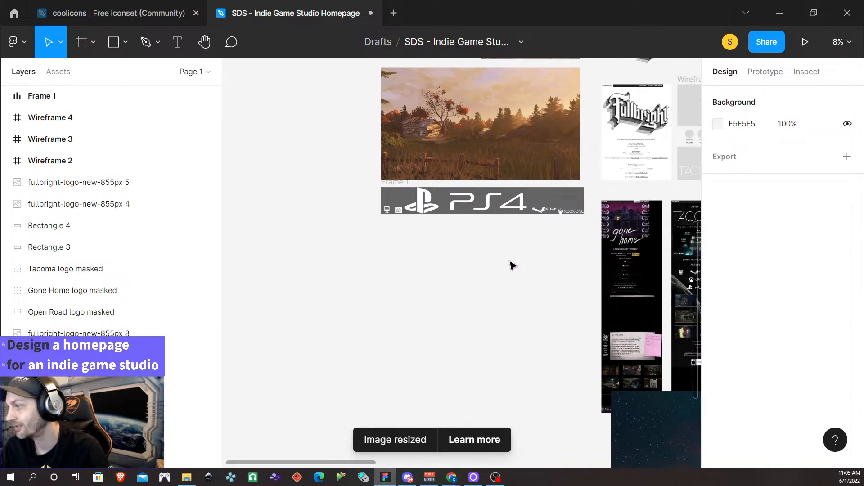
Move all eight imported background images together into clear space below the game website screenshots.
scroll(517, 266, "down", 5)
scroll(504, 262, "down", 5, "ctrl")
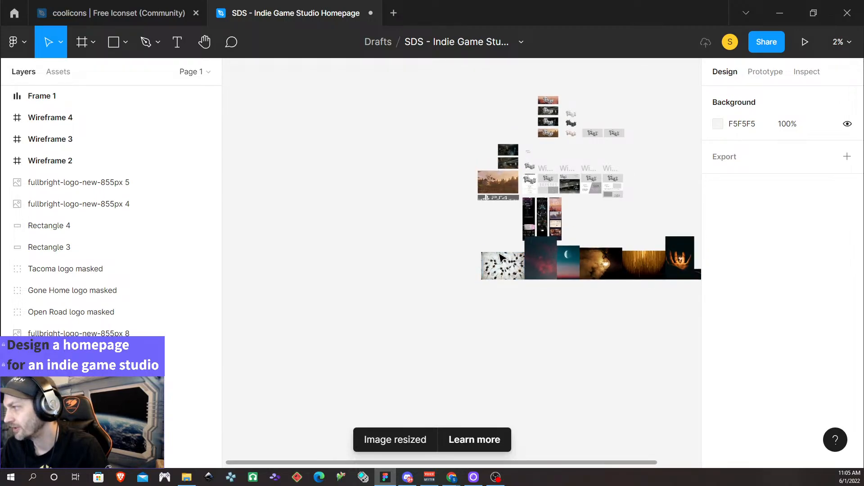
scroll(430, 258, "right", 4)
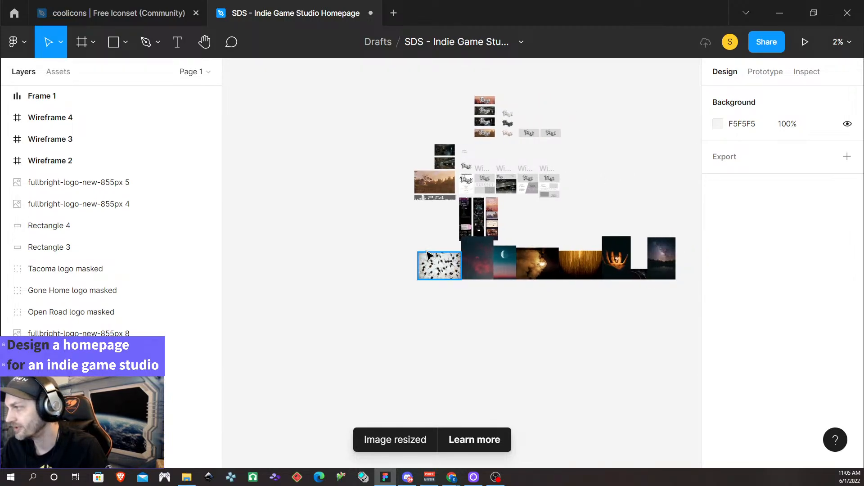
scroll(388, 254, "right", 2)
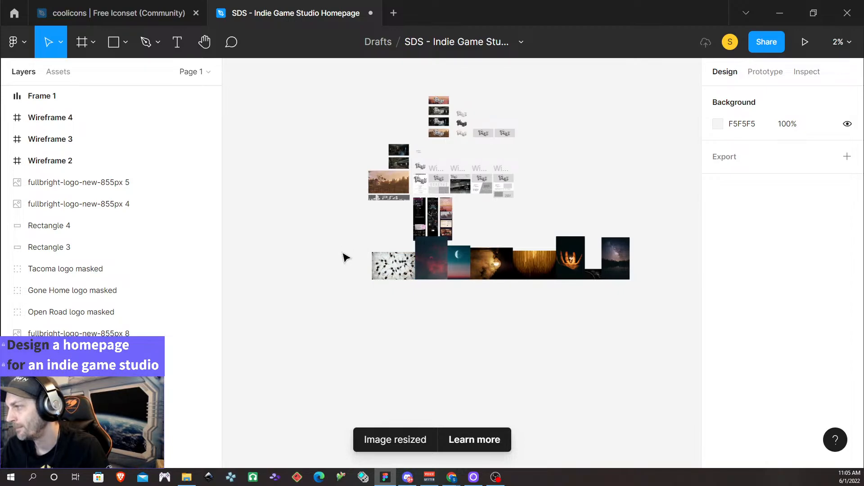
left_click_drag(342, 251, 676, 297)
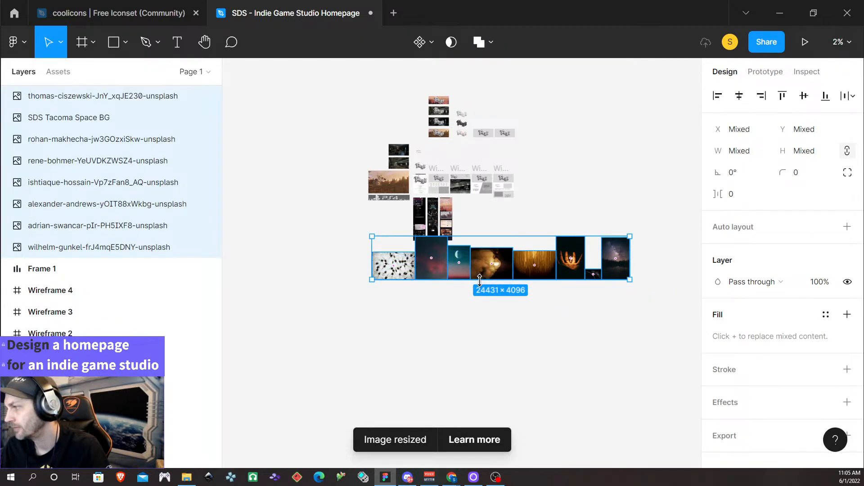
left_click_drag(485, 280, 431, 296)
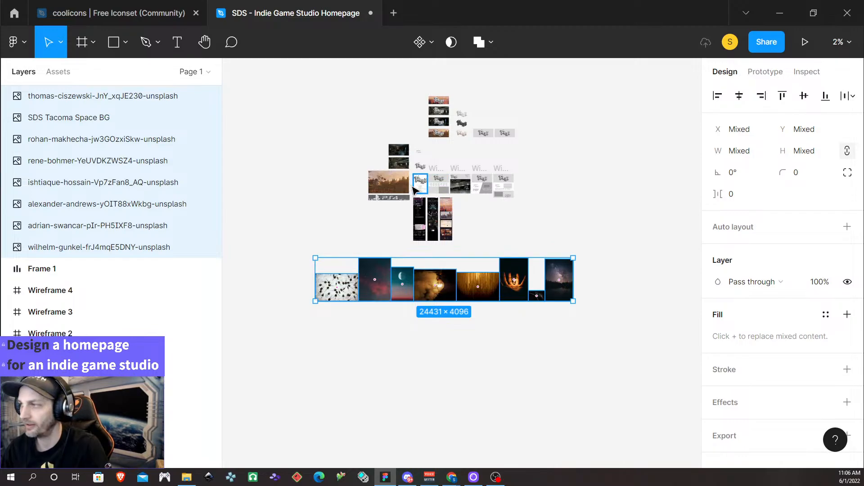
Examine the Fullbright homepage screenshot and the Gone Home and Tacoma page screenshots up close.
scroll(421, 188, "up", 10, "ctrl")
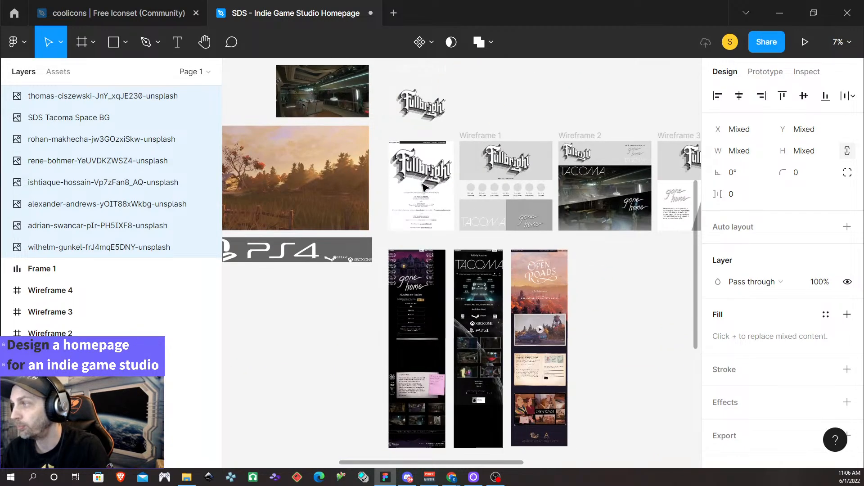
scroll(412, 184, "up", 1, "ctrl")
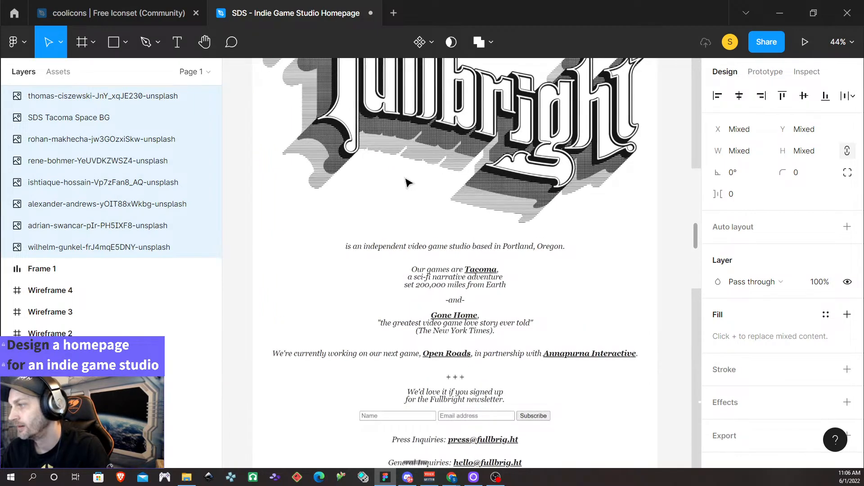
scroll(407, 182, "down", 4, "ctrl")
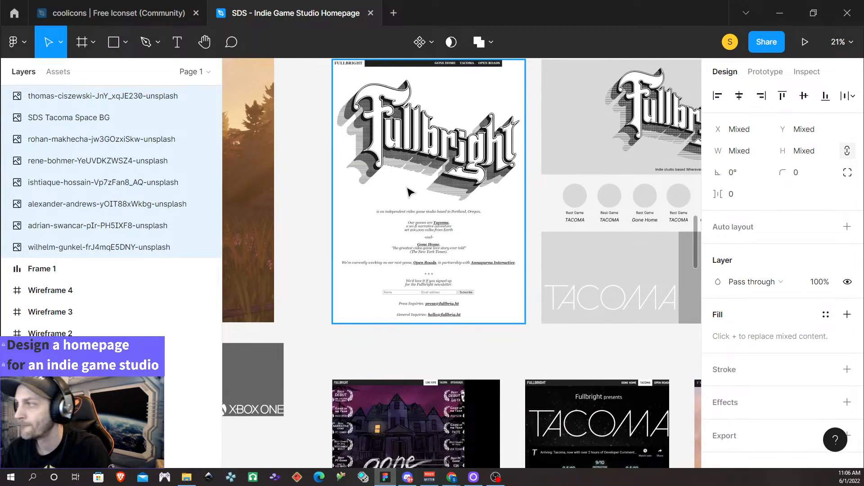
scroll(494, 218, "down", 5)
scroll(504, 227, "down", 10)
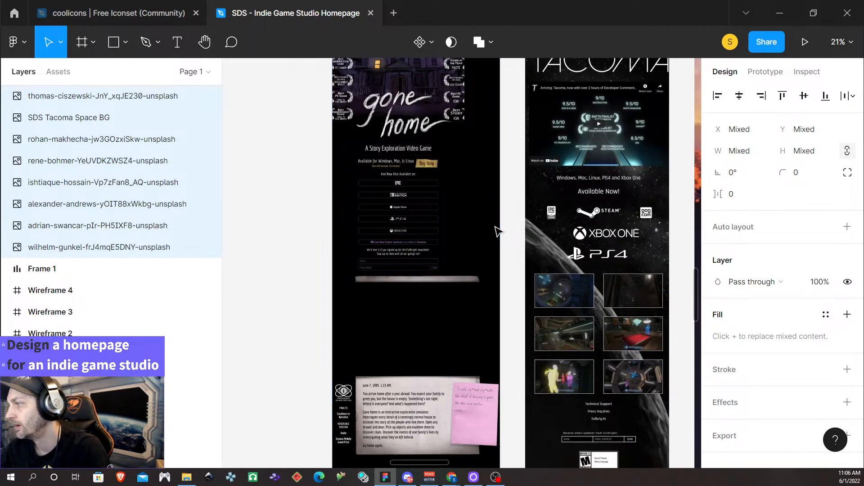
scroll(495, 228, "down", 3, "ctrl")
scroll(494, 222, "down", 5, "ctrl")
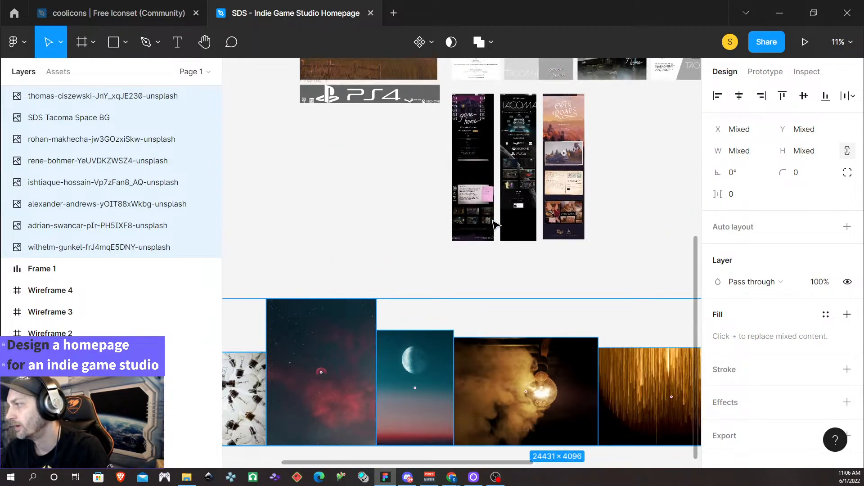
Move the photo of hands holding a light bulb out of the image row into the empty space below it.
scroll(493, 252, "down", 2)
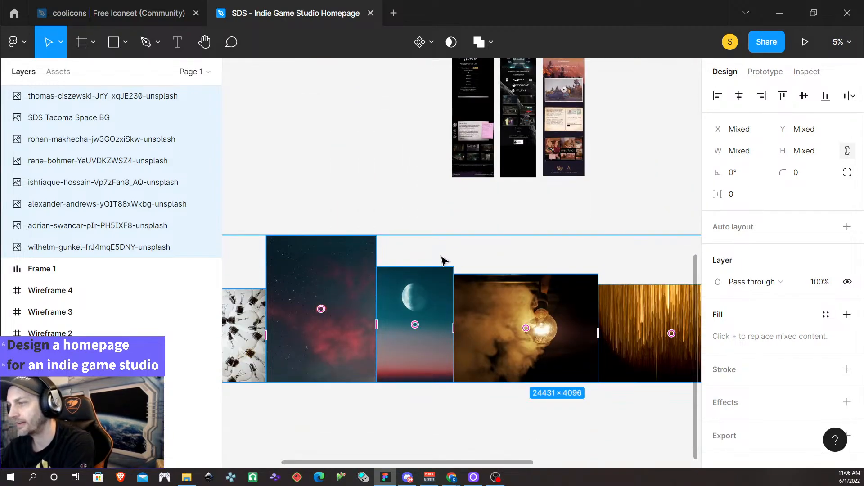
scroll(479, 269, "down", 2)
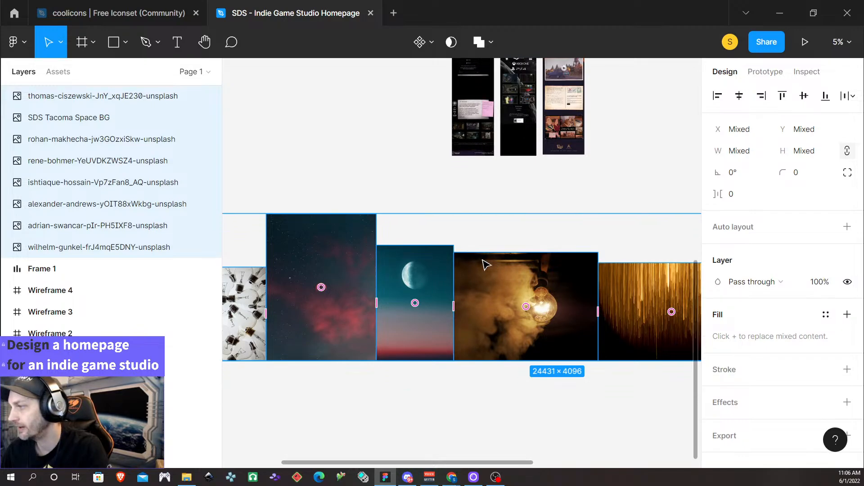
scroll(477, 263, "right", 3)
scroll(477, 263, "right", 6)
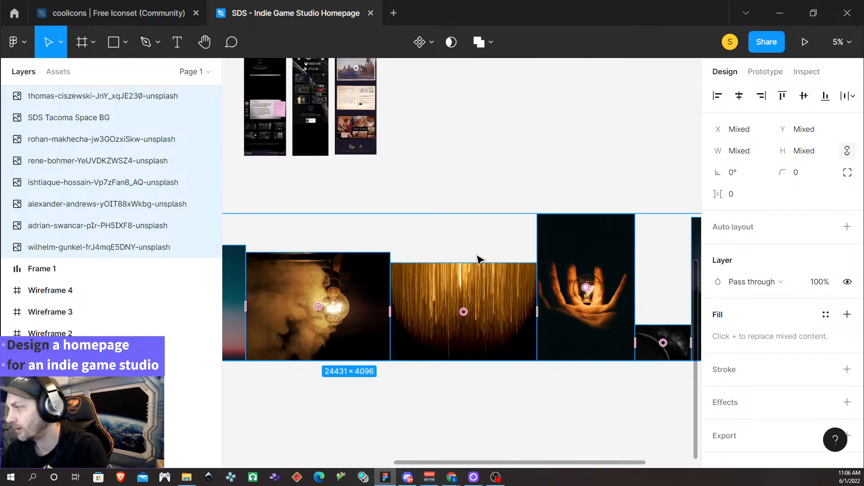
scroll(478, 260, "right", 3)
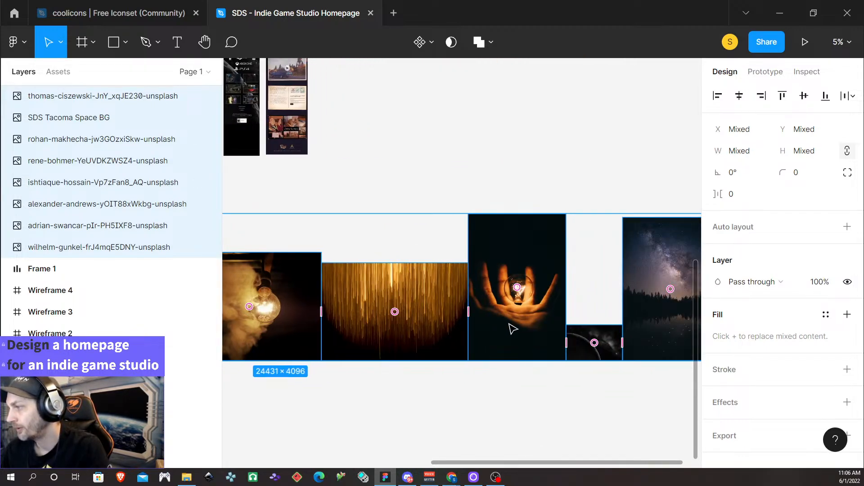
left_click(513, 329)
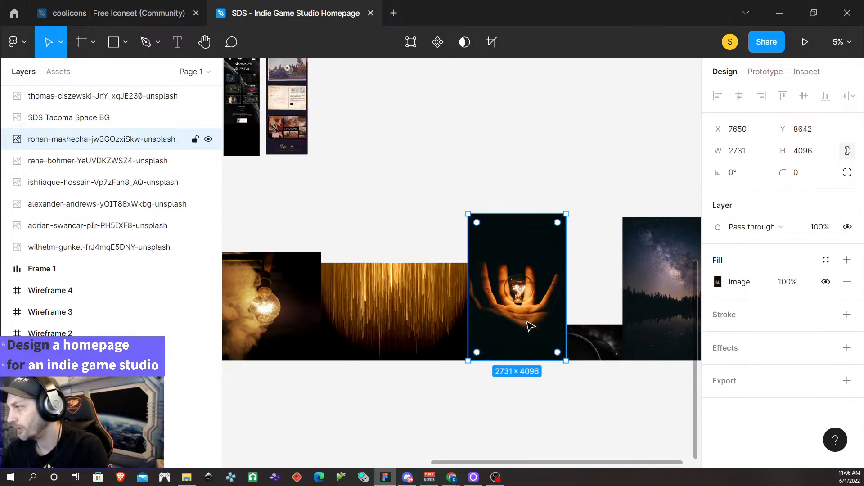
left_click_drag(531, 326, 534, 418)
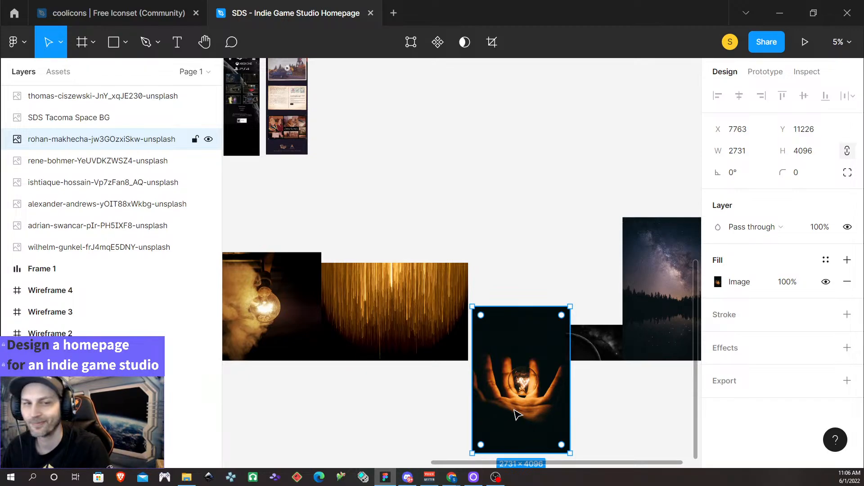
scroll(504, 394, "down", 4)
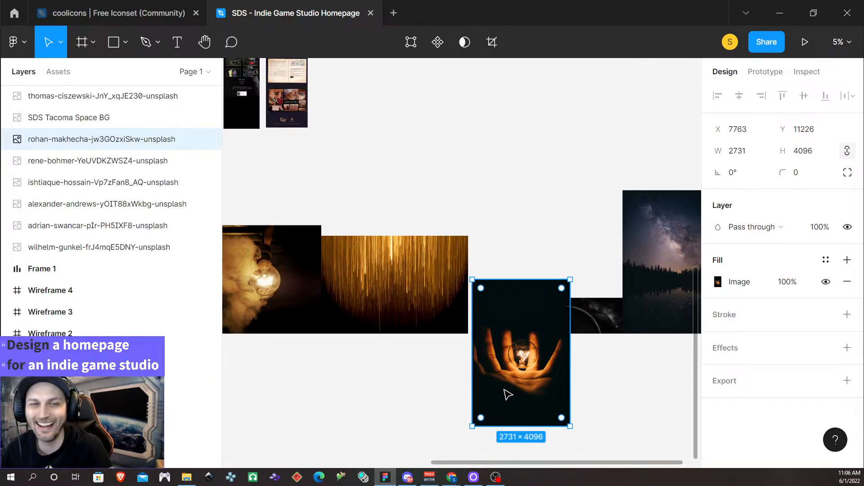
scroll(501, 388, "down", 9)
scroll(491, 276, "up", 6)
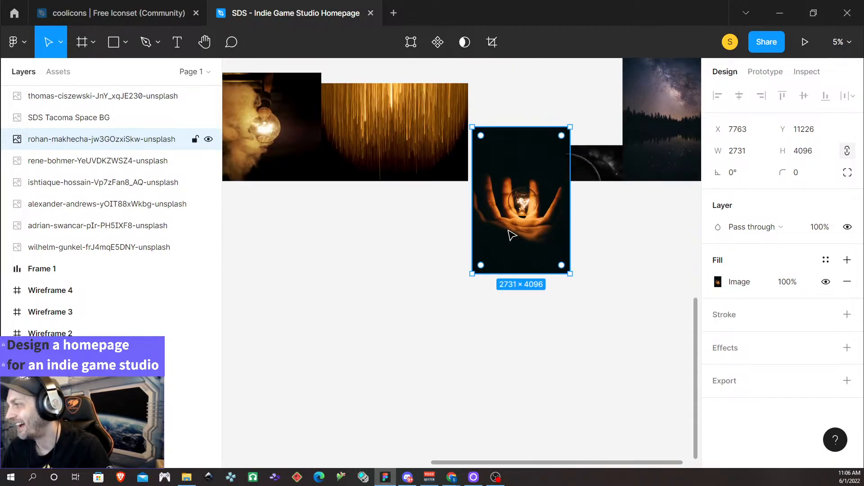
left_click_drag(508, 231, 446, 319)
left_click_drag(396, 381, 385, 398)
Place the smoky light bulb photo and the golden light streaks photo side by side with bottoms aligned, slightly below the image row.
left_click_drag(414, 139, 409, 159)
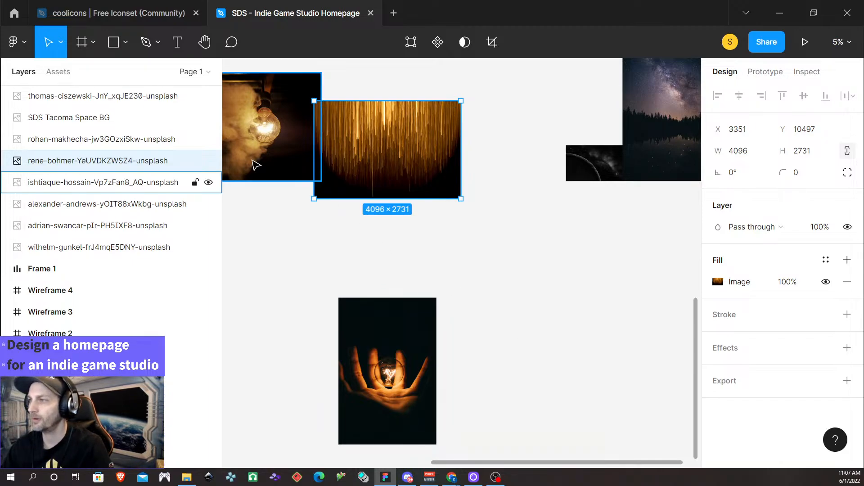
left_click_drag(360, 151, 432, 156)
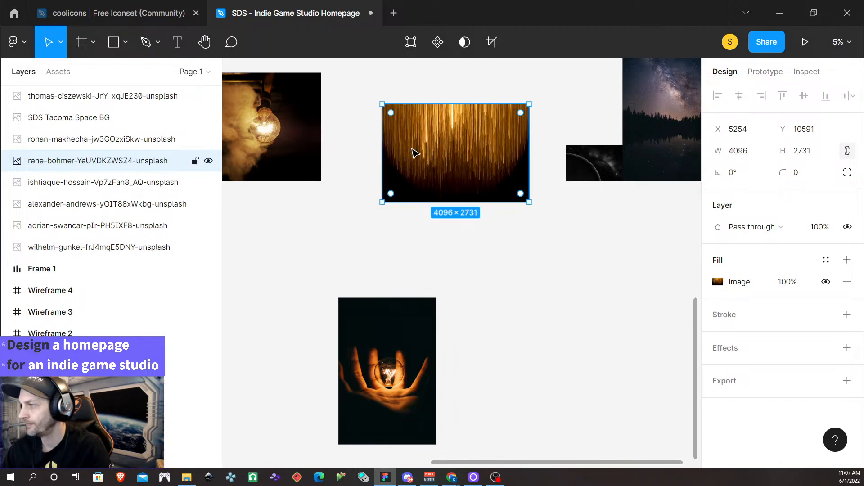
mouse_move(266, 135)
left_mouse_down()
mouse_move(288, 153)
mouse_move(323, 157)
left_mouse_up()
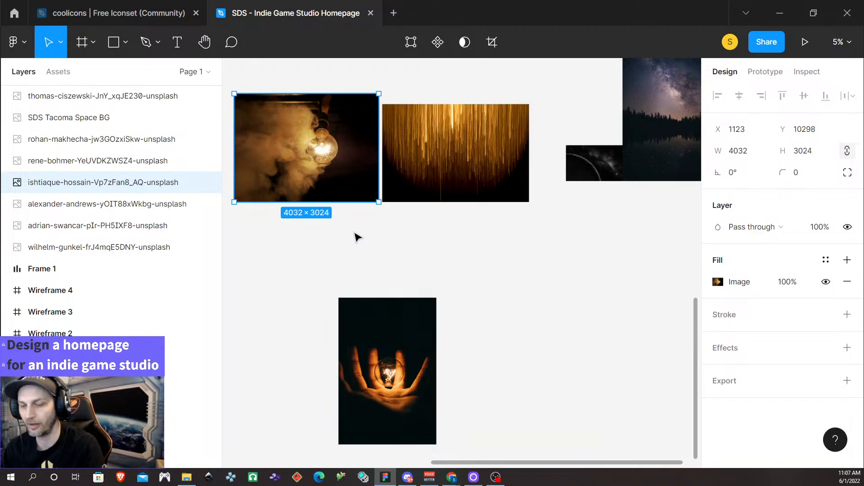
Inspect the SDS Tacoma Space BG image up close and move it directly beneath Wireframe 3, aligned with its left edge.
scroll(388, 179, "up", 3)
scroll(388, 178, "right", 8)
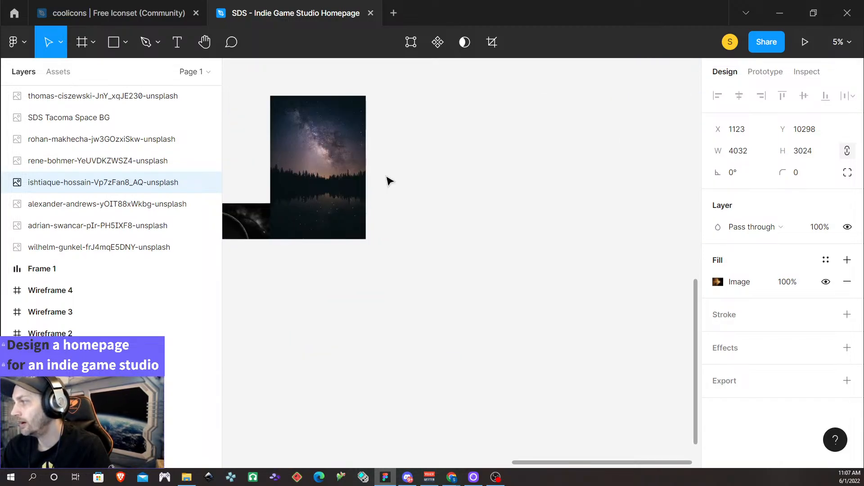
scroll(297, 225, "left", 2)
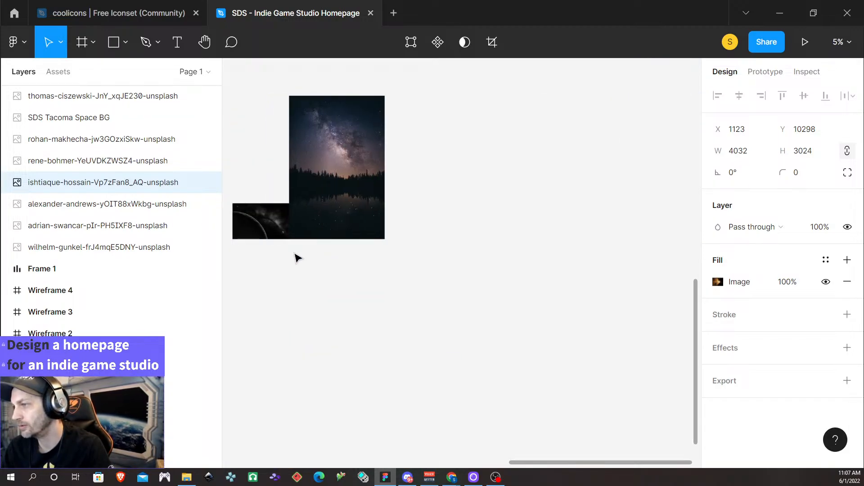
left_click(295, 225)
scroll(297, 225, "up", 3)
scroll(300, 226, "up", 3)
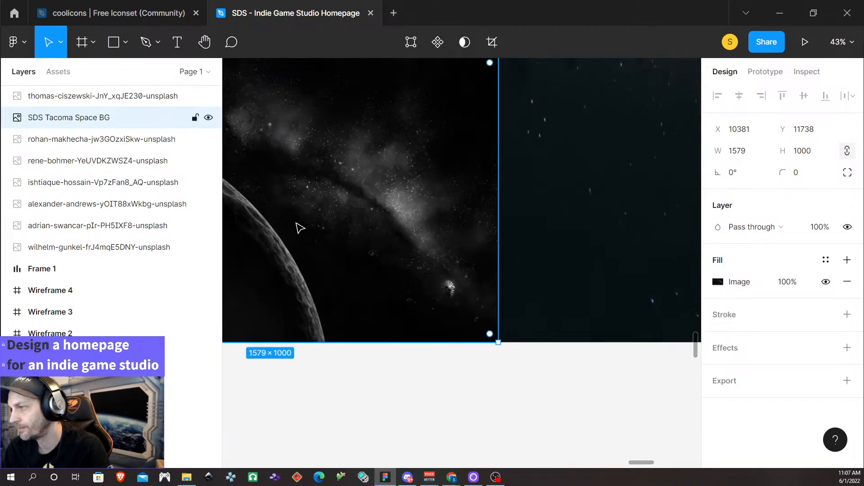
scroll(310, 230, "down", 3)
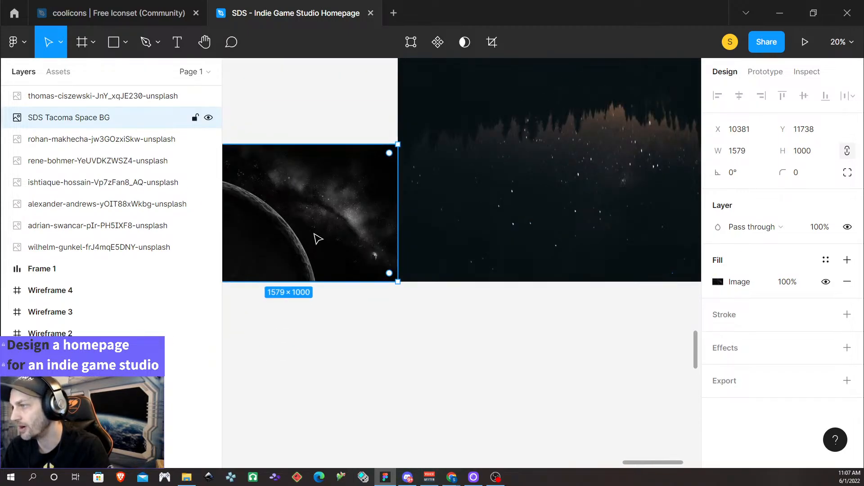
scroll(316, 239, "down", 2)
left_click_drag(307, 232, 358, 249)
scroll(358, 250, "down", 3)
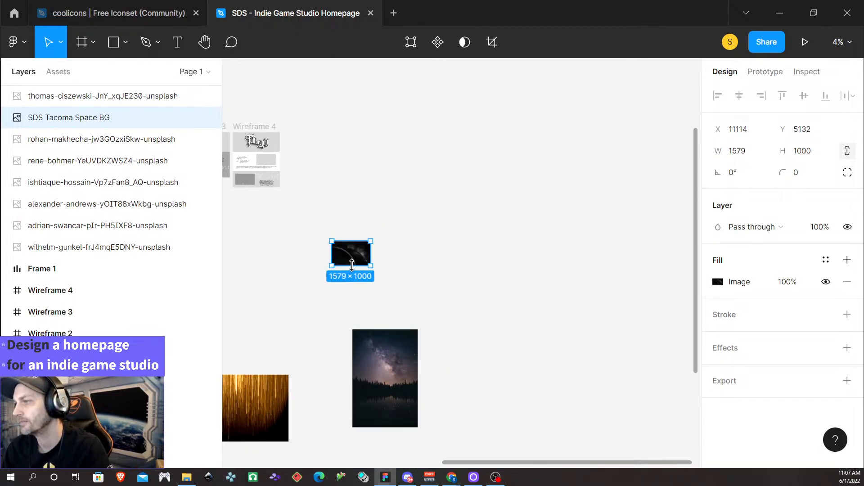
scroll(528, 269, "left", 5)
left_click_drag(572, 260, 425, 202)
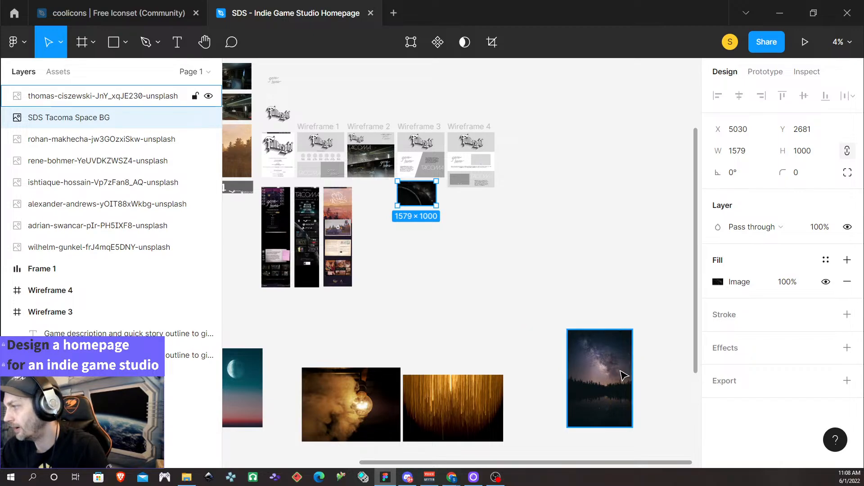
Move the Milky Way forest lake photo up near the wireframes, to about X 8016, Y 4189, below and right of Wireframe 4.
left_click_drag(621, 375, 516, 269)
scroll(315, 252, "up", 1)
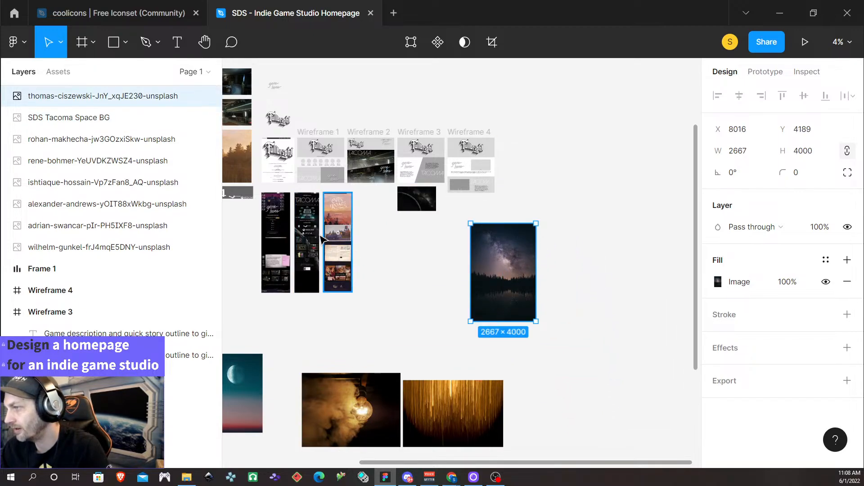
scroll(306, 243, "left", 4)
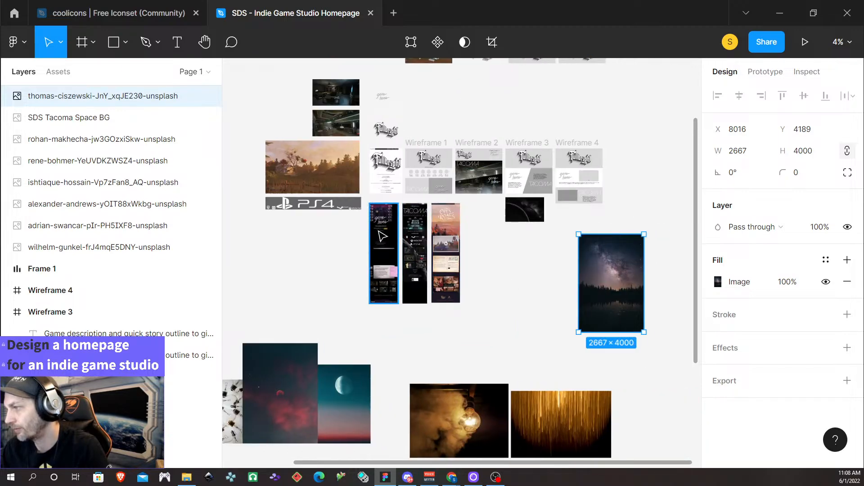
Inspect the hero area of the Gone Home page capture up close, below the wireframes.
scroll(399, 232, "up", 5)
scroll(400, 220, "up", 10)
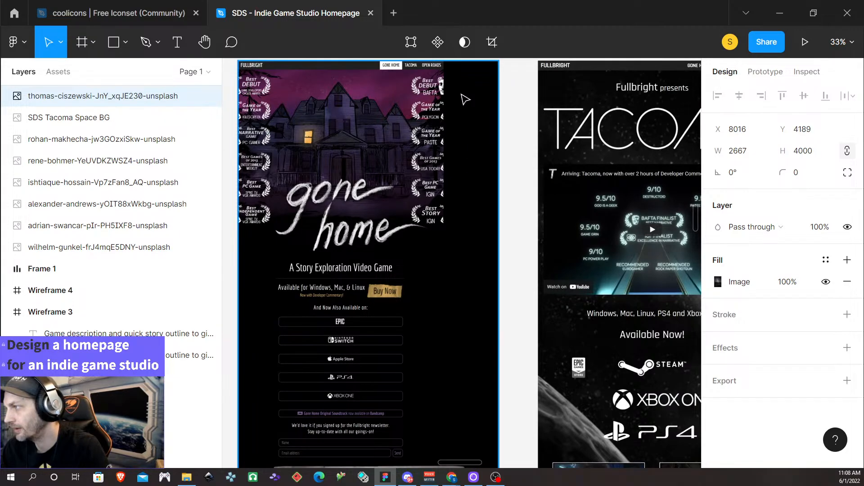
scroll(439, 272, "up", 1)
scroll(455, 203, "left", 1)
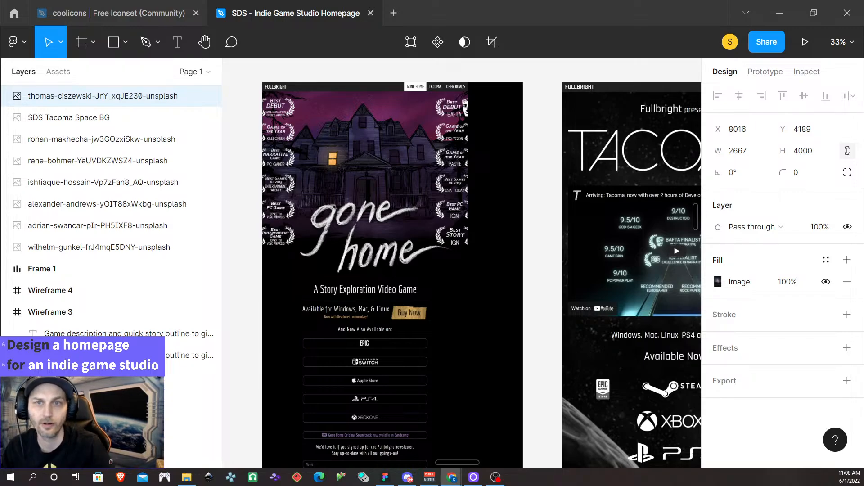
Switch to the Chrome window with the Fullbright website, maximize it and open the Gone Home page.
left_click_drag(0, 49, 581, 45)
double_click(590, 42)
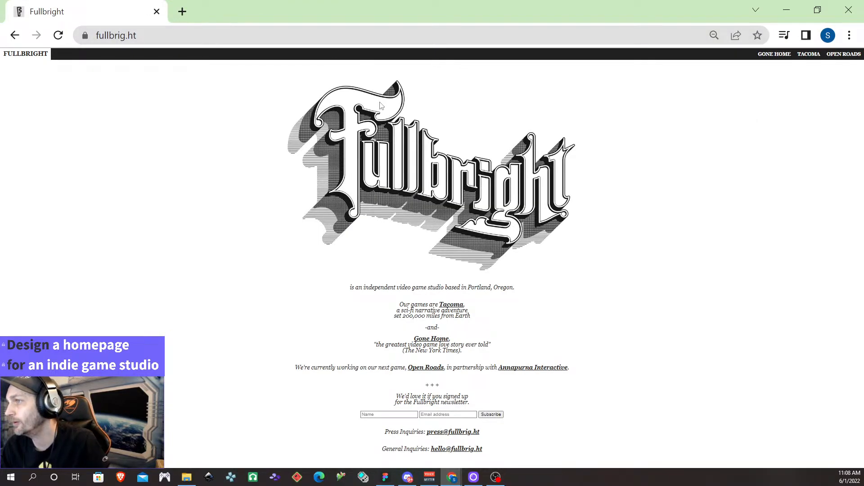
left_click(775, 54)
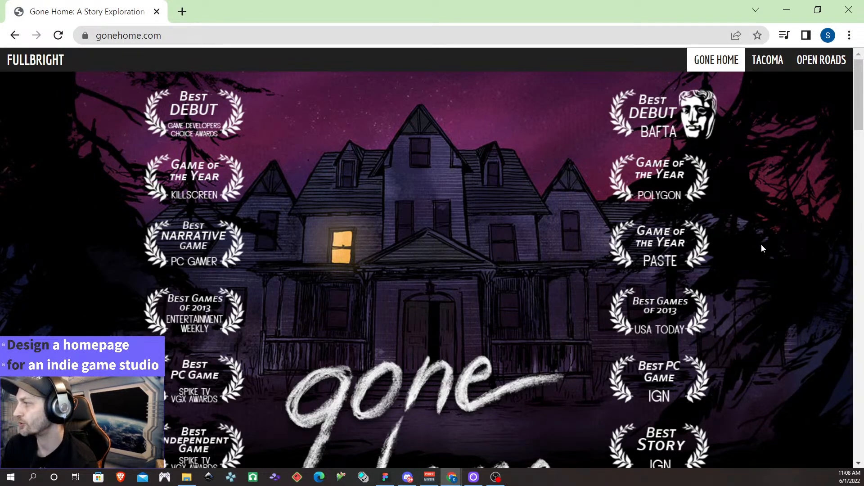
Examine the Gone Home hero section, checking how the house artwork, award laurels and title fade into the black background.
scroll(756, 255, "down", 5)
scroll(744, 250, "up", 2)
scroll(745, 247, "down", 2)
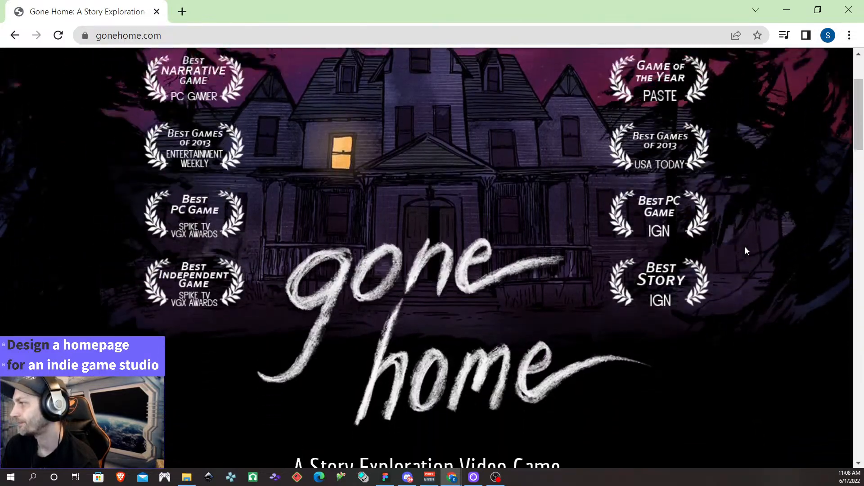
scroll(747, 244, "up", 4)
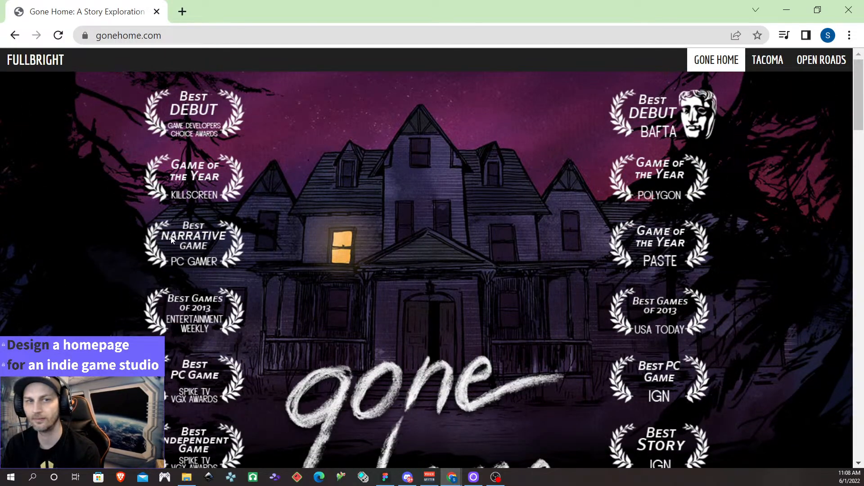
scroll(746, 247, "down", 2)
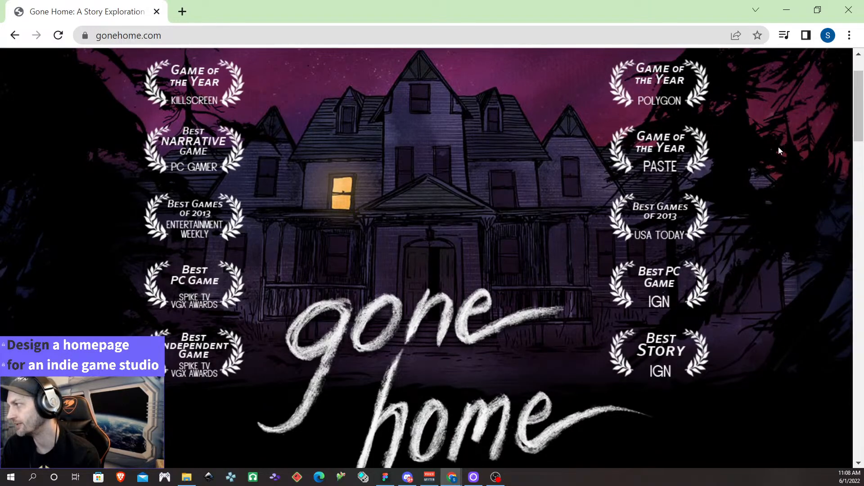
scroll(779, 146, "up", 2)
scroll(769, 198, "down", 6)
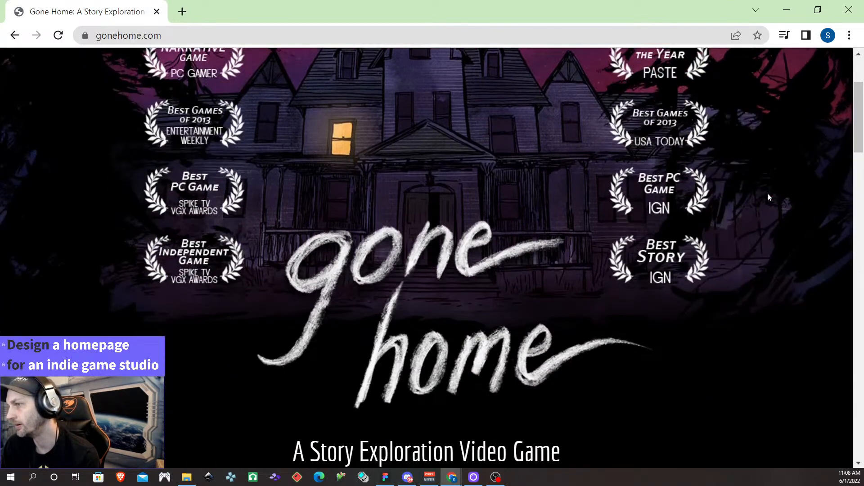
scroll(767, 189, "up", 5)
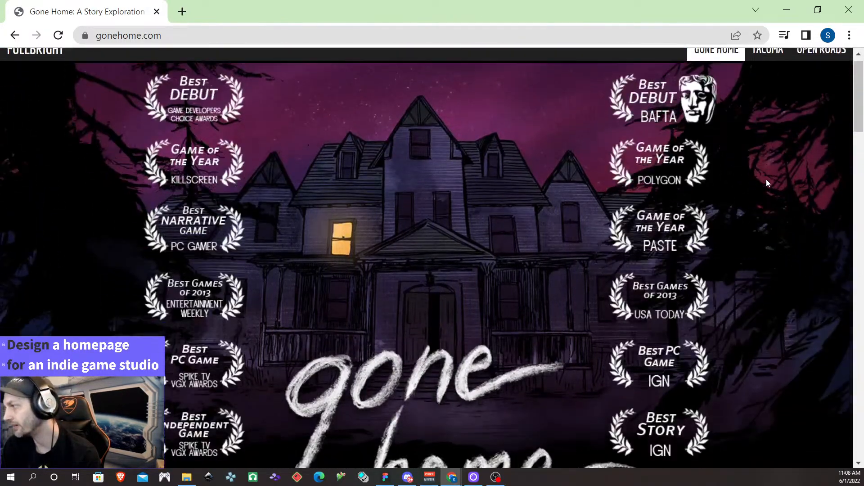
scroll(766, 180, "down", 4)
scroll(786, 283, "down", 3)
scroll(733, 320, "up", 8)
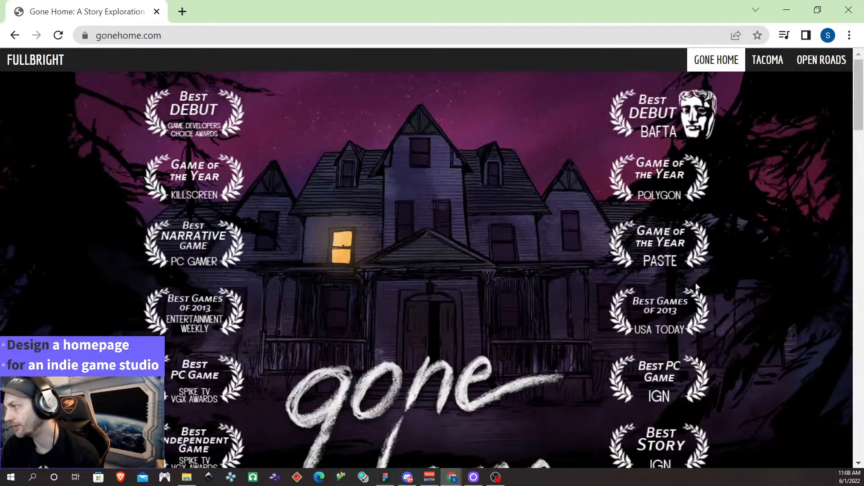
Review the Gone Home purchase and platform store links below the hero, and return to the Figma board.
scroll(339, 327, "down", 2)
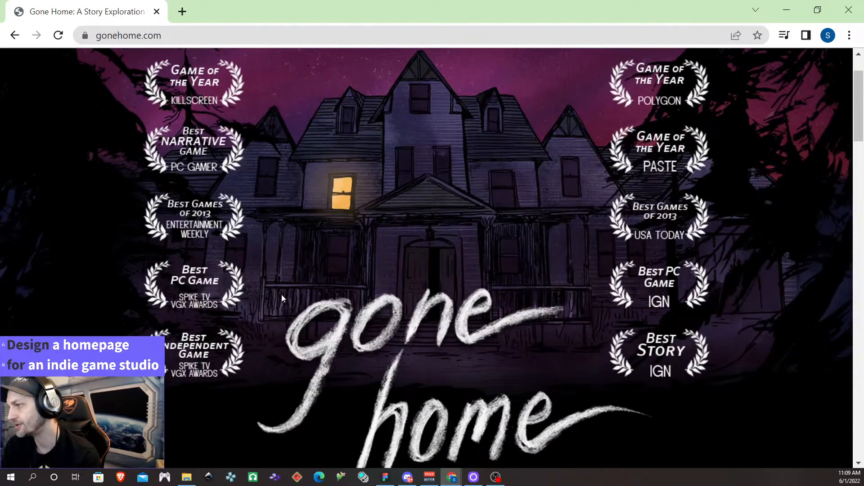
scroll(201, 360, "down", 6)
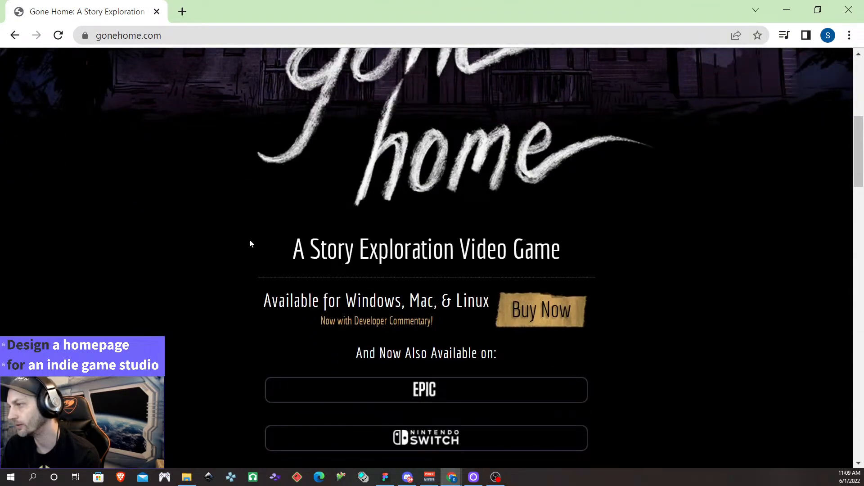
scroll(183, 309, "down", 4)
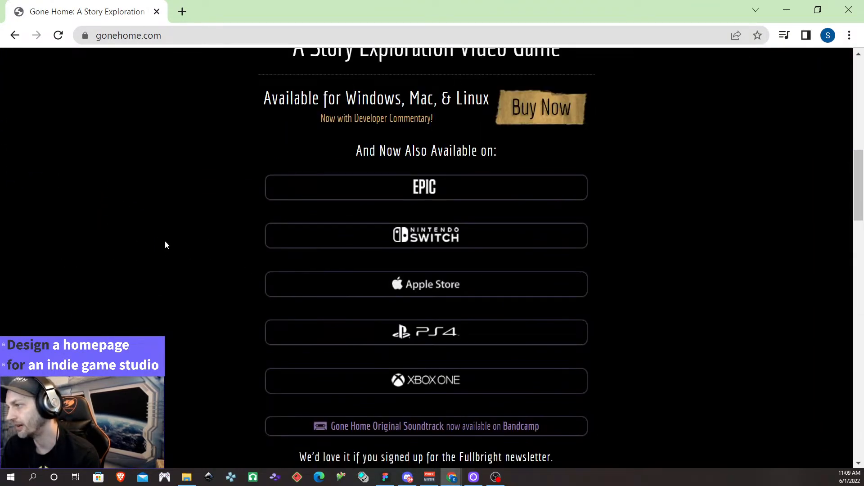
scroll(163, 245, "up", 12)
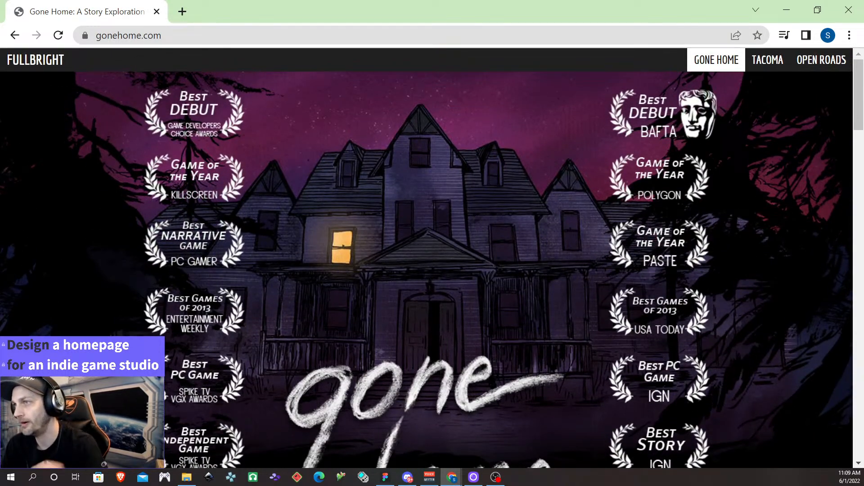
left_click(795, 8)
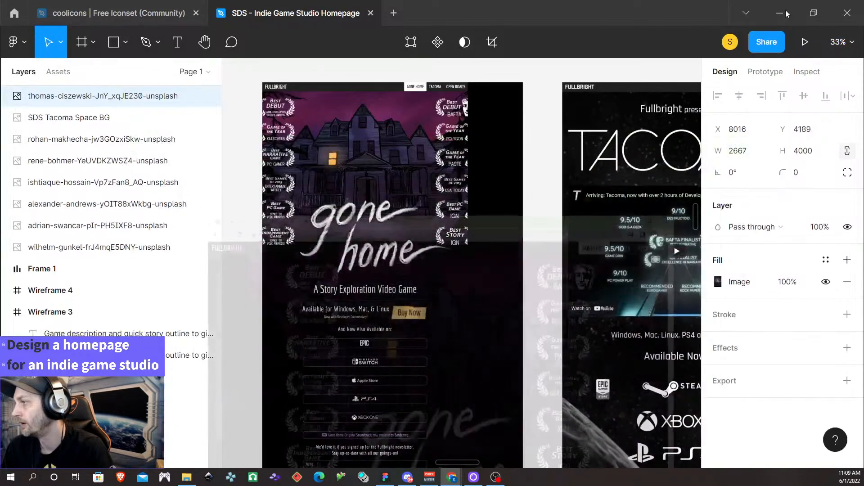
Examine the Open Roads page capture up close, from the autumn forest hero and framed video to the postcard section.
scroll(439, 212, "down", 4)
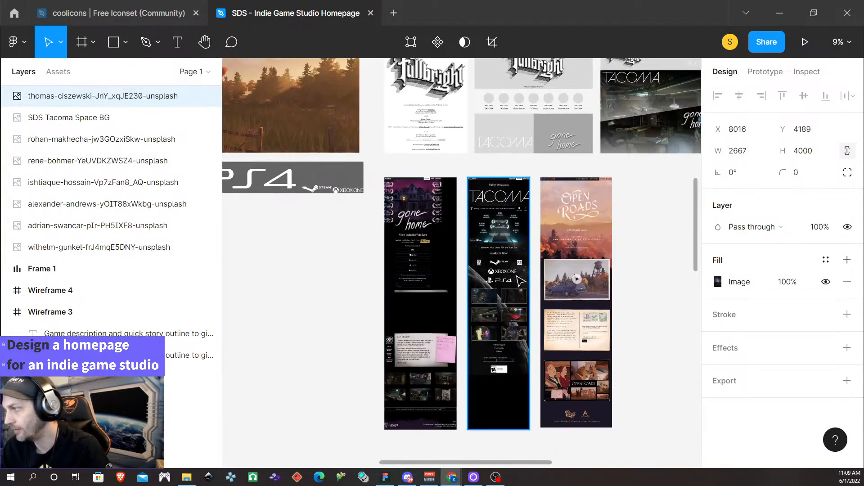
scroll(493, 286, "right", 5)
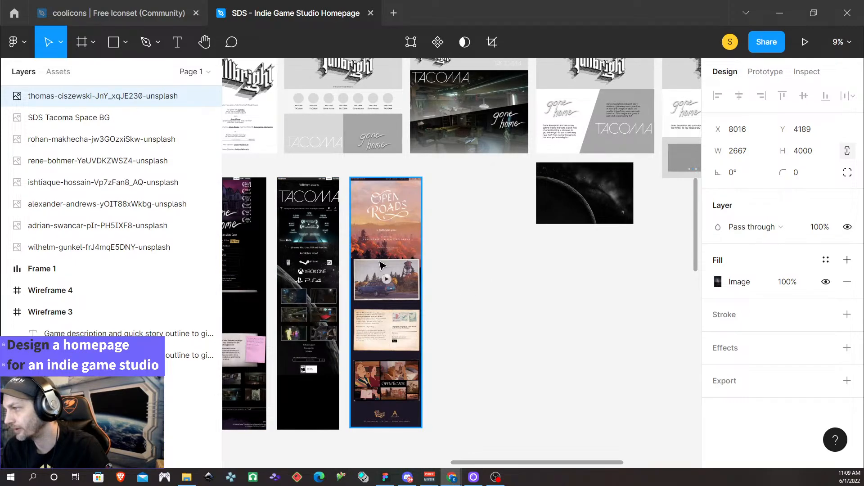
scroll(383, 264, "up", 8)
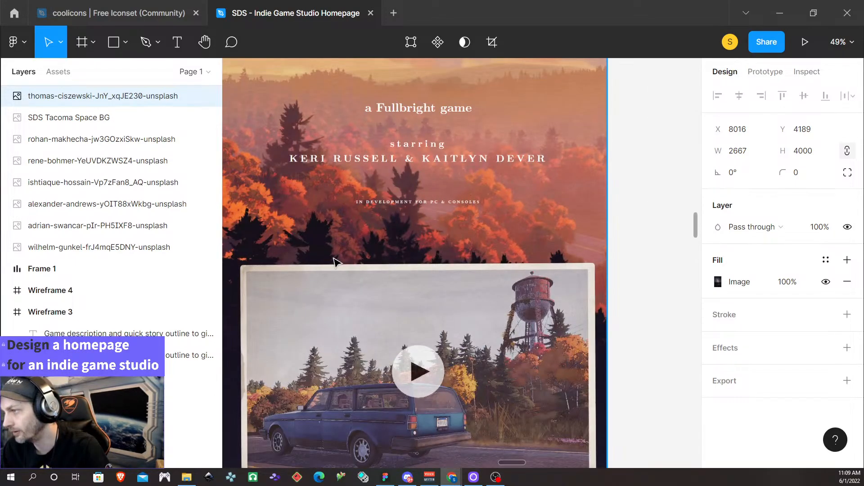
scroll(289, 274, "up", 1)
scroll(299, 274, "down", 2)
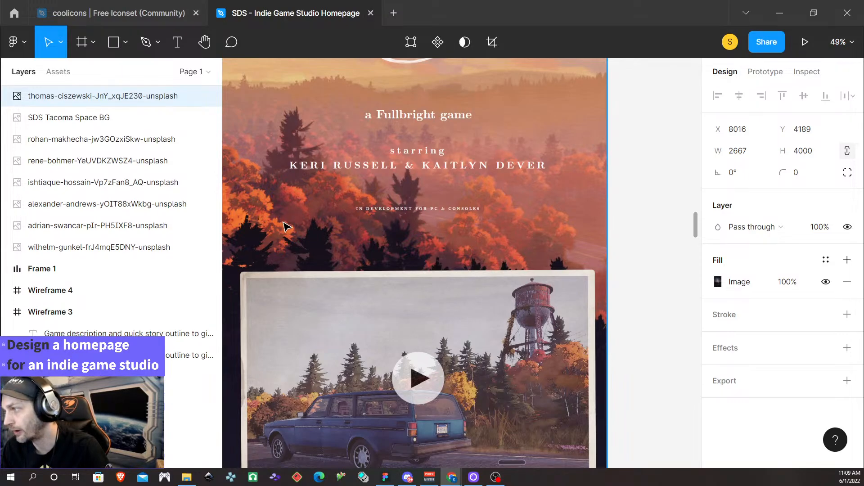
scroll(287, 230, "down", 1)
scroll(287, 239, "left", 1)
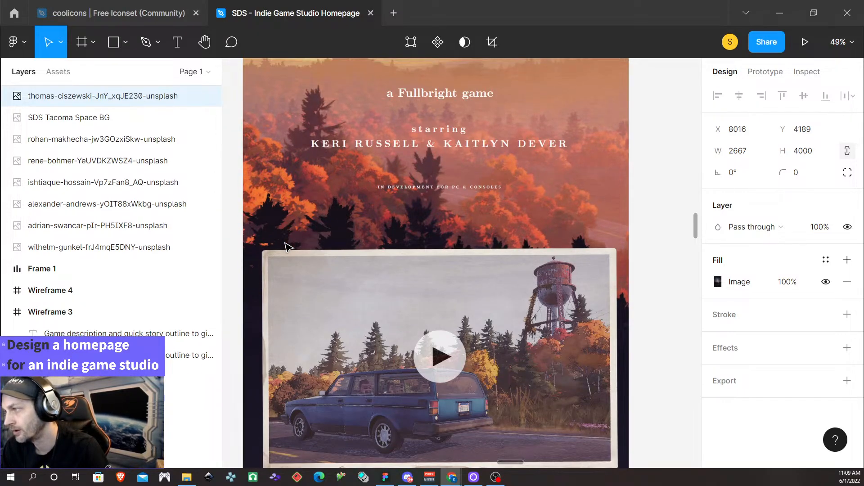
scroll(270, 236, "down", 1)
scroll(257, 243, "down", 15)
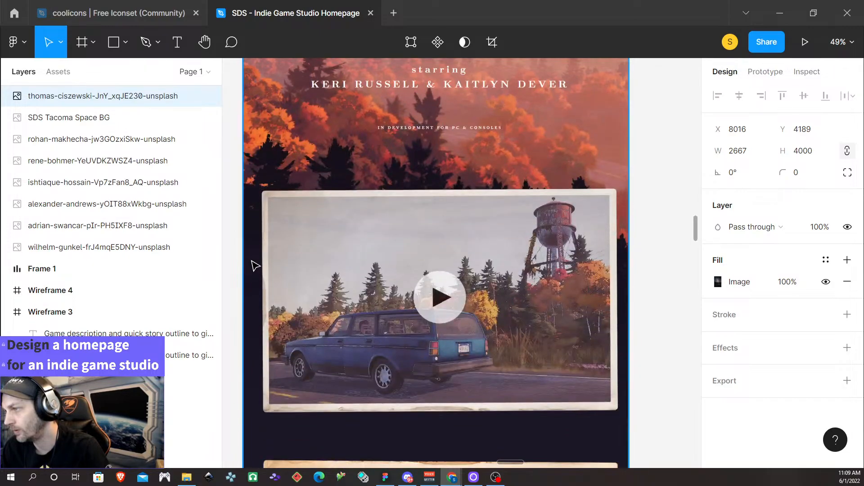
scroll(270, 280, "down", 8)
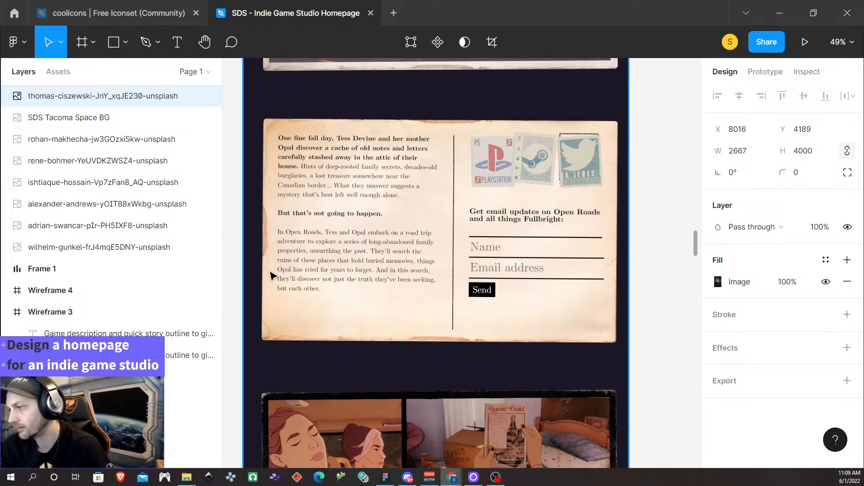
scroll(265, 266, "up", 20)
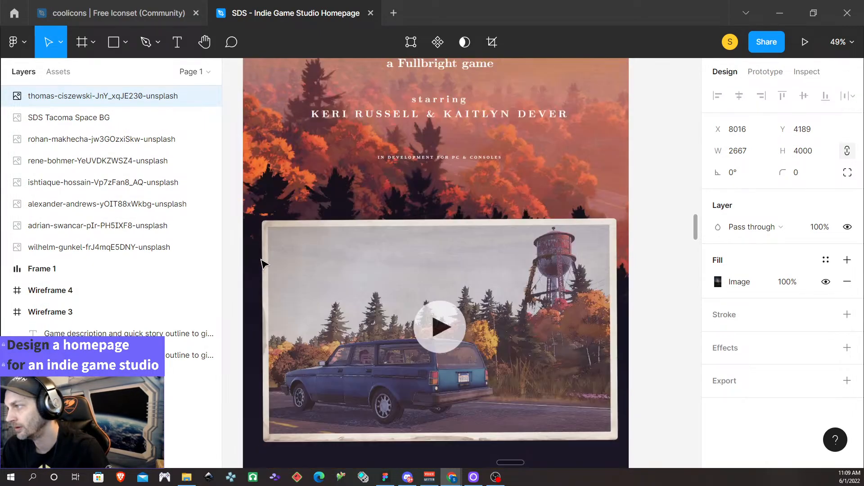
scroll(272, 252, "down", 3, "ctrl")
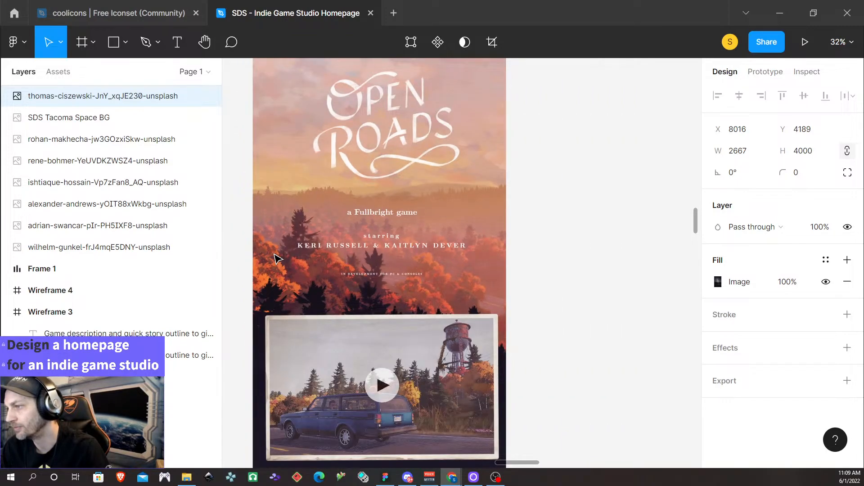
scroll(276, 257, "down", 2)
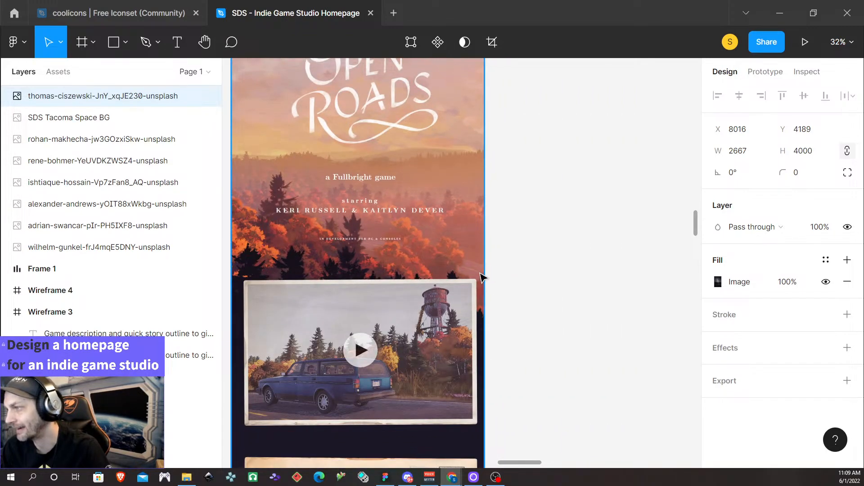
Survey the light bulb, golden light streaks and Milky Way photos in relation to the page captures and wireframes.
scroll(498, 288, "down", 3)
scroll(498, 302, "down", 5, "ctrl")
scroll(499, 303, "down", 13)
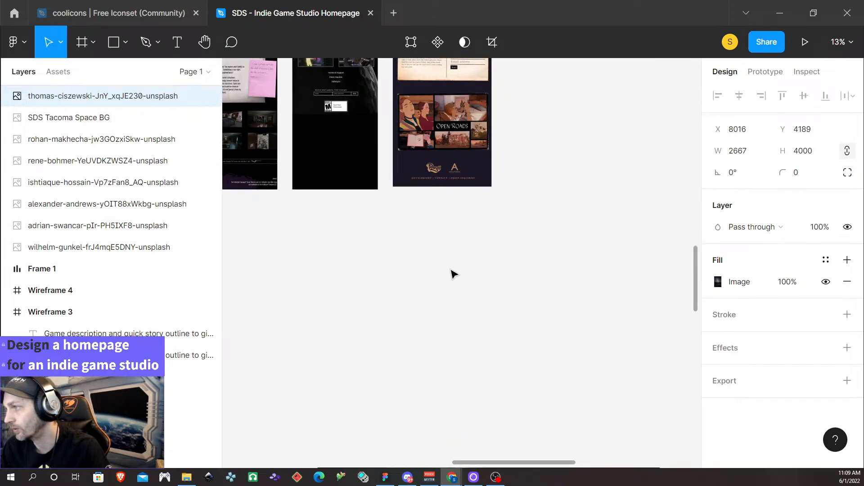
scroll(454, 274, "down", 3, "ctrl")
scroll(547, 315, "down", 6)
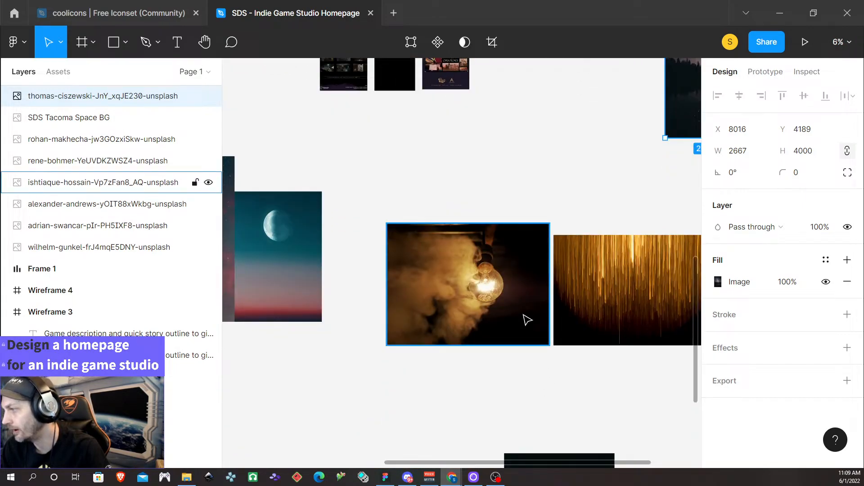
scroll(527, 320, "right", 6)
scroll(434, 302, "up", 12)
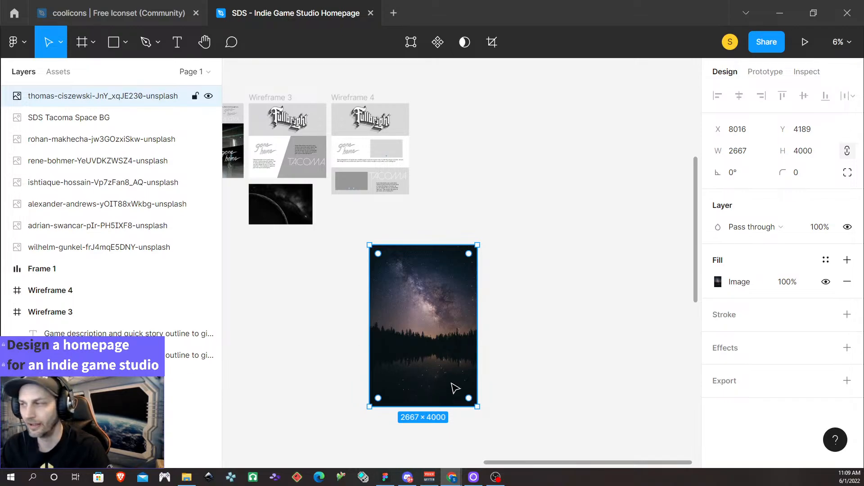
scroll(452, 378, "up", 2)
scroll(451, 371, "down", 6)
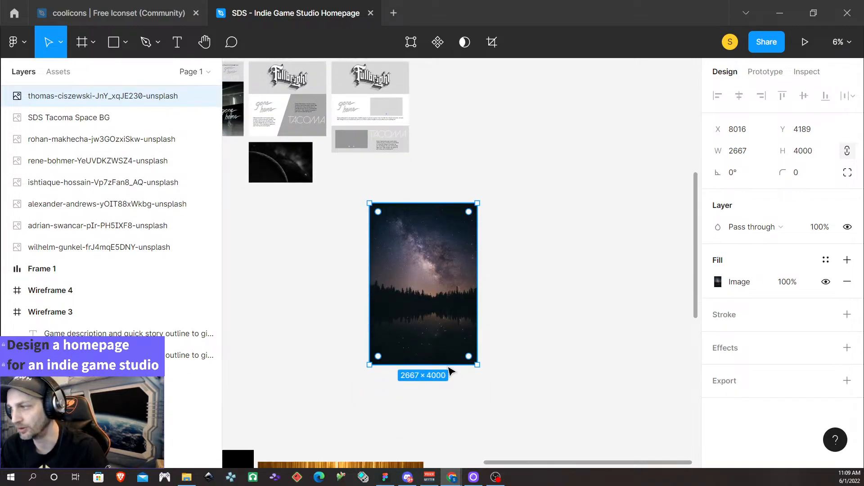
scroll(402, 375, "down", 1)
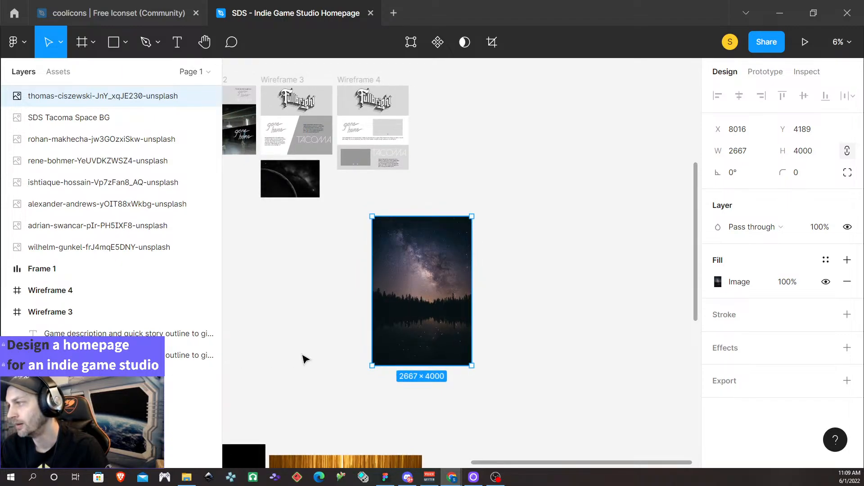
scroll(266, 330, "up", 1)
scroll(358, 350, "down", 2)
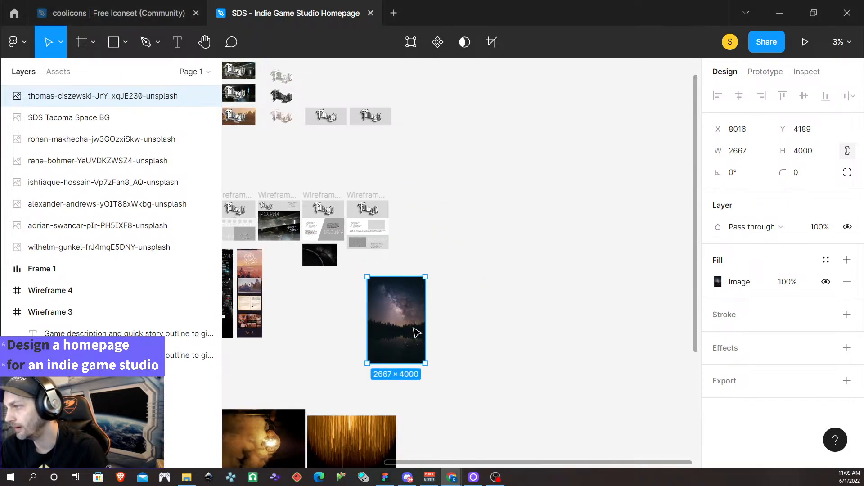
Move the Milky Way forest lake photo to X 14422, Y 9322, well right of the golden light streaks photo with bottoms aligned.
left_click_drag(413, 332, 494, 389)
scroll(421, 349, "down", 3)
left_click_drag(489, 328, 539, 368)
Move the white photo with scattered dark seeds left to X -14126, Y 10652, and select the red-clouded night sky photo.
scroll(412, 380, "left", 10)
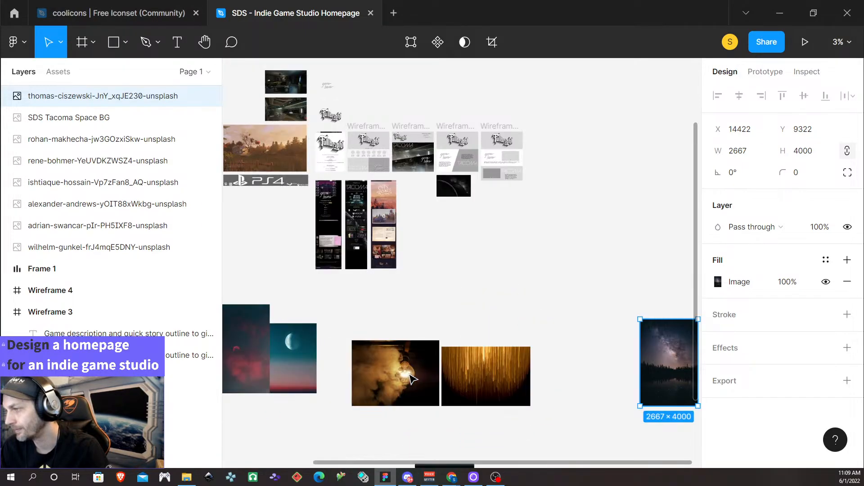
scroll(327, 380, "left", 3)
scroll(328, 380, "left", 1)
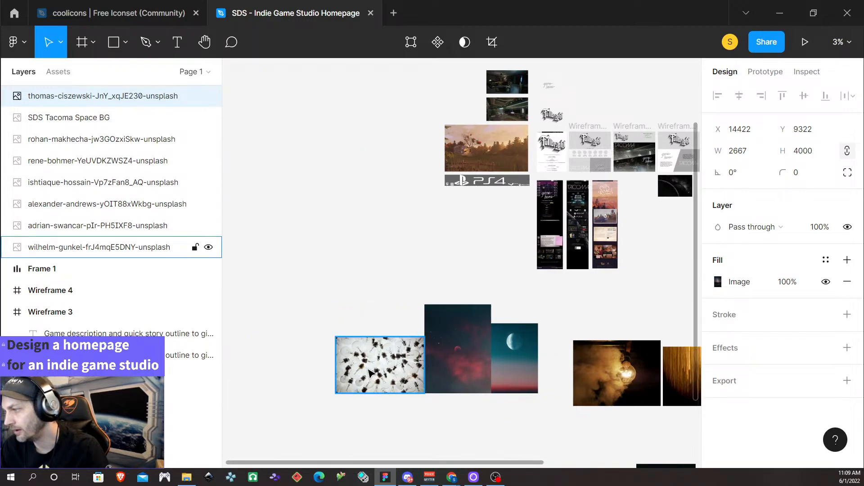
left_click_drag(372, 380, 279, 383)
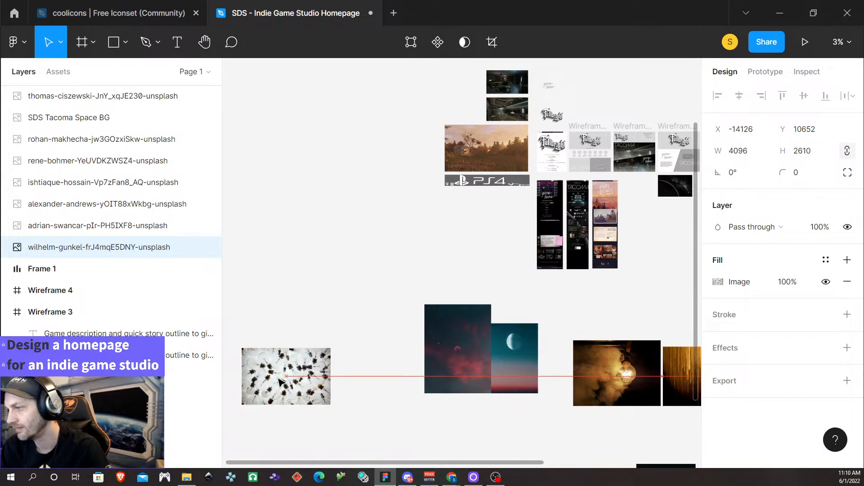
left_click(448, 380)
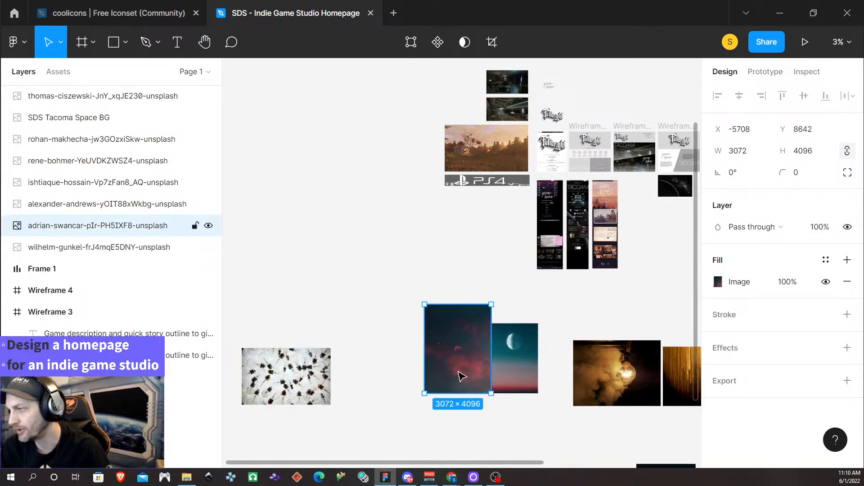
Move the red-clouded sky photo left toward the scattered bulbs photo, and the crescent moon photo to X -3631, Y 10039, with bottoms aligned.
left_click_drag(460, 376, 391, 387)
left_click(520, 373)
left_click_drag(520, 374, 495, 382)
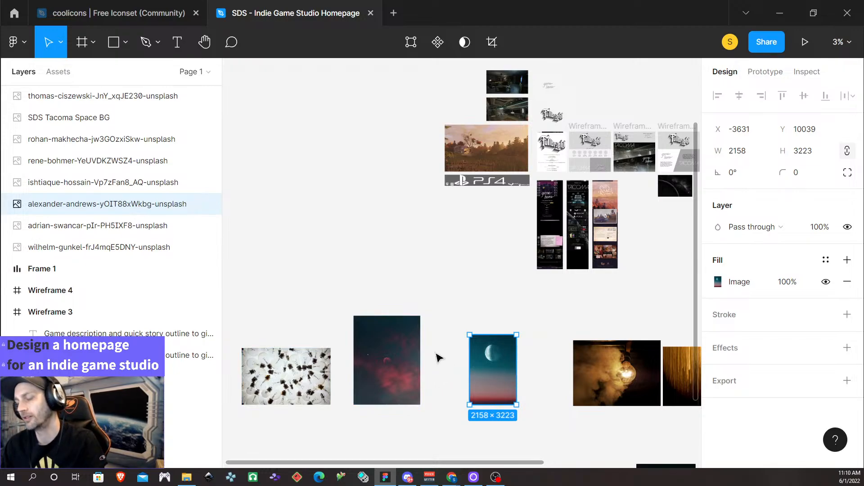
Examine the smoky light bulb, hand-held bulb, scattered white bulbs, red-clouded sky and crescent moon photos up close.
scroll(517, 369, "right", 2)
scroll(559, 370, "right", 3)
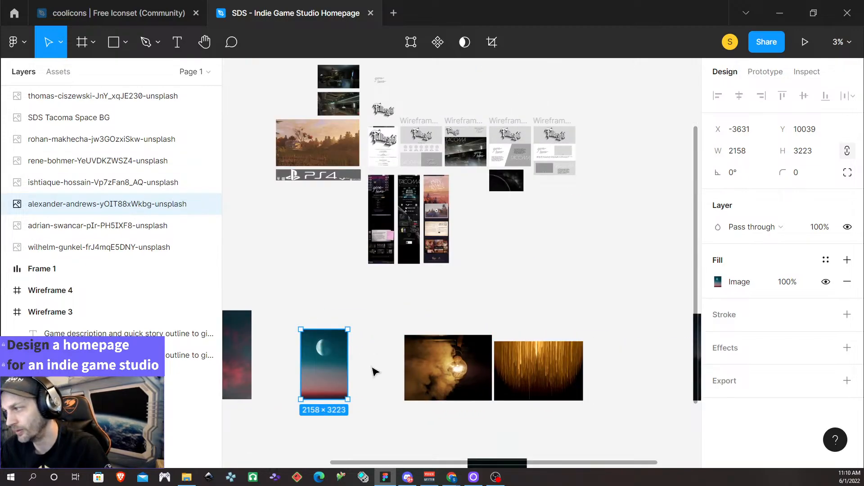
scroll(432, 371, "up", 5, "ctrl")
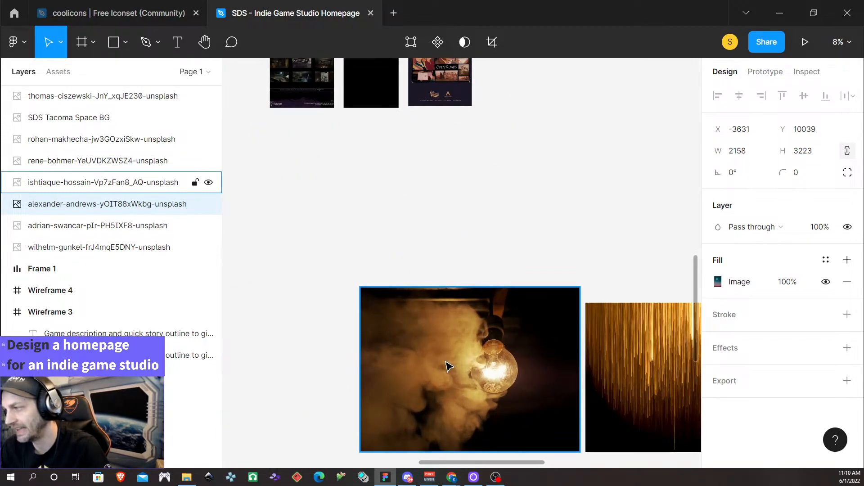
scroll(447, 366, "down", 7)
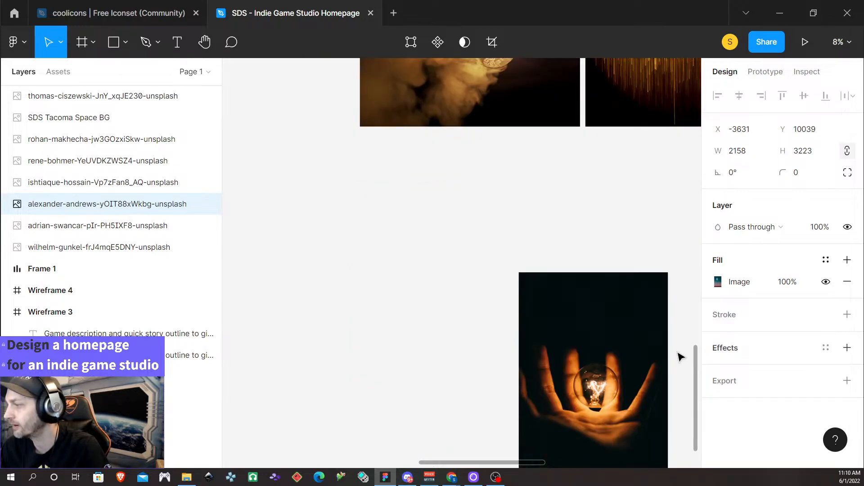
scroll(381, 247, "left", 16)
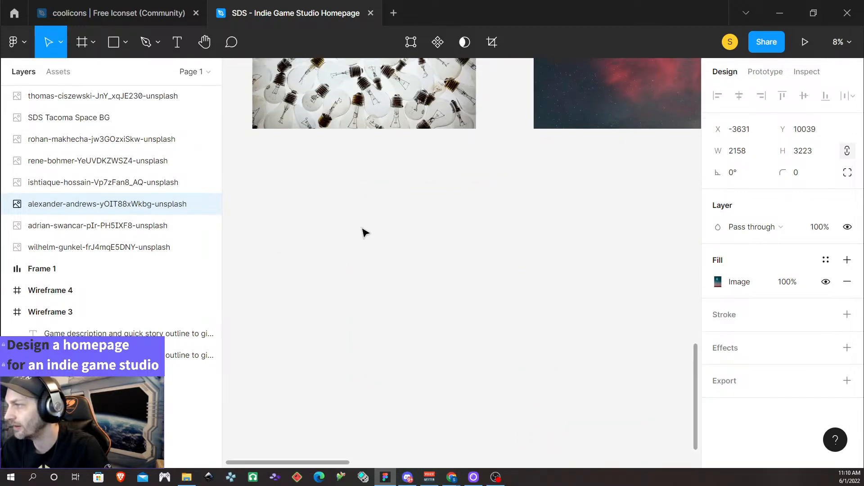
scroll(364, 231, "up", 4)
scroll(387, 241, "left", 1)
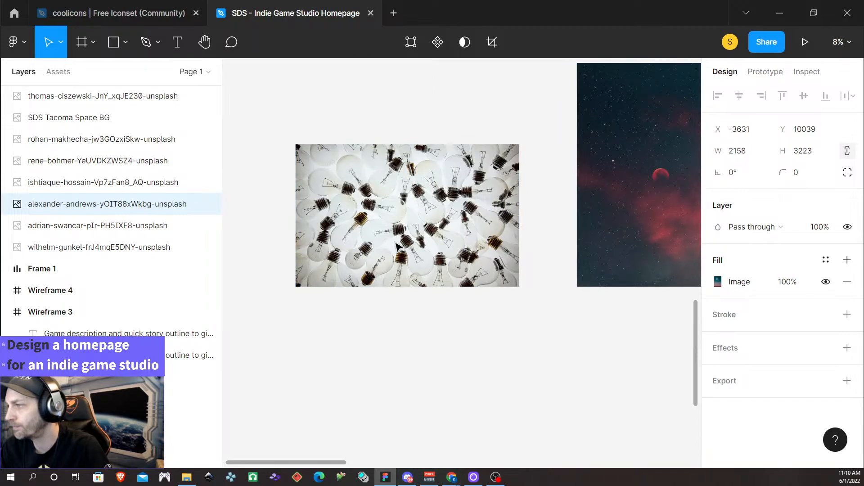
scroll(387, 230, "left", 1)
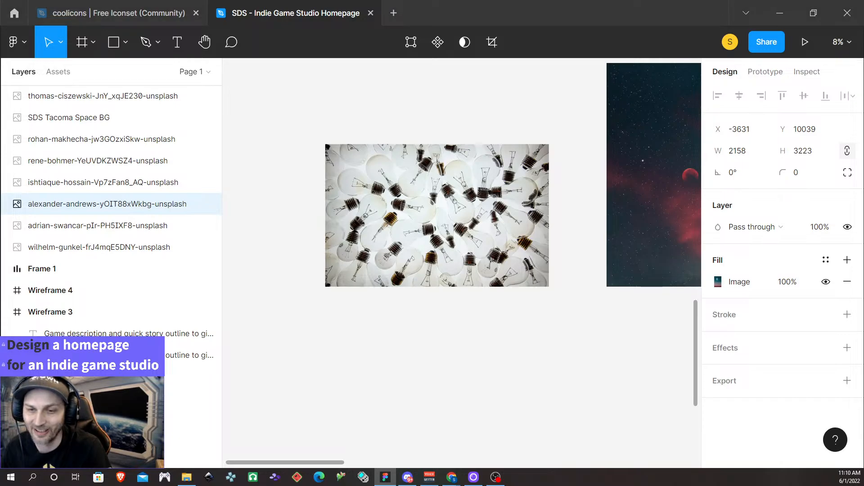
key("alt+Tab")
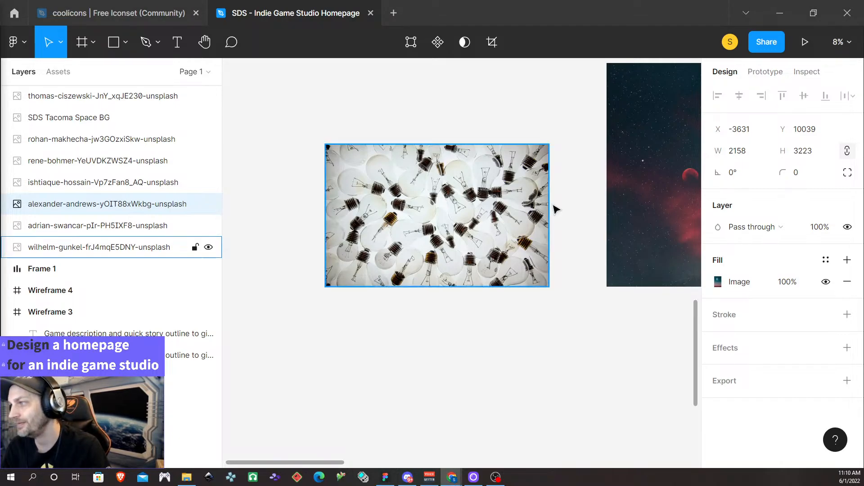
scroll(459, 194, "down", 2)
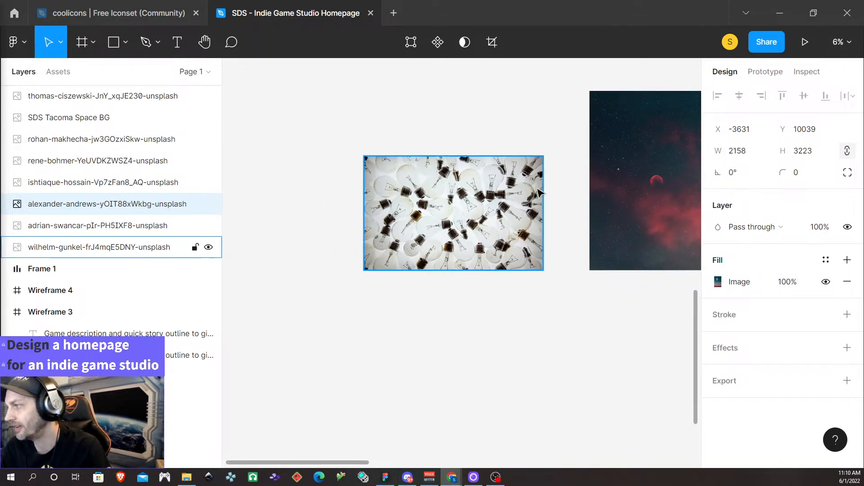
left_click_drag(455, 187, 386, 193)
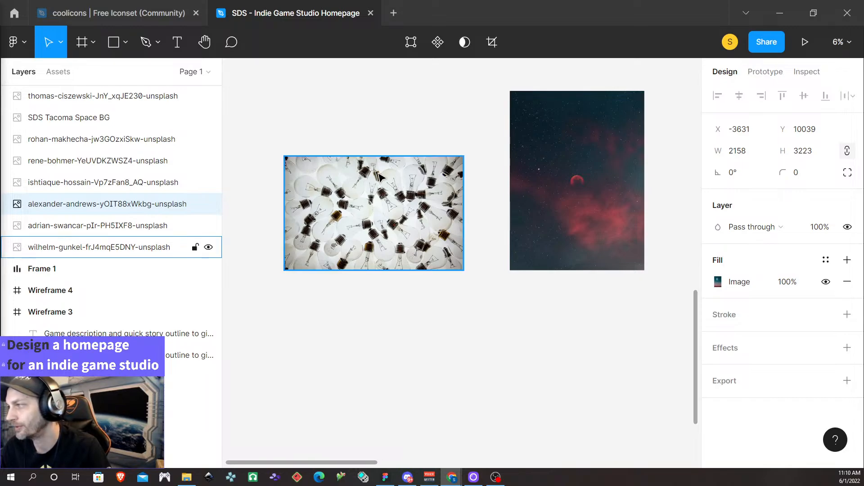
scroll(381, 176, "right", 5)
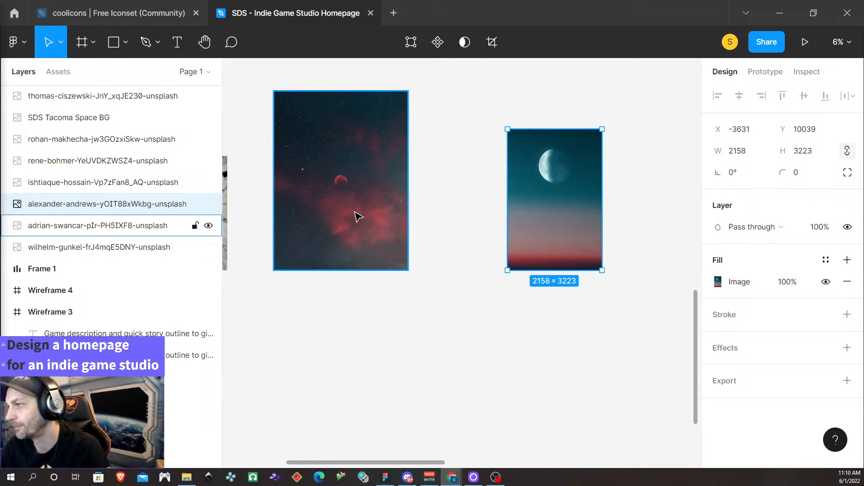
scroll(358, 217, "up", 1)
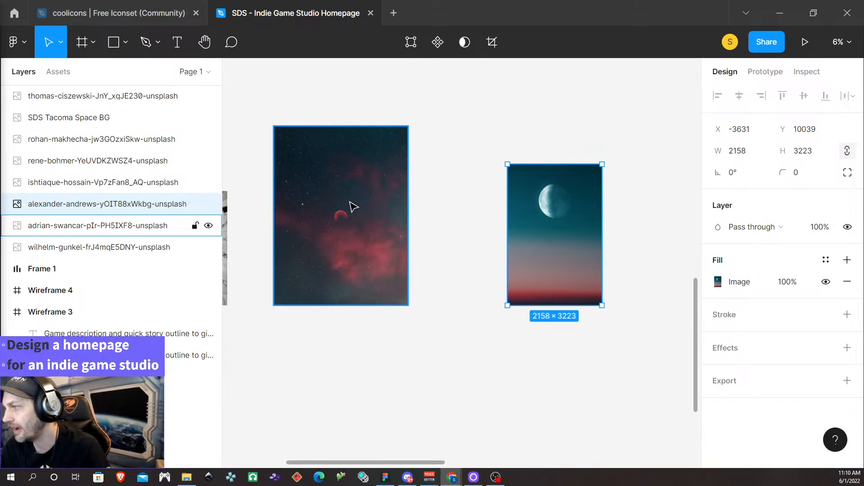
Compare the red-clouded sky and crescent moon photos with the game screenshots, page captures and Wireframes 1 to 4.
scroll(354, 206, "up", 10)
scroll(439, 214, "down", 1)
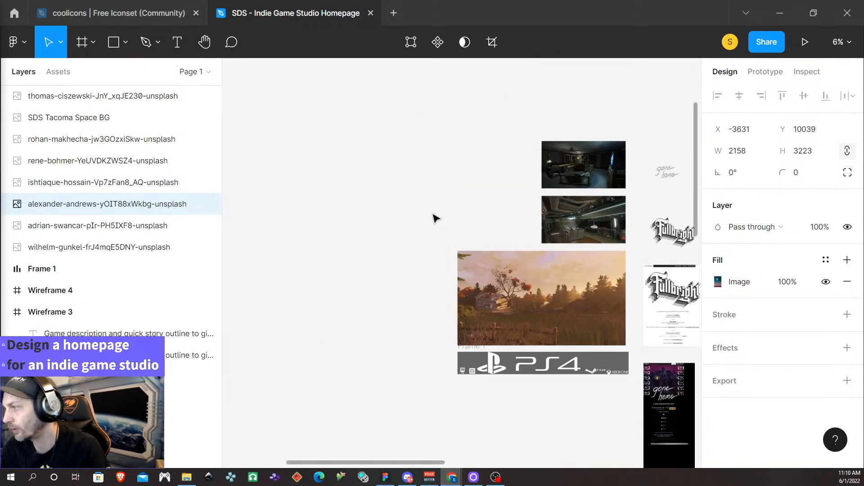
scroll(432, 217, "down", 5)
scroll(427, 216, "right", 8)
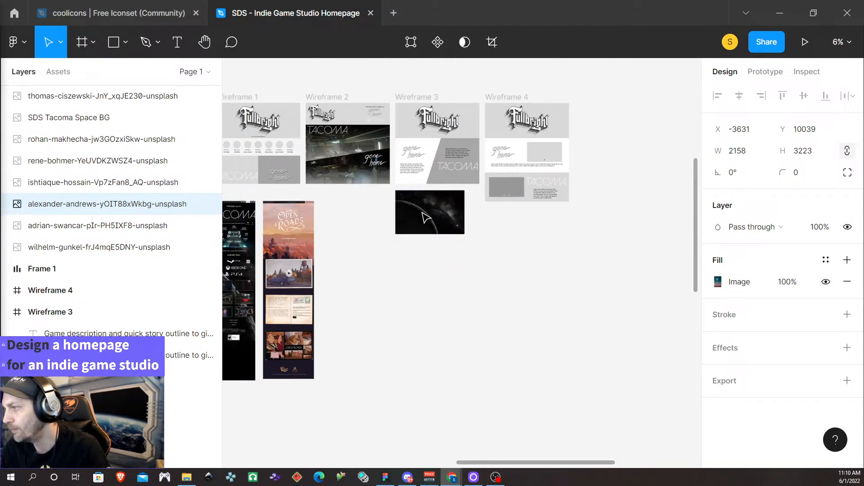
scroll(425, 218, "left", 3)
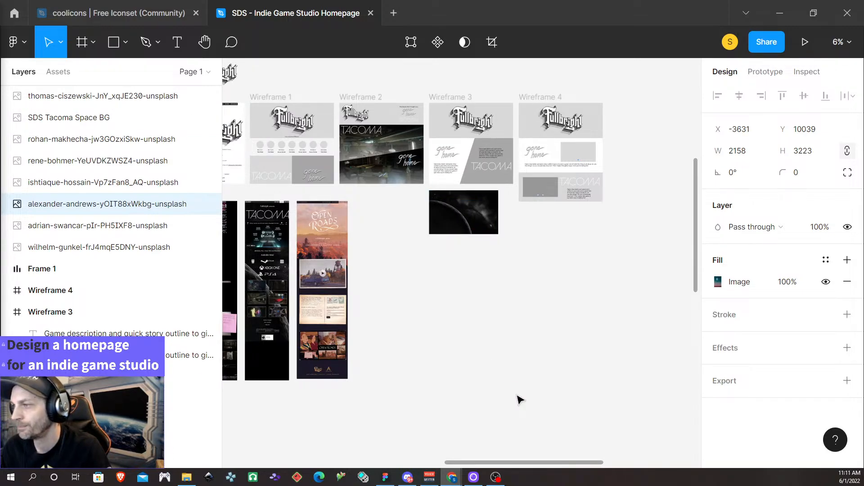
scroll(463, 400, "left", 10)
scroll(491, 367, "left", 12)
scroll(469, 357, "down", 18)
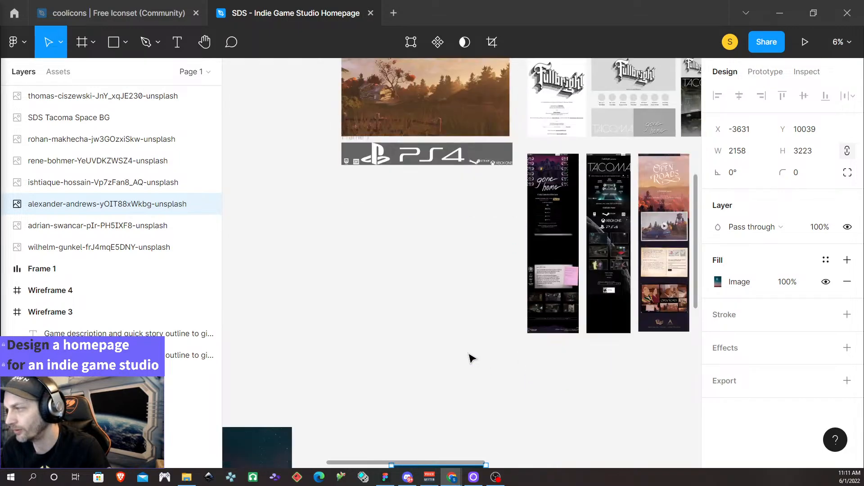
scroll(469, 357, "up", 1)
scroll(469, 357, "left", 8)
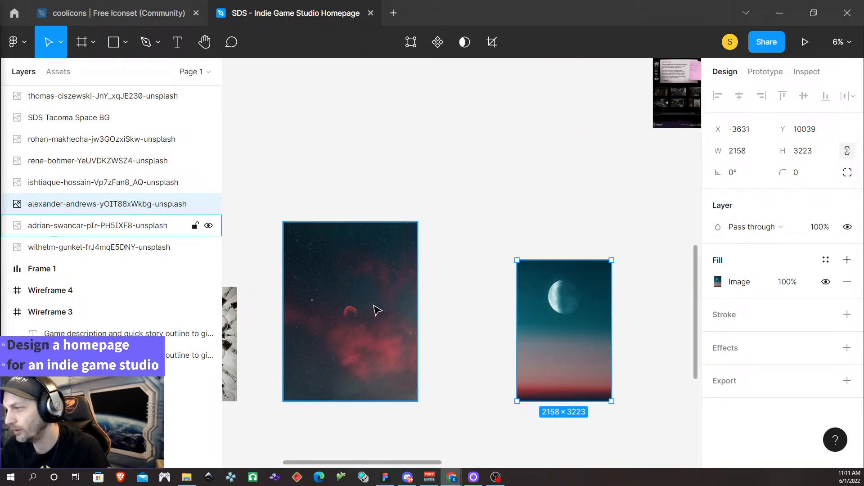
scroll(464, 355, "down", 3)
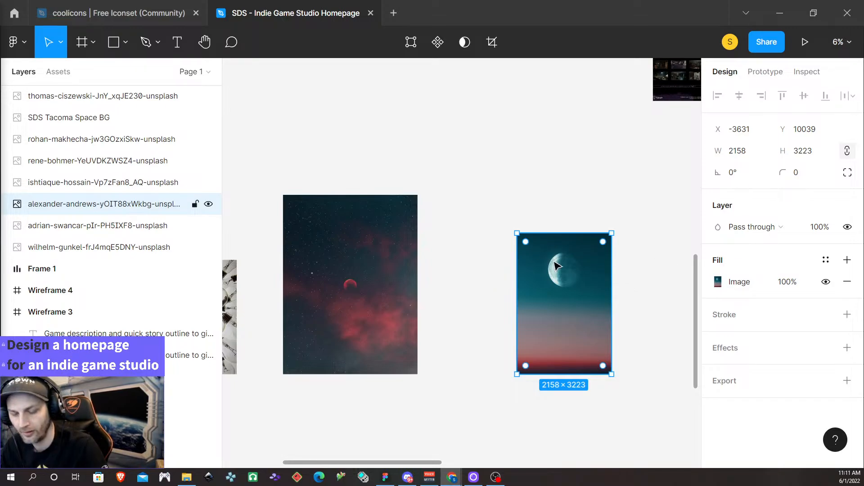
Survey the whole row of candidate photos, from the scattered white bulbs to the Milky Way lake, against the page captures and wireframes.
scroll(565, 205, "down", 2)
scroll(580, 198, "down", 3)
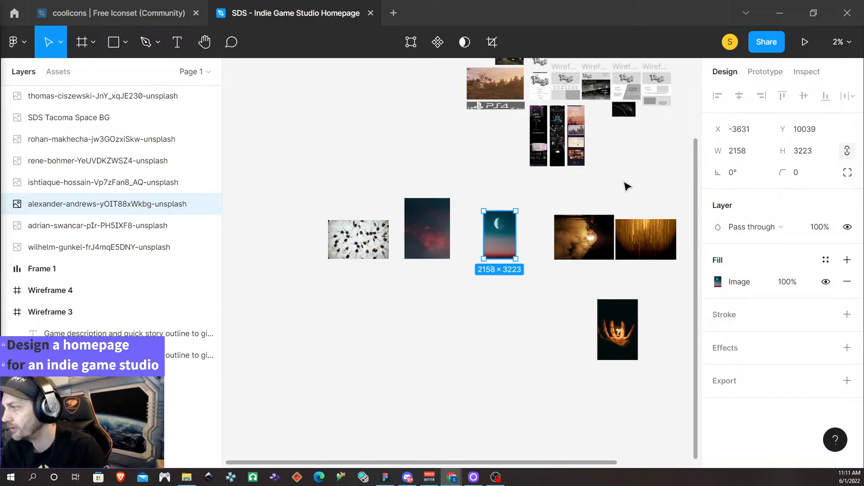
scroll(627, 186, "up", 1)
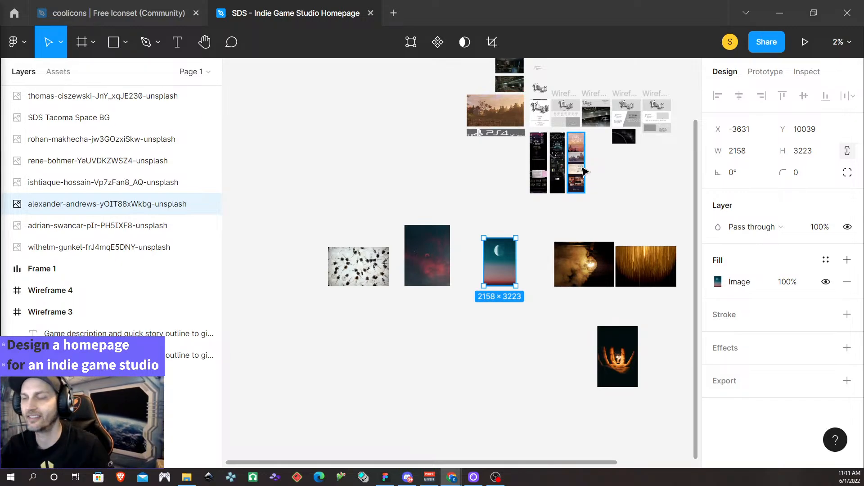
scroll(588, 171, "right", 5)
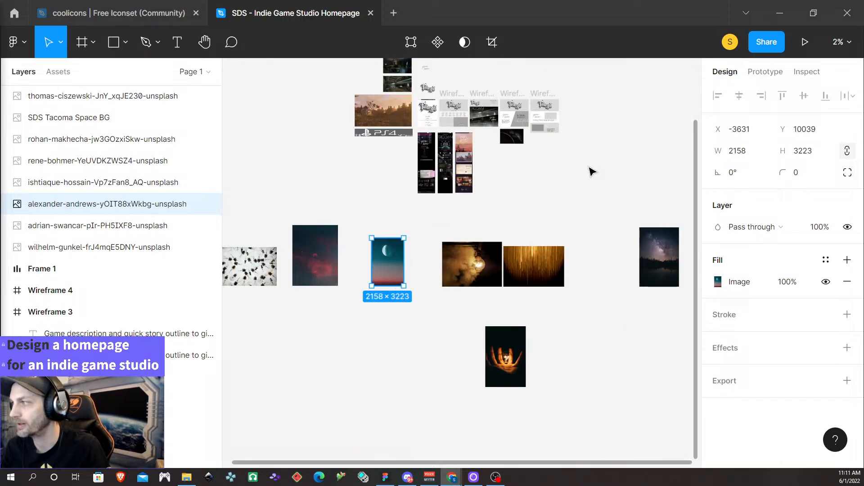
scroll(581, 171, "right", 1)
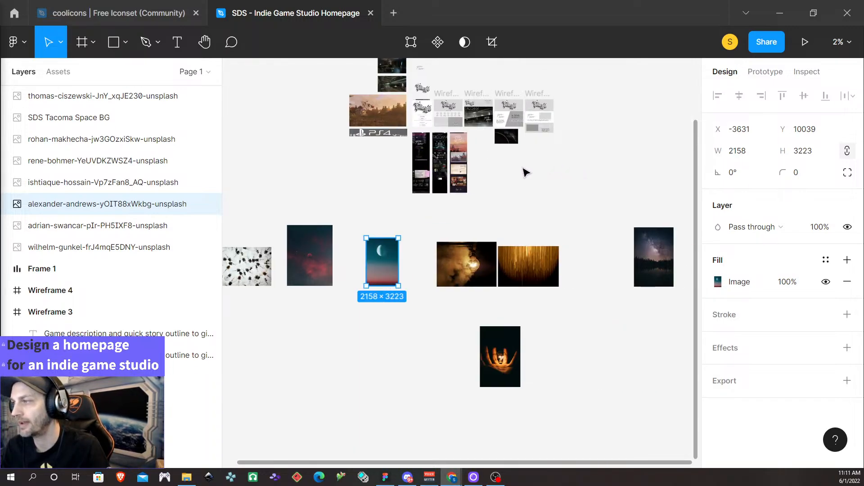
scroll(526, 172, "right", 3)
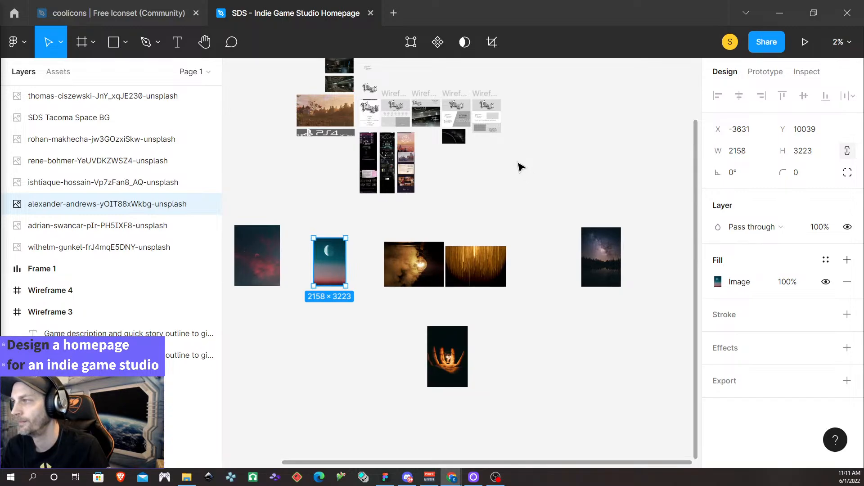
scroll(484, 198, "right", 2)
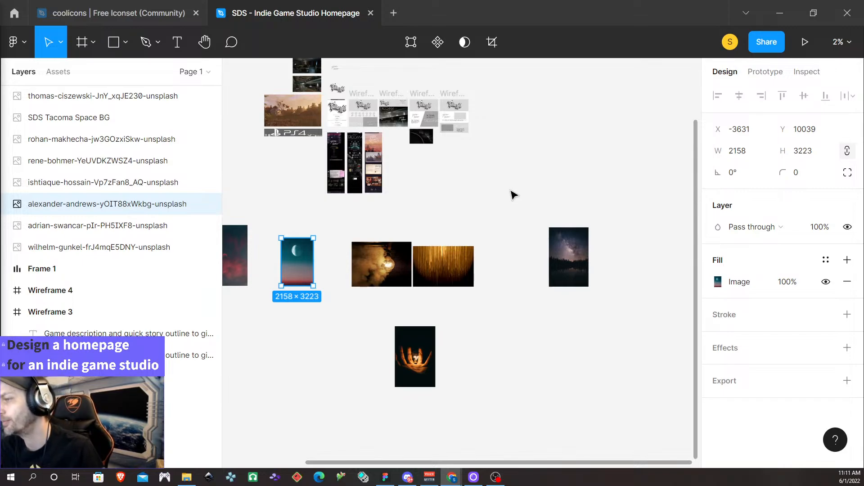
scroll(508, 196, "right", 3)
scroll(468, 195, "left", 1)
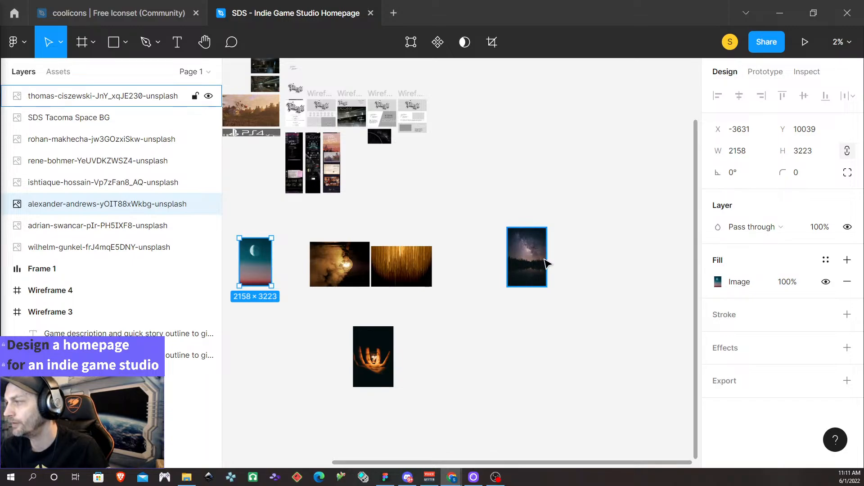
scroll(482, 272, "left", 3)
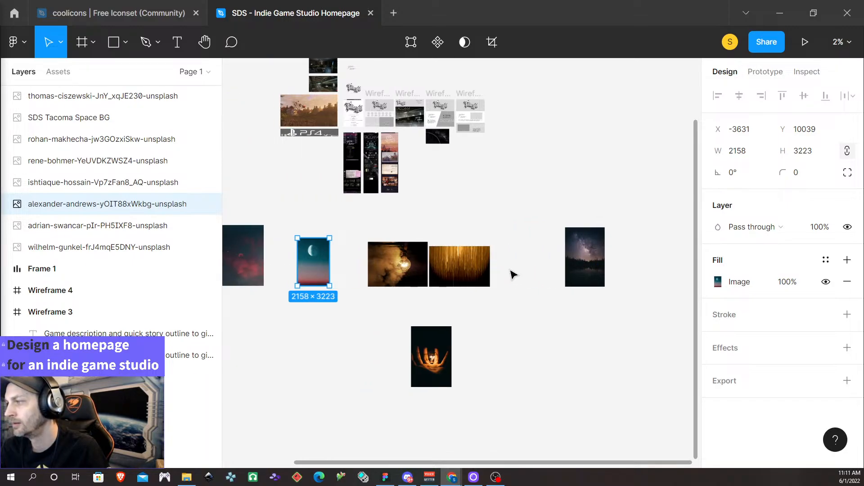
scroll(530, 268, "left", 10)
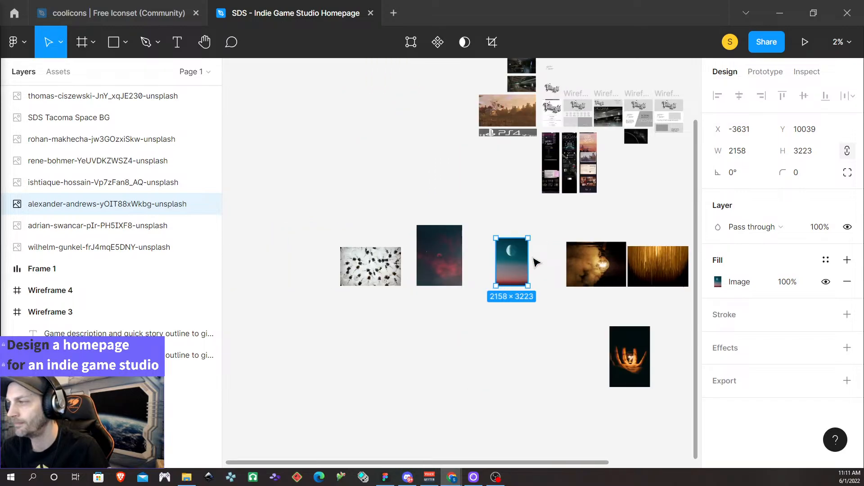
scroll(533, 264, "right", 11)
scroll(451, 270, "left", 11)
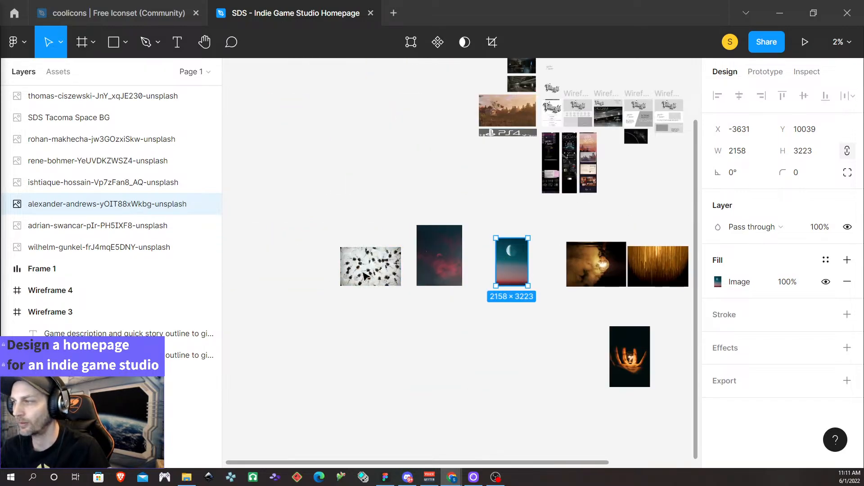
scroll(364, 272, "left", 4)
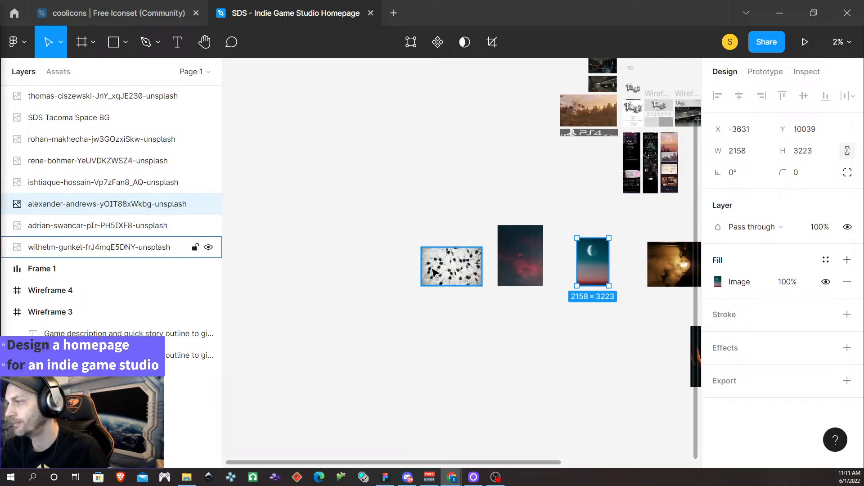
scroll(433, 272, "right", 3)
scroll(418, 269, "right", 10)
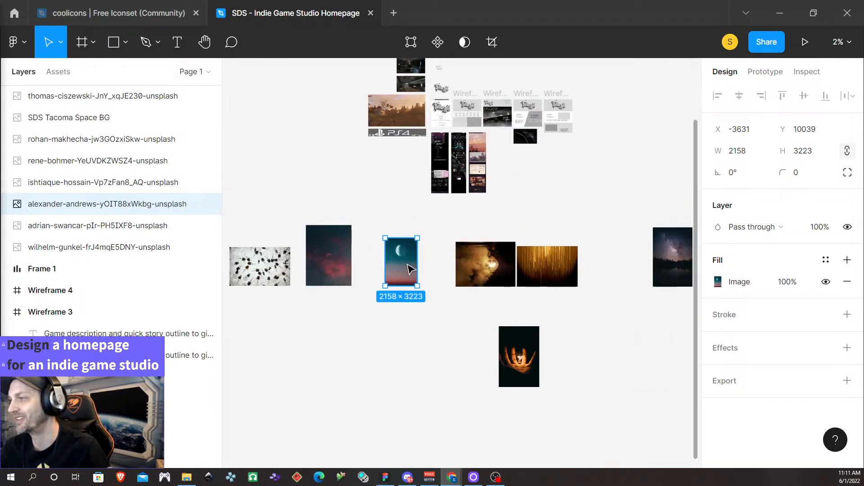
scroll(410, 268, "right", 1)
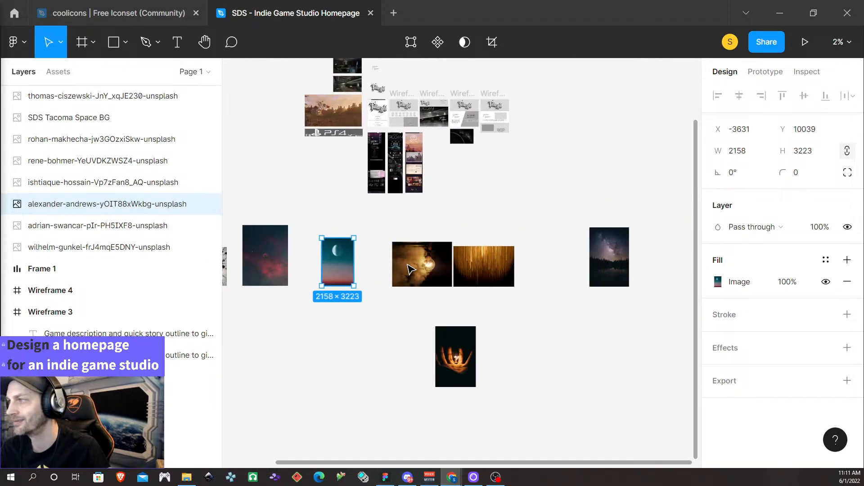
scroll(418, 265, "right", 2)
scroll(445, 252, "left", 8)
scroll(454, 256, "right", 5)
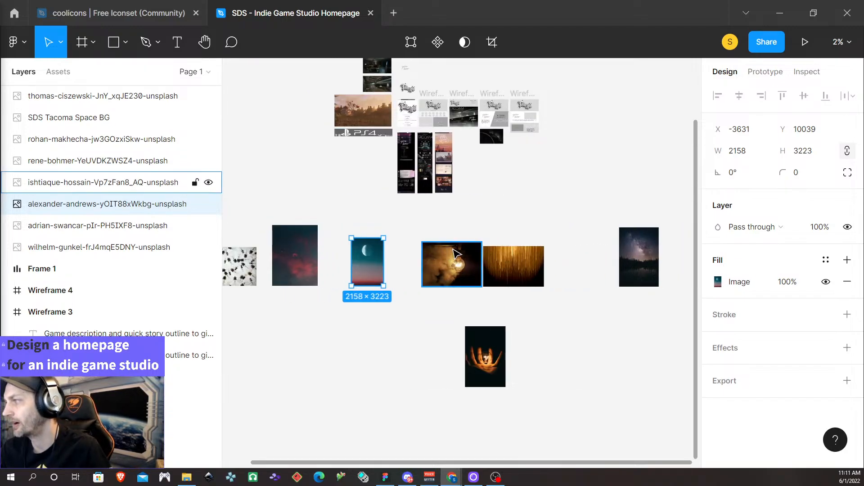
Return to the wireframes above the game page captures and select the Wireframe 1 frame.
scroll(486, 204, "up", 2)
scroll(488, 206, "up", 2)
scroll(484, 202, "left", 7)
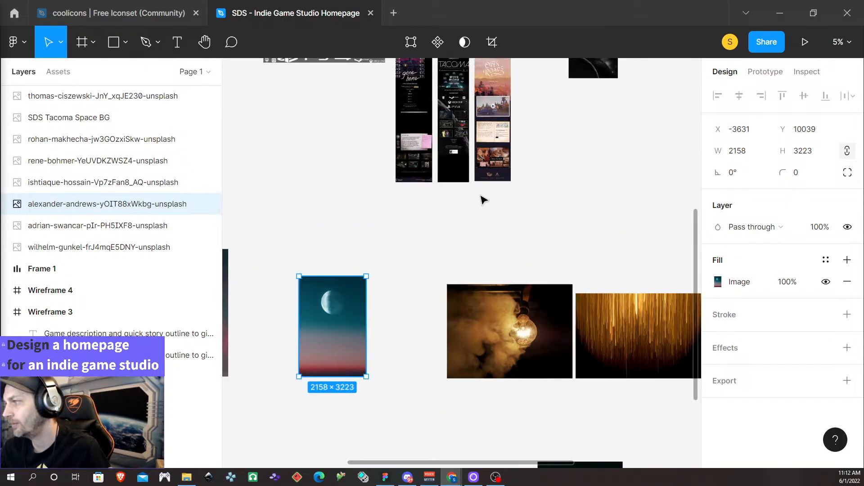
scroll(512, 188, "up", 12)
scroll(513, 313, "down", 3)
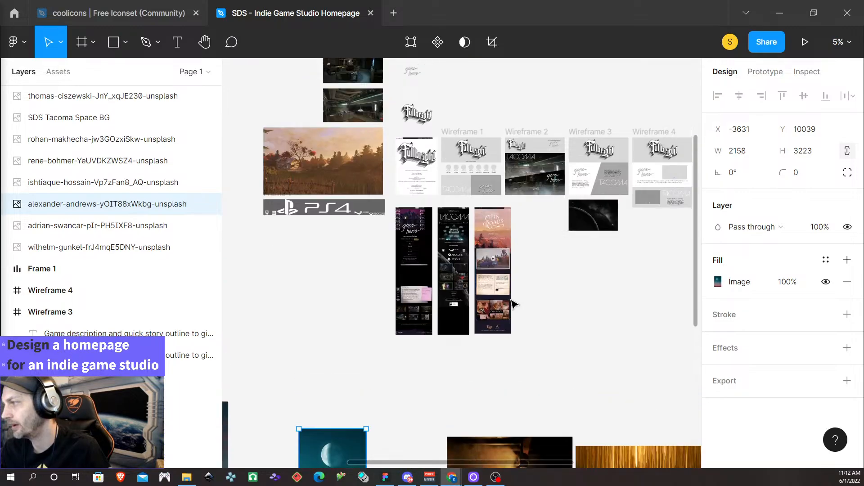
scroll(513, 299, "up", 1)
left_click(467, 212)
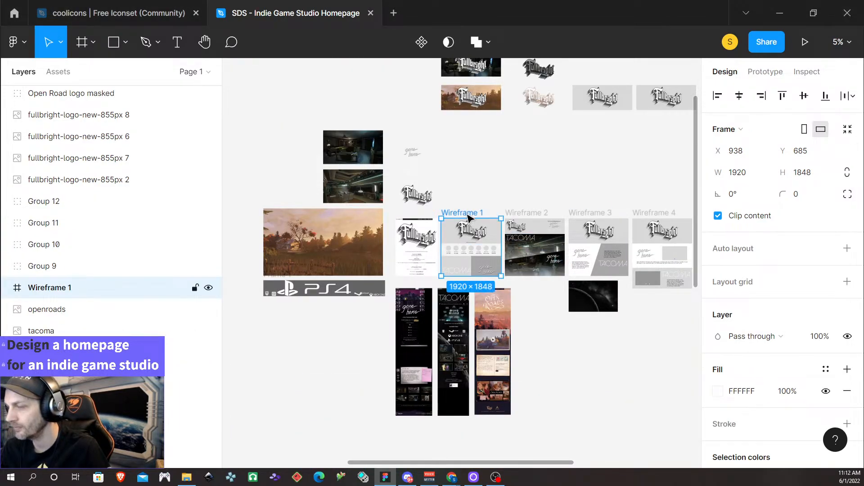
Duplicate the Wireframe 1 frame beside Wireframe 4 and extend the copy downward to a height of about 2254.
left_click_drag(468, 217, 547, 216)
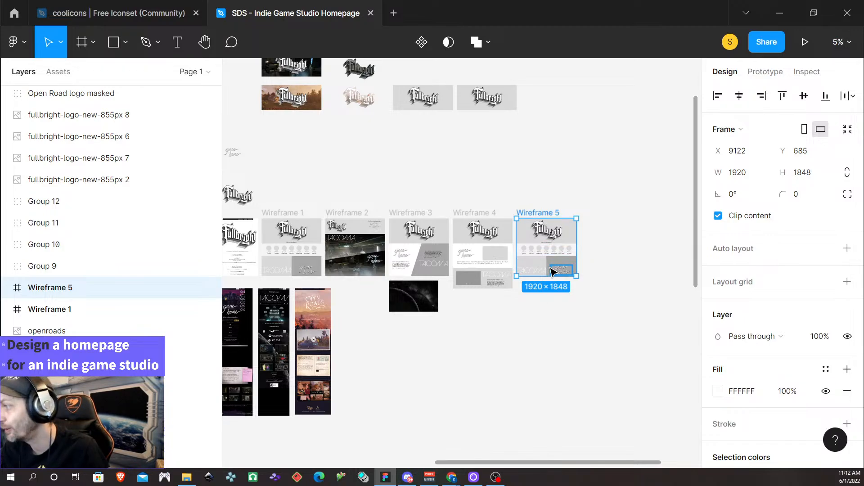
scroll(554, 274, "up", 1)
scroll(554, 274, "up", 5)
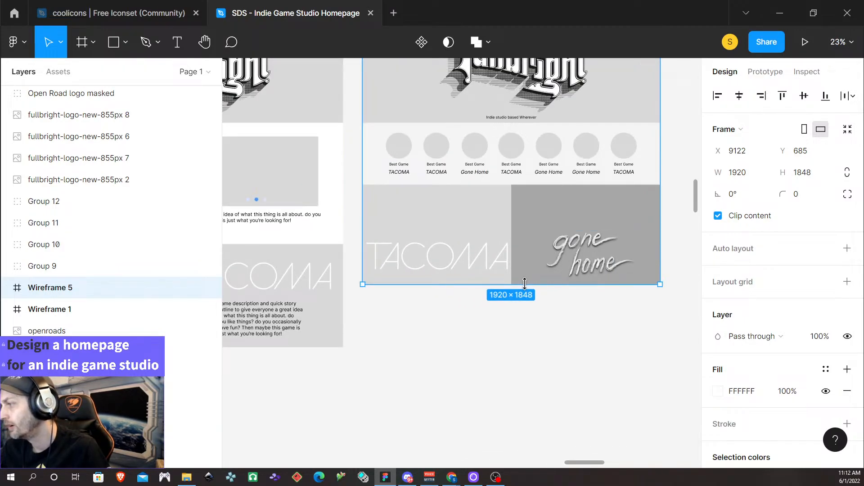
left_click_drag(521, 284, 512, 350)
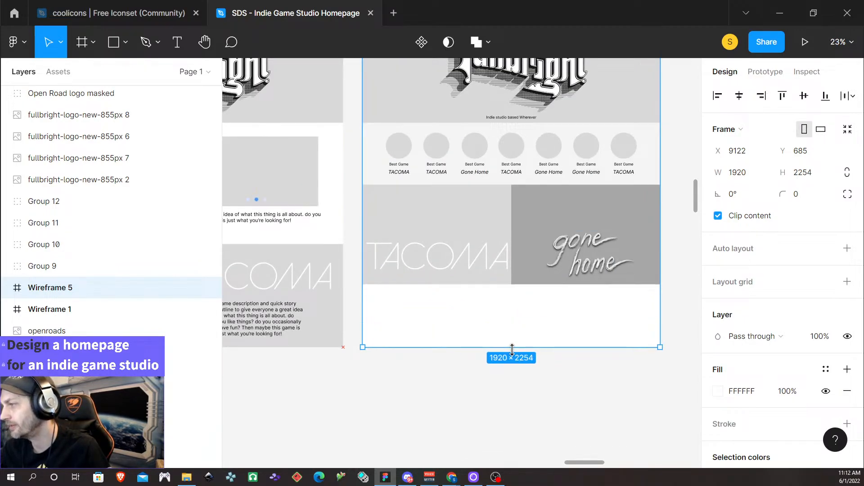
left_click(476, 216)
left_click(533, 218, "shift")
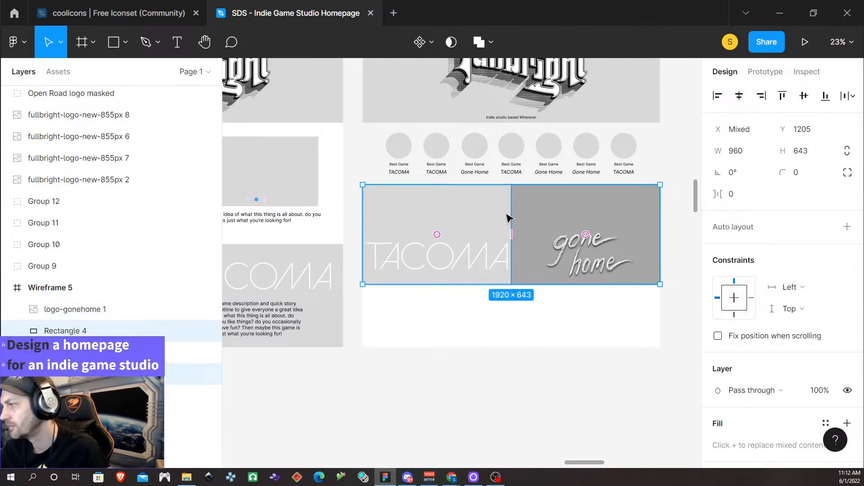
left_click_drag(507, 218, 508, 282)
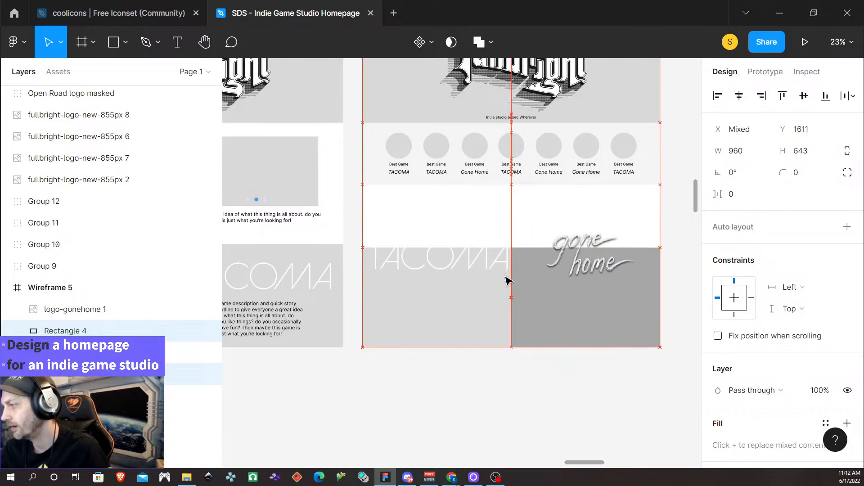
key("ctrl+z")
Move the Tacoma and Gone Home panels together with their logos down to the lower edge of Wireframe 5.
left_click(482, 253)
left_click(482, 224, "shift")
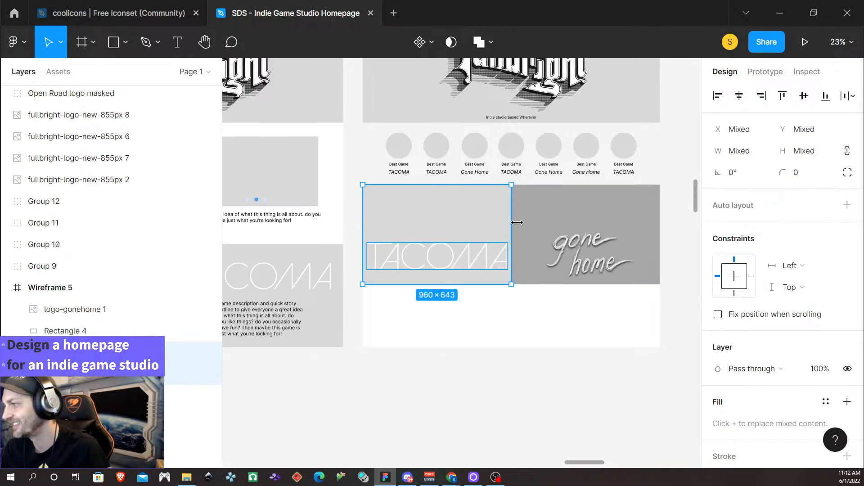
left_click(586, 263, "shift")
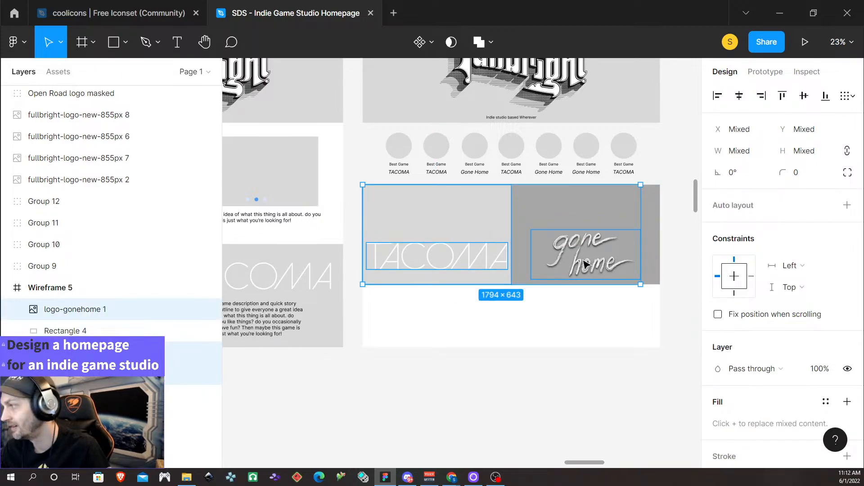
left_click(596, 224, "shift")
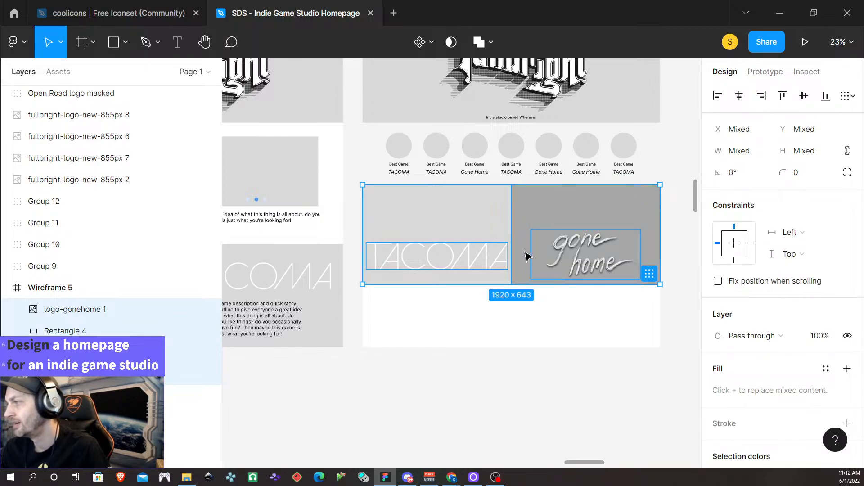
left_click_drag(522, 253, 524, 318)
left_click(518, 218)
Draw a full-width rectangle of about 1920 × 409 in the gap between the awards row and the game panels.
scroll(560, 197, "up", 1)
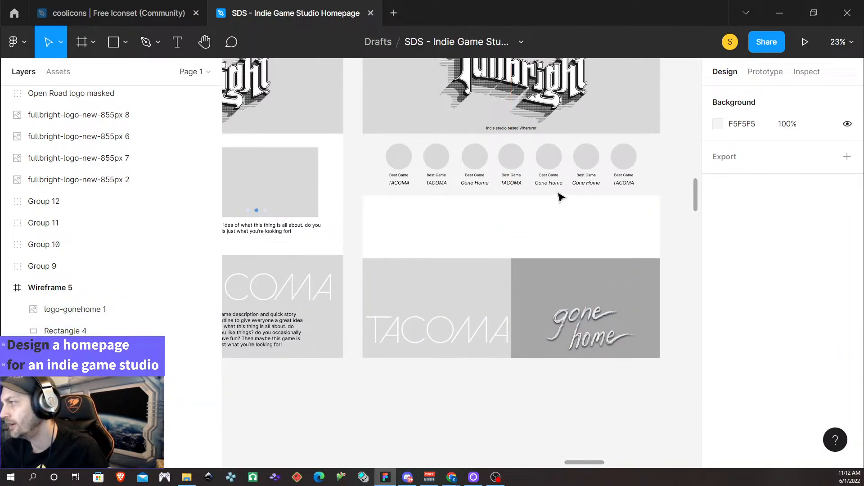
scroll(561, 197, "up", 3)
scroll(563, 216, "down", 1)
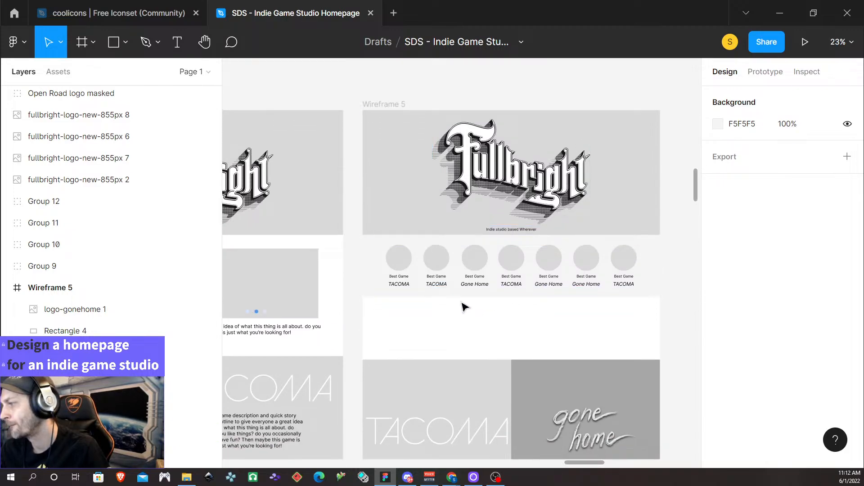
scroll(508, 304, "down", 3)
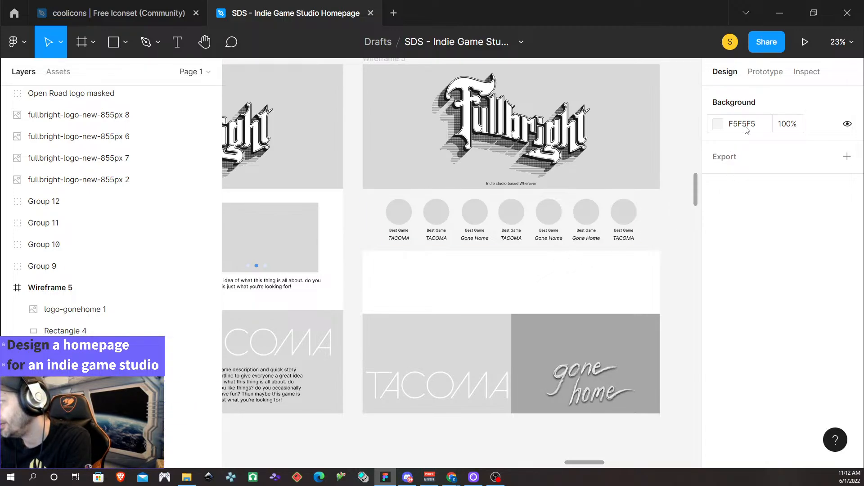
left_click(112, 43)
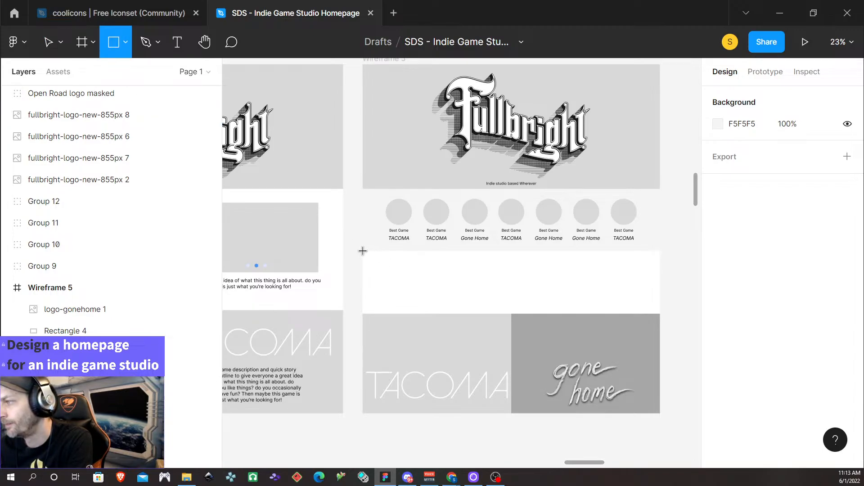
left_click_drag(363, 251, 660, 313)
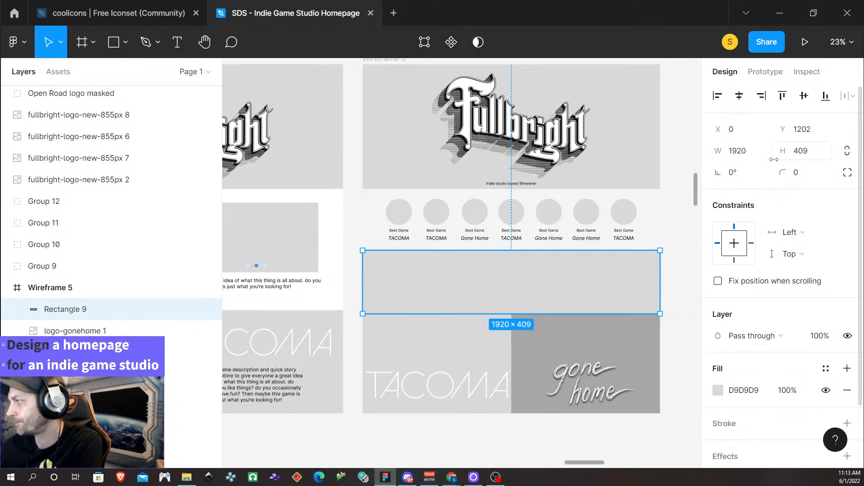
Change the fill of the new full-width rectangle to dark grey 646464 and deselect it.
left_click(716, 390)
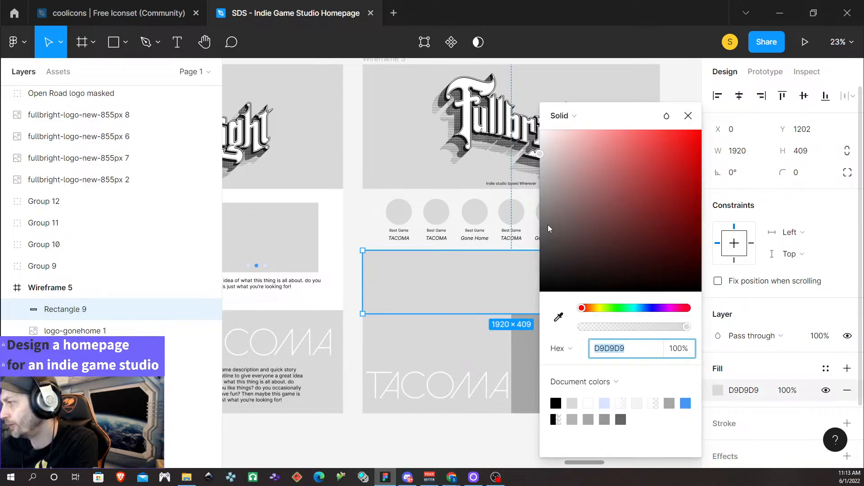
left_click_drag(548, 228, 517, 237)
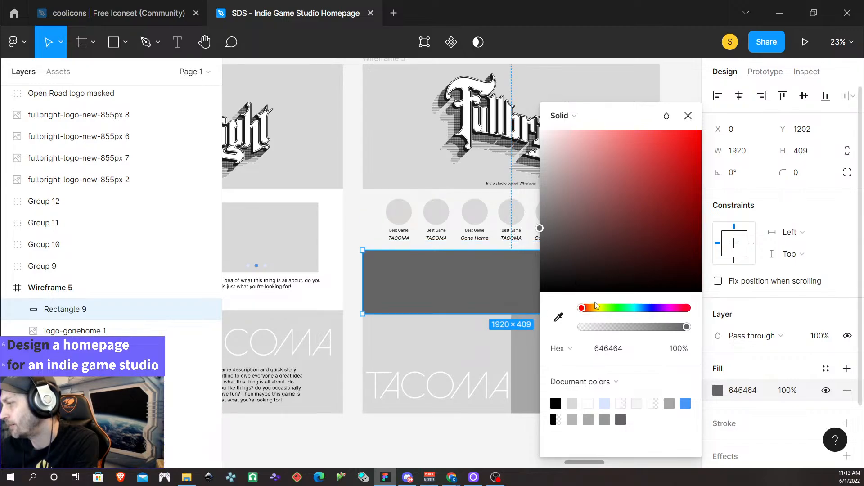
left_click(688, 116)
scroll(595, 259, "down", 1)
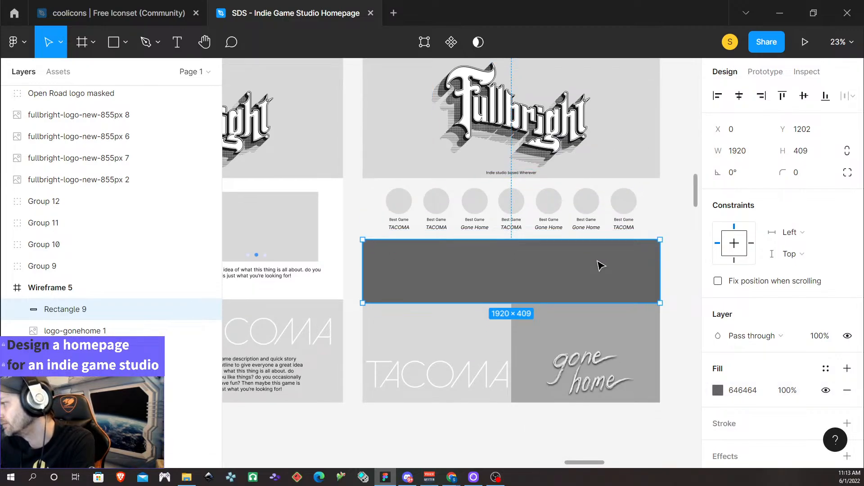
left_click(690, 224)
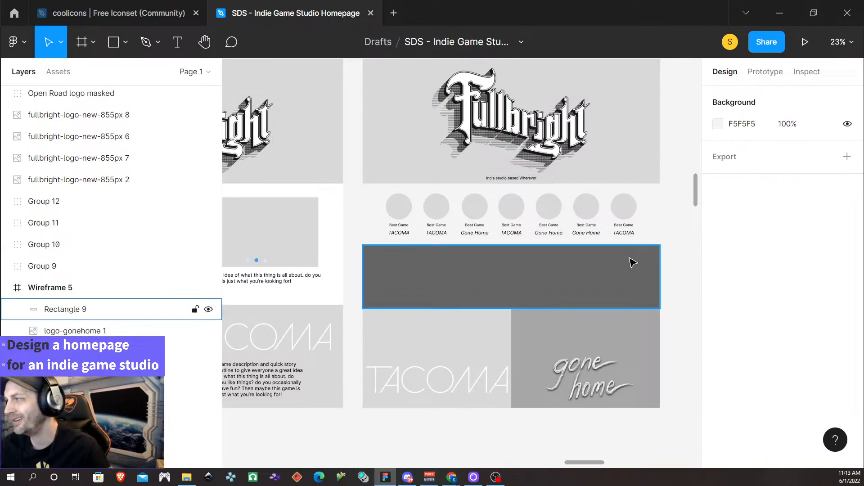
Add the text "Out Now!" on the dark grey band of Wireframe 5.
scroll(675, 270, "down", 1)
scroll(676, 271, "down", 2)
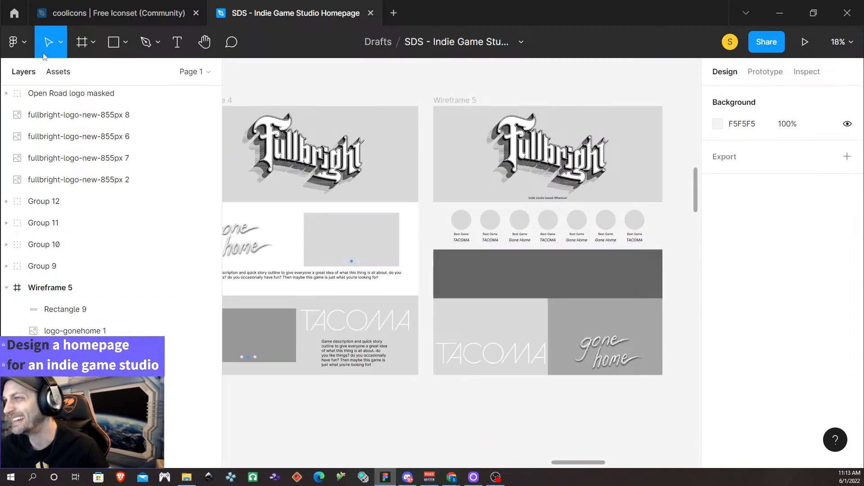
left_click(176, 43)
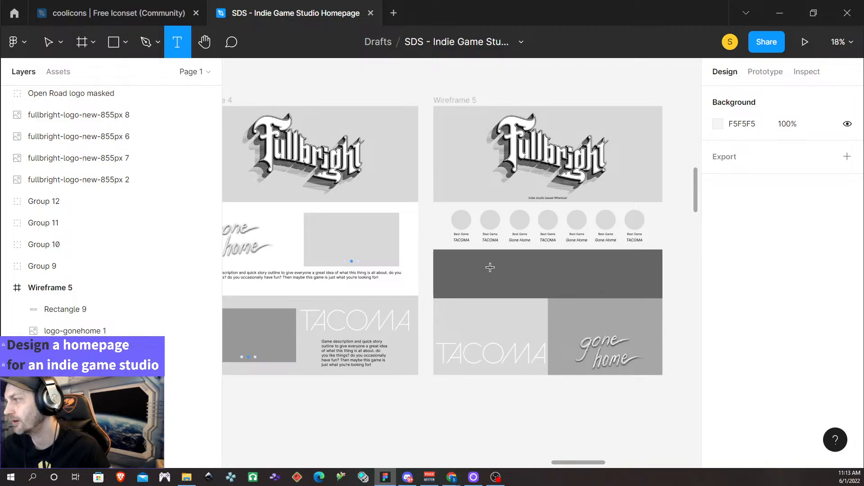
left_click(491, 267)
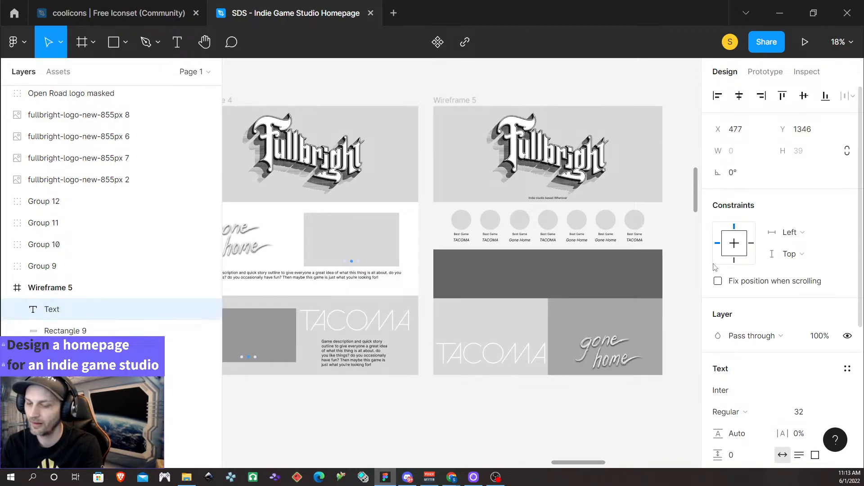
type("Out N")
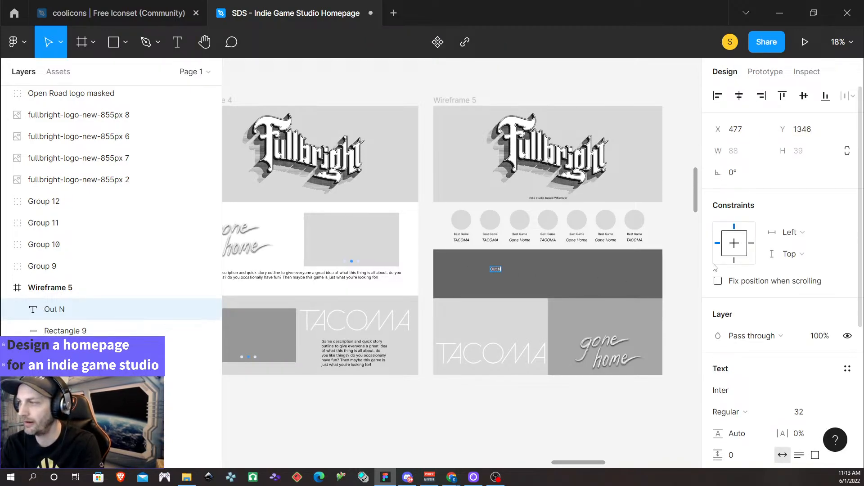
type("ow!")
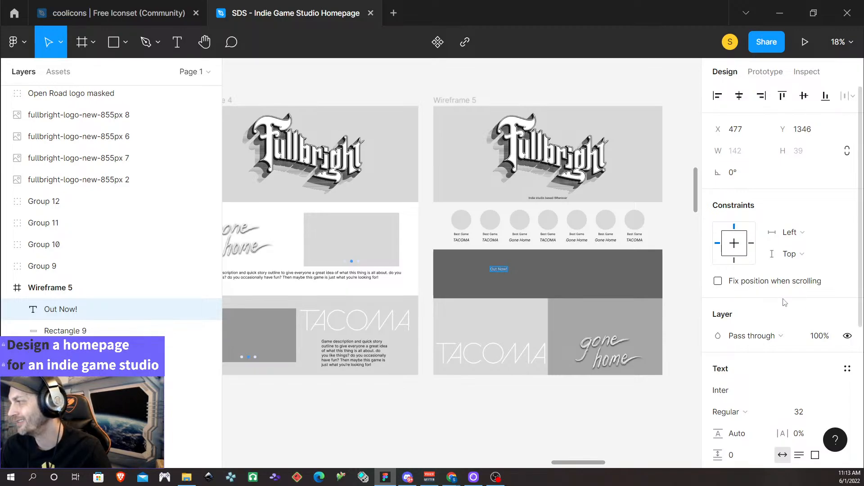
Set the "Out Now!" text to font size 96 and Bold weight.
scroll(834, 339, "down", 3)
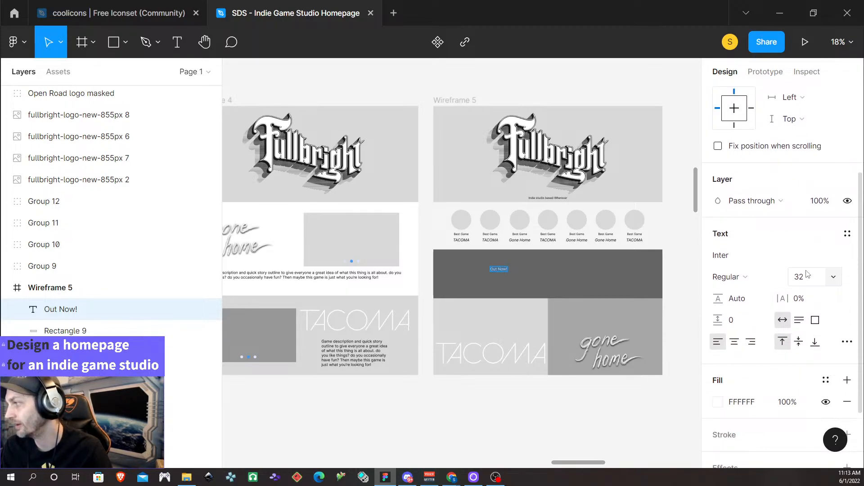
left_click(804, 278)
type("96")
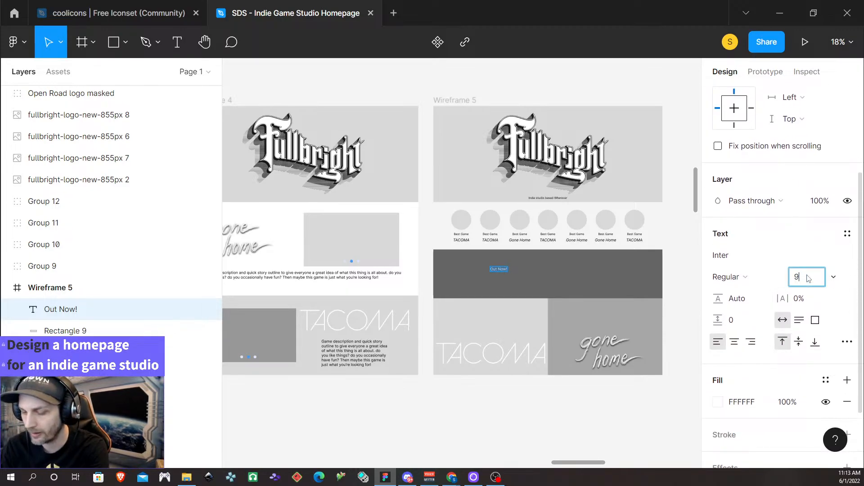
key("Return")
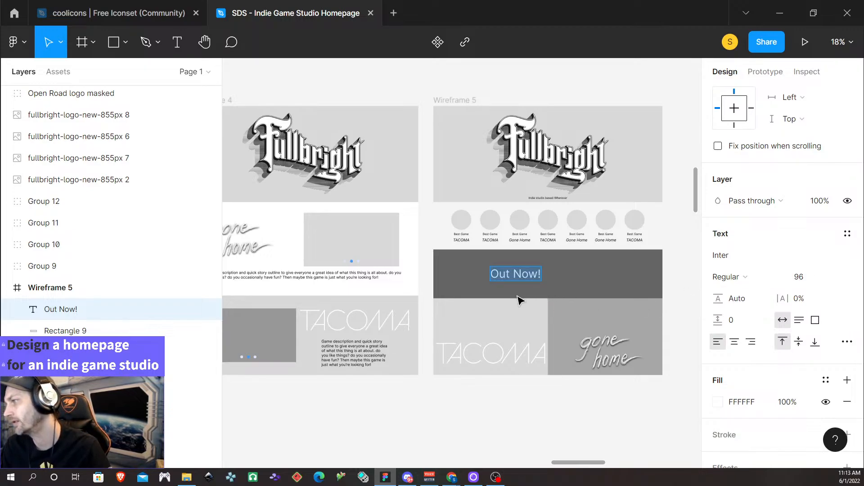
left_click(736, 262)
left_click(739, 277)
left_click(739, 232)
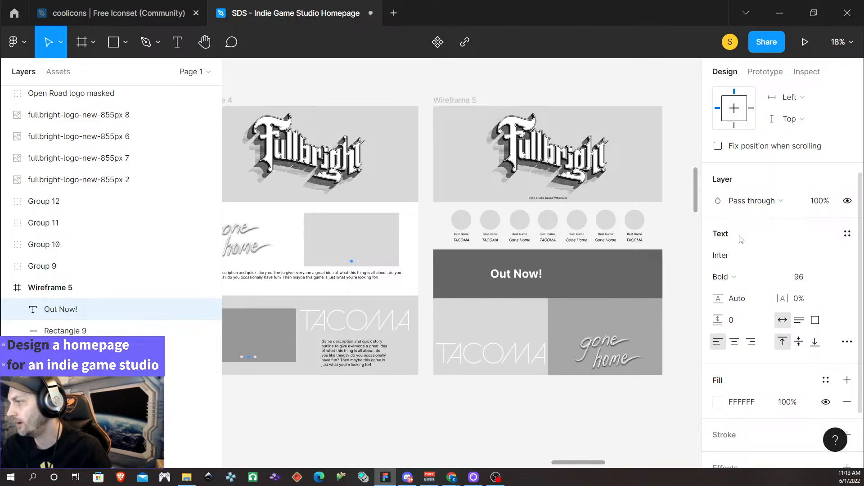
Centre the "Out Now!" text horizontally in Wireframe 5 and lower it to the dark band's bottom edge, at about Y 1518.
double_click(540, 273)
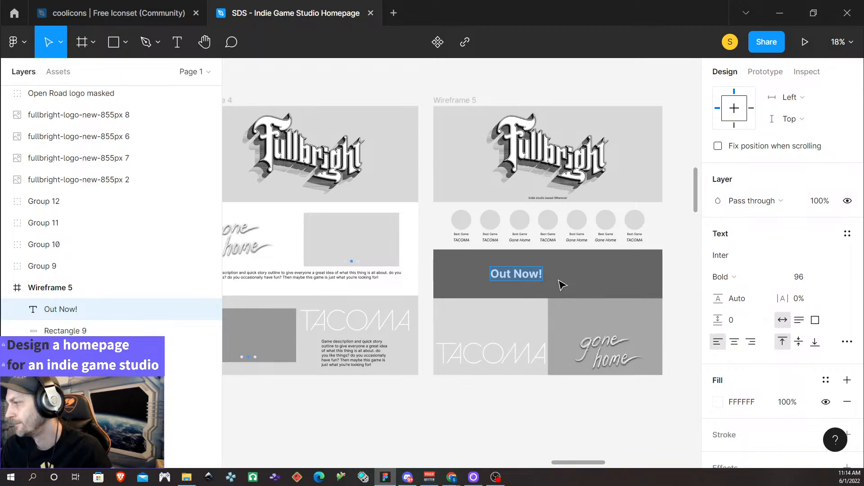
scroll(761, 118, "up", 4)
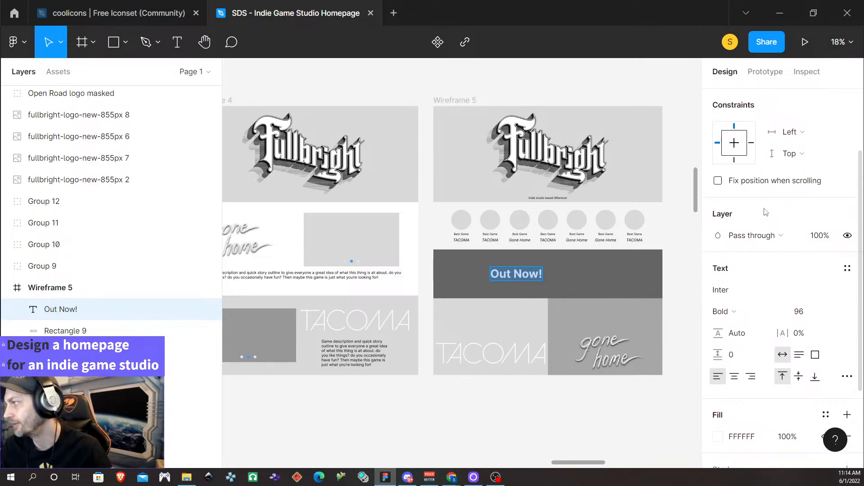
left_click(738, 96)
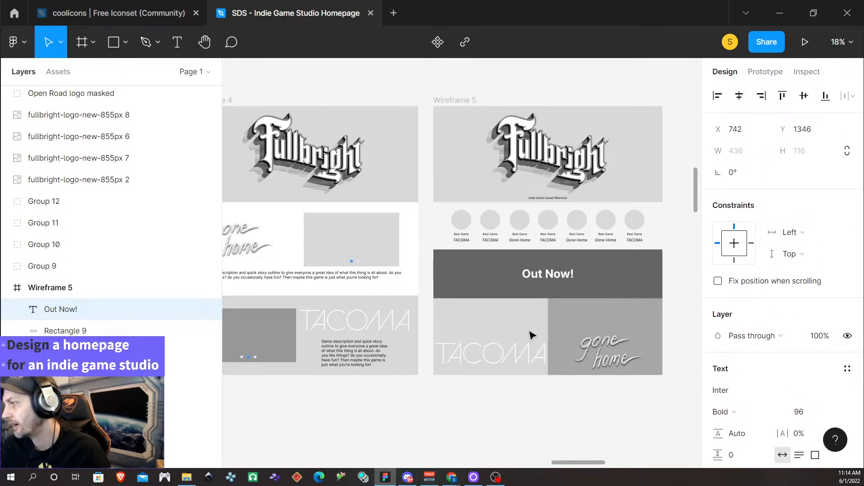
double_click(550, 277)
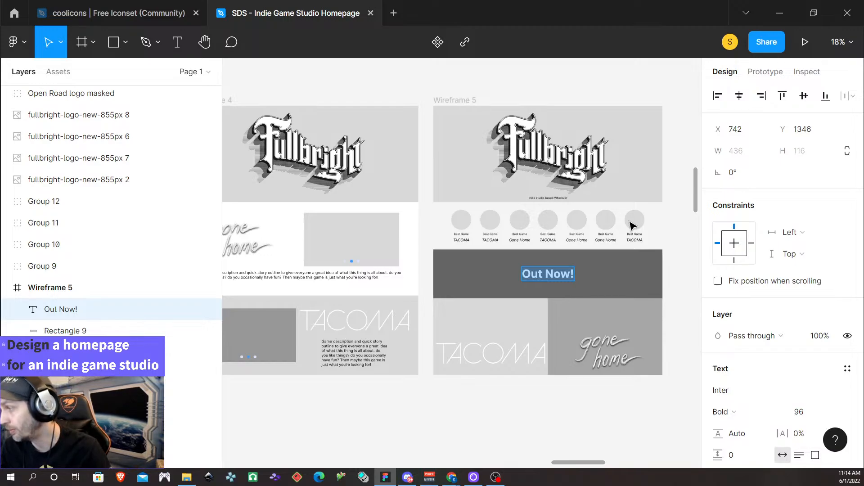
key("Escape")
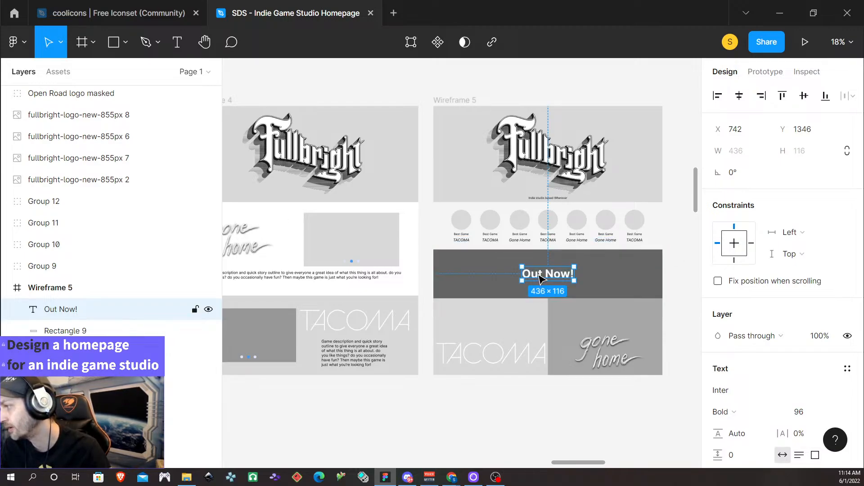
left_click_drag(547, 277, 547, 297)
Examine closely how the "Out Now!" lettering meets the top edge of the game panels, and select the text.
left_click(579, 337)
scroll(558, 336, "up", 5)
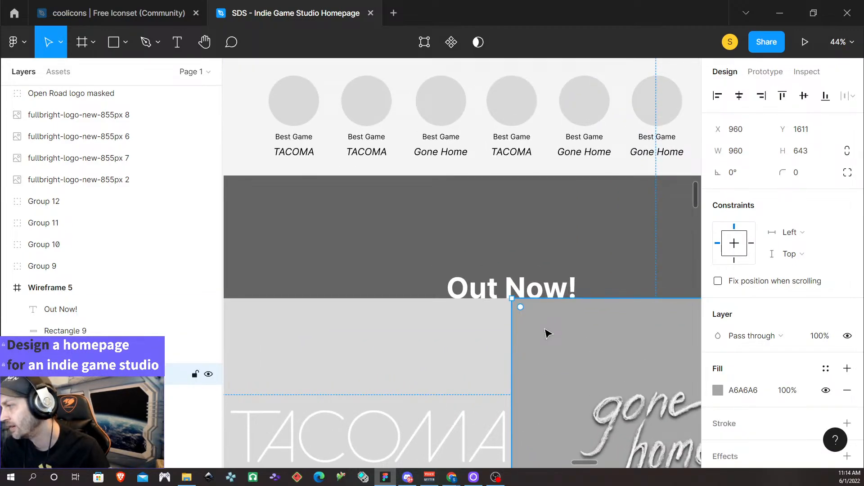
scroll(546, 333, "up", 5)
scroll(570, 304, "down", 1)
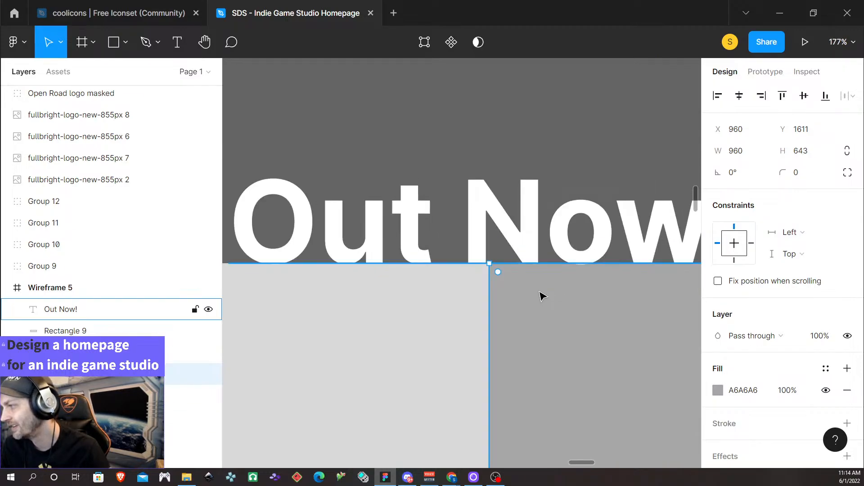
scroll(468, 286, "down", 3)
scroll(479, 287, "down", 2)
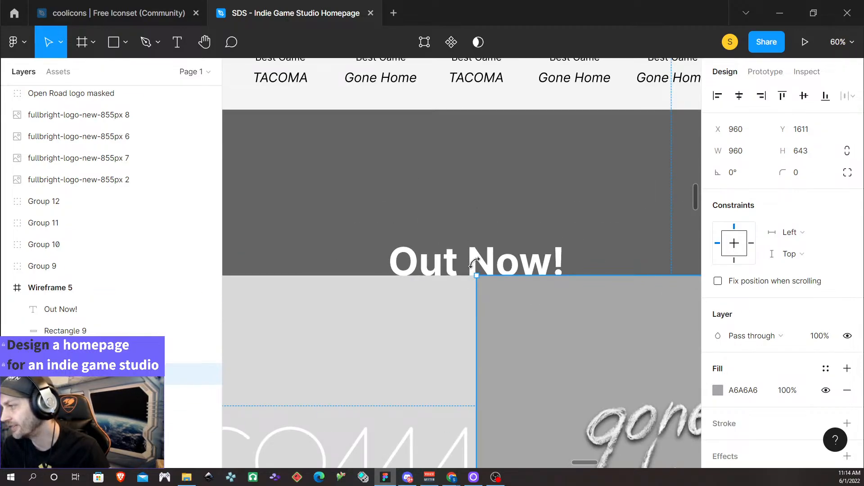
left_click(477, 266)
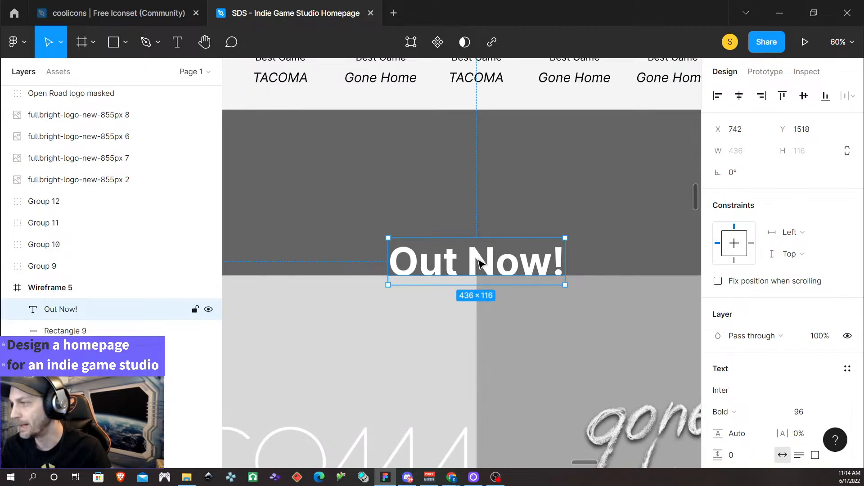
Raise the "Out Now!" text to Y 1495 so its box rests on the dark band's bottom edge.
left_click_drag(479, 262, 480, 263)
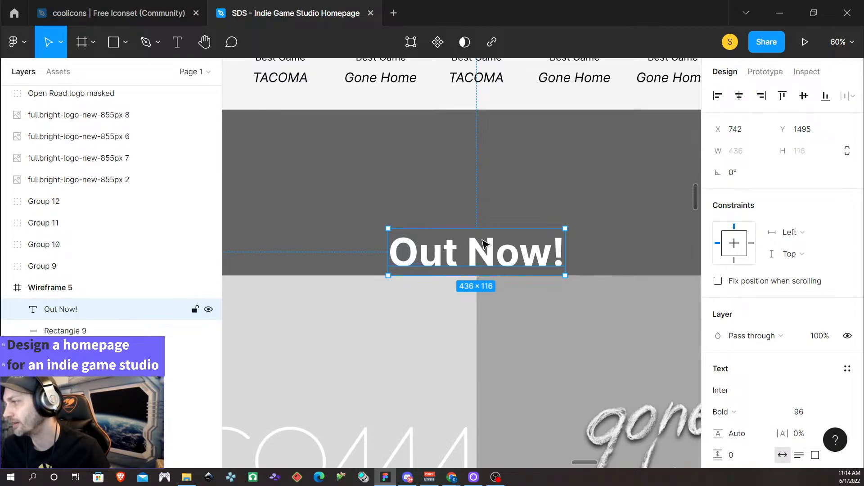
scroll(485, 345, "down", 5)
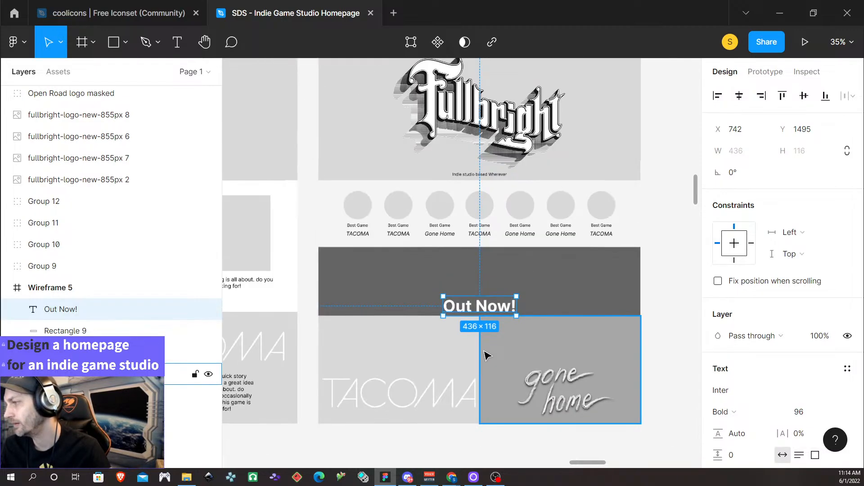
scroll(487, 356, "down", 3)
scroll(487, 351, "up", 1)
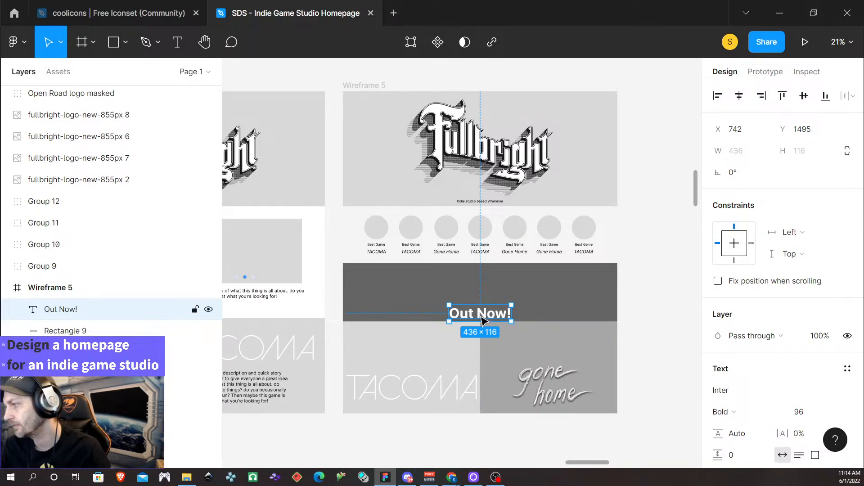
Duplicate the dark band together with its "Out Now!" text directly below the Tacoma and Gone Home panels.
left_click(539, 298)
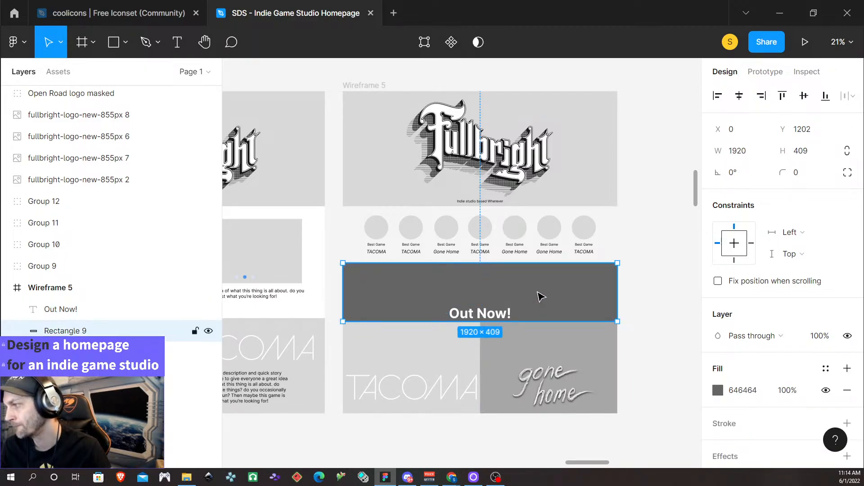
scroll(546, 311, "down", 2)
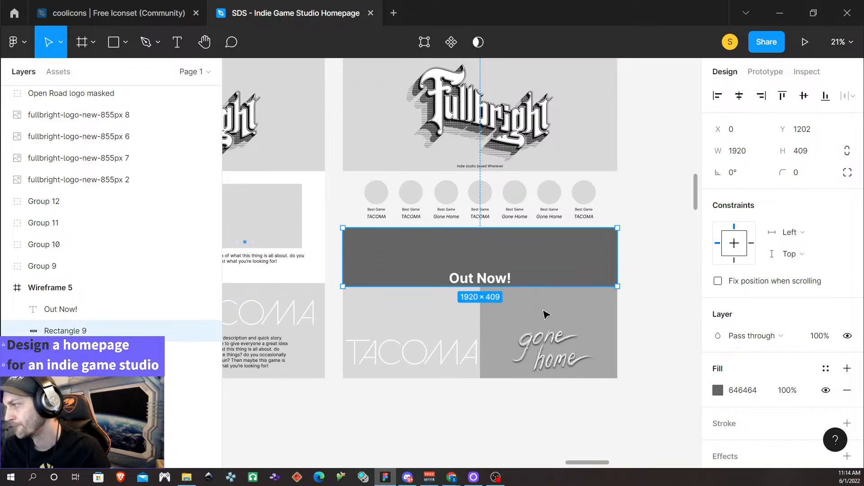
left_click(471, 280)
left_click(465, 258, "shift")
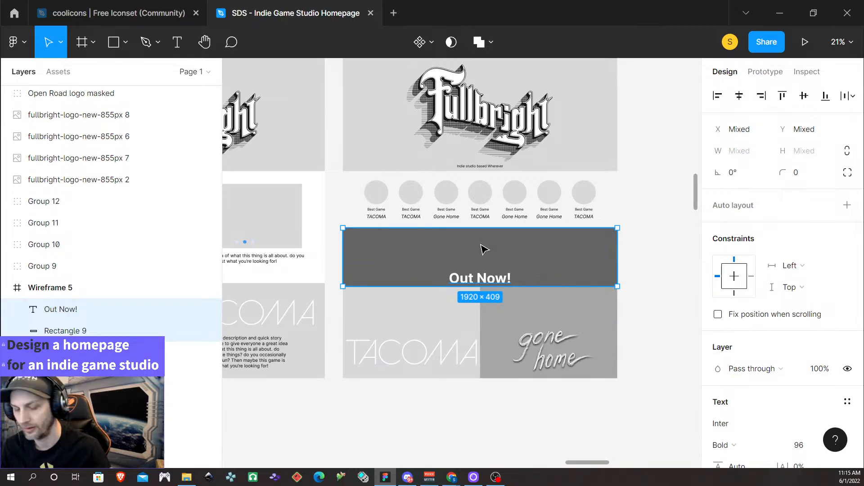
left_click_drag(485, 250, 486, 398)
scroll(396, 135, "up", 1)
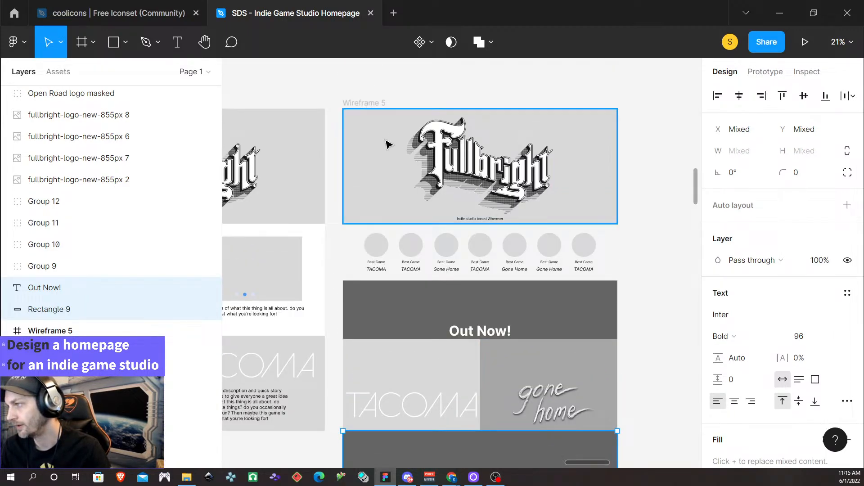
Extend the Wireframe 5 frame downward to a height of 2663, down to the copied band's bottom edge.
left_click(364, 104)
scroll(468, 185, "down", 4)
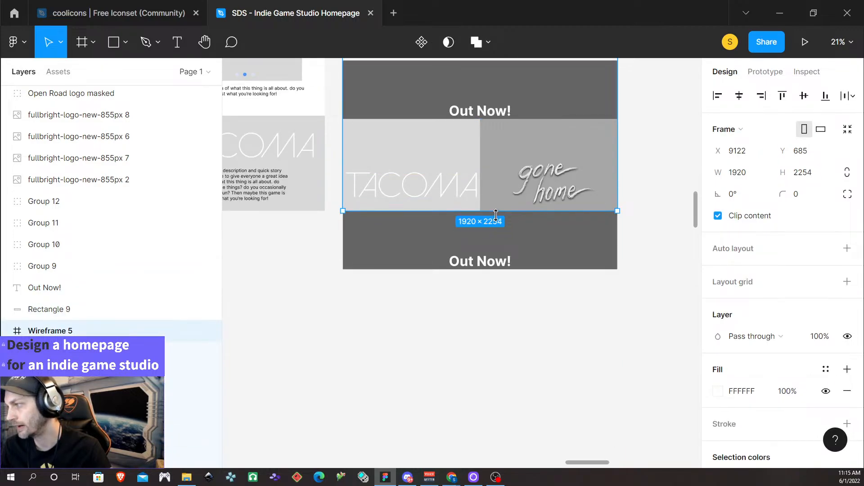
left_click_drag(498, 210, 496, 269)
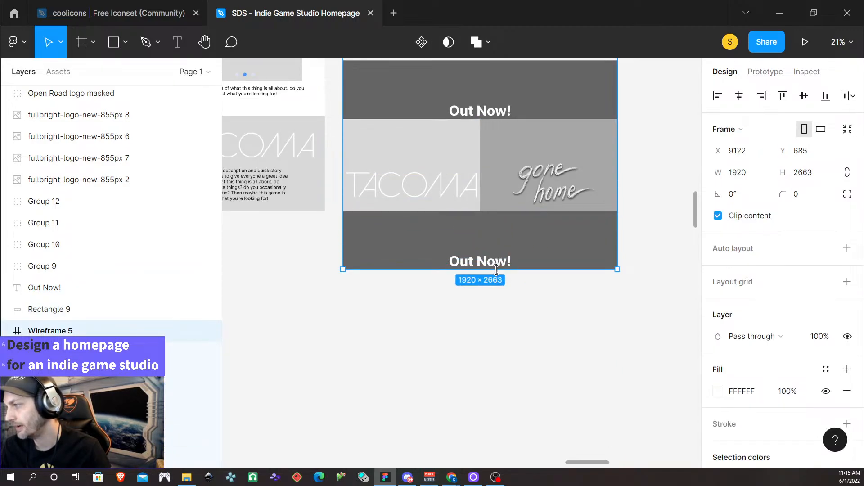
Change the text on the lower dark band to "Coming Soon!".
double_click(481, 262)
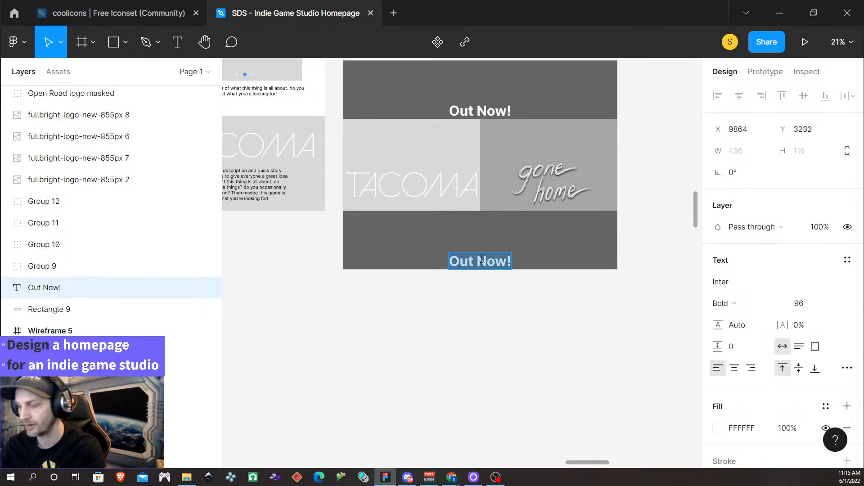
double_click(482, 260)
left_click(504, 261)
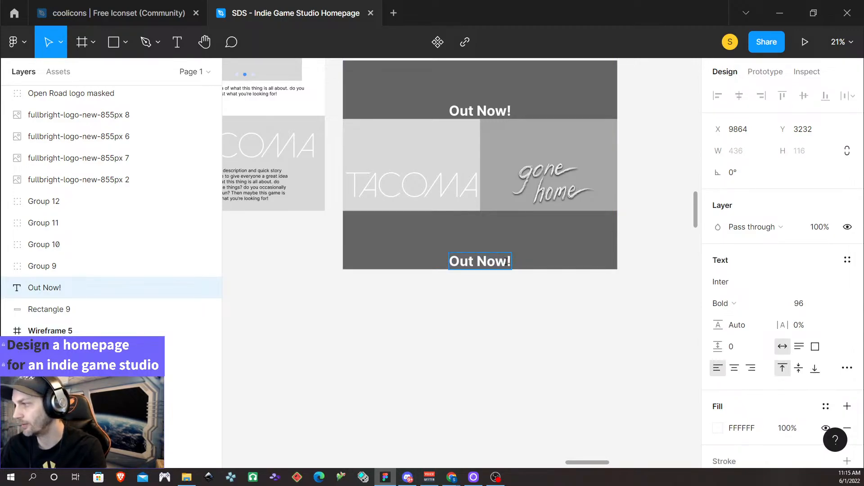
left_click_drag(479, 260, 420, 241)
type("Comin")
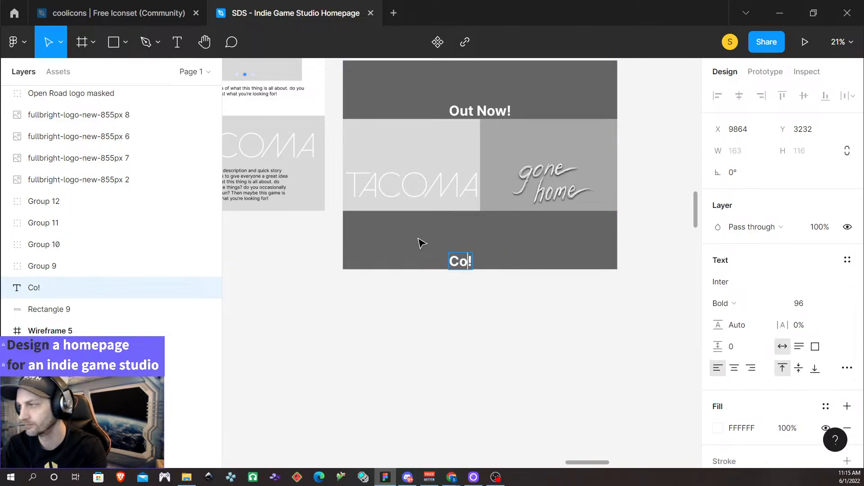
type("g Soon")
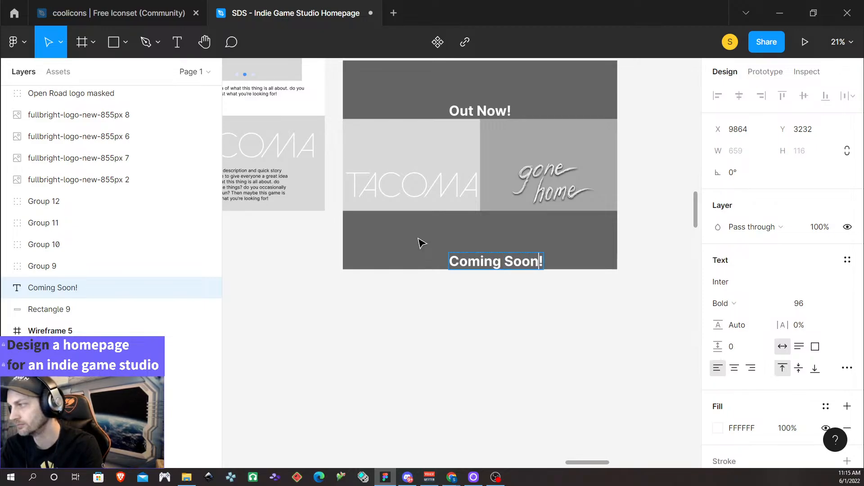
key("Escape")
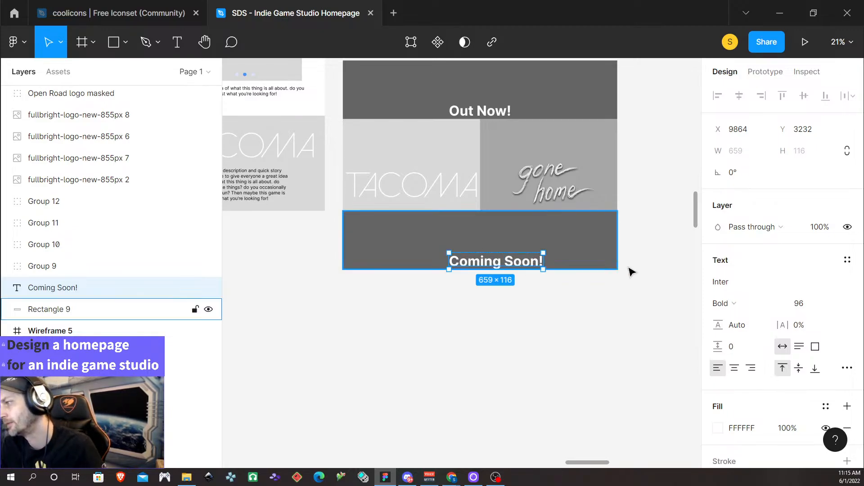
Centre the "Coming Soon!" text horizontally on the lower dark band and clear the selection.
left_click(573, 260, "shift")
left_click(739, 95)
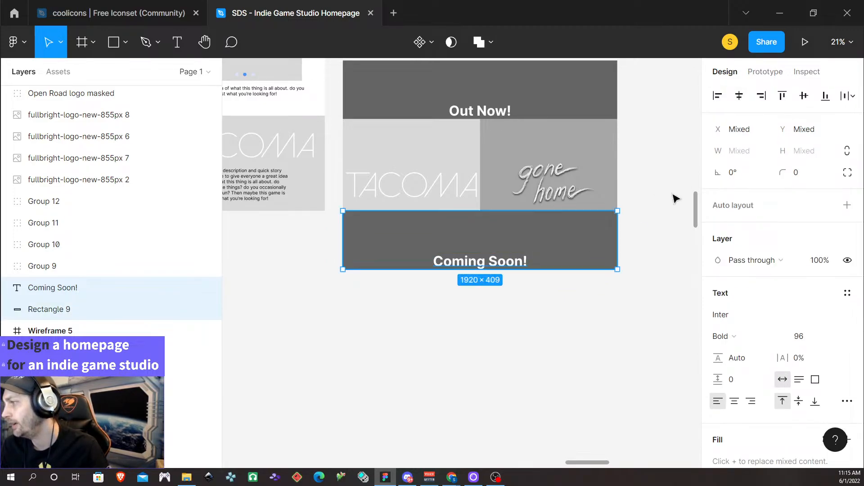
left_click(548, 314)
Examine the overall Wireframe 5 layout, its "Out Now!" and "Coming Soon!" bands, and compare it with the neighbouring wireframes.
scroll(522, 362, "down", 1)
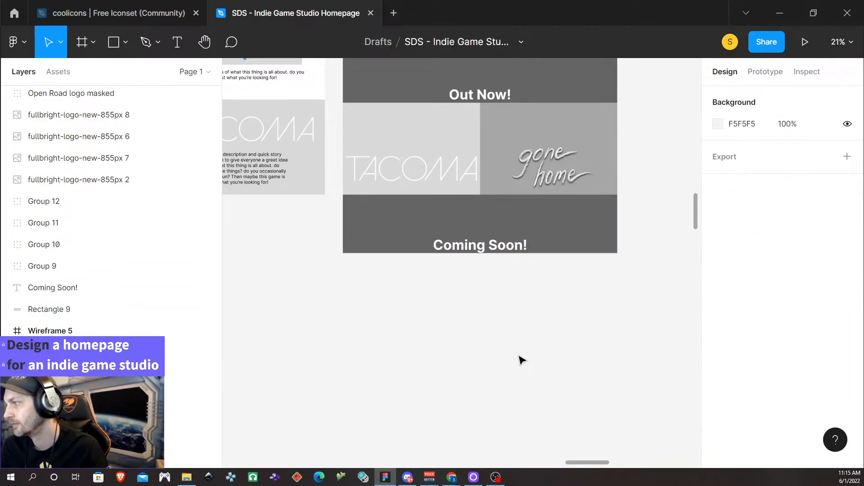
scroll(520, 359, "up", 3)
scroll(507, 288, "up", 1)
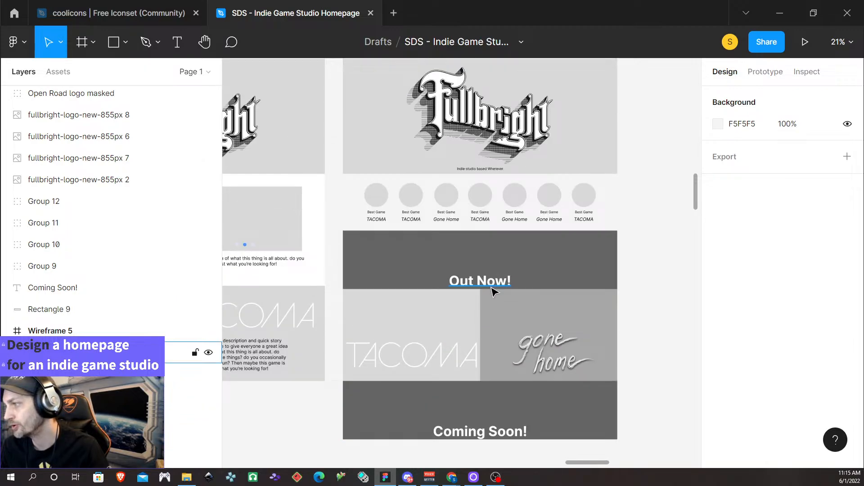
scroll(492, 289, "down", 1)
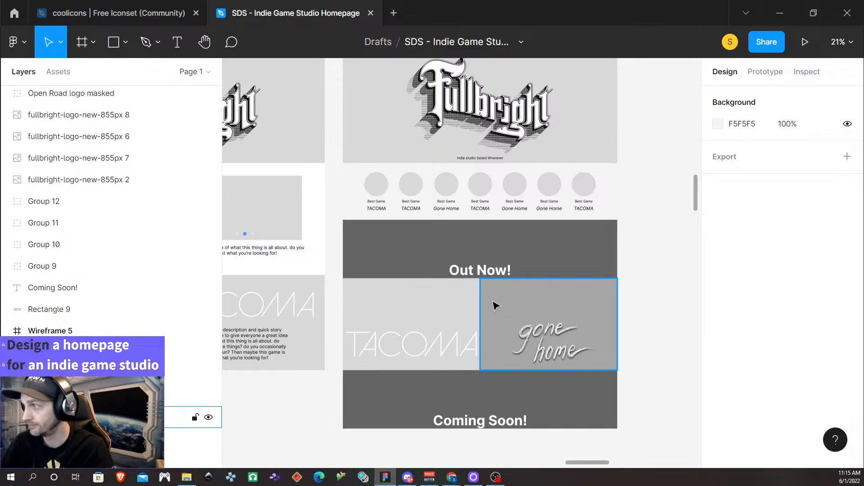
scroll(518, 398, "down", 3, "ctrl")
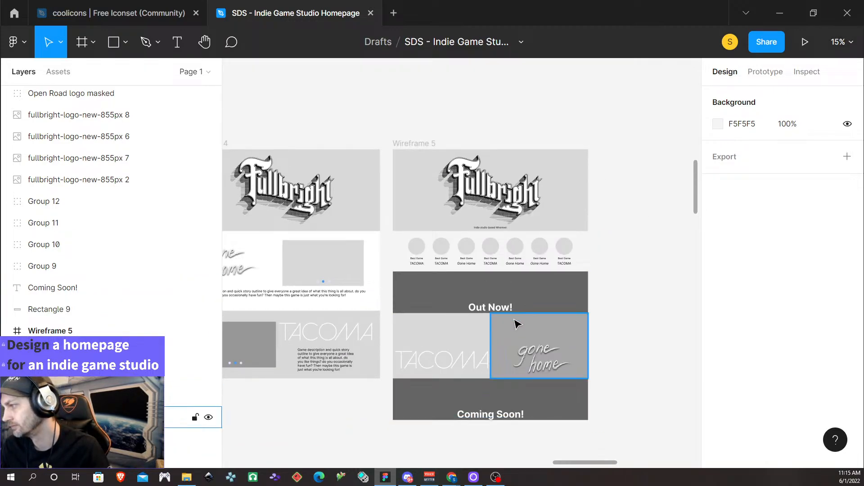
scroll(521, 392, "down", 2)
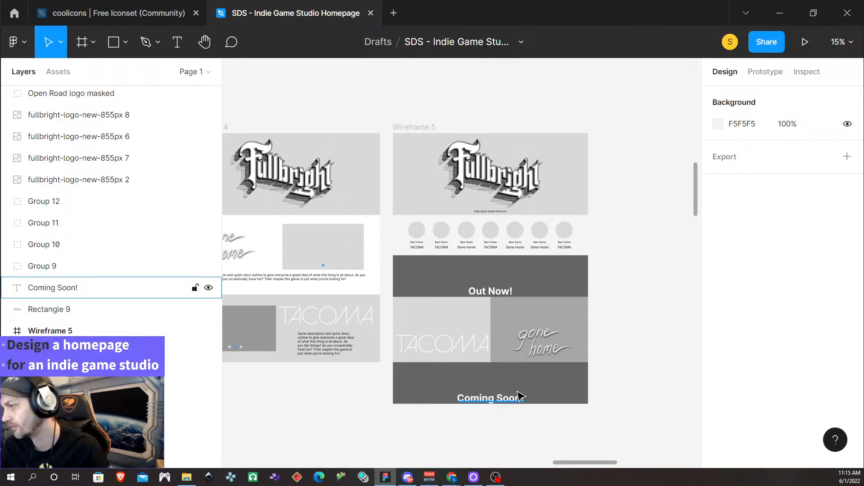
scroll(517, 401, "down", 2)
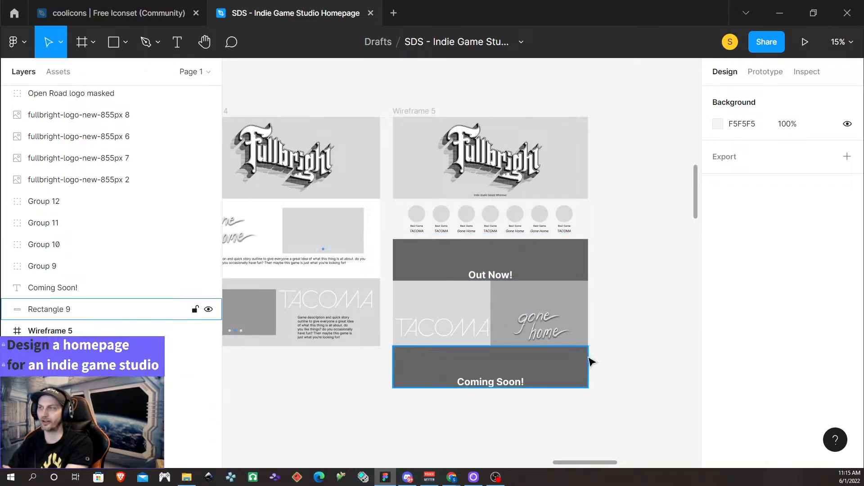
scroll(601, 384, "down", 3)
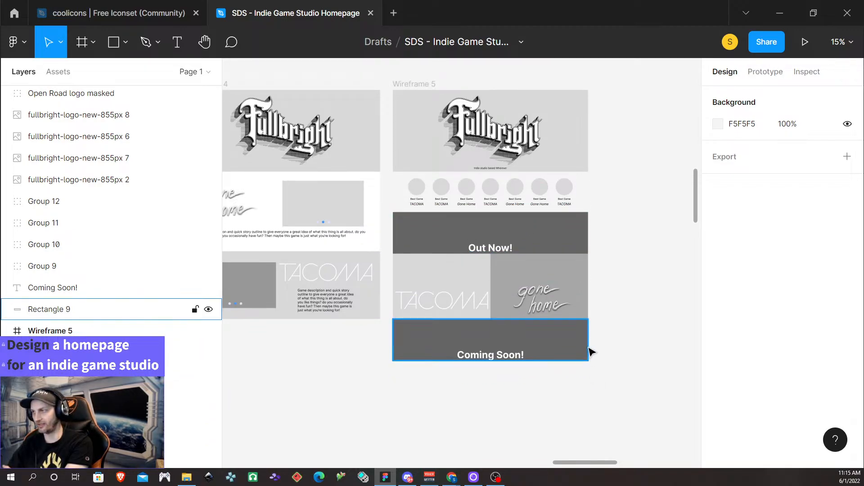
scroll(591, 355, "down", 1)
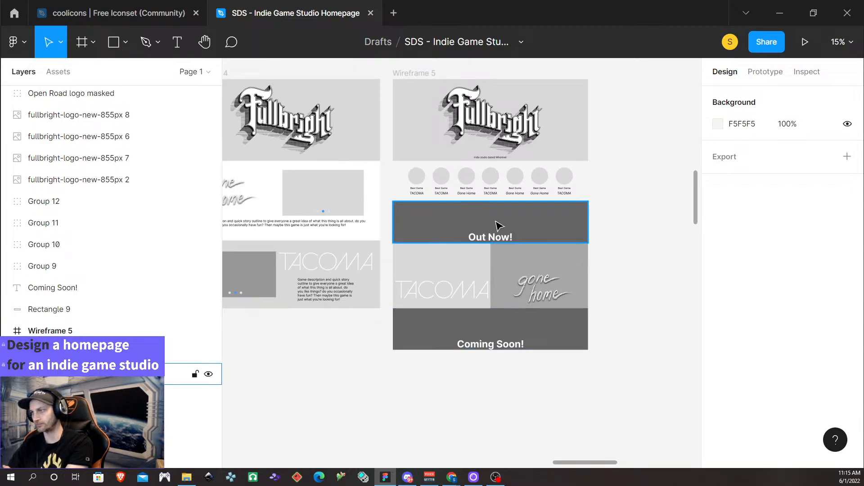
left_click(544, 230)
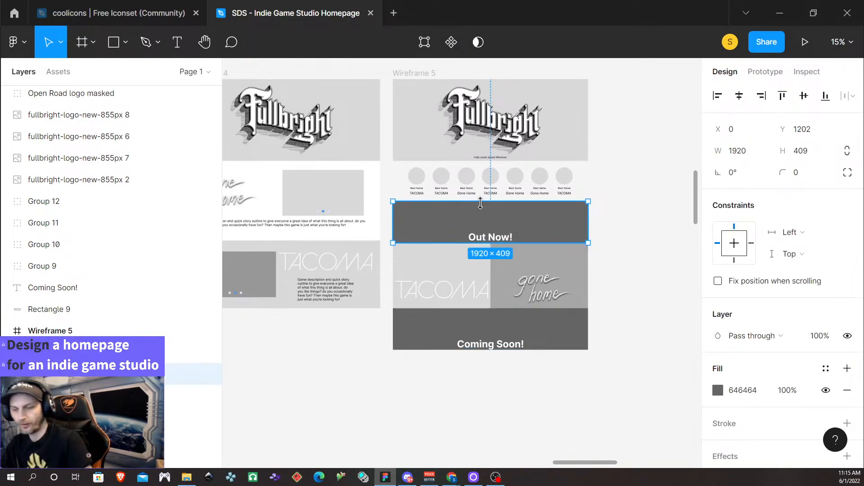
scroll(552, 299, "up", 3)
scroll(520, 310, "down", 1)
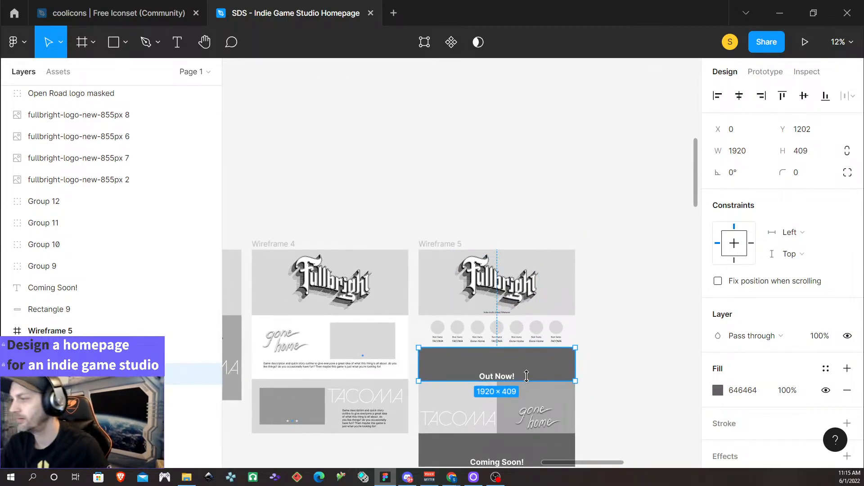
scroll(535, 404, "left", 1)
scroll(543, 411, "down", 1)
scroll(550, 414, "down", 1)
scroll(553, 409, "up", 2)
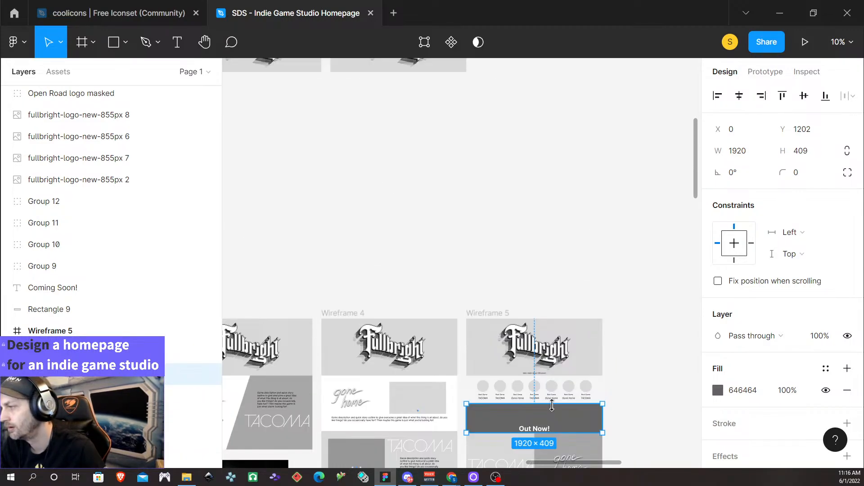
scroll(551, 409, "down", 1)
scroll(552, 410, "down", 1)
scroll(561, 412, "left", 1)
scroll(565, 415, "right", 2)
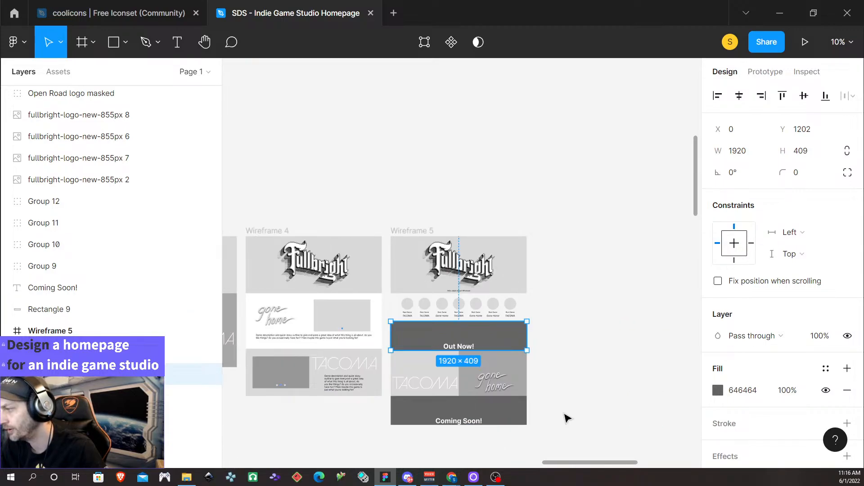
Add a drop shadow effect to the Tacoma and Gone Home background rectangles in Wireframe 5.
scroll(473, 374, "up", 4)
left_click(378, 293)
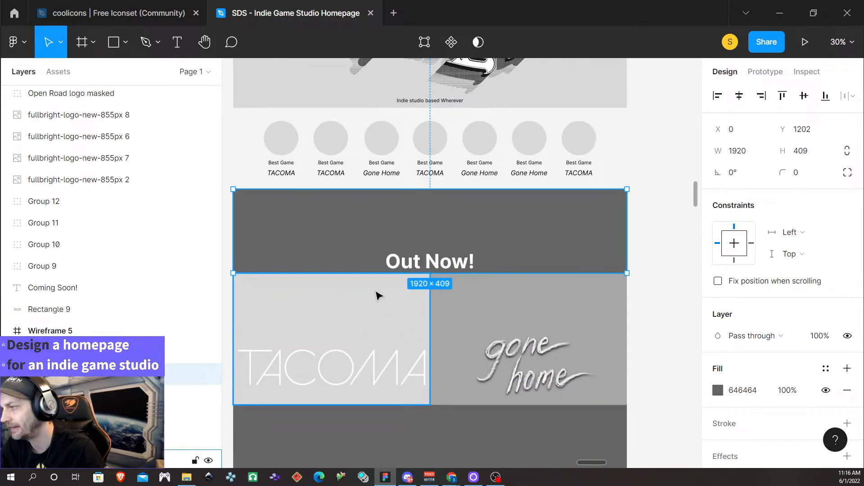
left_click(477, 305, "shift")
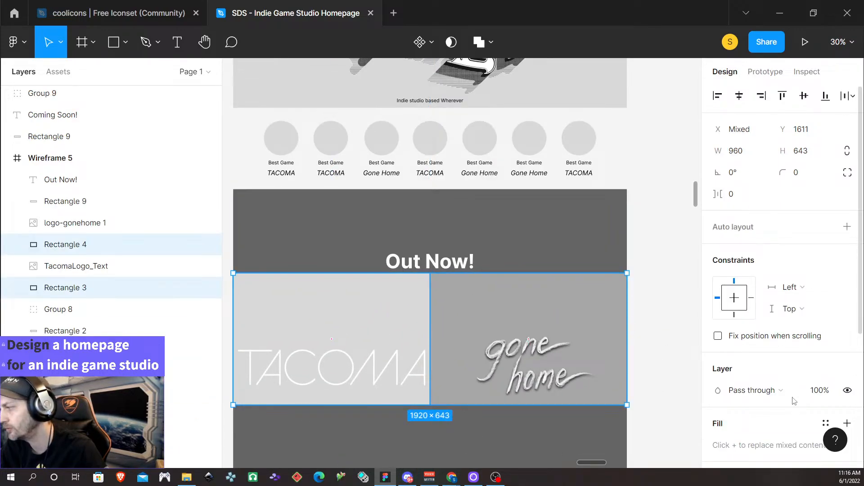
scroll(761, 351, "down", 5)
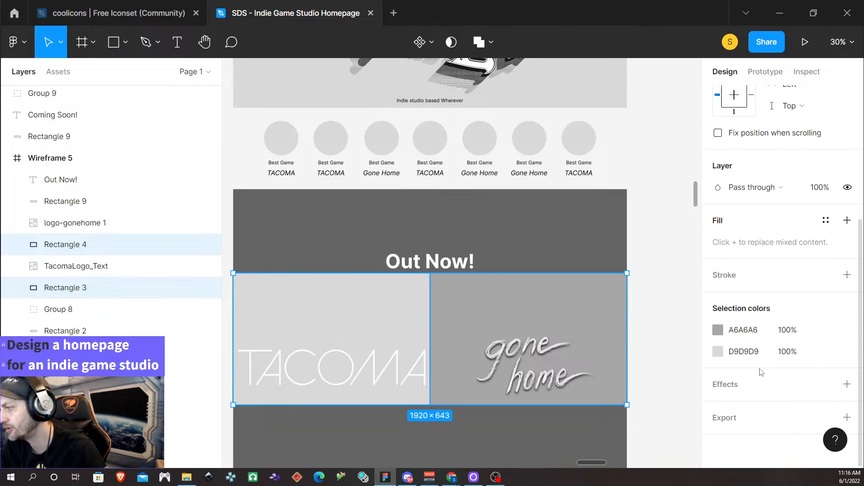
left_click(847, 384)
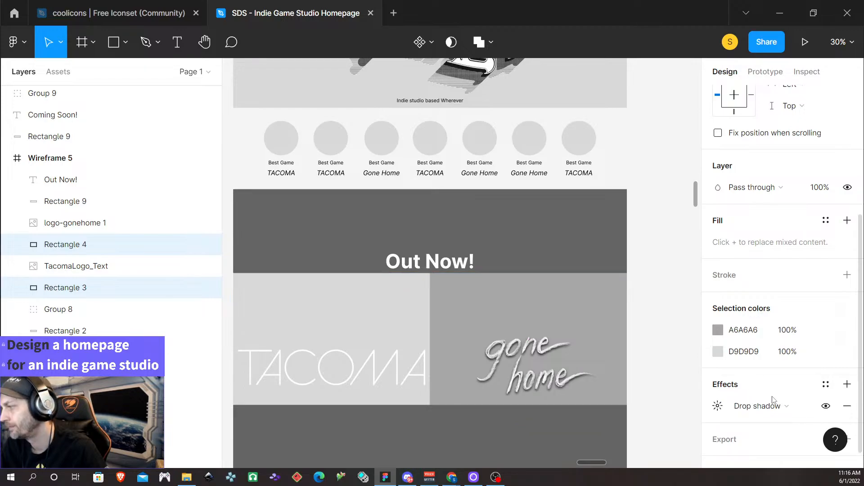
Set the game panels' drop shadow to a Y offset of 0 and a blur of 8.
left_click(718, 407)
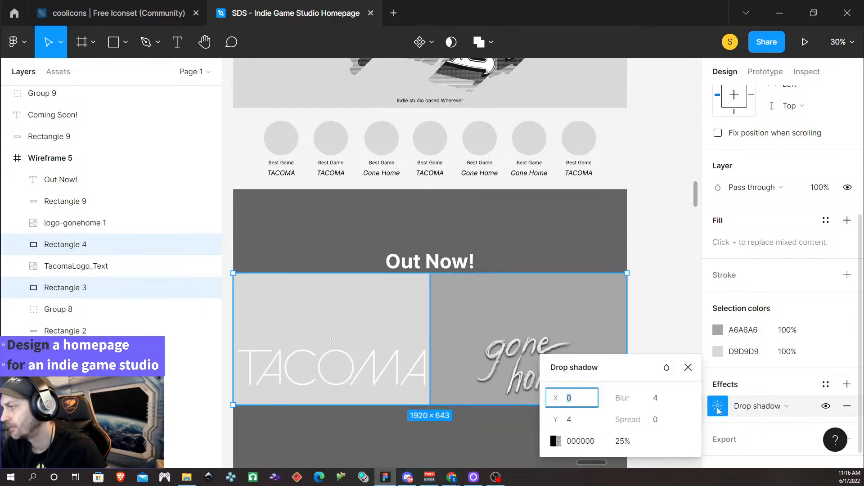
left_click(583, 425)
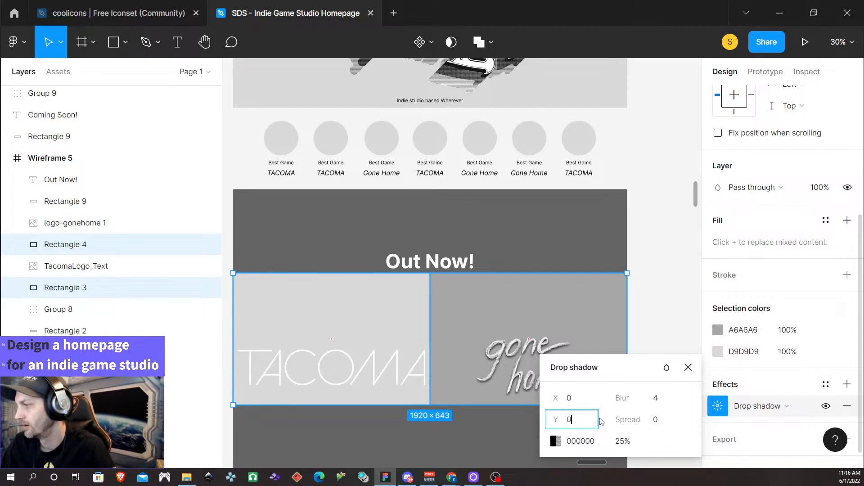
left_click(661, 405)
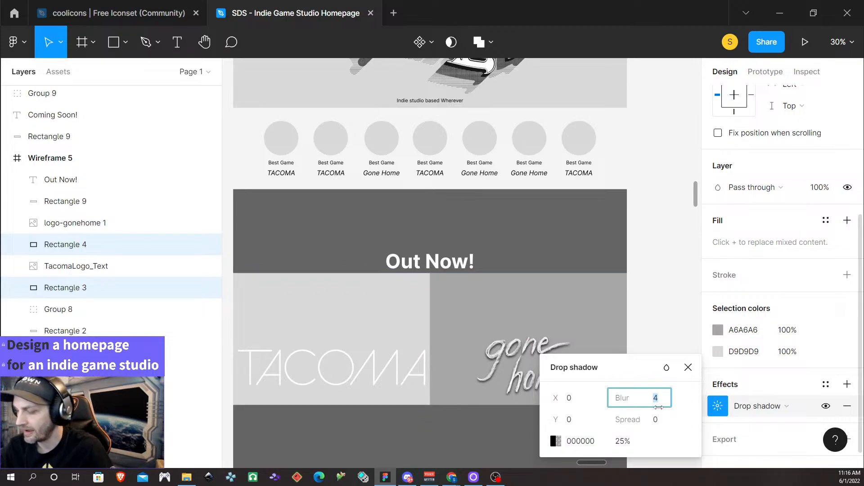
type("8")
key("Return")
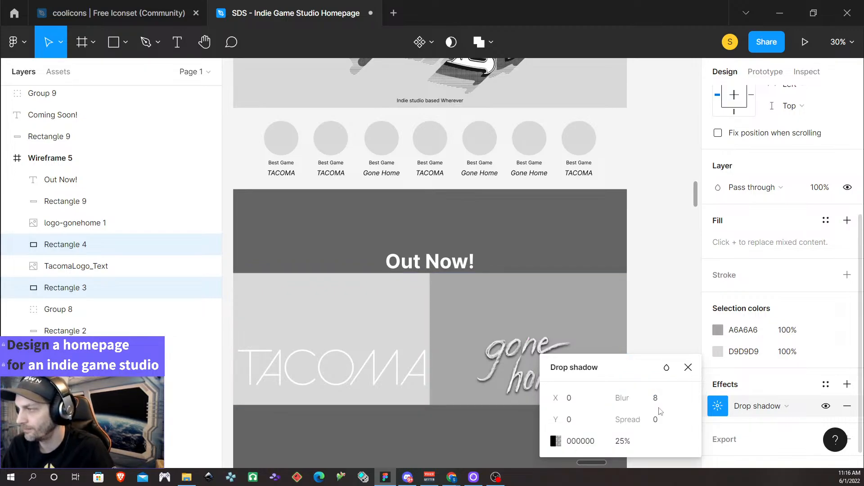
Raise the opacity of the Tacoma and Gone Home panels' drop shadow to 50%, and then to 100%.
left_click(622, 444)
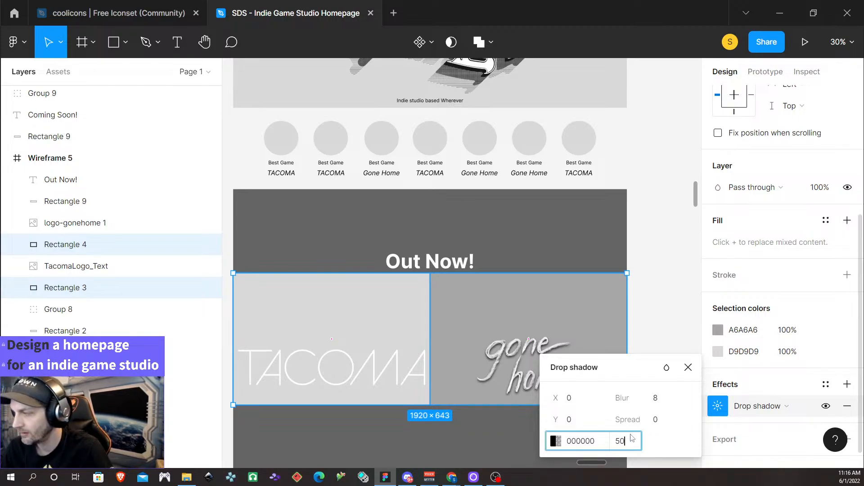
key("Return")
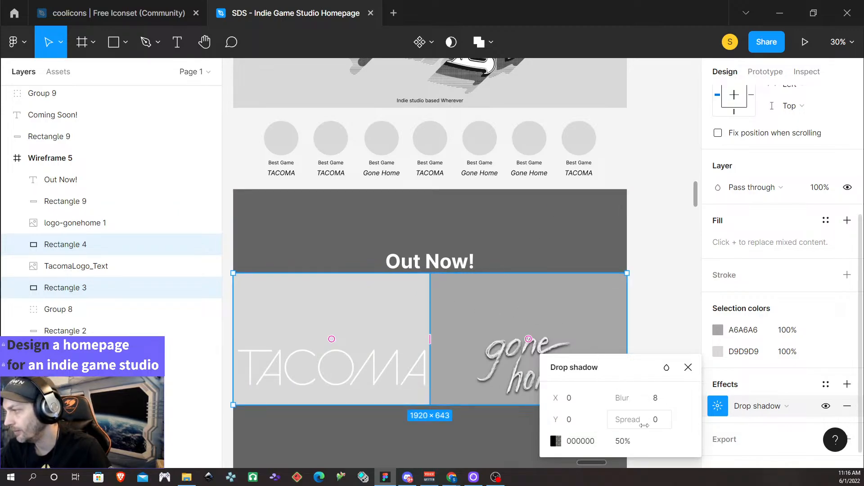
left_click(619, 442)
type("100")
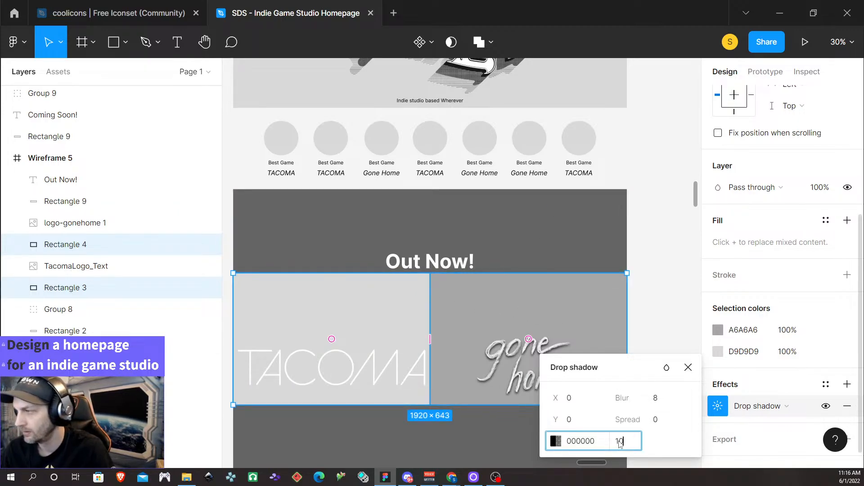
key("Return")
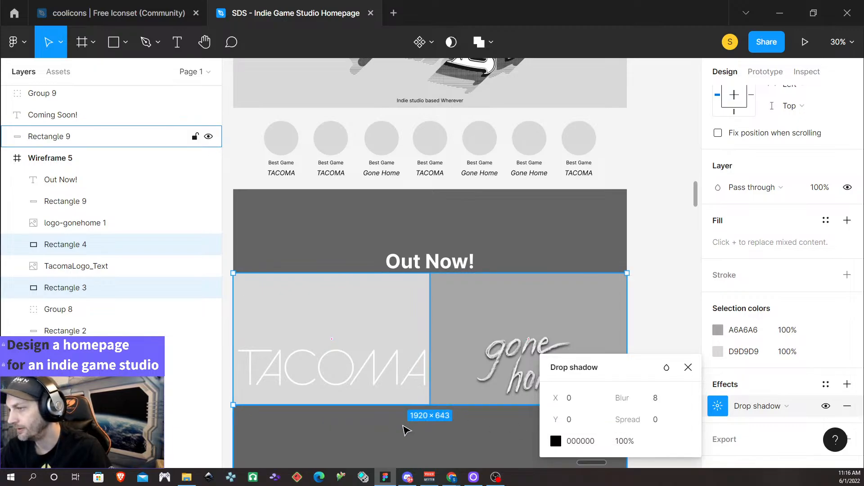
Examine the drop shadow along the edges of both game panels against the dark bands, and clear the selection.
scroll(498, 425, "left", 2)
scroll(441, 419, "down", 3)
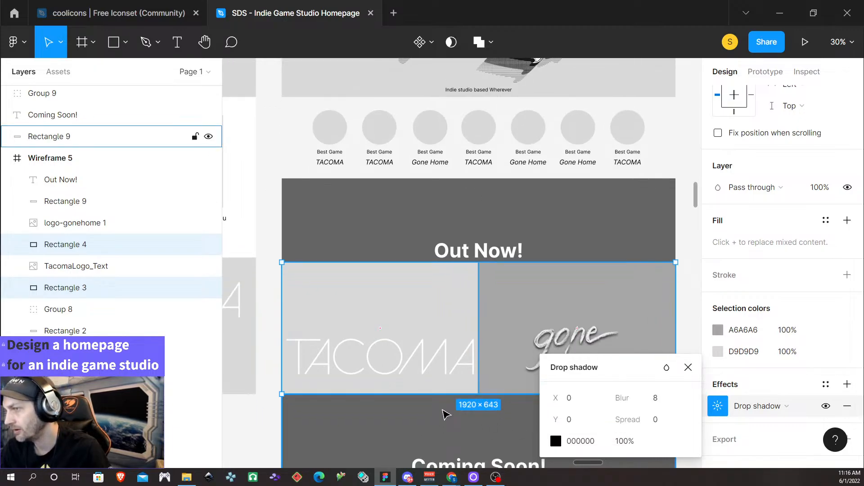
scroll(445, 405, "down", 4)
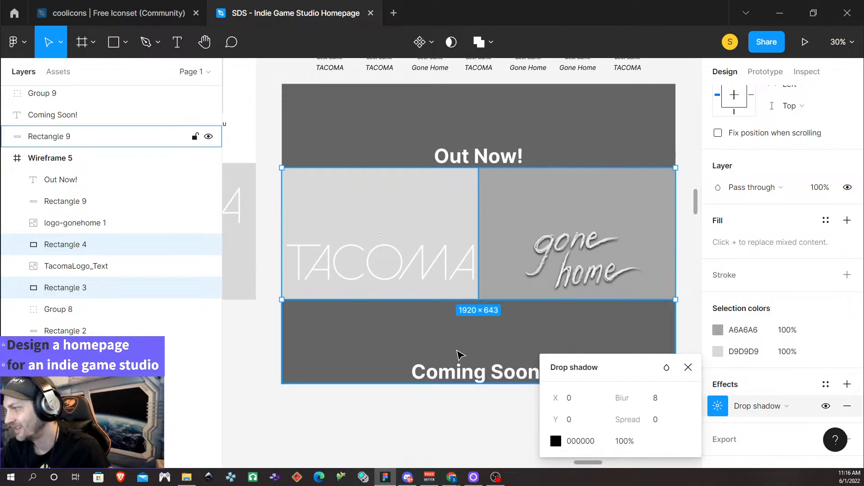
scroll(440, 343, "up", 6)
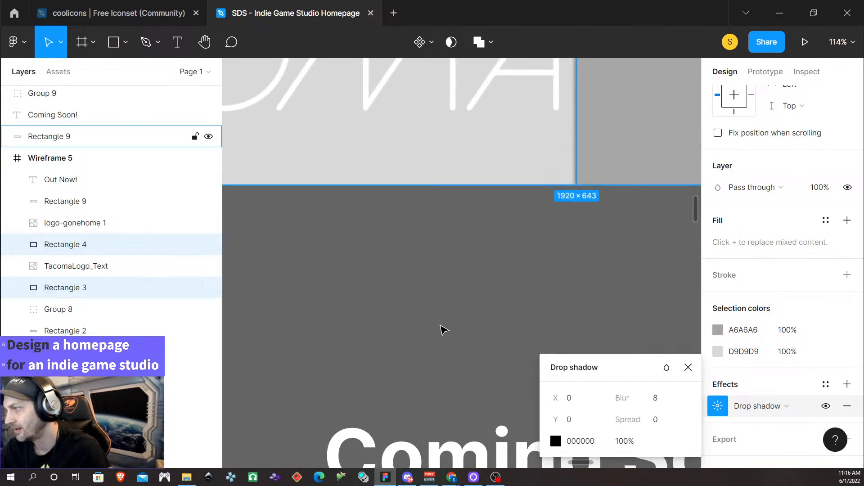
scroll(433, 327, "down", 5)
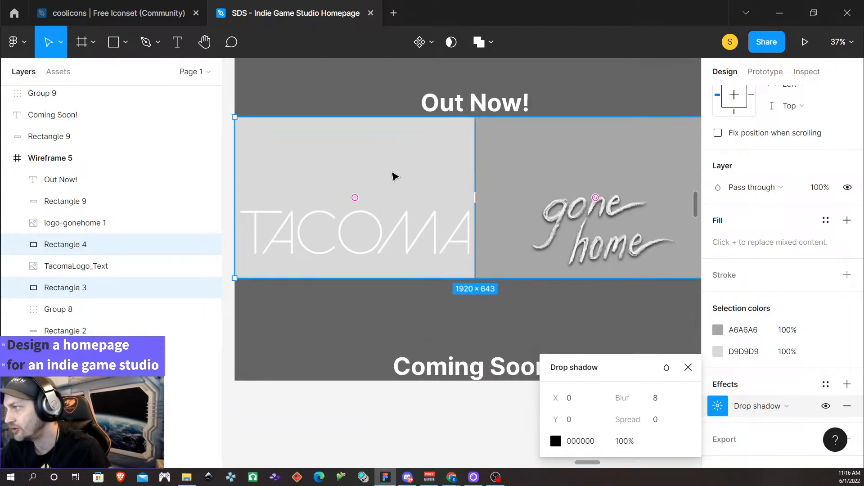
scroll(403, 176, "up", 1)
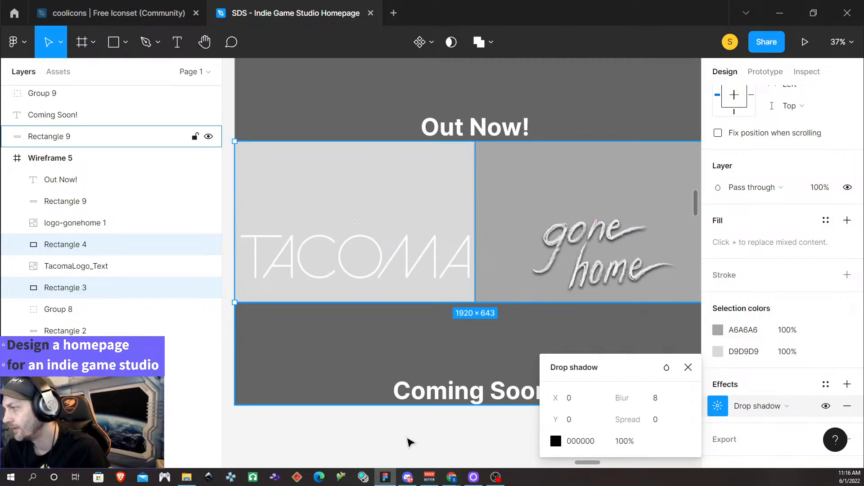
left_click(495, 447)
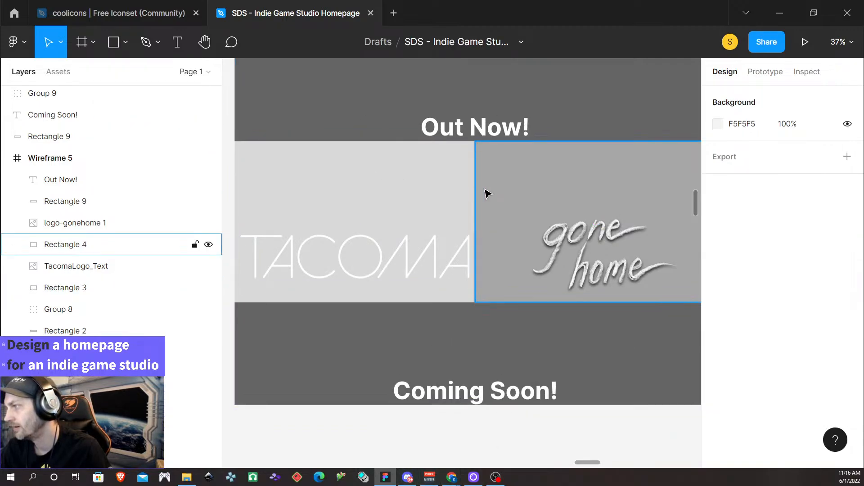
Inspect the Tacoma background rectangle's drop shadow settings and compare its edges with the neighbouring panel and bands.
left_click(396, 200)
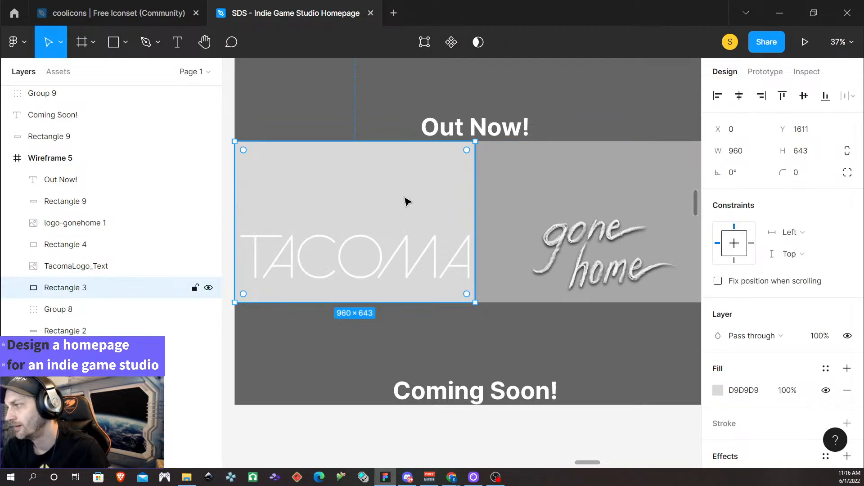
scroll(743, 373, "down", 2)
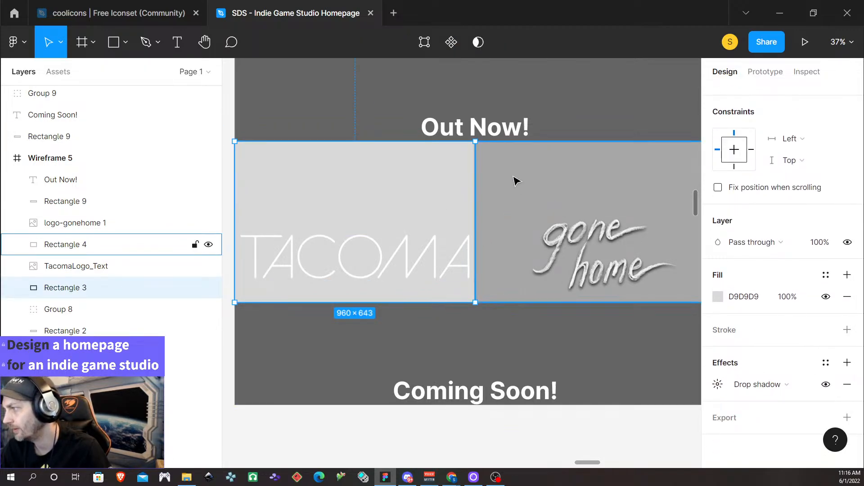
scroll(467, 234, "up", 3)
scroll(478, 323, "down", 1)
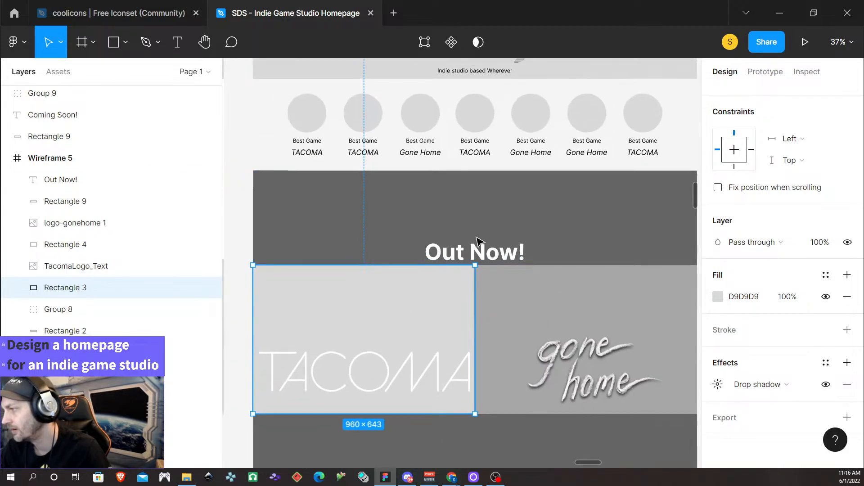
scroll(477, 324, "left", 2)
scroll(475, 331, "down", 1)
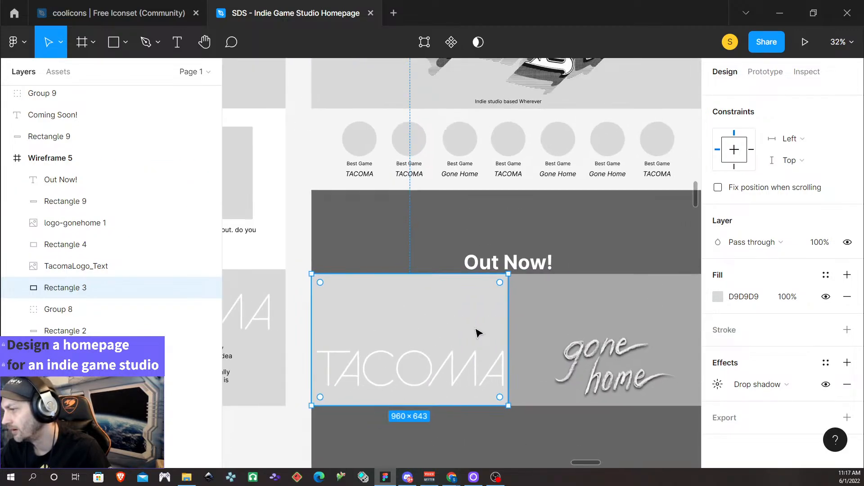
scroll(477, 342, "down", 4)
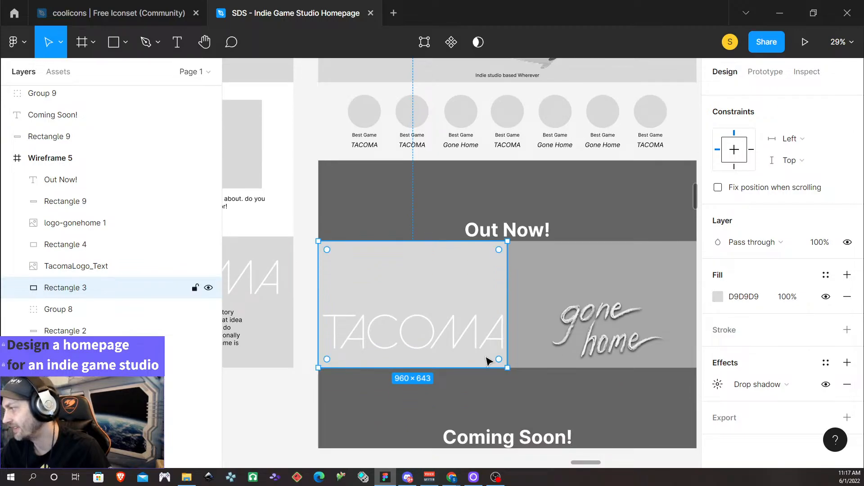
left_click(725, 385)
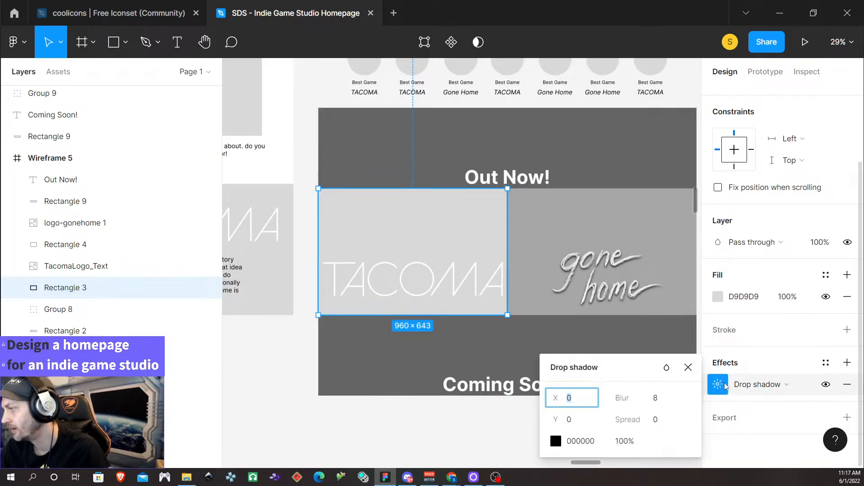
scroll(504, 357, "up", 5)
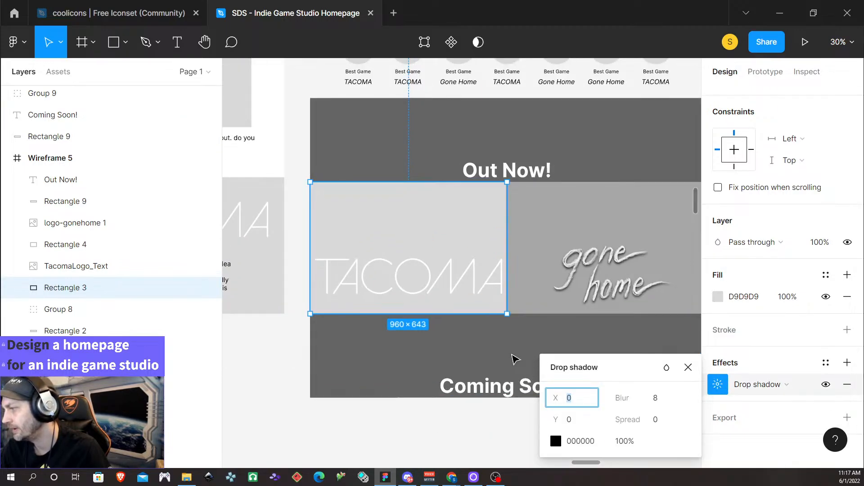
scroll(486, 342, "up", 5)
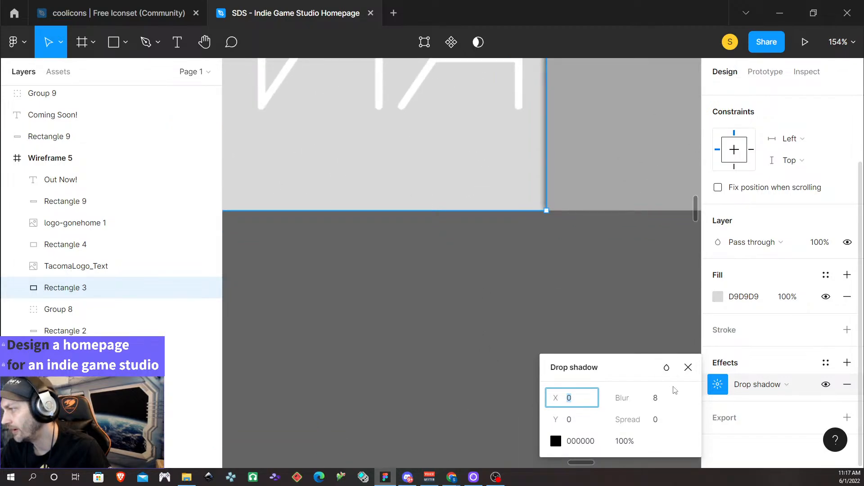
left_click(665, 406)
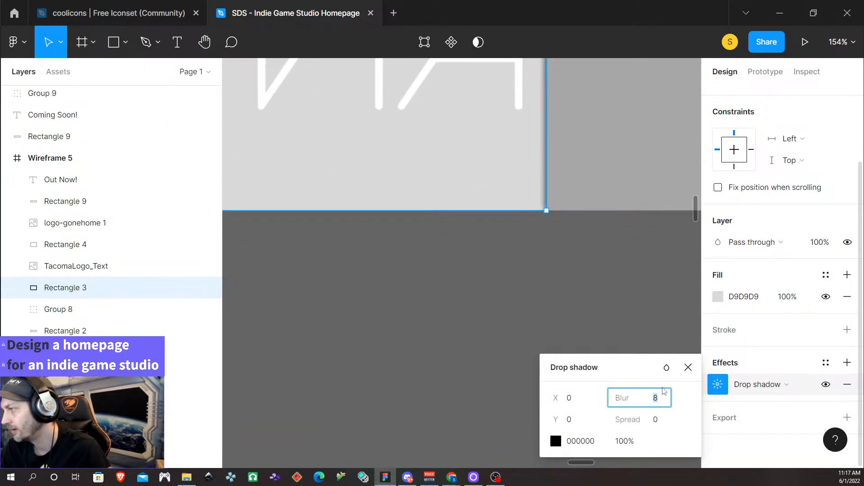
Remove the drop shadow effect from the Gone Home background rectangle and from the Tacoma background rectangle.
left_click(633, 102)
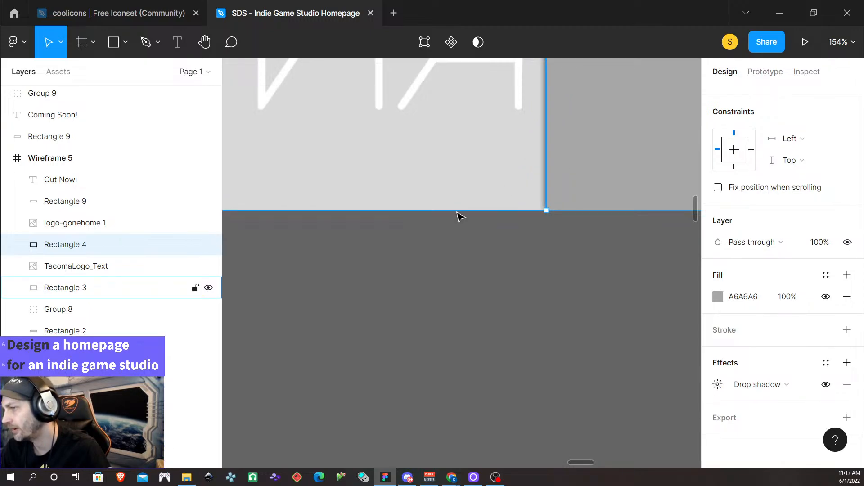
scroll(463, 211, "up", 1)
scroll(462, 210, "up", 10)
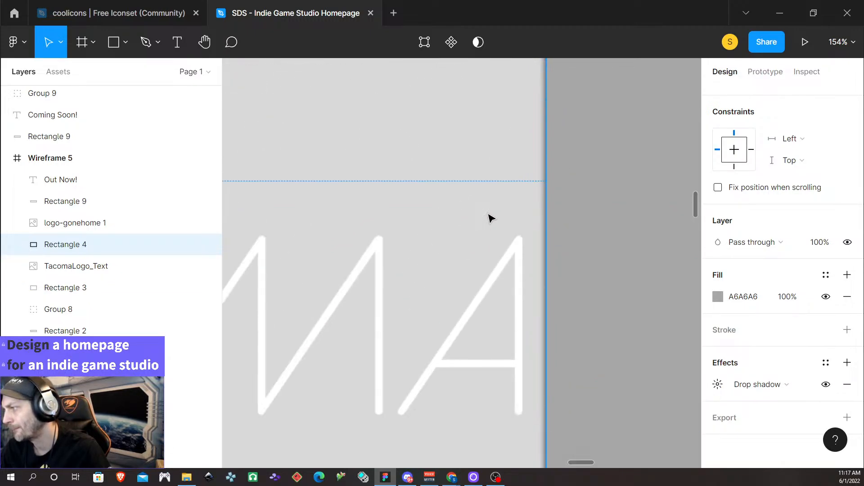
scroll(499, 234, "down", 1)
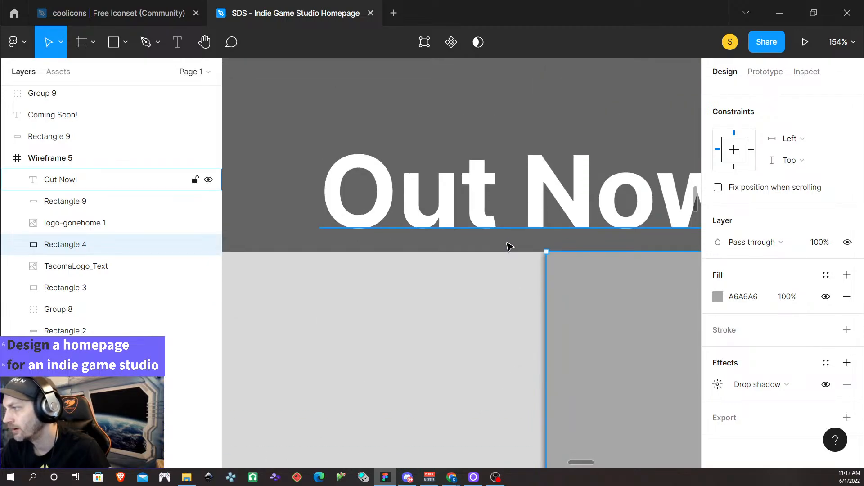
left_click(847, 384)
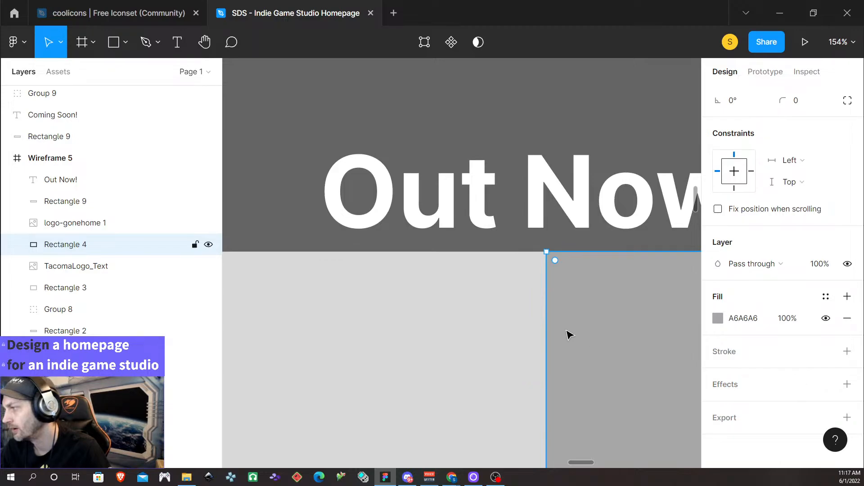
scroll(639, 337, "down", 5)
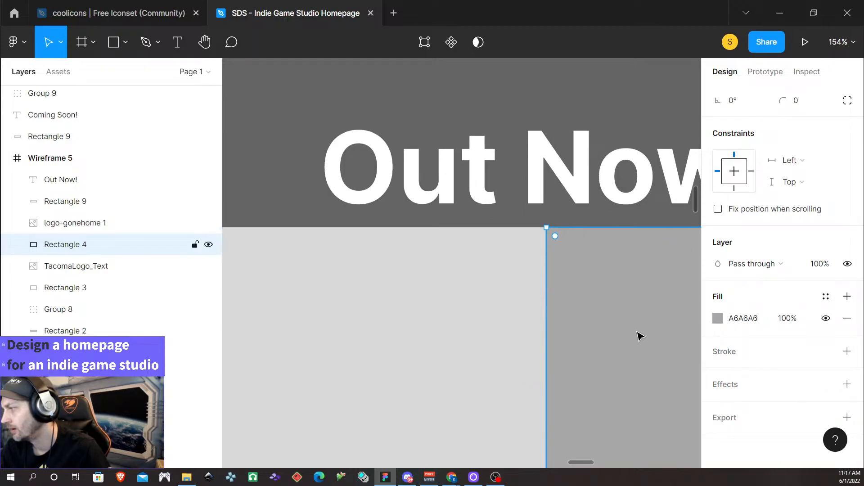
left_click(492, 304)
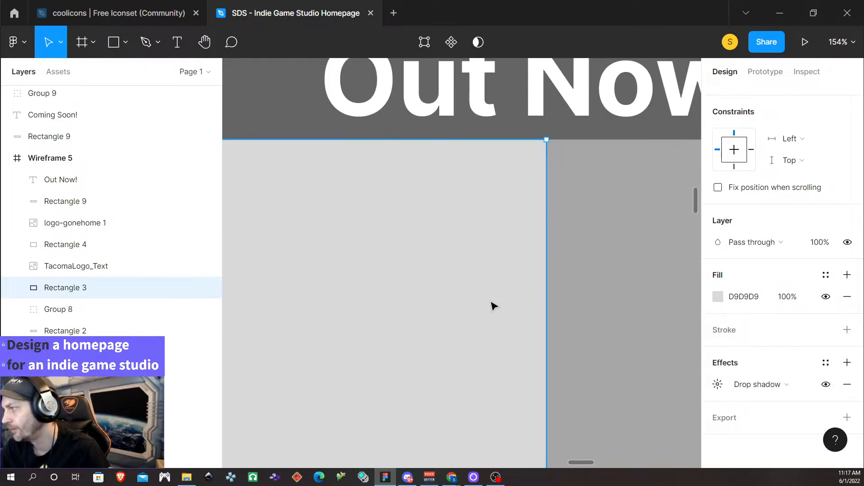
left_click(847, 386)
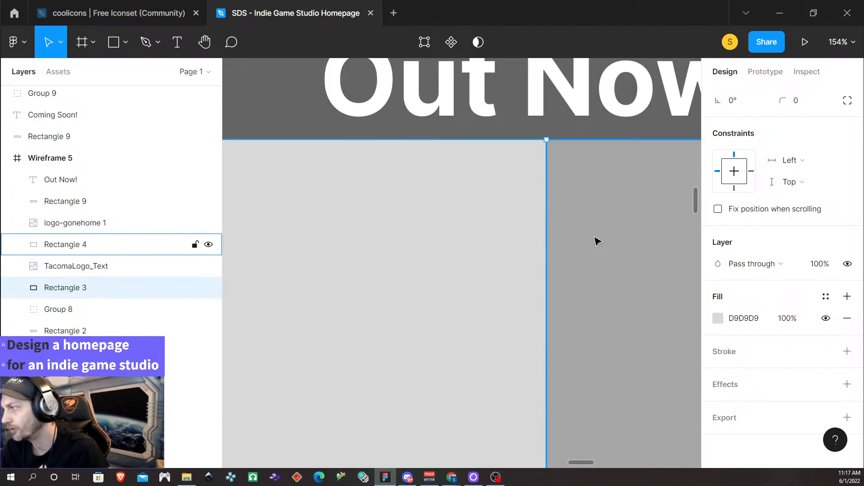
Group the Tacoma and Gone Home background rectangles and rename the group "squares".
left_click(607, 175)
left_click(508, 172, "shift")
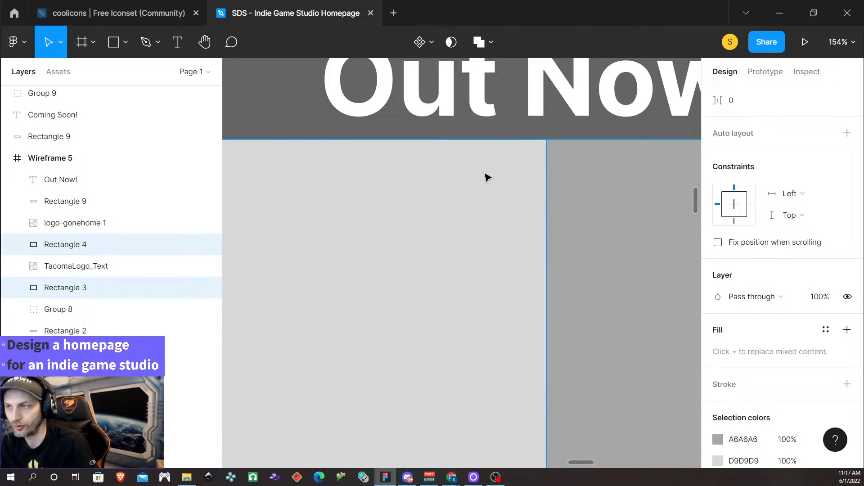
key("ctrl+g")
key("ctrl+a")
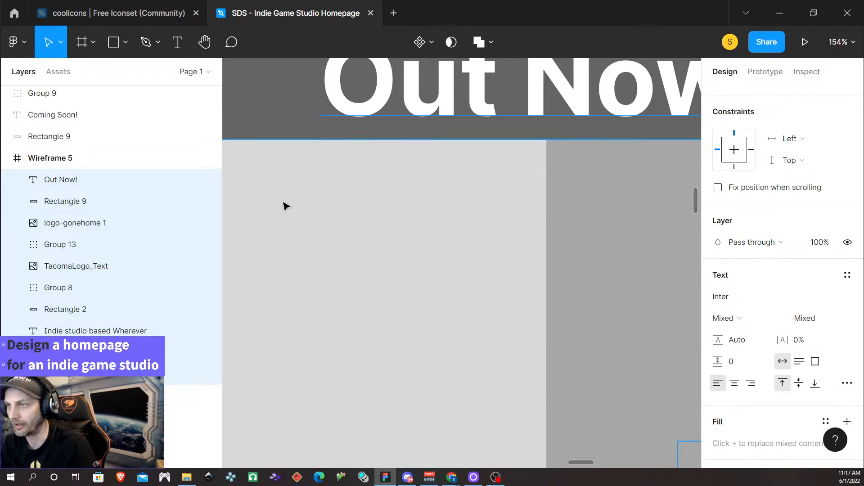
left_click(548, 210)
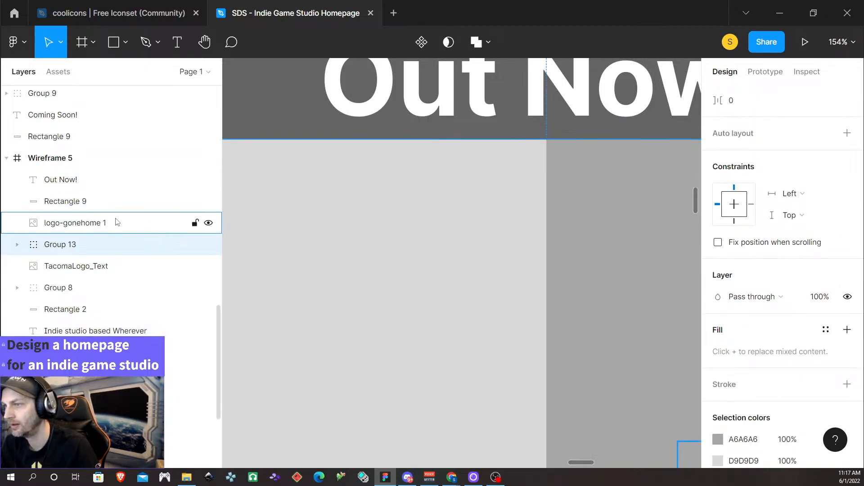
double_click(51, 245)
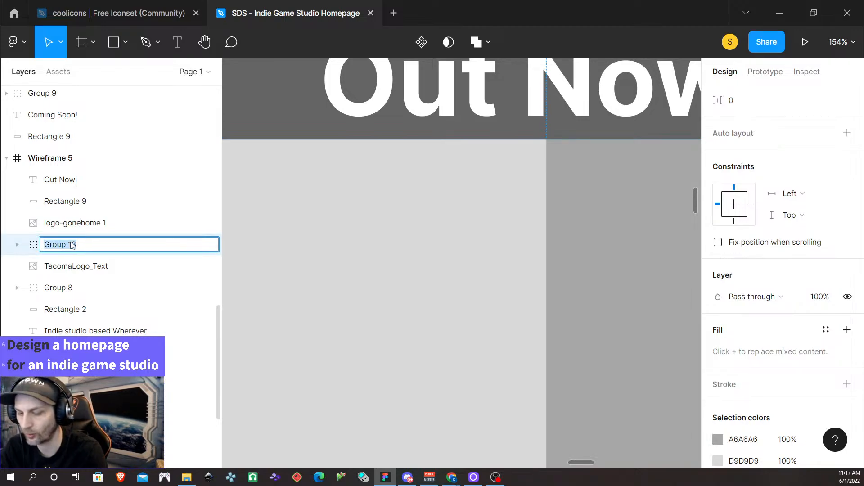
type("so")
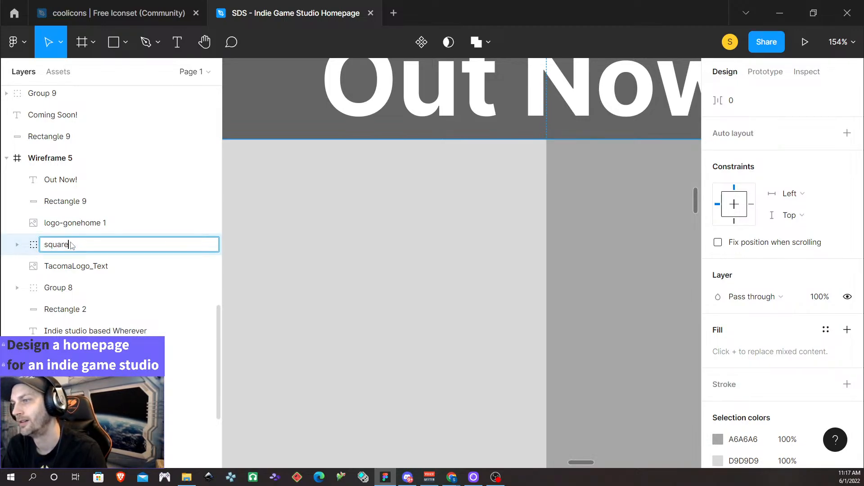
key("Return")
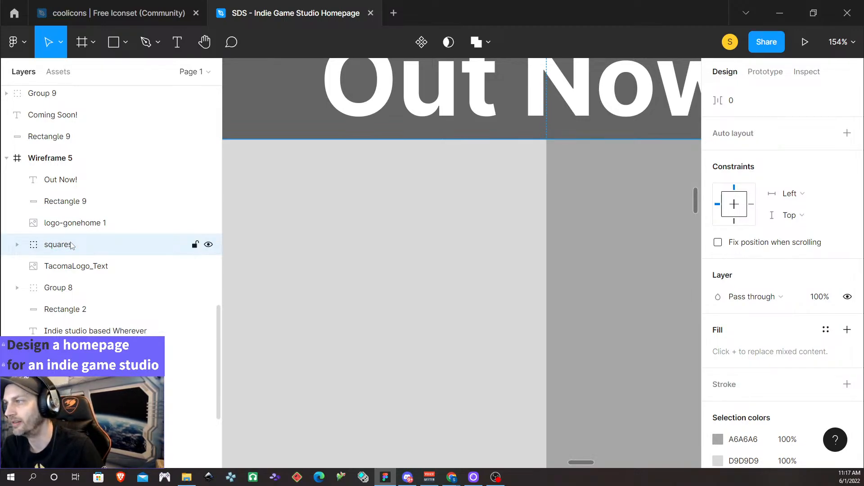
Apply auto layout to the "squares" group and check the two panels below the "Out Now!" band.
key("shift+a")
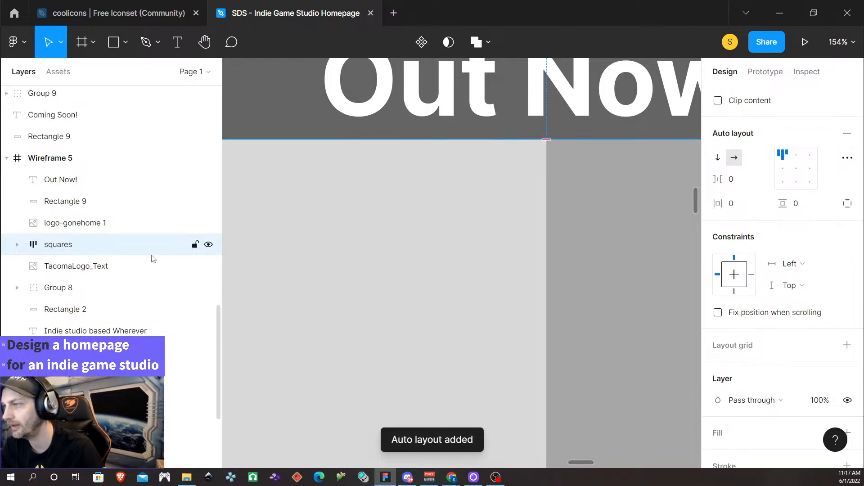
scroll(689, 285, "down", 3)
scroll(495, 271, "right", 5)
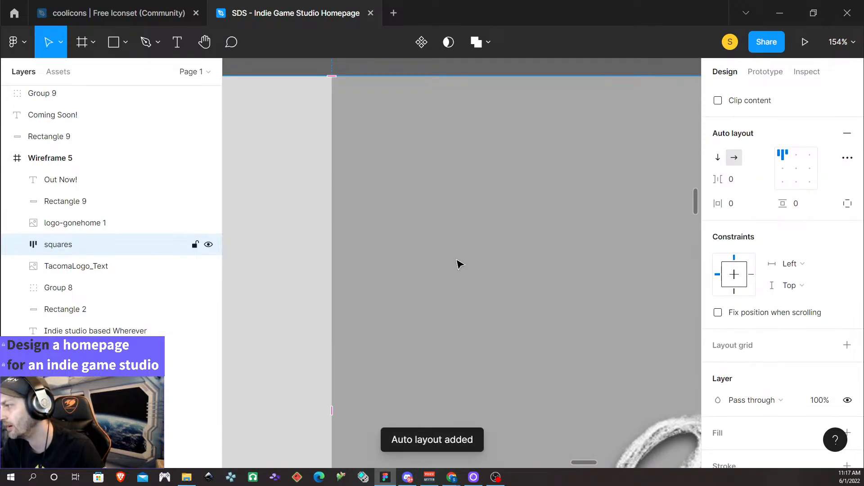
scroll(459, 263, "left", 3)
scroll(480, 270, "down", 5)
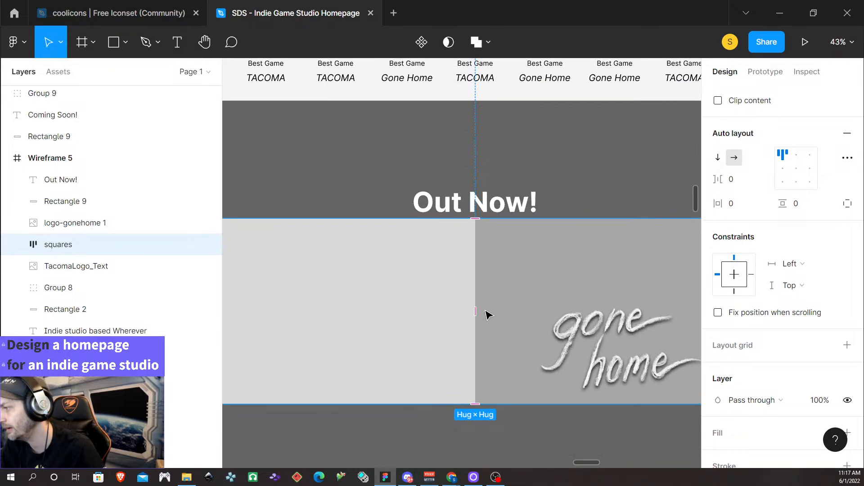
Add a drop shadow effect to the "squares" group and set the shadow's opacity to 100%.
scroll(457, 301, "up", 1)
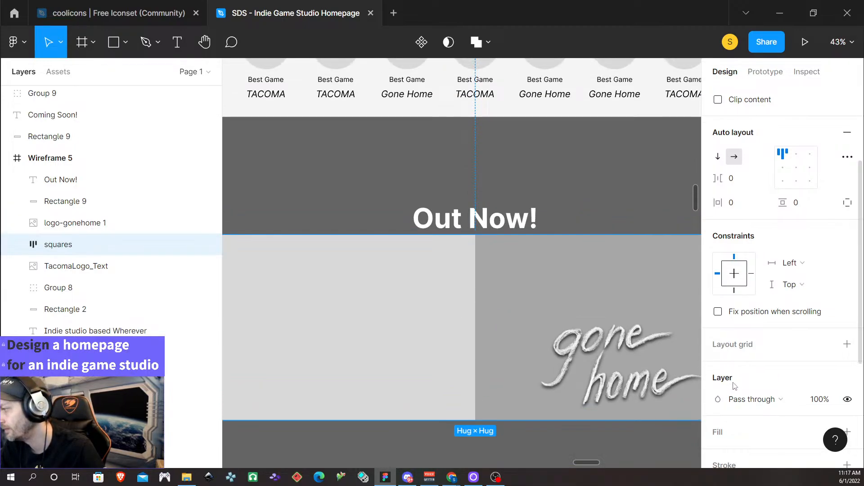
scroll(734, 386, "down", 4)
left_click(847, 384)
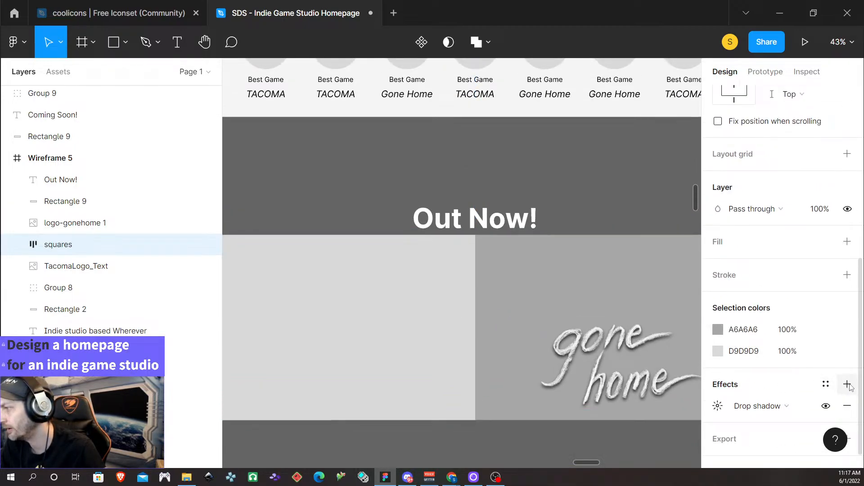
left_click(717, 406)
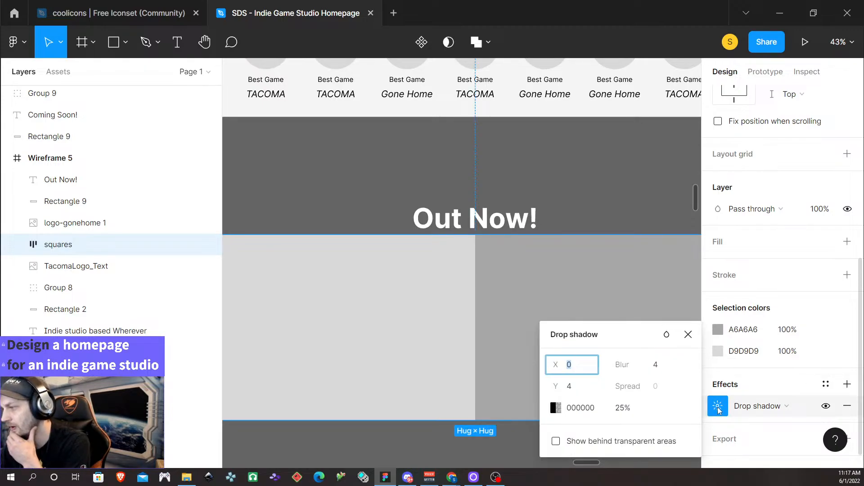
left_click(617, 408)
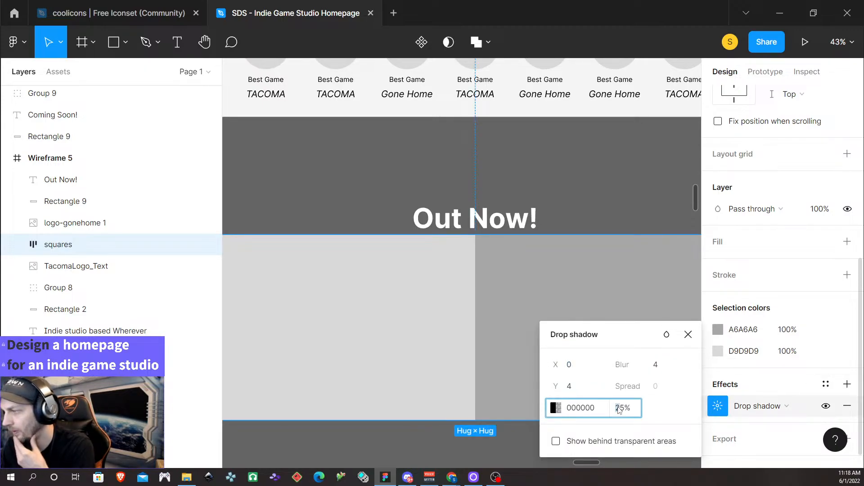
type("100")
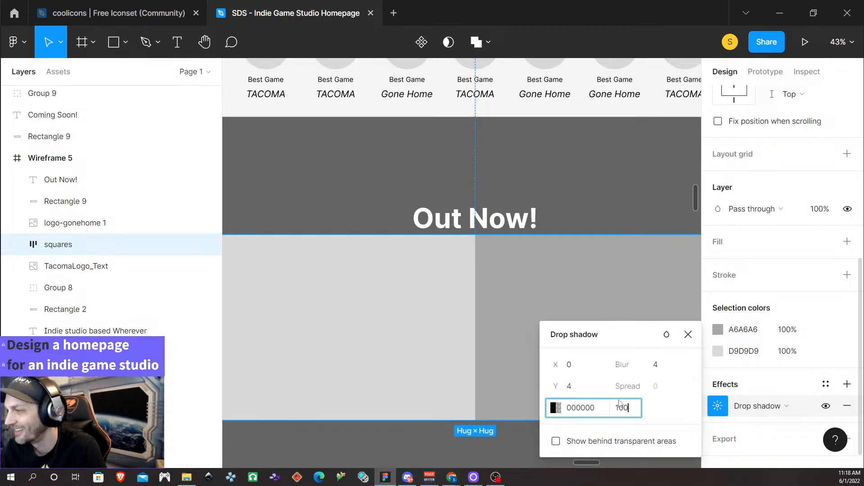
key("Return")
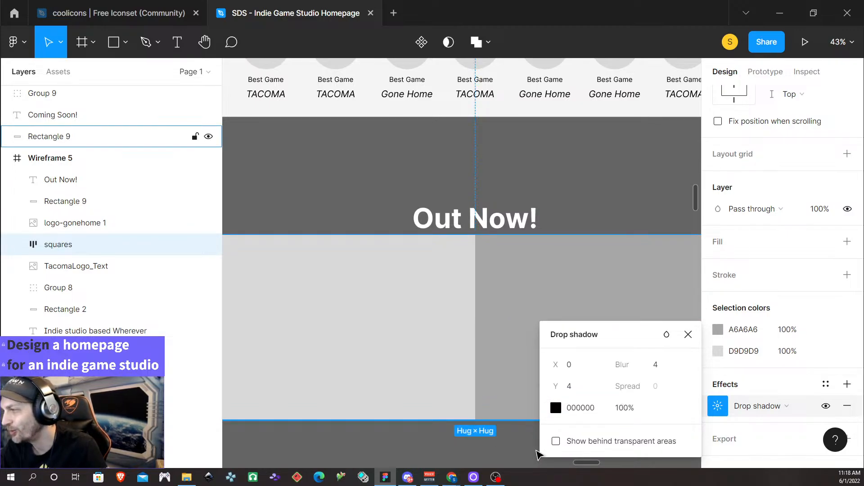
Move the TacomaLogo_Text layer above the "squares" group in the layer order.
scroll(495, 433, "down", 2)
scroll(366, 406, "down", 5)
scroll(415, 329, "left", 5)
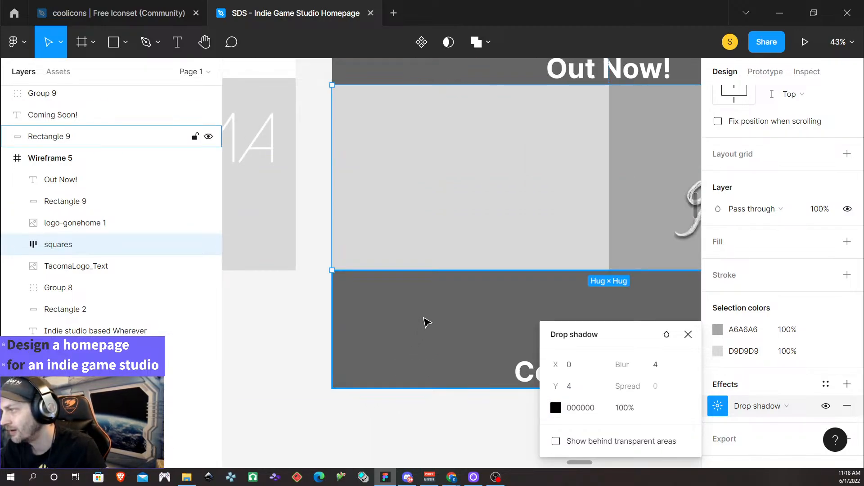
scroll(493, 175, "down", 1)
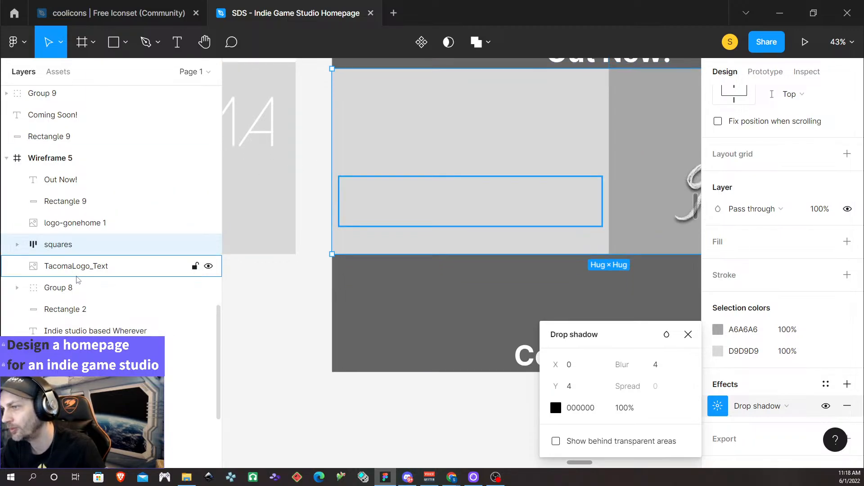
left_click_drag(91, 271, 90, 236)
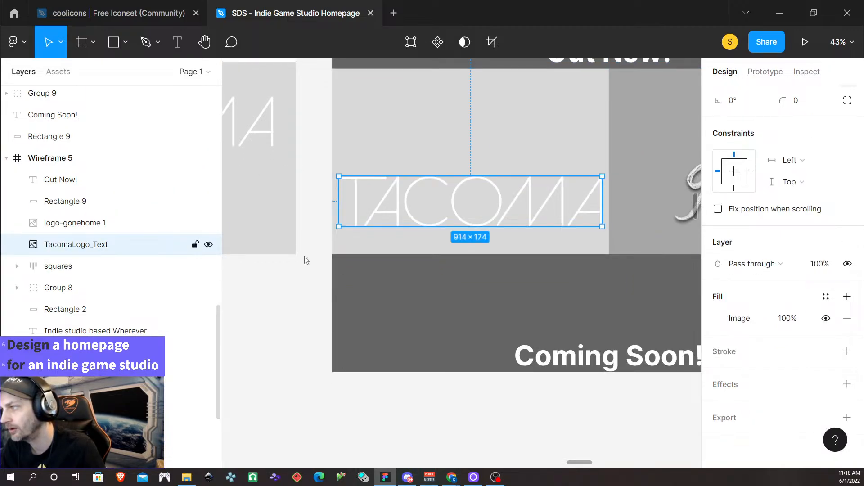
Compare the lower edge of the "squares" group with the "Coming Soon!" band to check the shadow.
scroll(604, 283, "right", 2)
left_click(617, 296)
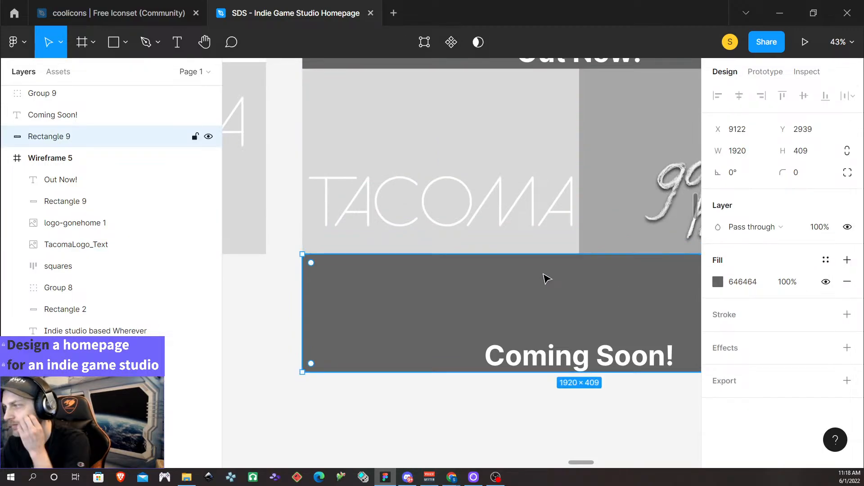
left_click(486, 136)
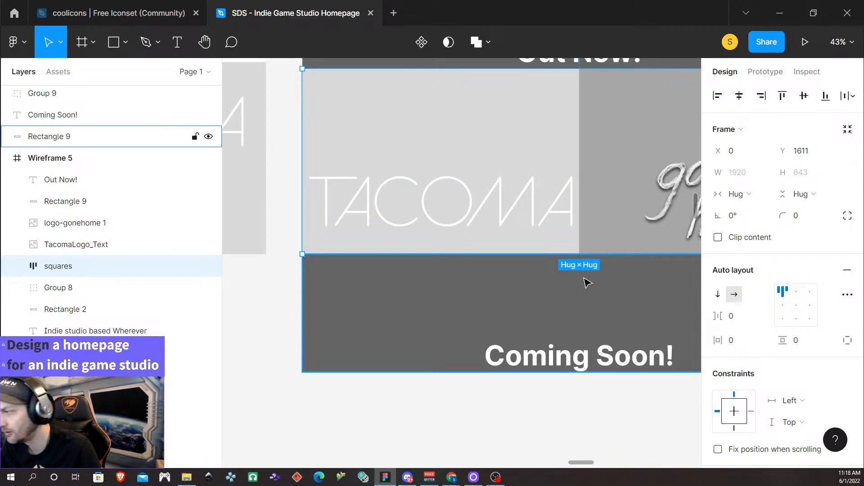
scroll(587, 281, "down", 2)
scroll(605, 280, "right", 6)
left_click(563, 268)
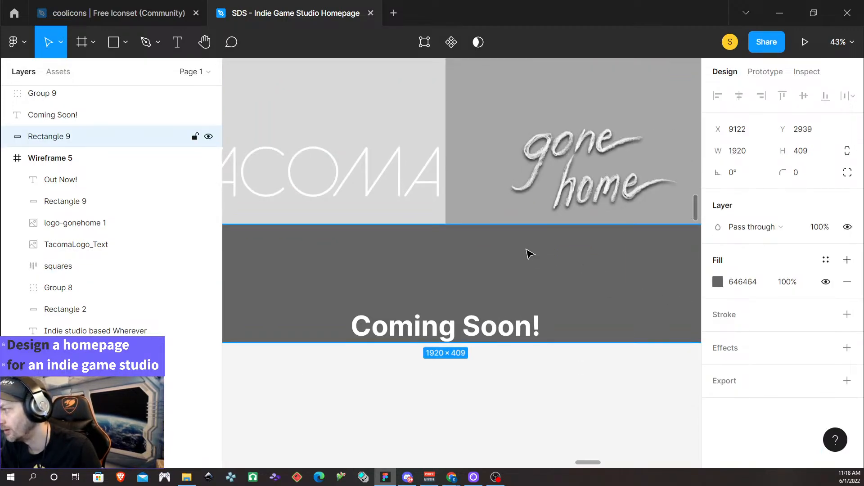
scroll(520, 256, "left", 1)
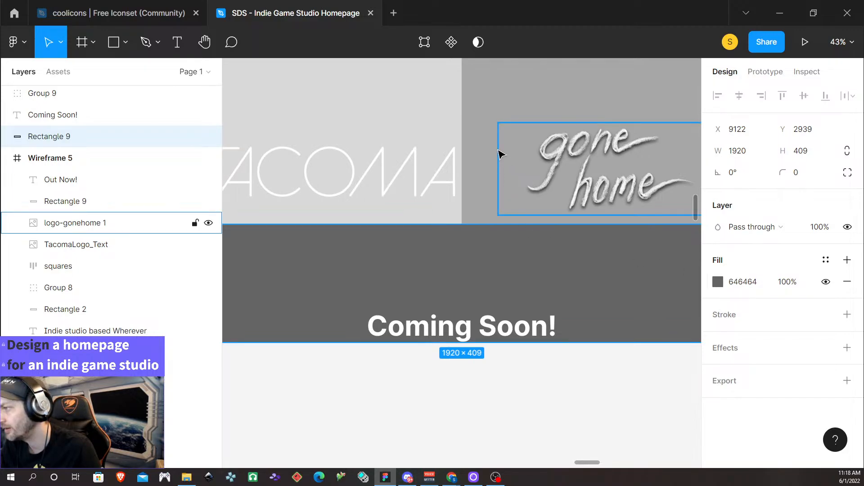
Set the blur of the "squares" group's drop shadow to 50.
left_click(479, 107)
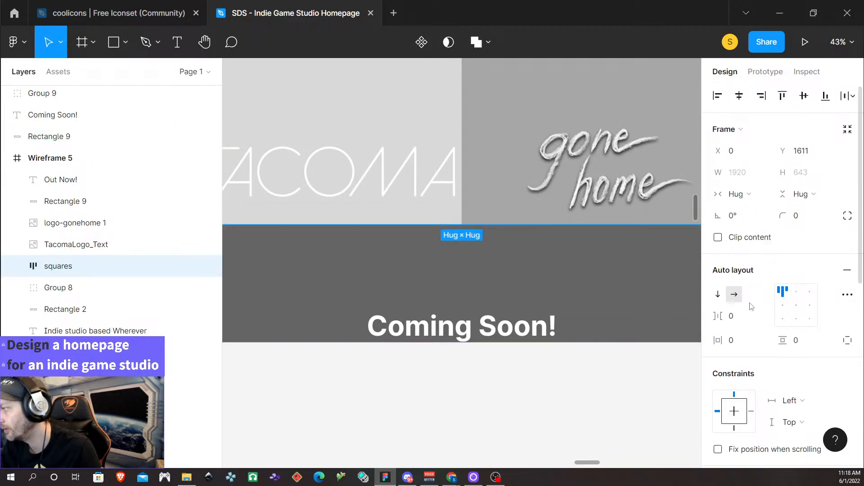
scroll(751, 306, "down", 7)
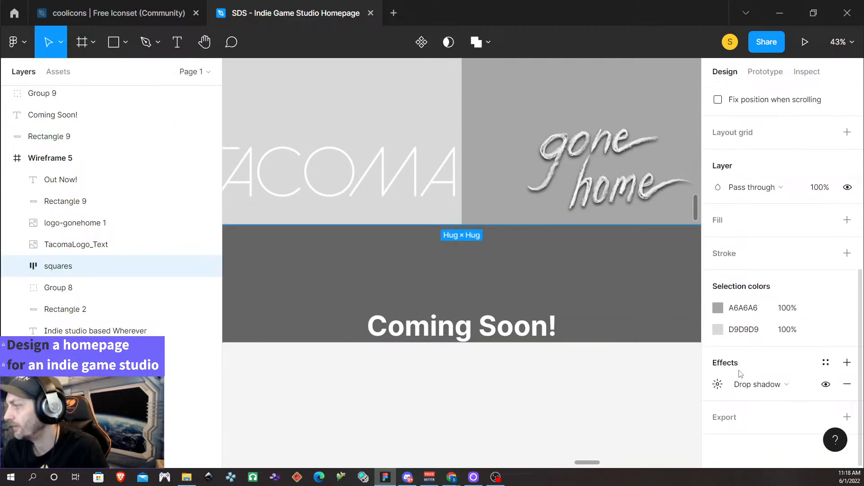
left_click(723, 386)
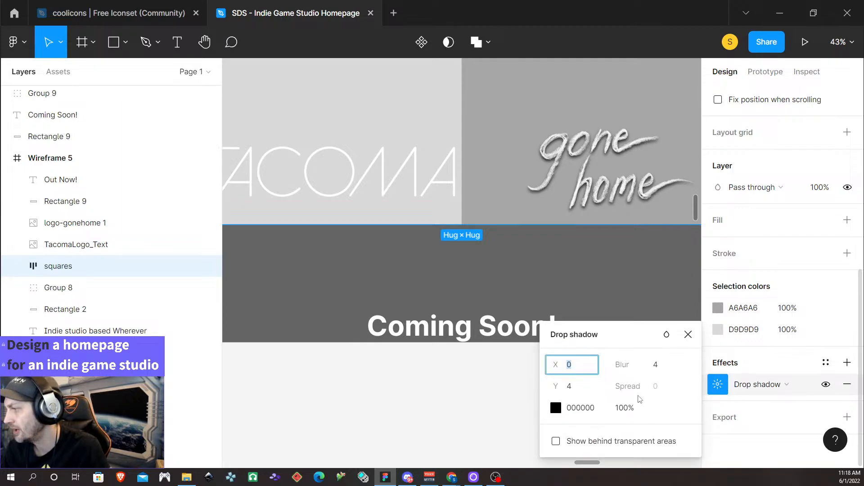
left_click(654, 365)
type("50")
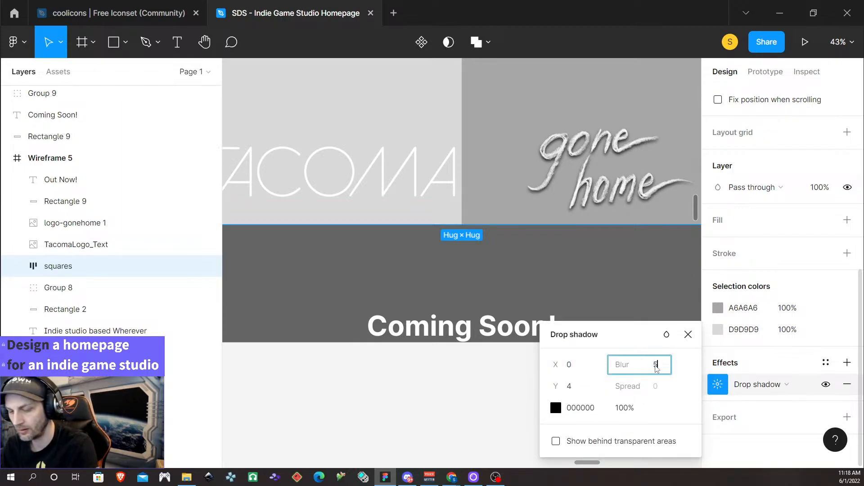
key("Return")
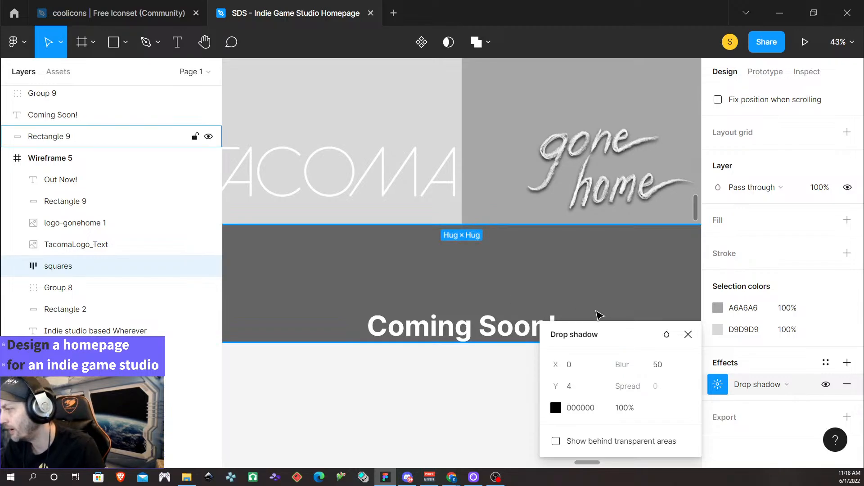
Examine the boundary between the "squares" group and the "Coming Soon!" band up close.
left_click(585, 312)
scroll(503, 272, "up", 10, "ctrl")
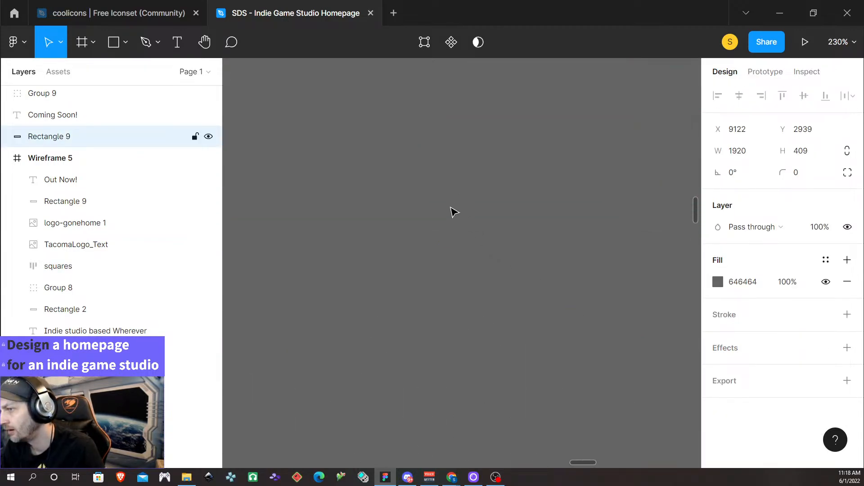
scroll(445, 209, "down", 5, "ctrl")
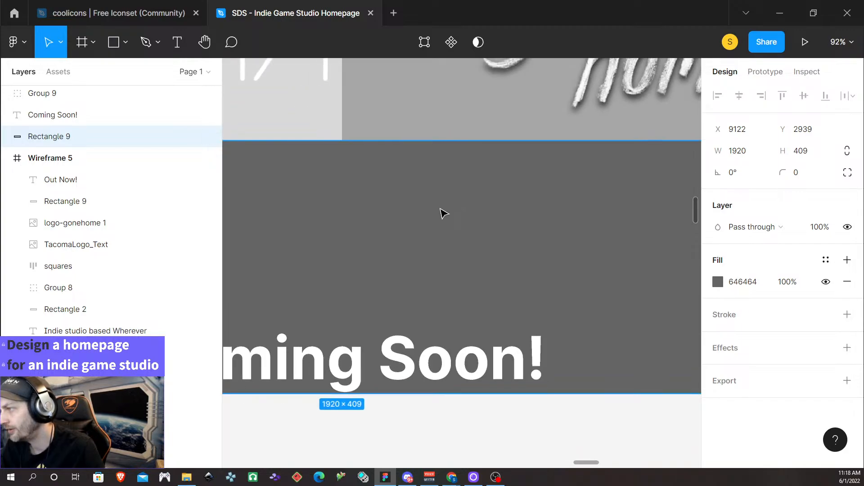
left_click(412, 127)
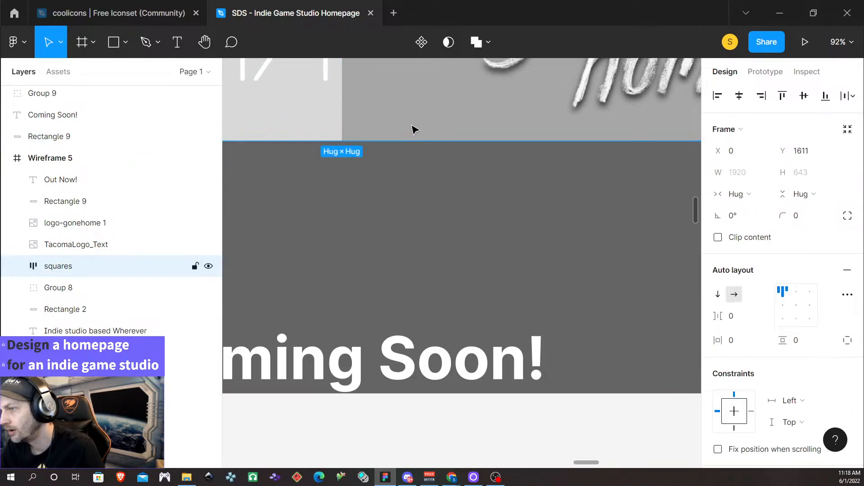
Move the "Coming Soon!" text and its Rectangle 9 band into Wireframe 5, below the "squares" group in the layer order.
left_click(354, 246)
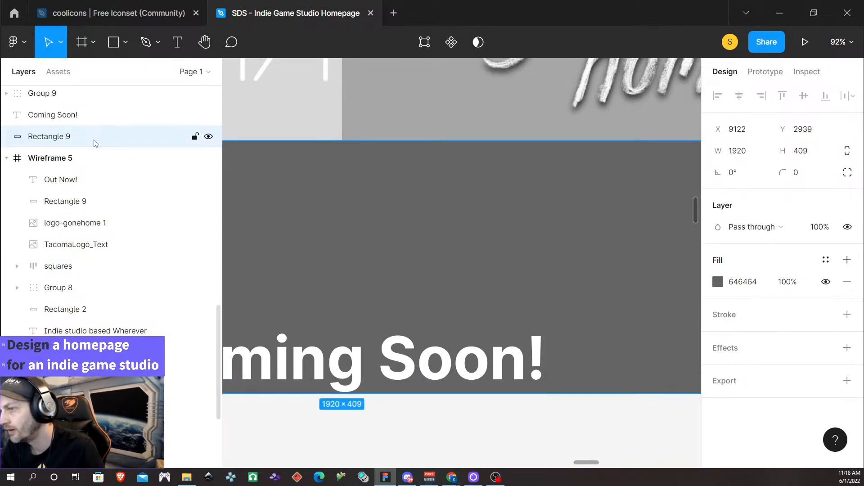
scroll(93, 130, "up", 5)
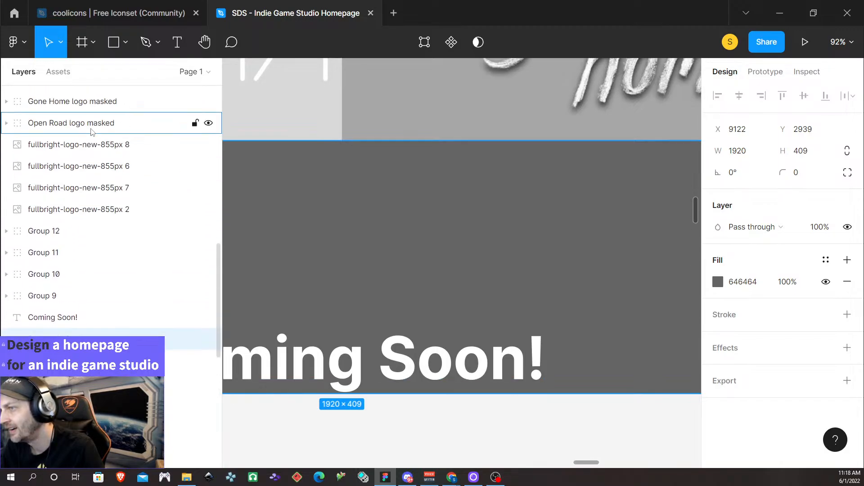
left_click(93, 295)
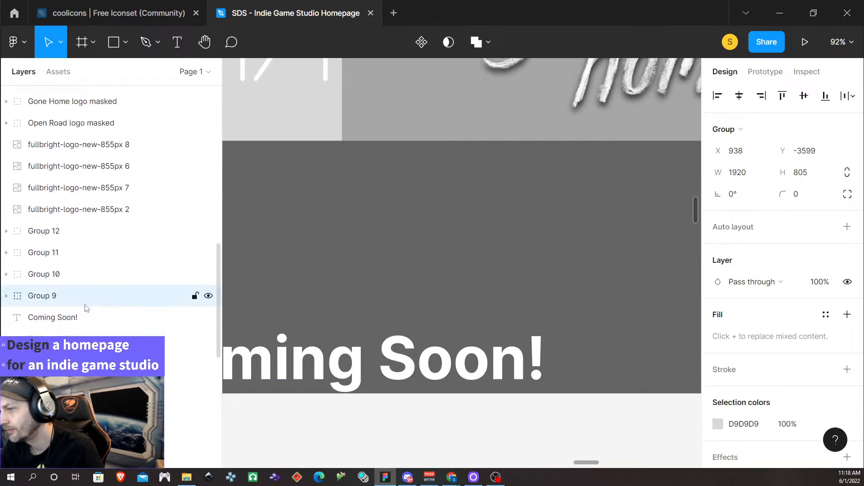
left_click(87, 319)
left_click(119, 338, "shift")
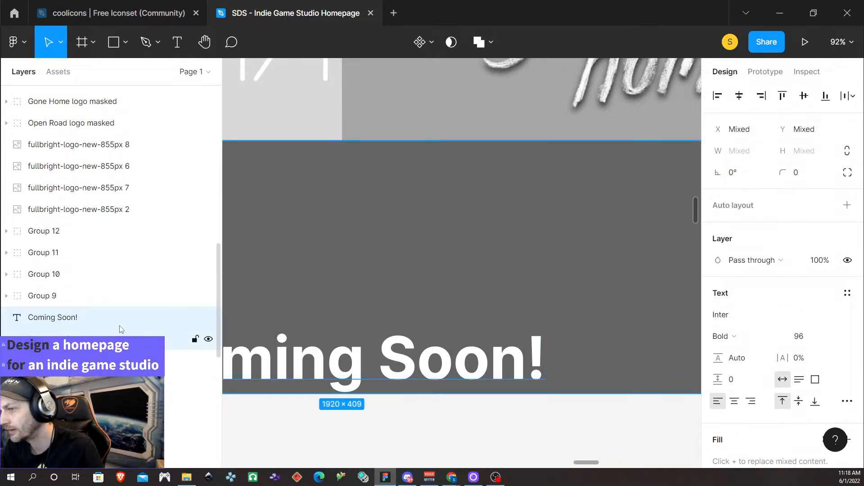
scroll(117, 311, "down", 3)
left_click_drag(50, 189, 90, 451)
scroll(495, 274, "down", 6)
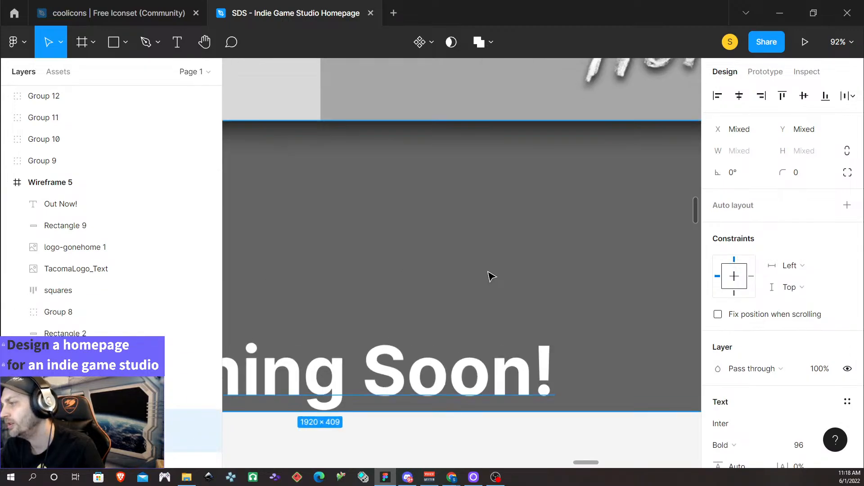
Move the "Out Now!" text and its Rectangle 9 band below the "squares" group in Wireframe 5's layer order.
scroll(489, 260, "right", 3)
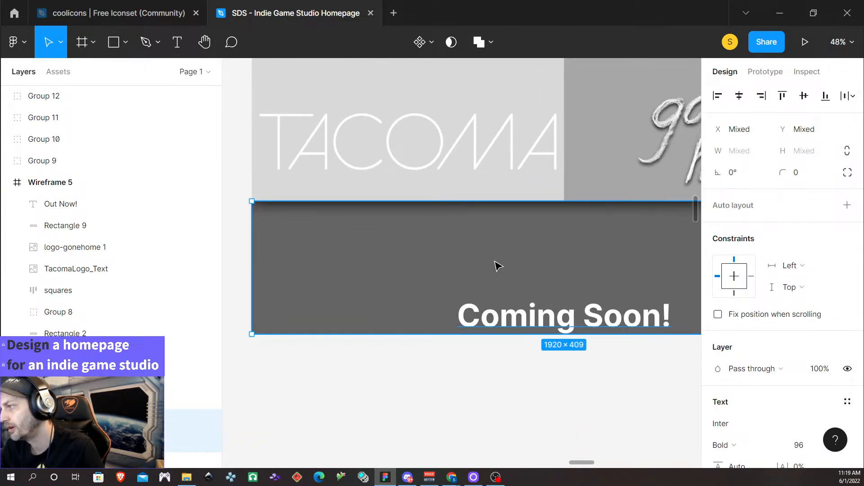
scroll(493, 262, "up", 6)
scroll(489, 258, "down", 6)
scroll(491, 247, "up", 2)
scroll(502, 216, "up", 5)
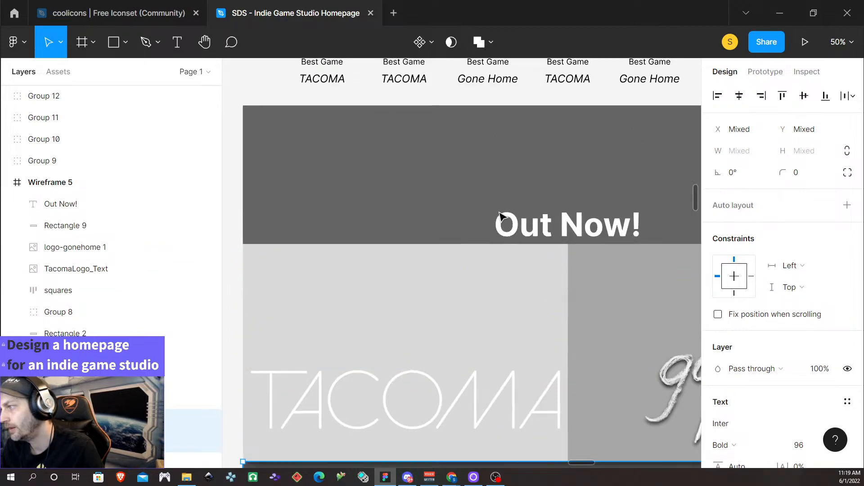
left_click(396, 187)
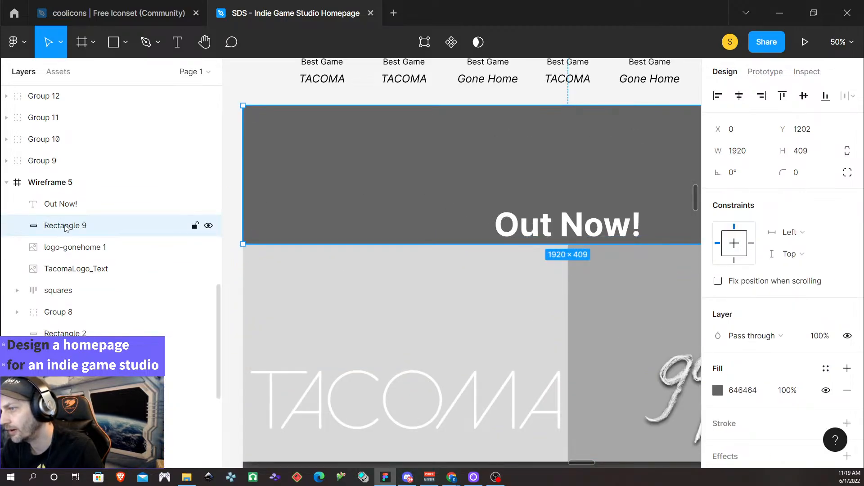
left_click(70, 205, "shift")
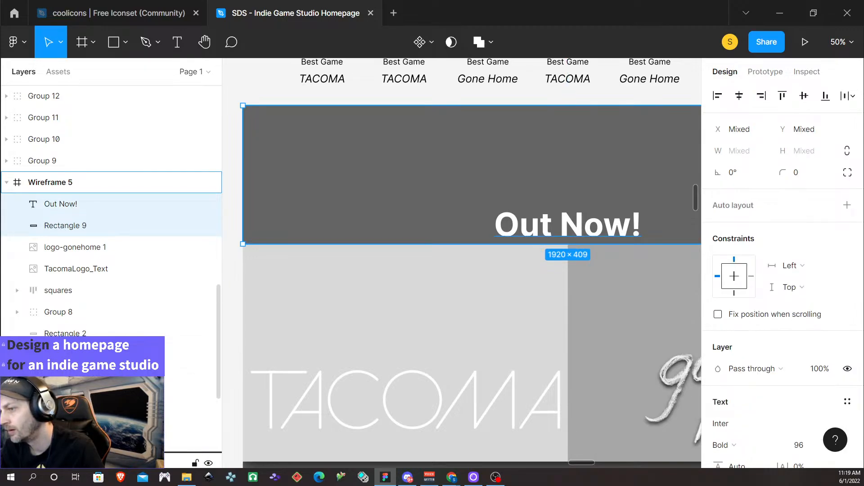
left_click_drag(112, 444, 112, 450)
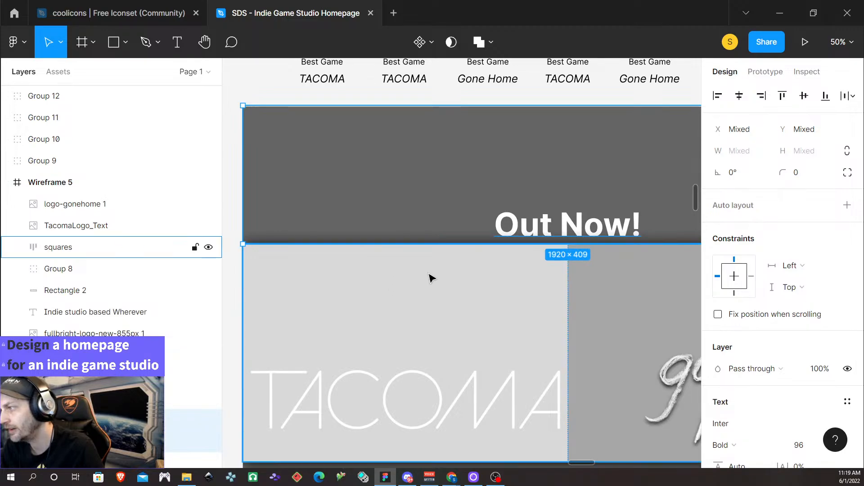
scroll(430, 276, "down", 4)
left_click(646, 334)
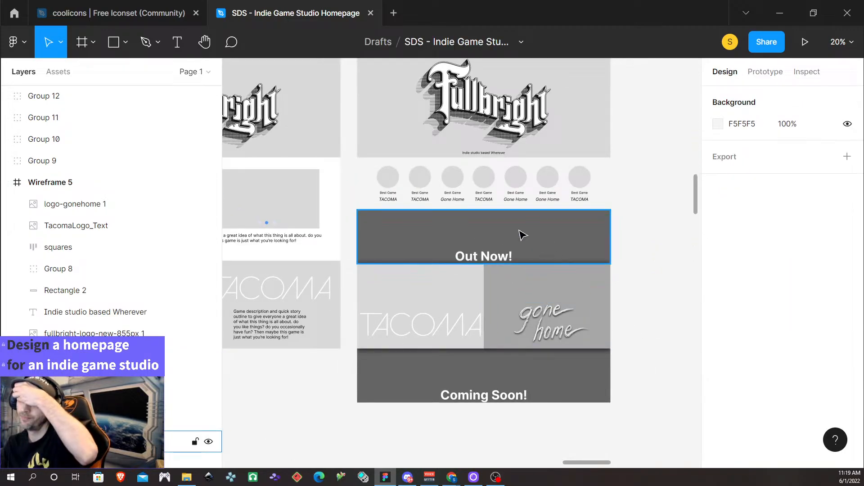
Add a drop shadow effect to Rectangle 2, the background behind the row of award circles.
left_click(367, 179)
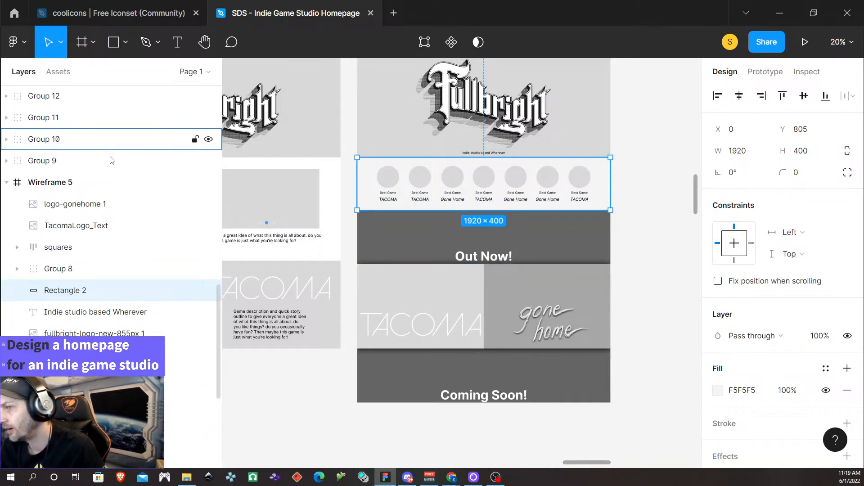
scroll(753, 396, "down", 3)
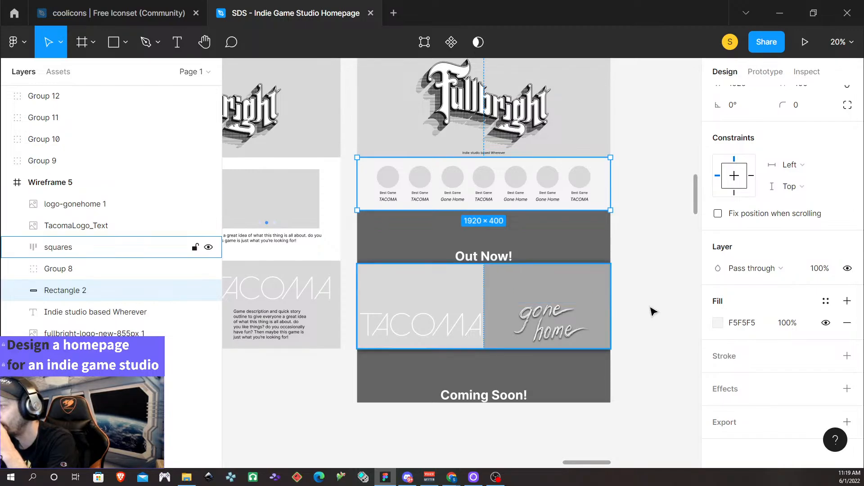
left_click(847, 388)
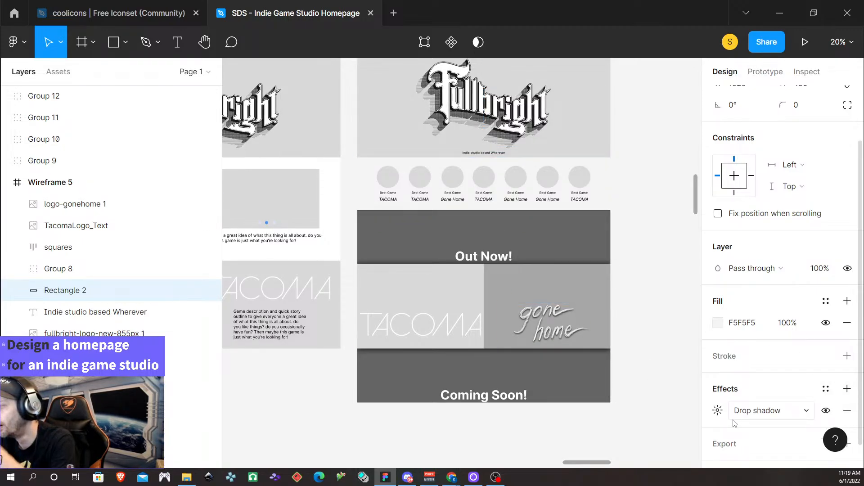
Set the drop shadow of Rectangle 2 behind the award circles to 100% opacity and a blur of 50.
left_click(718, 411)
left_click(619, 442)
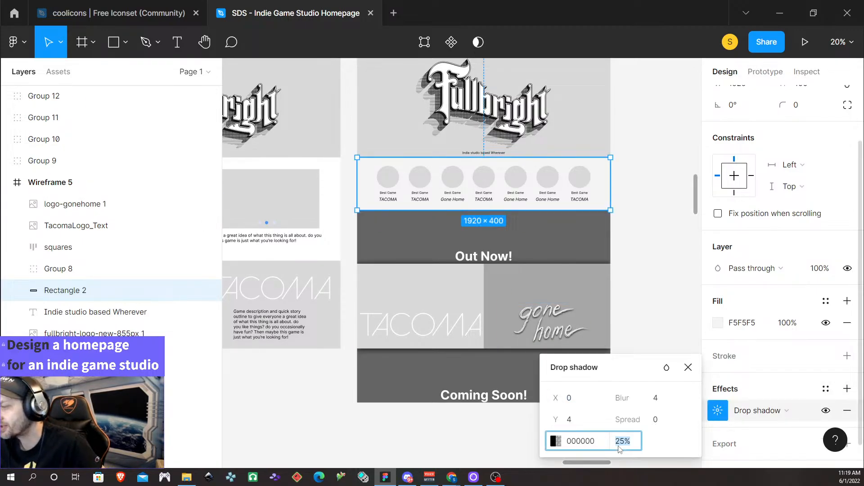
type("100")
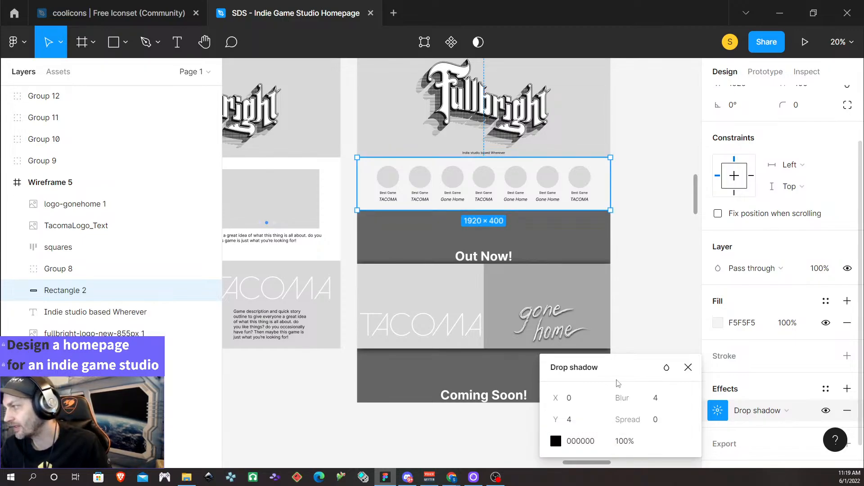
left_click(655, 399)
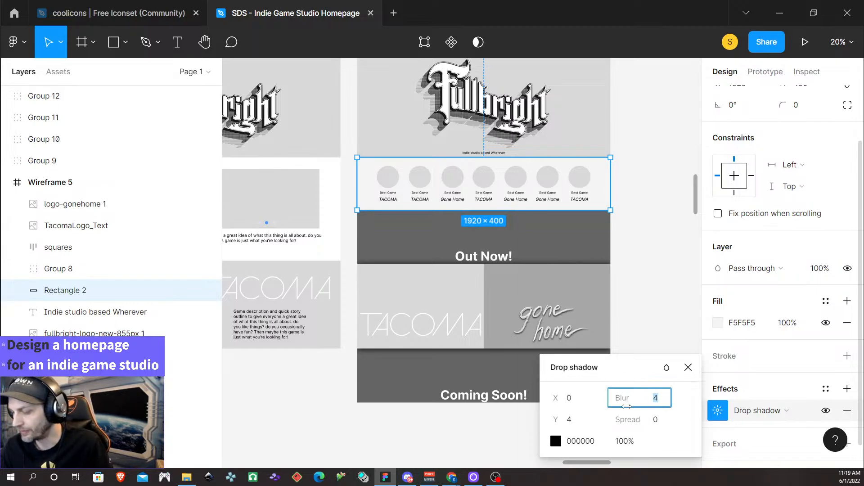
key("Return")
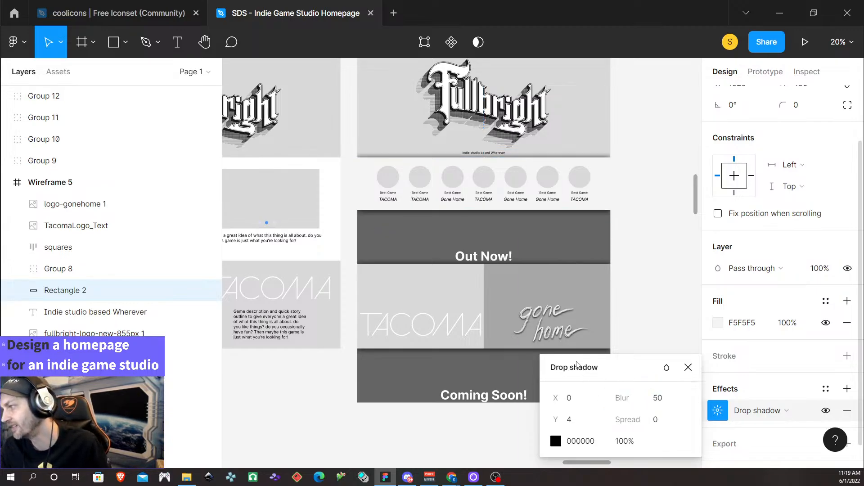
Check the drop shadow settings of the "squares" frame and examine the shadows between Wireframe 5's bands.
left_click(423, 275)
scroll(741, 371, "down", 1)
scroll(748, 371, "down", 5)
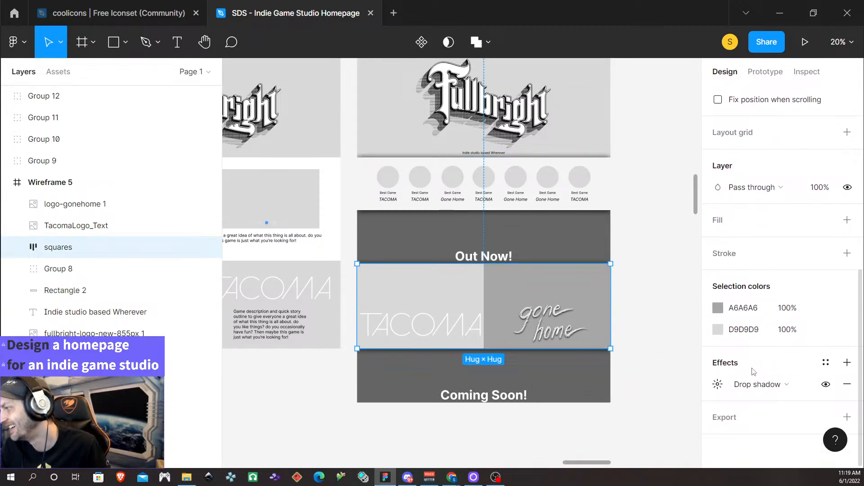
left_click(718, 384)
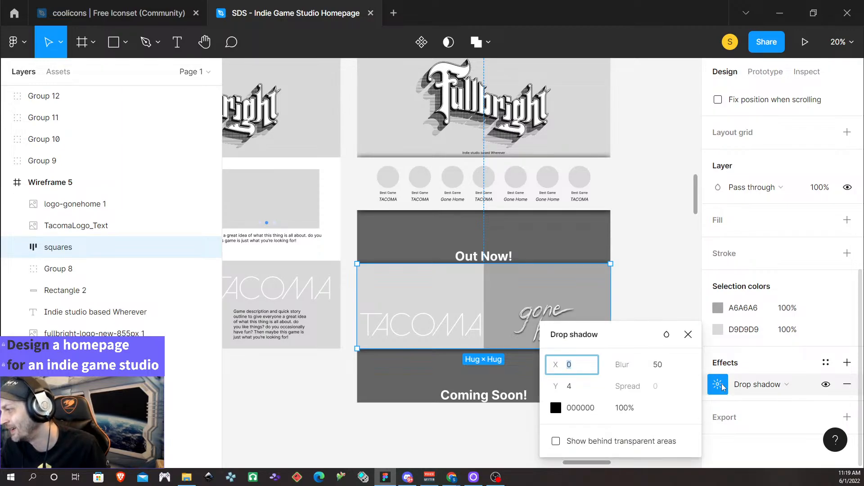
left_click(644, 267)
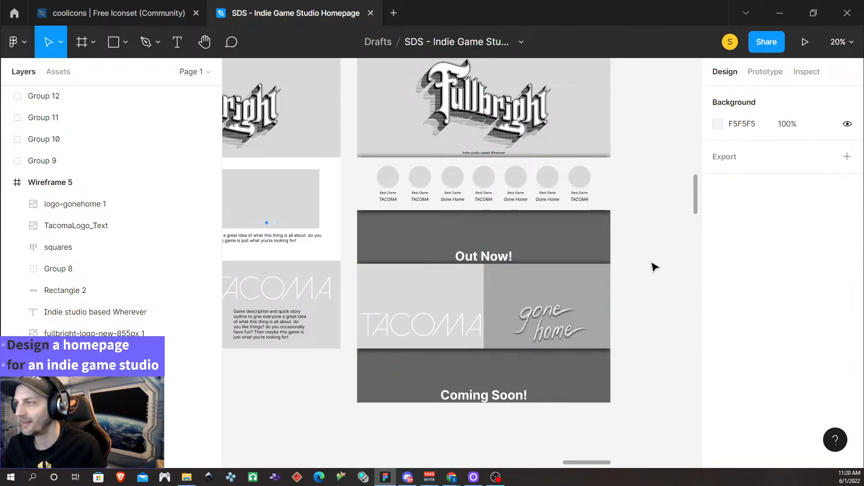
scroll(654, 266, "up", 2)
scroll(651, 254, "down", 3)
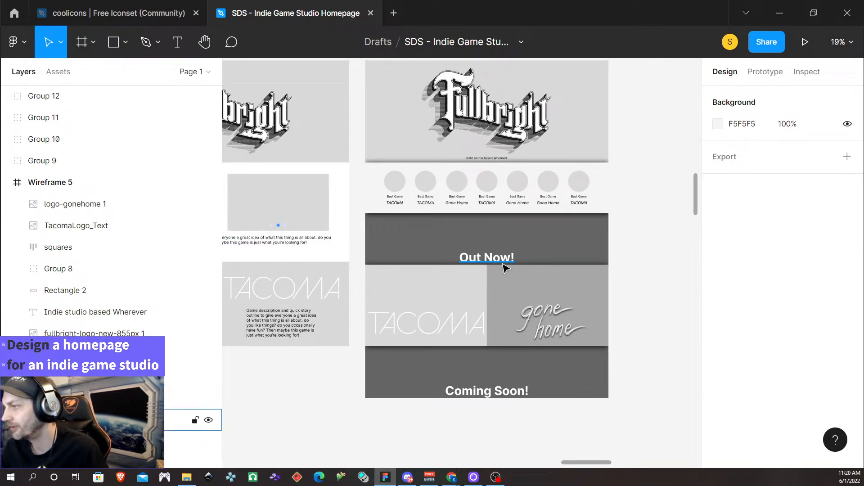
scroll(506, 269, "down", 1)
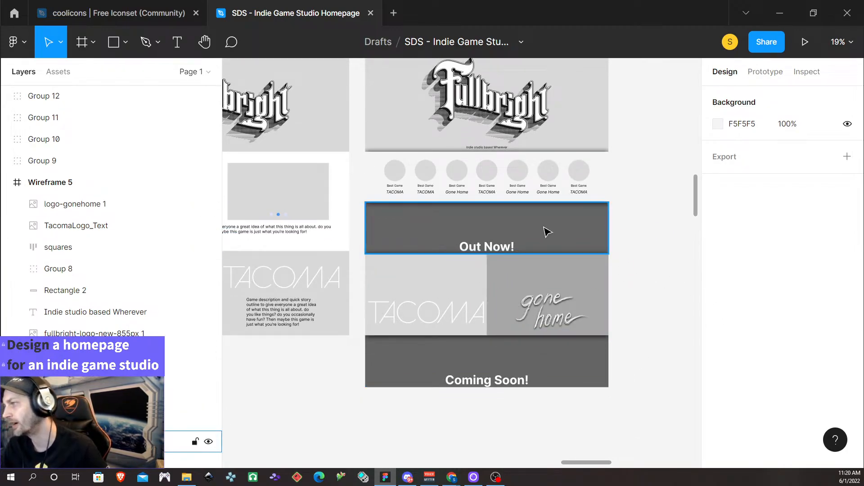
scroll(547, 216, "up", 1)
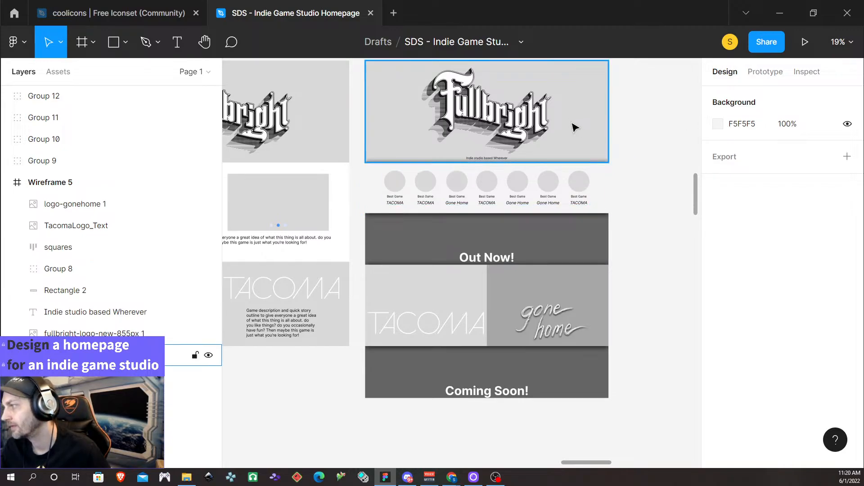
Move the header background Rectangle 1 and the Fullbright logo above the "squares" frame in Wireframe 5's layer order, with the logo on top.
left_click(588, 136)
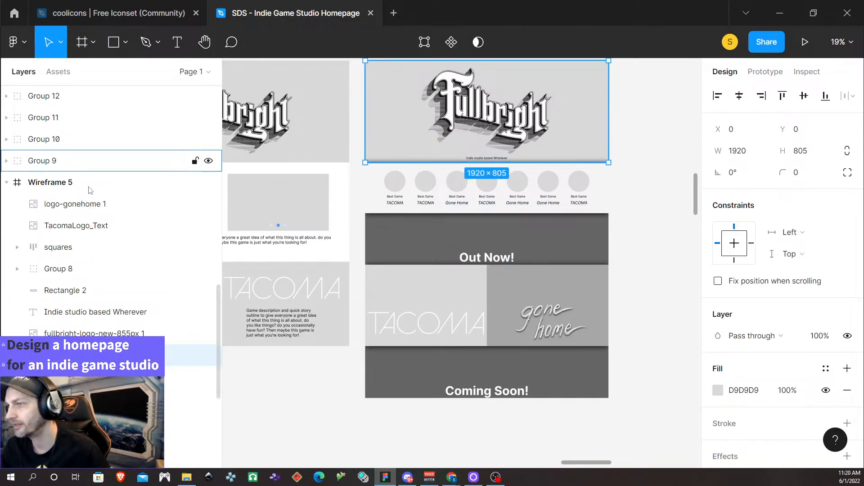
left_click_drag(112, 355, 91, 260)
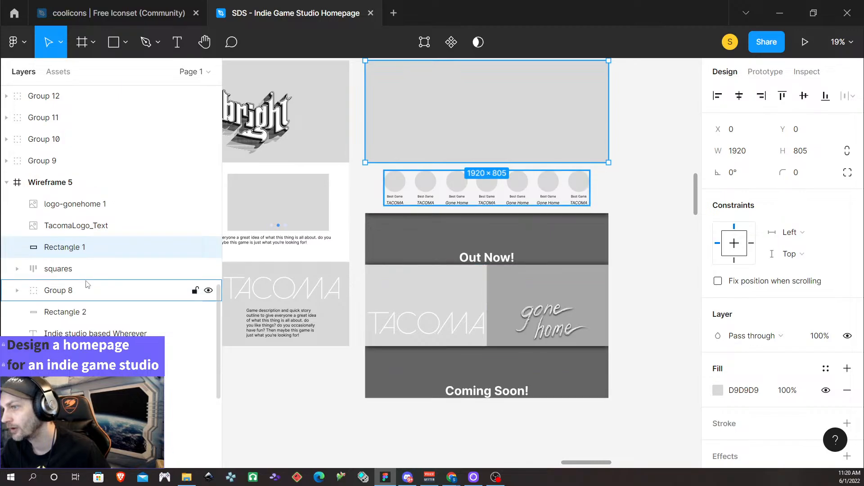
left_click(90, 355)
left_click_drag(90, 355, 92, 237)
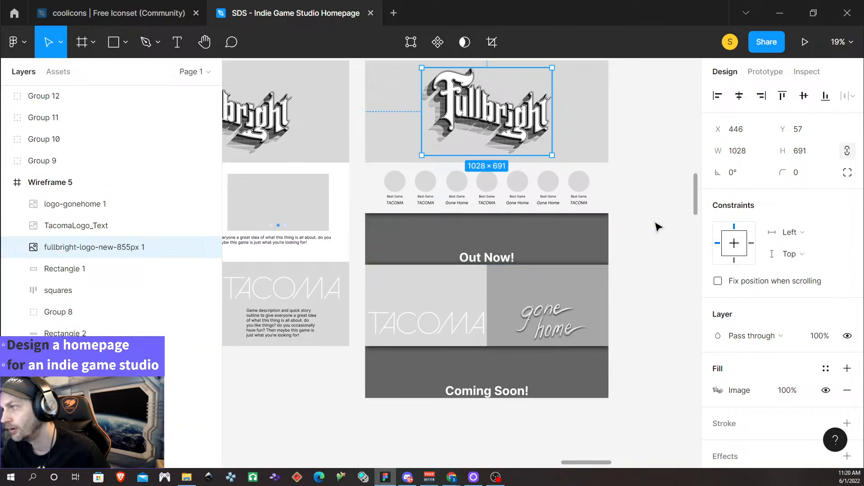
left_click(641, 189)
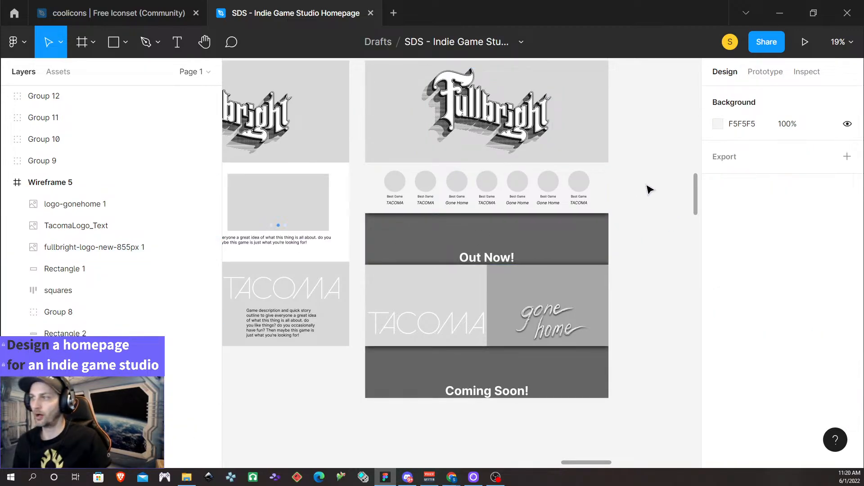
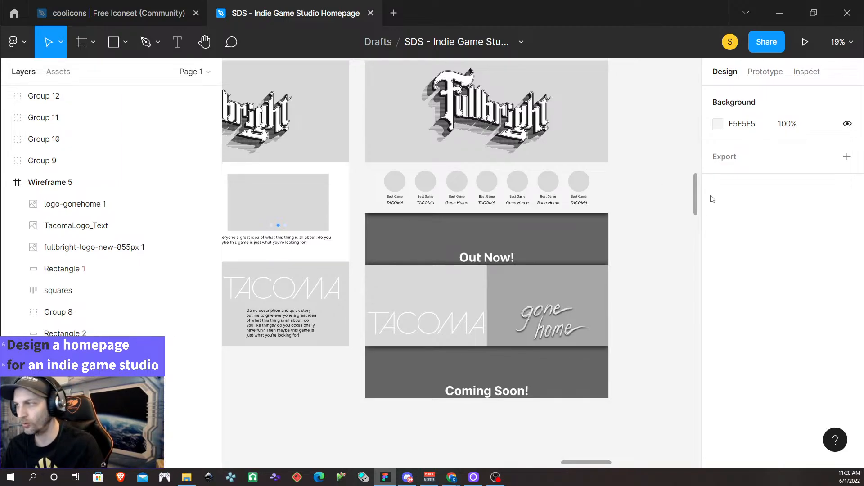
scroll(621, 211, "down", 3)
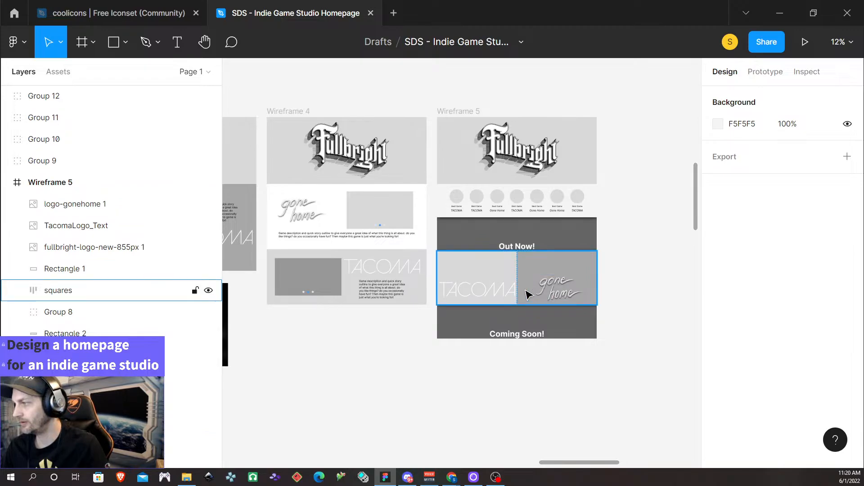
left_click(540, 338)
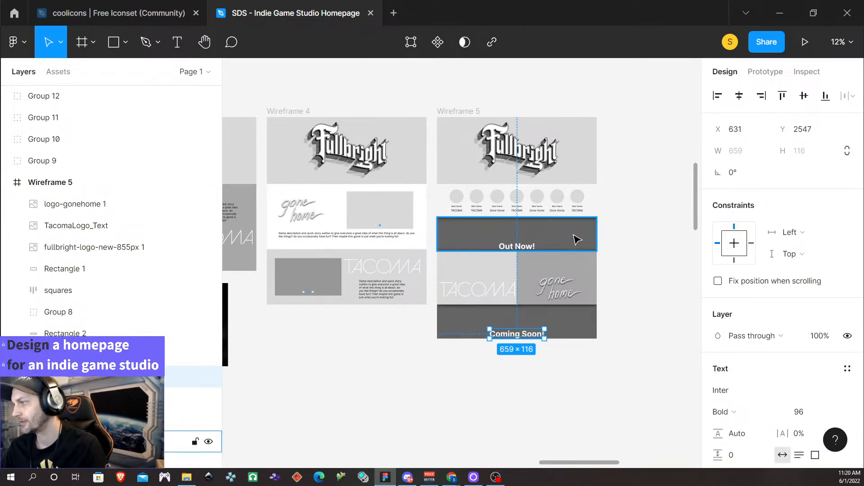
left_click(585, 275)
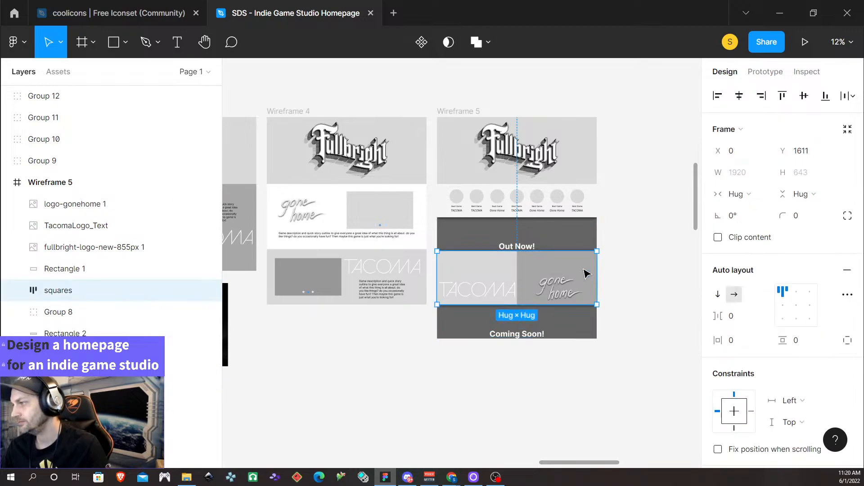
left_click(568, 246, "shift")
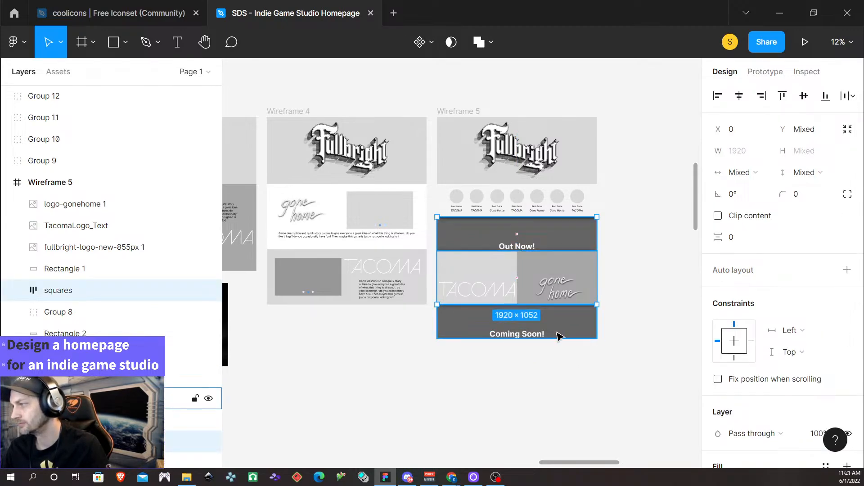
left_click(570, 334)
left_click_drag(570, 333, 568, 356)
key("ctrl+z")
key("ctrl+z")
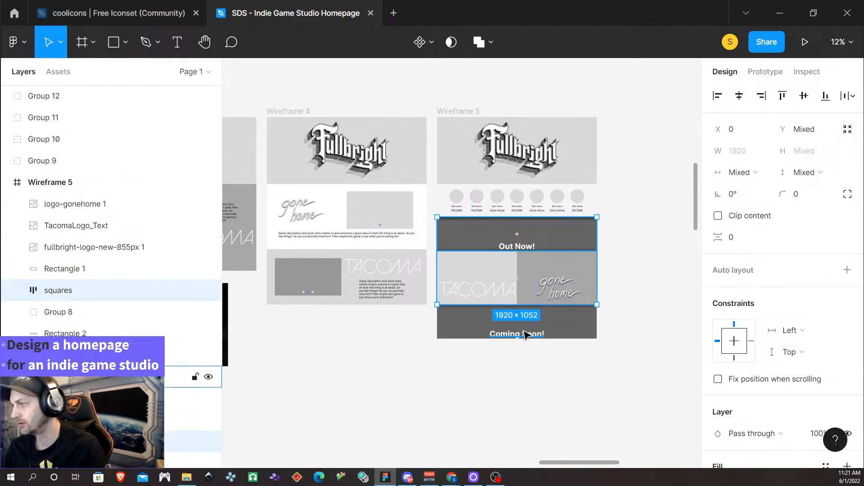
Group the "Coming Soon!" text with its dark background band and rename the group.
left_click(524, 335)
left_click(572, 324, "shift")
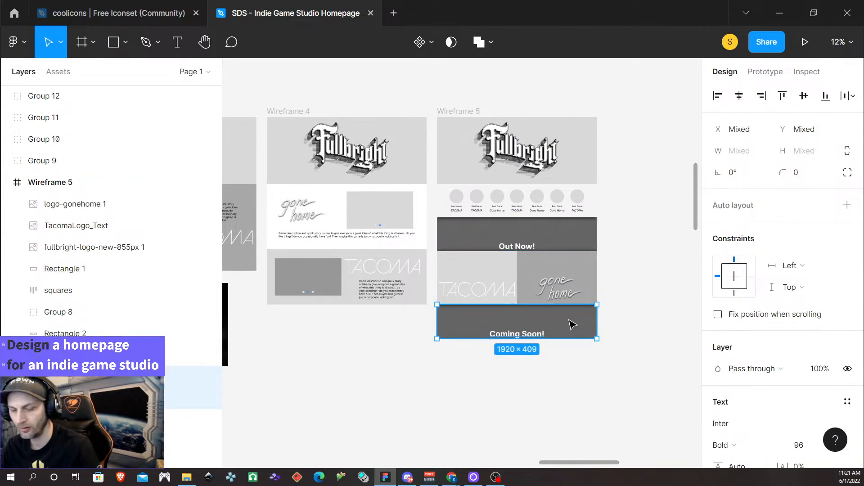
key("ctrl+g")
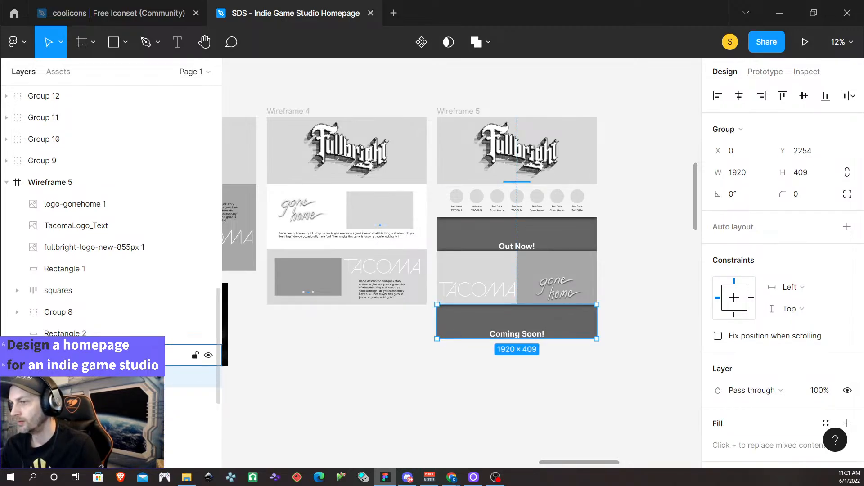
key("ctrl+r")
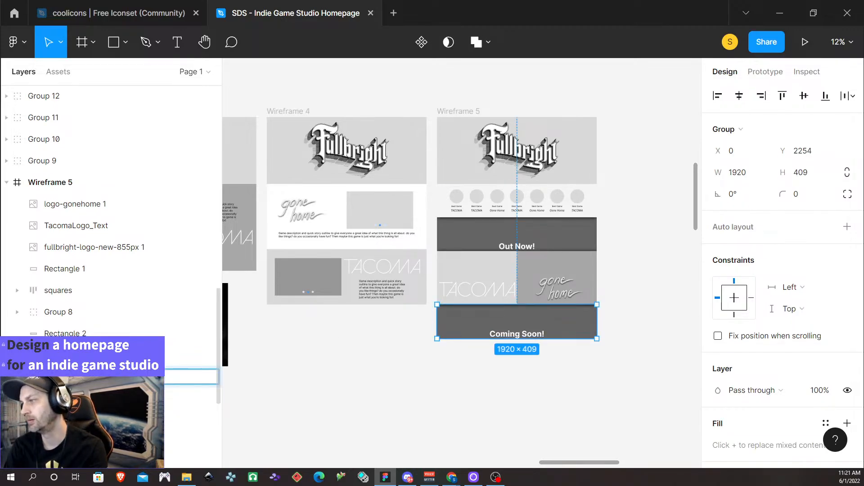
key("Return")
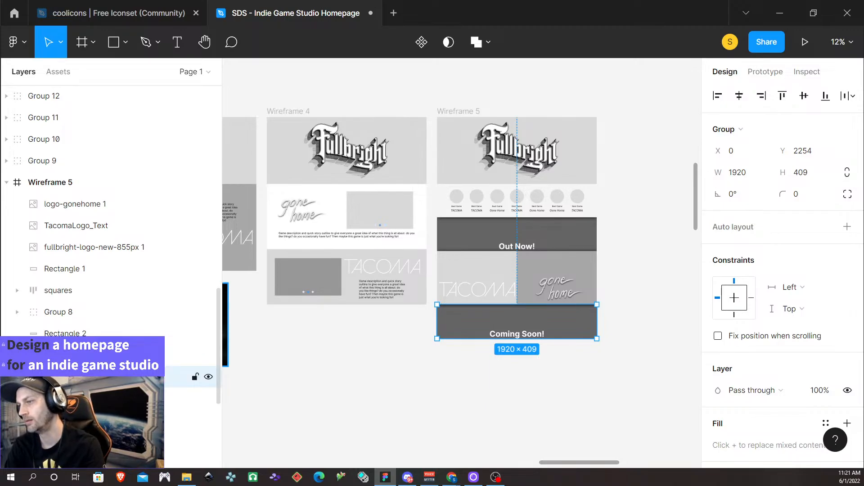
Group the "Out Now!" text with its dark background band.
left_click(570, 231)
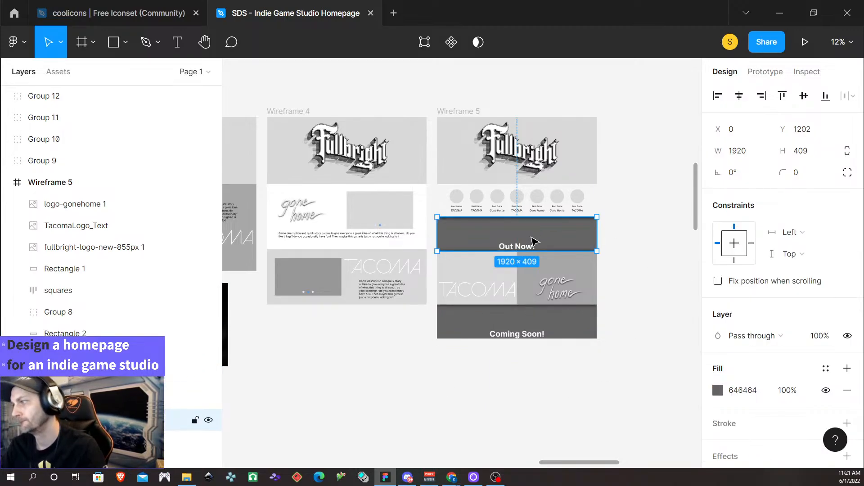
left_click(528, 248)
left_click(564, 235, "shift")
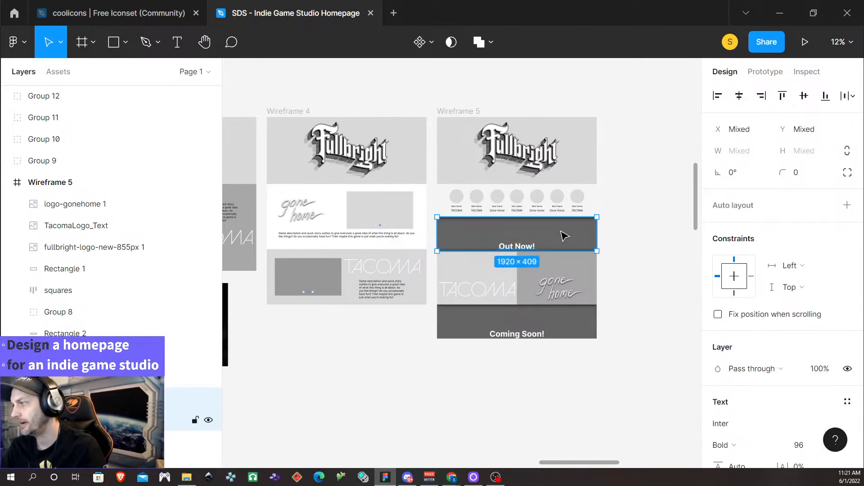
key("ctrl+g")
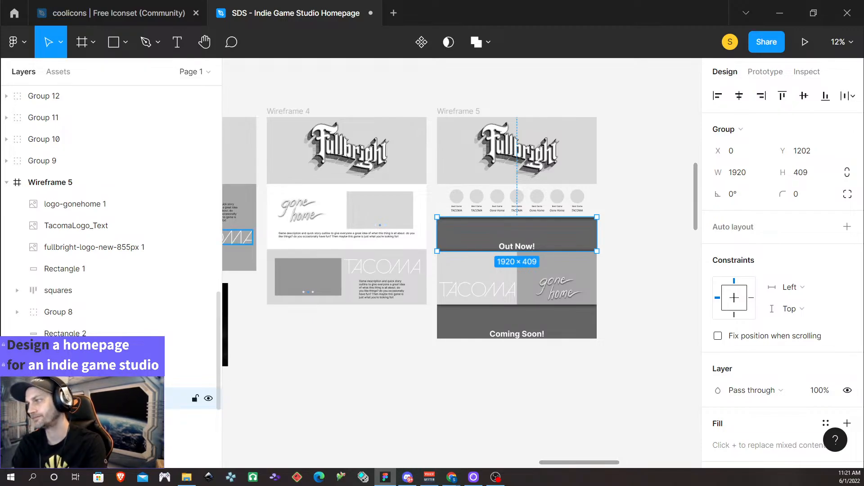
left_click(486, 271)
left_click(550, 287)
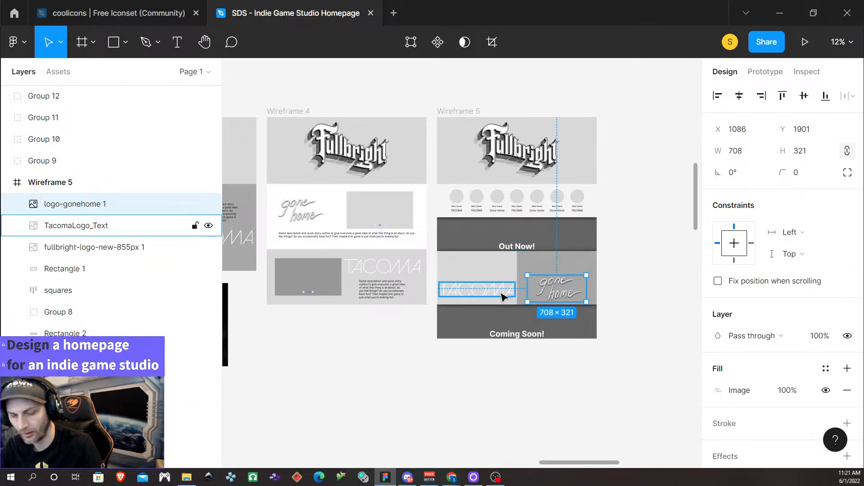
left_click(503, 296, "shift")
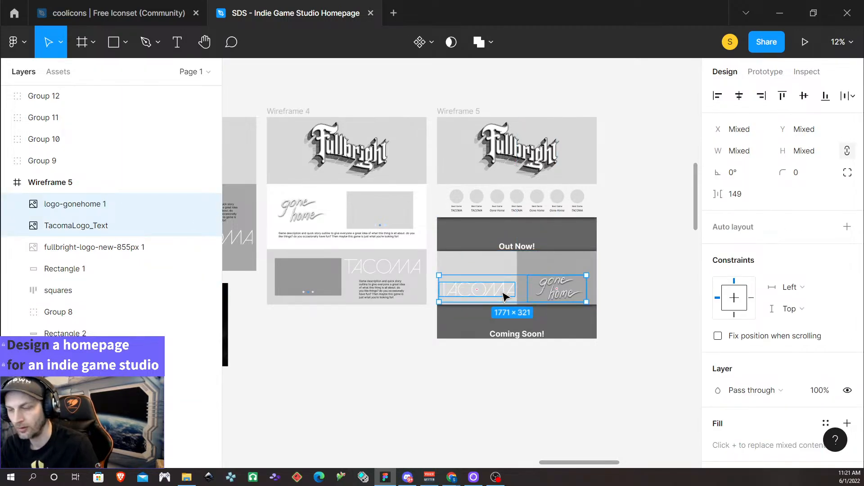
key("ctrl+g")
double_click(67, 204)
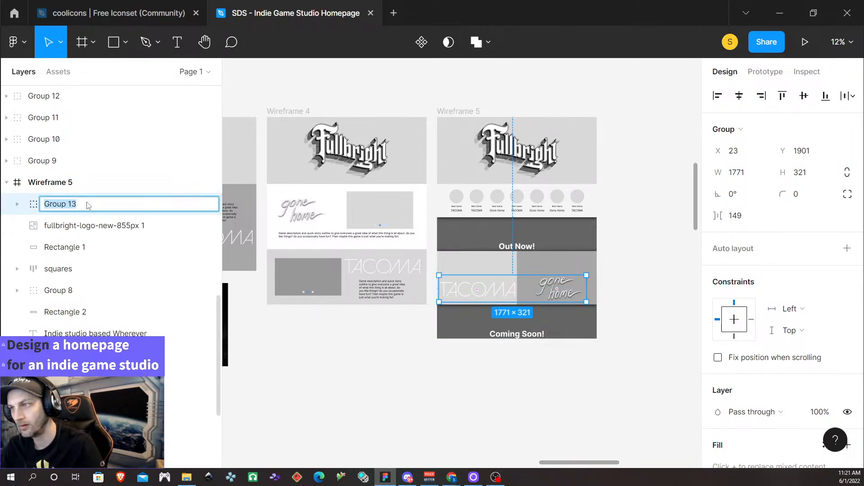
left_click(673, 428)
key("ctrl+z")
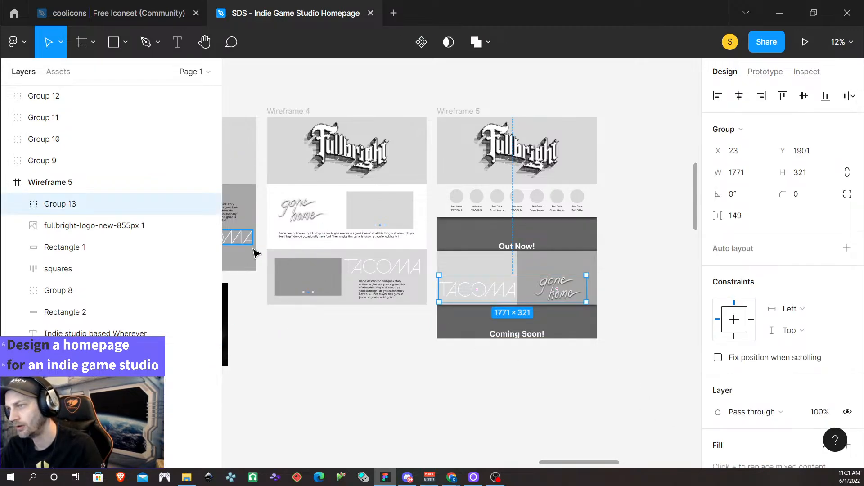
key("ctrl+shift+g")
left_click(650, 411)
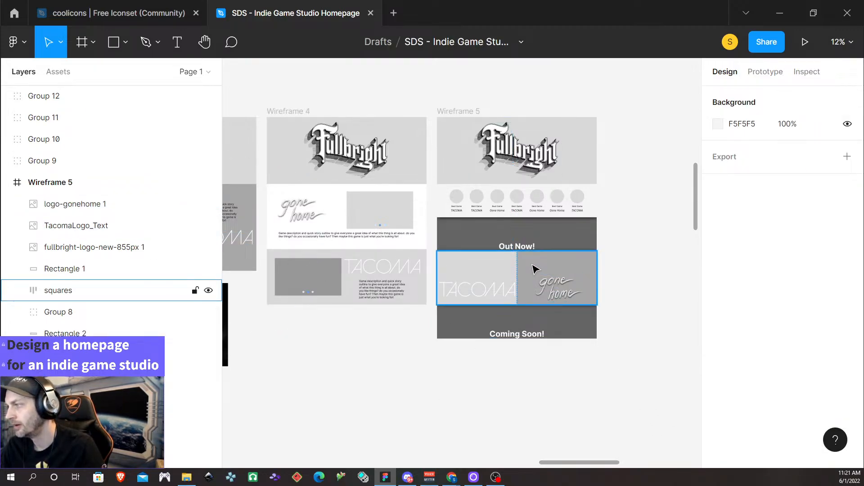
left_click(533, 270)
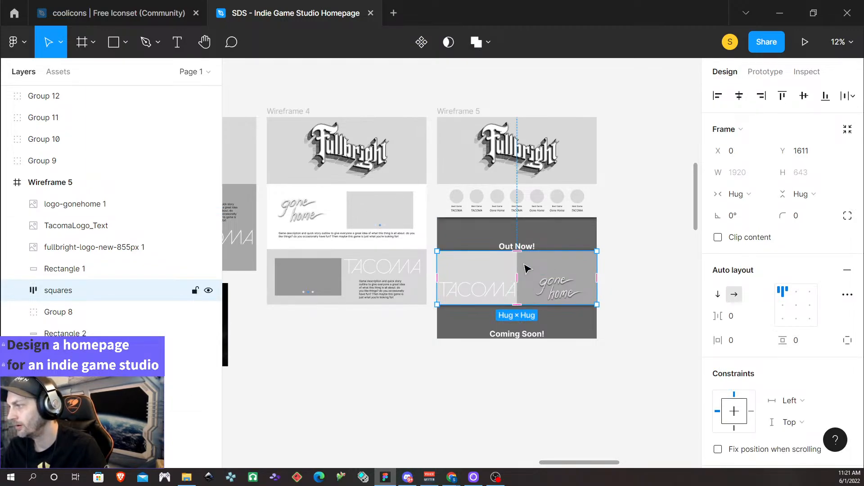
left_click(550, 236, "shift")
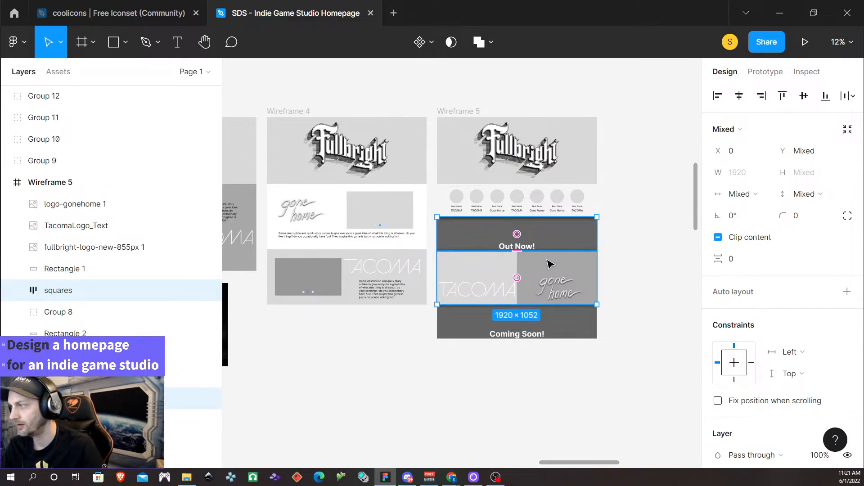
key("shift+a")
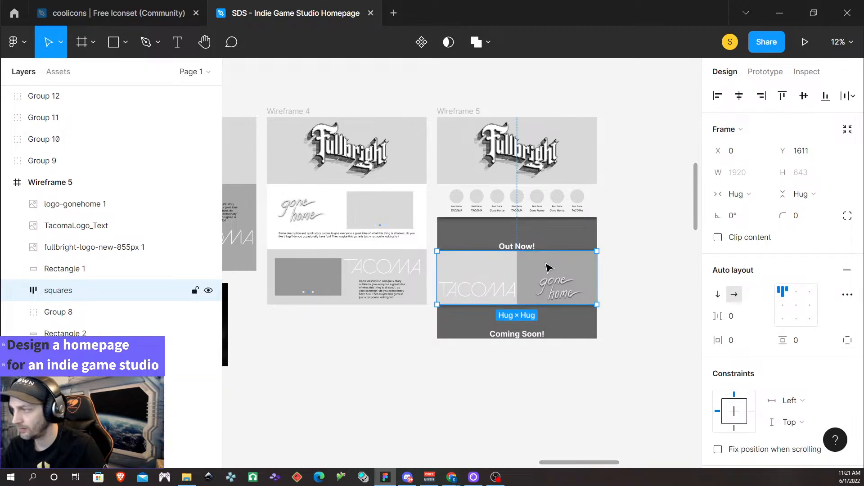
Move the "Coming Soon" group out beside Wireframe 5 and duplicate the "Out Now!" band with the "squares" frame directly below the originals.
left_click(579, 336)
left_click_drag(579, 330, 587, 235)
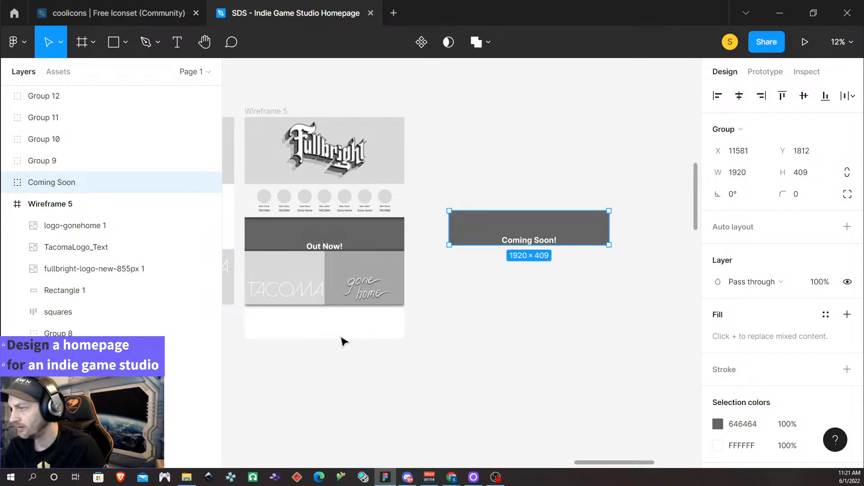
left_click(357, 239)
left_click(311, 273, "shift")
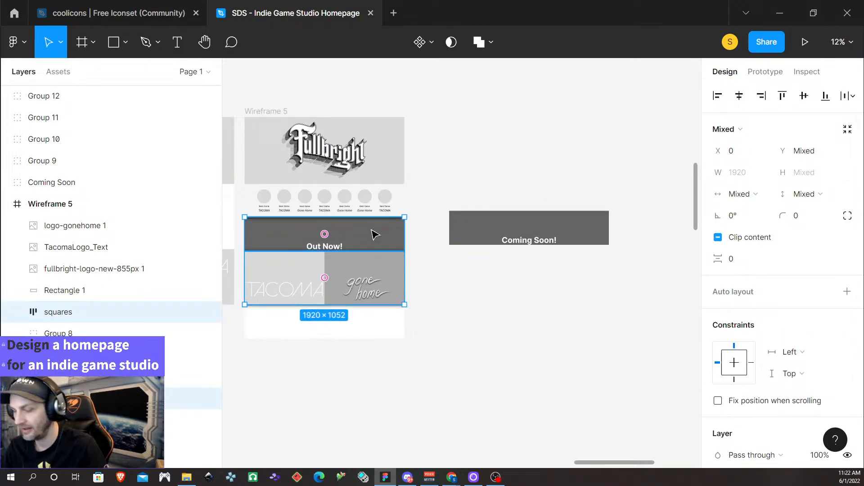
left_click_drag(375, 234, 374, 322)
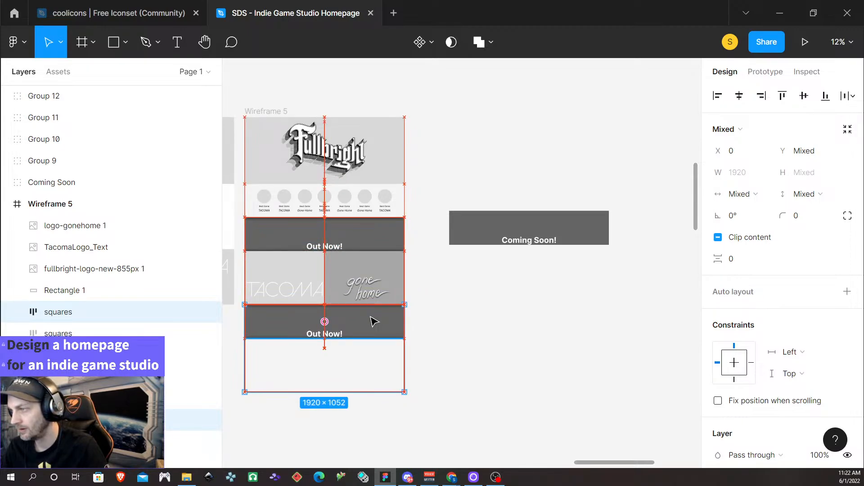
scroll(464, 324, "up", 4)
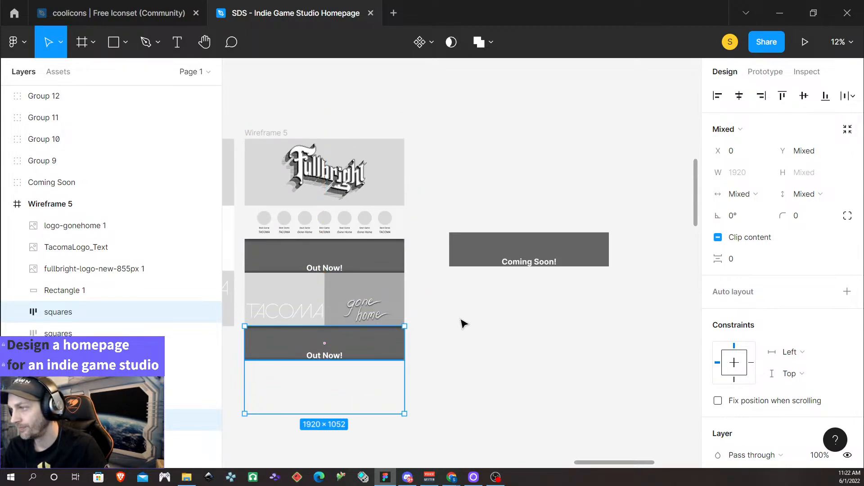
scroll(349, 332, "down", 1)
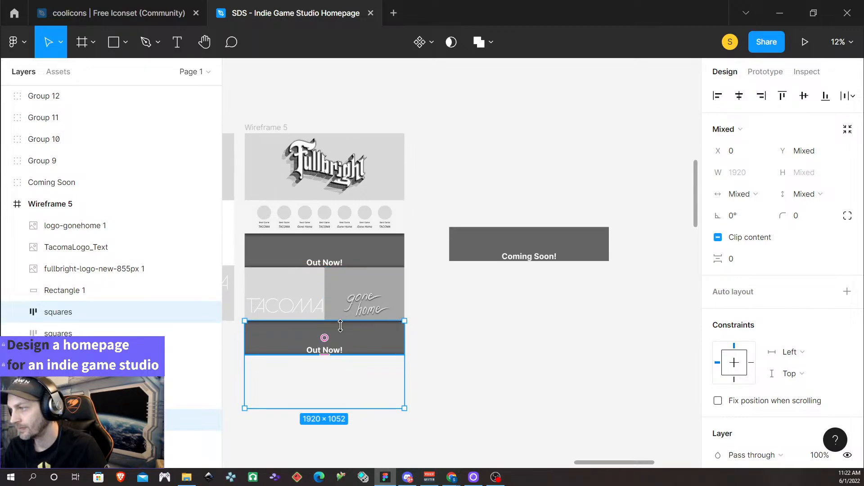
Try to shorten the whole duplicated "Out Now" group from its top edge to a height of 281, and undo the resize.
left_click(356, 338)
mouse_move(354, 321)
left_mouse_down()
mouse_move(355, 337)
mouse_move(365, 314)
mouse_move(368, 332)
left_mouse_up()
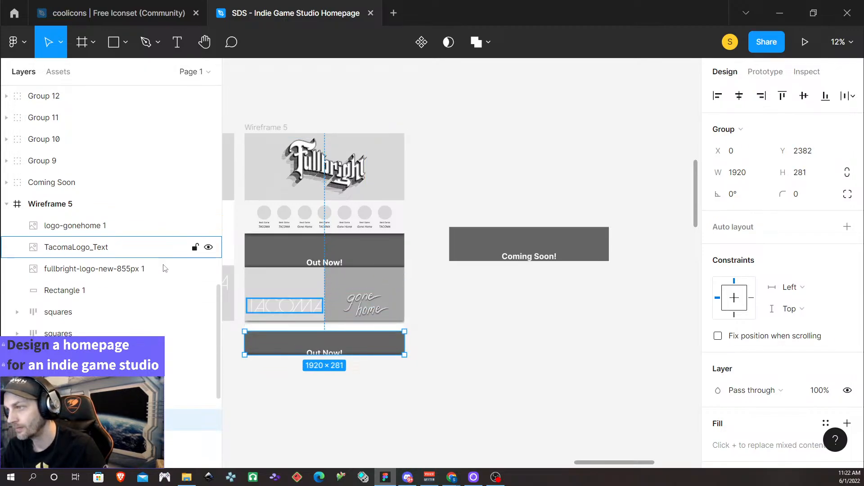
key("ctrl+z")
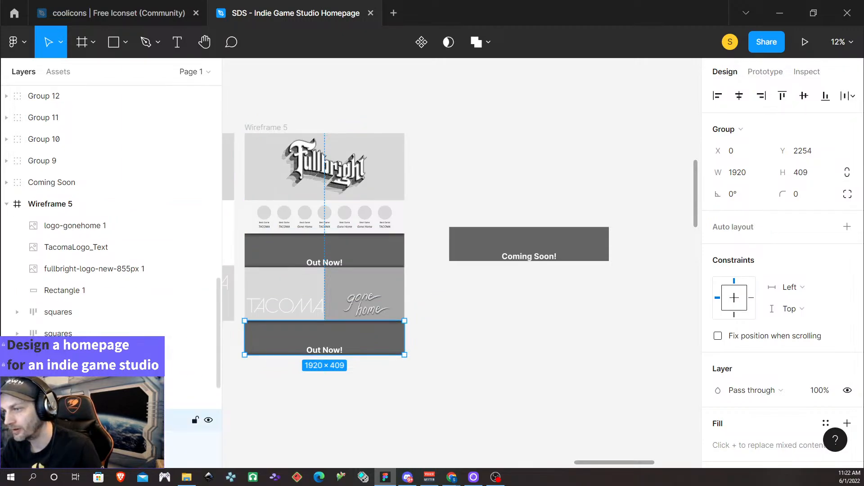
Shorten only the background Rectangle 9 inside the duplicated "Out Now" group from its top edge to a height of 175.
scroll(116, 328, "down", 5)
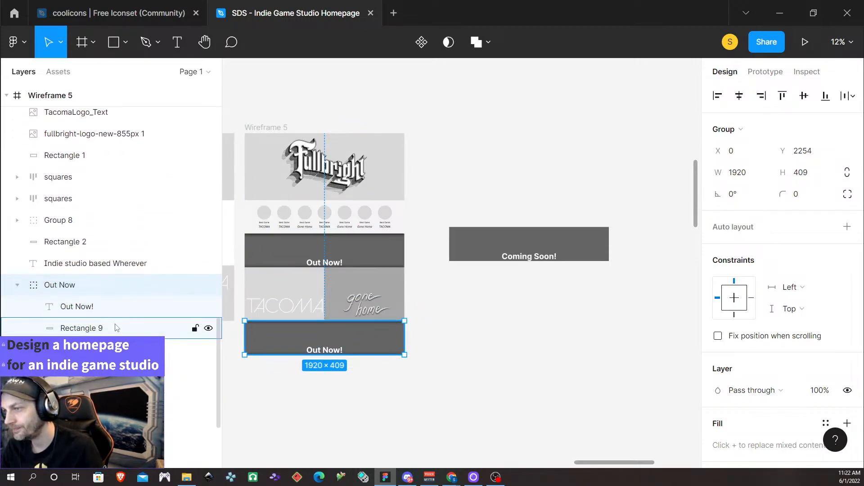
left_click(116, 328)
left_click_drag(335, 323, 337, 350)
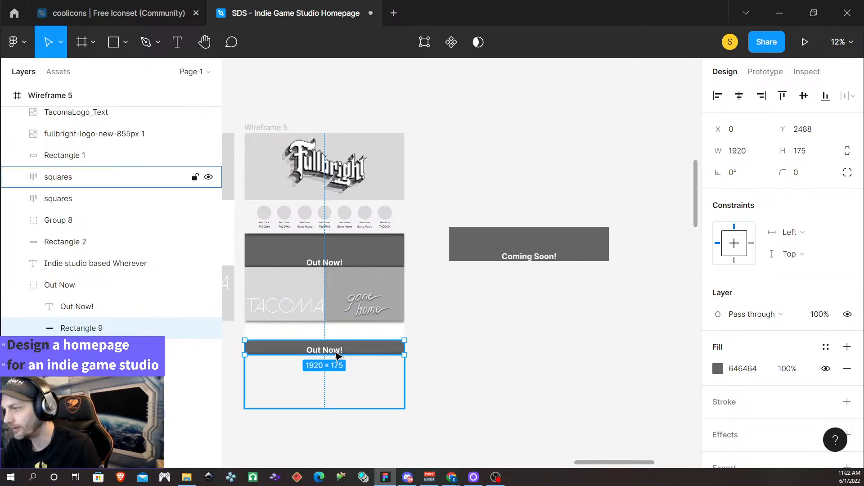
Select the duplicated "Out Now!" text together with its shortened background rectangle.
left_click(336, 351)
left_click(353, 352, "shift")
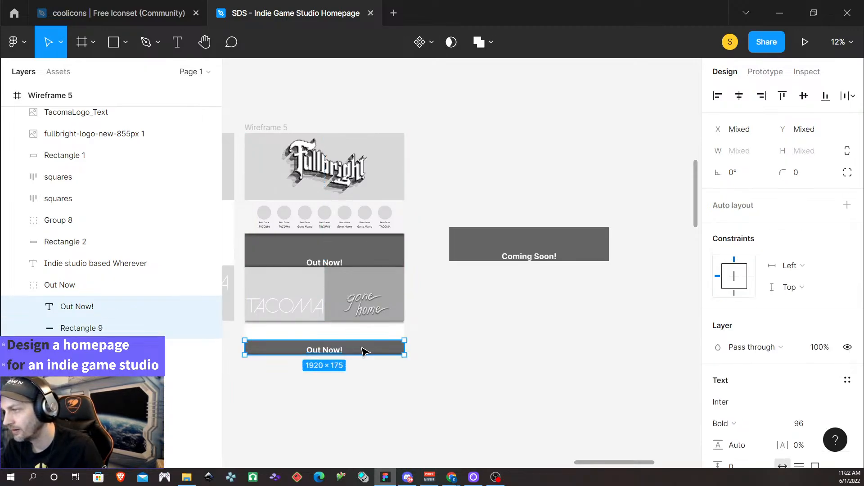
Move the lower Out Now group up so it sits directly beneath the Tacoma and Gone Home row.
left_click(88, 290)
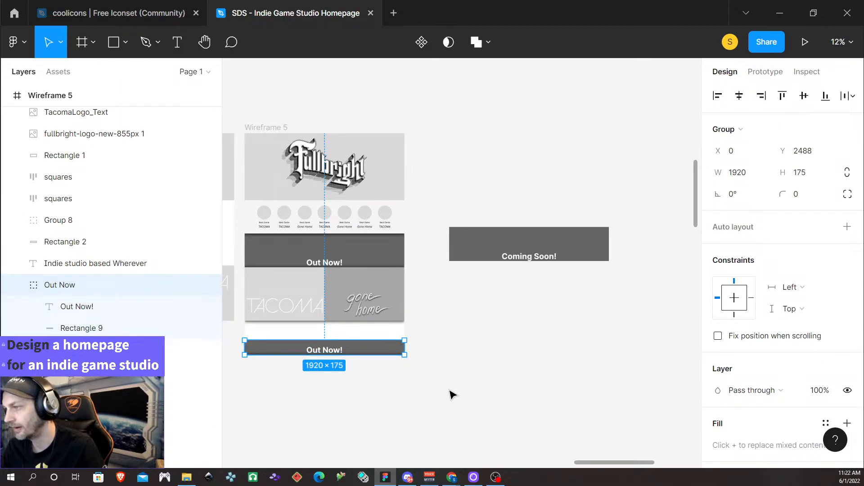
left_click(364, 368)
left_click(81, 293)
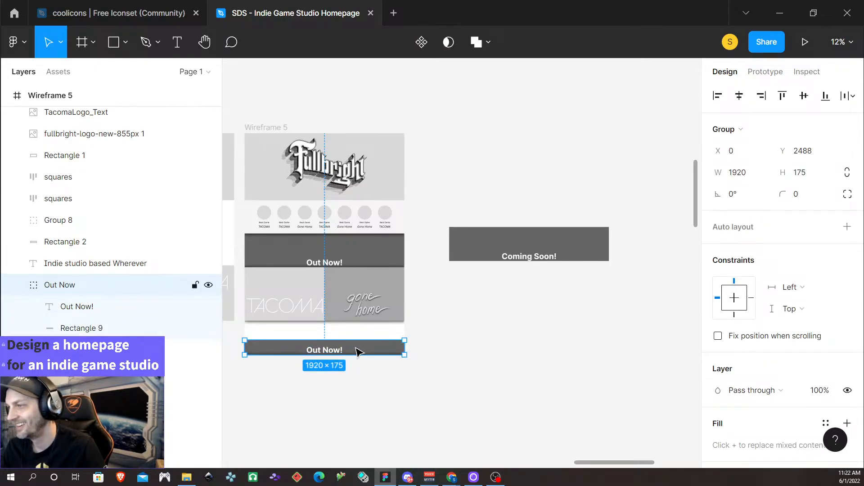
left_click_drag(370, 356, 372, 335)
Move the empty duplicate squares row up to Y 2436, directly beneath the lower Out Now! banner.
left_click(378, 362)
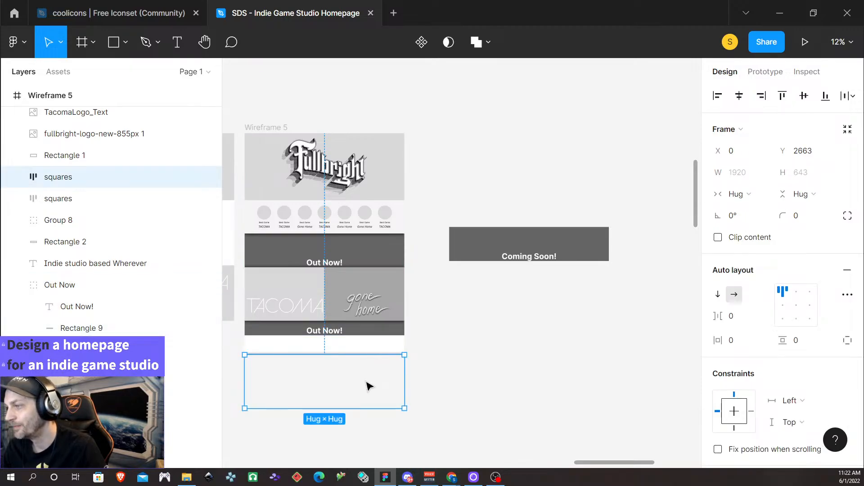
left_click_drag(369, 386, 367, 367)
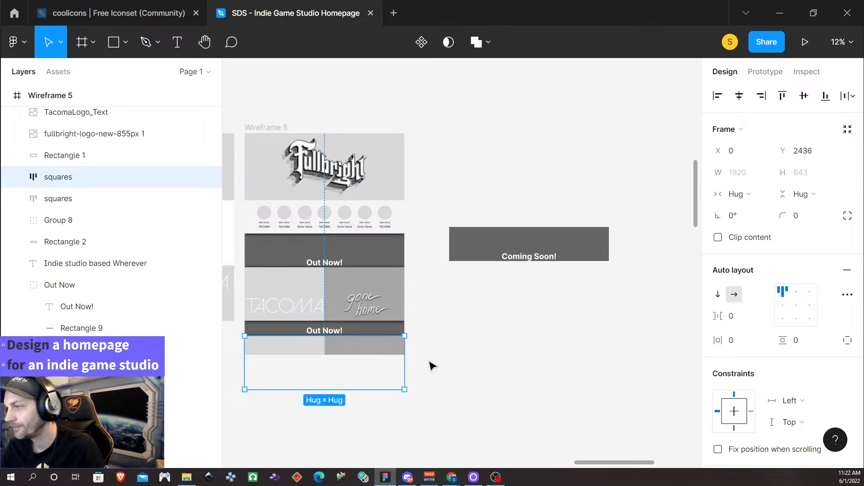
scroll(402, 373, "up", 2)
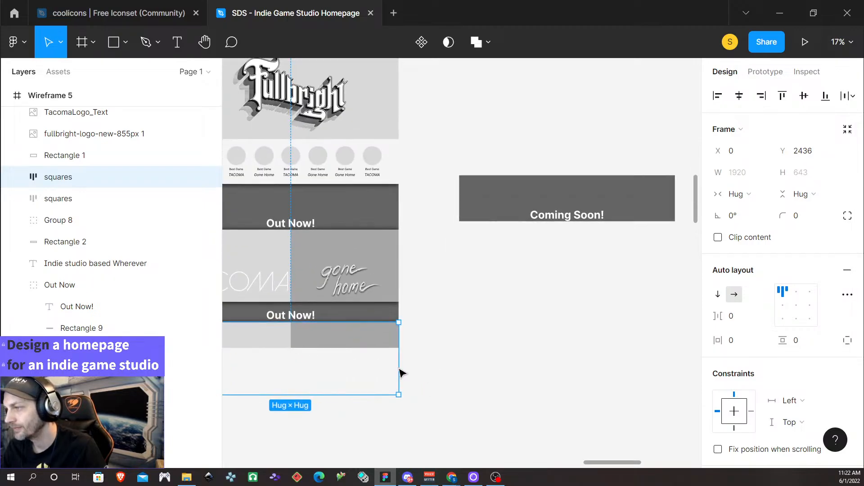
Extend the Wireframe 5 frame downward so it has free space below the duplicate squares row.
left_click(467, 357)
scroll(446, 376, "left", 4)
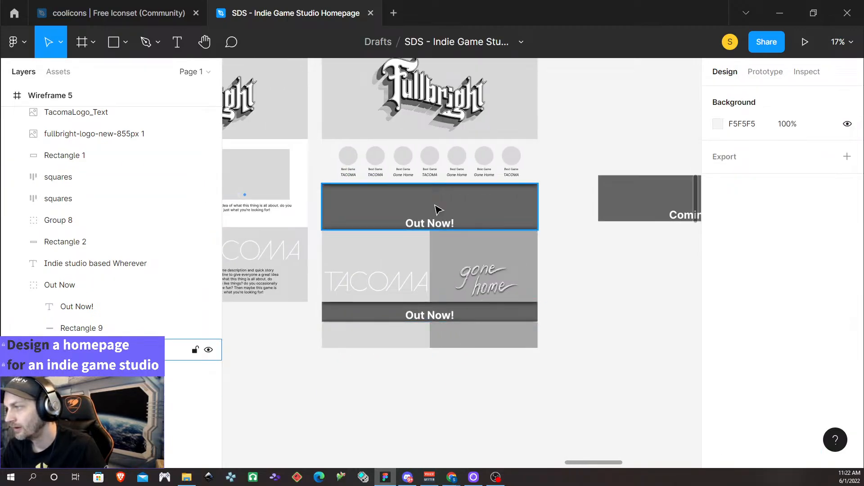
scroll(466, 234, "up", 5)
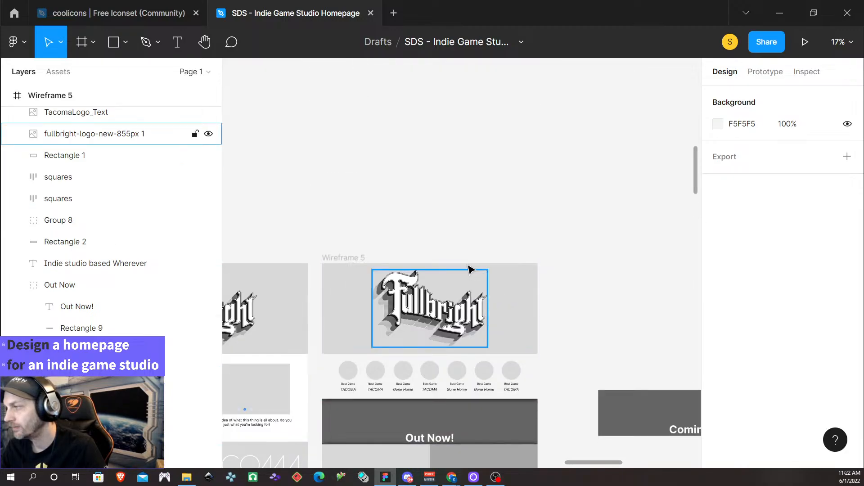
left_click(359, 260)
scroll(402, 280, "down", 5)
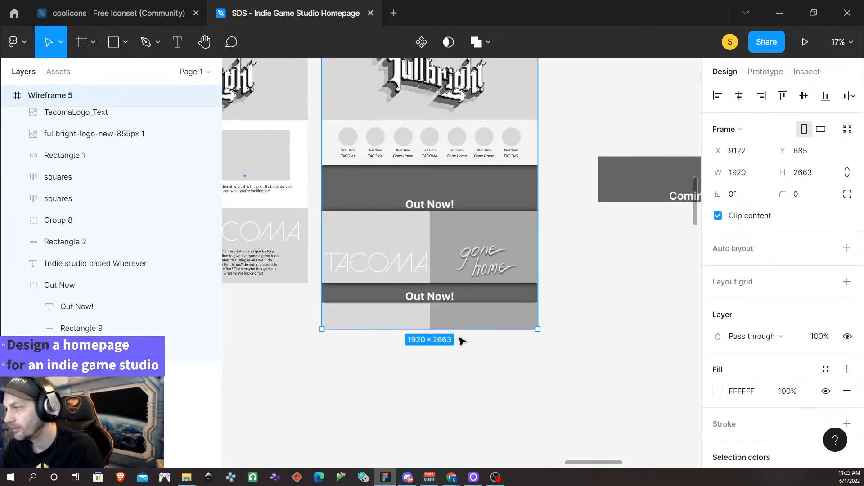
left_click_drag(459, 329, 473, 396)
Place the Coming Soon! banner in Wireframe 5 at X 0, Y 3079, flush beneath the lower squares row.
left_click_drag(653, 74, 375, 294)
scroll(406, 273, "up", 6)
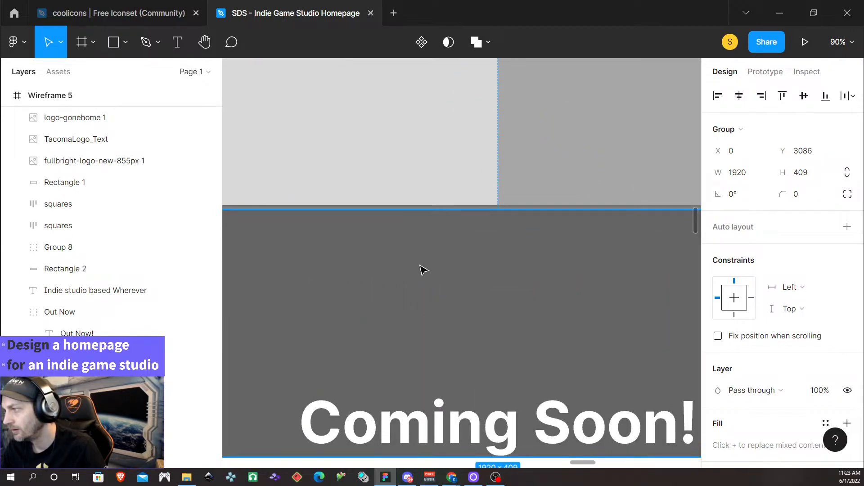
key("Up")
key("Up")
key("Up")
key("Up")
key("Up")
key("Up")
key("Up")
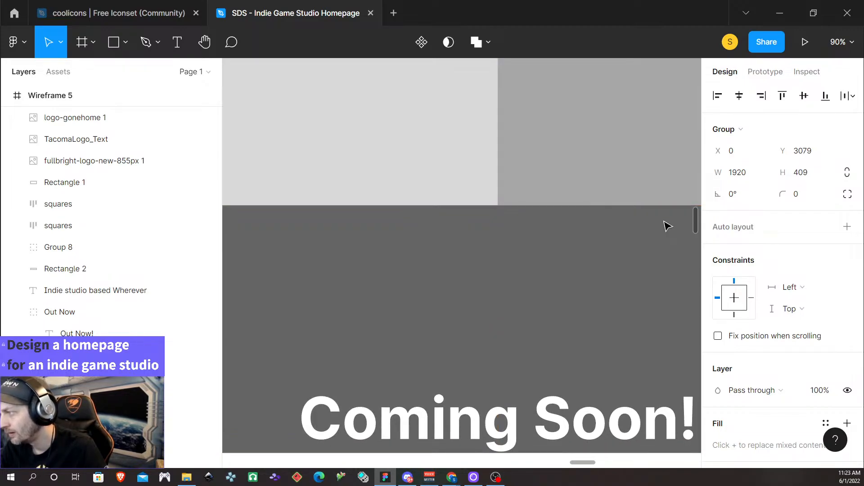
Nudge the lower squares row and the Coming Soon! banner's background rectangle up 7 px together, against the lower Out Now! banner.
scroll(559, 186, "up", 3)
scroll(555, 185, "down", 3)
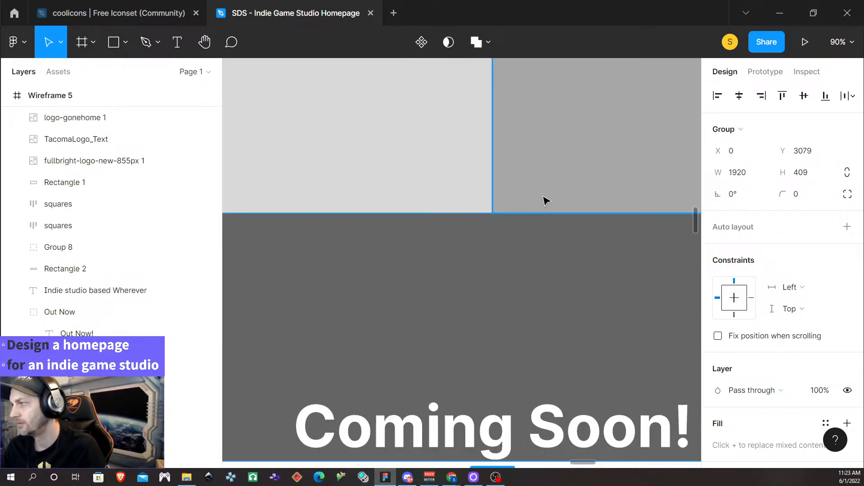
left_click_drag(298, 175, 513, 176)
scroll(543, 188, "down", 3)
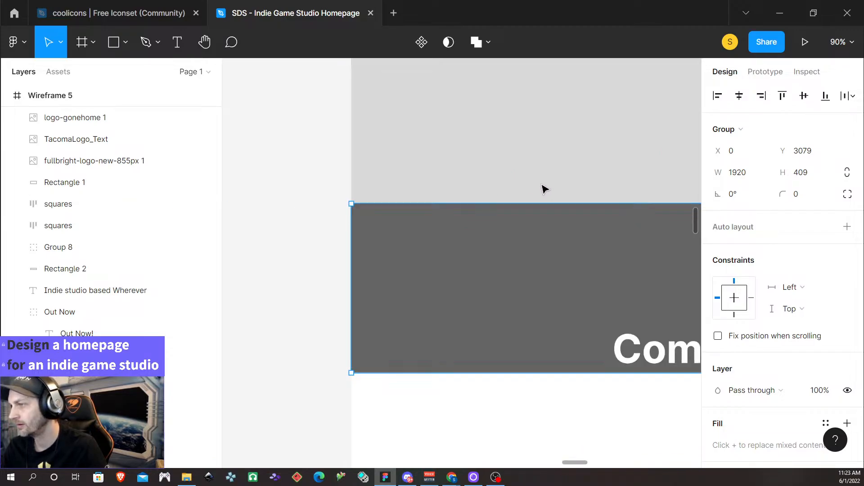
scroll(567, 193, "up", 3)
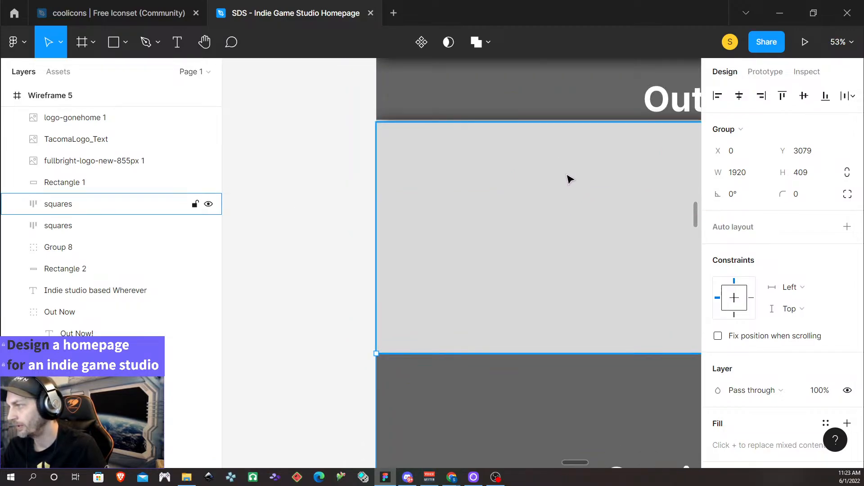
double_click(510, 412)
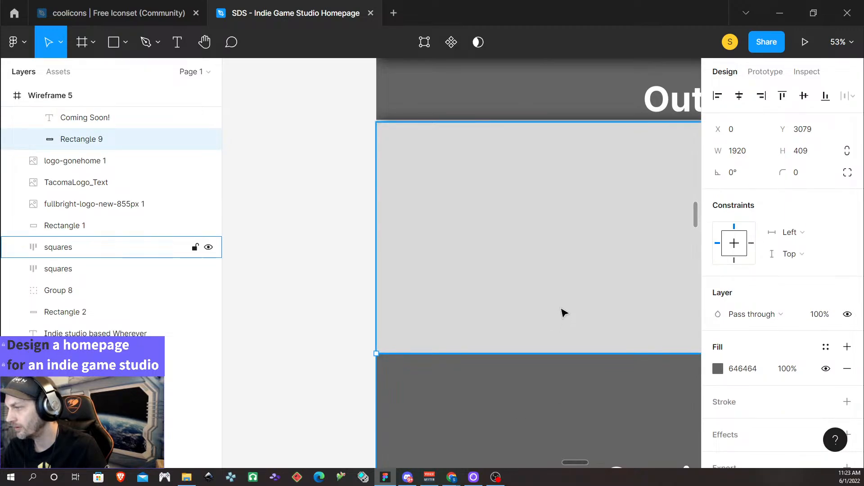
left_click(566, 290, "shift")
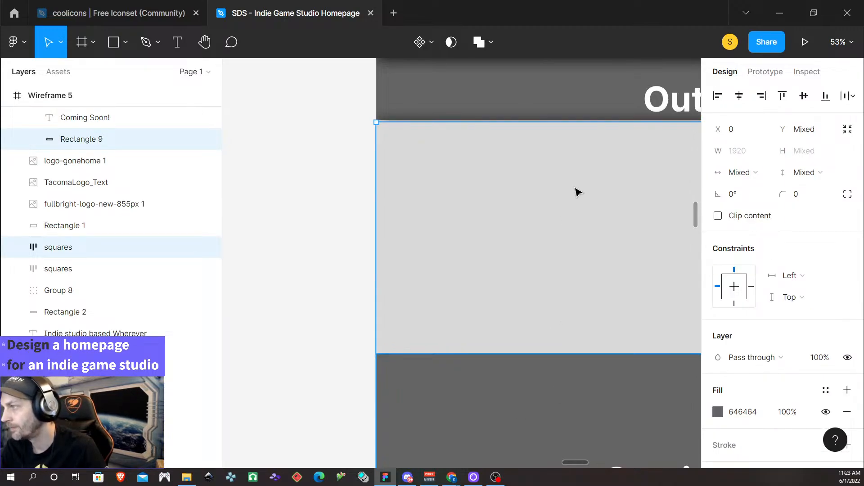
key("Up")
key("Up")
key("Up")
key("Up")
key("Up")
key("Up")
key("Up")
key("Up")
key("Up")
key("Up")
key("Up")
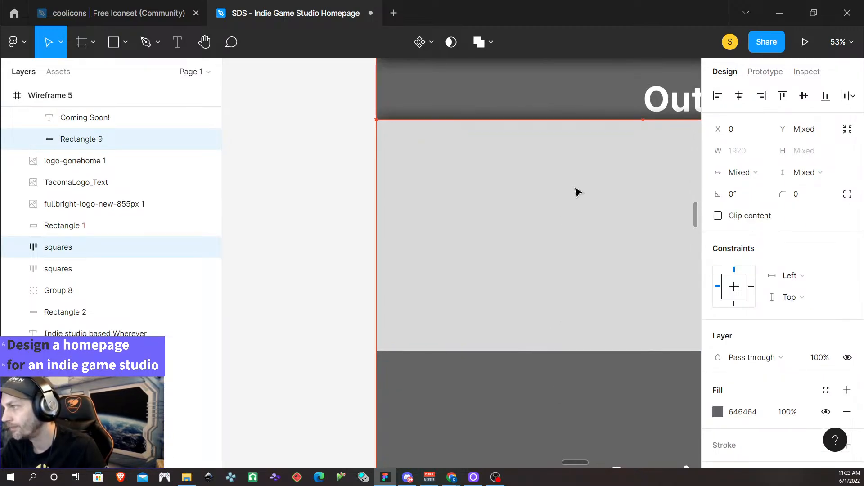
Move the Gone Home logo into the lower squares row with absolute position, placing it over the light half at X 0, Y 39.
scroll(612, 181, "up", 5)
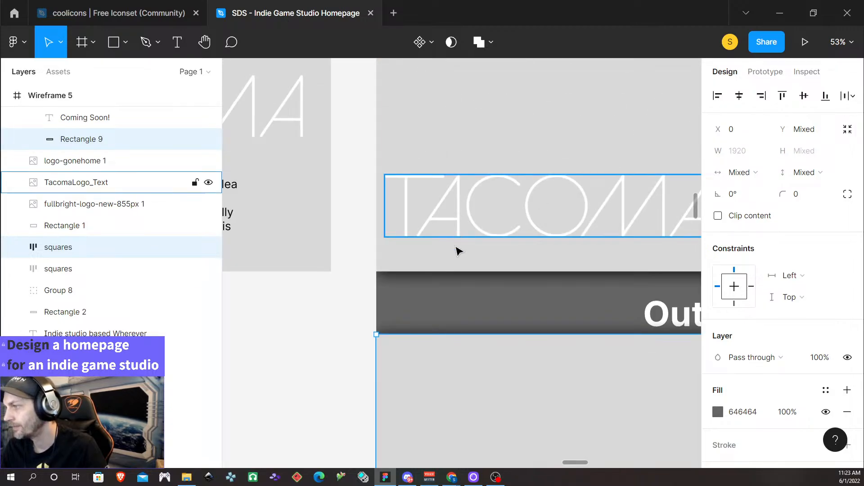
scroll(481, 333, "down", 5)
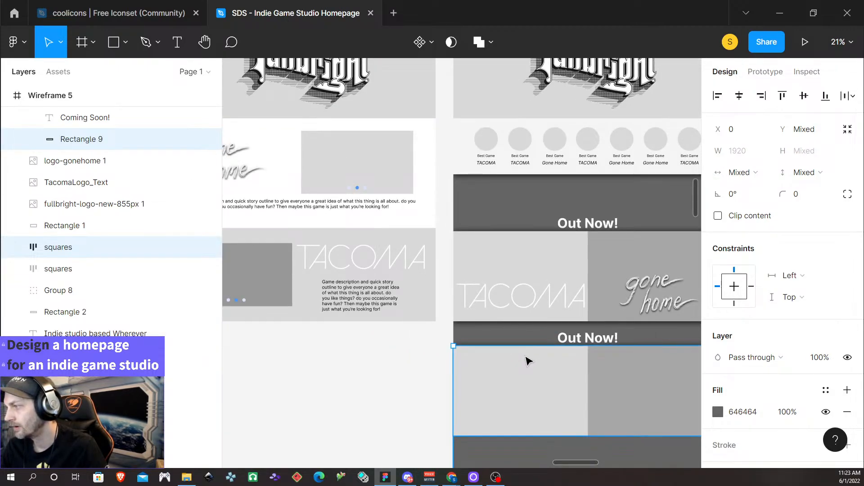
scroll(540, 356, "down", 1)
scroll(549, 371, "right", 3)
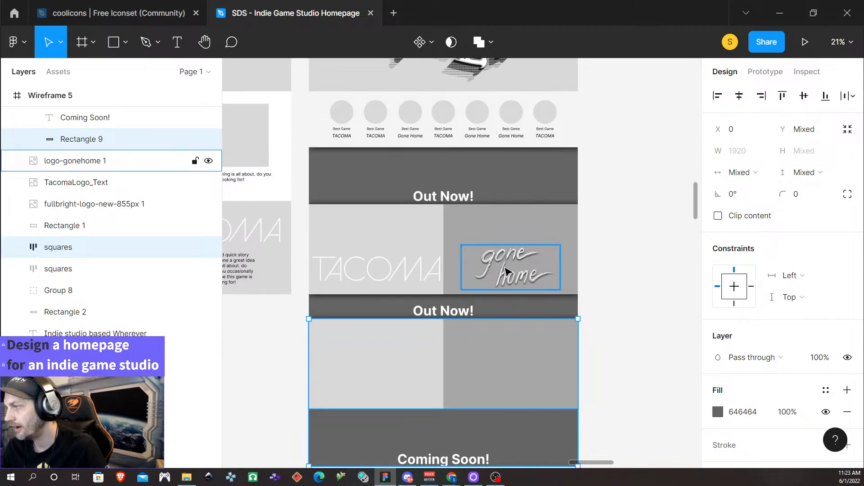
left_click(505, 270)
double_click(475, 236)
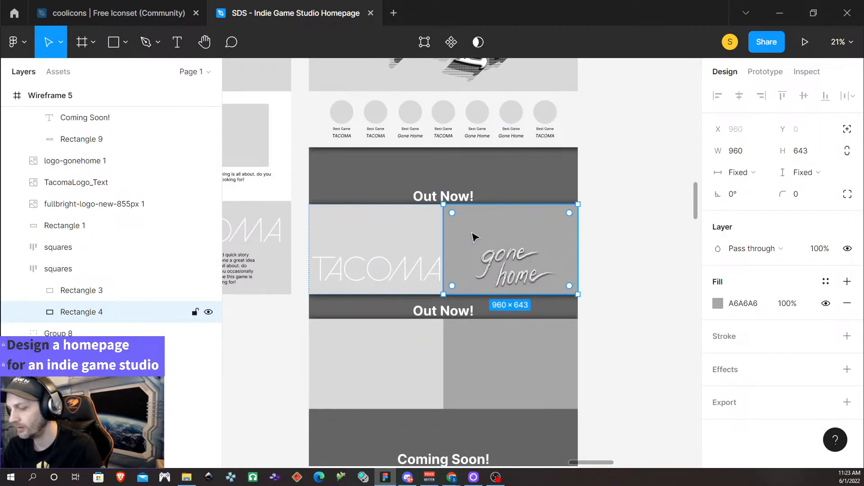
left_click(486, 282)
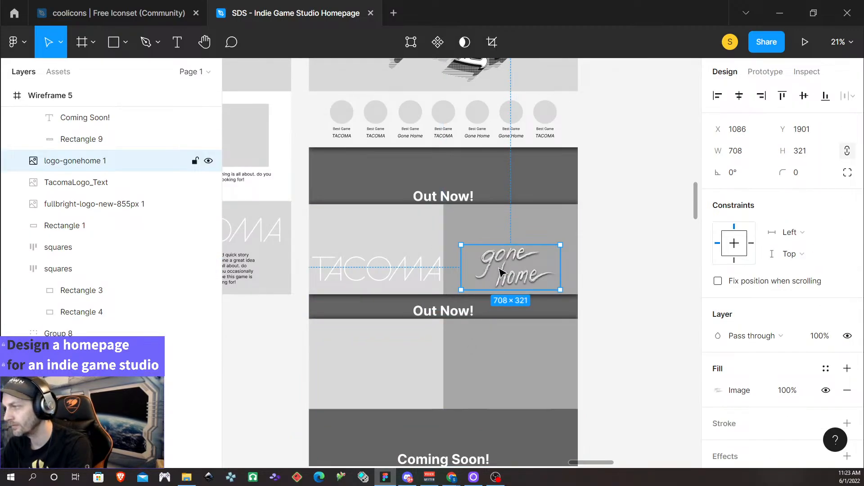
left_click_drag(515, 272, 505, 338)
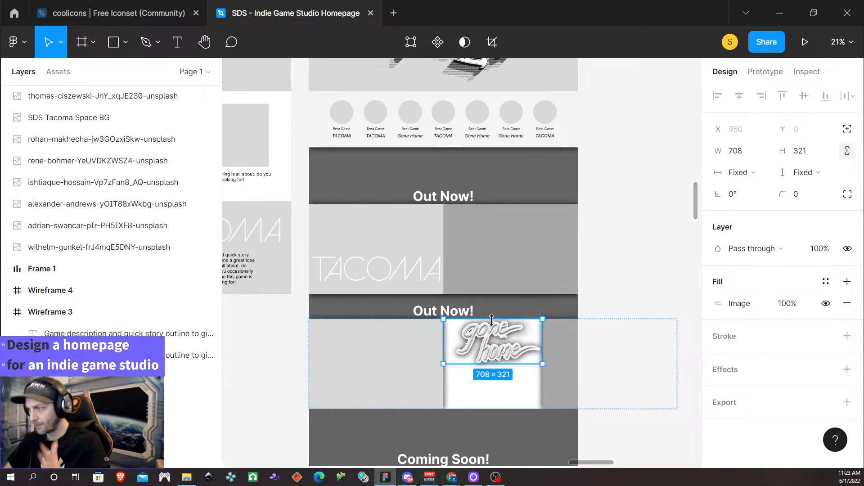
left_click(853, 133)
left_click_drag(497, 339, 361, 345)
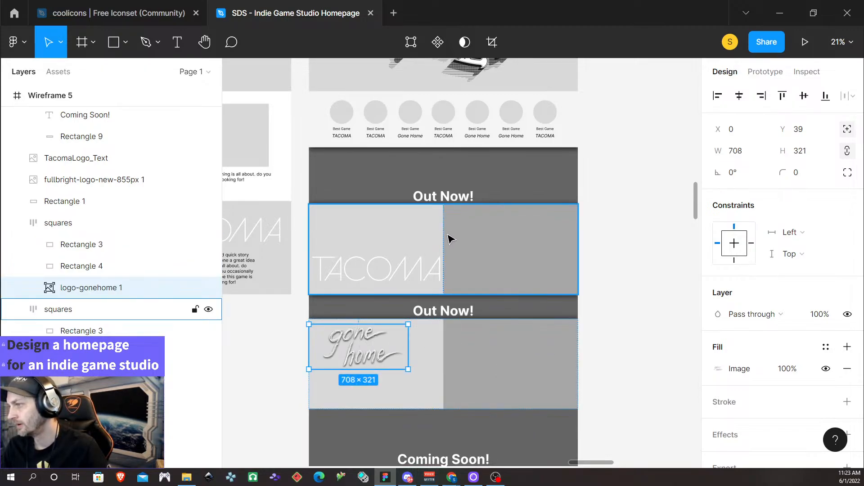
Delete the darker rectangle beside the Tacoma logo and widen the light one to 1920 across the full row.
left_click(491, 256)
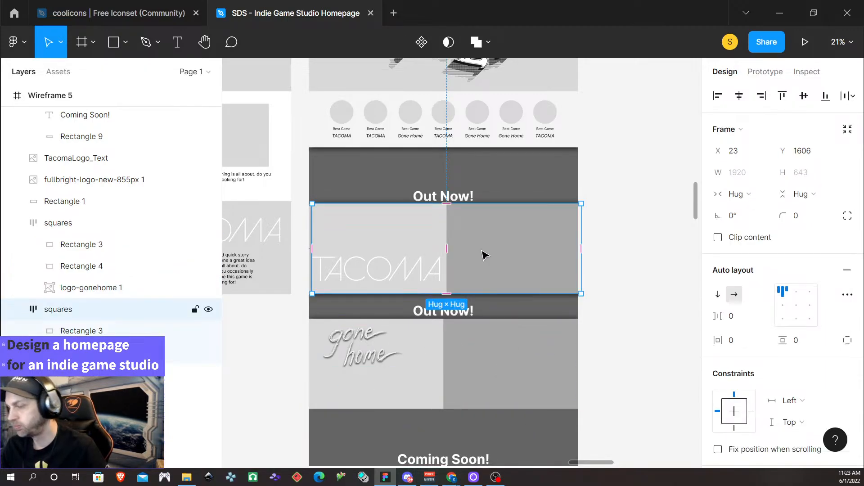
key("ctrl+z")
double_click(481, 253)
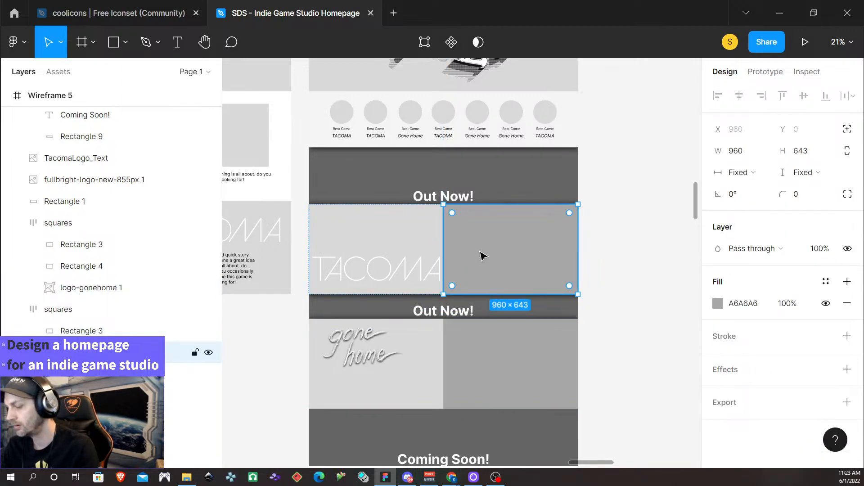
key("Delete")
left_click(439, 241)
left_click_drag(444, 239, 580, 248)
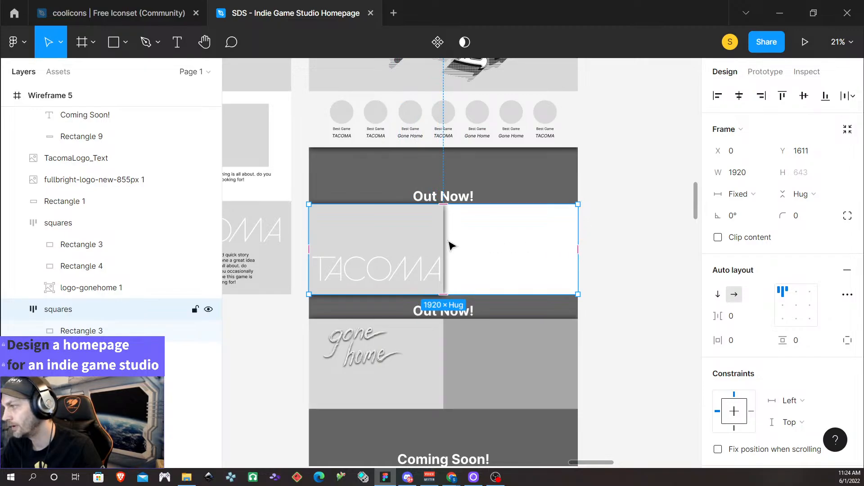
left_click(435, 242)
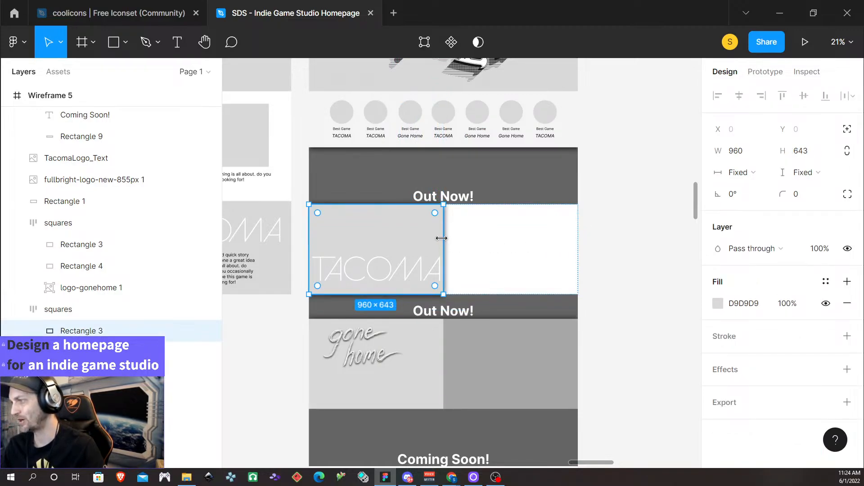
left_click_drag(443, 240, 577, 242)
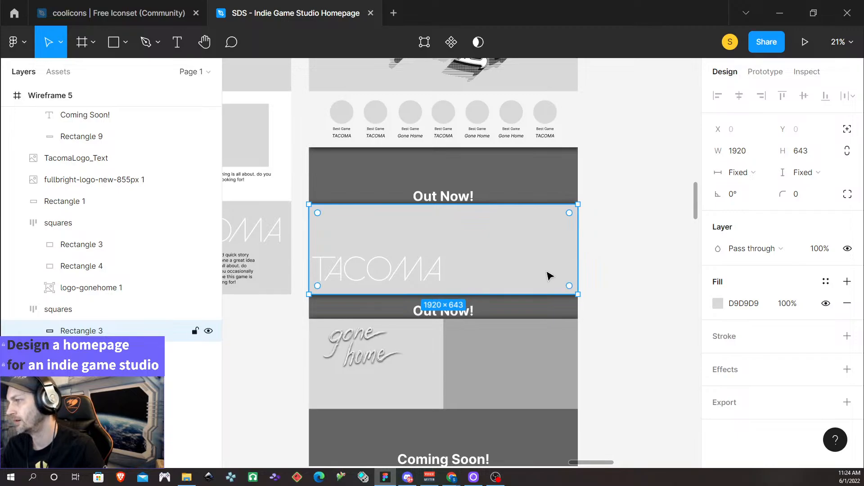
Delete the light rectangle behind the Gone Home logo and widen the darker one across the full lower row.
left_click(427, 347)
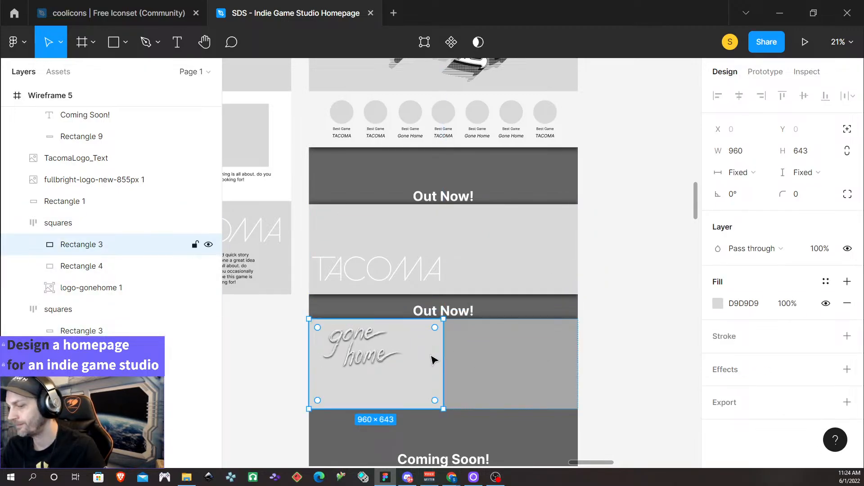
key("Delete")
left_click(443, 366)
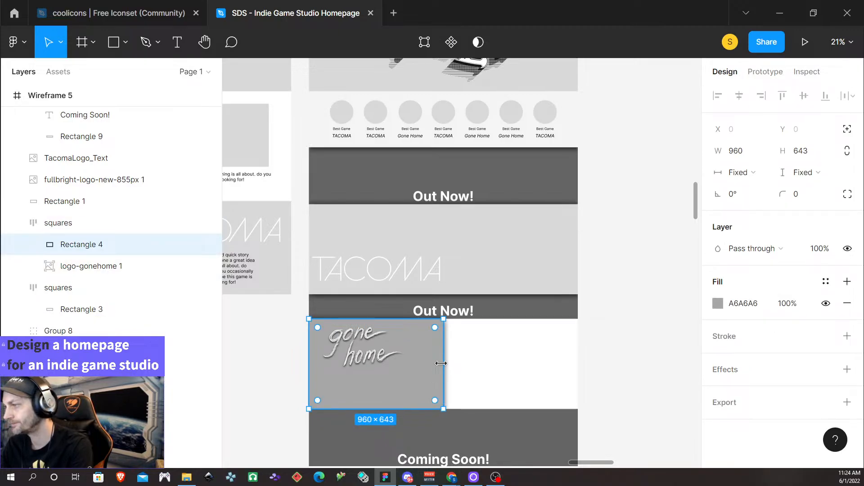
double_click(443, 366)
key("Escape")
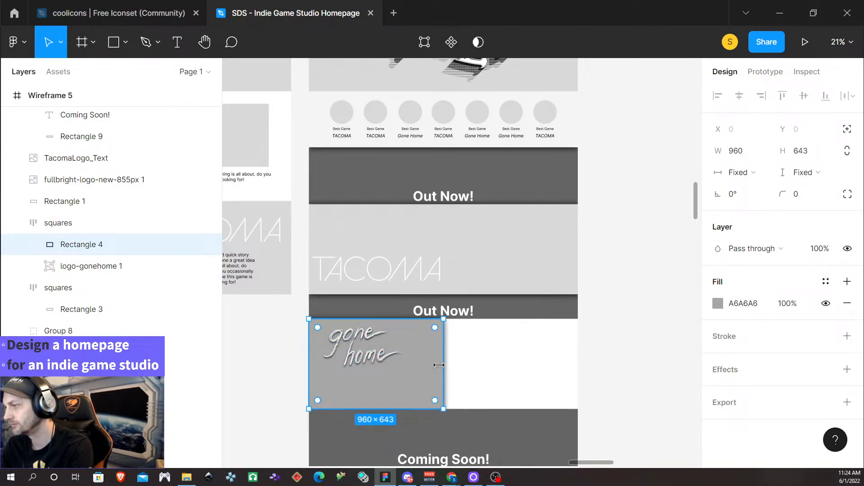
left_click_drag(445, 363, 578, 367)
Move the collapsed Coming Soon group down the Wireframe 5 layer order, below the first Out Now group.
scroll(590, 363, "down", 2)
left_click(578, 404)
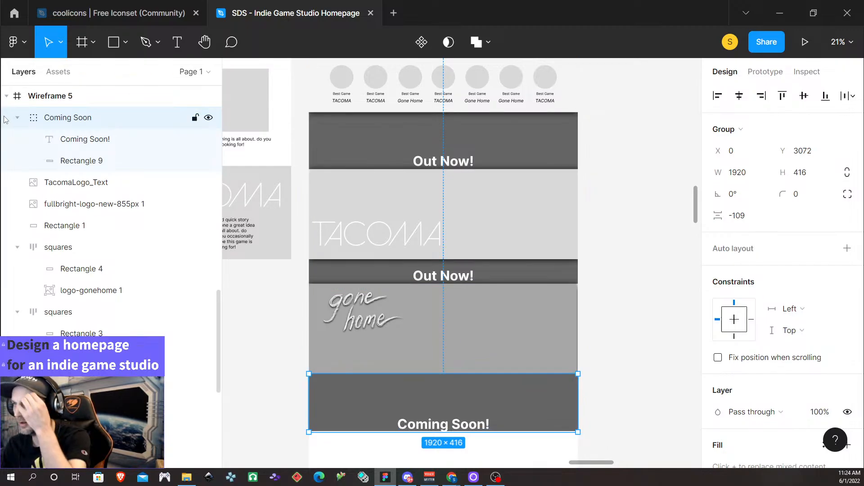
left_click(17, 118)
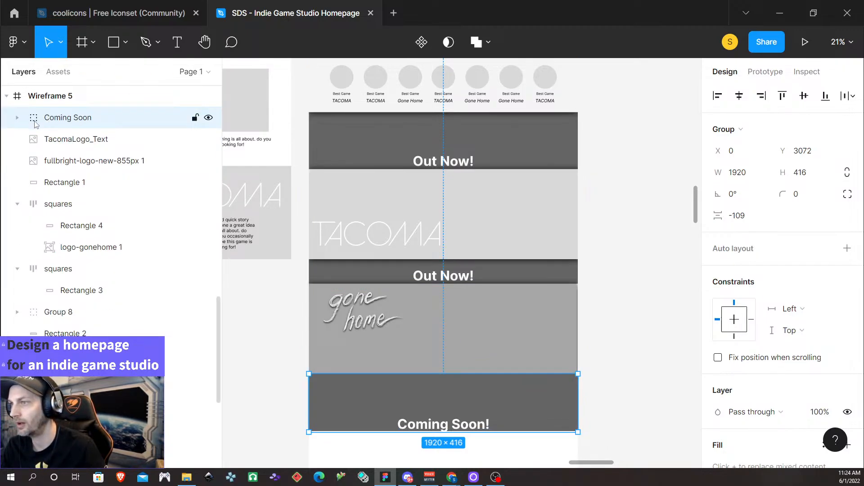
scroll(36, 125, "up", 3)
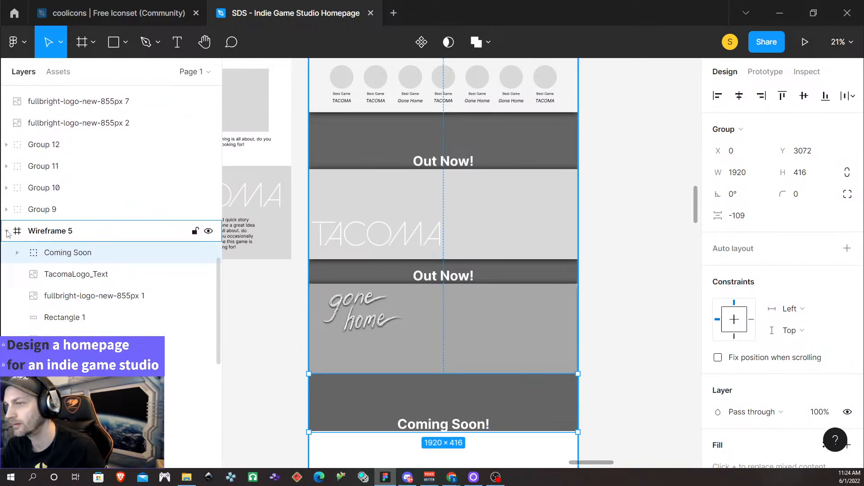
left_click_drag(85, 259, 98, 396)
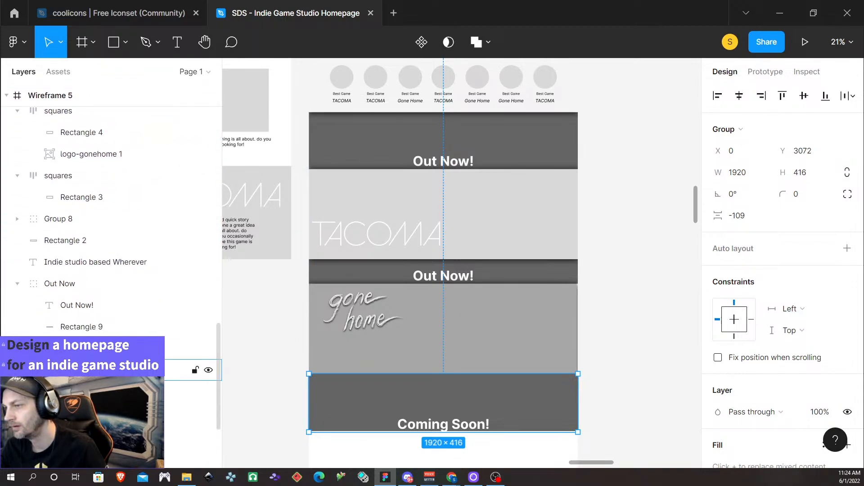
left_click(611, 363)
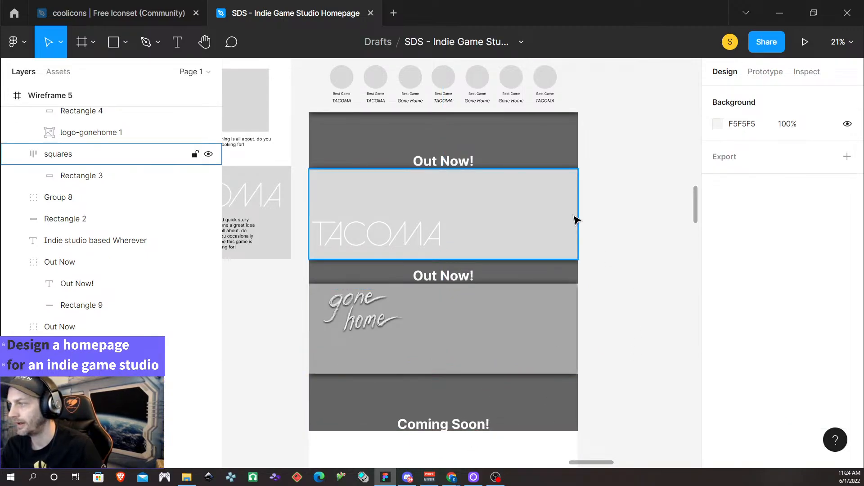
Duplicate the Gone Home squares row and place the copy directly beneath the Coming Soon! banner at X 0, Y 3481.
scroll(561, 228, "down", 1)
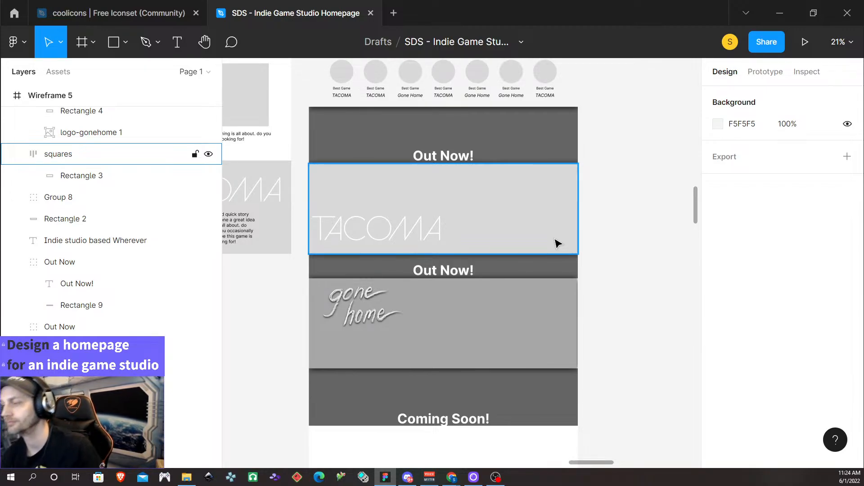
left_click(457, 320)
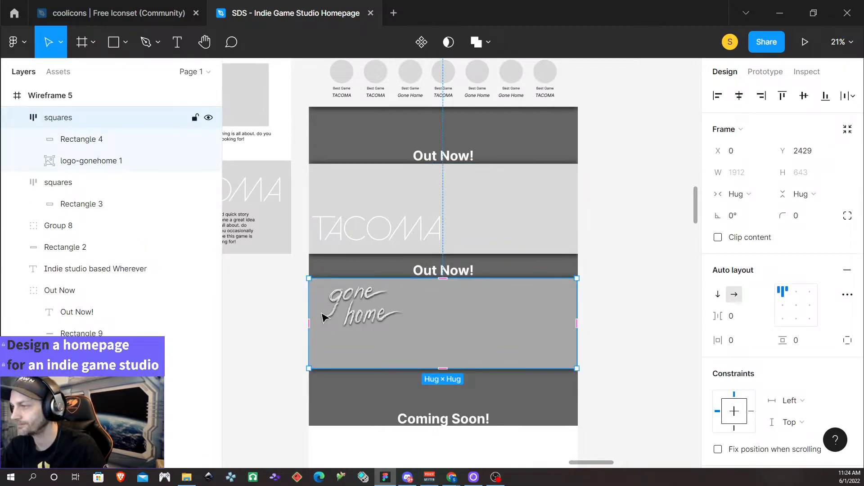
key("Escape")
double_click(363, 315)
left_click(485, 312)
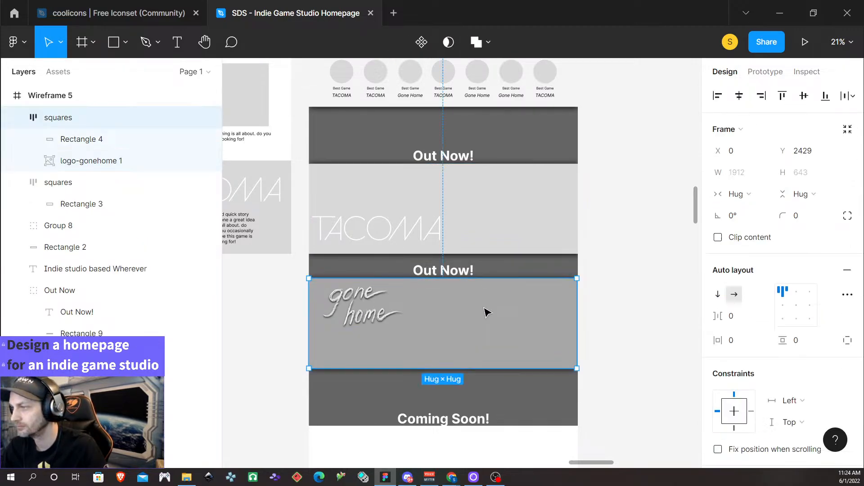
scroll(487, 312, "down", 1)
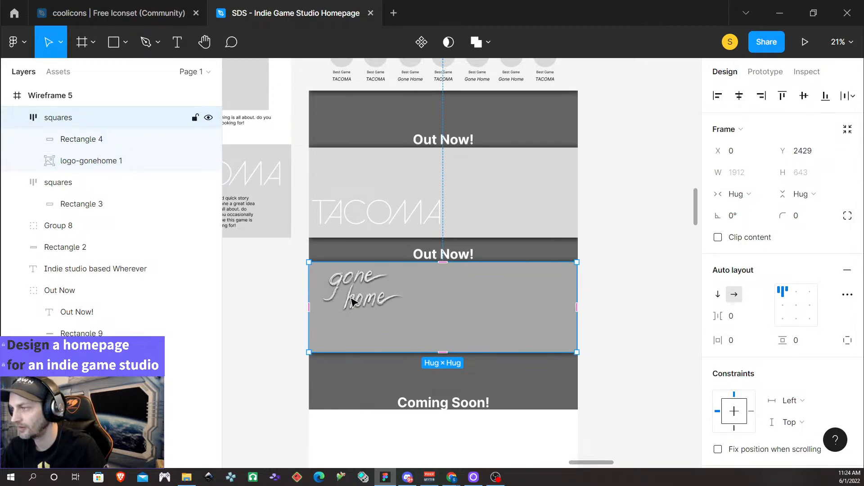
left_click(600, 299)
left_click(341, 293)
left_click(340, 295)
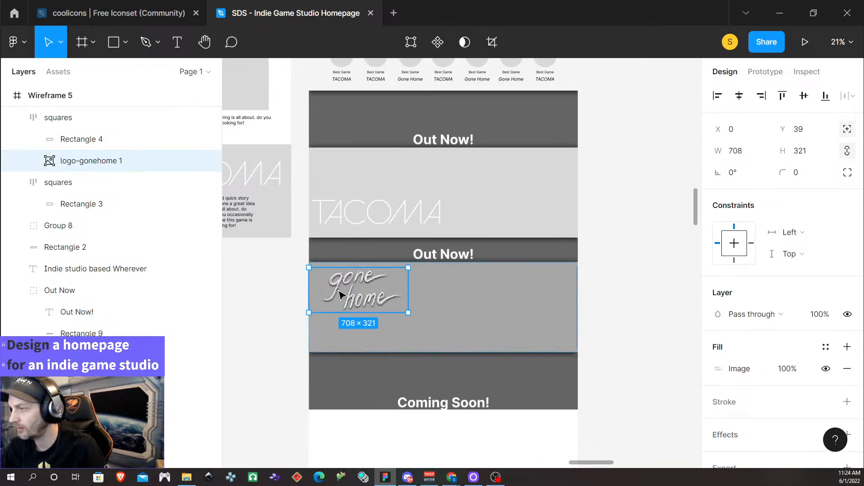
left_click(550, 302)
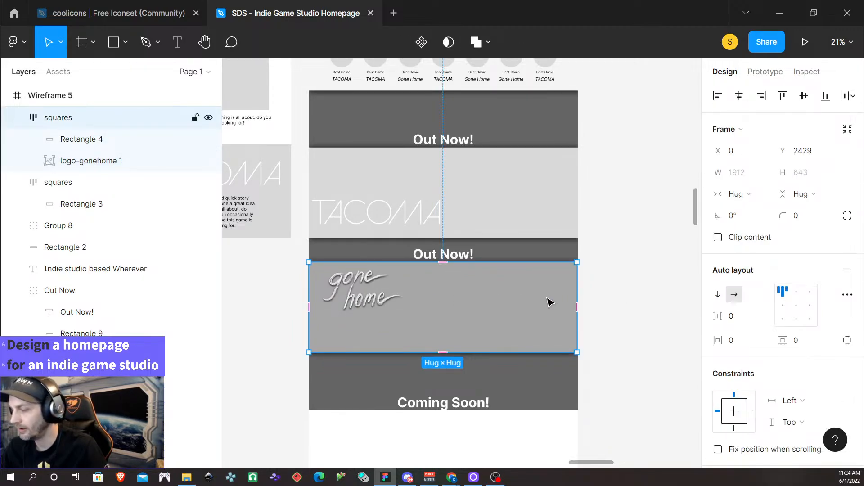
left_click_drag(550, 302, 546, 329)
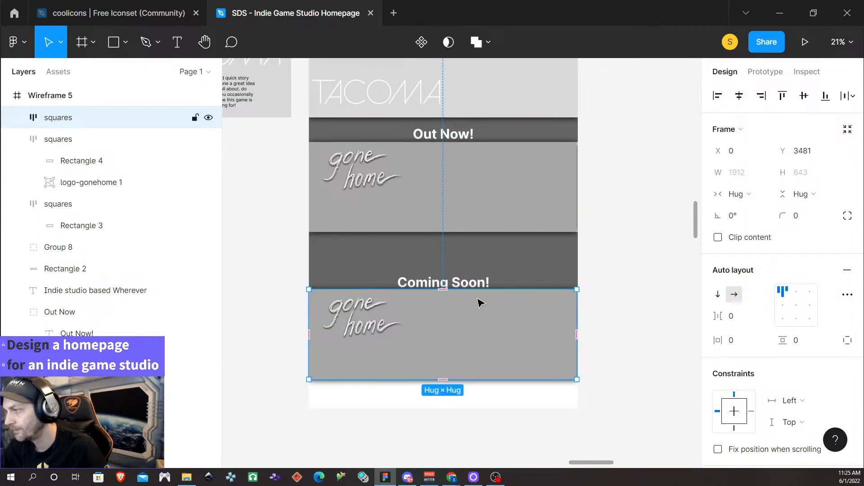
Nudge the Coming Soon! text up to Y 3365 in its banner and align the text vertically to the middle.
scroll(492, 290, "up", 5)
double_click(431, 202)
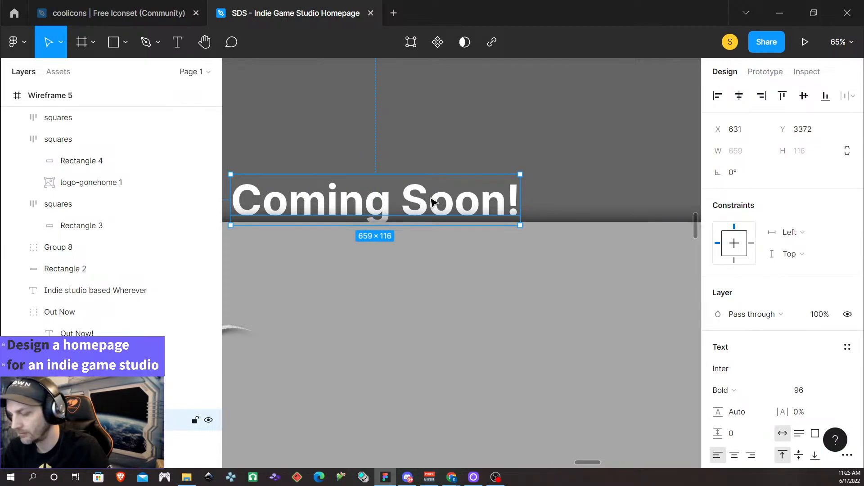
key("Up")
key("Up")
key("Up")
key("Up")
key("Up")
key("Up")
key("Up")
key("Up")
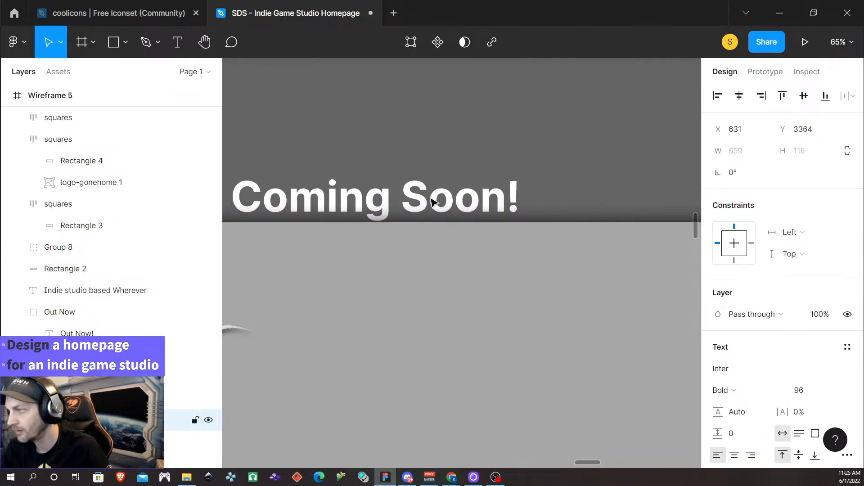
key("Down")
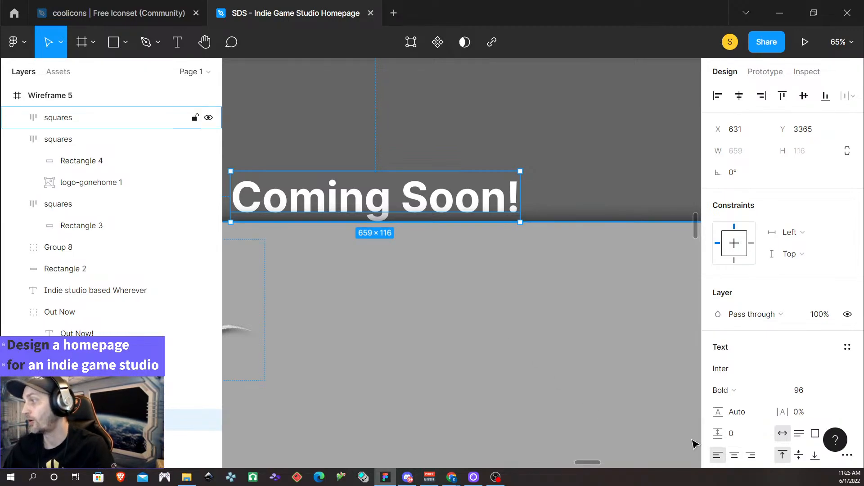
left_click(803, 455)
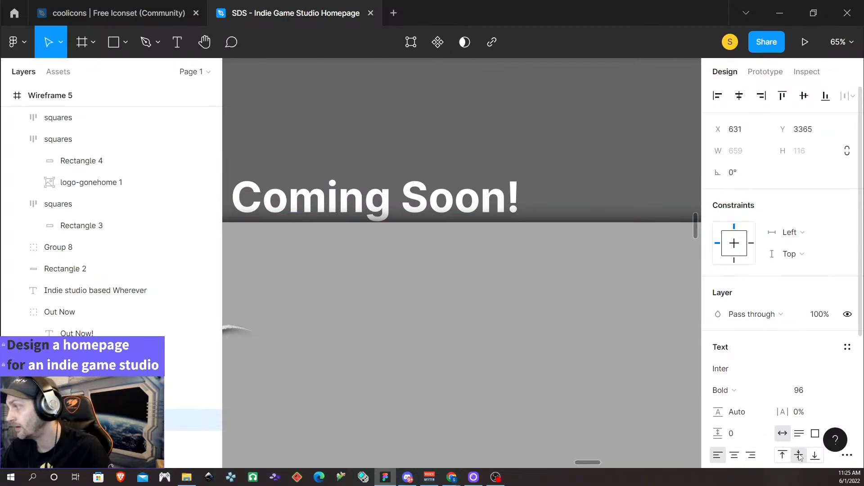
Delete the Gone Home logo from the duplicated squares row beneath the Coming Soon! banner.
left_click(459, 332)
scroll(459, 338, "down", 5)
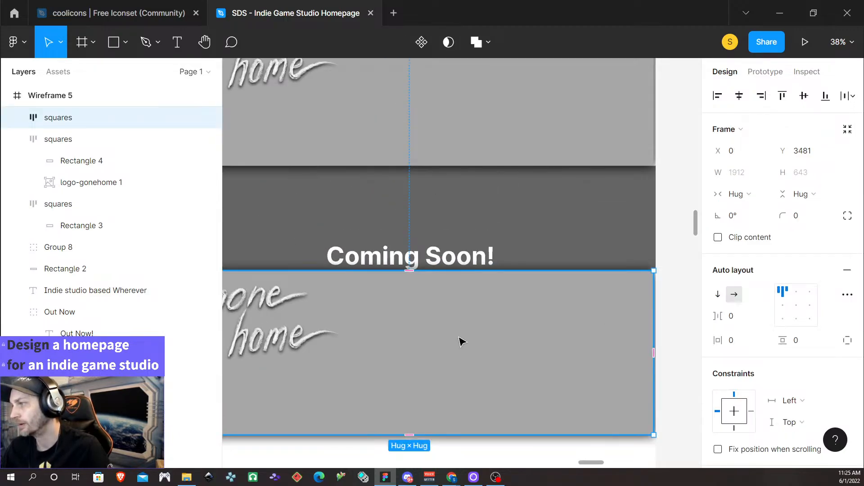
scroll(461, 343, "down", 5)
scroll(455, 347, "right", 1)
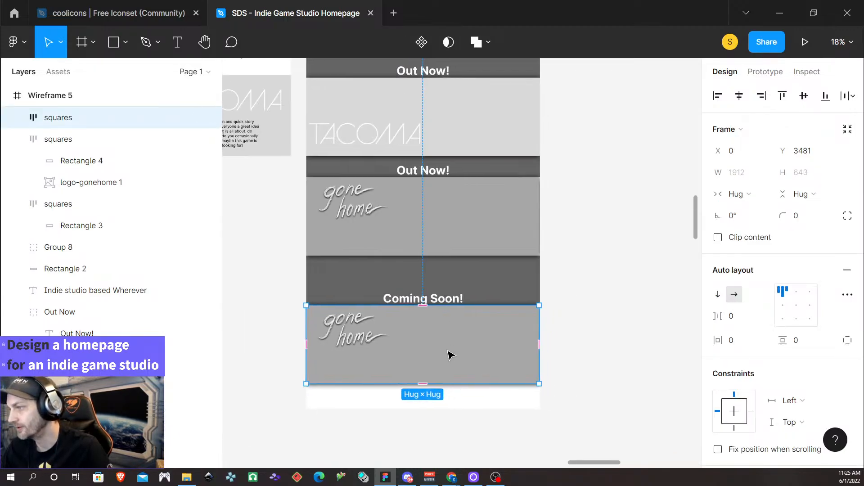
double_click(339, 333)
key("Delete")
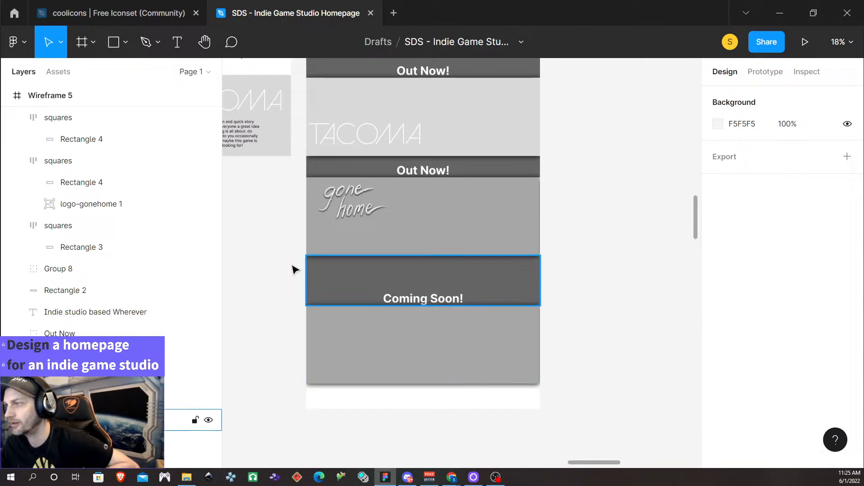
Try to add a text label inside the empty squares row beneath the Coming Soon! banner.
left_click(169, 40)
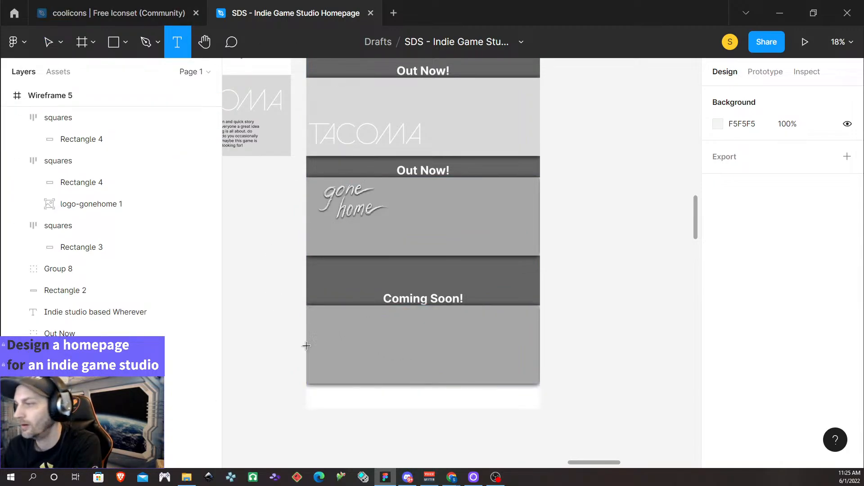
mouse_move(452, 477)
left_click(487, 441)
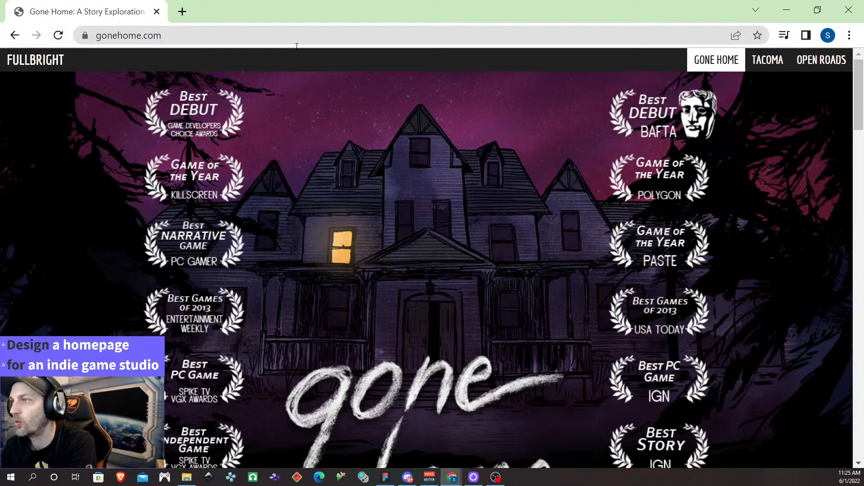
left_click(787, 10)
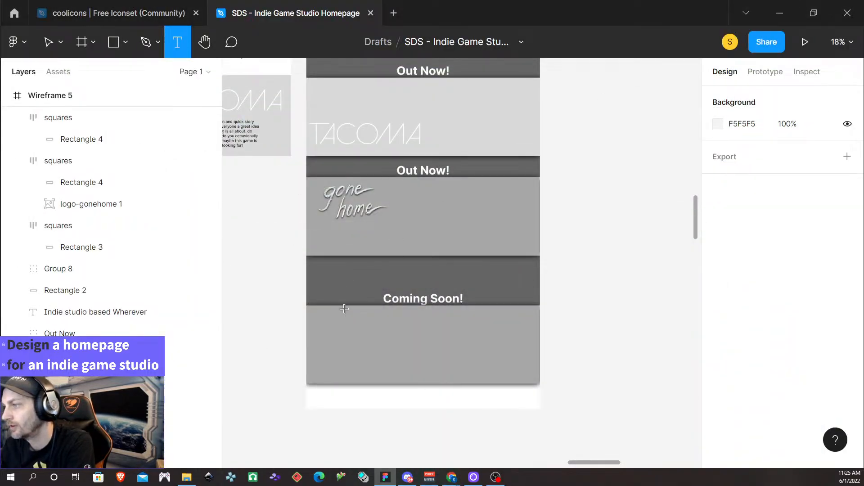
left_click(350, 333)
type("O")
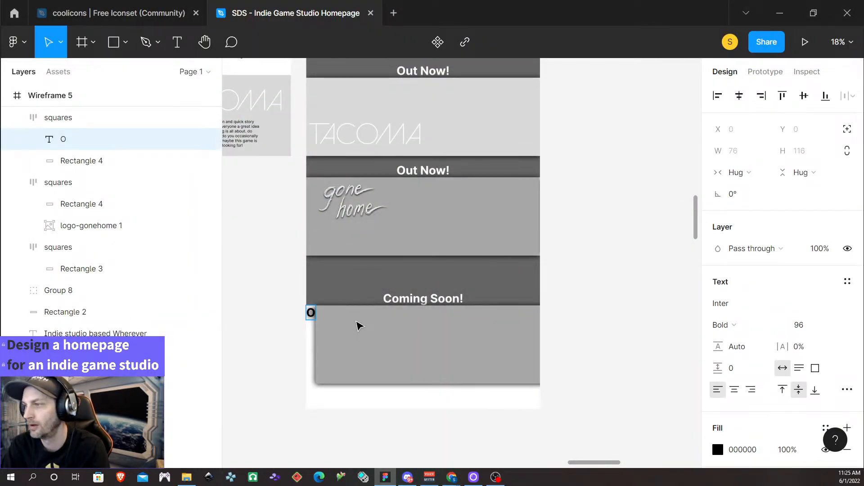
key("BackSpace")
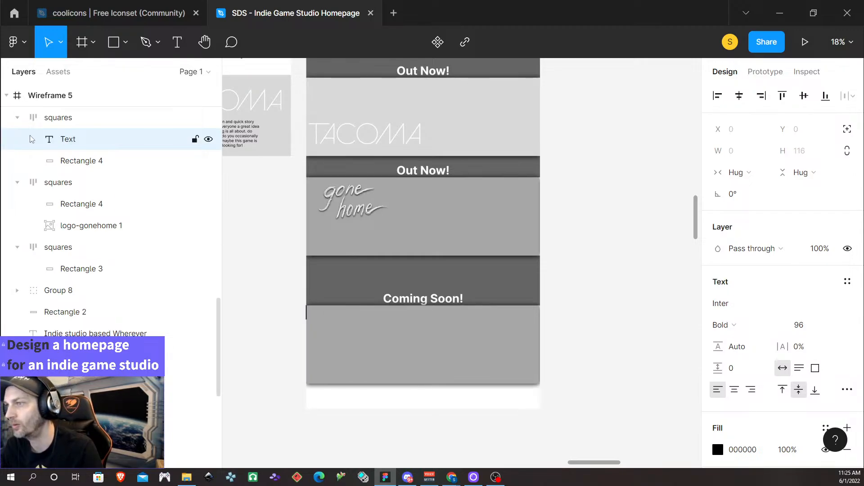
left_click(71, 120)
right_click(68, 116)
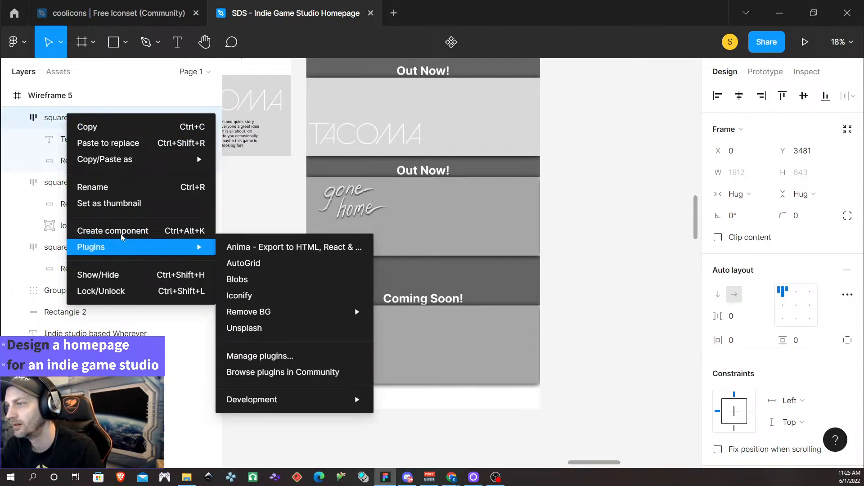
mouse_move(130, 158)
left_click(53, 117)
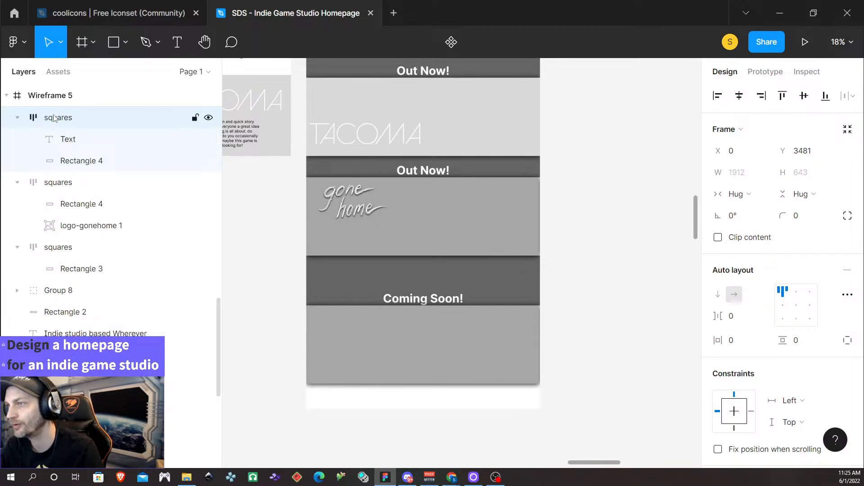
right_click(54, 118)
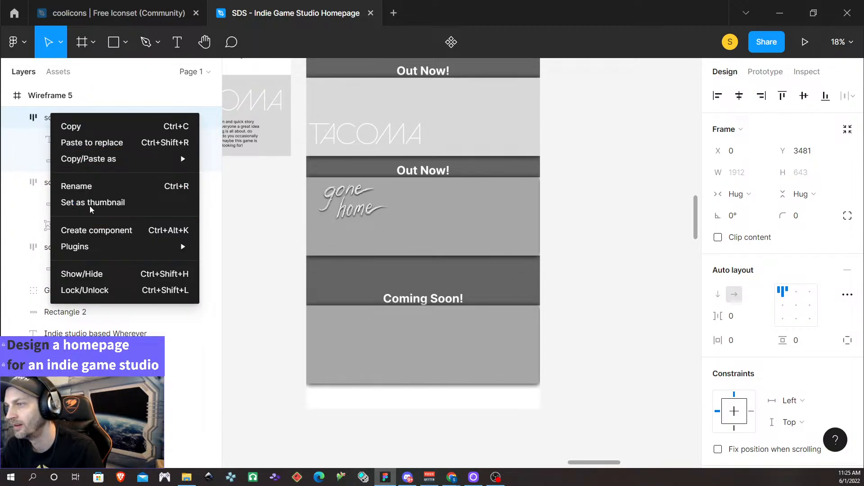
left_click(47, 106)
left_click(68, 139)
left_click(57, 118)
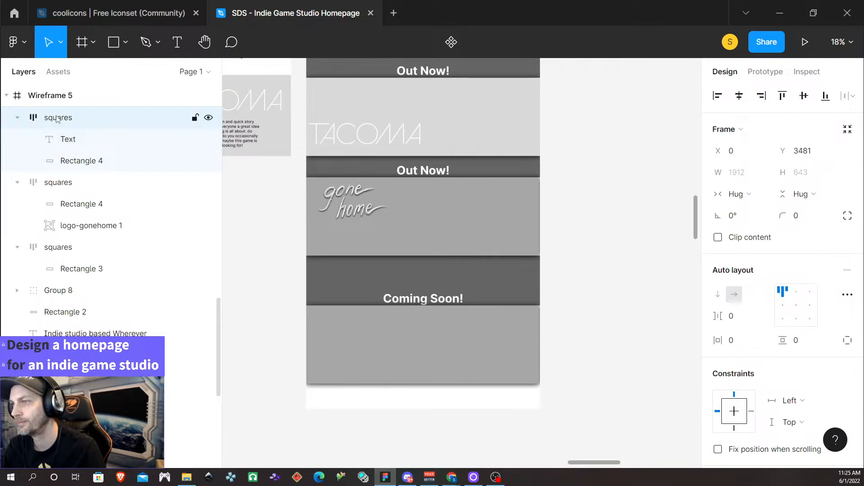
right_click(57, 117)
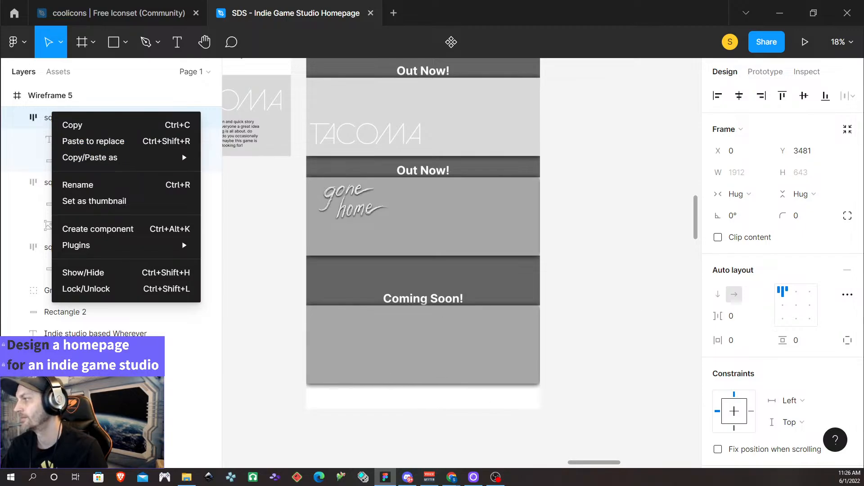
key("Escape")
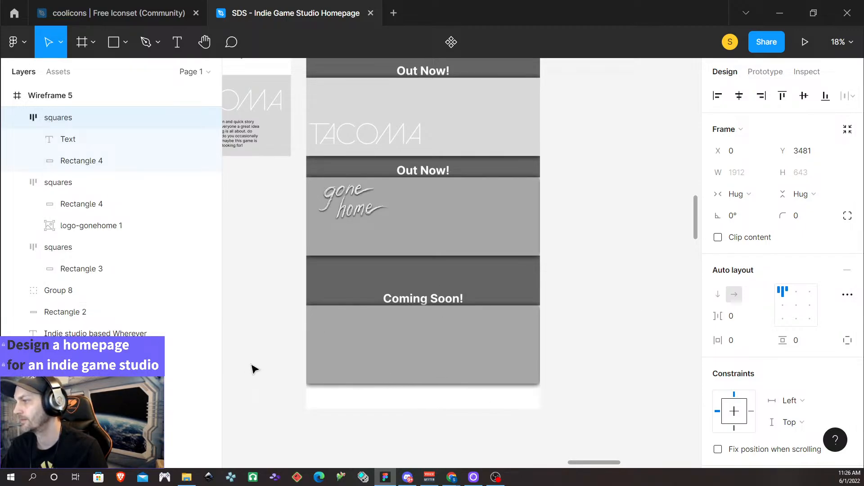
scroll(234, 258, "down", 3)
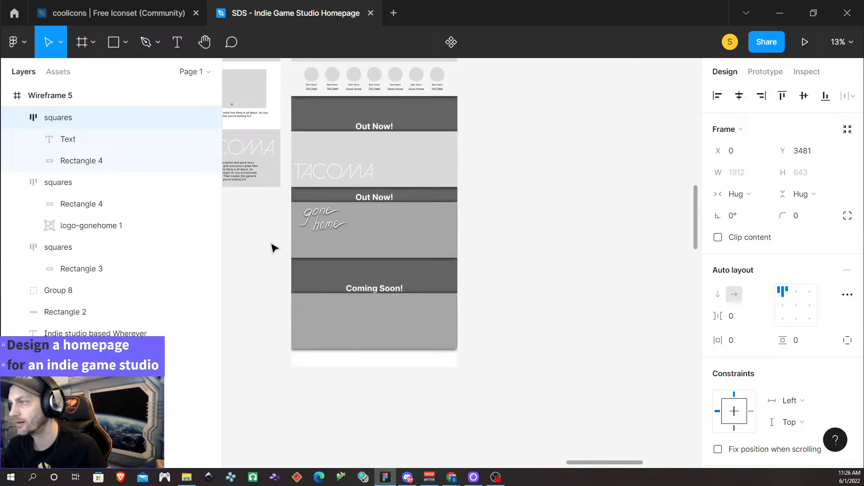
double_click(66, 127)
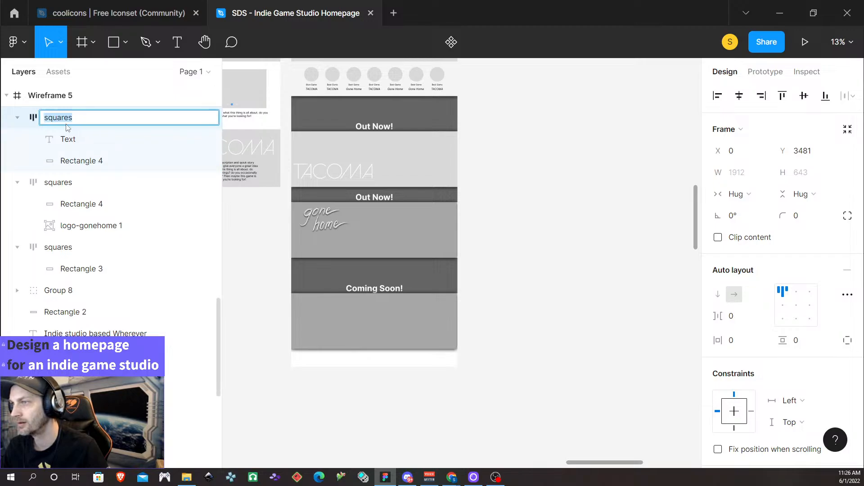
Remove auto layout from the empty squares row beneath the Coming Soon! banner.
left_click(17, 118)
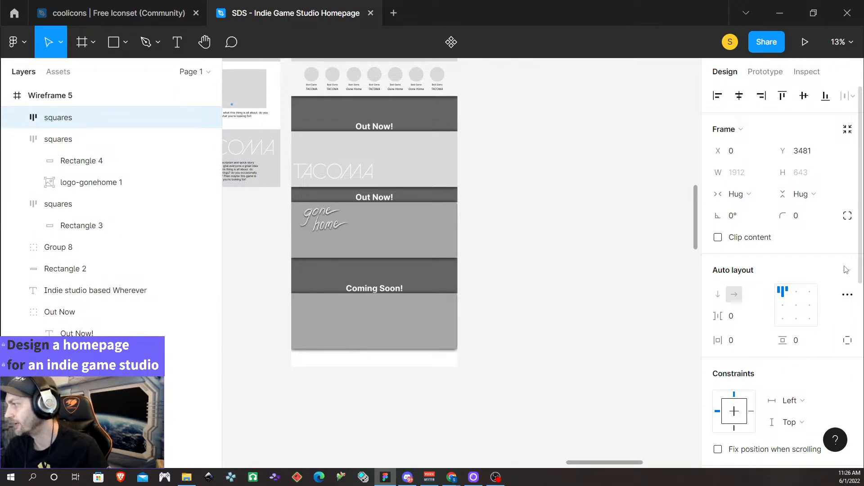
left_click(374, 288)
left_click(396, 332)
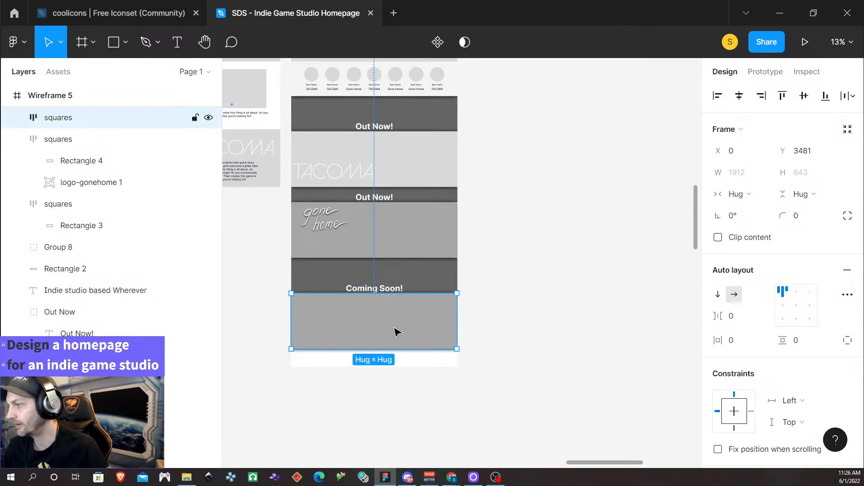
left_click(848, 274)
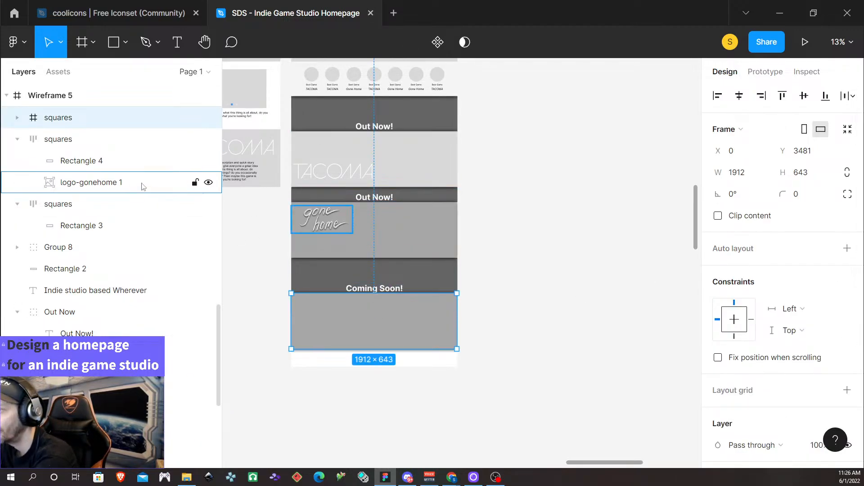
Add the text "Open Roads" on two lines inside the empty squares row beneath the Coming Soon! banner.
left_click(17, 117)
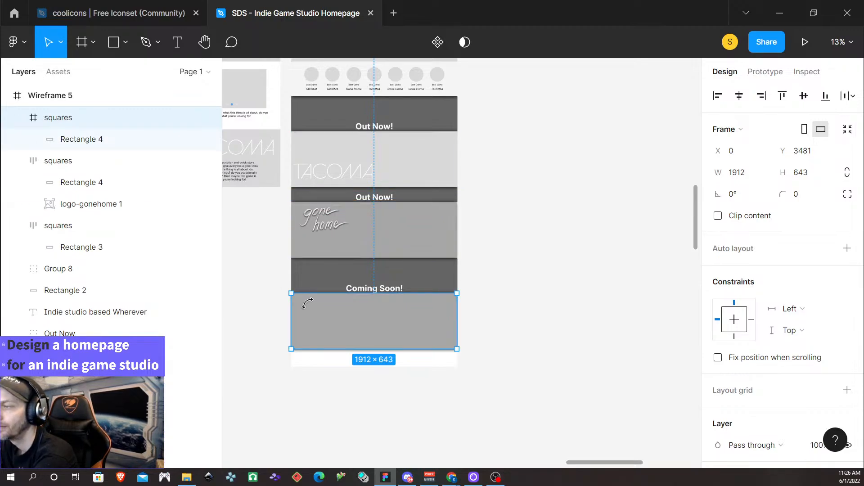
left_click(177, 42)
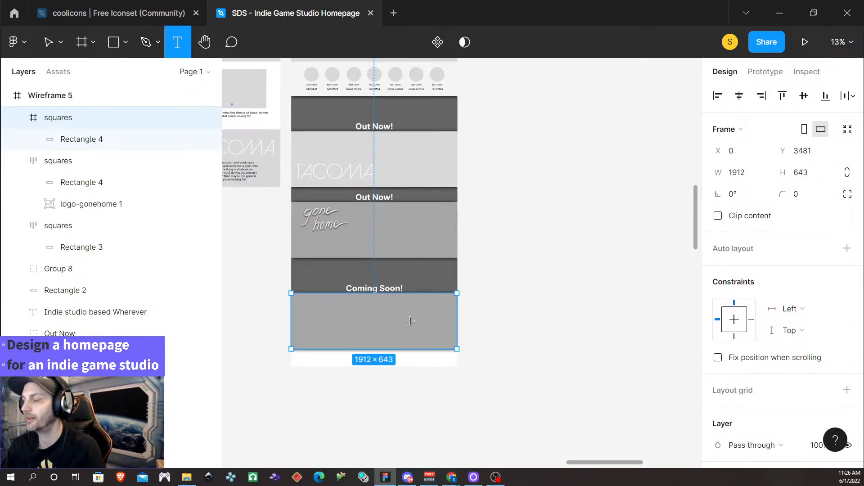
left_click(317, 308)
type("O")
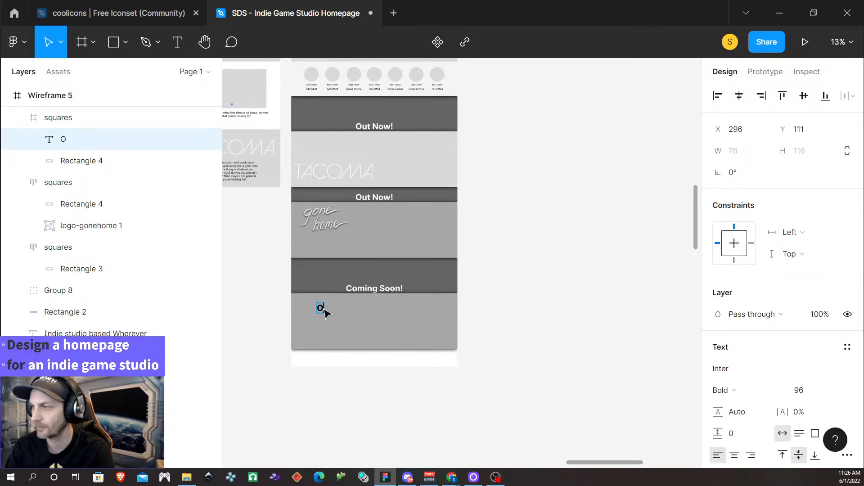
type("pen R")
key("BackSpace")
key("BackSpace")
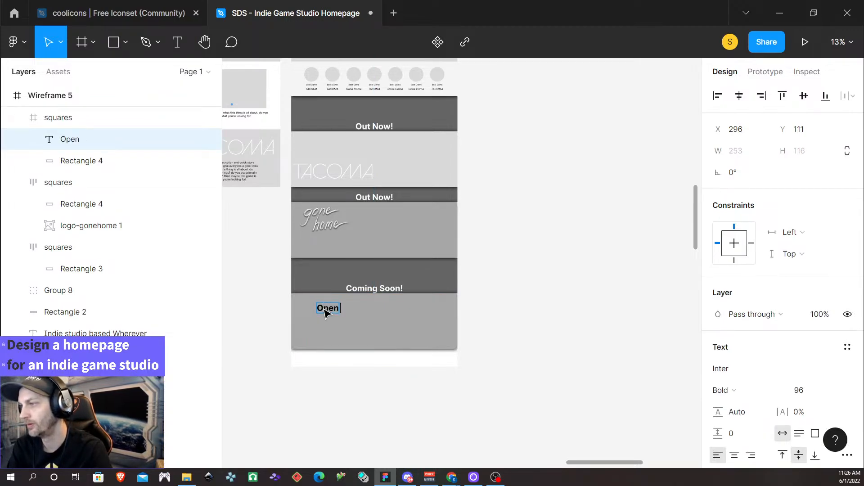
key("Return")
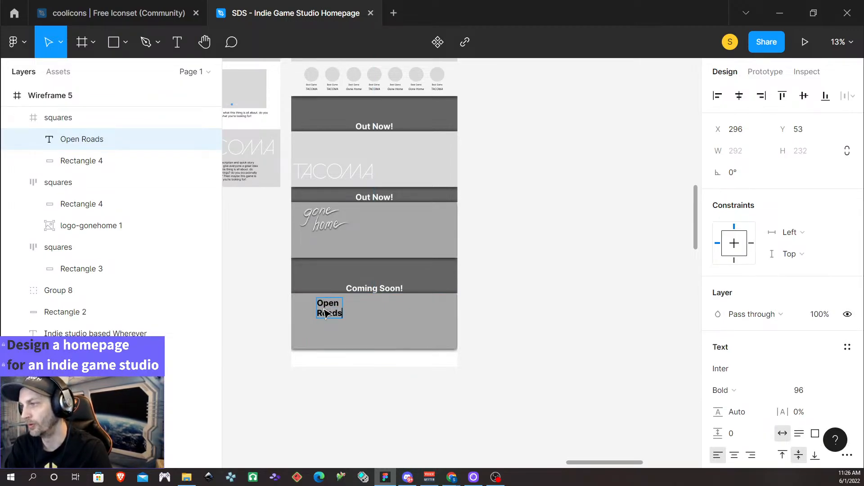
Set the Open Roads text to size 128 and move it to about X 117, Y 100 within its row.
double_click(322, 313)
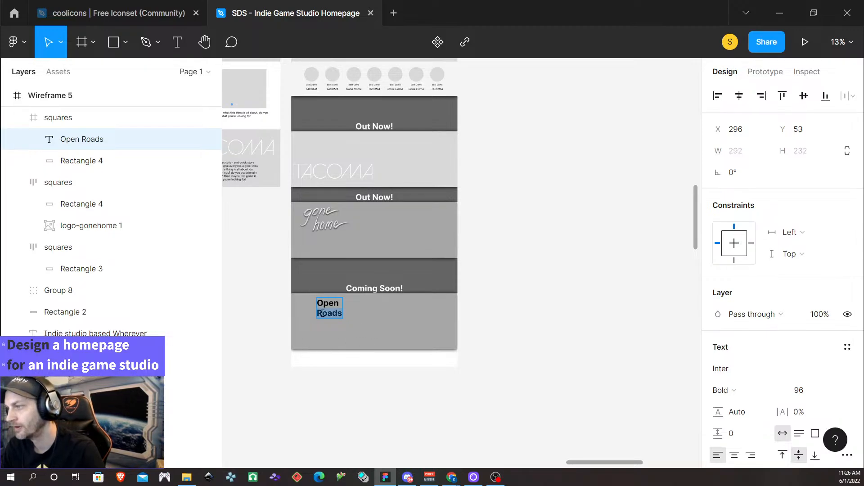
double_click(323, 313)
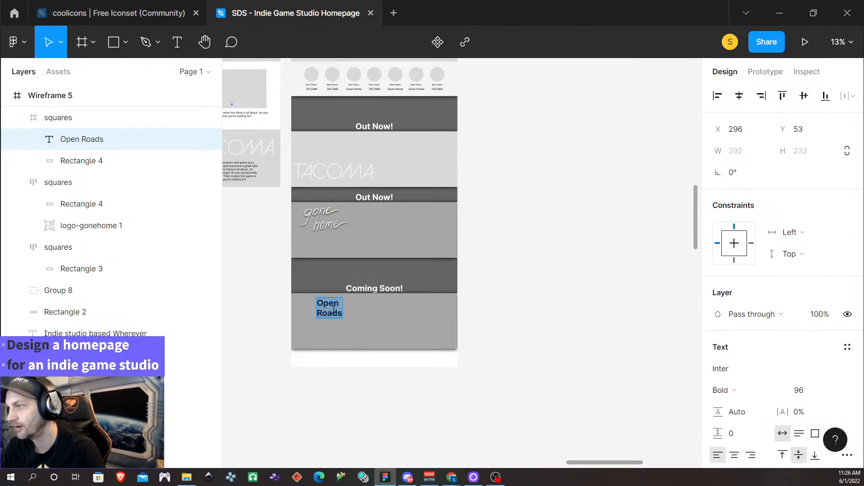
left_click(803, 390)
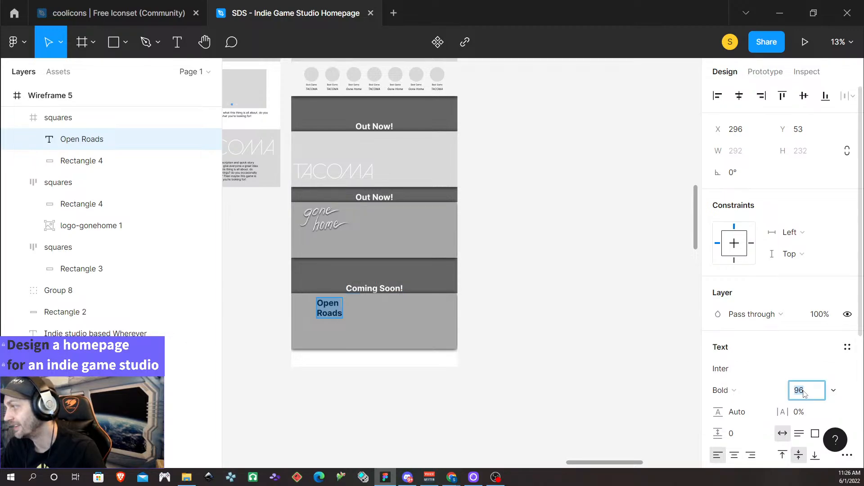
type("128")
key("Return")
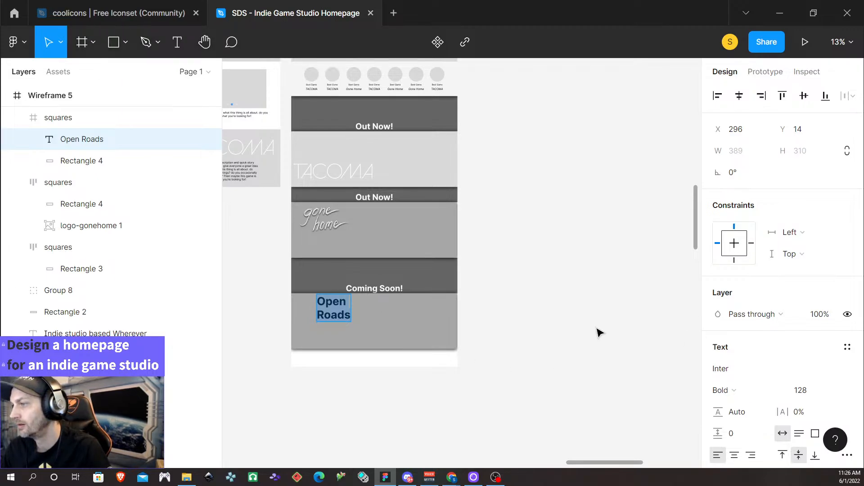
key("Escape")
left_click_drag(335, 314, 319, 324)
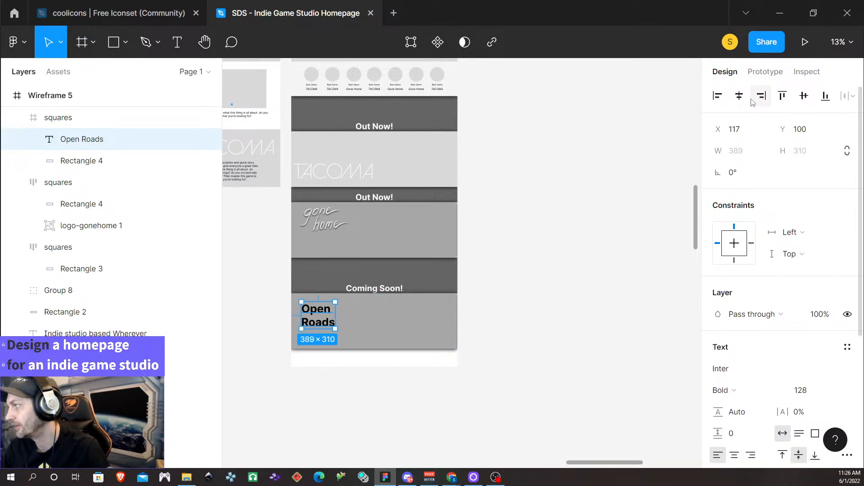
Rotate the Open Roads text to 13°.
left_click(733, 178)
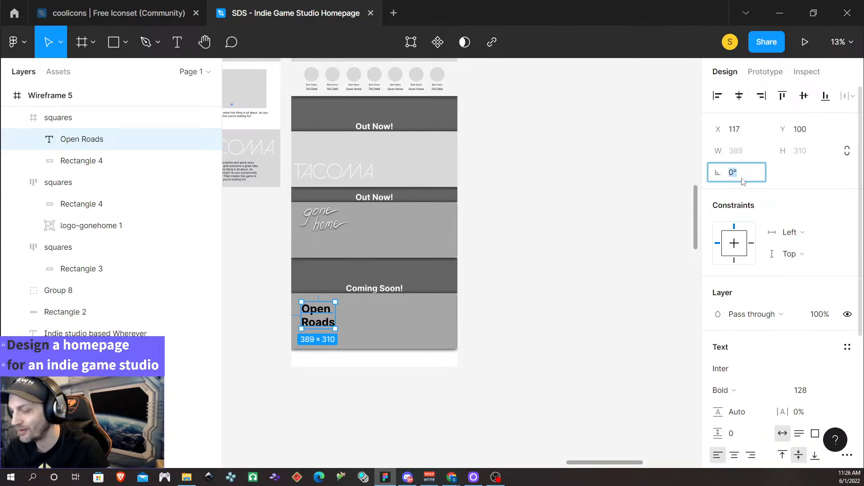
key("Up")
key("Up")
key("Up")
key("Up")
key("Up")
key("Up")
key("Up")
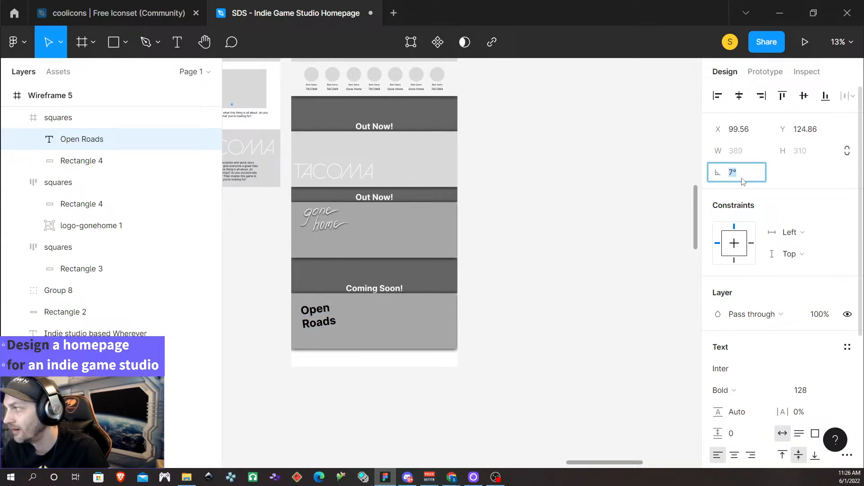
key("Up")
key("Up")
key("Up")
key("Up")
key("Up")
key("Up")
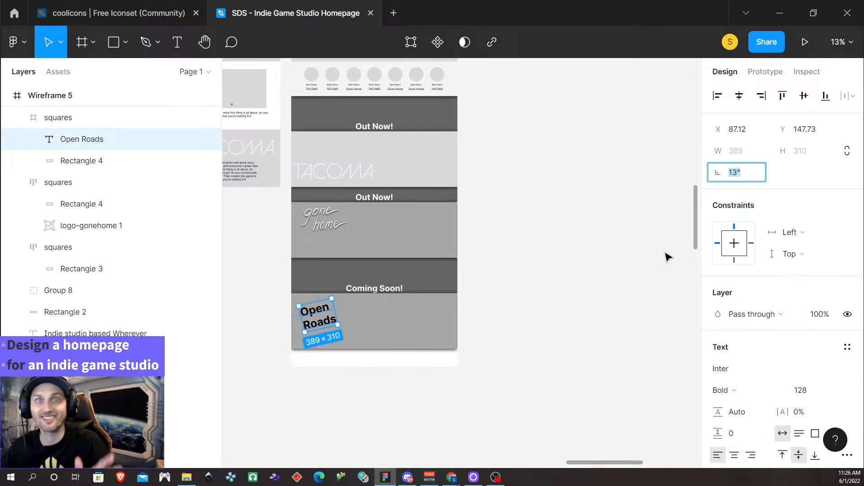
left_click(594, 365)
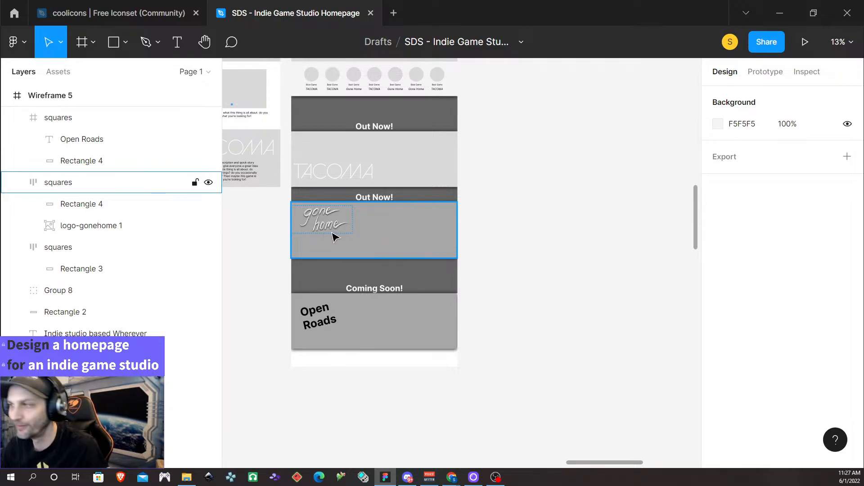
Review Wireframe 5 against the earlier wireframes and the reference game pages on the canvas.
scroll(333, 237, "up", 5)
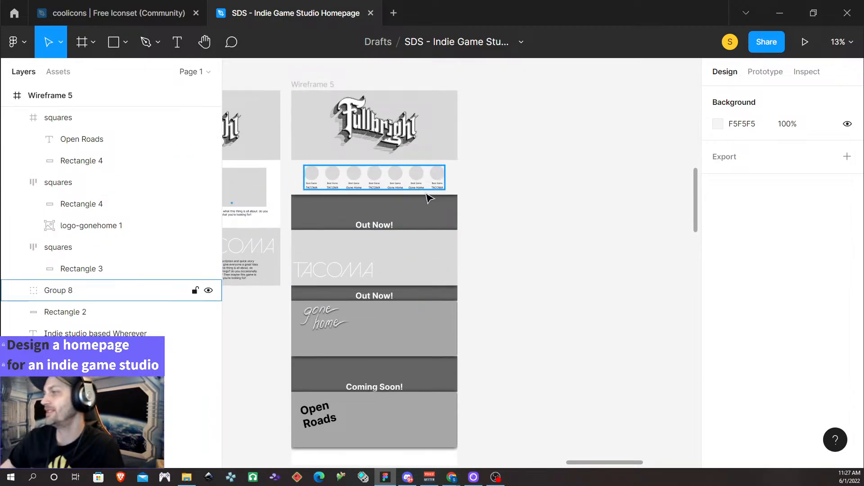
scroll(462, 253, "down", 1)
scroll(464, 297, "left", 3)
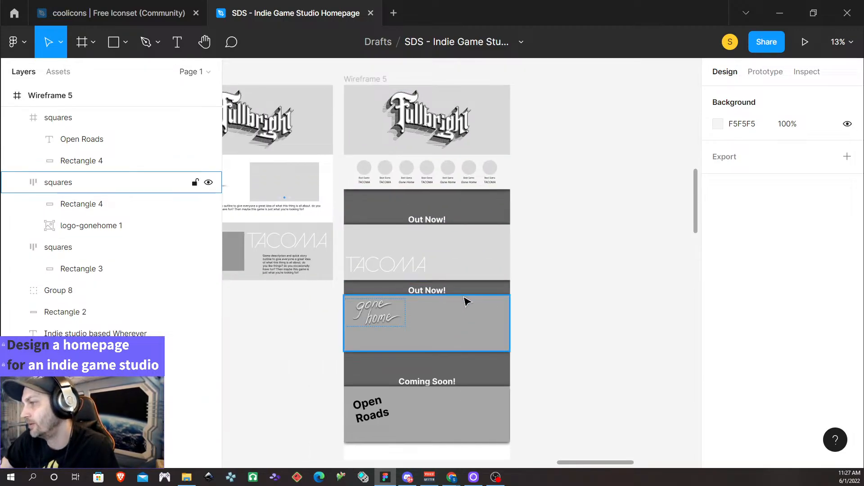
scroll(463, 299, "left", 10)
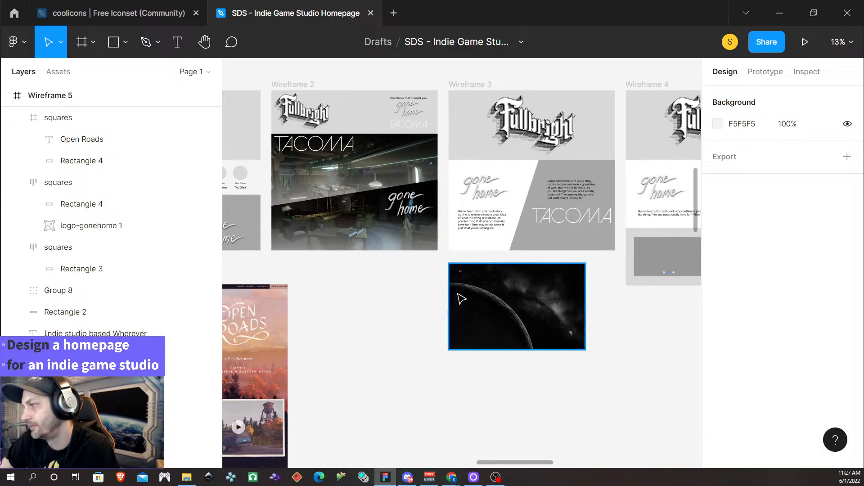
scroll(461, 298, "left", 12)
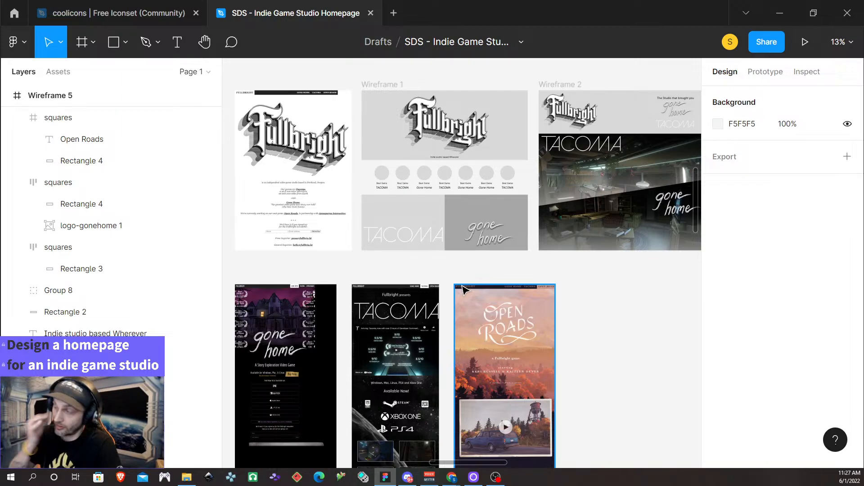
scroll(540, 219, "right", 10)
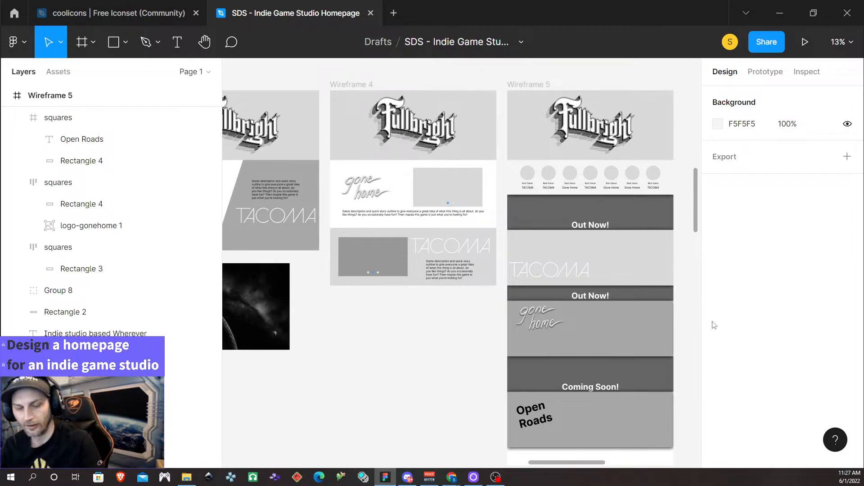
Duplicate the Wireframe 5 frame and place the copy beside it at about X 11329, Y 685.
scroll(566, 256, "down", 5)
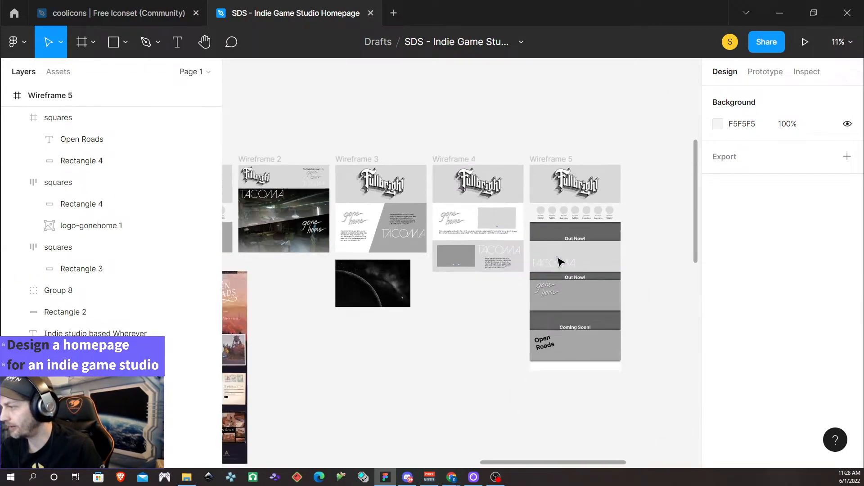
scroll(599, 287, "right", 4)
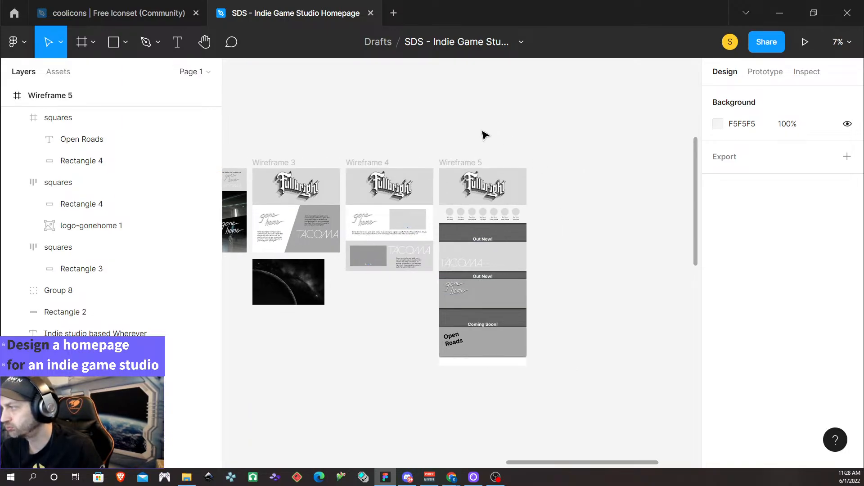
left_click(460, 165)
left_click(460, 165)
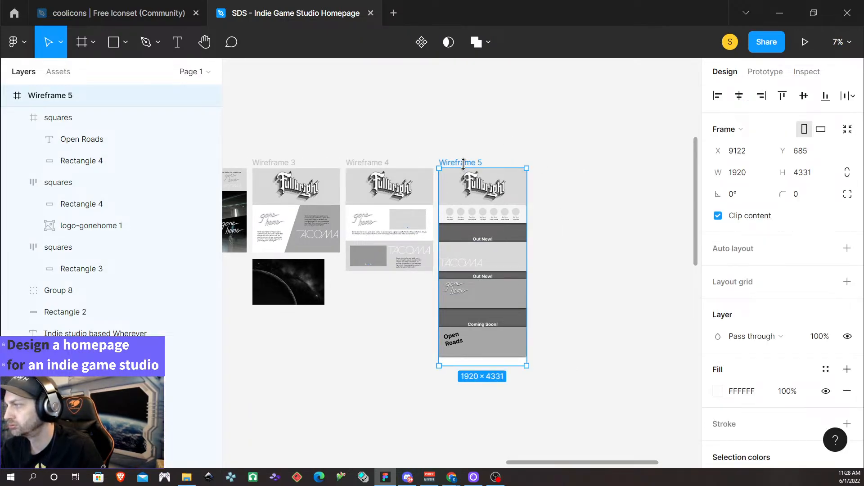
left_click_drag(466, 167, 560, 164)
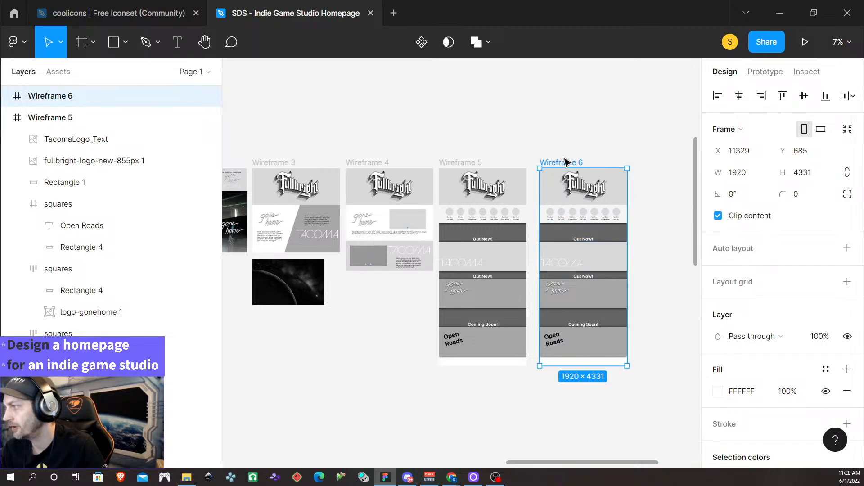
Hide the dark background rectangles of both Out Now banners in Wireframe 6.
scroll(625, 289, "left", 1)
scroll(628, 289, "right", 2)
scroll(565, 273, "up", 1)
scroll(568, 278, "up", 3)
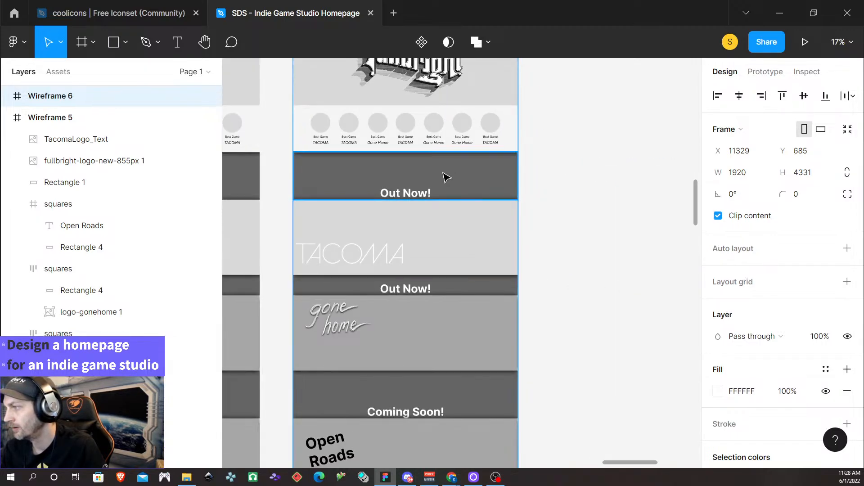
left_click(472, 172)
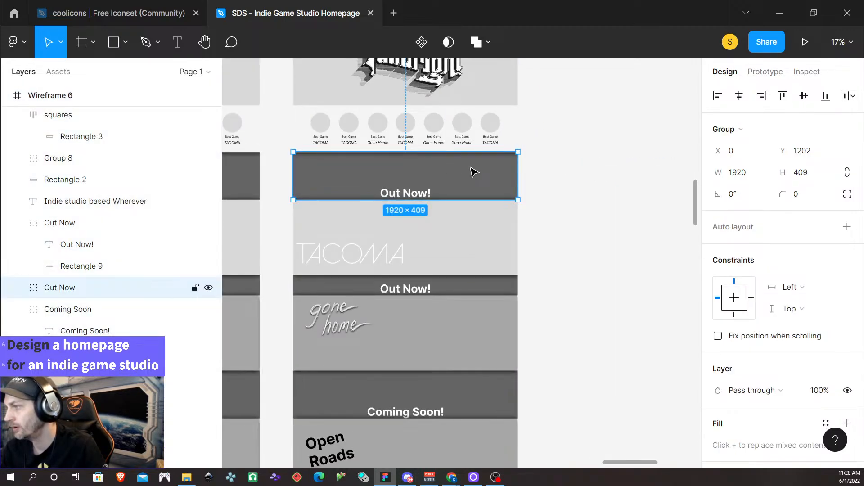
left_click(17, 287)
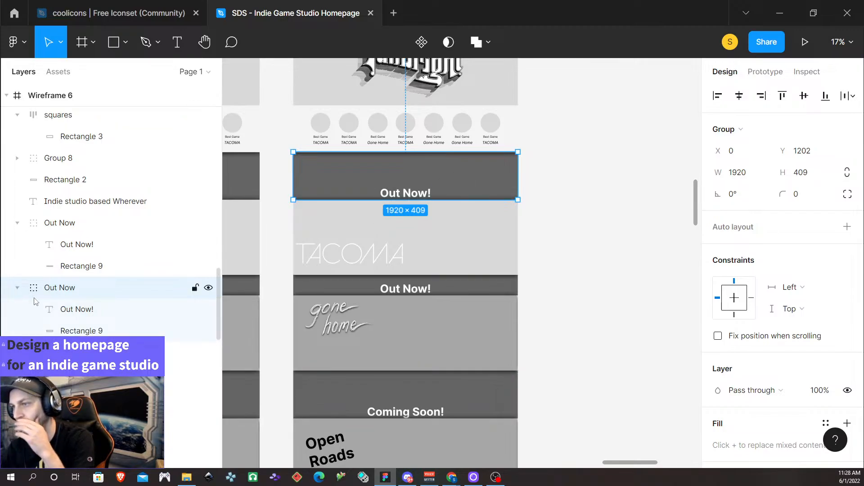
left_click(209, 332)
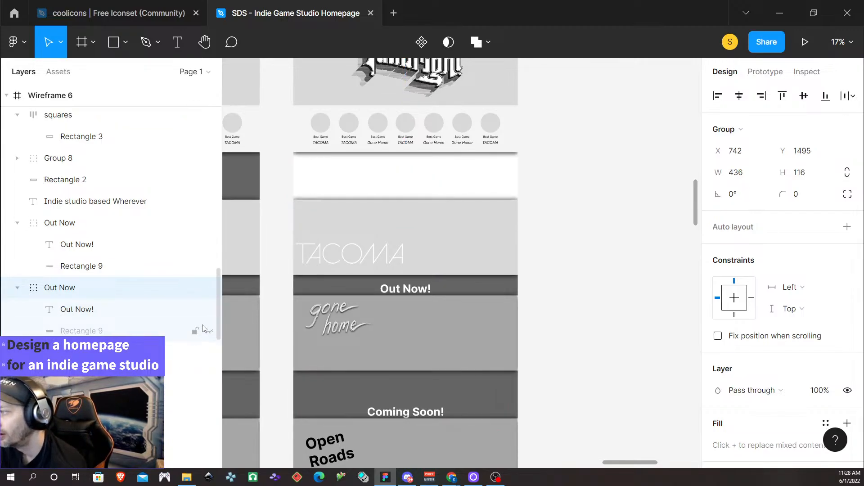
left_click(321, 283)
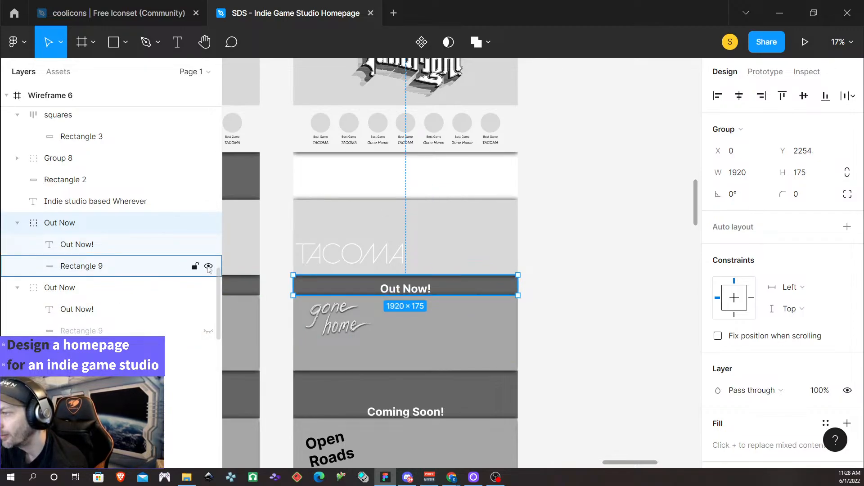
left_click(209, 266)
Hide the entire Coming Soon banner group above the Open Roads section in Wireframe 6.
left_click(311, 396)
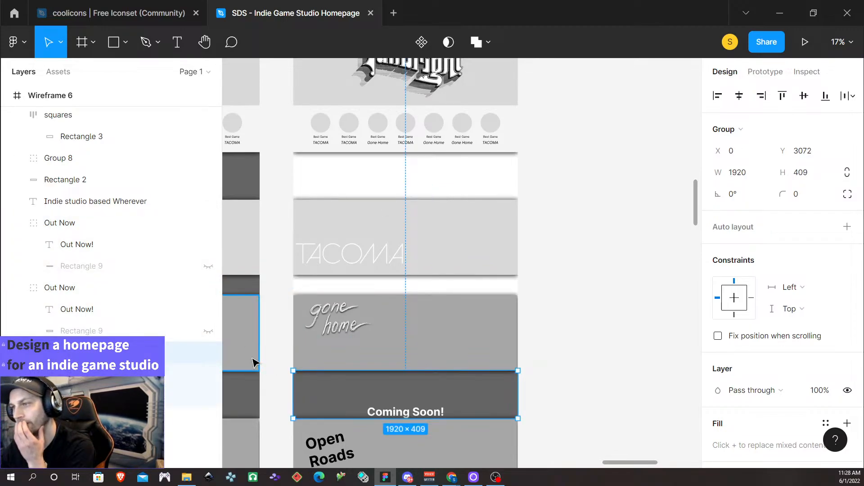
left_click(208, 353)
scroll(487, 342, "down", 3)
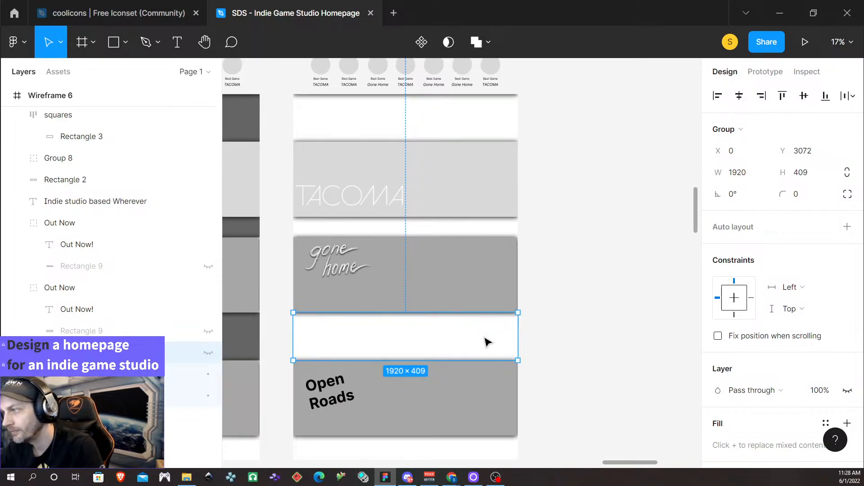
Shorten the Wireframe 6 frame to a height of 4124 so it ends at the Open Roads section's lower edge.
scroll(483, 335, "up", 6)
scroll(481, 322, "down", 5)
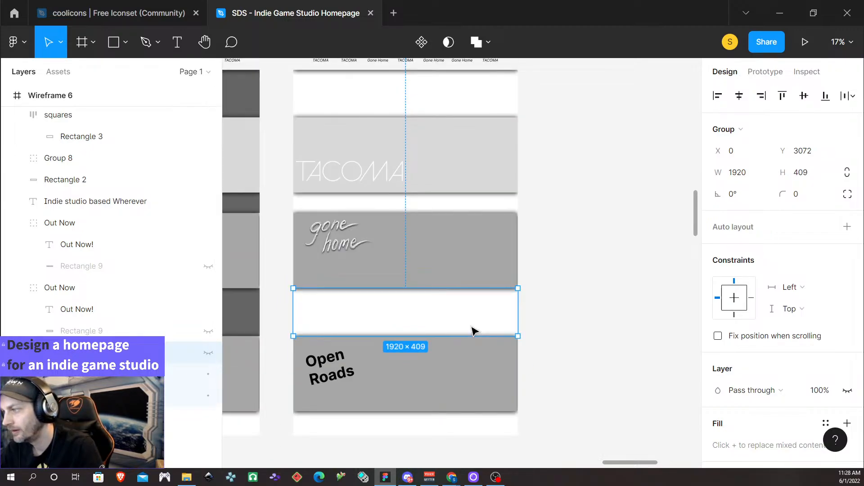
scroll(466, 326, "up", 1)
scroll(348, 139, "up", 3)
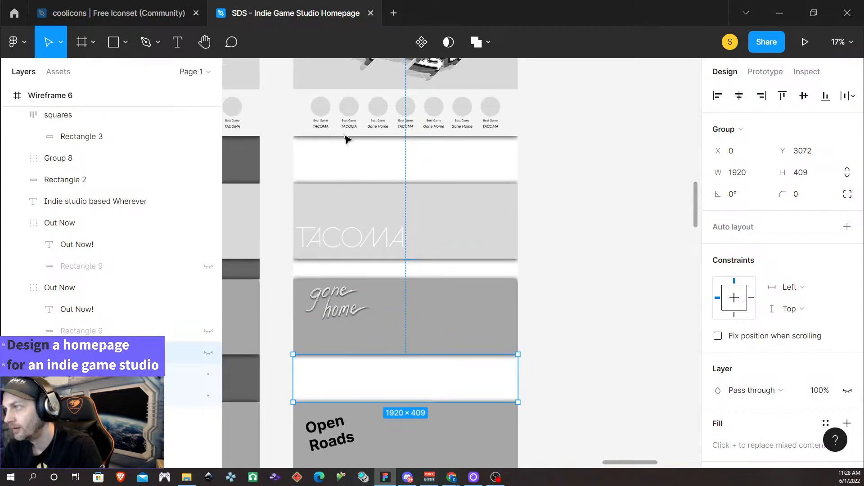
left_click(317, 68)
scroll(367, 201, "down", 3)
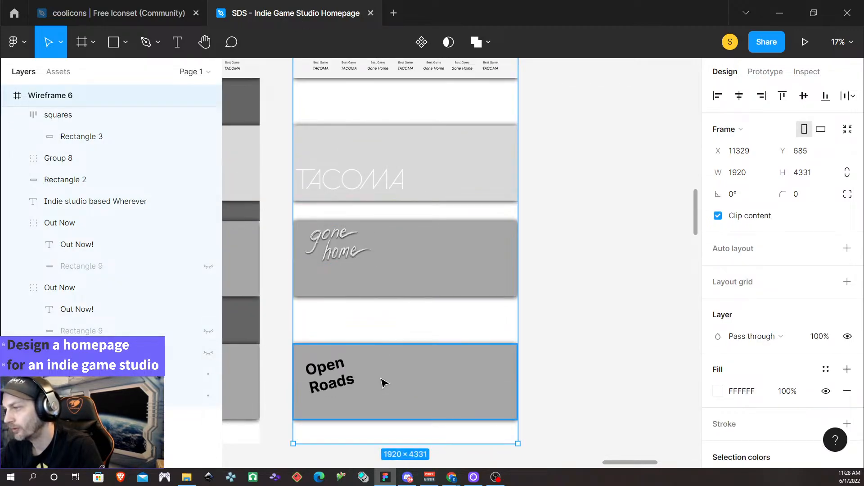
left_click_drag(391, 442, 395, 421)
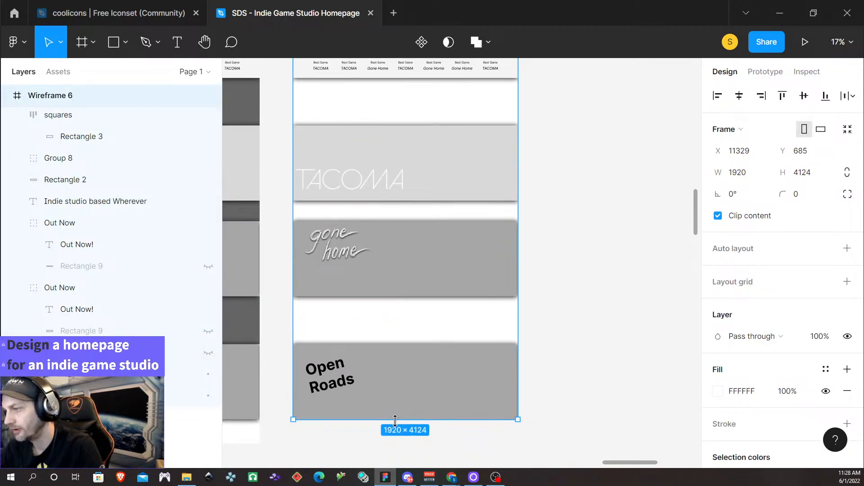
left_click(628, 302)
scroll(452, 166, "up", 5)
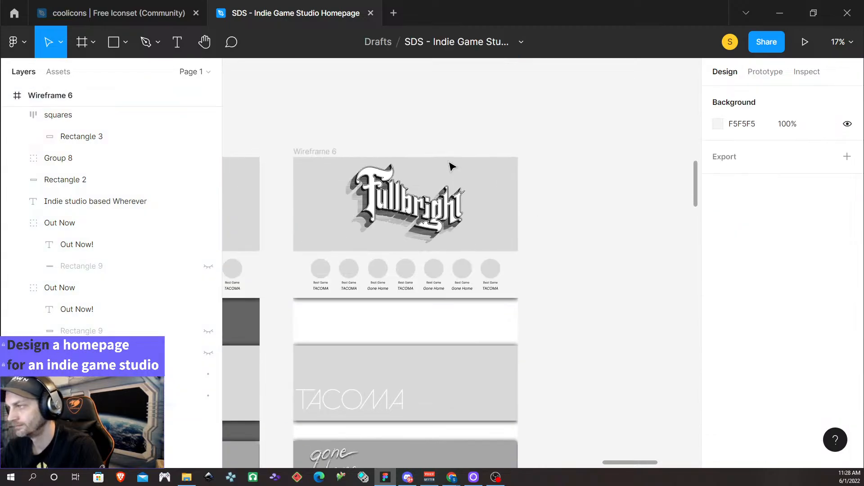
Switch the Wireframe 6 frame's background fill type to Image.
left_click(302, 151)
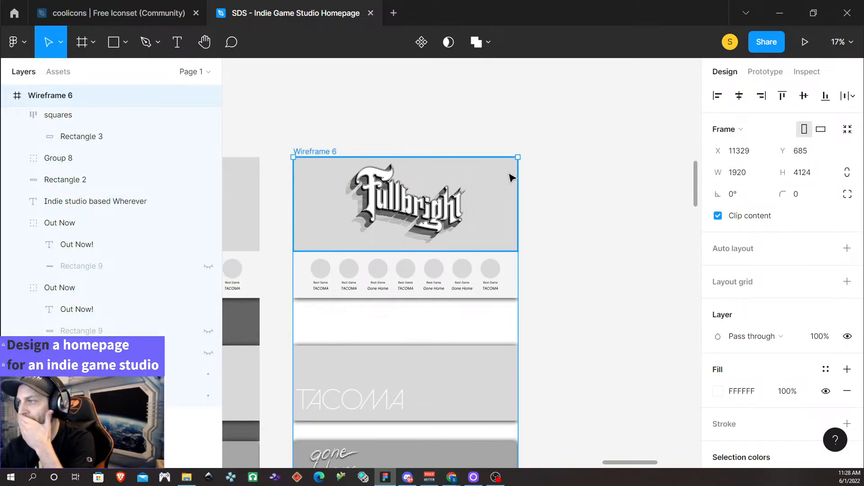
scroll(740, 324, "down", 3)
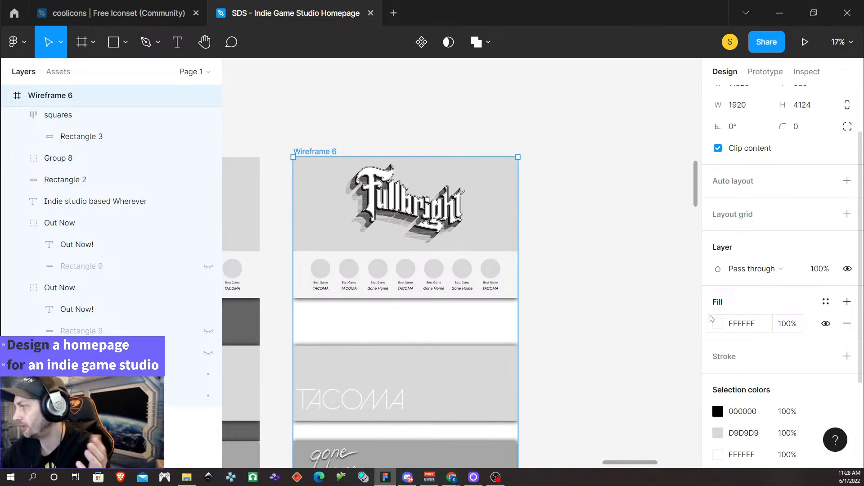
left_click(720, 323)
left_click(574, 115)
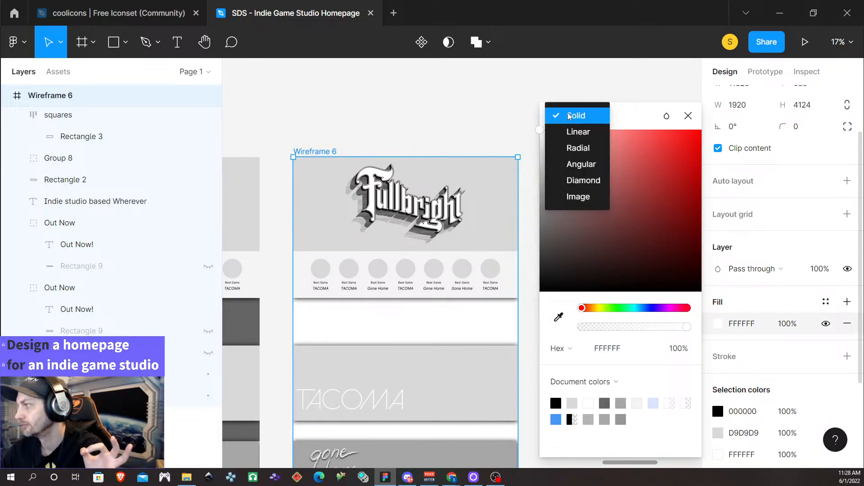
left_click(585, 196)
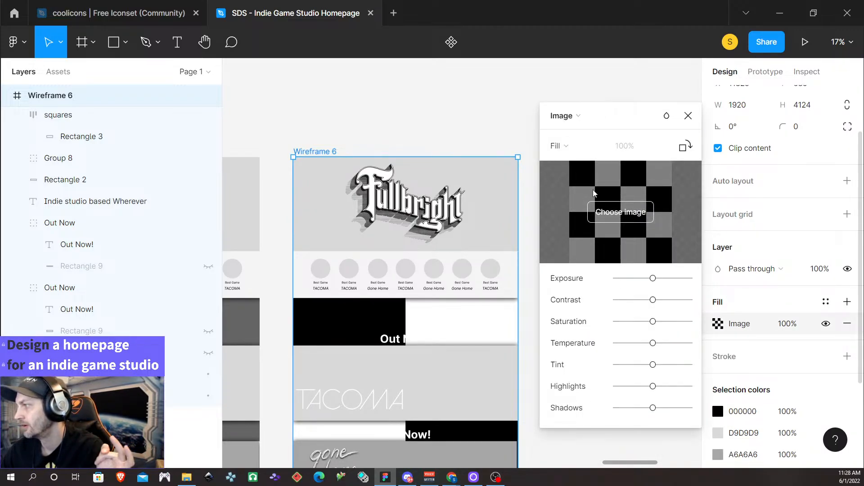
Load the starry night sky photo with red clouds from the nested Indie Game Project folder as the frame's fill image.
left_click(628, 222)
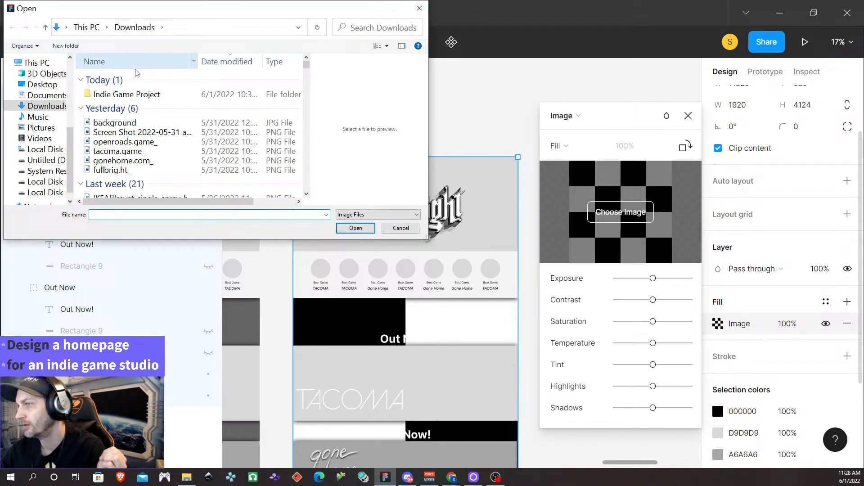
double_click(141, 94)
double_click(140, 88)
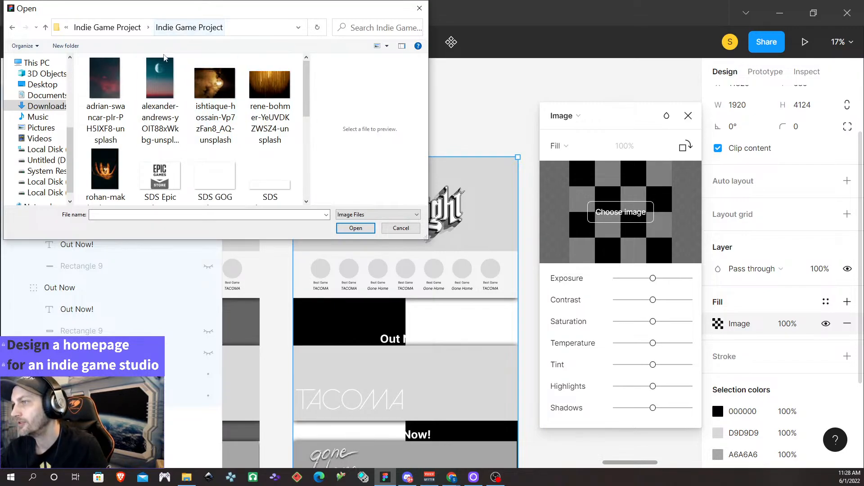
left_click(106, 79)
left_click(351, 229)
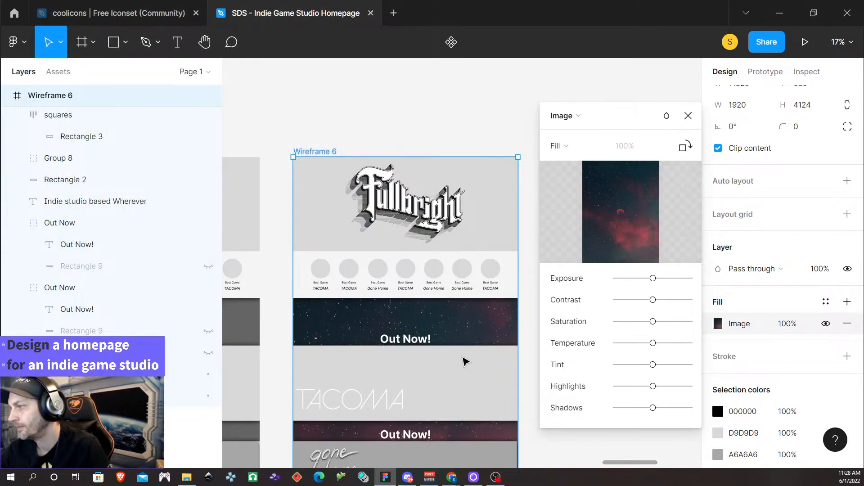
scroll(475, 332, "down", 3)
scroll(475, 332, "down", 2)
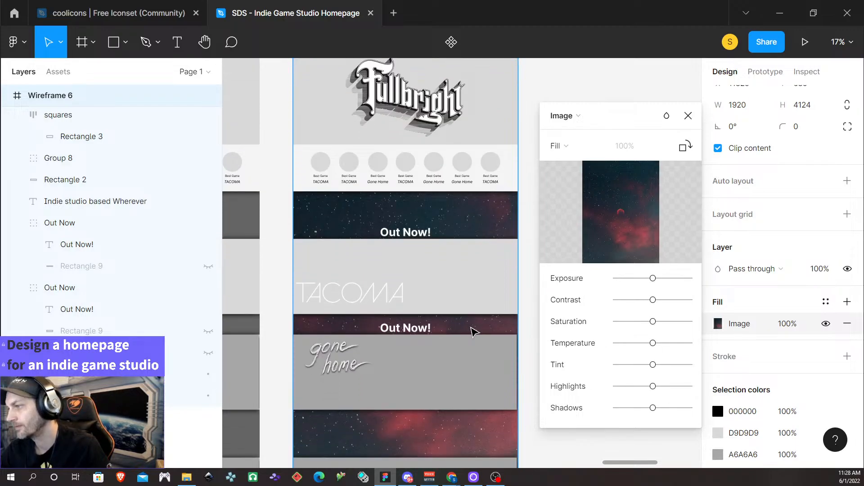
scroll(452, 338, "down", 3)
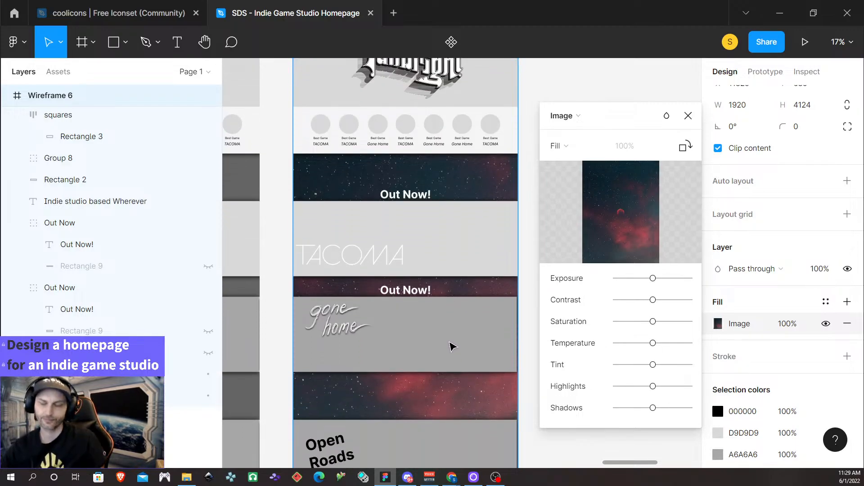
left_click(688, 116)
Nudge the Gone Home and Open Roads section frames of Wireframe 6 together to X 4.
scroll(585, 203, "down", 3)
scroll(584, 203, "down", 2)
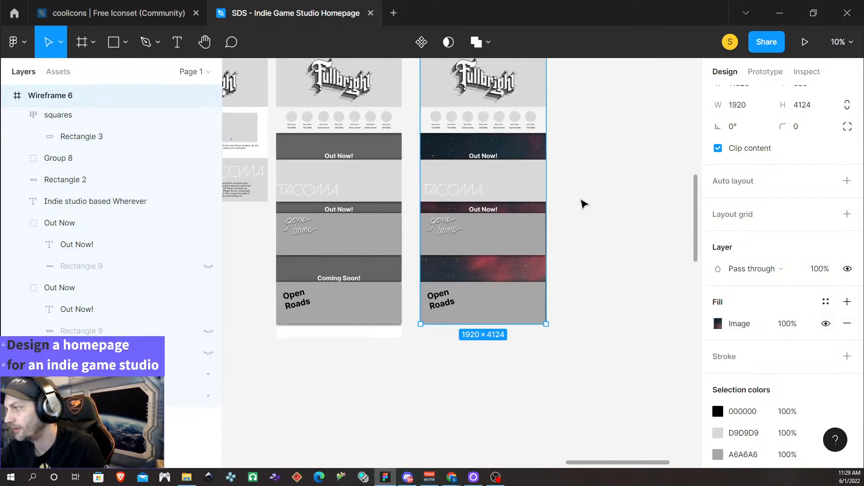
left_click(586, 302)
left_click(513, 305)
left_click(515, 245, "shift")
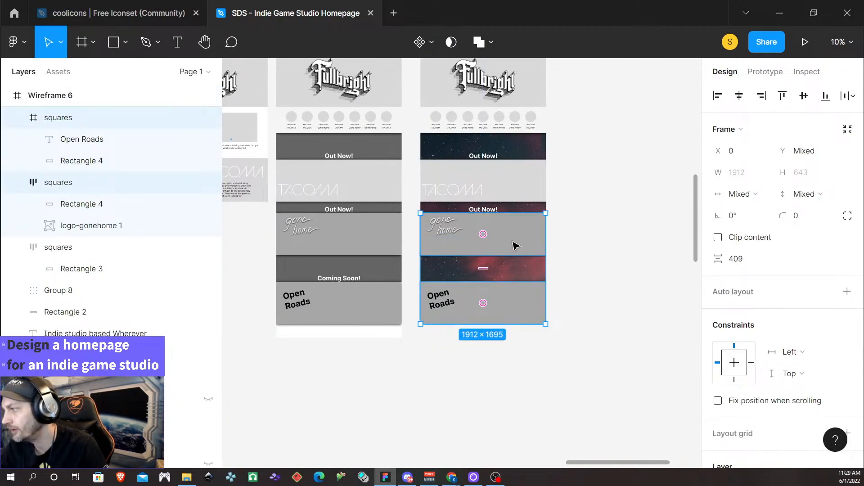
key("Right")
key("Right")
key("Right")
key("Right")
key("Right")
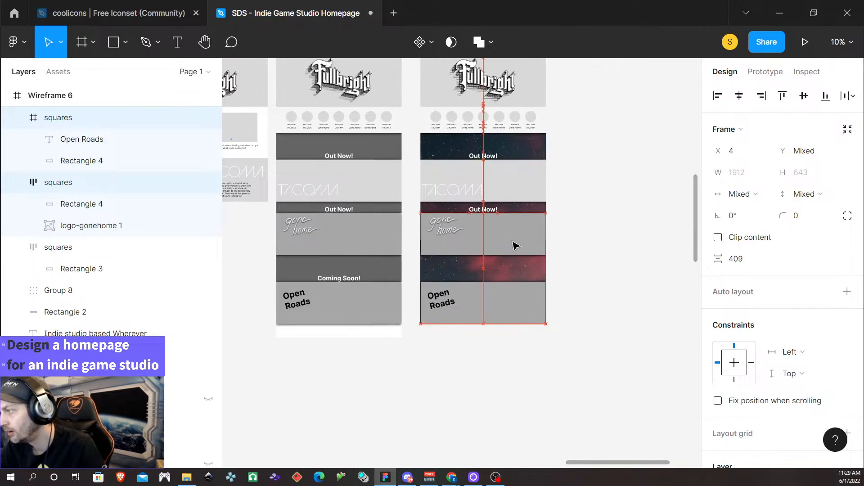
key("Right")
key("Right")
key("Right")
key("Left")
key("Left")
key("Left")
key("Left")
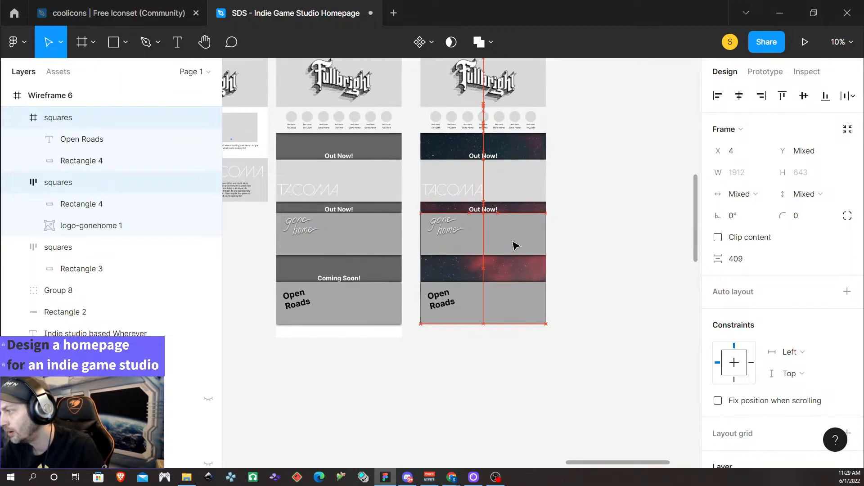
scroll(499, 269, "up", 3)
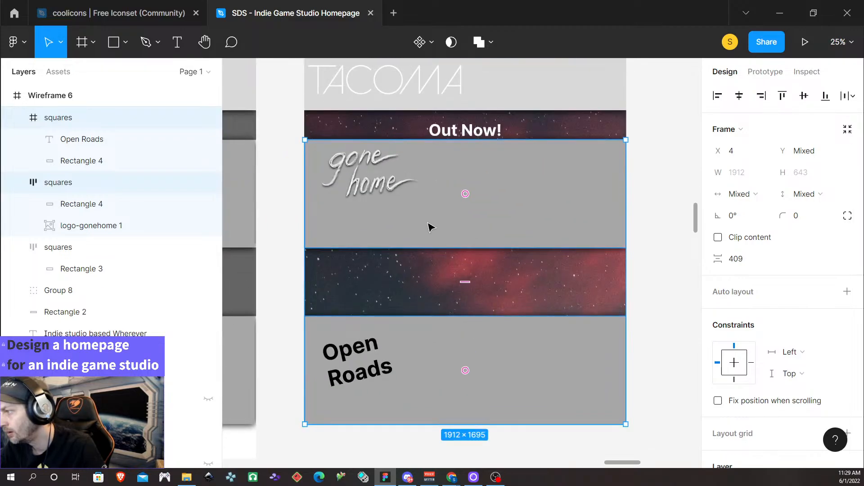
left_click(408, 236)
left_click(277, 294)
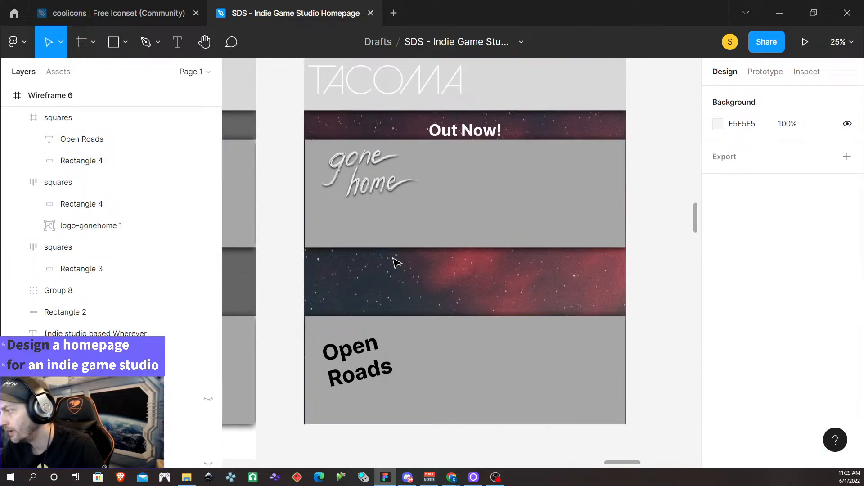
Stretch the Gone Home and Open Roads section frames left to X 0 and set their width to 1920.
left_click(492, 215)
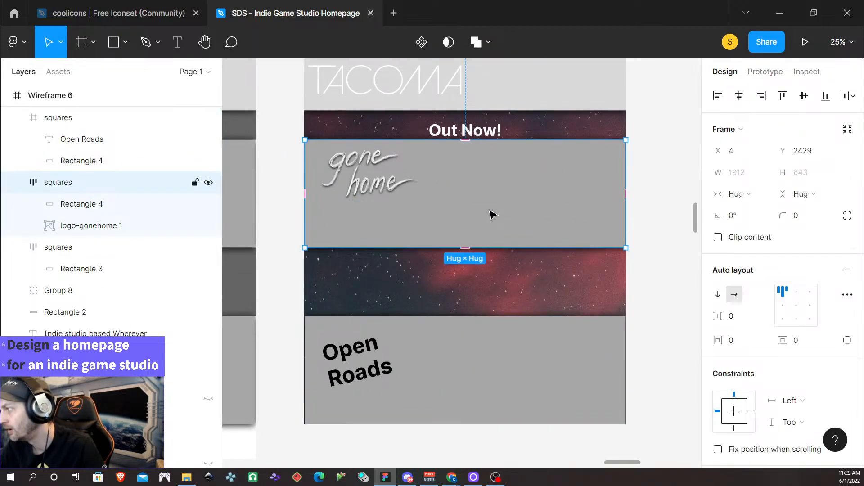
left_click(509, 377, "shift")
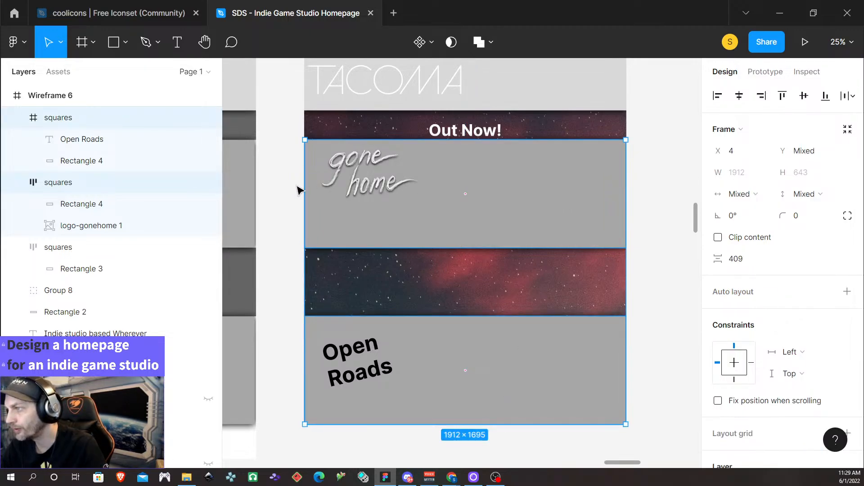
left_click_drag(303, 183, 302, 182)
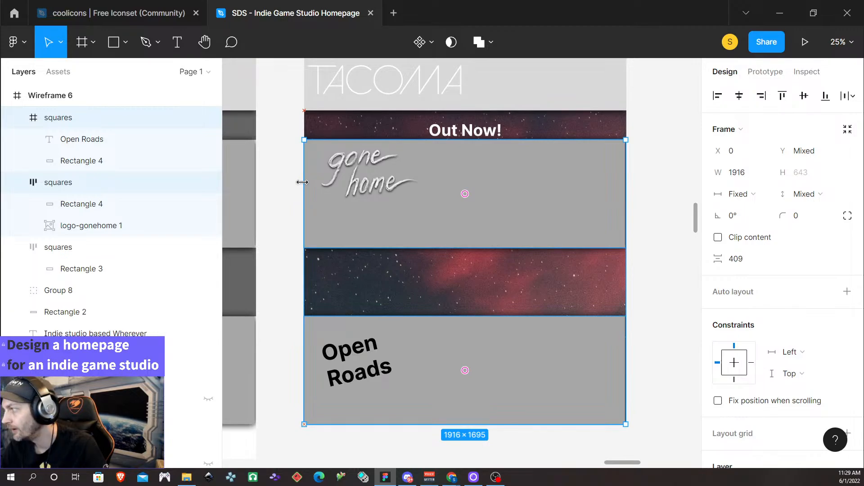
left_click(743, 174)
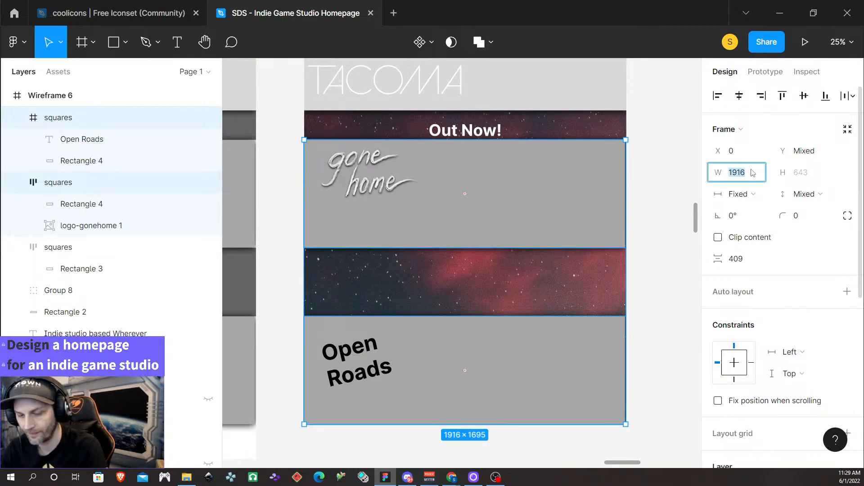
type("1920")
key("Return")
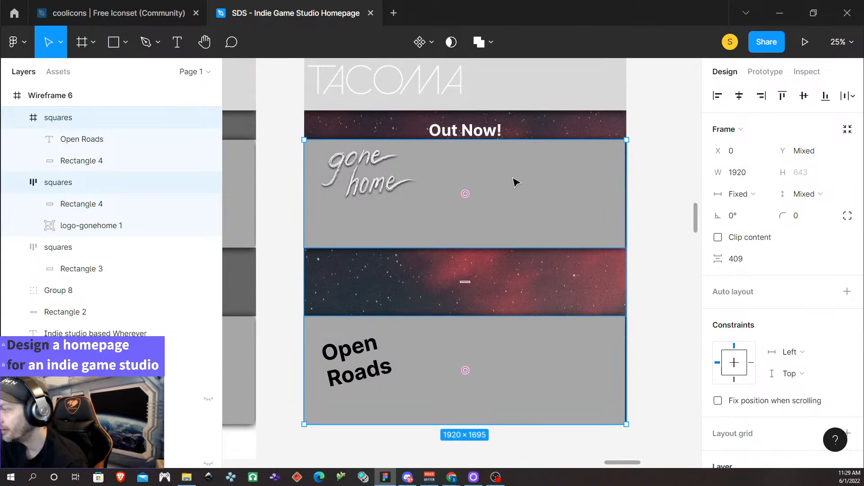
Try nudging the widened Gone Home and Open Roads section frames a few pixels right, then bring them back to X 0.
key("Right")
key("Right")
key("Right")
key("Right")
key("Right")
key("Right")
key("Right")
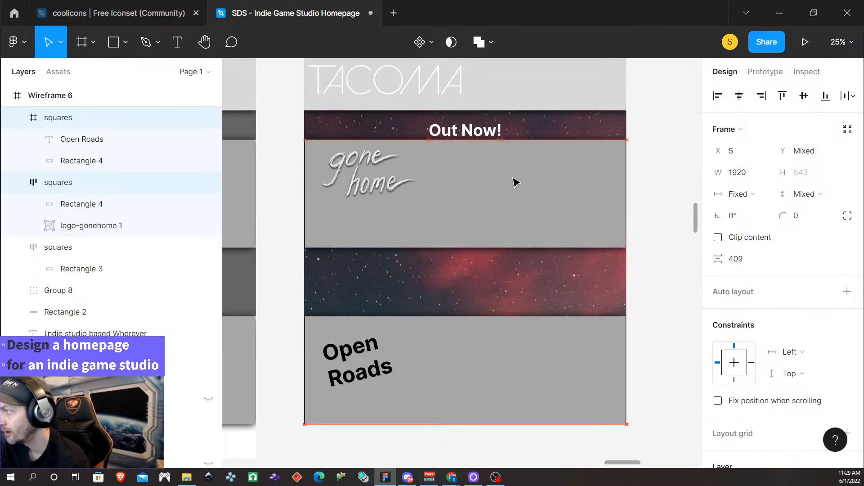
key("Right")
key("Left")
key("Left")
key("Left")
key("Left")
key("Left")
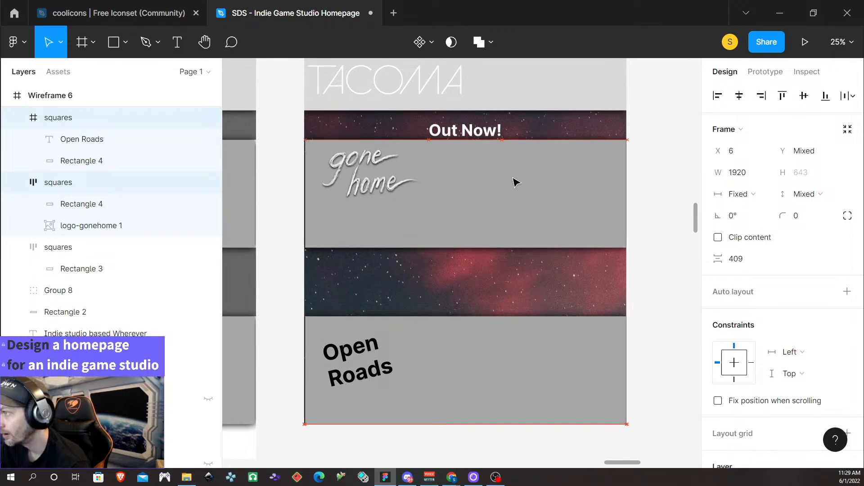
key("Left")
key("Left")
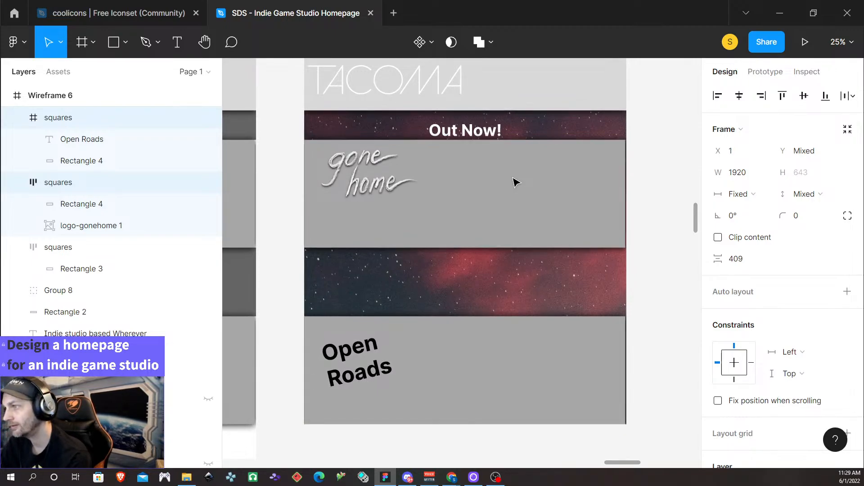
key("Left")
key("Left")
key("Right")
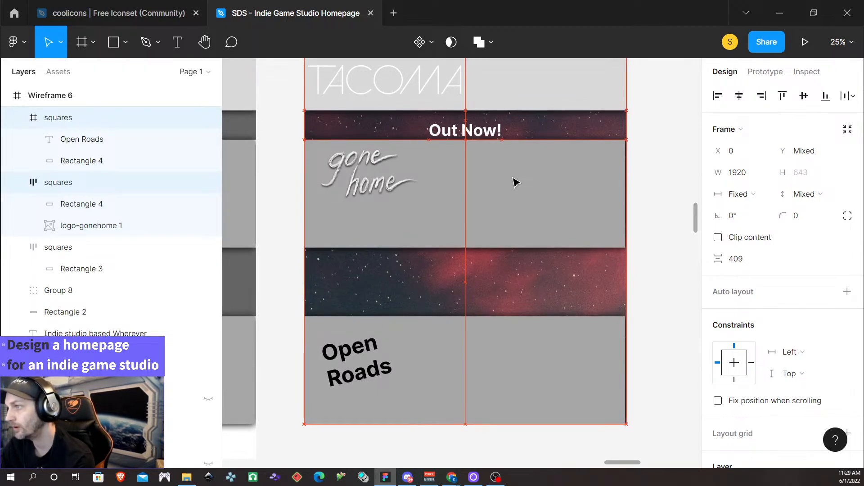
Set the width of the grey background rectangle inside the Gone Home section to 1920.
left_click(522, 175)
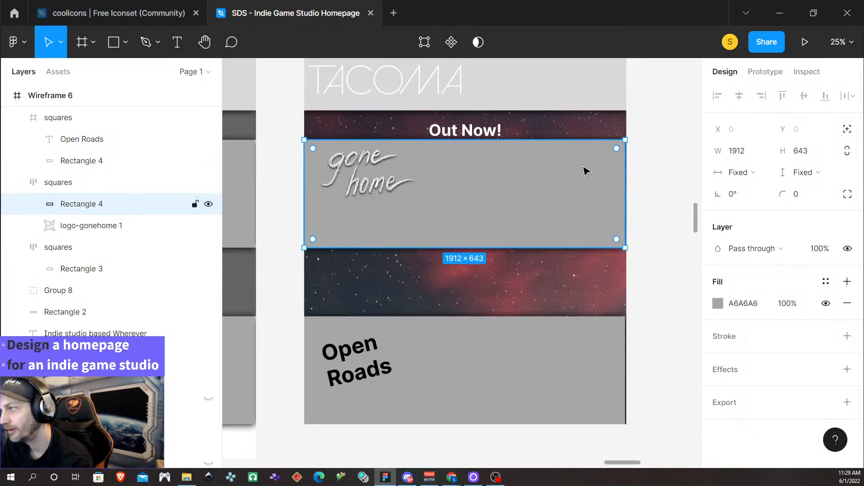
left_click(742, 152)
type("1")
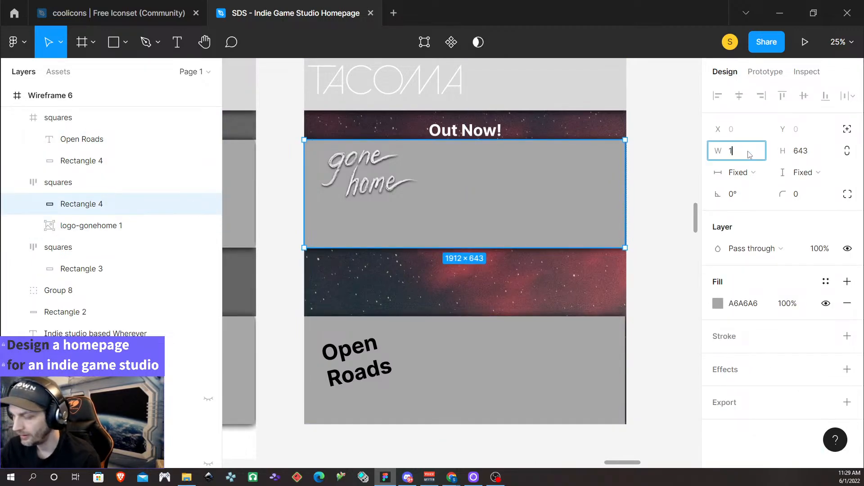
type("920")
key("Return")
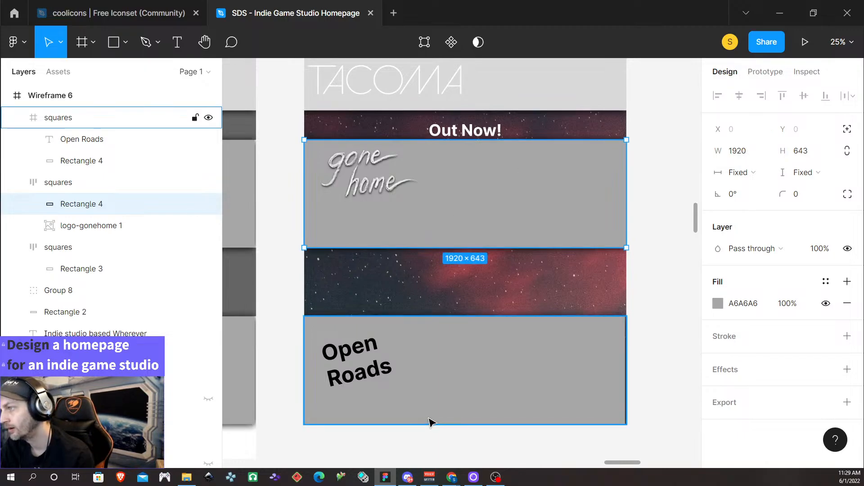
Set the width of the grey background rectangle inside the Open Roads section to 1920 and deselect it.
left_click(449, 400)
left_click(449, 401)
left_click(743, 151)
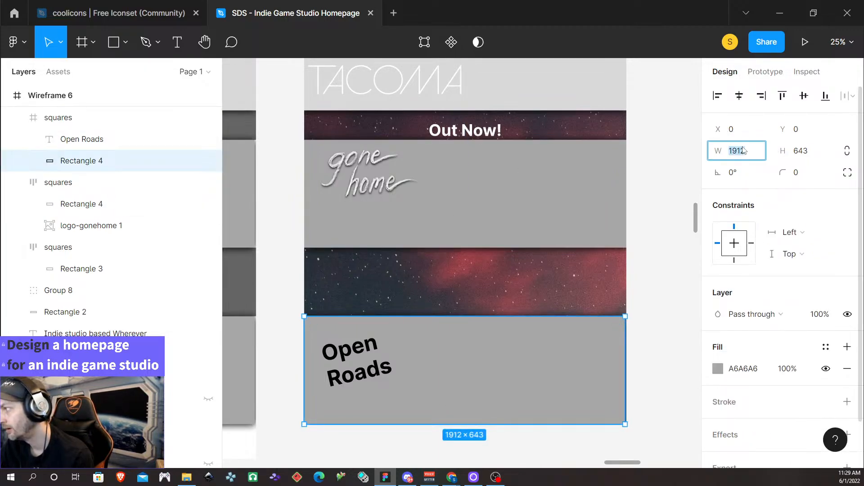
type("192")
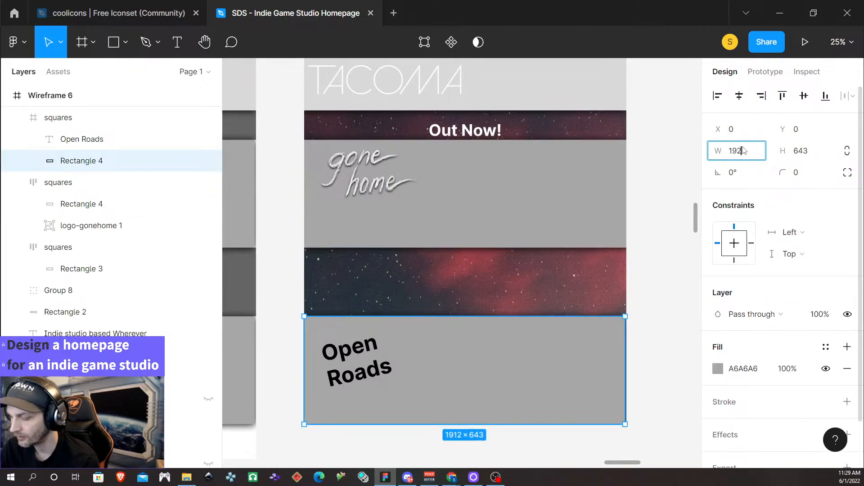
type("0")
key("Return")
left_click(698, 188)
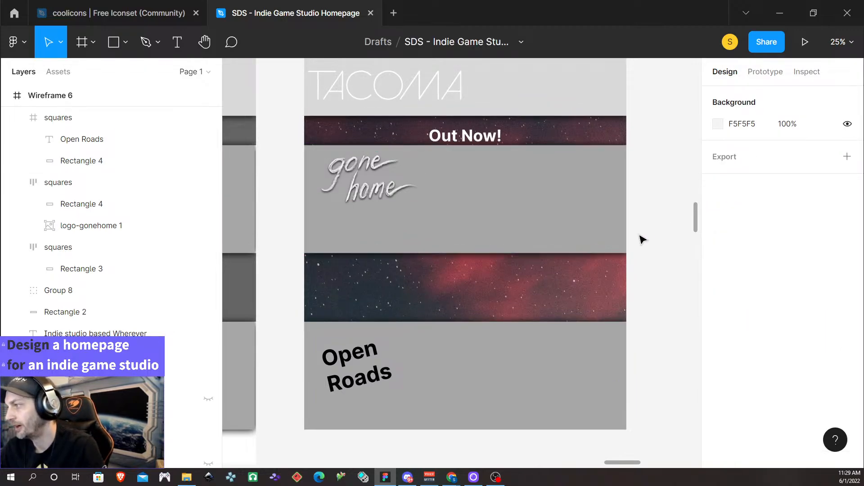
Rename the Wireframe 6 frame as Wireframe 5-1.
scroll(641, 237, "down", 5, "ctrl")
scroll(649, 316, "up", 3)
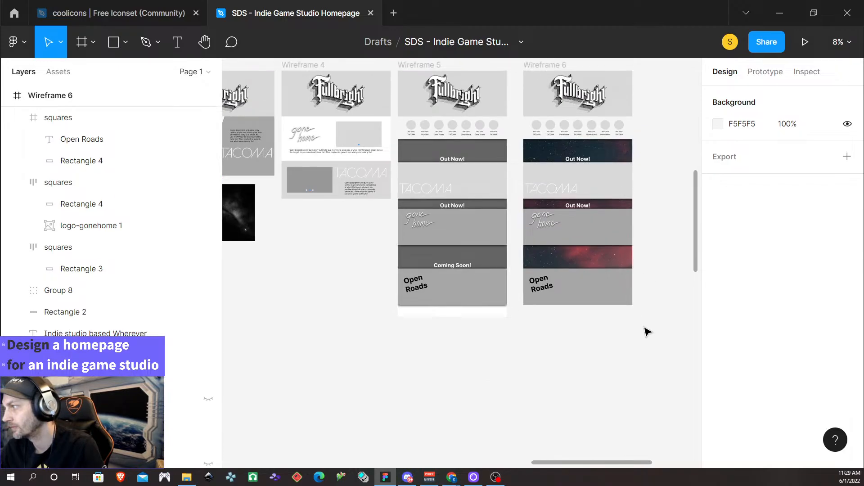
left_click(557, 141)
left_click(557, 141)
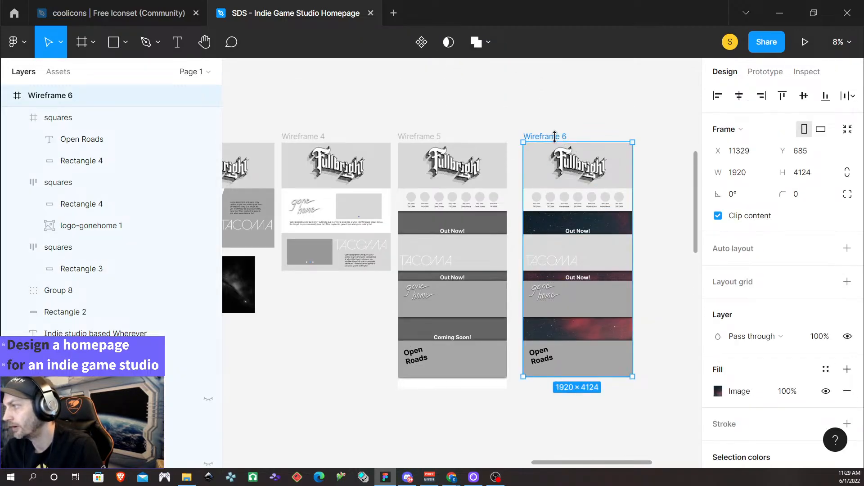
double_click(556, 138)
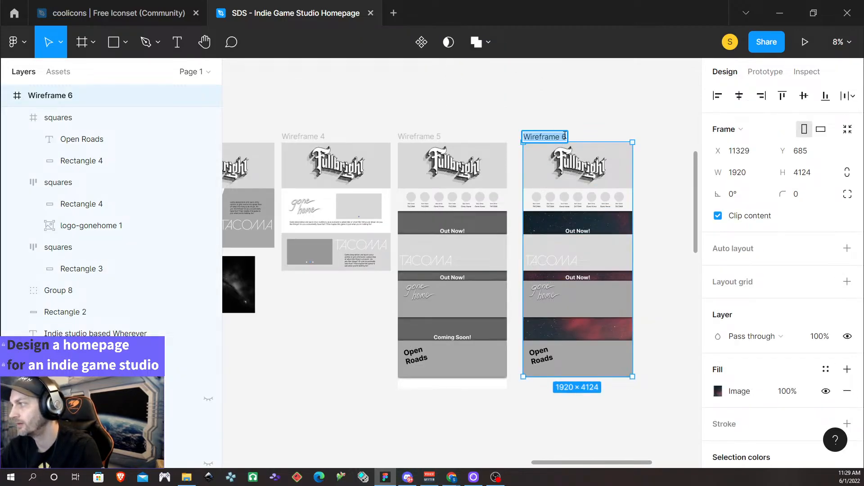
left_click(564, 136)
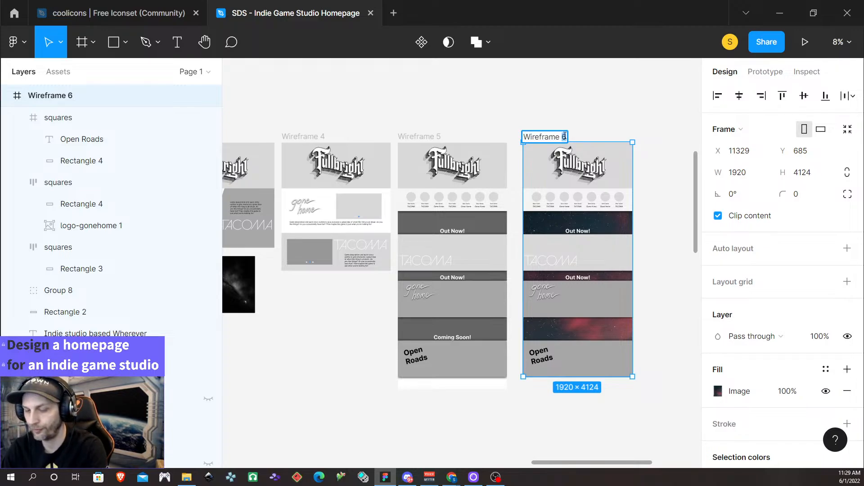
type("-1")
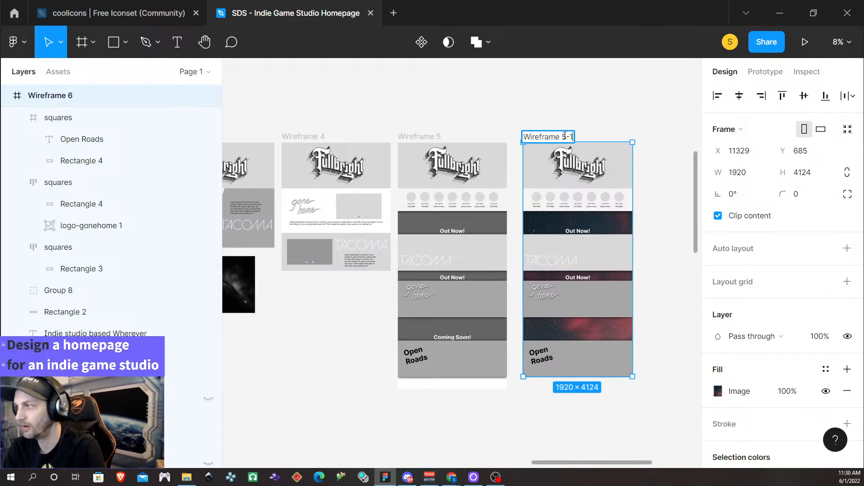
key("Return")
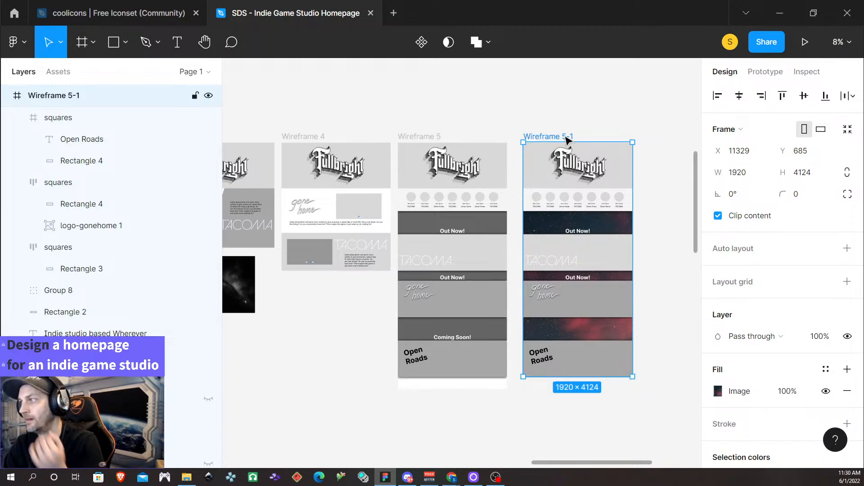
Duplicate the Wireframe 5-1 frame directly below the original and rename the copy as Wireframe 5-2.
left_click_drag(567, 140, 518, 394)
scroll(520, 383, "down", 1)
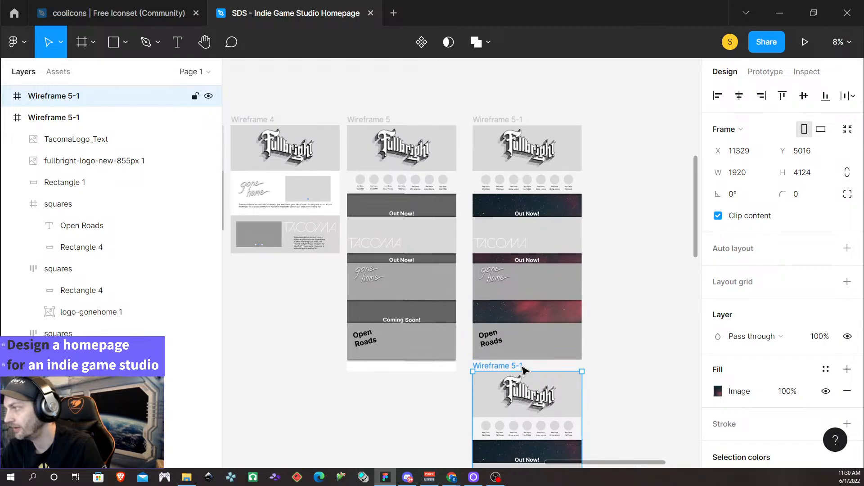
double_click(522, 366)
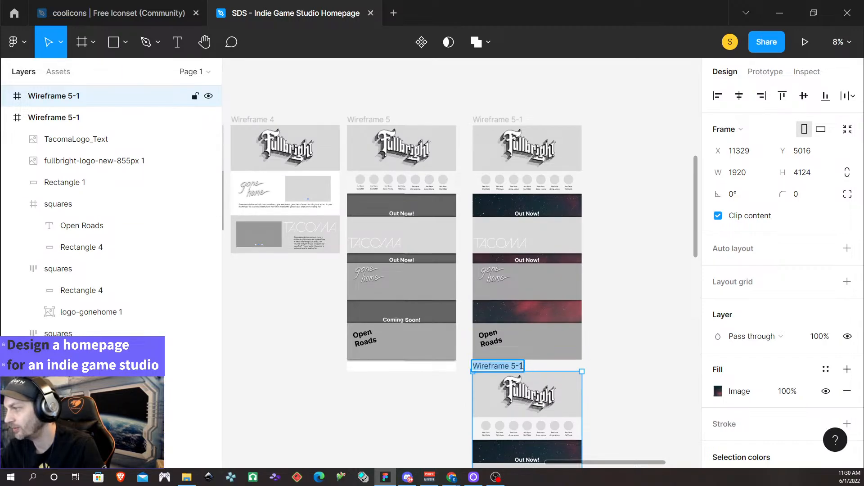
left_click(523, 365)
key("BackSpace")
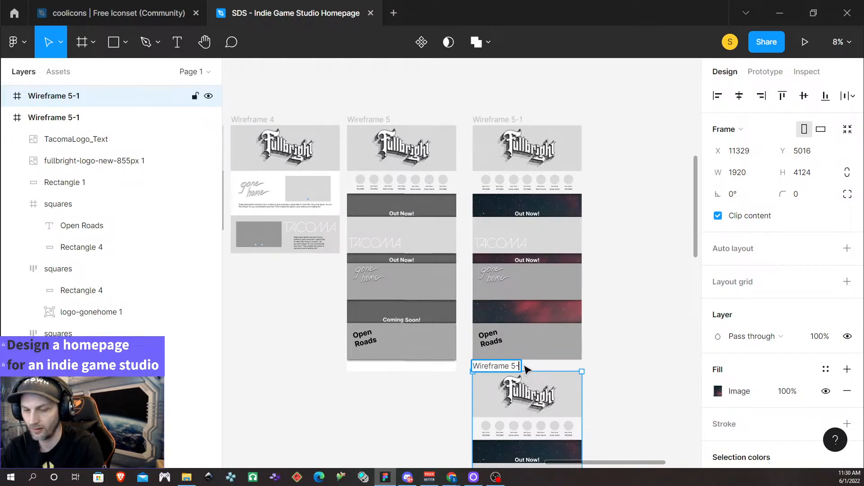
type("2")
left_click(621, 387)
Replace the Wireframe 5-2 frame's background fill image with the project folder's photo of a moon in a teal-to-red sky.
scroll(621, 386, "down", 5)
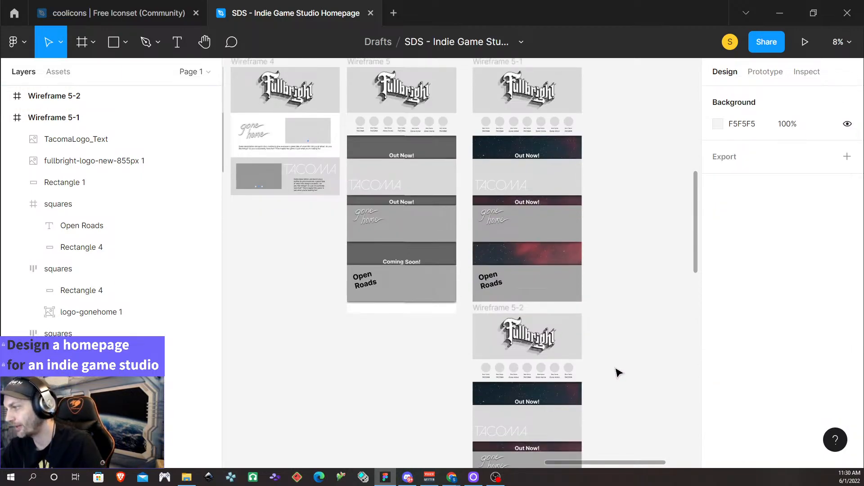
left_click(495, 164)
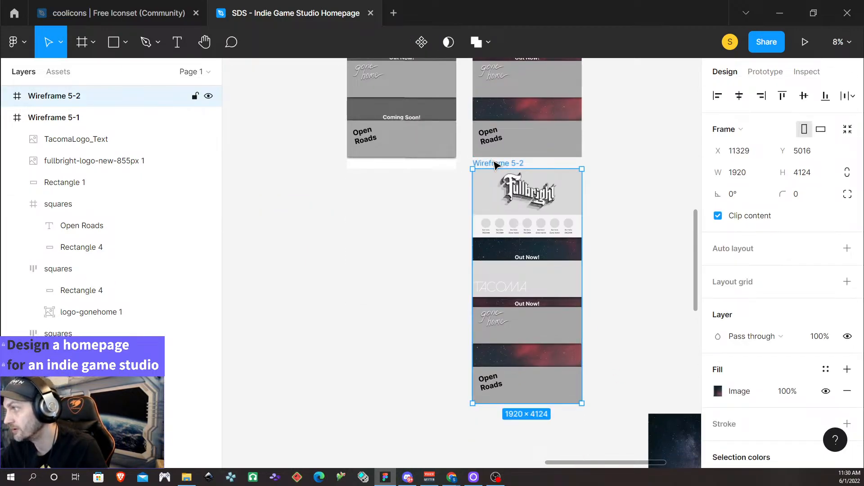
left_click(719, 391)
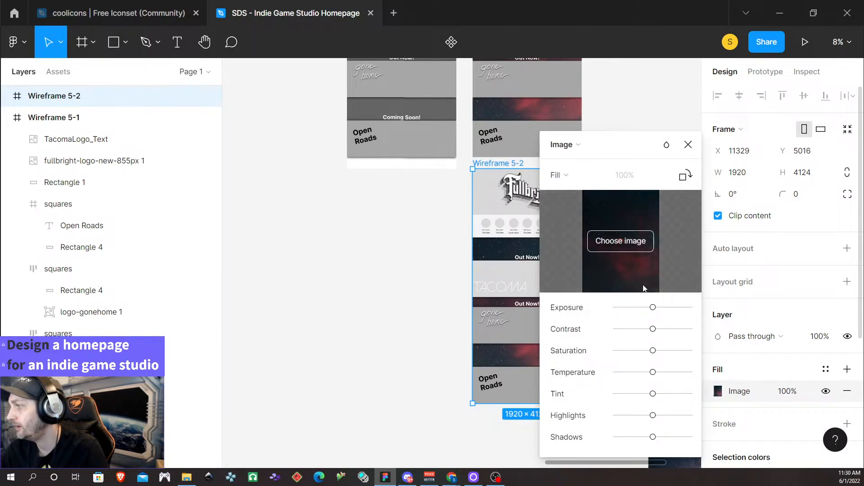
left_click(614, 245)
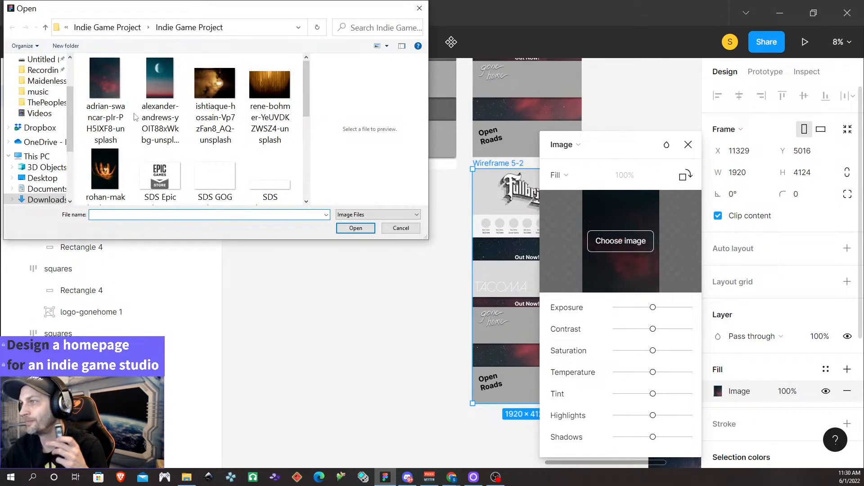
left_click(156, 80)
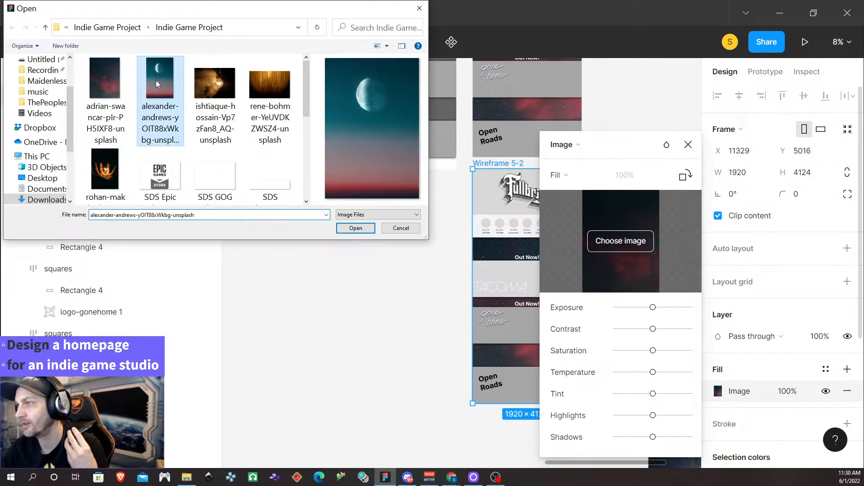
left_click(355, 228)
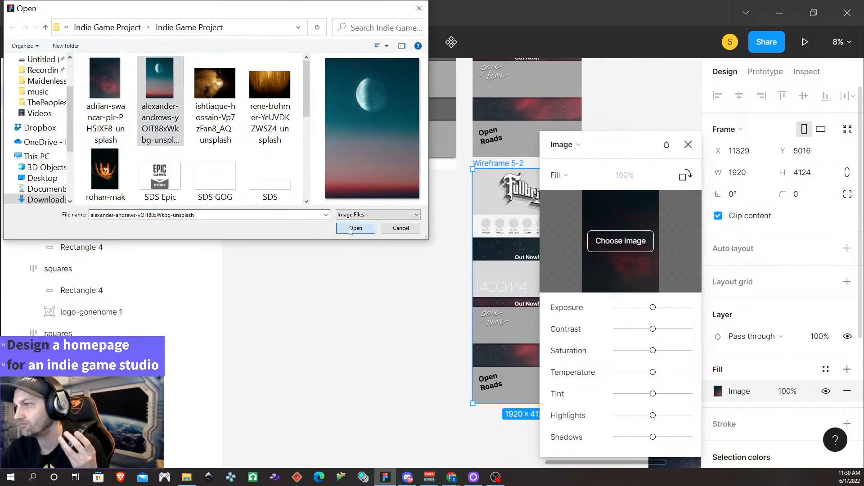
left_click(689, 145)
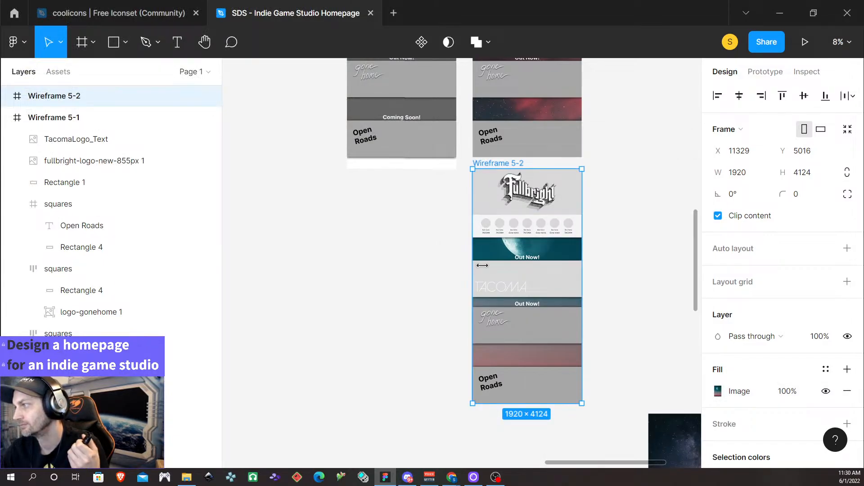
Examine how the moon photo background shows between the game sections of Wireframe 5-2.
scroll(543, 299, "down", 2)
scroll(557, 320, "up", 3)
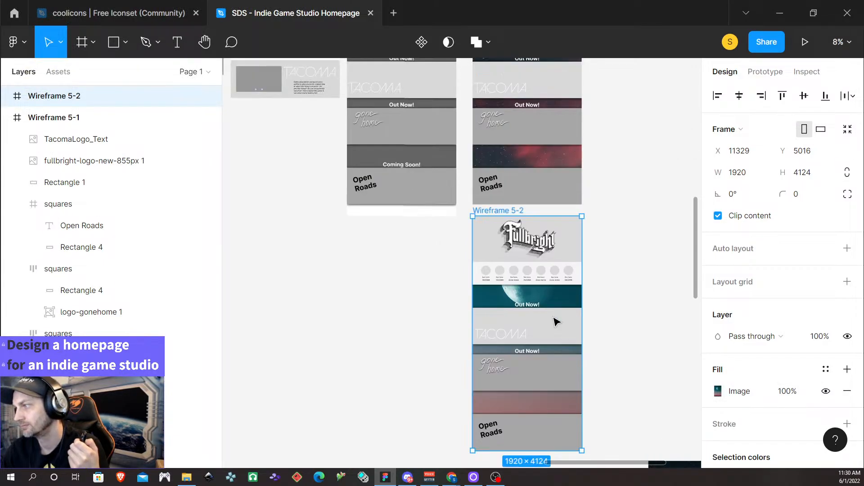
scroll(560, 304, "down", 3)
scroll(550, 309, "down", 2)
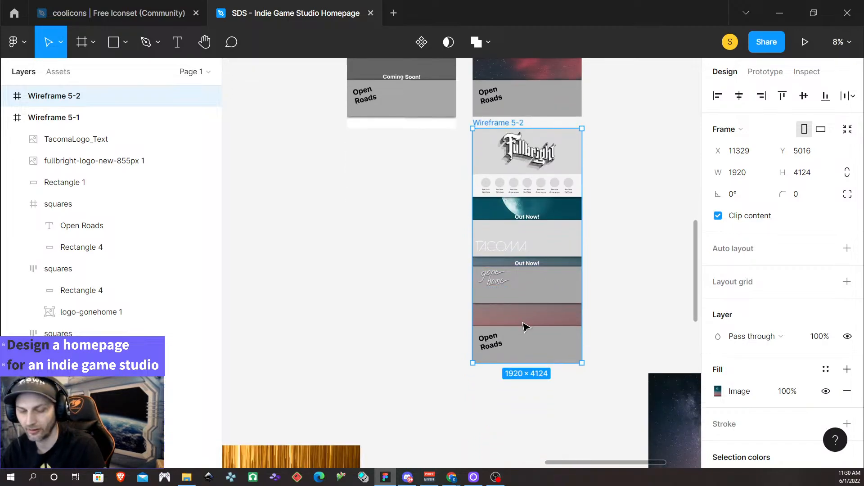
scroll(527, 322, "up", 3)
scroll(517, 335, "down", 2)
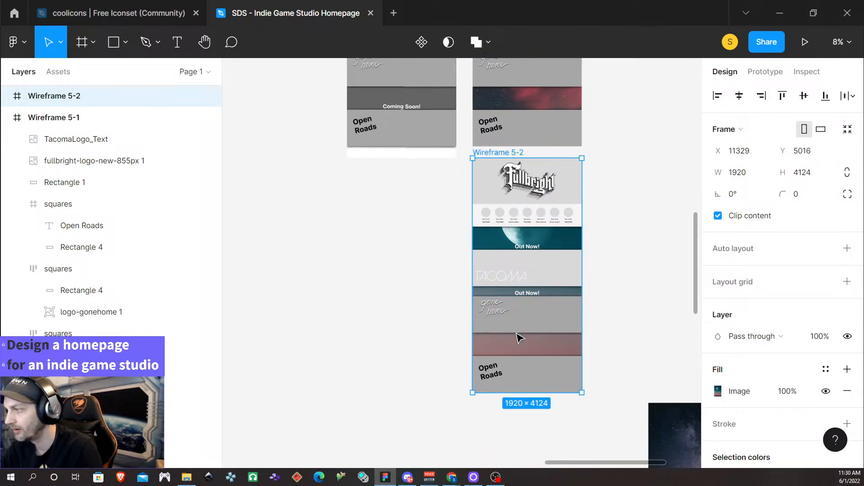
scroll(504, 247, "down", 3)
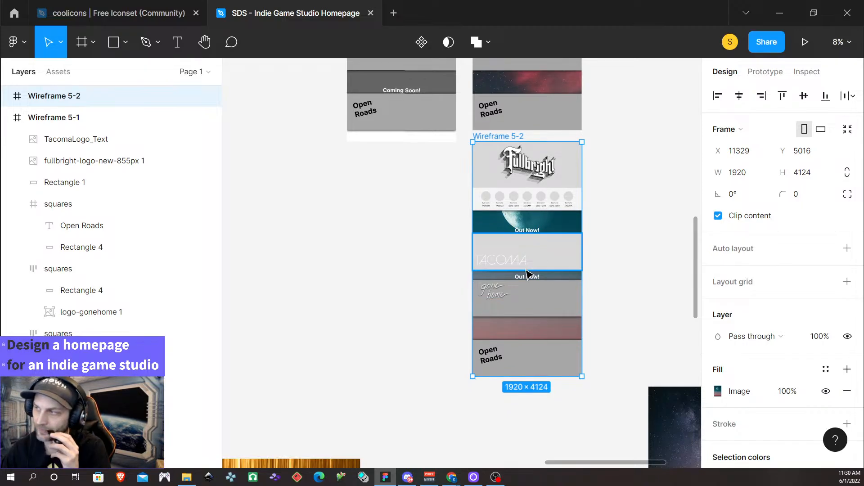
scroll(525, 268, "down", 1)
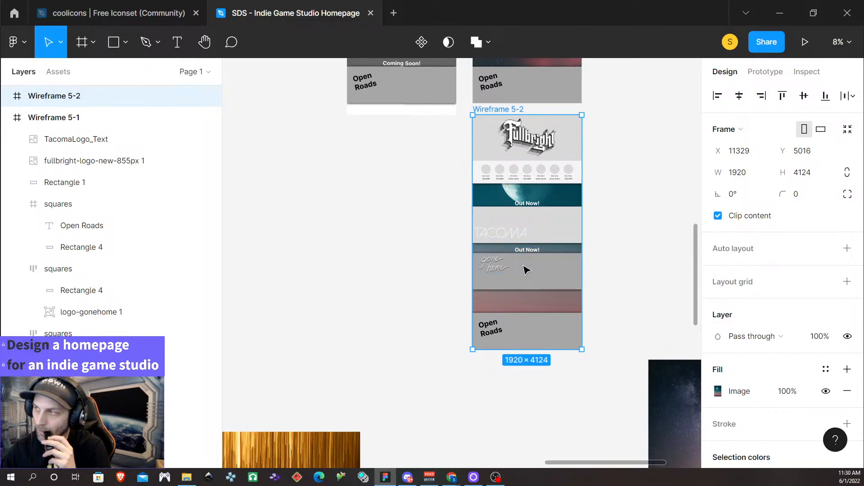
scroll(518, 257, "up", 3)
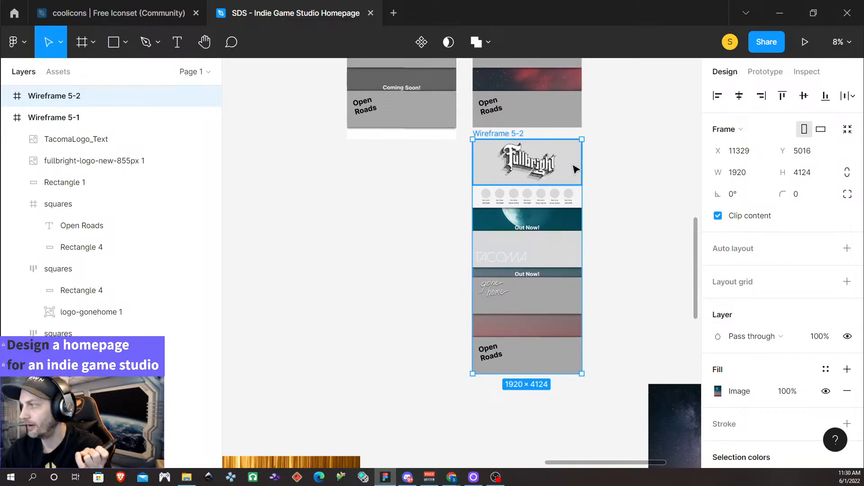
Hide the grey header rectangle behind the Fullbright logo in Wireframe 5-2 and deselect it.
left_click(573, 169)
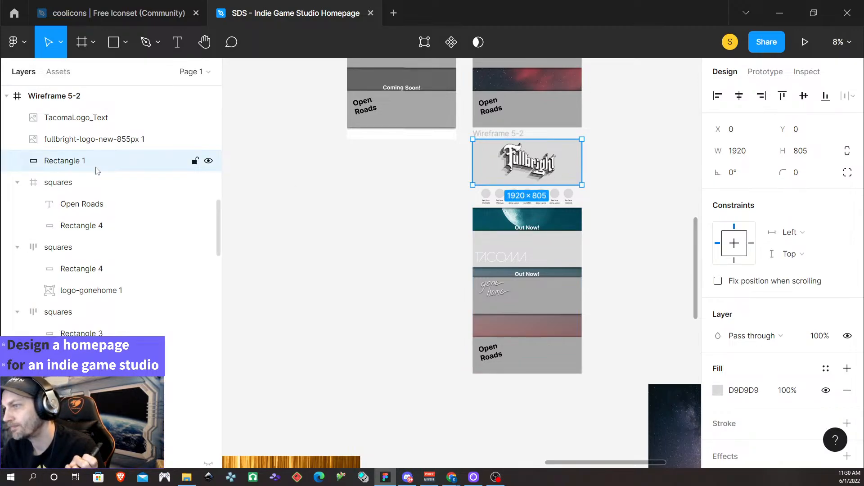
scroll(153, 189, "up", 3)
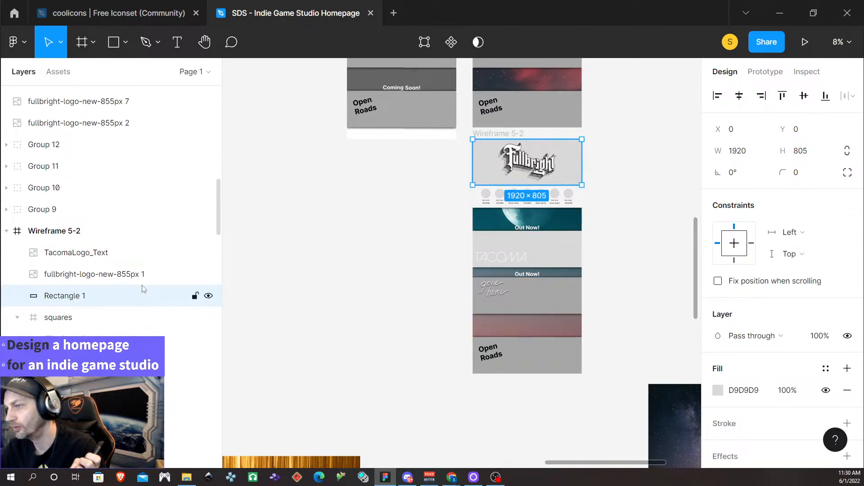
left_click(208, 296)
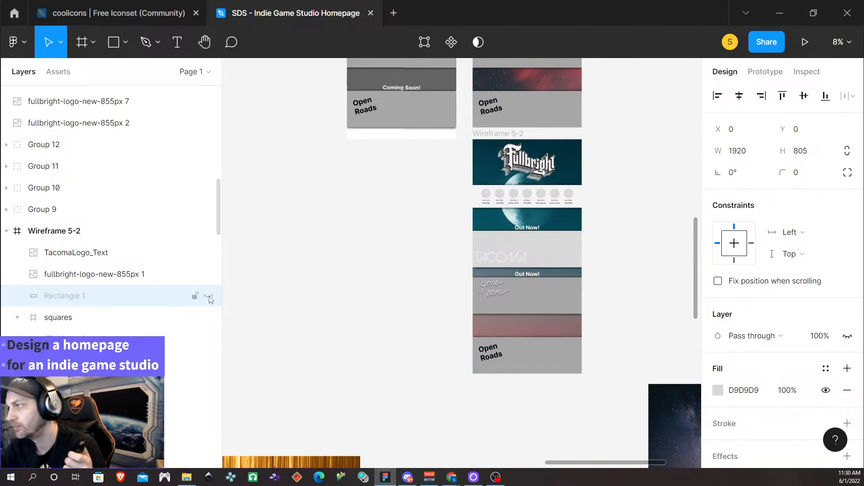
left_click(653, 247)
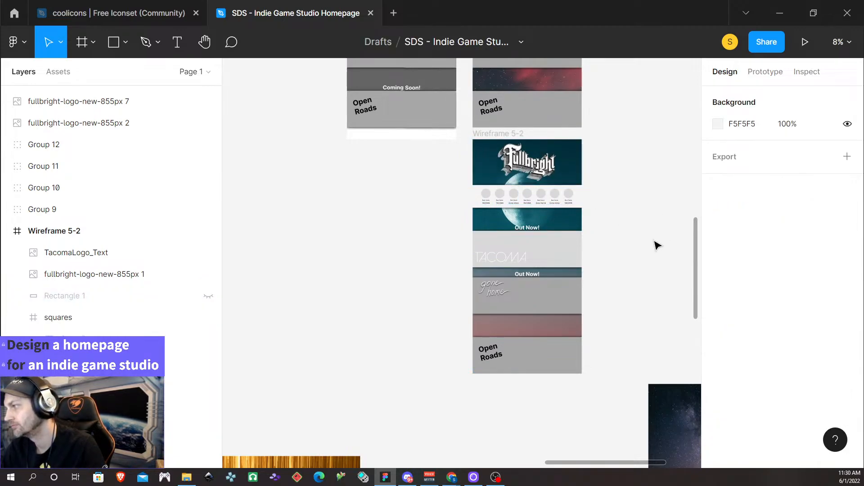
Hide the grey header rectangle behind the Fullbright logo in Wireframe 5-1 and collapse that frame's layers.
scroll(650, 248, "up", 2)
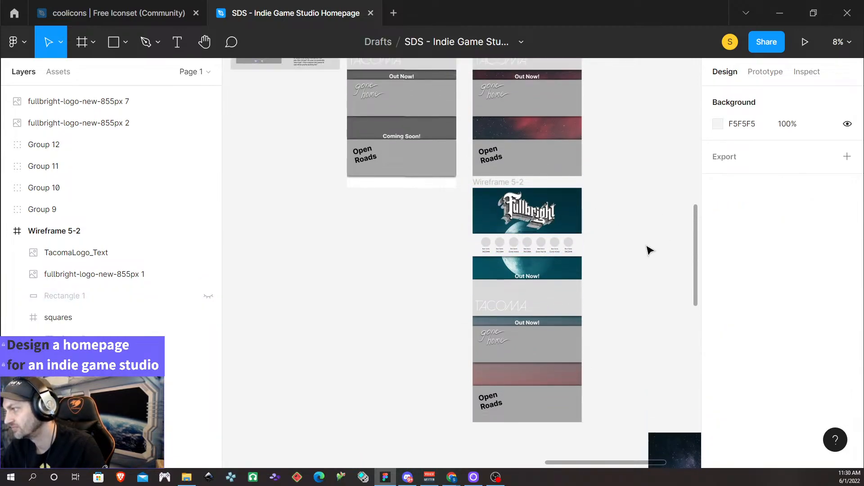
scroll(651, 250, "up", 9)
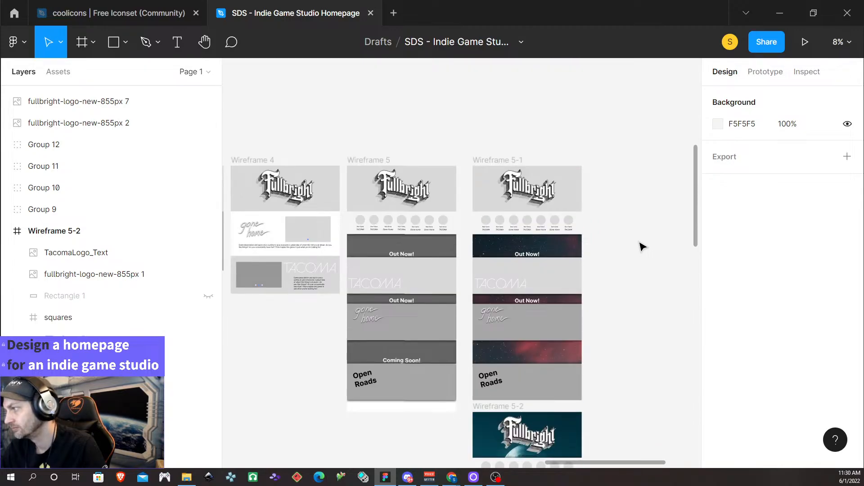
left_click(570, 186)
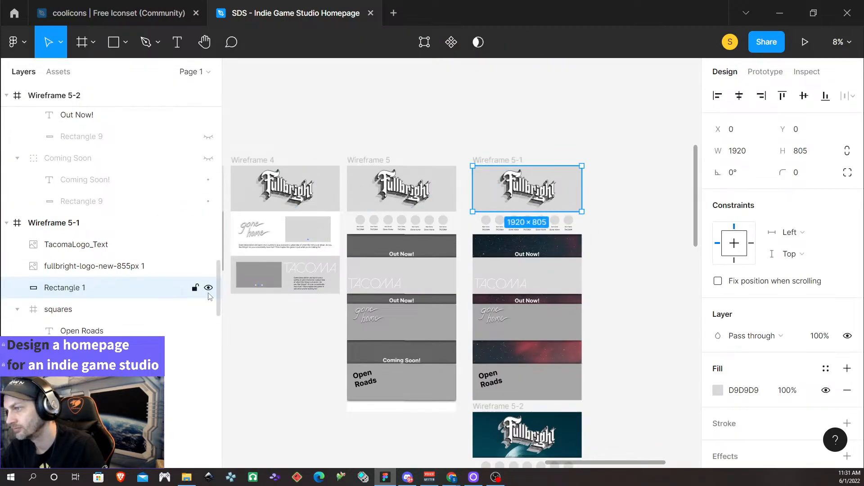
left_click(208, 289)
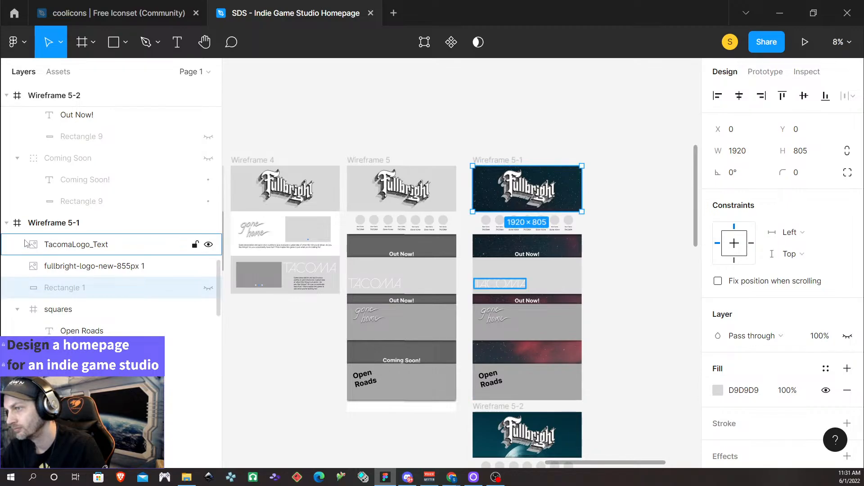
left_click(7, 224)
Compare the photo backgrounds of Wireframe 5-1 and Wireframe 5-2 on the canvas.
scroll(568, 302, "down", 5)
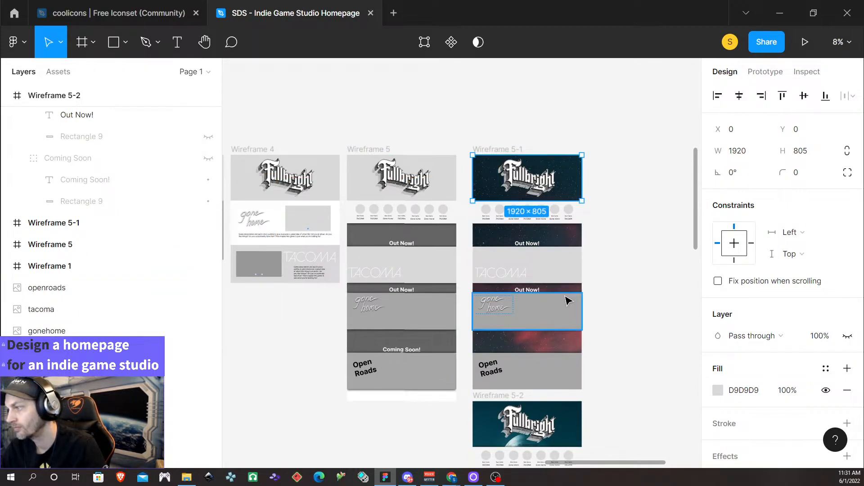
scroll(599, 309, "down", 1)
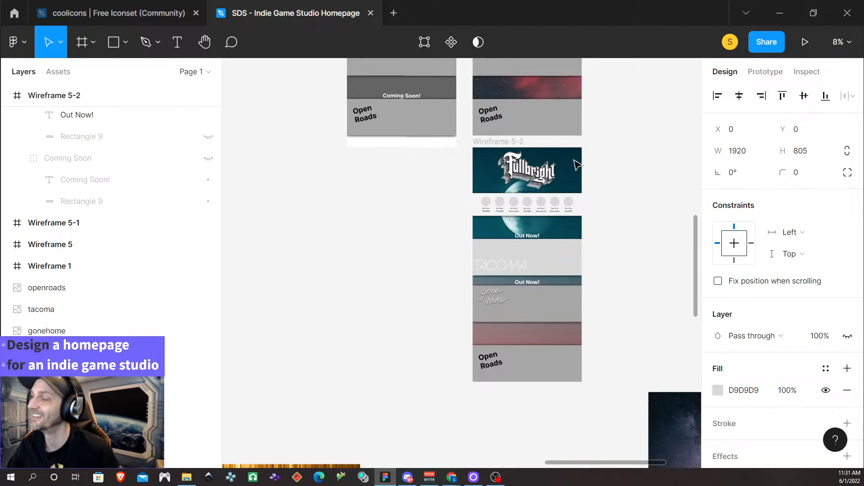
scroll(580, 342, "down", 2)
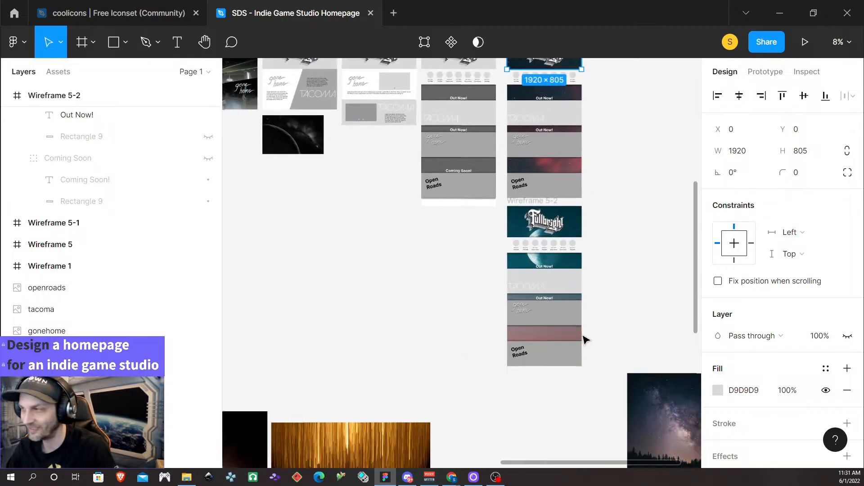
scroll(584, 341, "right", 2)
scroll(580, 345, "right", 3)
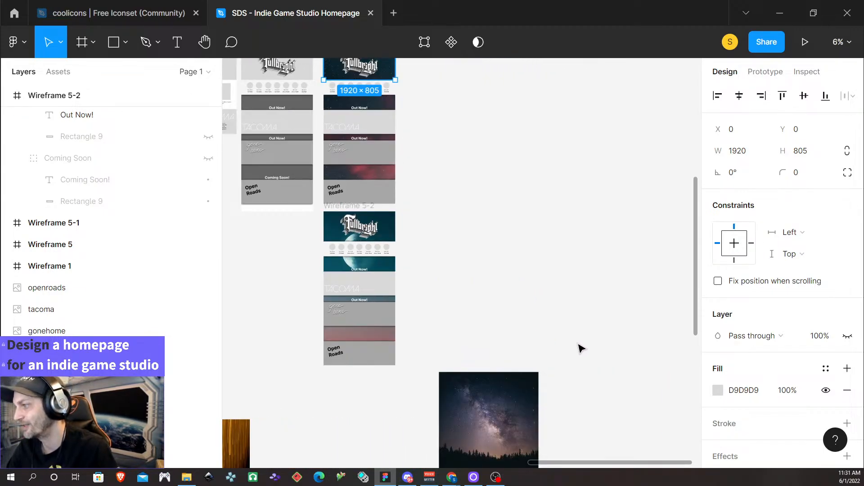
scroll(578, 336, "up", 3)
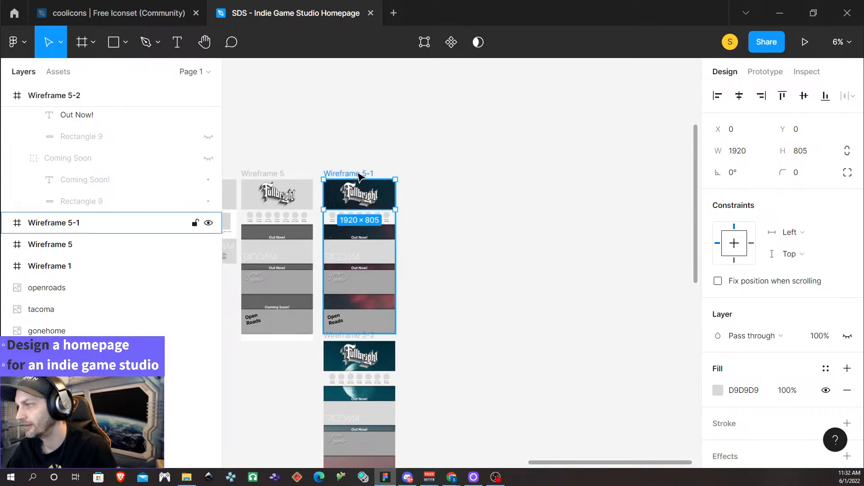
Move Wireframe 5-1 and Wireframe 5-2 together higher on the canvas, to about X 11401, and deselect them.
left_click(359, 175)
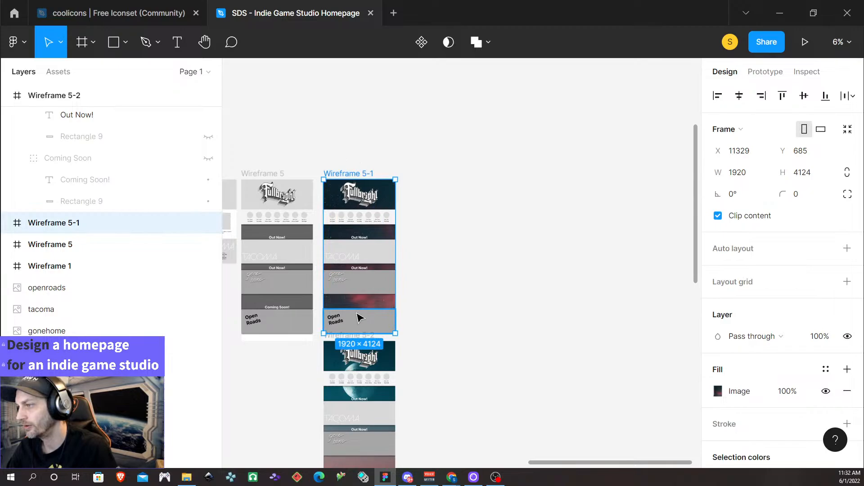
left_click(338, 336, "shift")
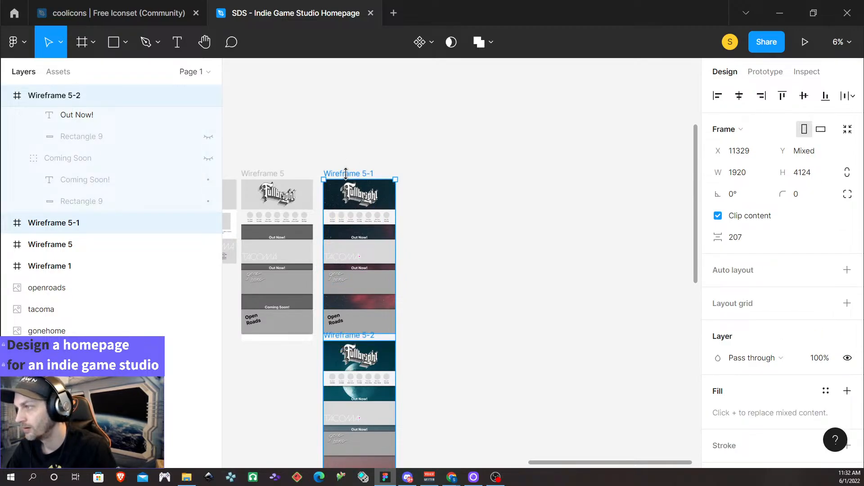
left_click_drag(351, 176, 353, 100)
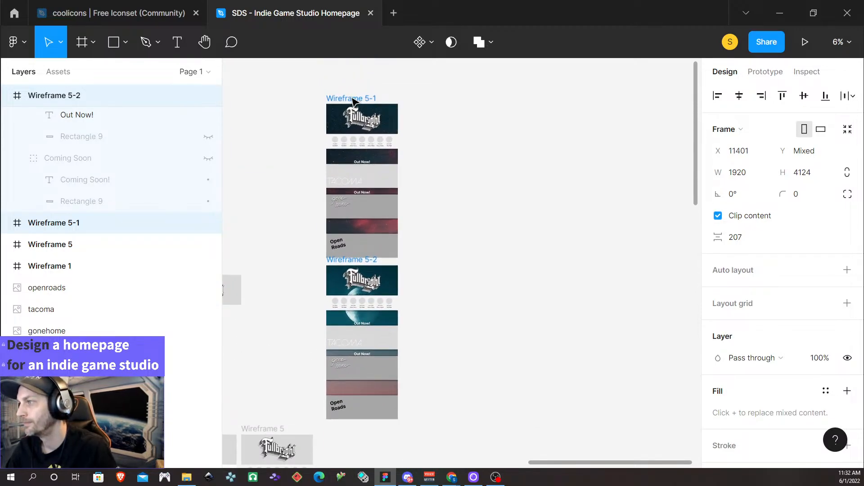
left_click(407, 266)
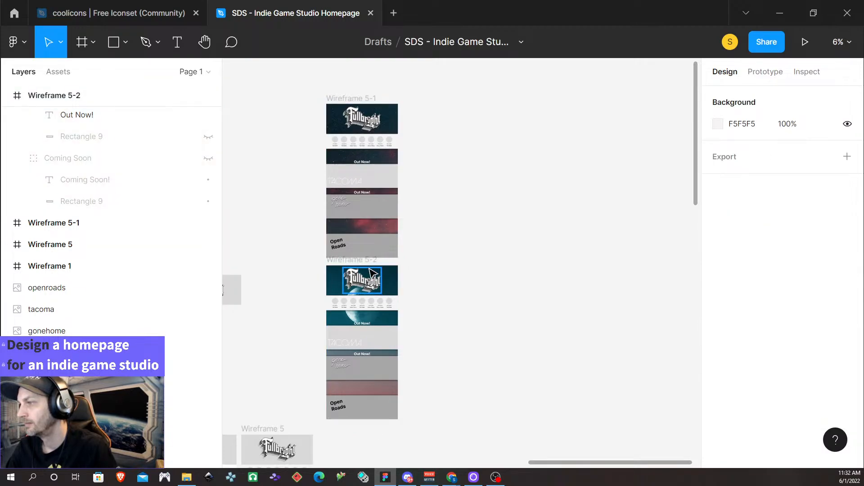
Duplicate Wireframe 5-2 directly below itself at about X 11401, Y 480, and rename the copy Wireframe 5-3.
left_click(364, 263)
left_click(365, 264)
left_click_drag(365, 266, 367, 428)
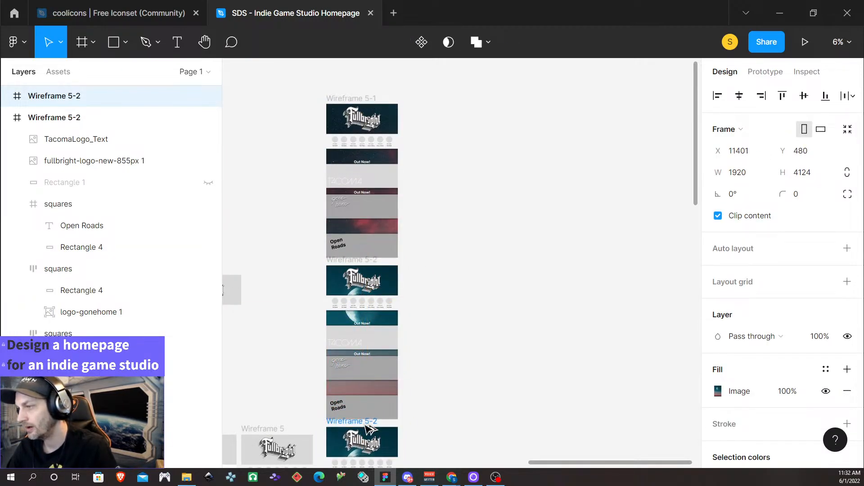
double_click(375, 422)
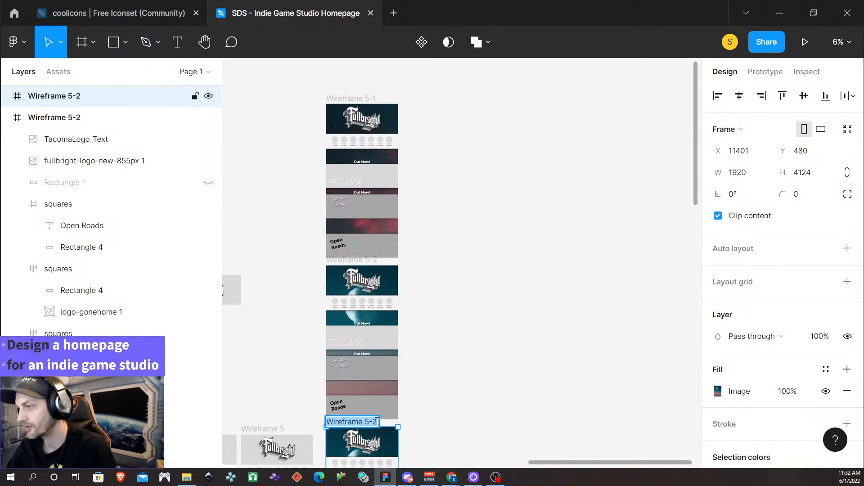
double_click(376, 422)
type("3")
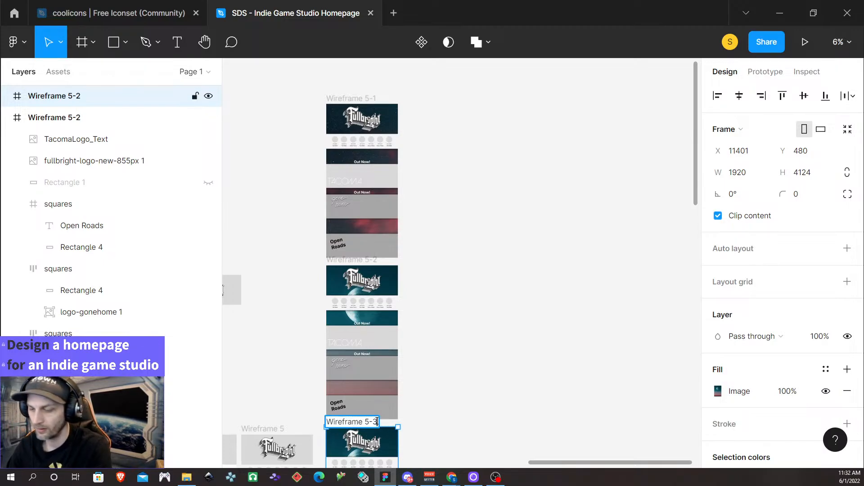
key("Return")
Collapse the layers of Wireframe 5-2 and expand those of Wireframe 5-3.
scroll(496, 426, "down", 2)
scroll(495, 426, "down", 4)
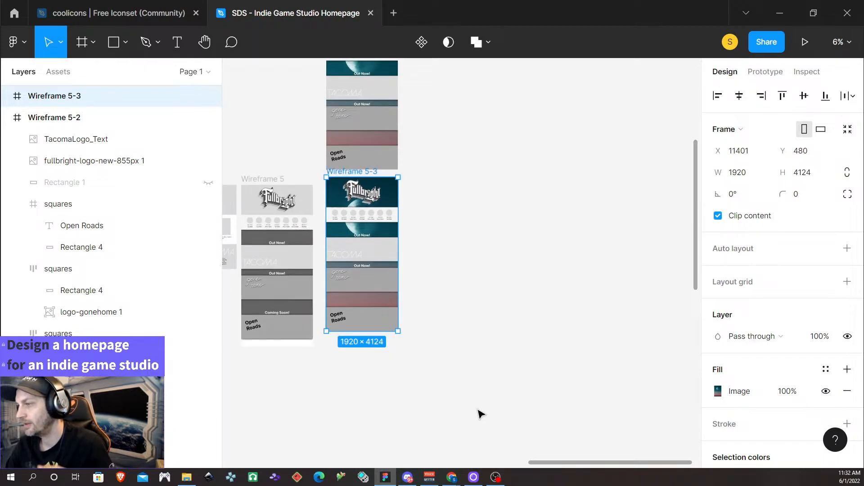
left_click(6, 118)
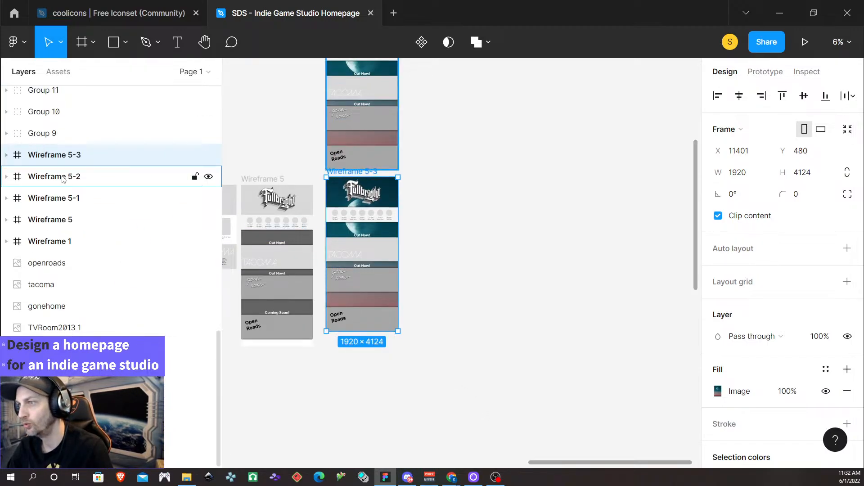
left_click(6, 155)
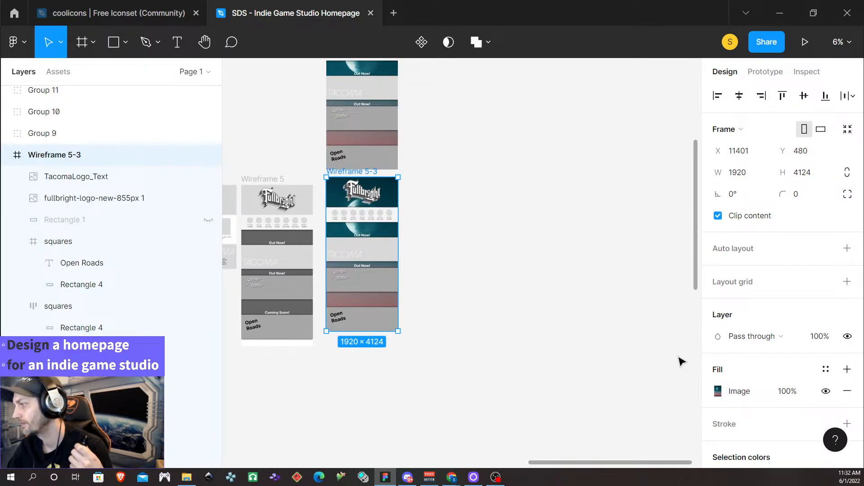
Replace the background image fill of Wireframe 5-3 with the Milky Way forest lake photo from the Indie Game Project folder.
left_click(718, 391)
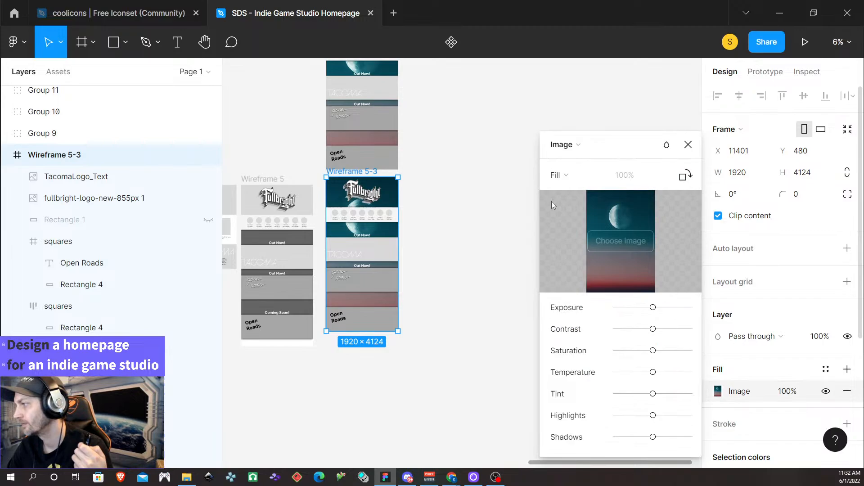
left_click(617, 247)
scroll(217, 124, "down", 3)
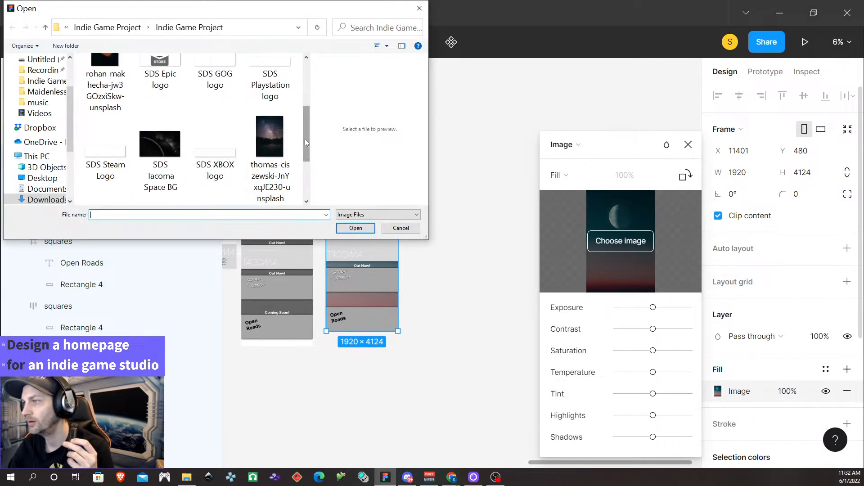
left_click_drag(304, 139, 296, 185)
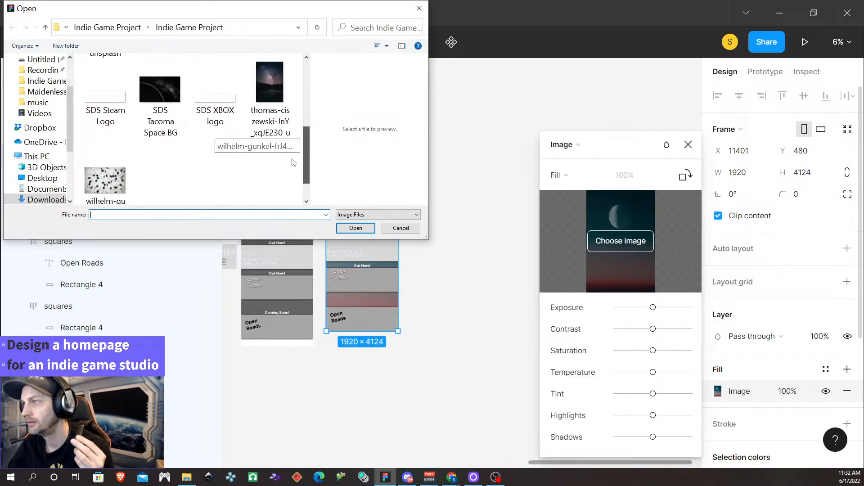
scroll(297, 185, "up", 2)
left_click(271, 112)
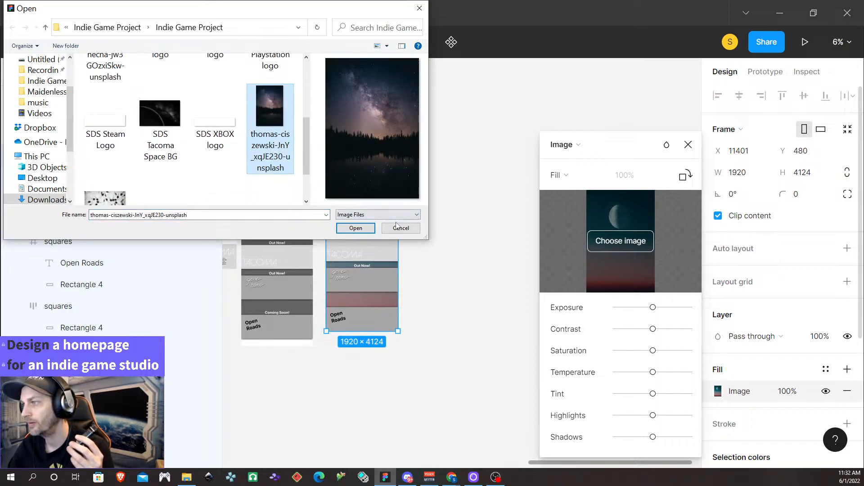
left_click(360, 228)
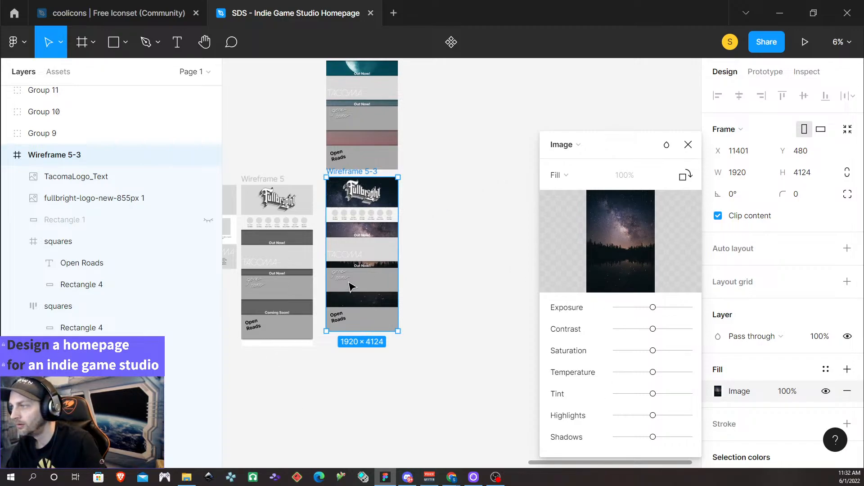
Examine how the night-sky photo shows between the sections of Wireframe 5-3, compare it with Wireframe 5-2, and close the image settings.
scroll(414, 283, "up", 2, "ctrl")
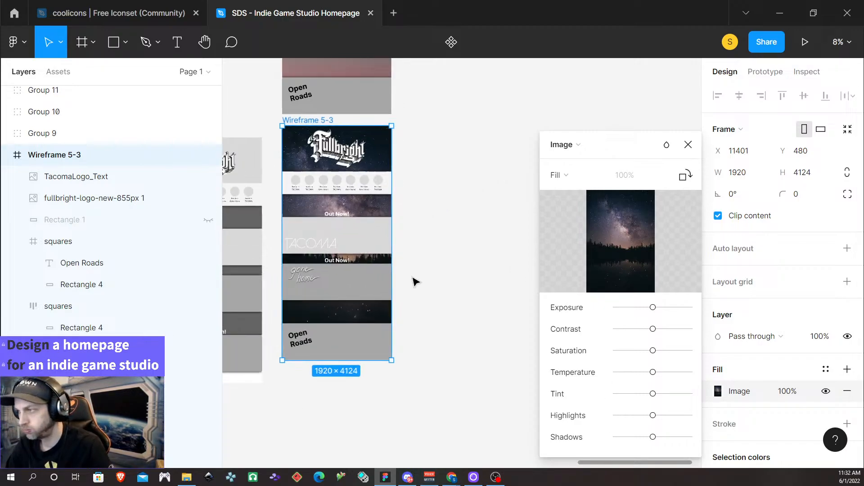
scroll(414, 282, "up", 3, "ctrl")
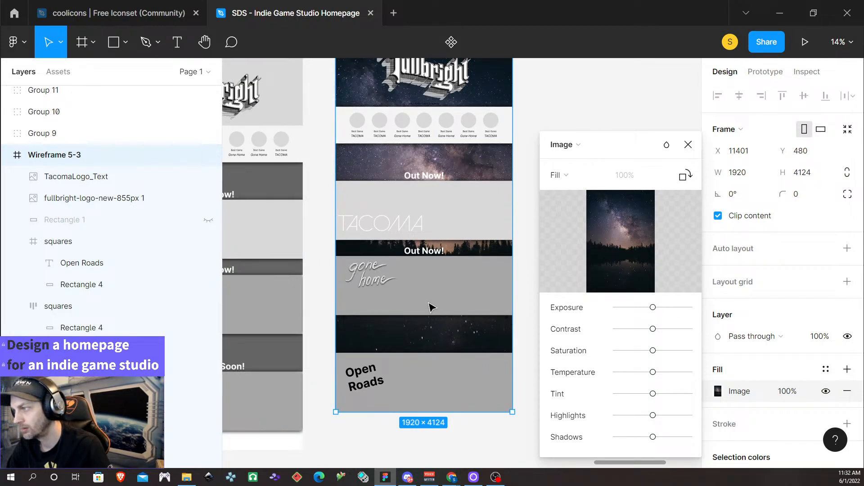
scroll(441, 306, "right", 2)
scroll(441, 369, "right", 2)
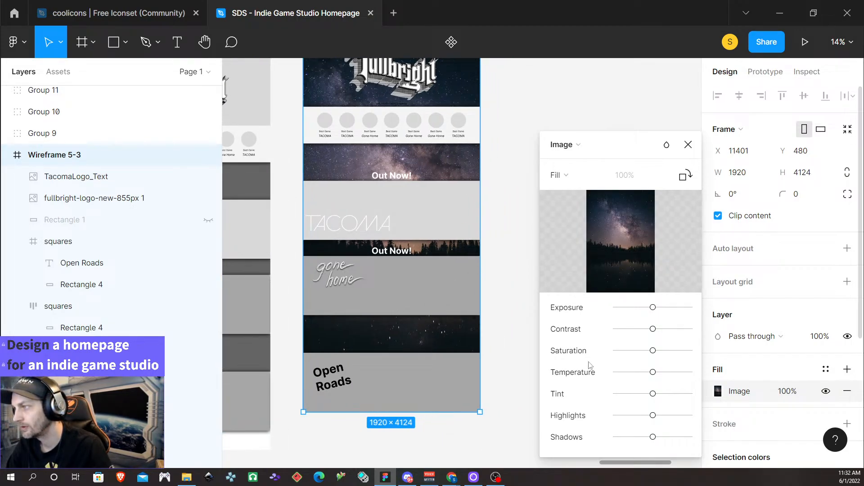
scroll(437, 331, "down", 1)
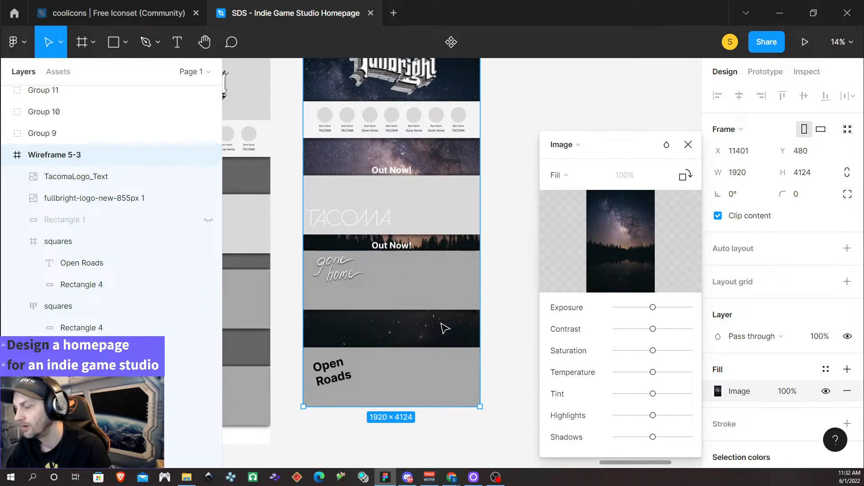
scroll(451, 358, "down", 2)
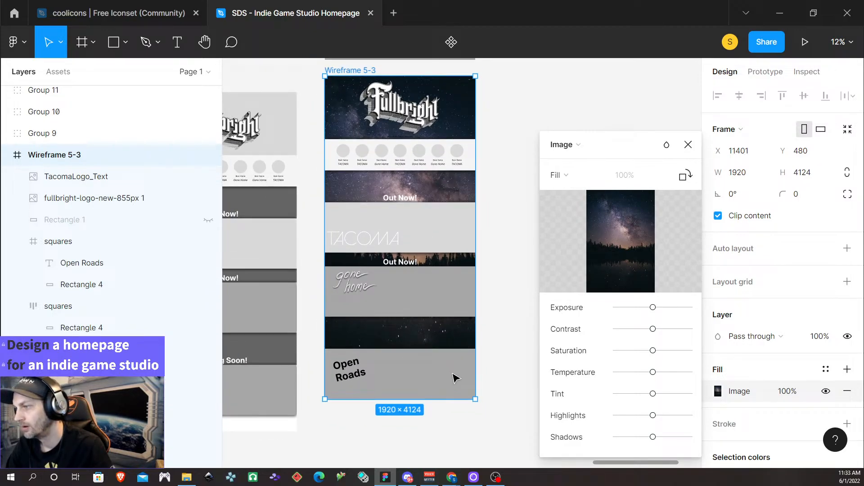
scroll(492, 331, "down", 3)
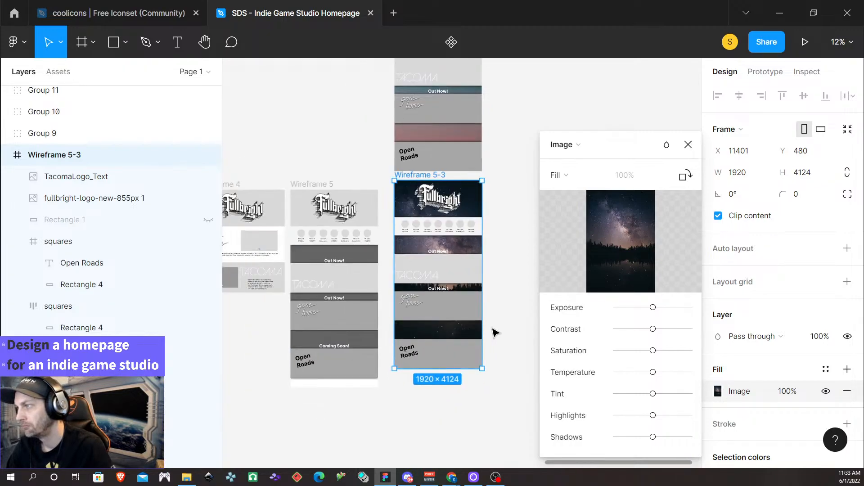
scroll(486, 330, "right", 1)
scroll(488, 333, "up", 1)
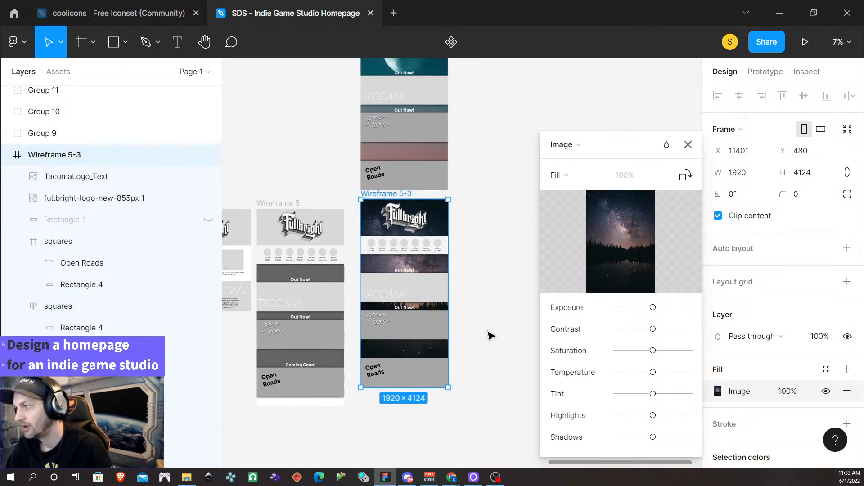
scroll(477, 286, "up", 5)
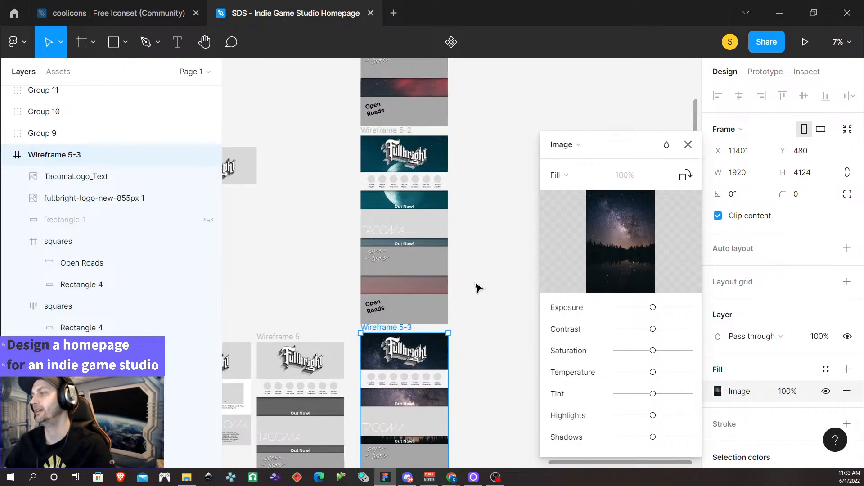
scroll(473, 291, "down", 4)
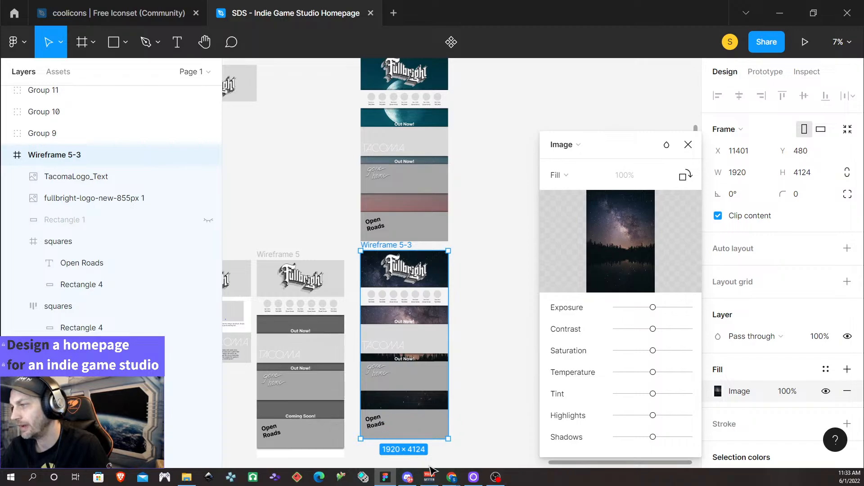
scroll(461, 407, "down", 1)
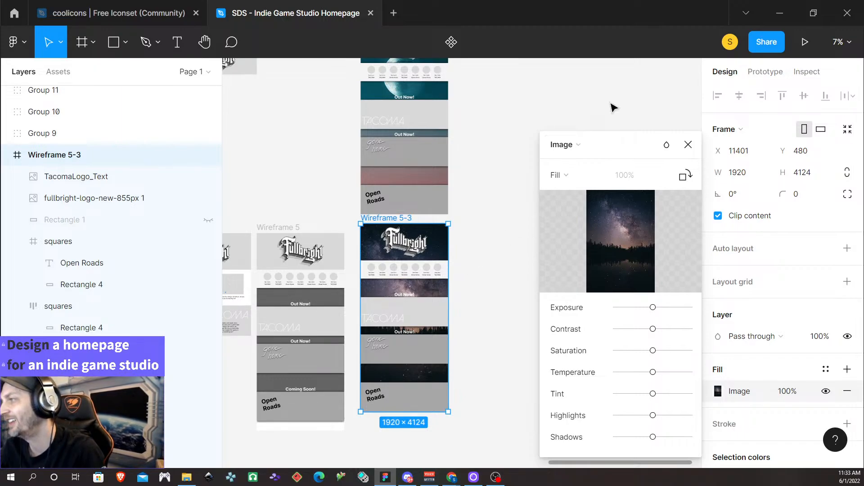
left_click(688, 145)
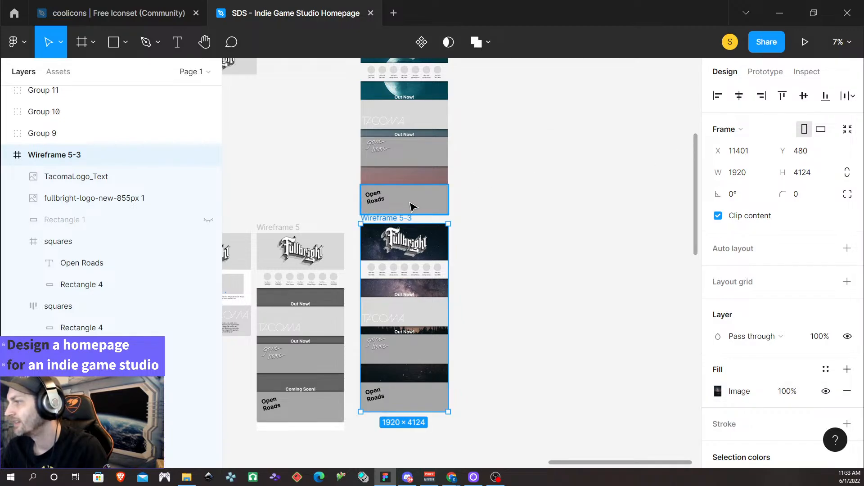
Duplicate Wireframe 5-3 to the right of the original at about X 13593, Y 480, and deselect the copy.
double_click(394, 218)
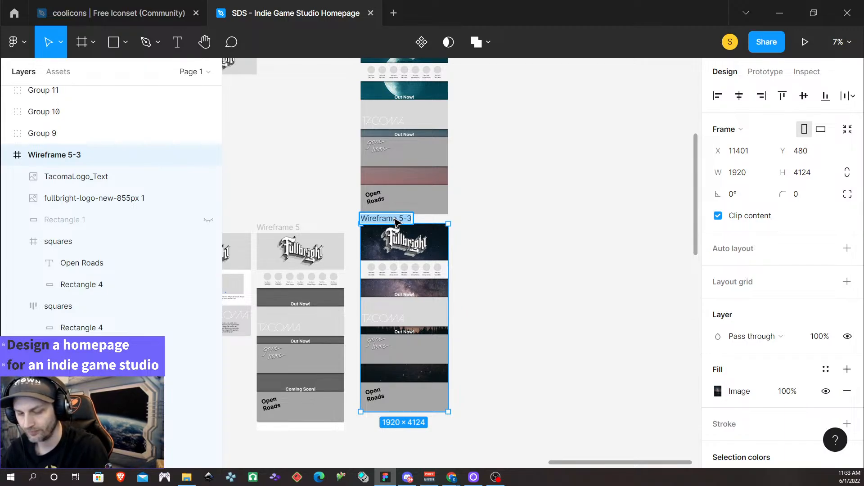
left_click(491, 222)
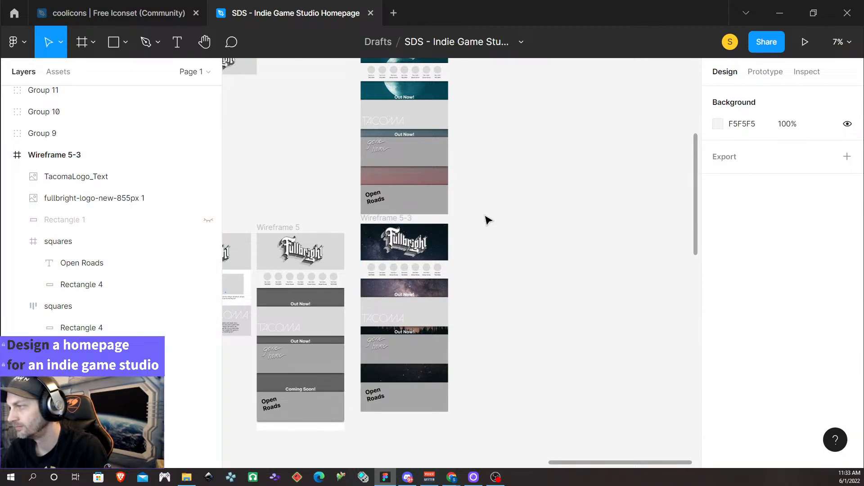
left_click(404, 221)
left_click_drag(403, 222, 505, 226)
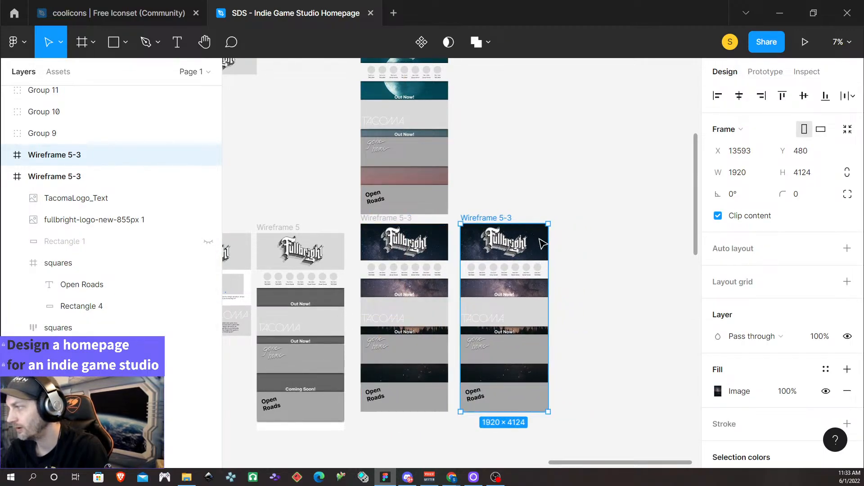
key("Escape")
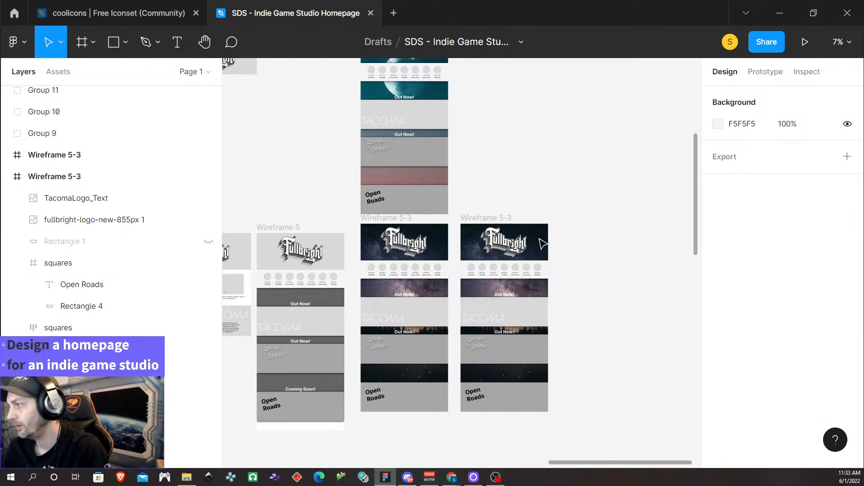
left_click(498, 219)
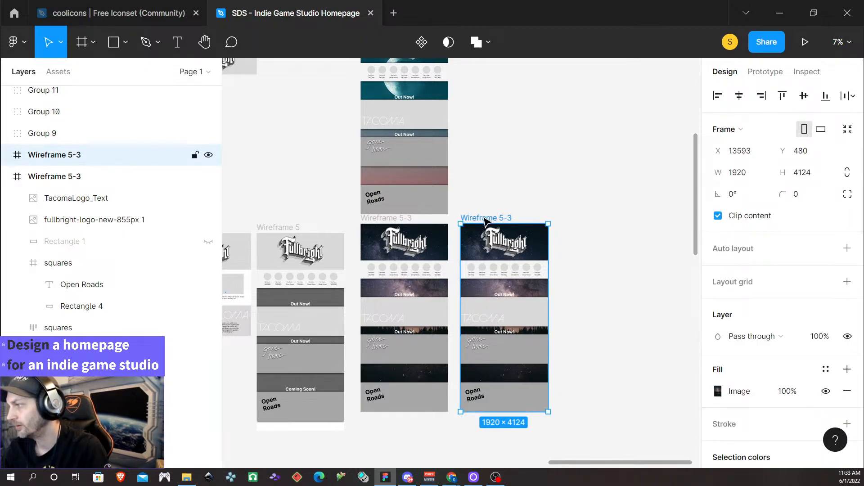
key("Escape")
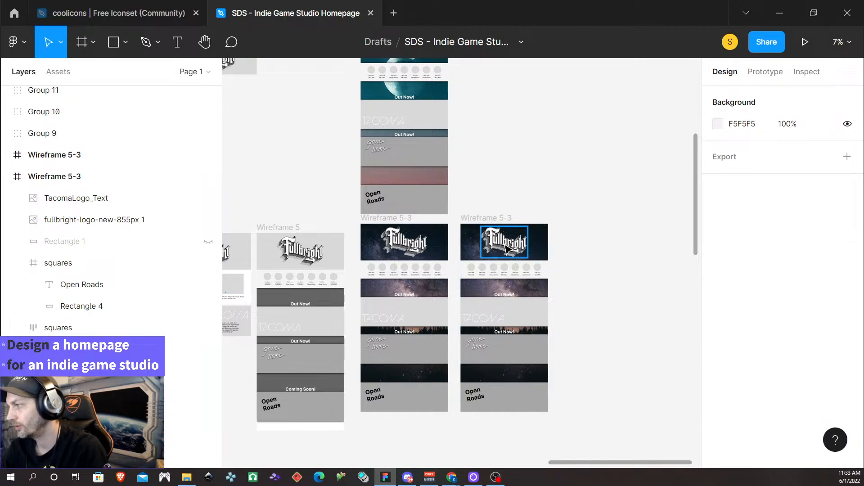
Collapse the layers of the original Wireframe 5-3 and select its duplicate frame.
left_click(146, 244)
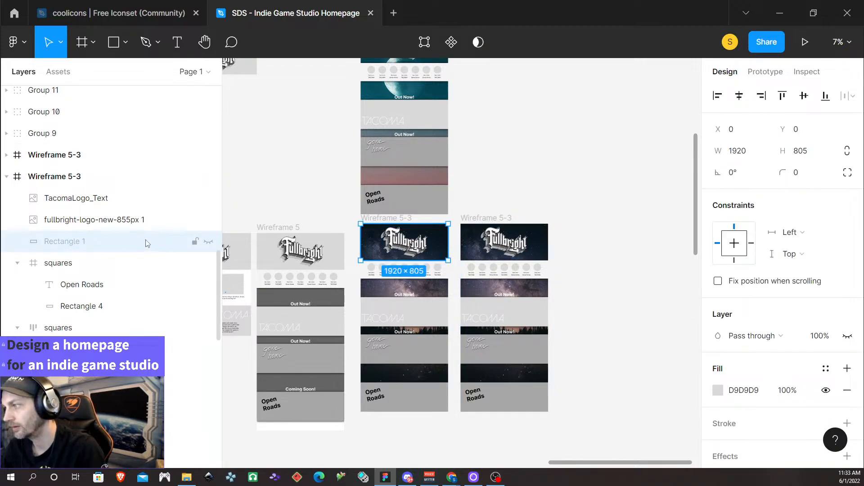
left_click(6, 178)
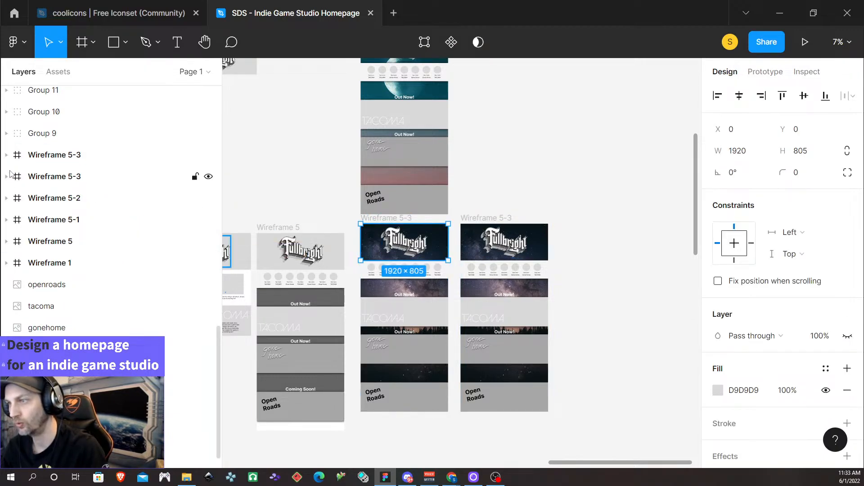
left_click(49, 157)
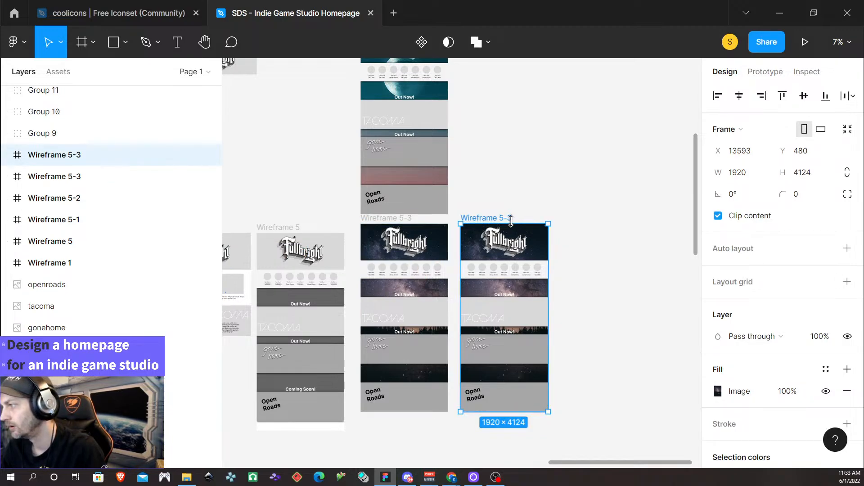
Rename the duplicated frame as Wireframe 5-3-1 and deselect it.
double_click(511, 219)
left_click(512, 219)
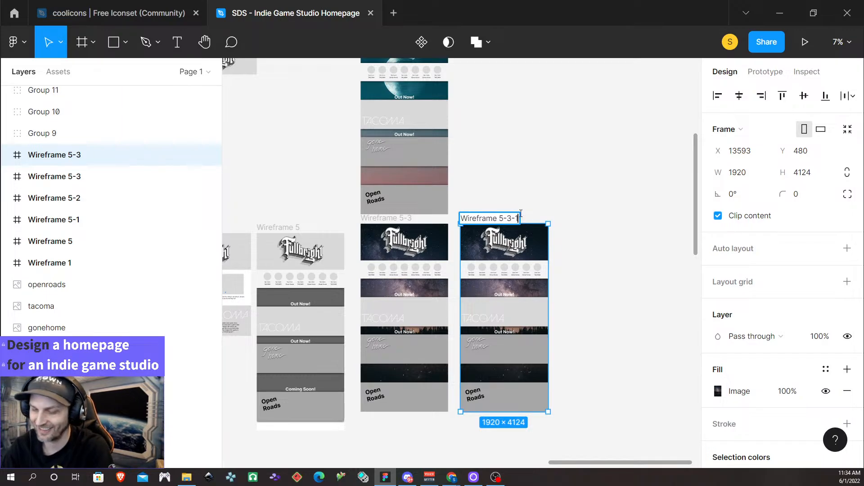
left_click(535, 181)
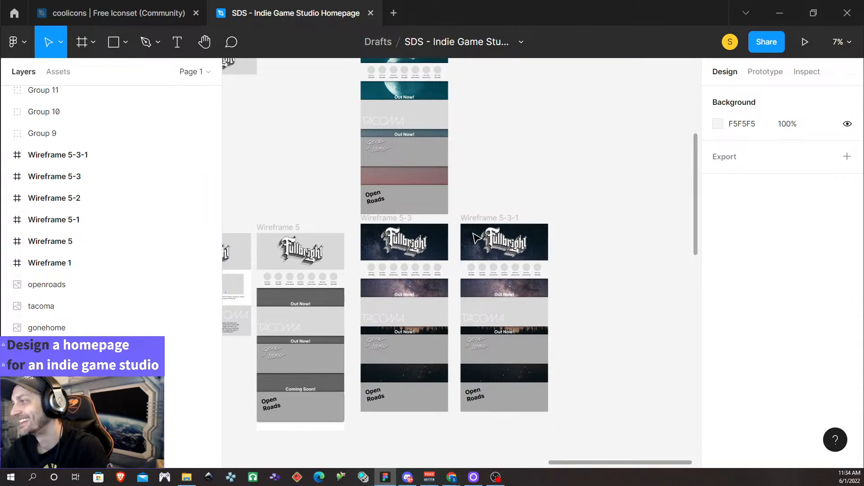
Expand the layers of Wireframe 5-3-1 and select its hidden header background, Rectangle 1.
left_click(484, 219)
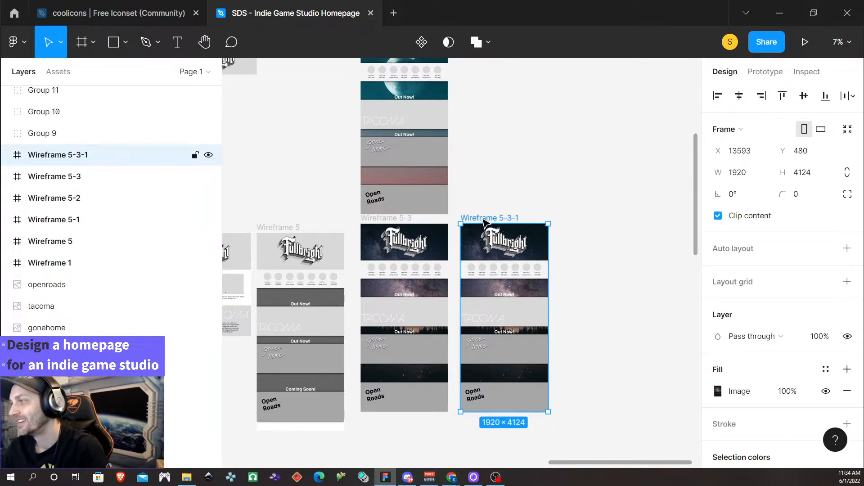
left_click(6, 156)
left_click(97, 222)
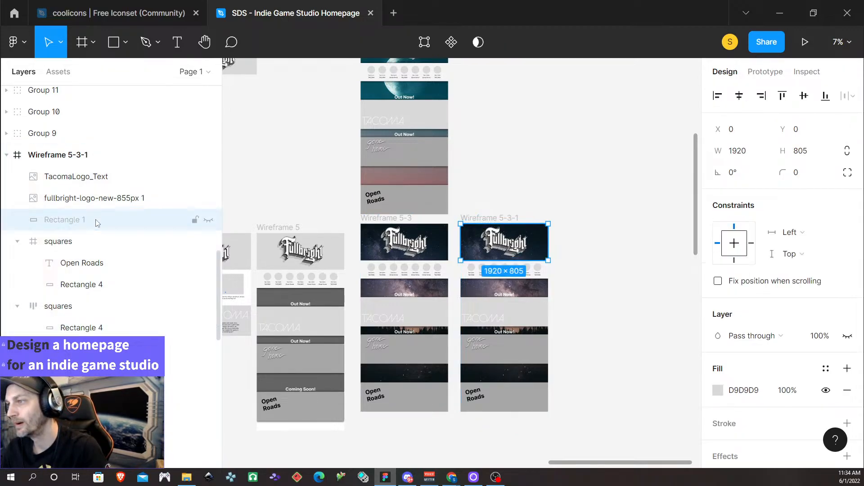
Hide the loose Rectangle 4 layer listed directly below fullbright-logo-new-855px 4.
scroll(214, 220, "down", 10)
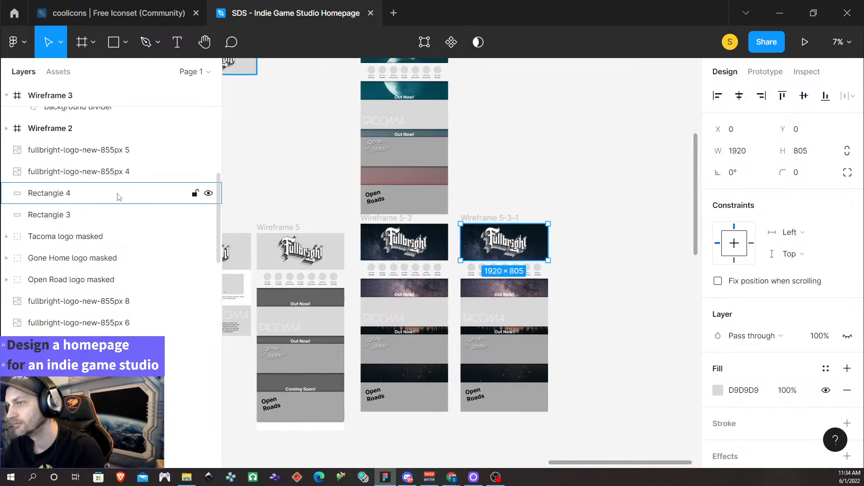
left_click(144, 201)
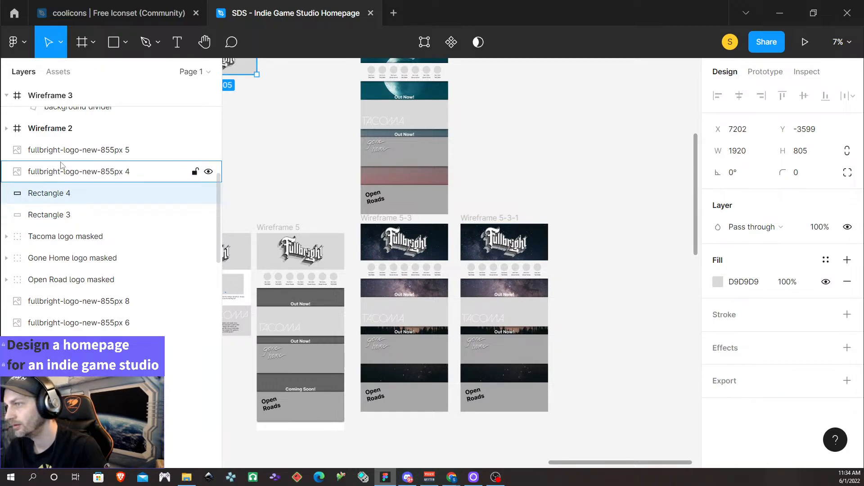
left_click(208, 194)
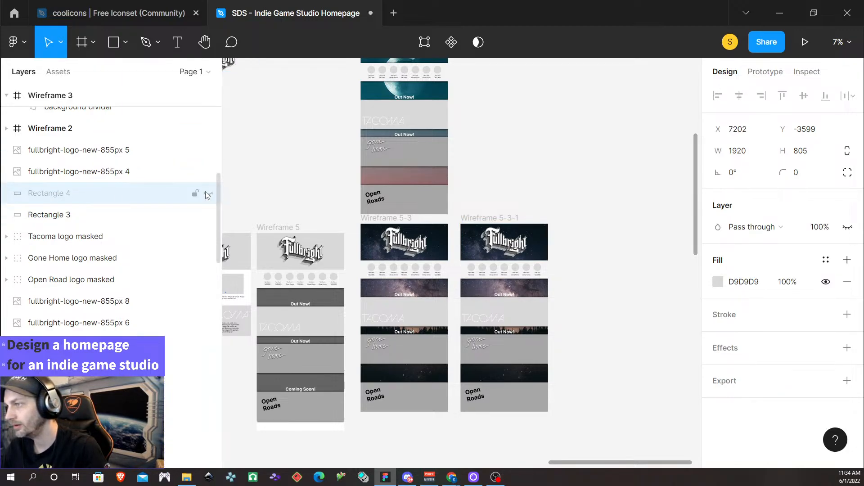
Collapse the layers of Wireframe 3, leaving Wireframe 2 collapsed as well.
scroll(126, 201, "up", 5)
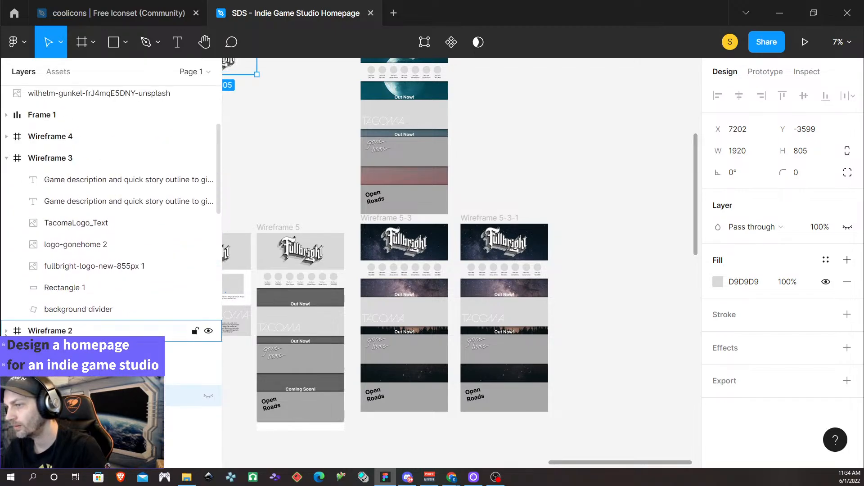
left_click(6, 332)
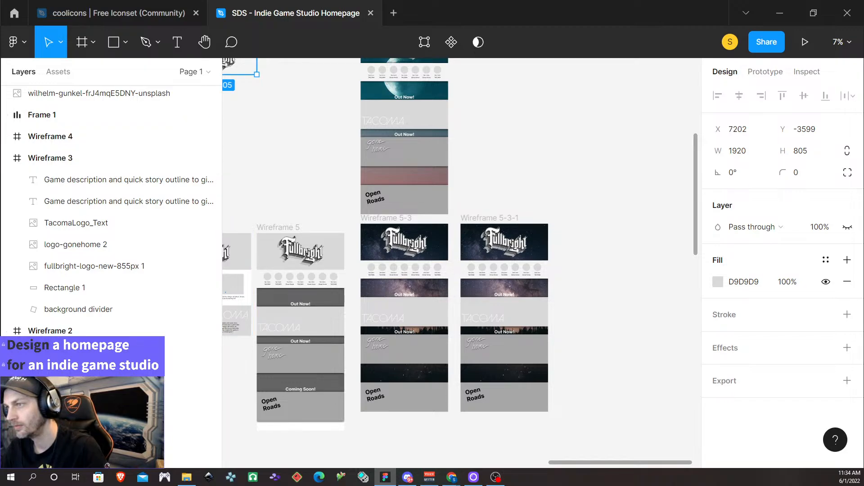
left_click(6, 332)
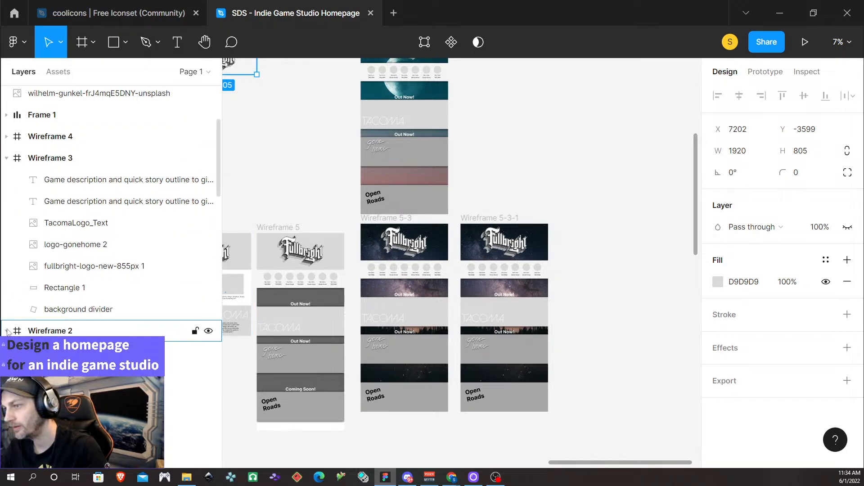
left_click(6, 158)
Unhide the header background Rectangle 1 inside Wireframe 5-3-1 and select it.
scroll(18, 176, "up", 3)
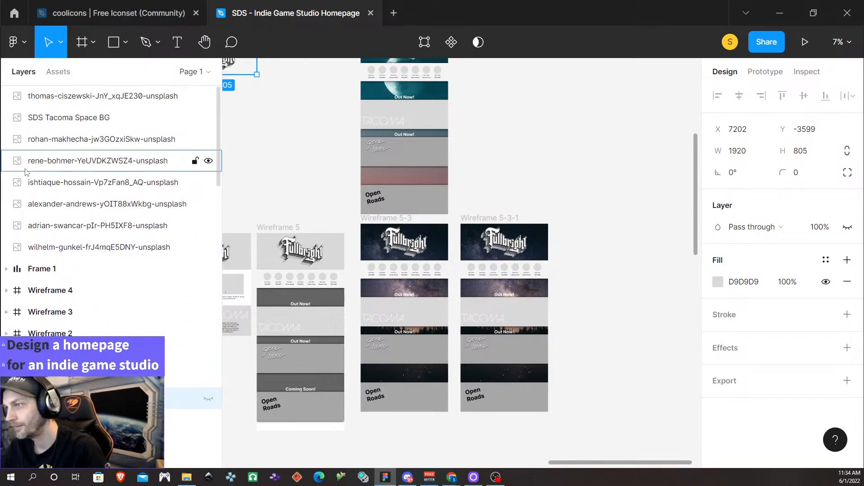
scroll(30, 176, "down", 5)
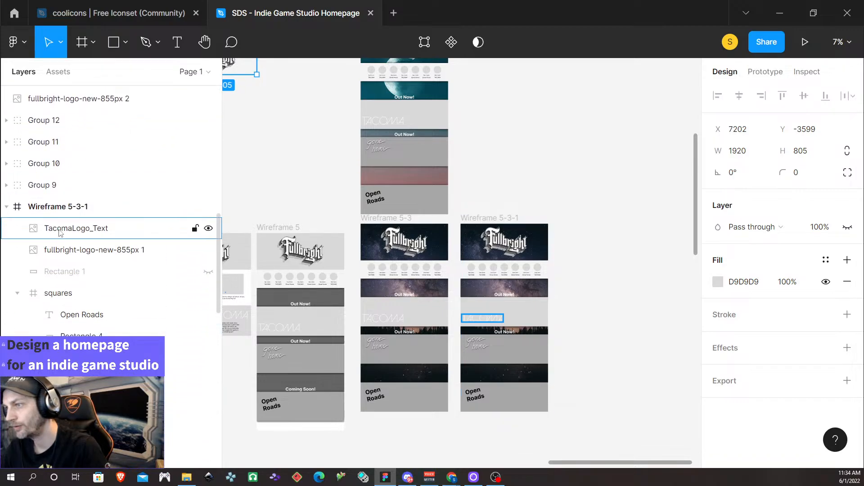
left_click(67, 210)
left_click(67, 211)
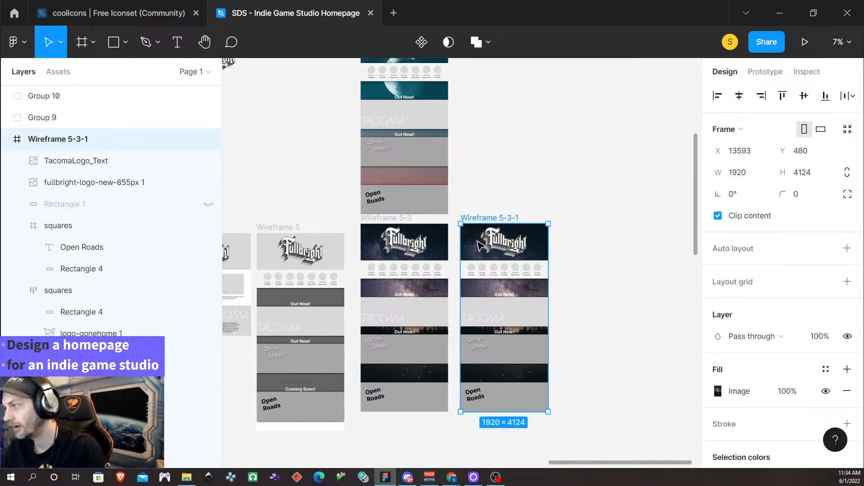
left_click(207, 204)
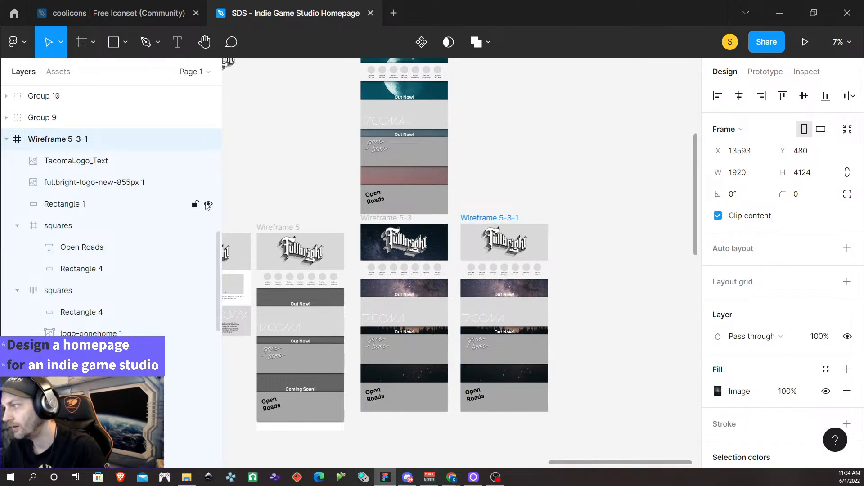
left_click(131, 209)
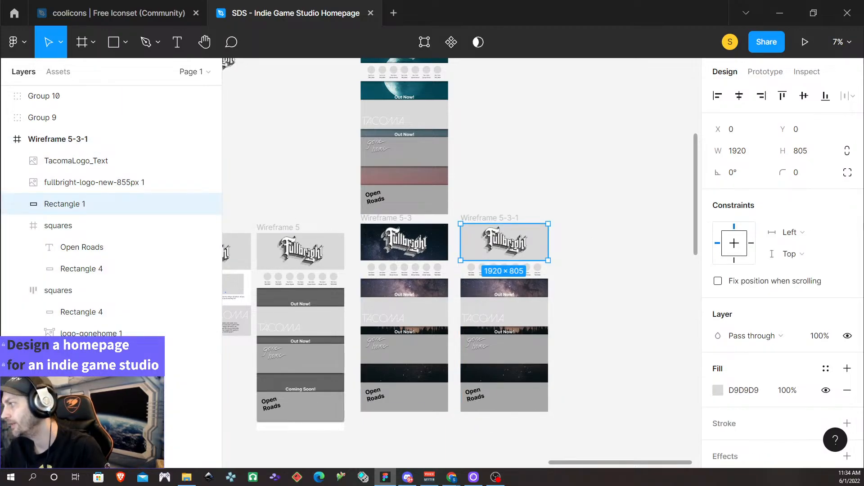
Switch Rectangle 1's fill from solid to image and load the glowing hands photo from the Indie Game Project folder.
left_click(719, 391)
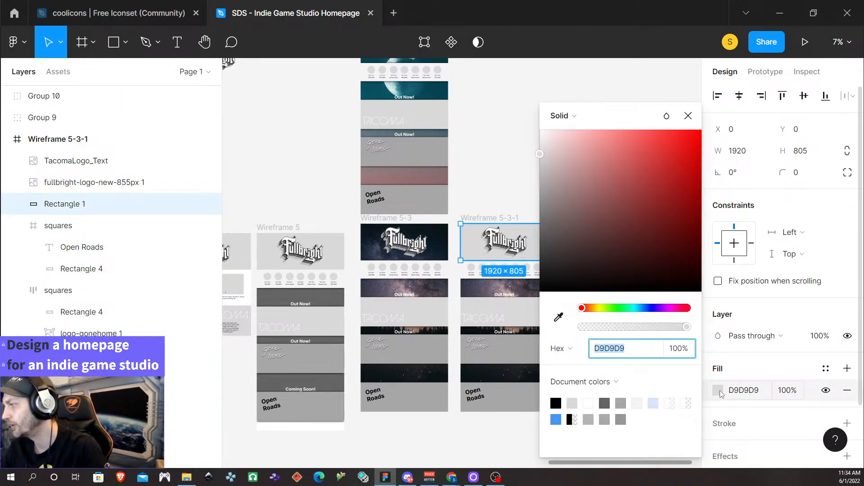
left_click(562, 116)
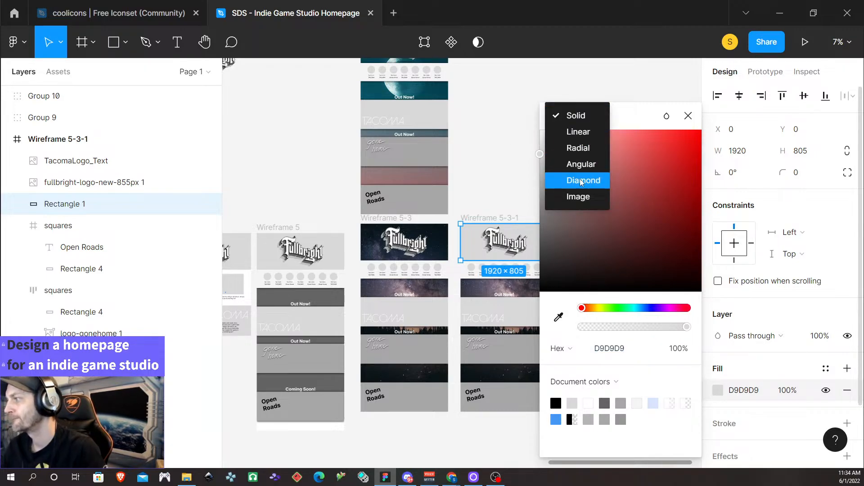
left_click(580, 197)
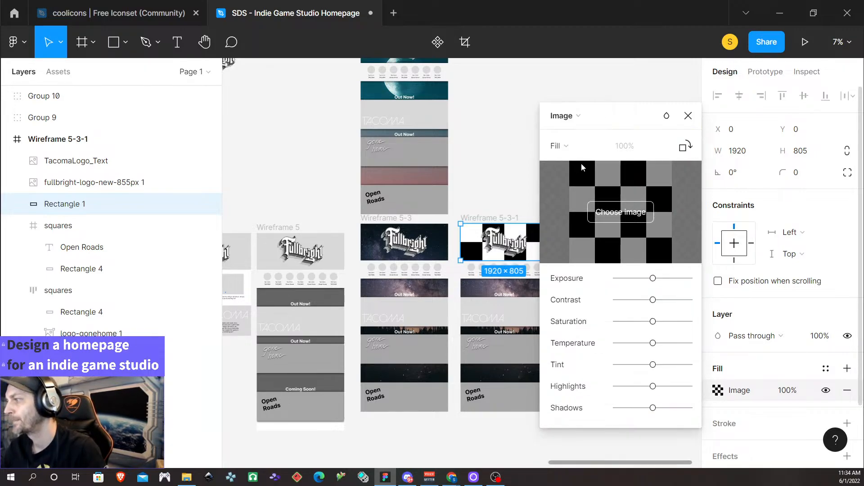
left_click(625, 218)
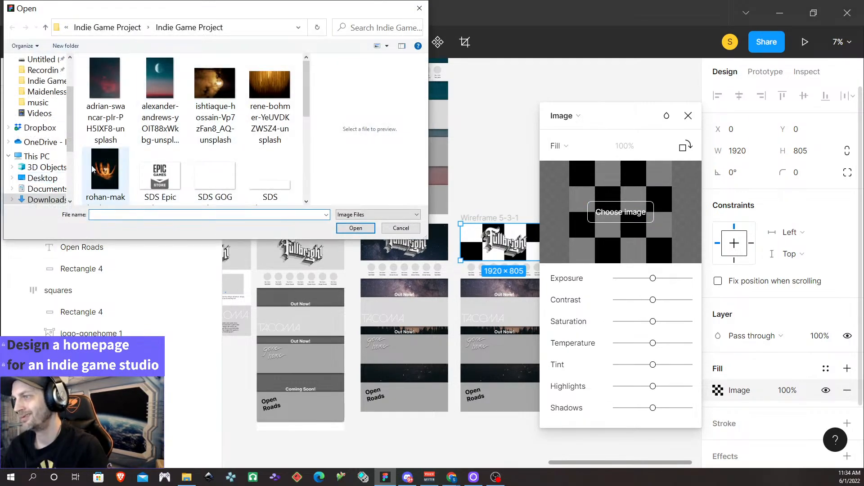
double_click(107, 166)
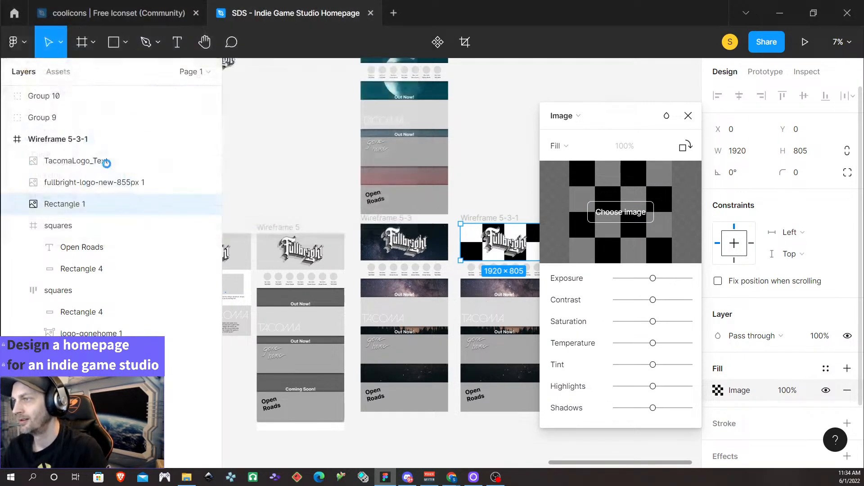
Replace Rectangle 1's image with the golden light streaks photo and close the image settings.
left_click(621, 212)
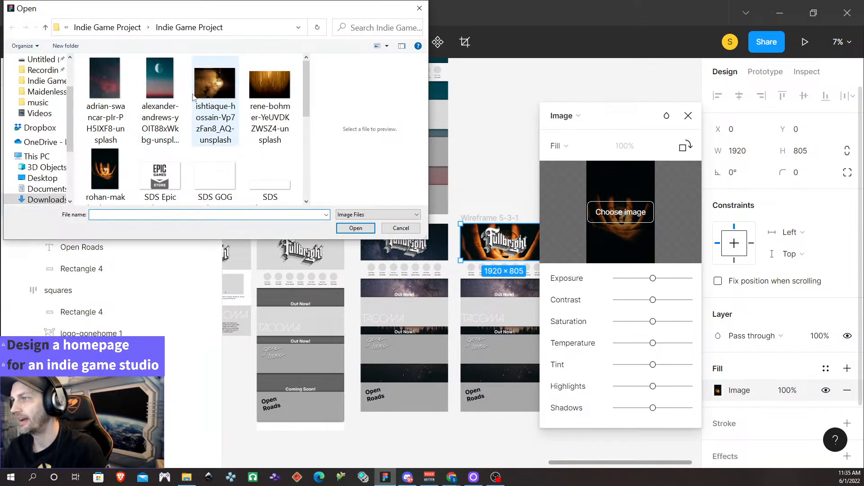
left_click(264, 83)
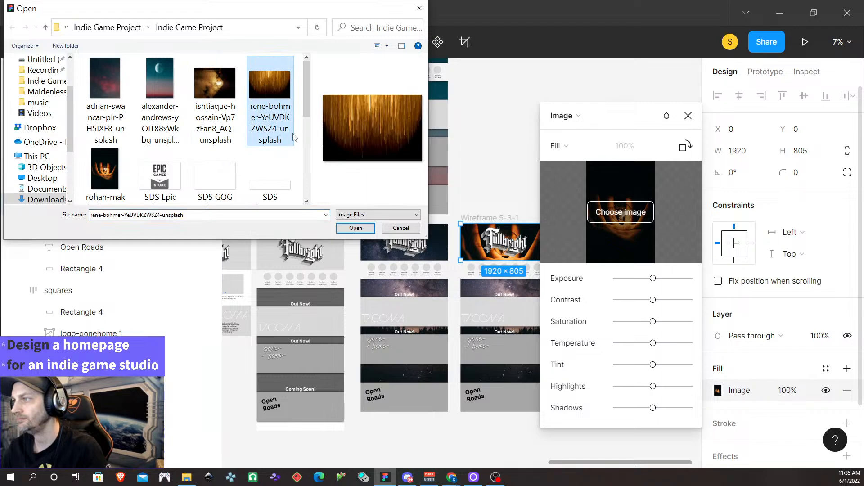
left_click(356, 228)
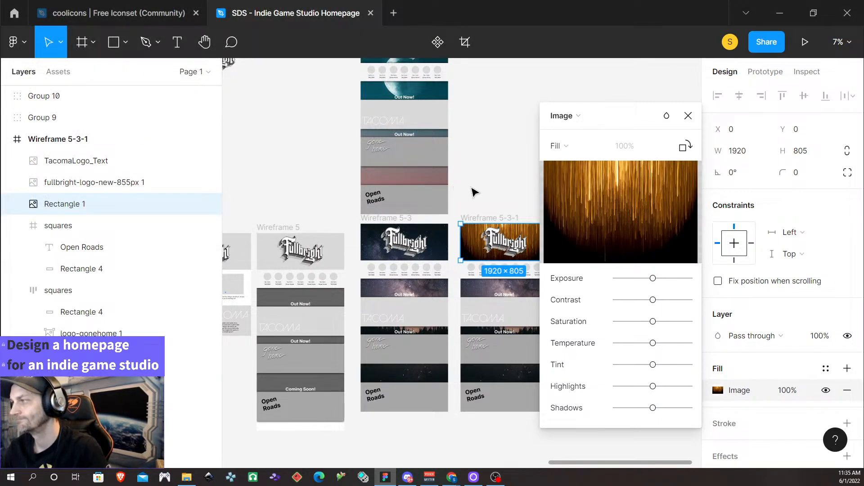
left_click(688, 116)
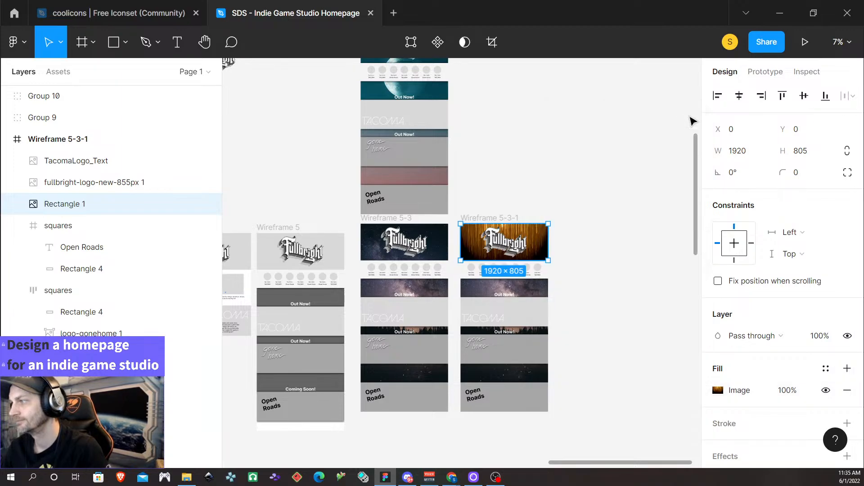
Change the background fill of the Wireframe 5-3-1 frame from an image to a solid colour.
scroll(541, 266, "up", 5)
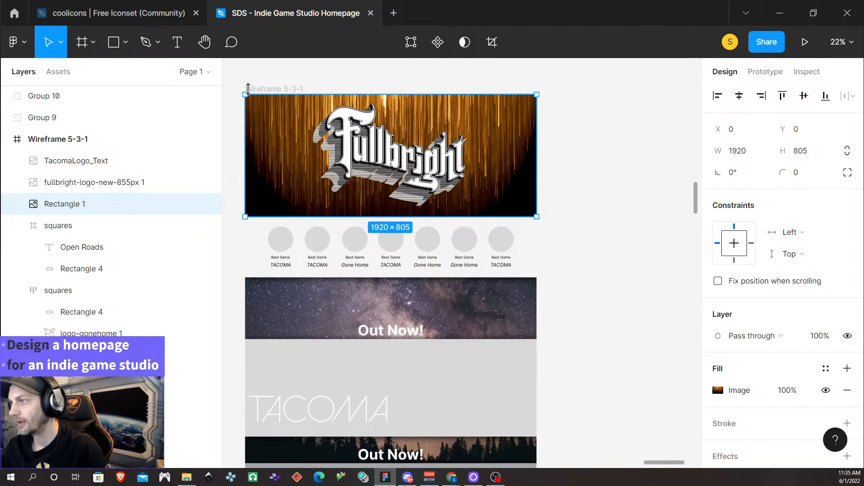
left_click(265, 88)
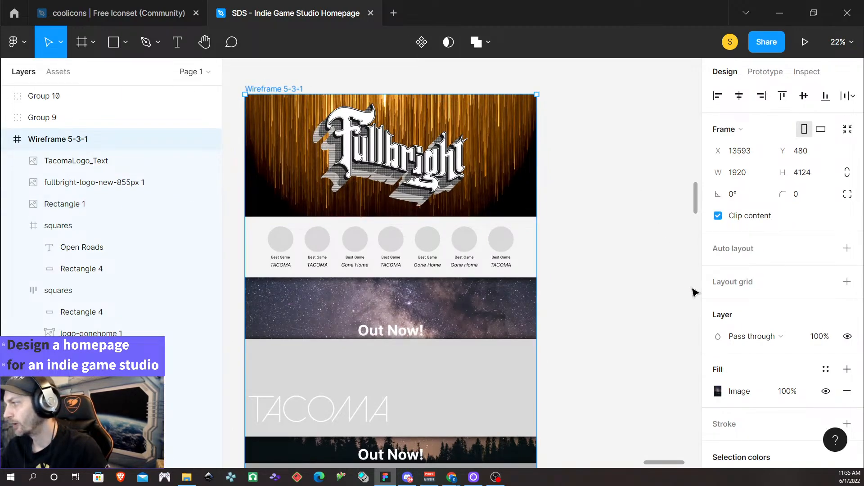
scroll(740, 333, "down", 3)
left_click(719, 256)
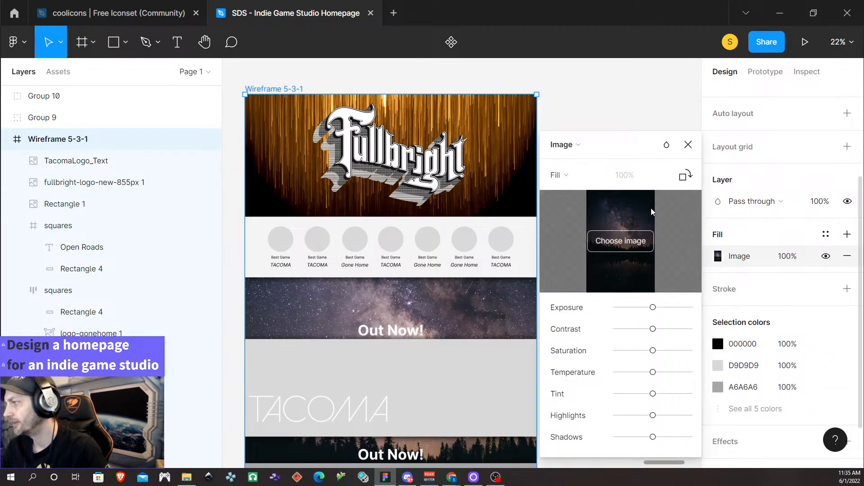
left_click(577, 179)
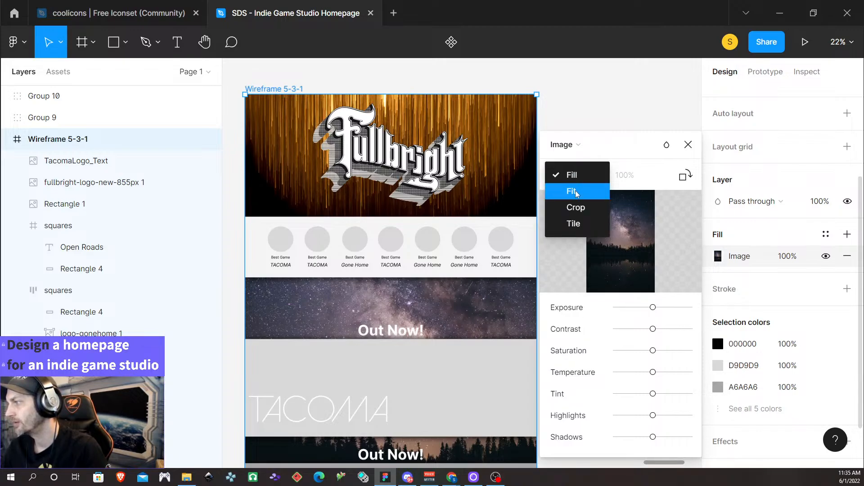
left_click(620, 148)
left_click(564, 145)
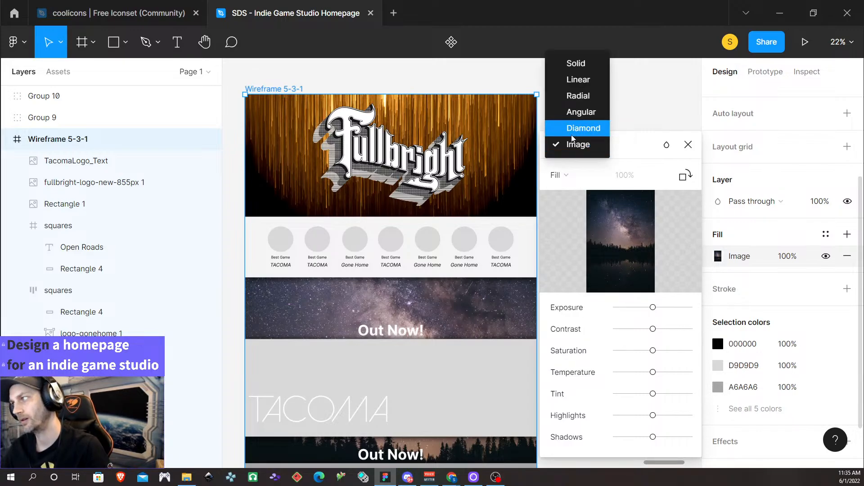
left_click(565, 63)
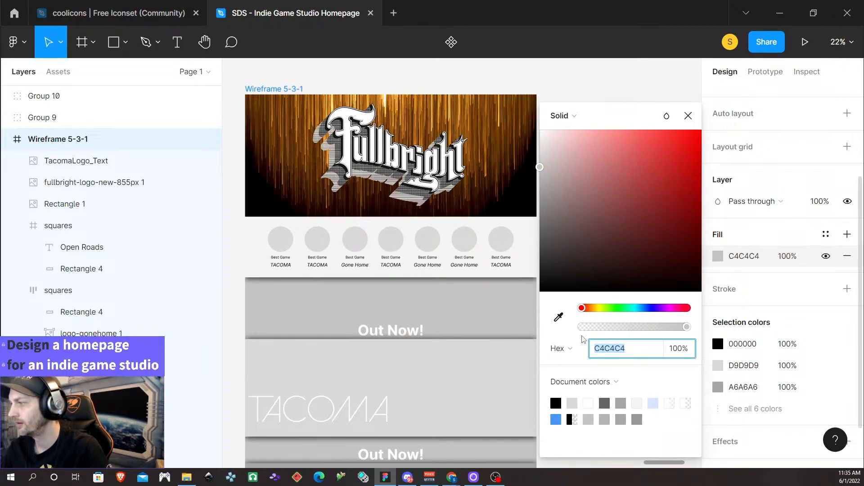
Sample the dark brown 150100 from the header photo as the frame's background fill and review the sections below.
left_click(559, 317)
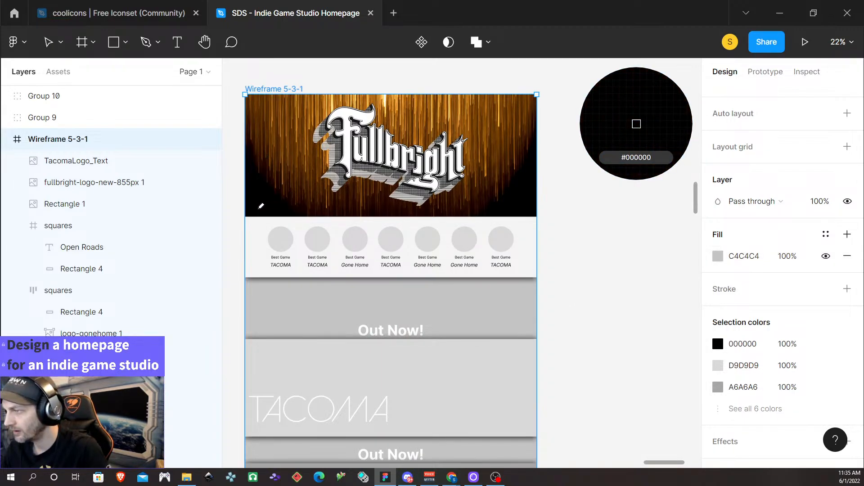
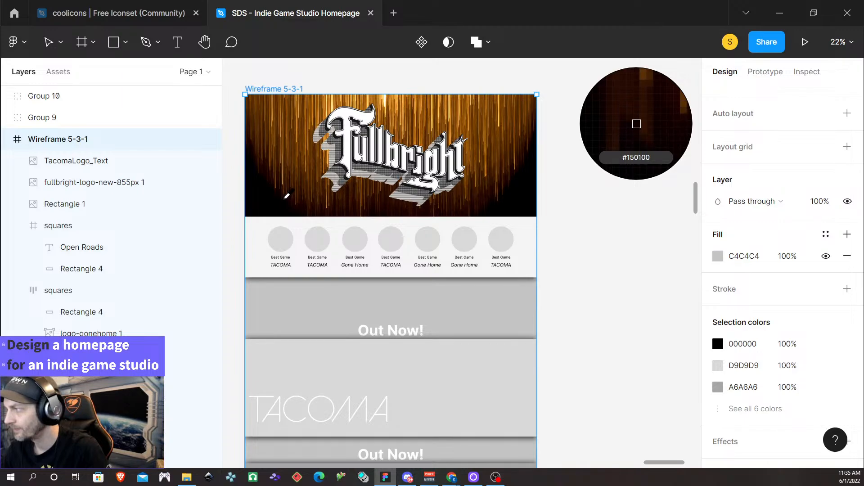
left_click(286, 196)
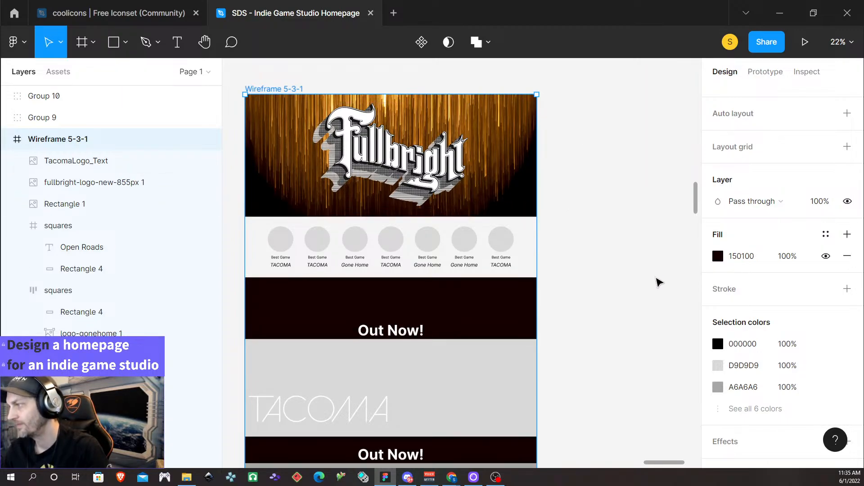
scroll(651, 261, "down", 2)
scroll(653, 337, "down", 1)
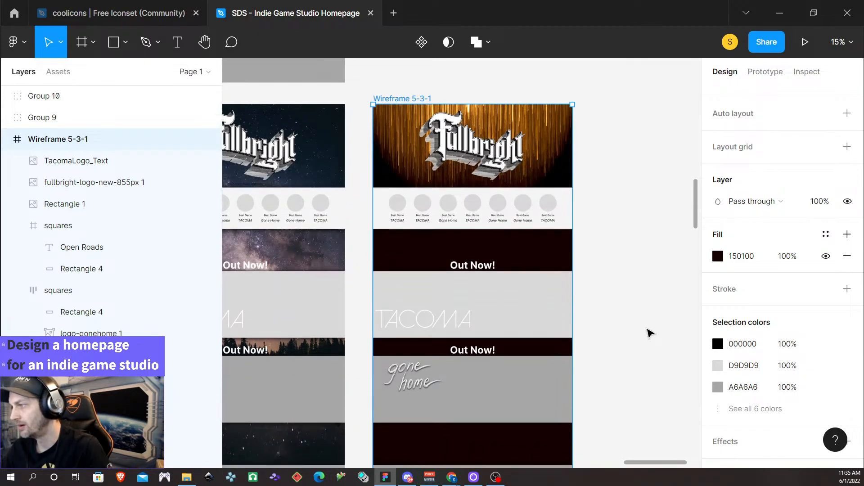
scroll(649, 333, "down", 3)
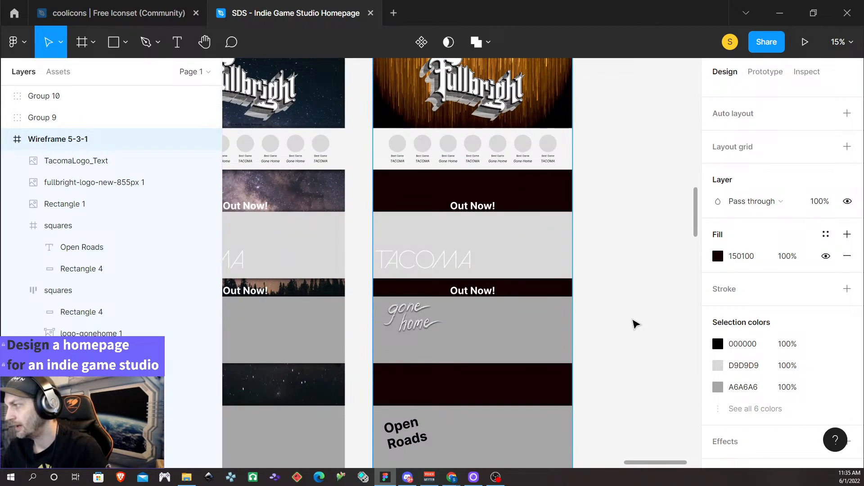
Rename Rectangle 4 in the Open Roads section of Wireframe 5-3-1 as mask.
scroll(635, 324, "down", 5)
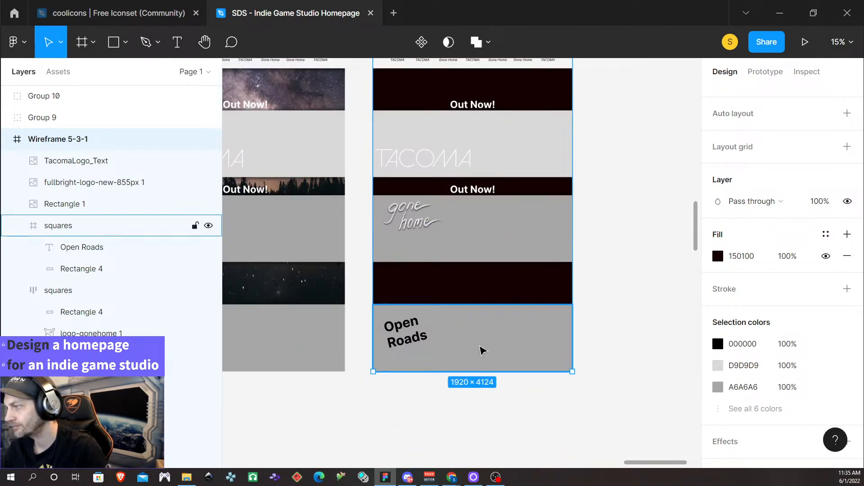
double_click(482, 351)
double_click(482, 350)
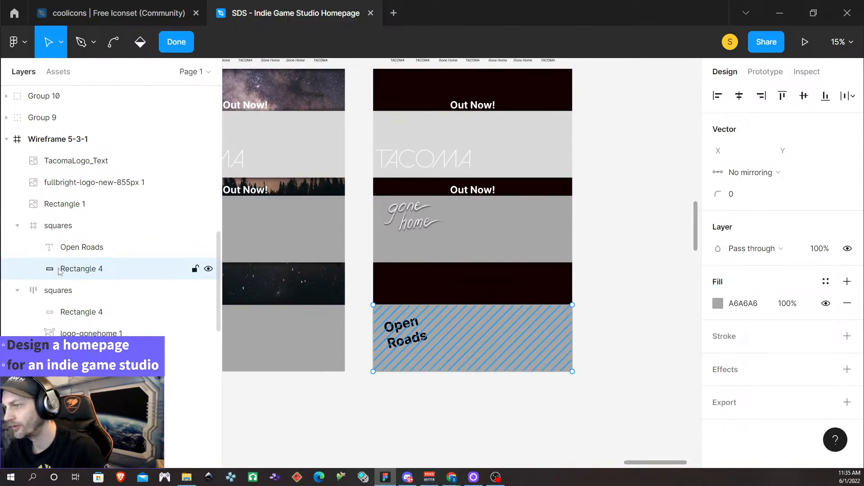
left_click(104, 256)
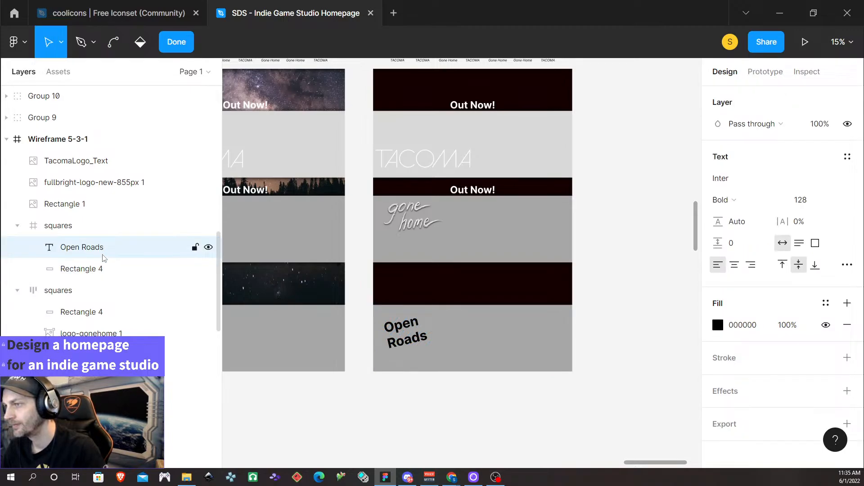
left_click(103, 270)
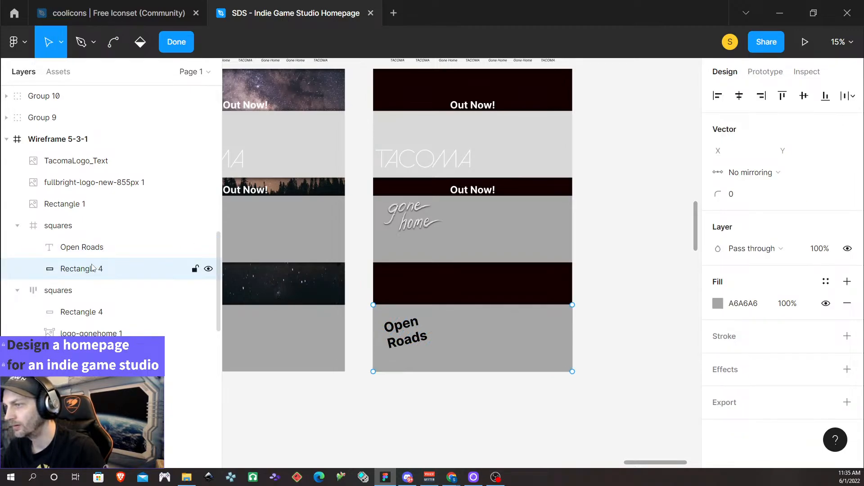
left_click(63, 230)
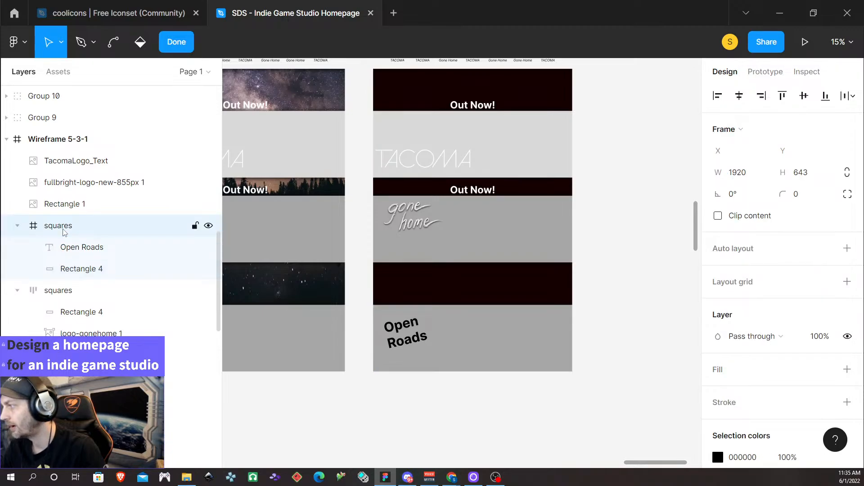
left_click(69, 266)
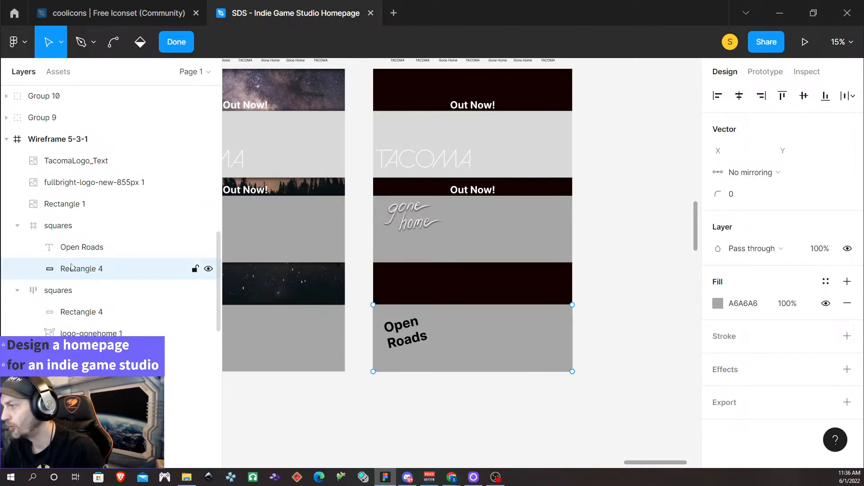
double_click(93, 269)
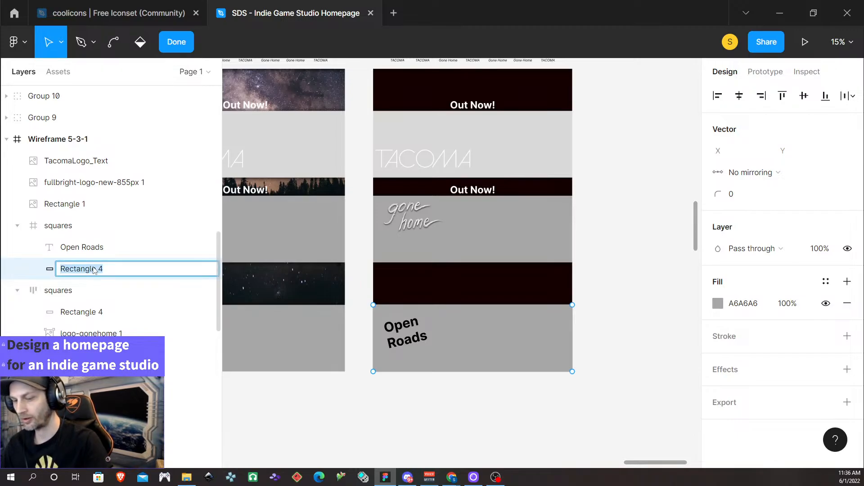
type("mask")
key("Return")
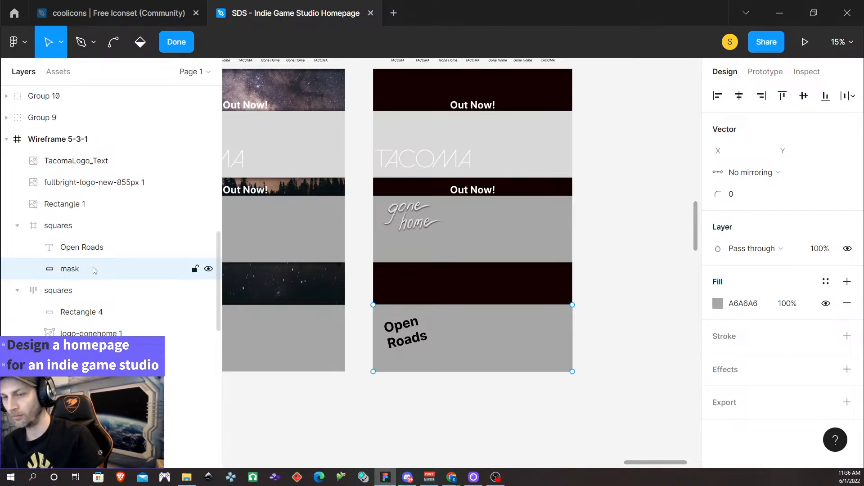
key("ctrl")
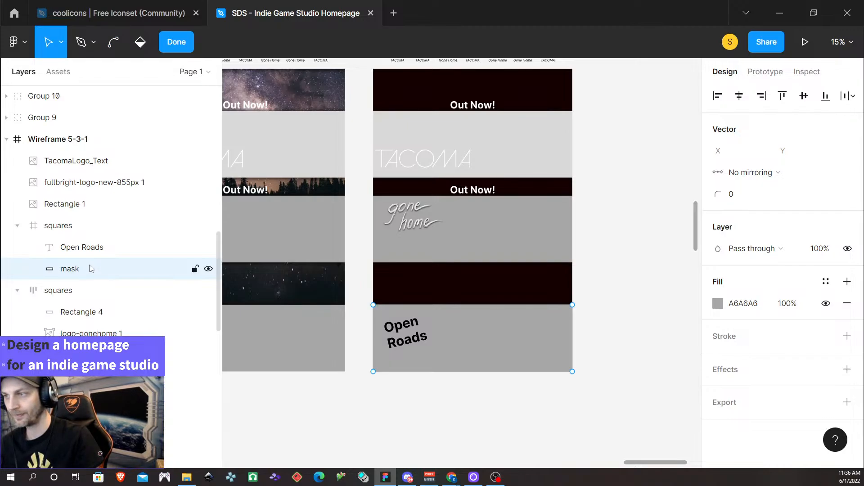
double_click(83, 269)
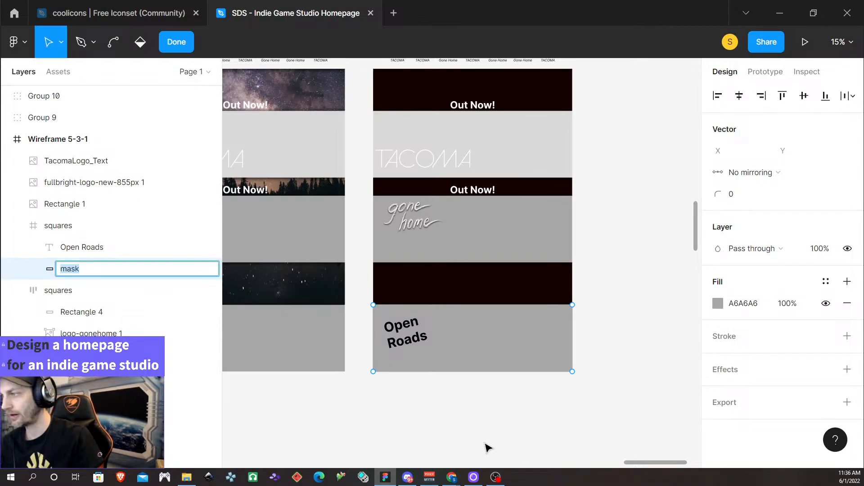
key("Return")
left_click(119, 253)
left_click(118, 270)
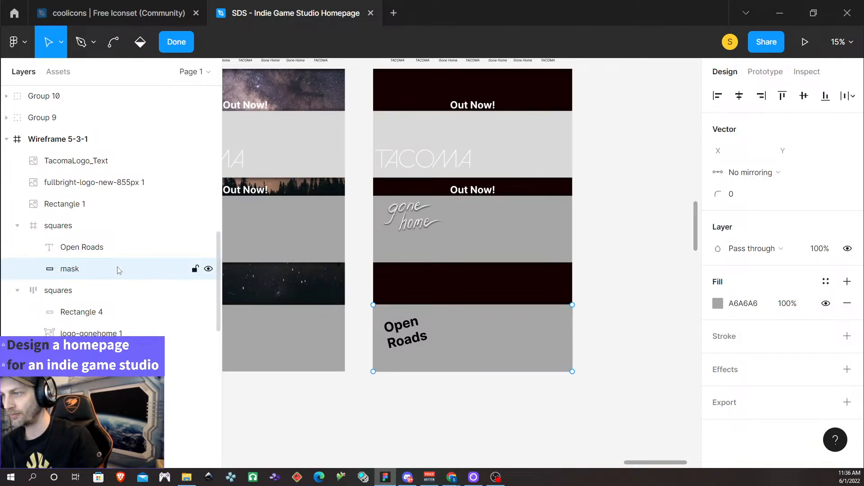
key("ctrl")
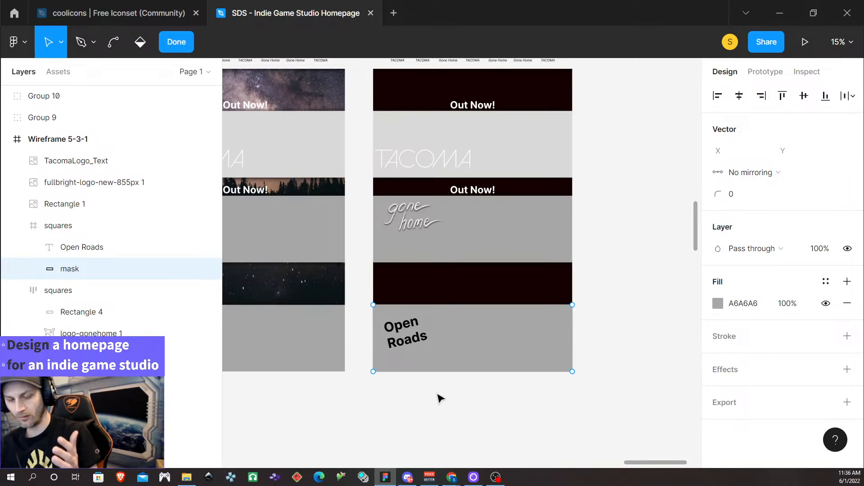
Group the Open Roads section's mask rectangle, name the group Image mask and expand it.
left_click(439, 418)
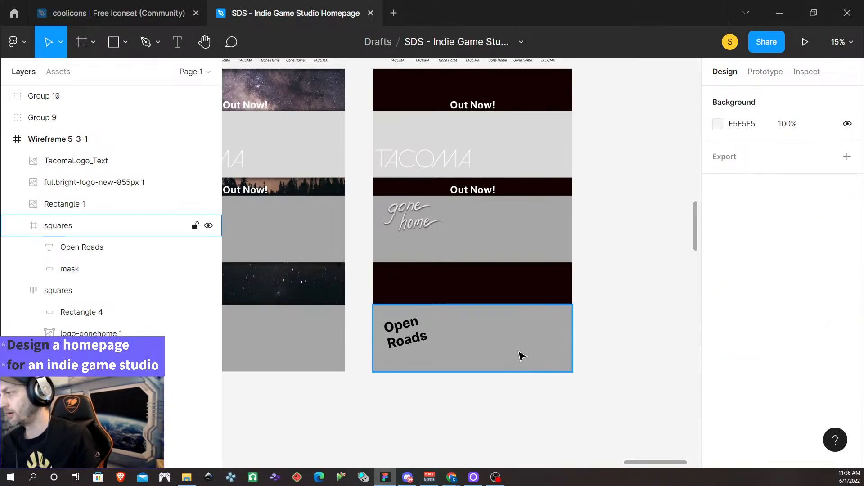
left_click(450, 360)
left_click(92, 274)
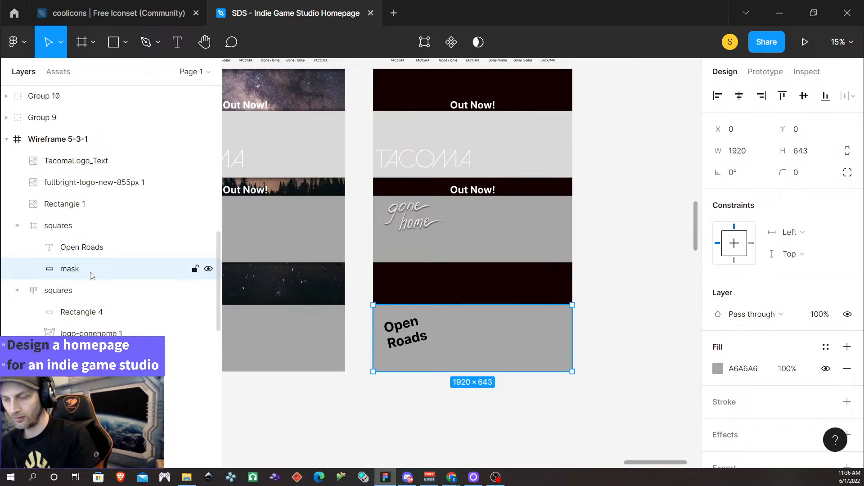
key("ctrl+g")
double_click(91, 273)
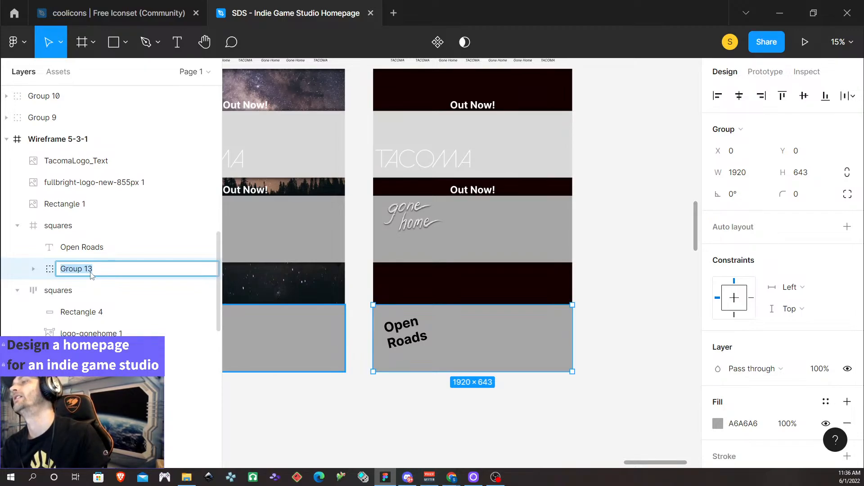
type("Image")
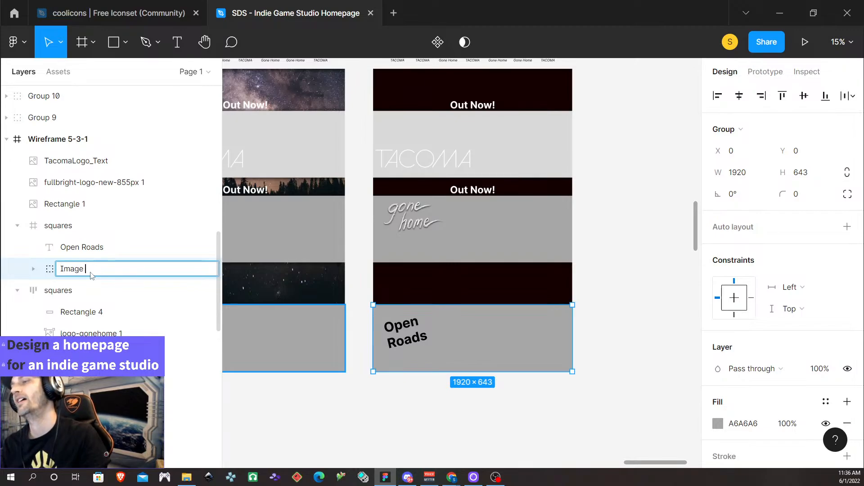
type(" mask")
key("Return")
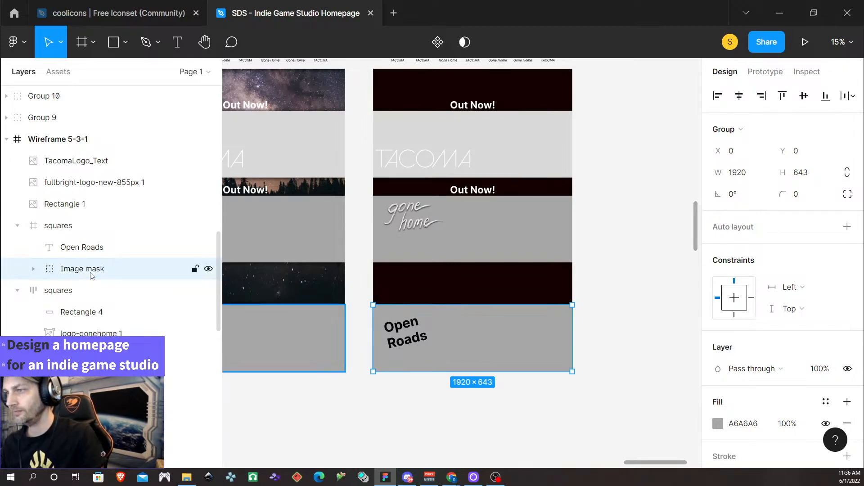
left_click(34, 269)
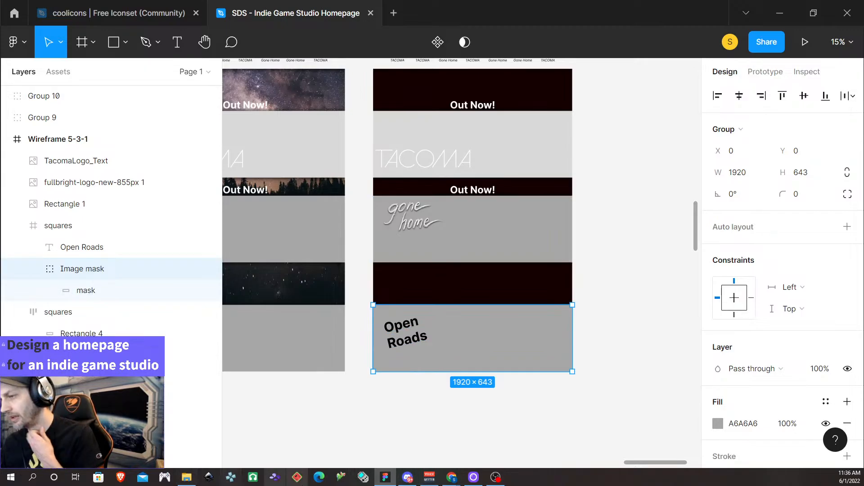
Place the glowing hands photo from the Indie Game Project folder into the Image mask group of the Open Roads section.
left_click(187, 478)
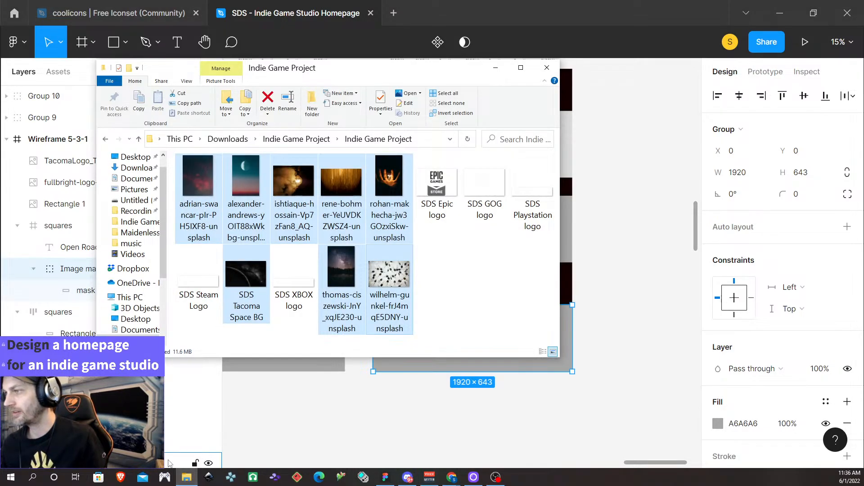
left_click(393, 181)
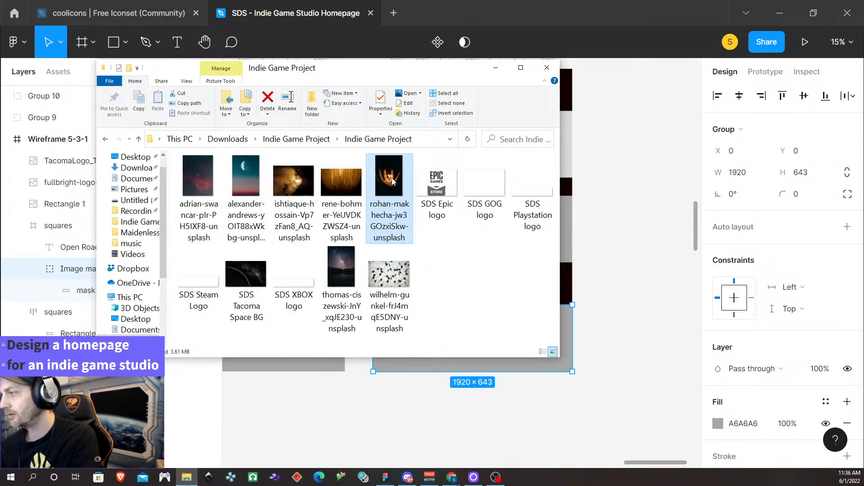
left_click_drag(410, 77, 204, 71)
left_click_drag(186, 177, 476, 357)
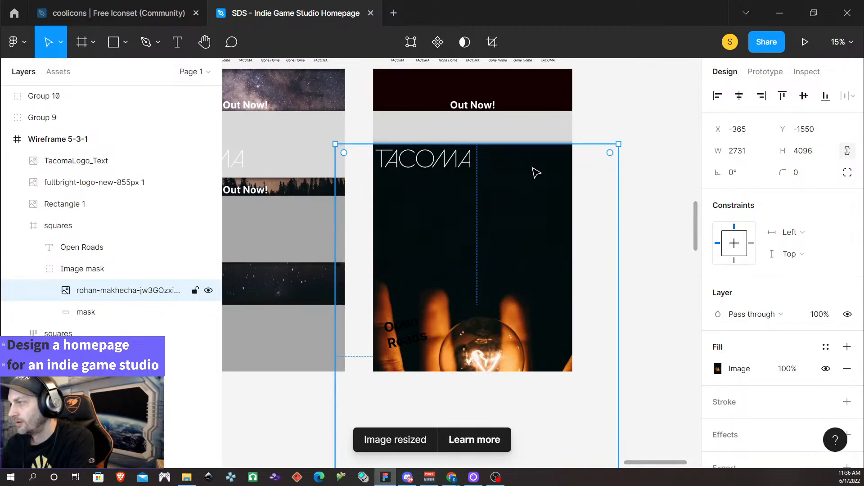
Scale the glowing hands photo proportionally to about 1917 × 2876 so it fits the frame's width.
scroll(470, 298, "down", 5)
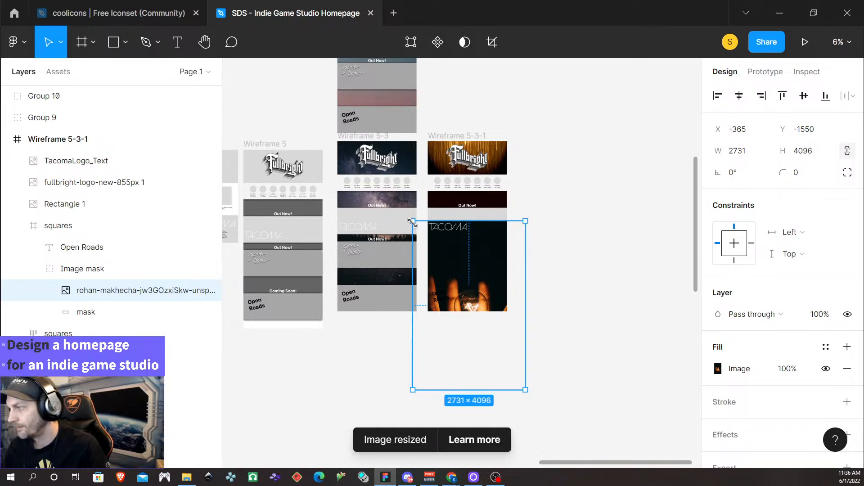
left_click_drag(412, 223, 428, 243)
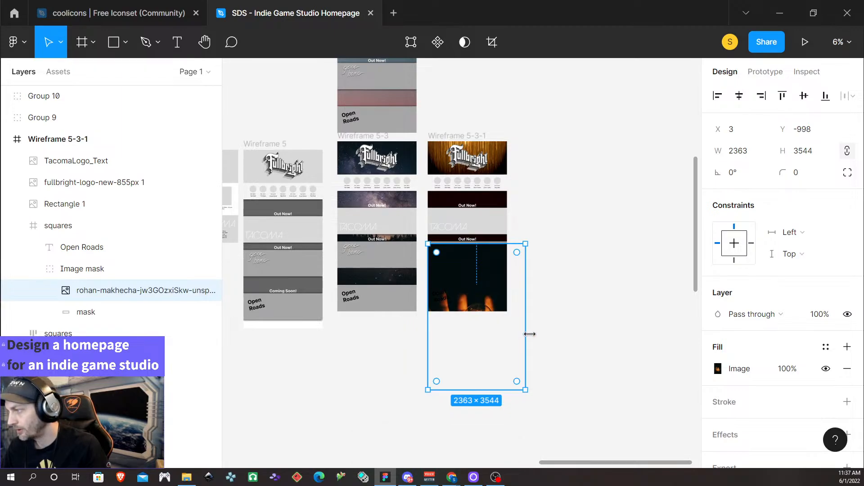
left_click_drag(526, 333, 507, 331)
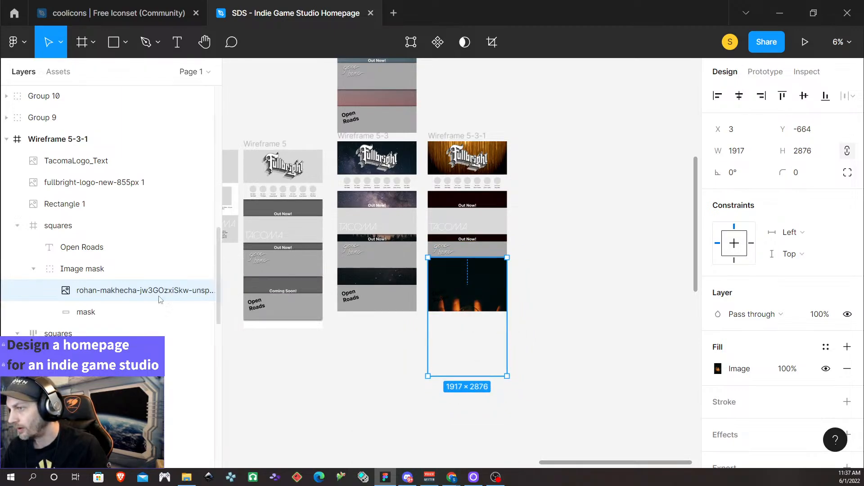
Use the mask rectangle as a mask for the glowing hands photo in the Open Roads section.
left_click(109, 313)
right_click(109, 312)
left_click(135, 299)
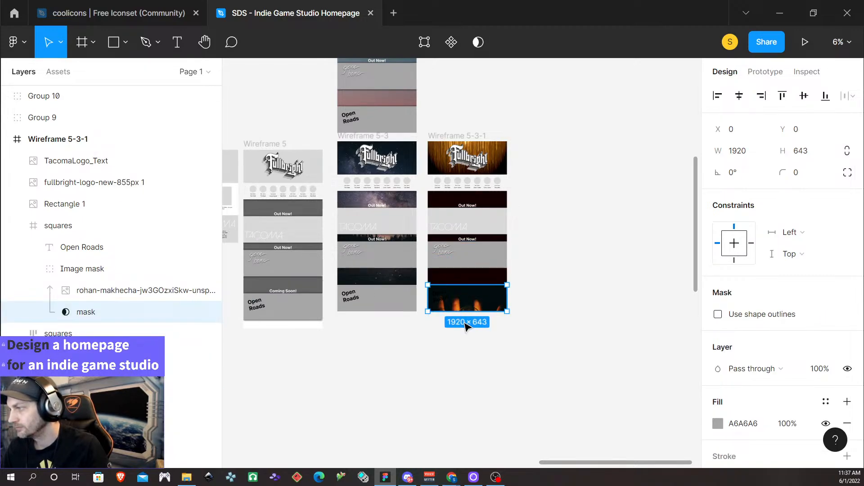
Set the fill of the Open Roads title text in Wireframe 5-3-1 to FFFFFF.
left_click(440, 302)
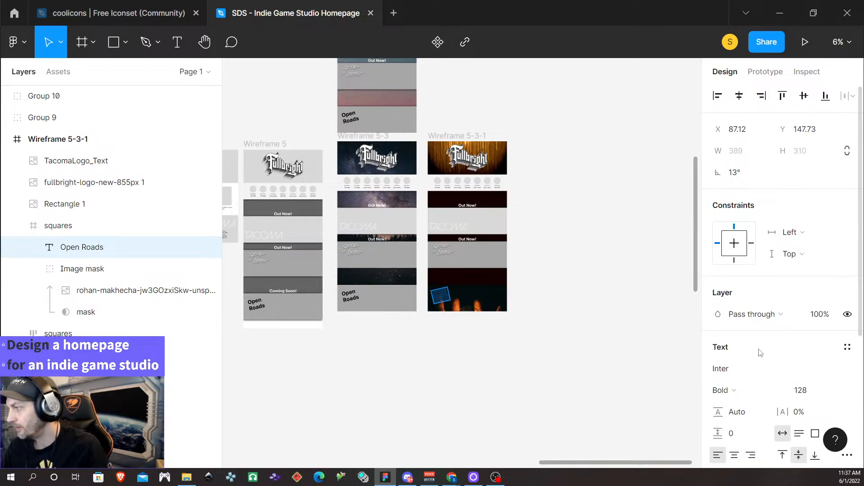
scroll(759, 351, "down", 4)
left_click(758, 320)
type("f")
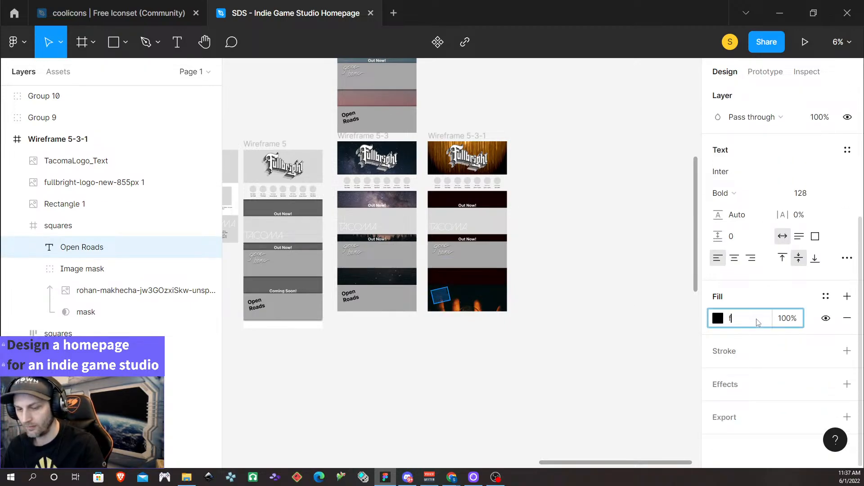
type("fffff")
key("Return")
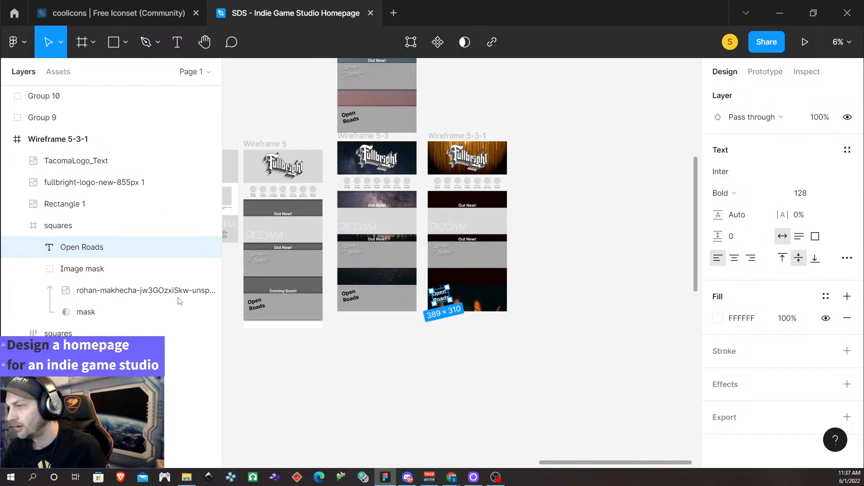
Move the glowing hands photo upward inside its mask and fine-tune its height so the fingers and bulb fill the Open Roads section.
left_click(115, 292)
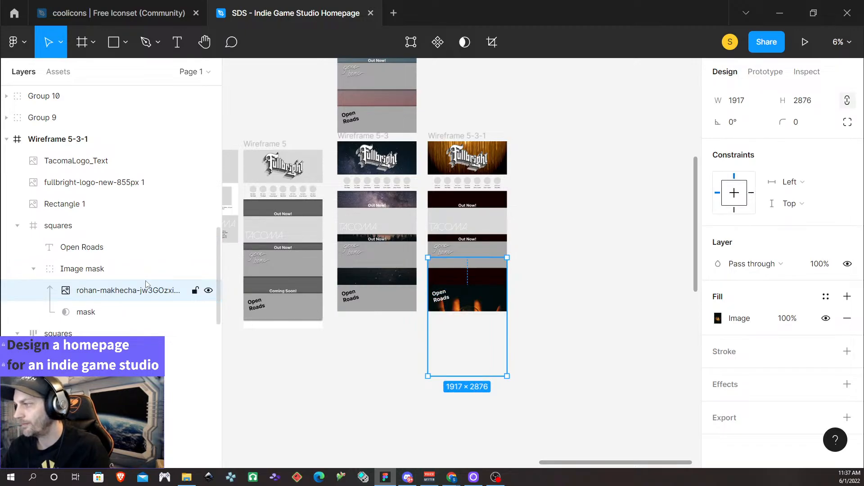
key("shift+Up")
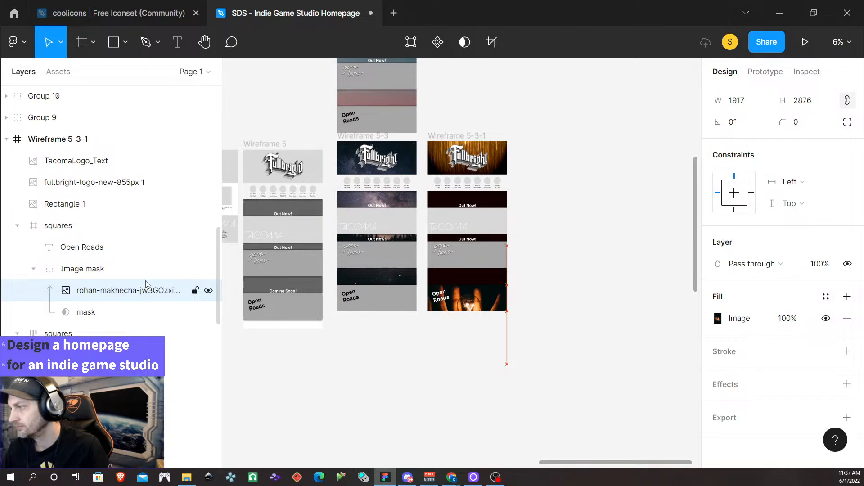
key("shift+Up")
key("shift+Up")
key("shift+Up")
key("shift+Up")
key("shift+Up")
key("shift+Up")
key("shift+Up")
key("shift+Up")
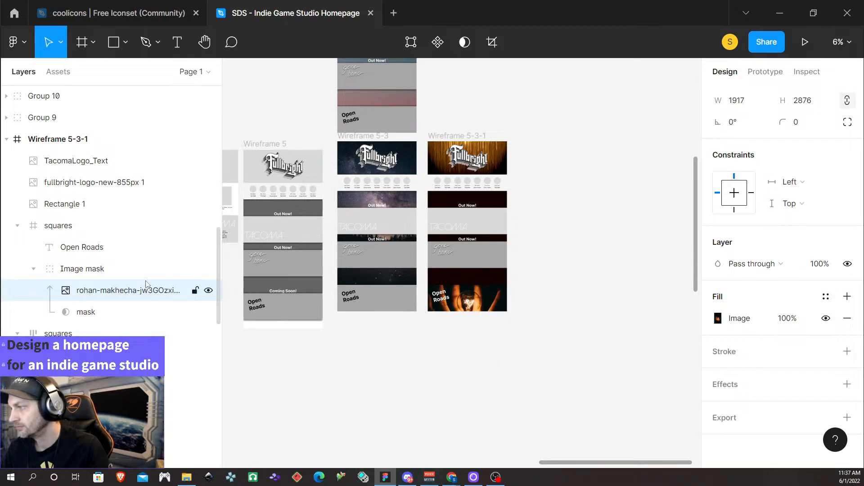
key("shift+Up")
key("shift+Up")
key("shift+Up")
key("shift+Up")
key("shift+Up")
key("shift+Up")
key("shift+Up")
key("shift+Up")
key("shift+Up")
key("shift+Up")
key("shift+Up")
key("shift+Up")
key("shift+Up")
key("shift+Up")
key("shift+Up")
key("shift+Up")
key("shift+Up")
key("shift+Up")
key("shift+Up")
key("shift+Up")
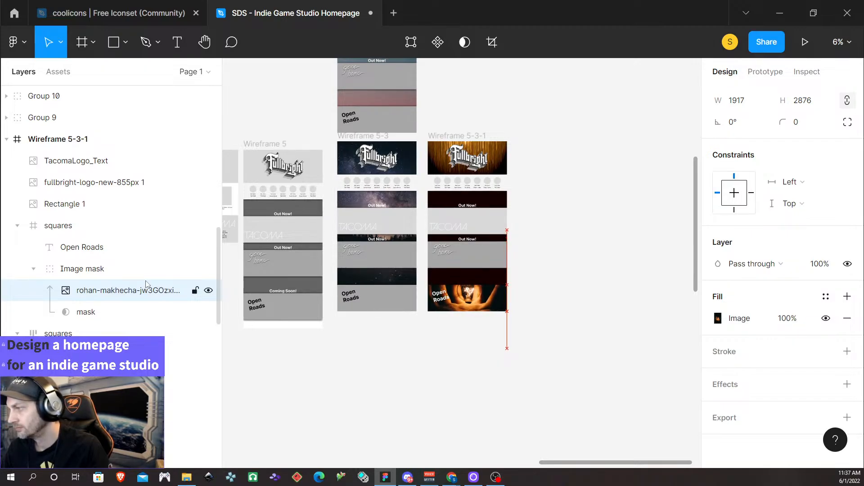
key("shift+Down")
key("shift+Down")
key("shift+Down")
key("shift+Down")
key("shift+Down")
key("shift+Down")
key("shift+Down")
key("shift+Down")
key("shift+Down")
key("shift+Down")
key("shift+Down")
key("shift+Down")
key("shift+Down")
key("shift+Down")
key("shift+Down")
key("shift+Down")
key("shift+Down")
key("shift+Down")
key("shift+Down")
key("shift+Down")
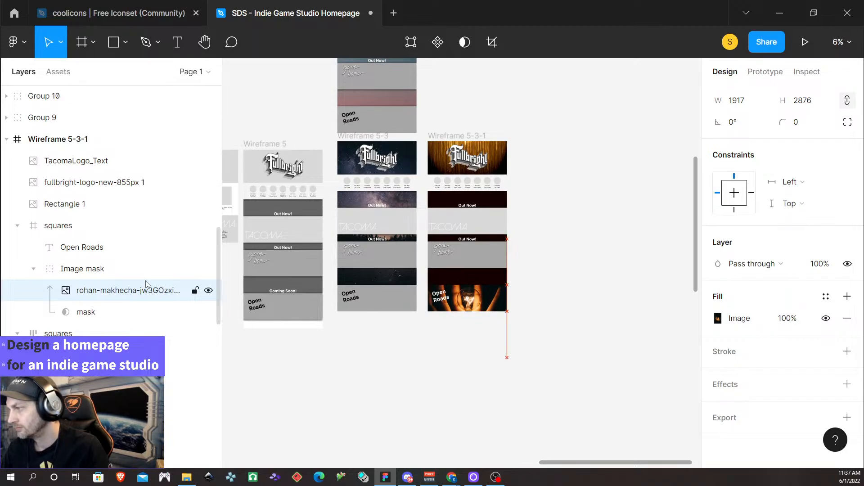
key("shift+Down")
key("shift+Down")
key("shift+Down")
key("shift+Down")
key("shift+Down")
key("shift+Down")
key("shift+Down")
key("shift+Down")
key("shift+Down")
key("shift+Down")
key("shift+Down")
key("shift+Down")
key("shift+Down")
key("shift+Down")
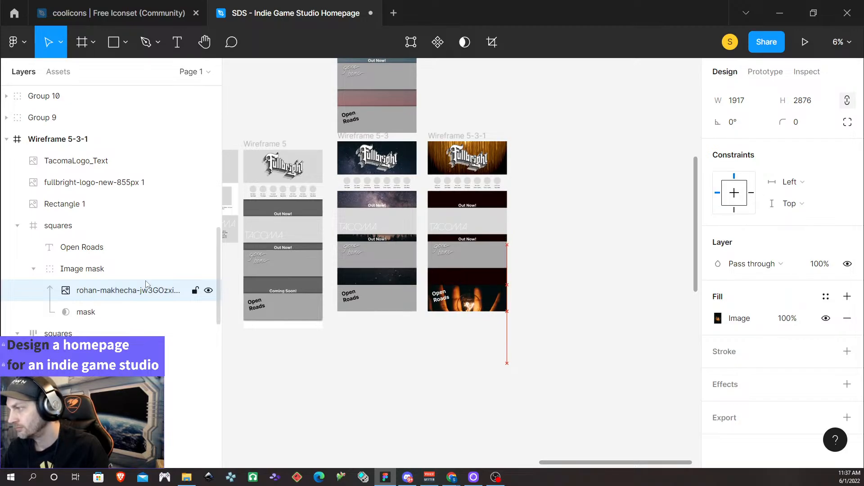
key("shift+Down")
key("shift+Down")
key("shift+Down")
key("shift+Down")
key("shift+Down")
key("shift+Down")
key("shift+Down")
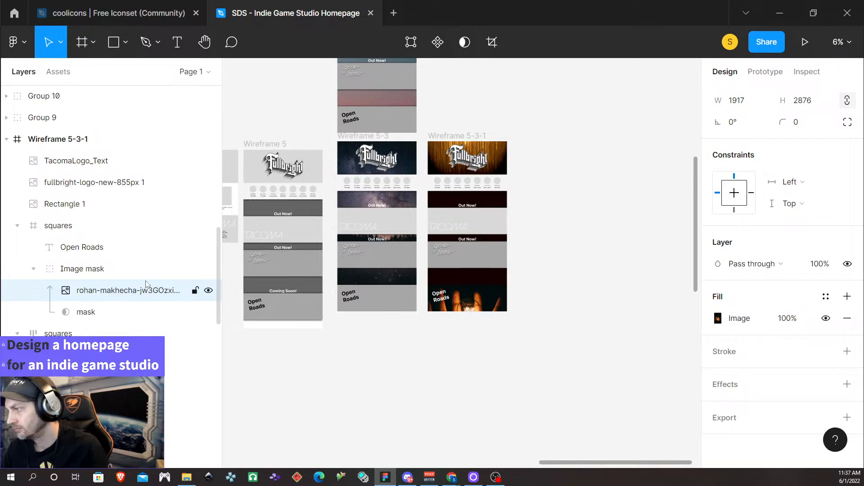
Nudge the glowing hands photo down inside its mask to leave more dark space above the fingers in the Open Roads section.
key("shift+Down")
key("shift+Down")
key("shift+Down")
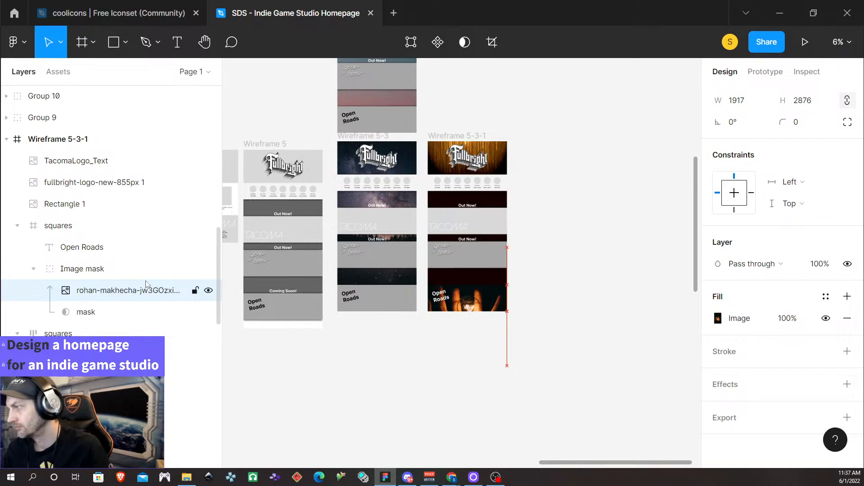
left_click(658, 269)
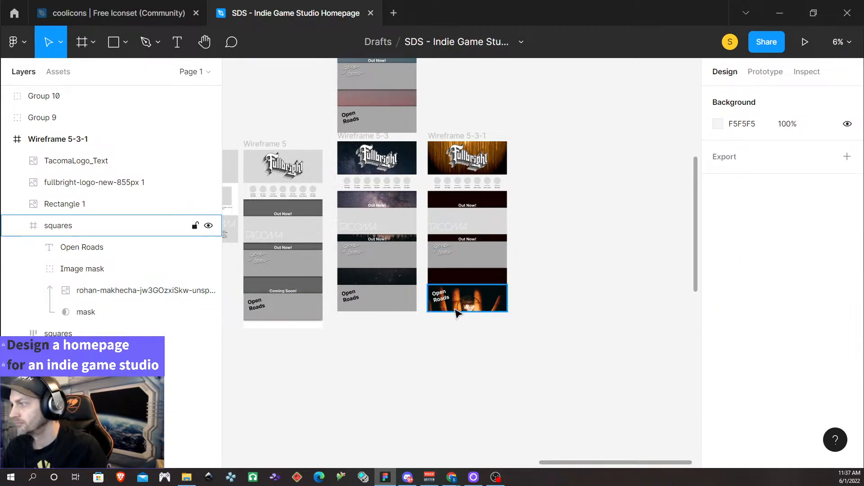
Change the Wireframe 5-3-1 frame's fill to 020C0E, sampled from the dark area of the glowing hands photo.
scroll(456, 312, "up", 5)
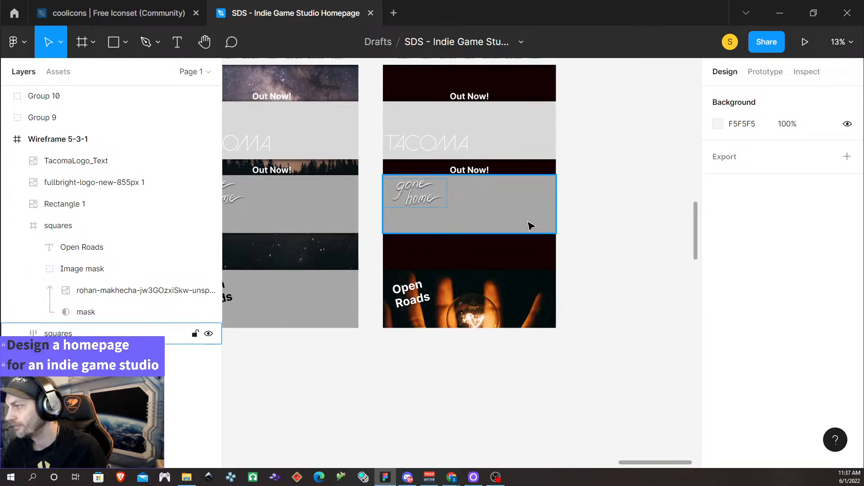
scroll(532, 225, "up", 3)
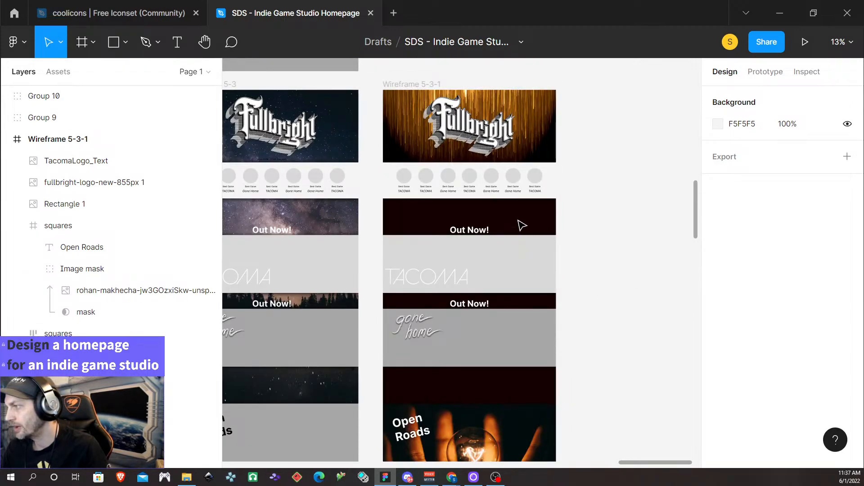
left_click(409, 87)
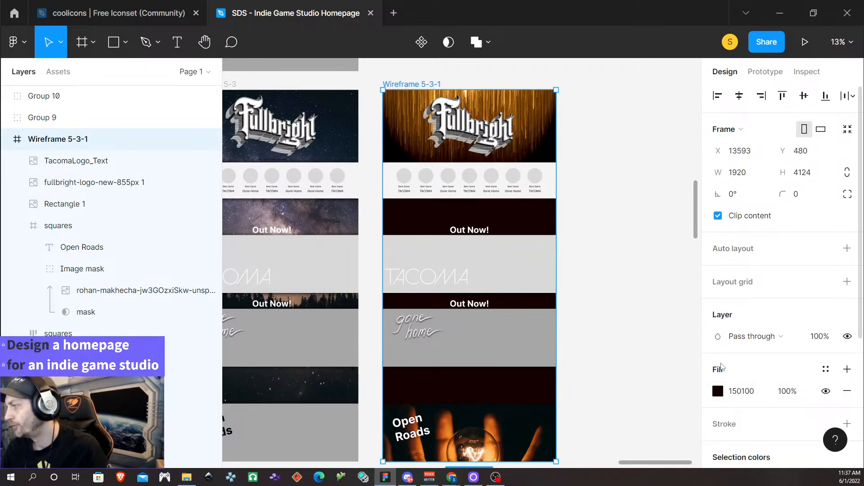
left_click(718, 390)
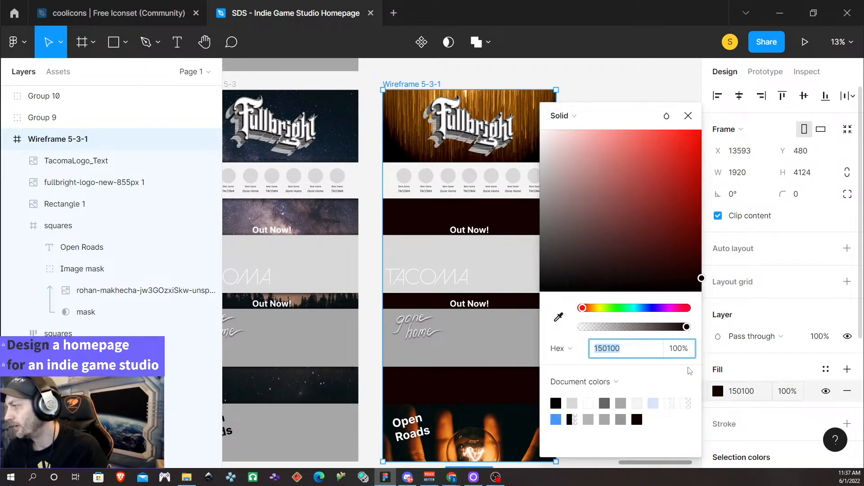
left_click(558, 317)
left_click(484, 409)
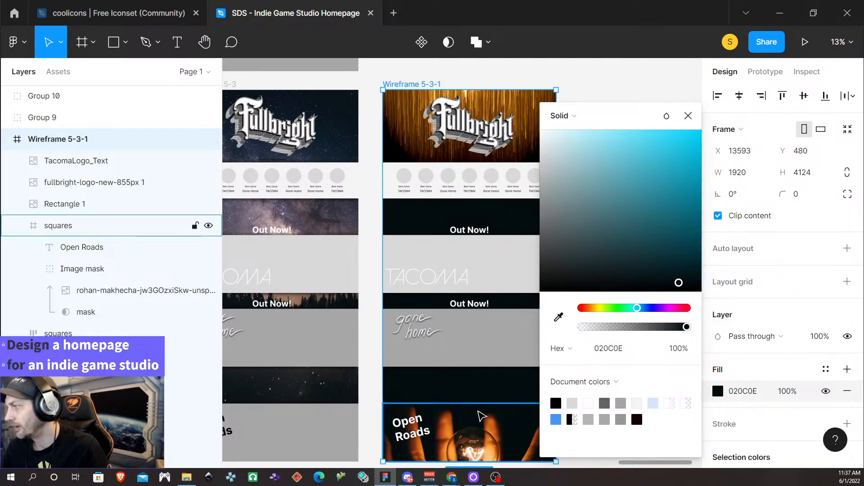
left_click(694, 100)
Examine how the Wireframe 5-3-1 background blends into the top edge of the glowing hands photo, comparing it with neighbouring wireframes.
scroll(646, 176, "down", 3)
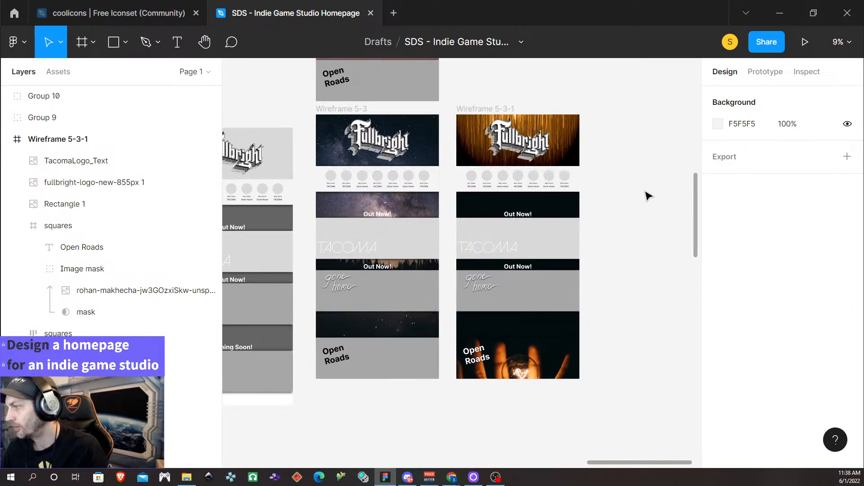
scroll(642, 331, "up", 3)
scroll(498, 382, "up", 3)
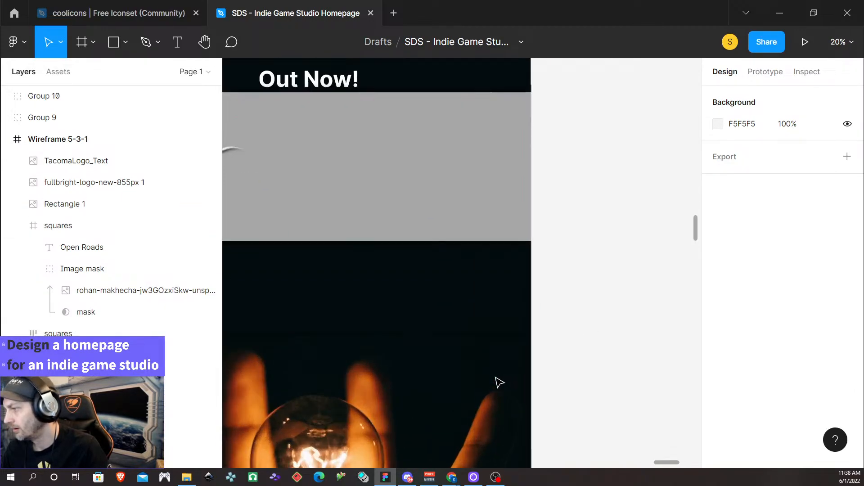
scroll(515, 356, "up", 2)
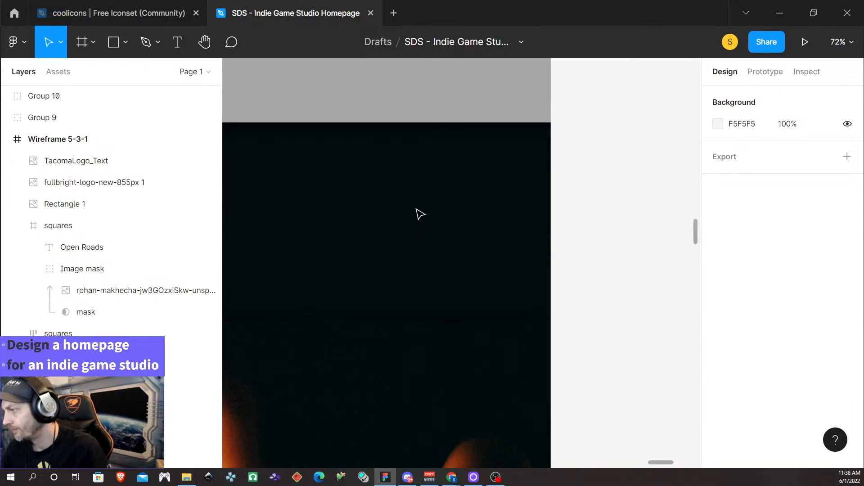
scroll(612, 214, "down", 5)
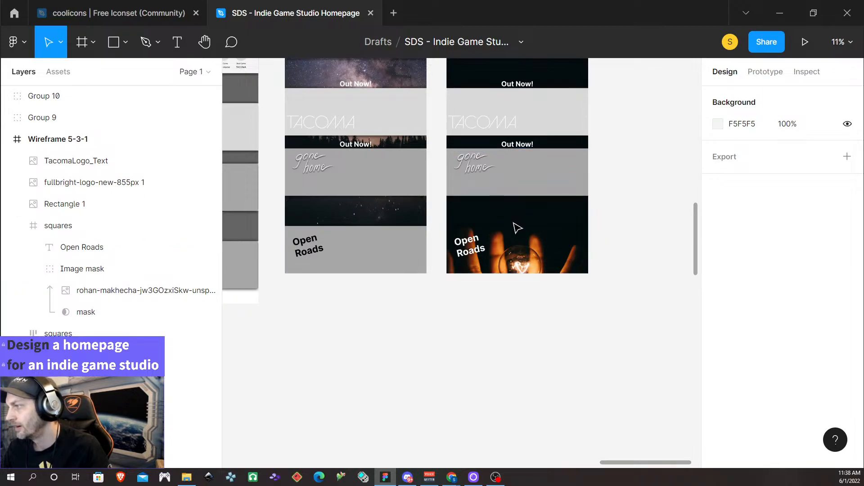
scroll(534, 222, "down", 2)
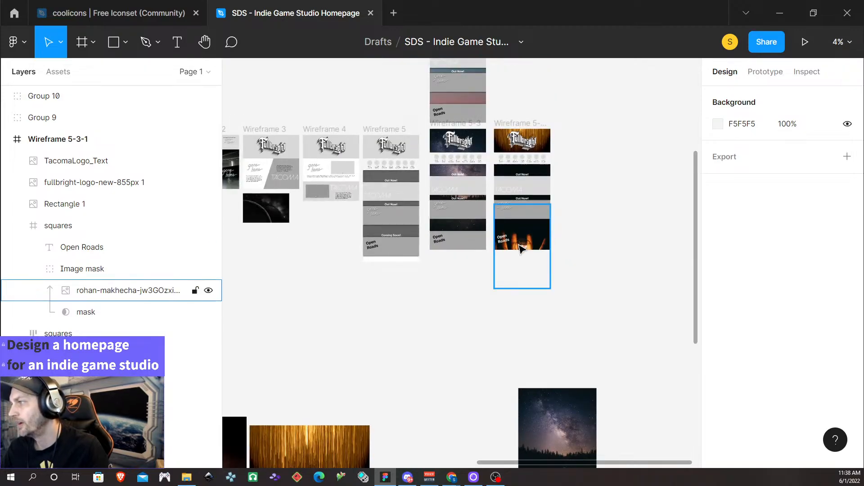
scroll(523, 246, "down", 2)
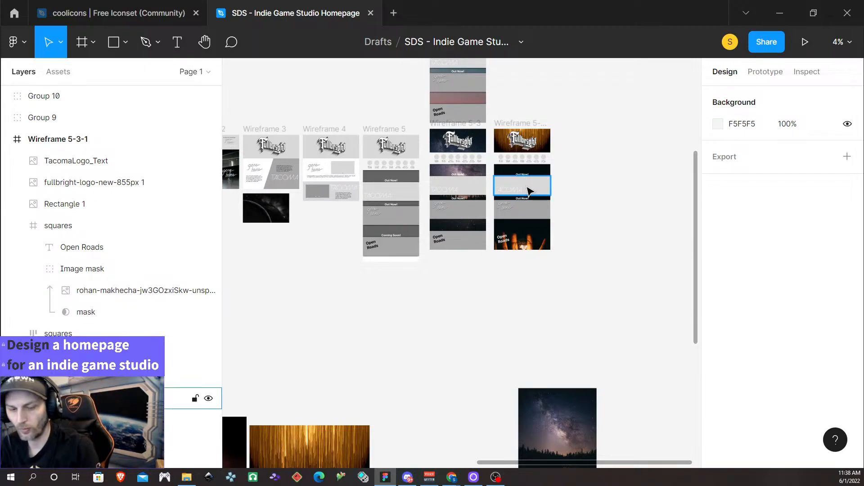
Set the fill opacity of the rectangle behind the row of award circles in Wireframe 5-3 to 25%.
scroll(455, 159, "up", 5, "ctrl")
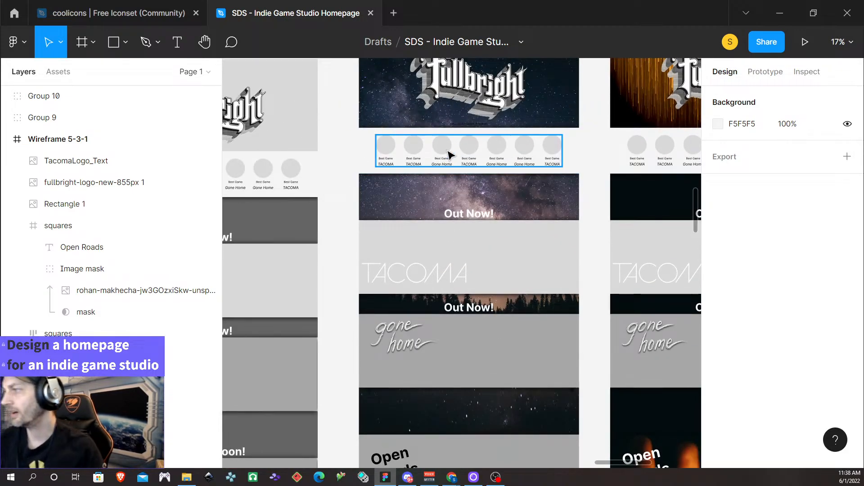
left_click(373, 143)
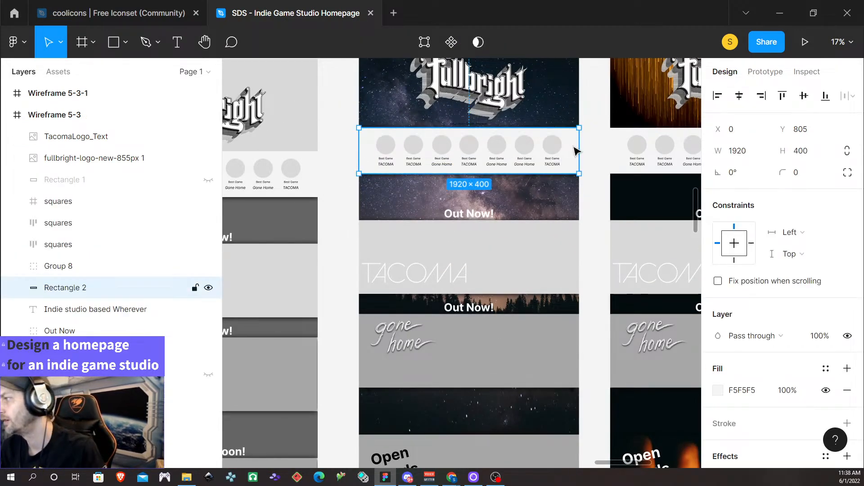
left_click(789, 391)
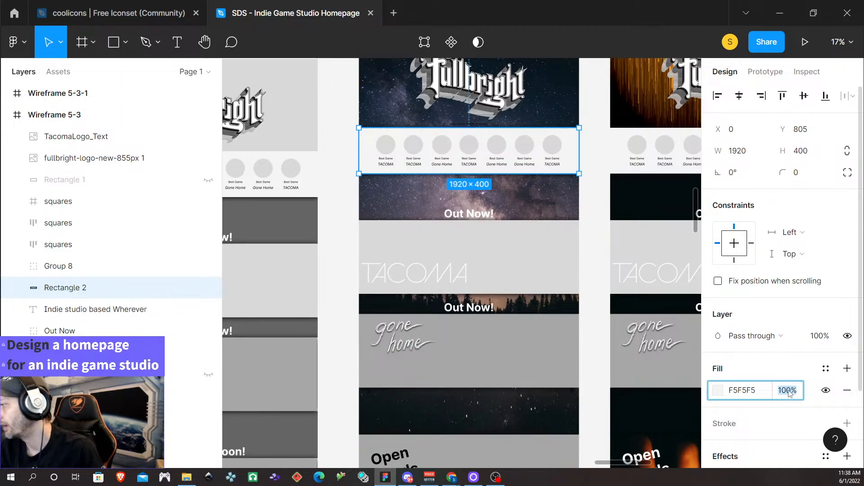
type("25")
key("Return")
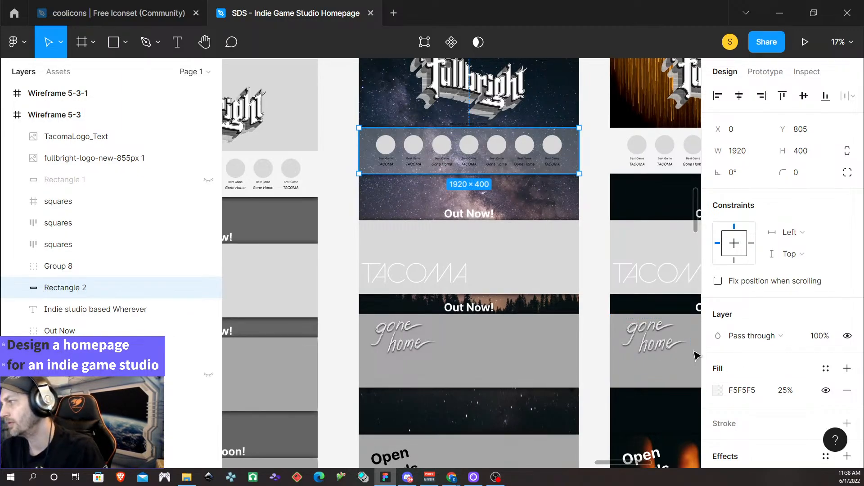
left_click(595, 174)
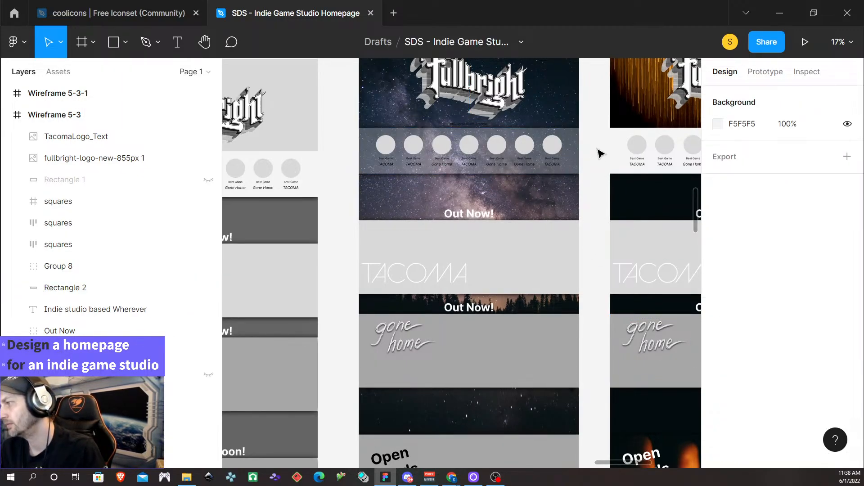
Set the opacity of the D9D9D9 colour in Wireframe 5-3's Tacoma section to 25%.
left_click(574, 248)
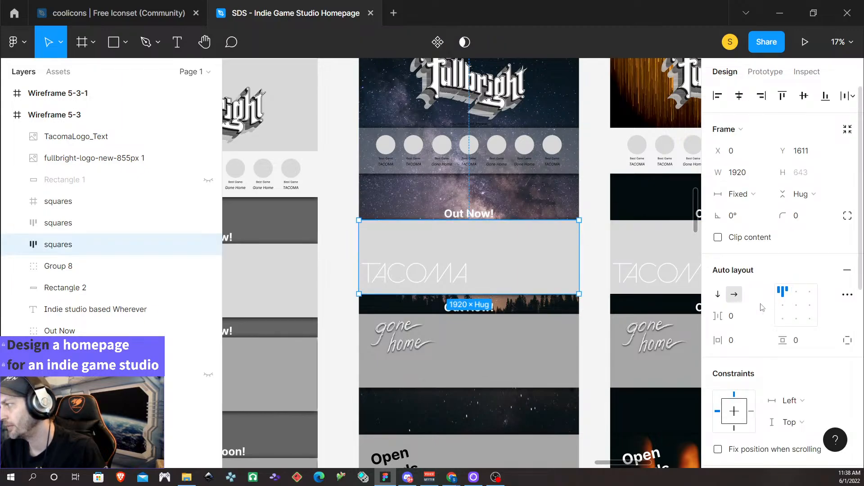
scroll(741, 347, "down", 3)
scroll(602, 294, "up", 4)
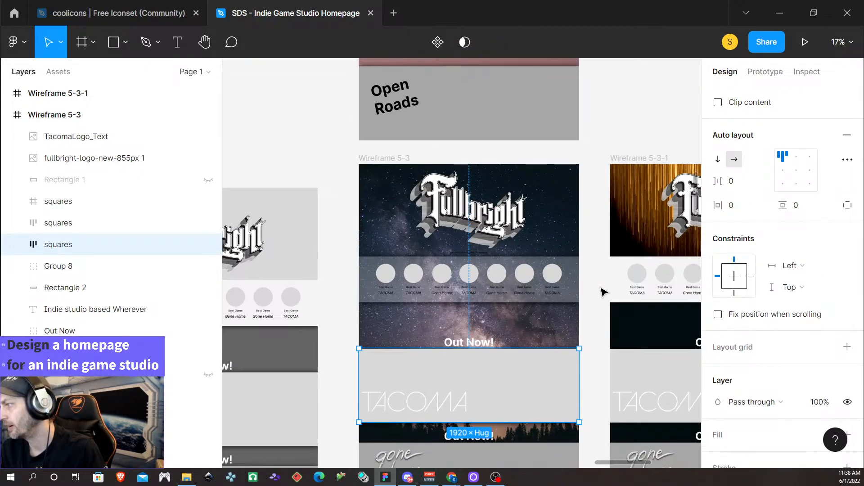
scroll(604, 293, "down", 3)
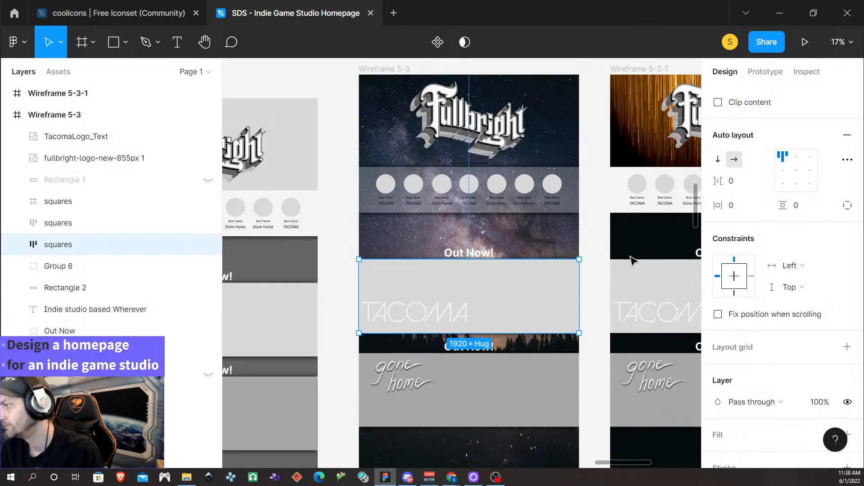
scroll(722, 278, "down", 5)
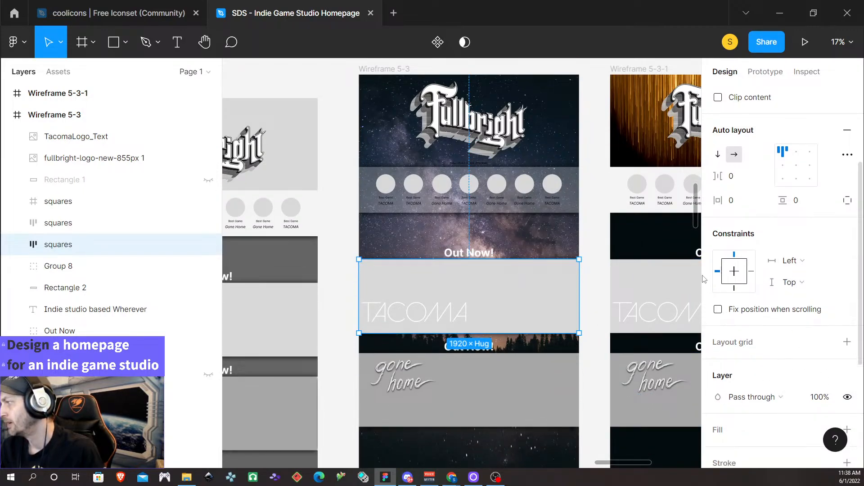
left_click(787, 330)
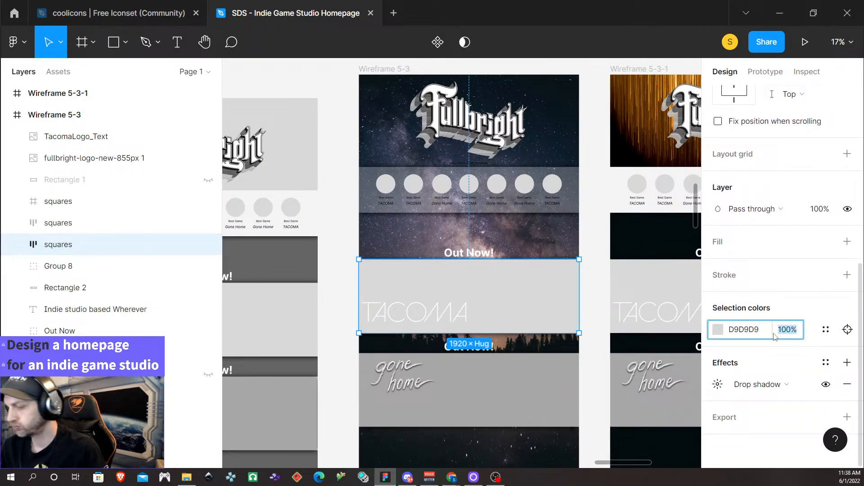
type("25")
key("Return")
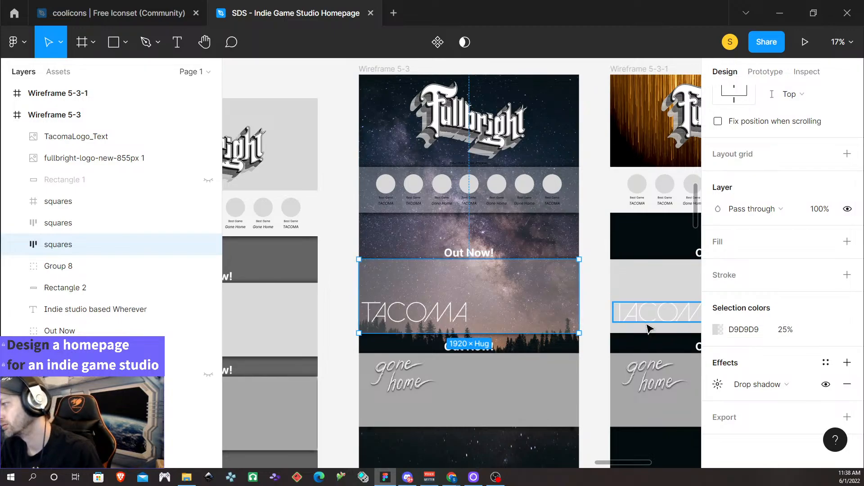
Set the opacity of the A6A6A6 colour in Wireframe 5-3's Gone Home section to 25%.
scroll(648, 329, "down", 3)
left_click(561, 325)
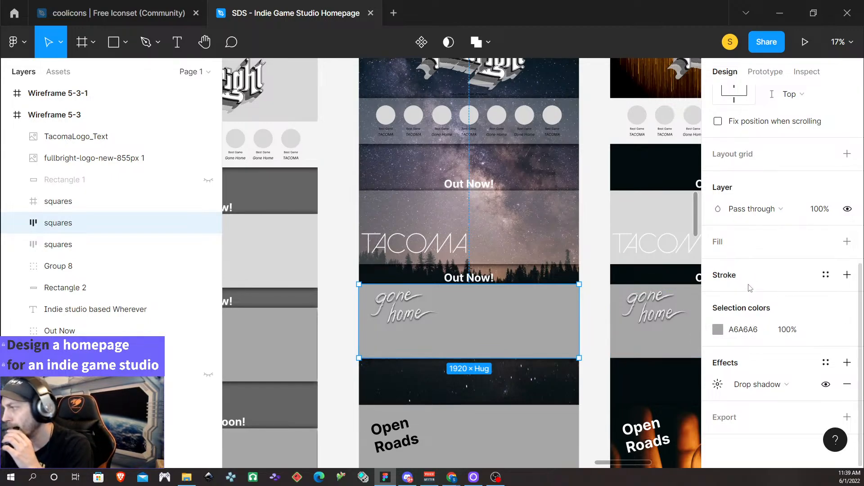
left_click(787, 331)
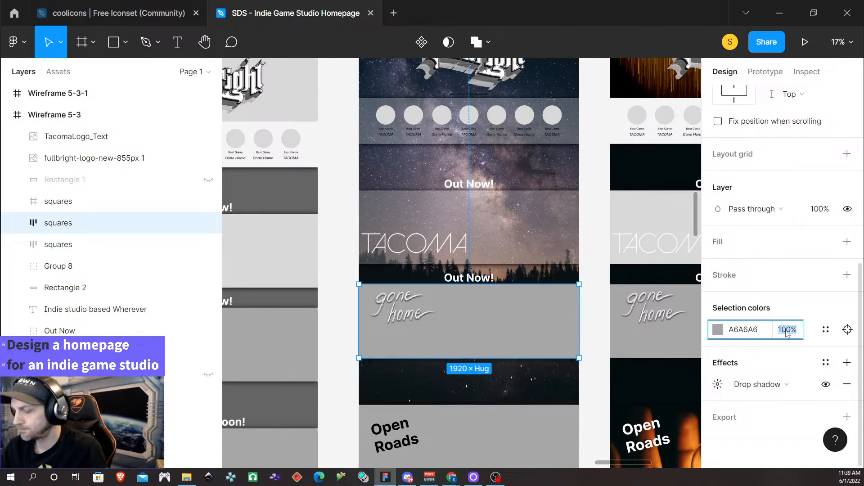
type("25")
key("Return")
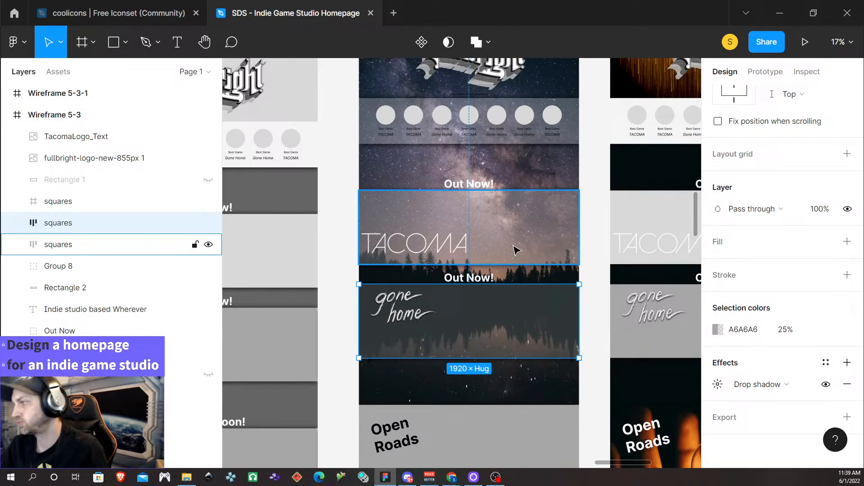
left_click(592, 297)
Set the opacity of the A6A6A6 colour in Wireframe 5-3's Open Roads section to 25%, keeping its black title colour.
scroll(587, 301, "down", 3)
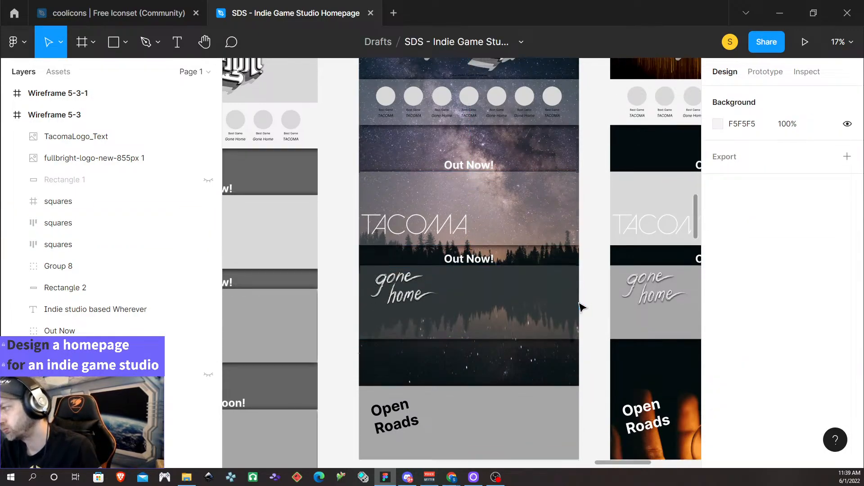
scroll(580, 316, "down", 3)
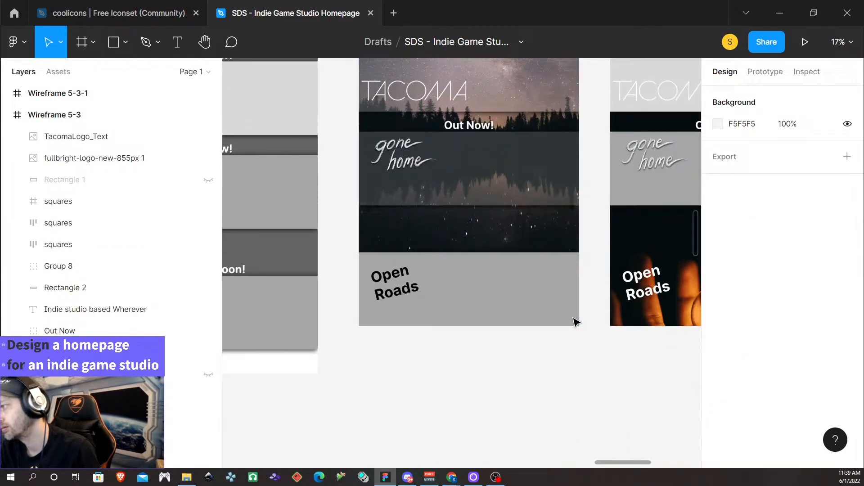
left_click(521, 293)
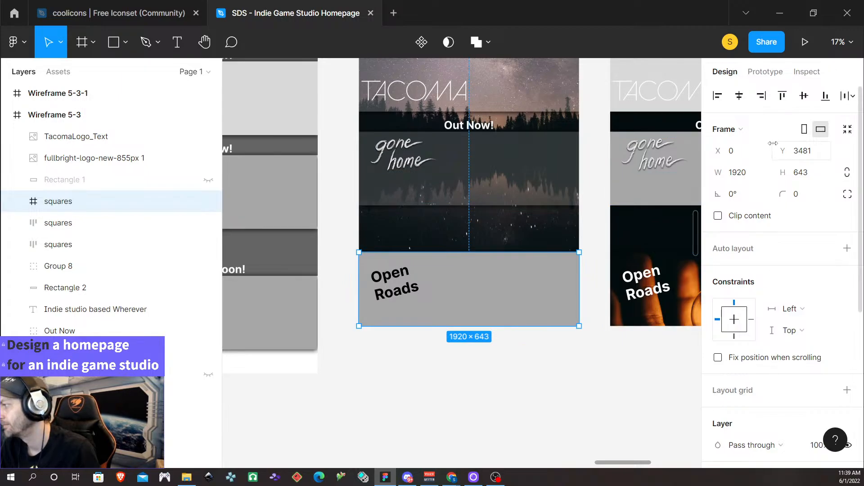
scroll(779, 334, "down", 3)
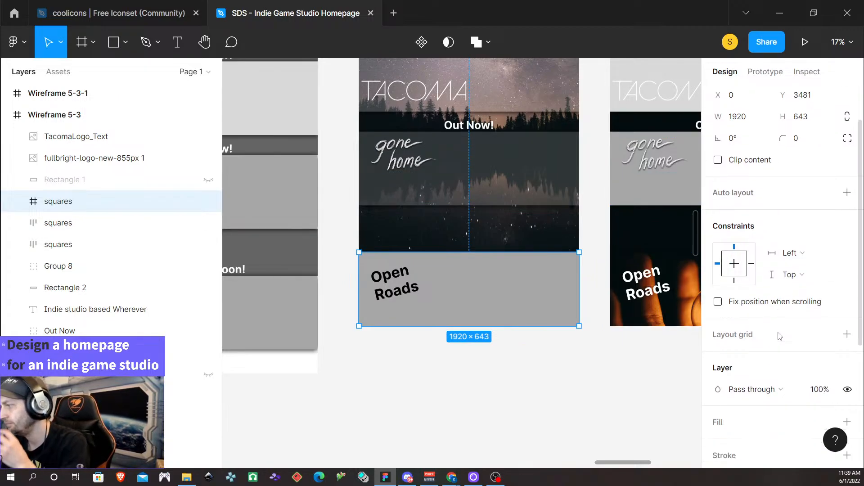
scroll(784, 332, "down", 2)
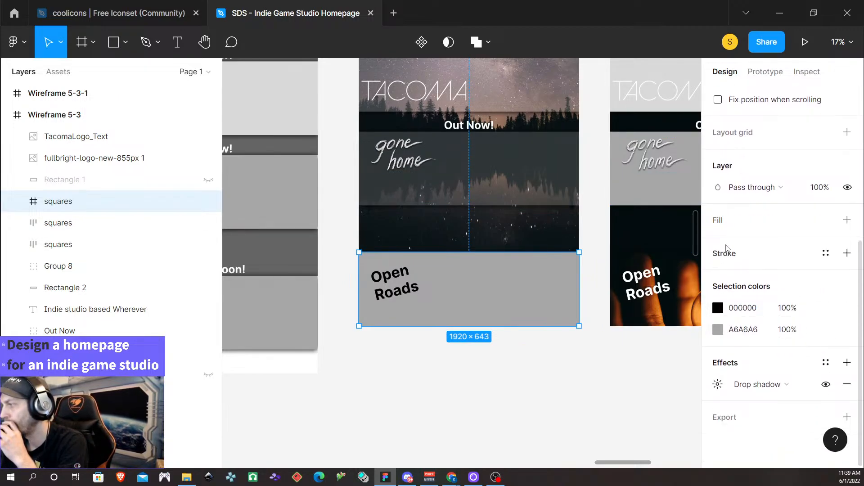
left_click(788, 331)
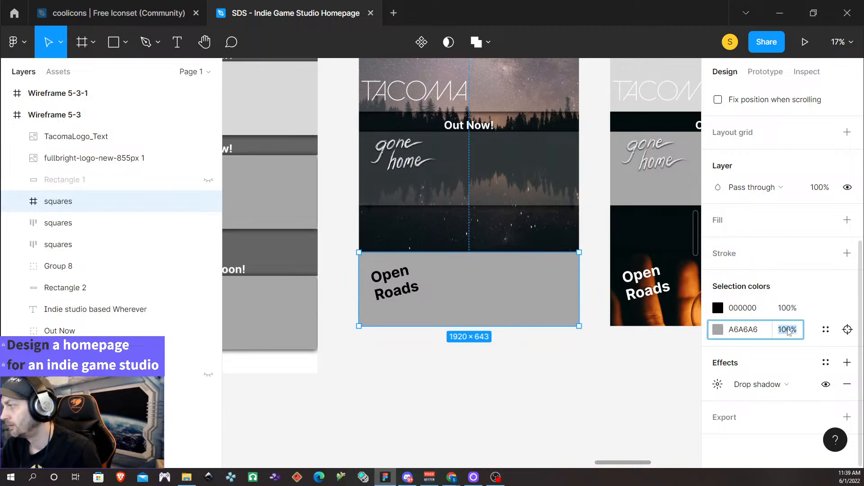
type("20")
key("Return")
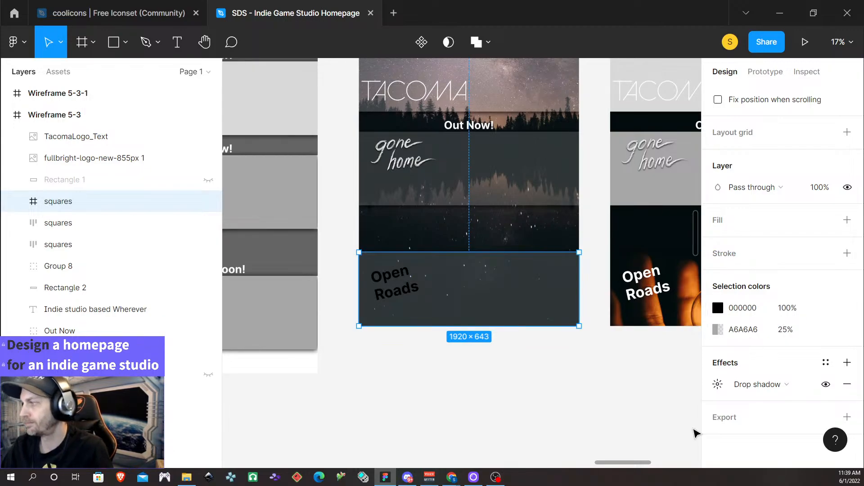
left_click(565, 399)
scroll(565, 400, "up", 5)
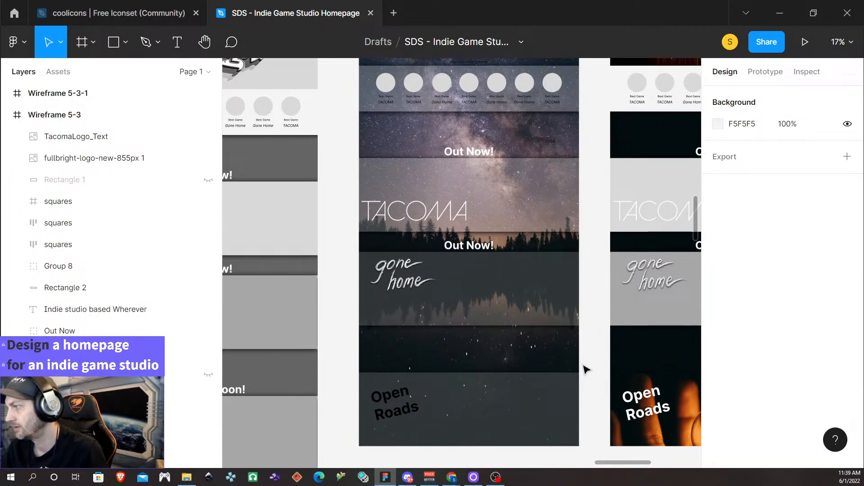
Set the fill opacity of the rectangle behind the row of award circles in Wireframe 5-3-1 to 25%.
scroll(590, 234, "up", 3)
scroll(591, 243, "down", 3)
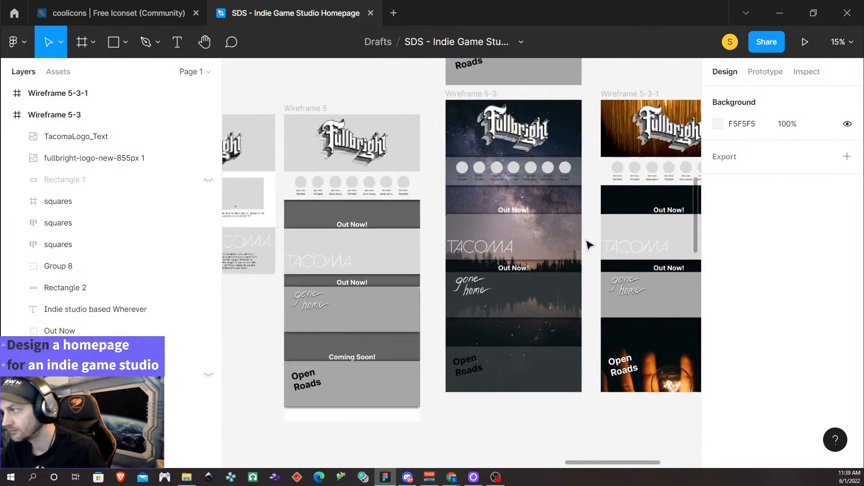
scroll(587, 249, "down", 1)
scroll(589, 252, "down", 3)
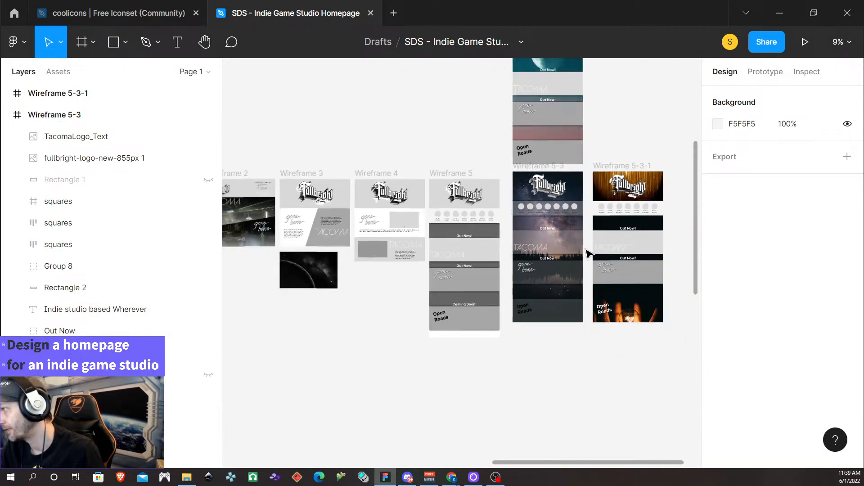
scroll(612, 261, "left", 1)
scroll(585, 268, "right", 2)
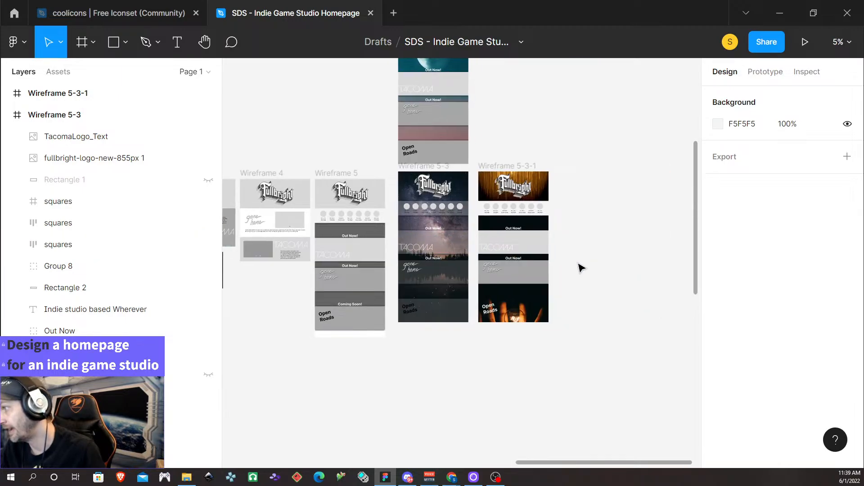
scroll(579, 268, "up", 3)
scroll(586, 273, "up", 1)
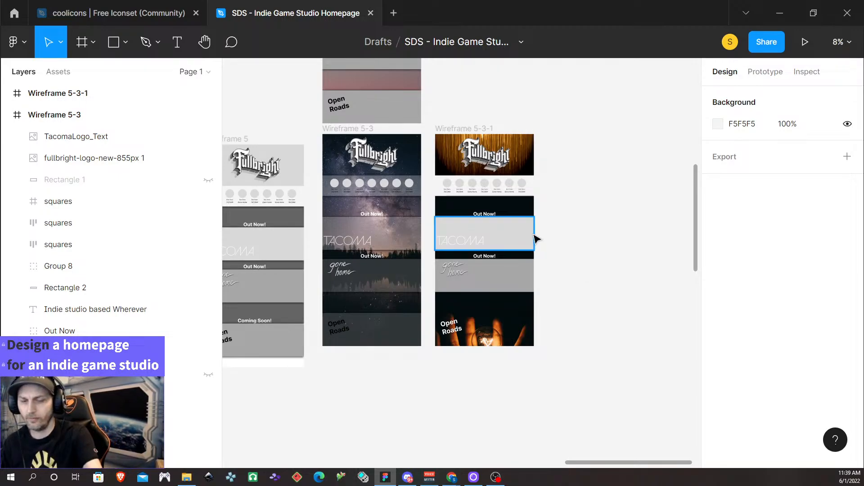
left_click(533, 192)
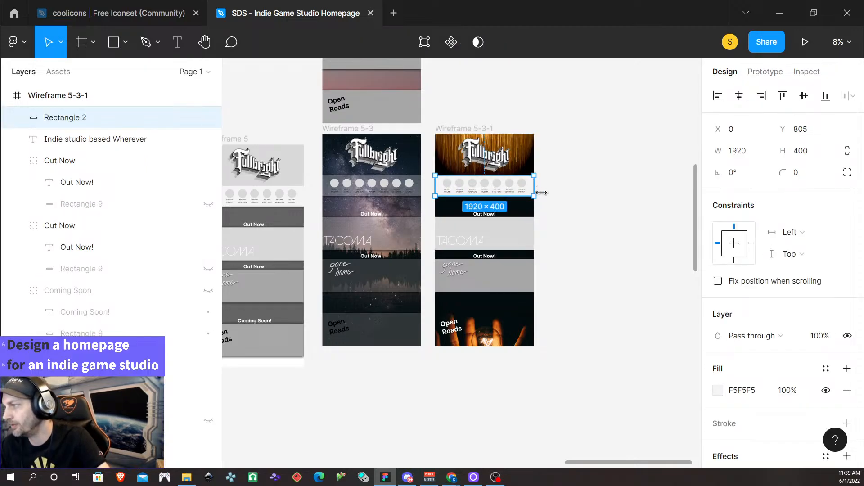
left_click(786, 389)
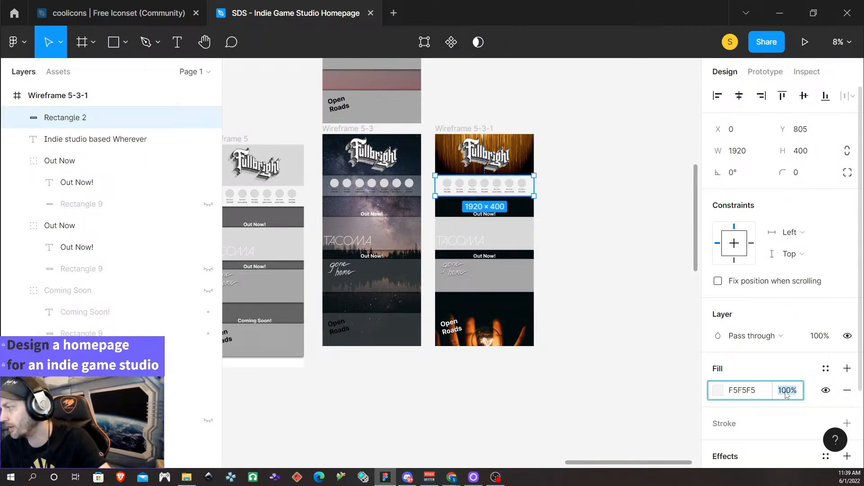
type("25")
key("Return")
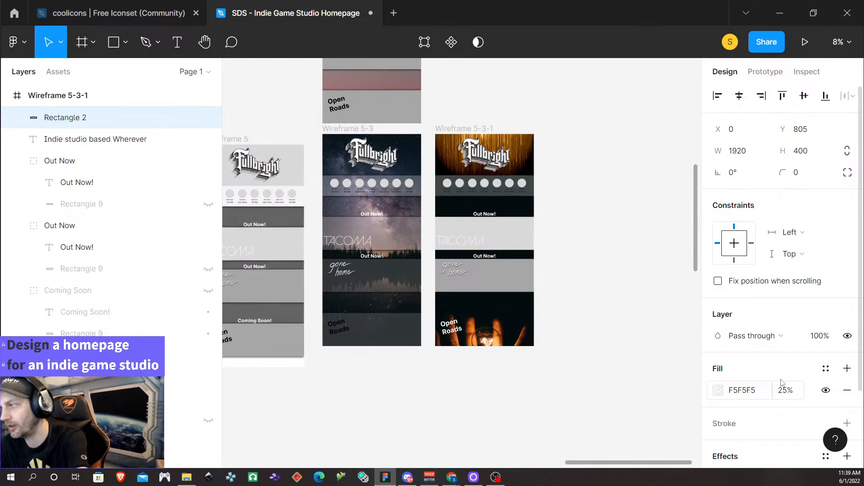
Set the opacity of the D9D9D9 colour in Wireframe 5-3-1's Tacoma section to 25%.
left_click(529, 231)
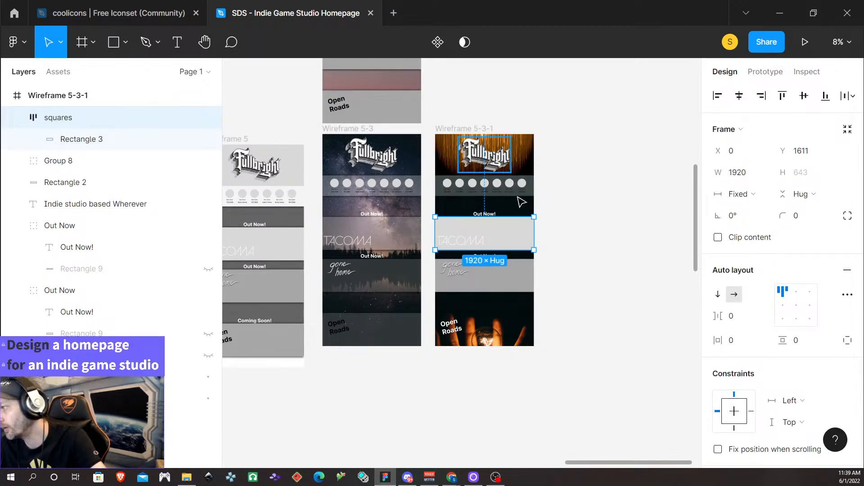
scroll(777, 340, "down", 5)
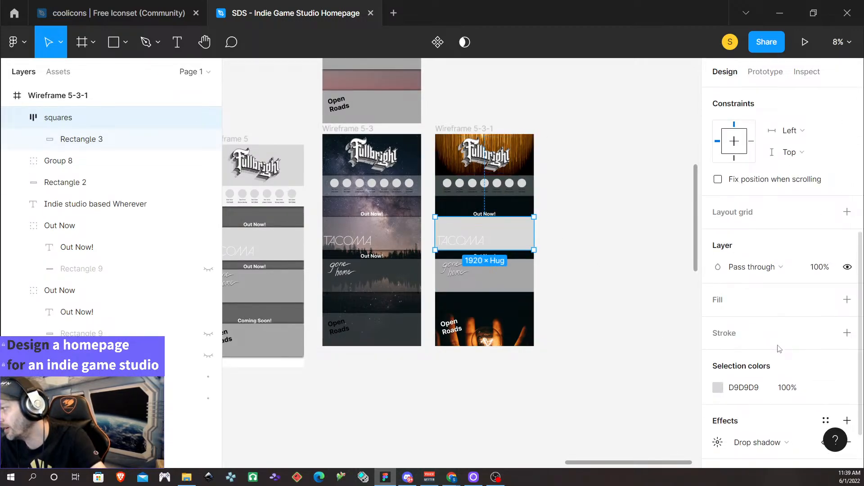
left_click(785, 389)
type("2")
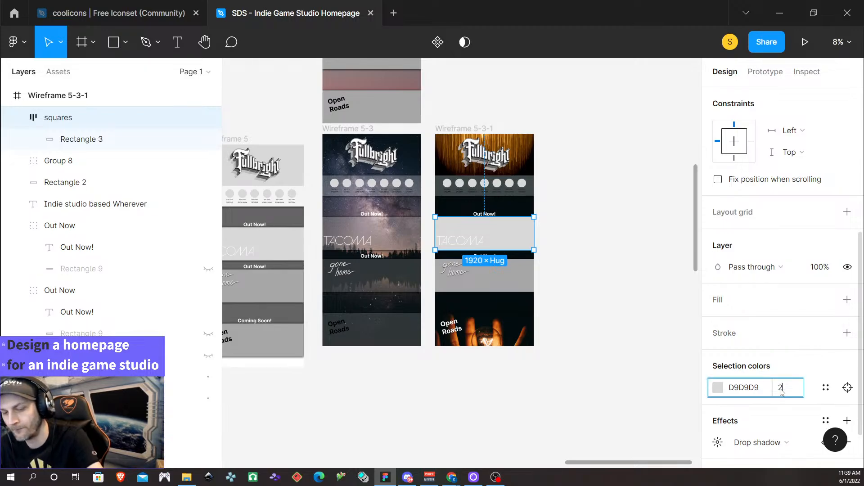
type("5")
key("Return")
Set the opacity of the A6A6A6 colour in Wireframe 5-3-1's Gone Home section to 25% and clear the selection.
left_click(526, 275)
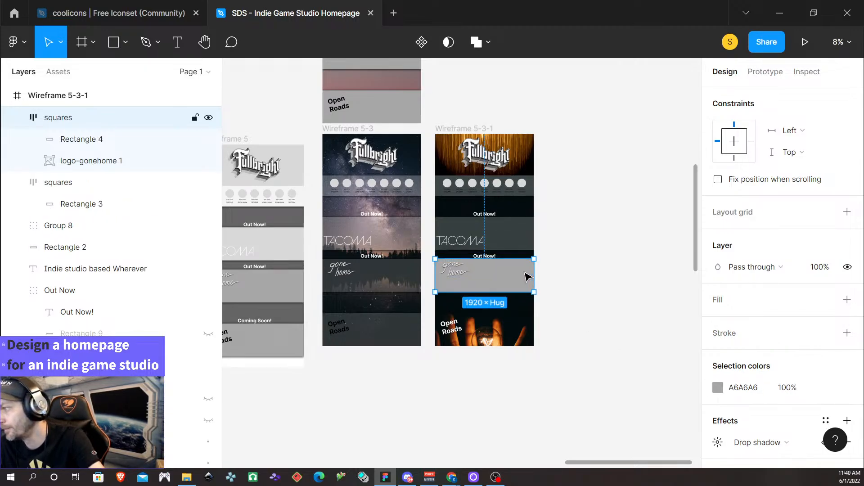
left_click(788, 389)
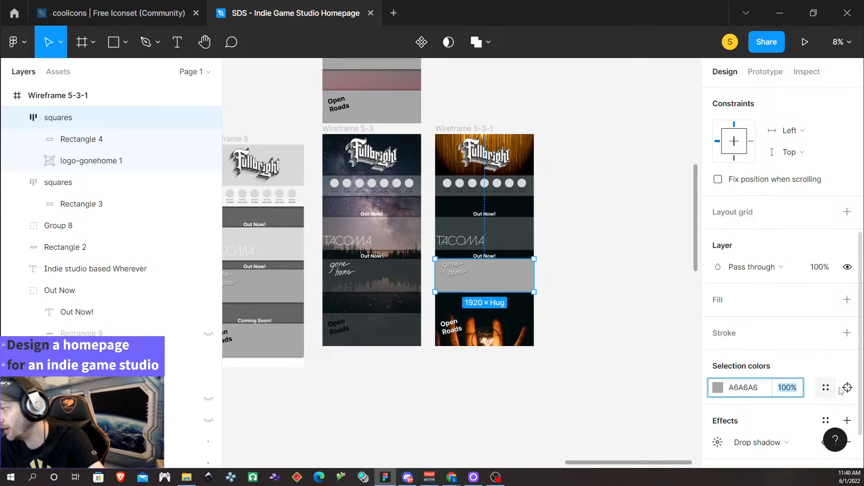
type("25")
key("Return")
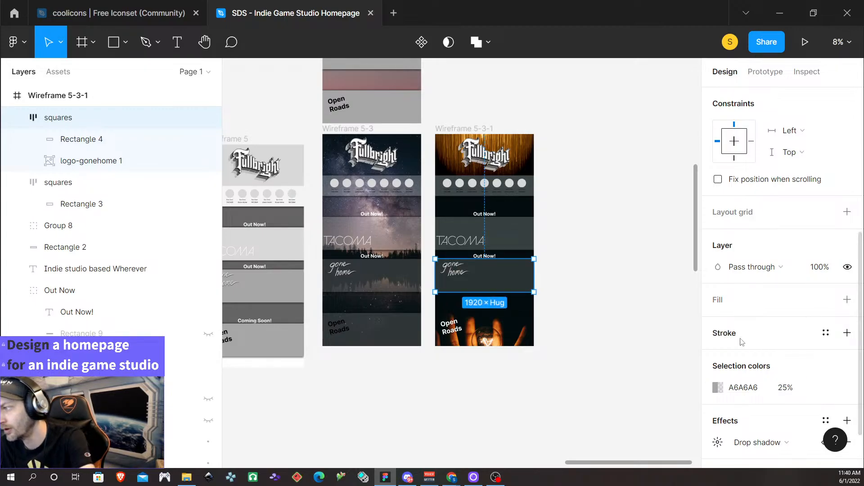
scroll(594, 285, "up", 1)
left_click(599, 287)
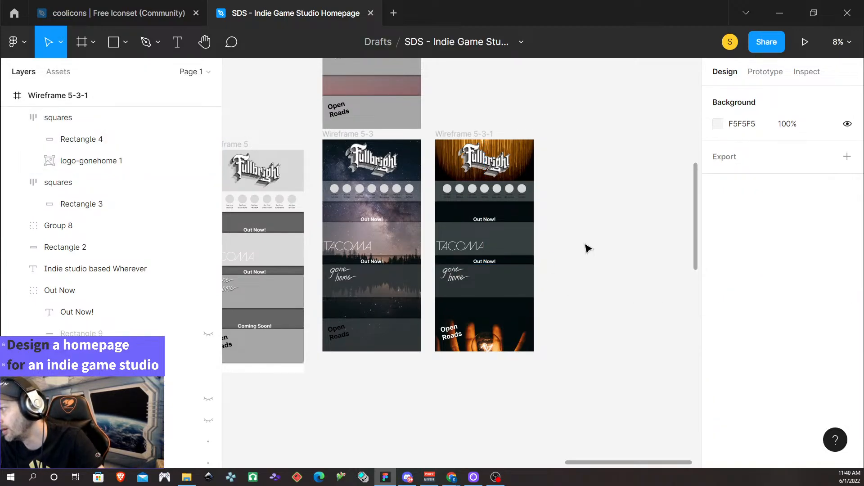
scroll(588, 248, "up", 1)
scroll(585, 247, "down", 3)
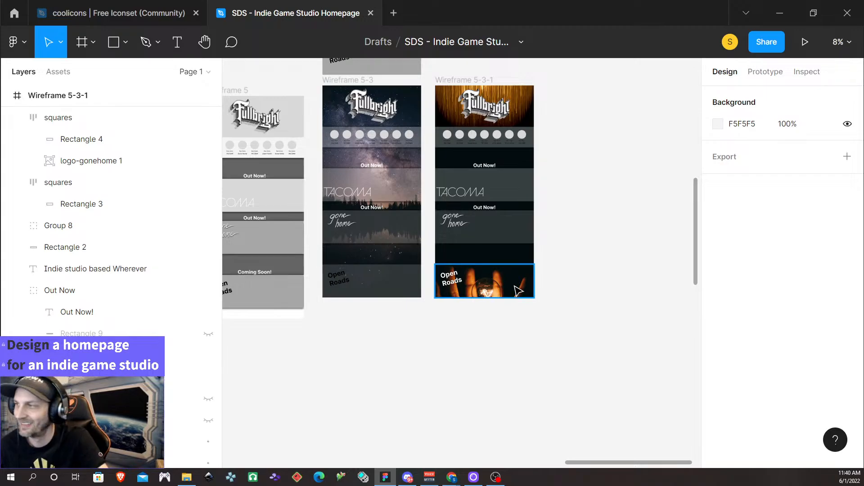
scroll(518, 291, "down", 3)
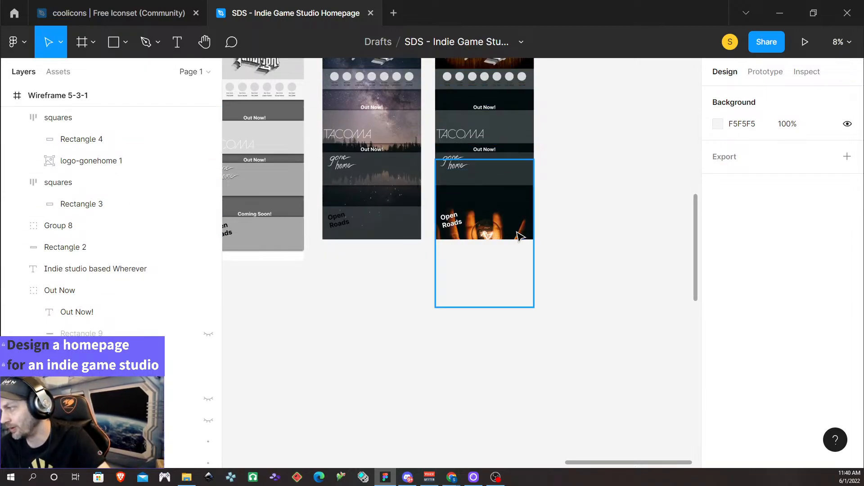
scroll(517, 236, "up", 2)
scroll(513, 235, "up", 4)
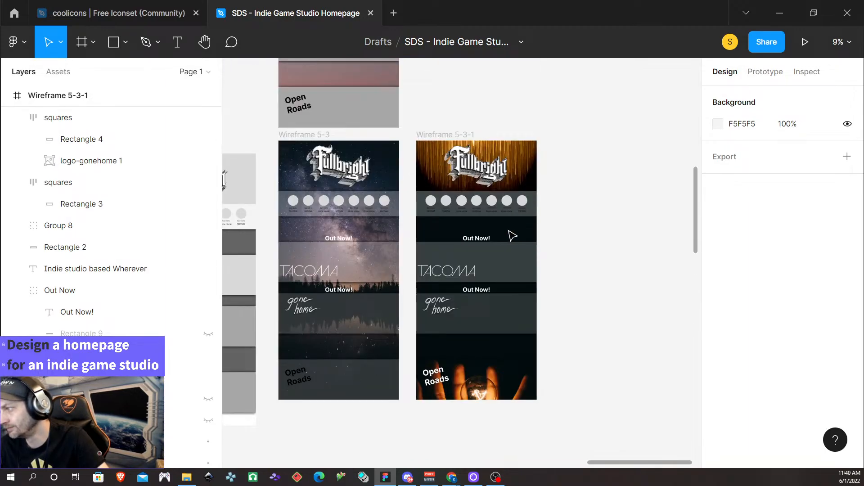
scroll(511, 285, "down", 2)
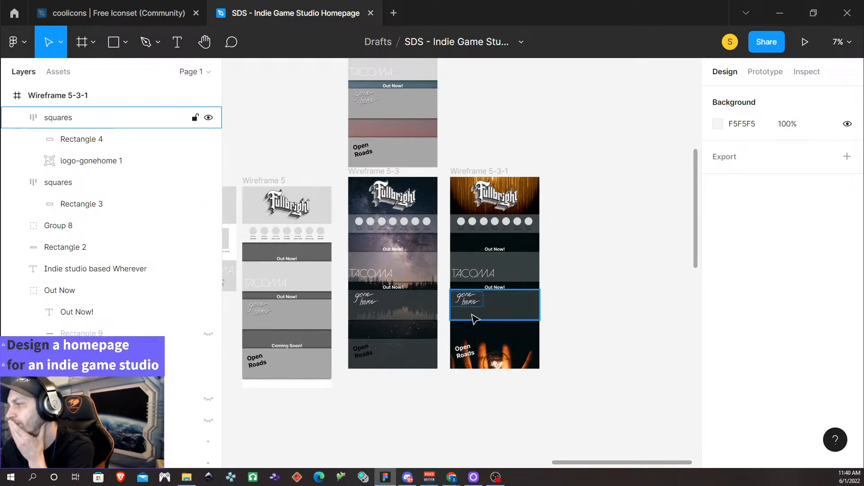
scroll(619, 359, "down", 2)
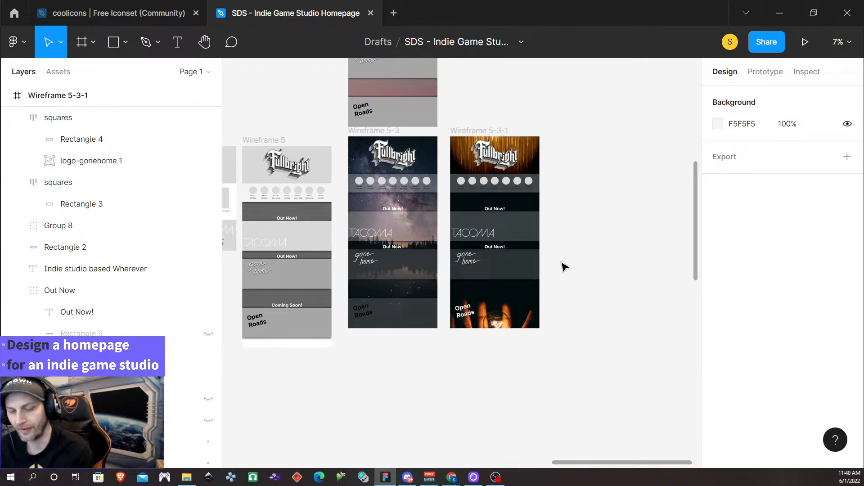
scroll(558, 266, "down", 4)
scroll(429, 147, "left", 3)
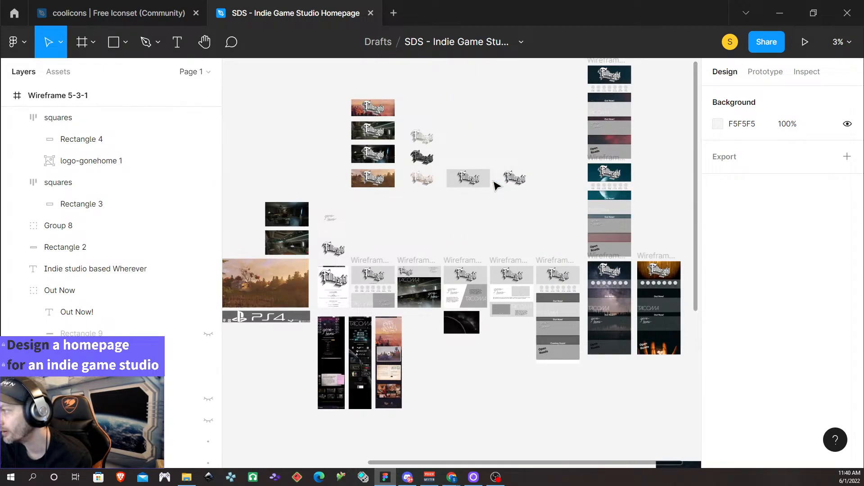
scroll(515, 178, "up", 5)
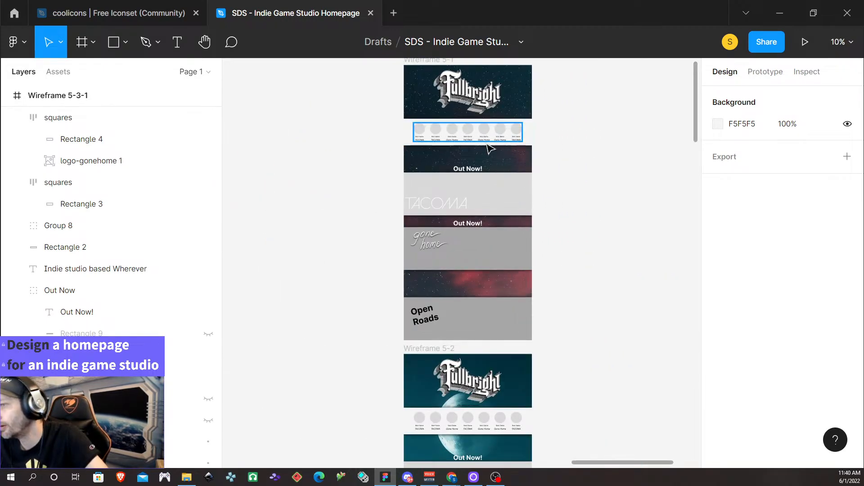
left_click(527, 132)
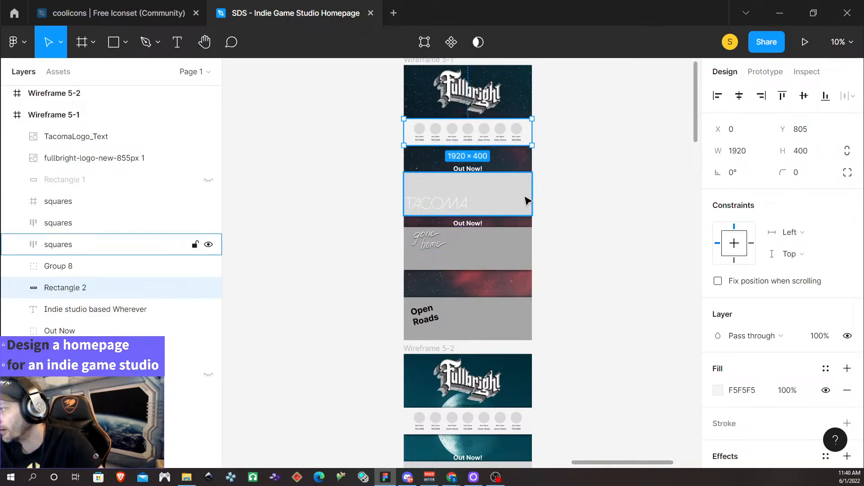
left_click(523, 245, "shift")
left_click(525, 316, "shift")
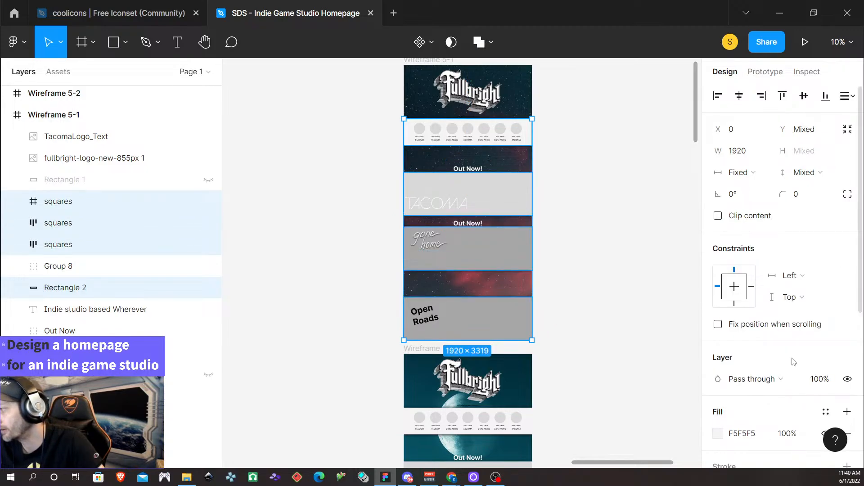
scroll(800, 353, "down", 3)
left_click(786, 300)
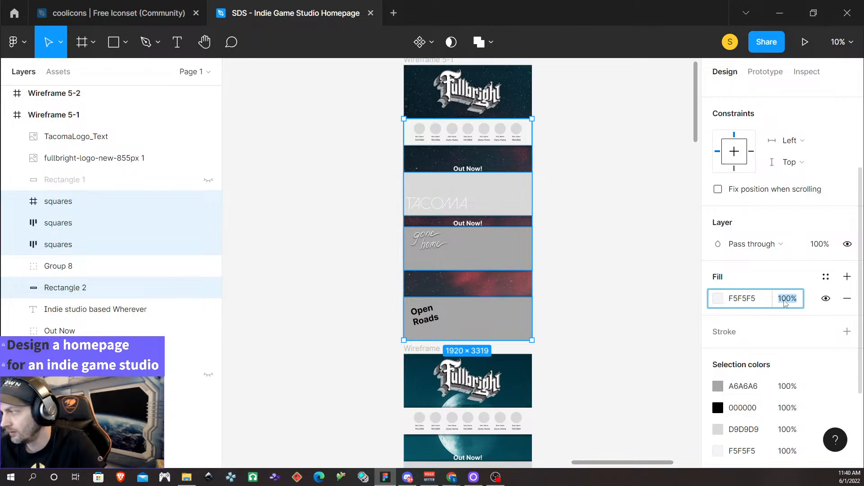
key("Return")
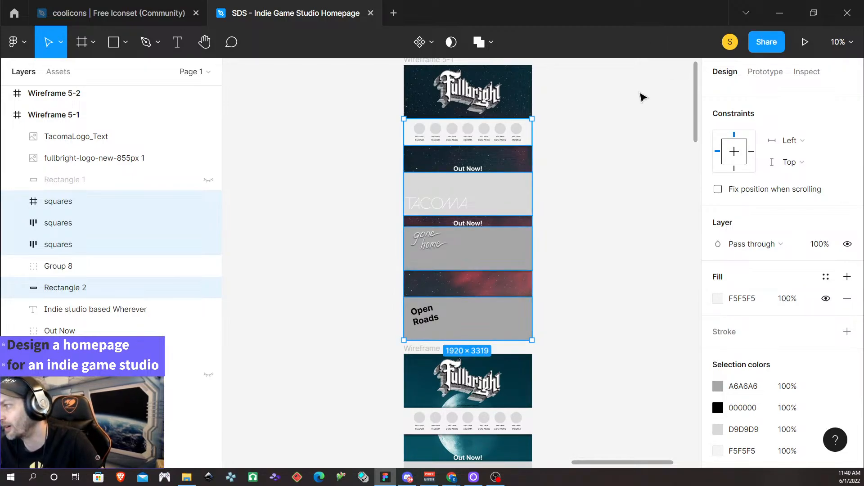
left_click(537, 211)
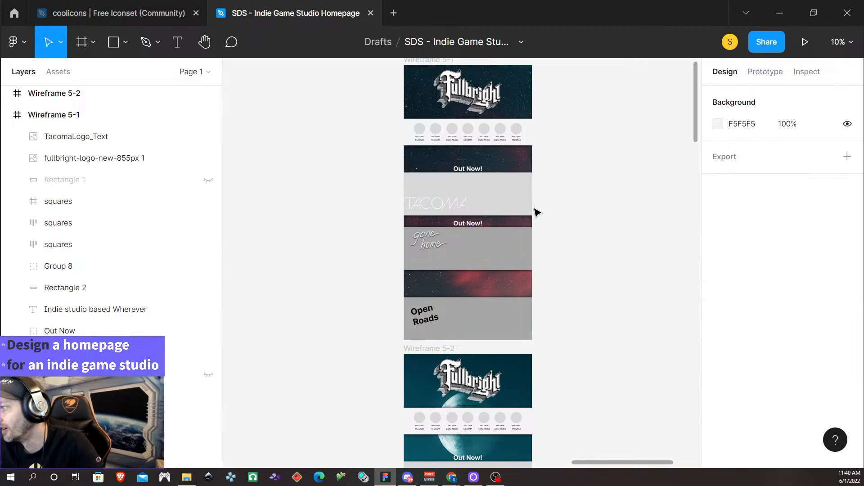
Set the fill opacity of the background rectangle behind the row of circles in Wireframe 5-1 to 25%.
left_click(527, 126)
left_click(788, 390)
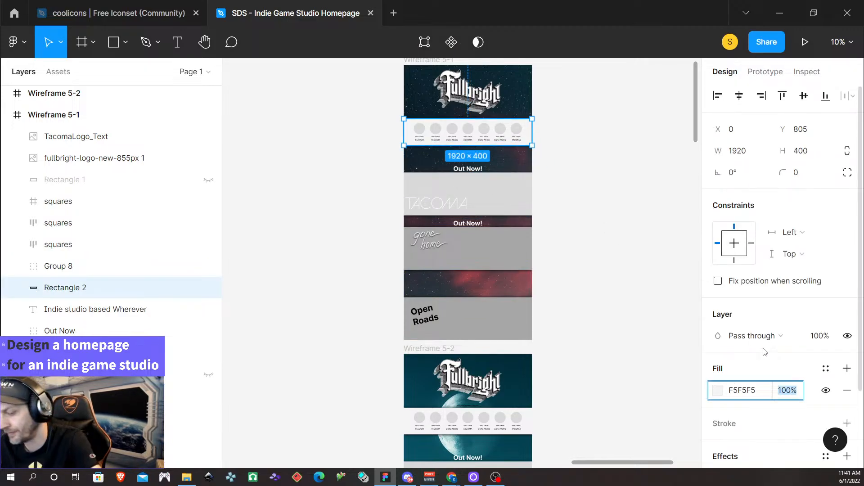
type("25")
key("Return")
Set the fill opacity of Rectangle 3 inside Wireframe 5-1's Tacoma section to 25%.
left_click(513, 194)
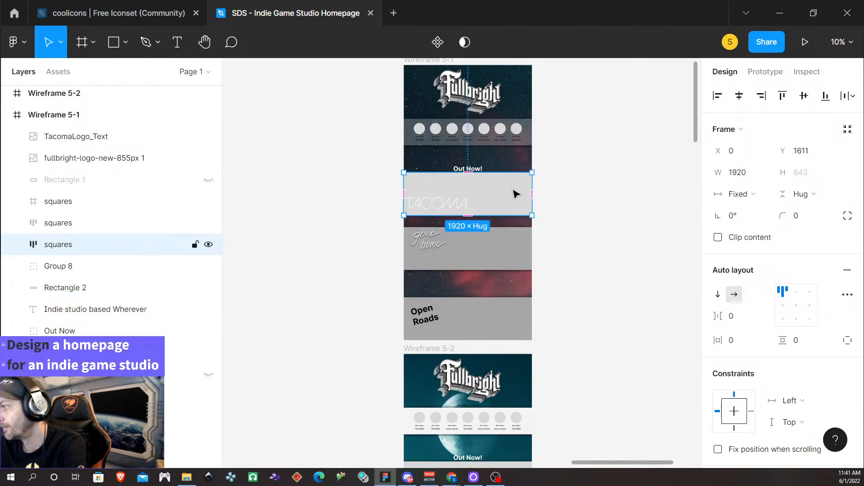
scroll(798, 393, "down", 5)
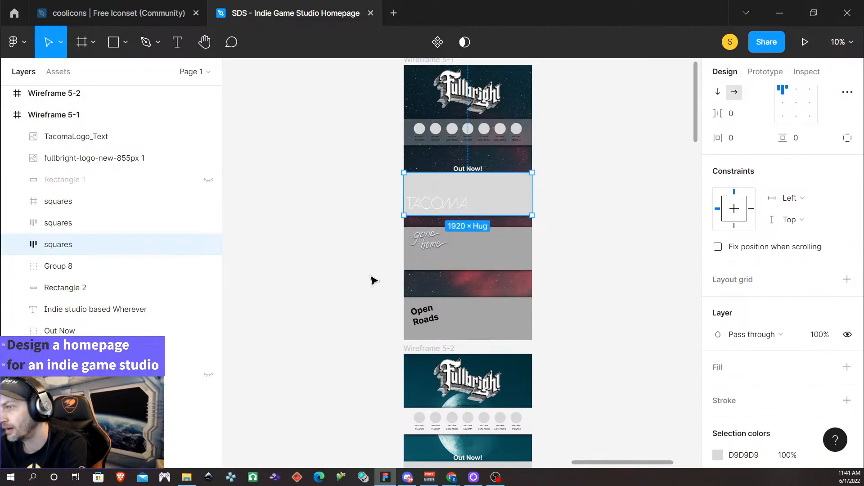
left_click(17, 245)
left_click(103, 270)
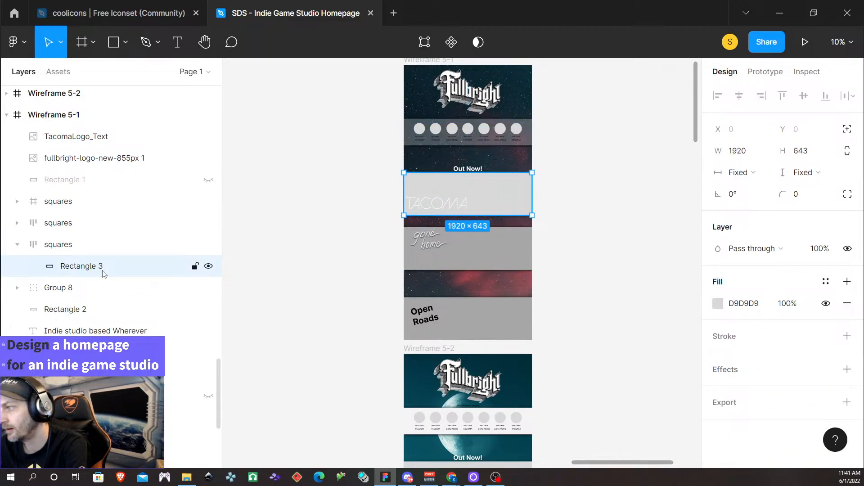
scroll(546, 345, "down", 1)
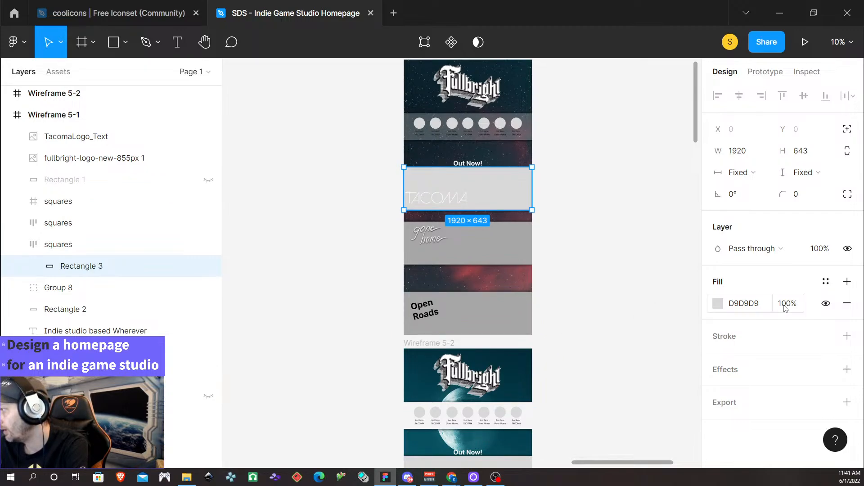
left_click(785, 308)
type("25")
key("Return")
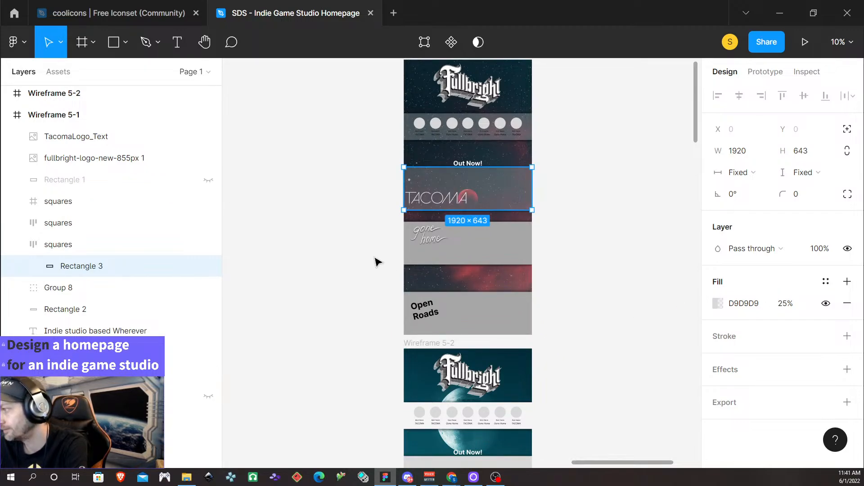
Set the fill opacity of Rectangle 4 inside Wireframe 5-1's Gone Home section to 25%.
left_click(527, 257)
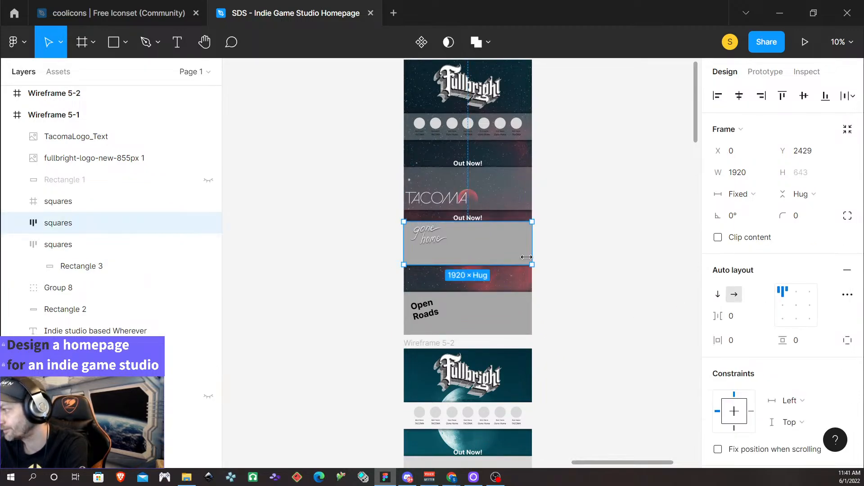
left_click(17, 223)
left_click(77, 244)
left_click(783, 309)
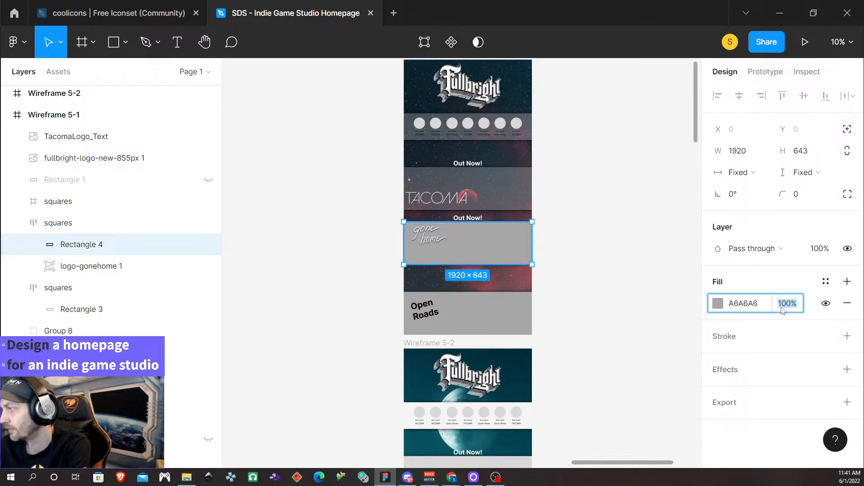
type("25")
key("Return")
Set the fill opacity of Rectangle 4 inside Wireframe 5-1's Open Roads section to 25% and clear the selection.
left_click(488, 314)
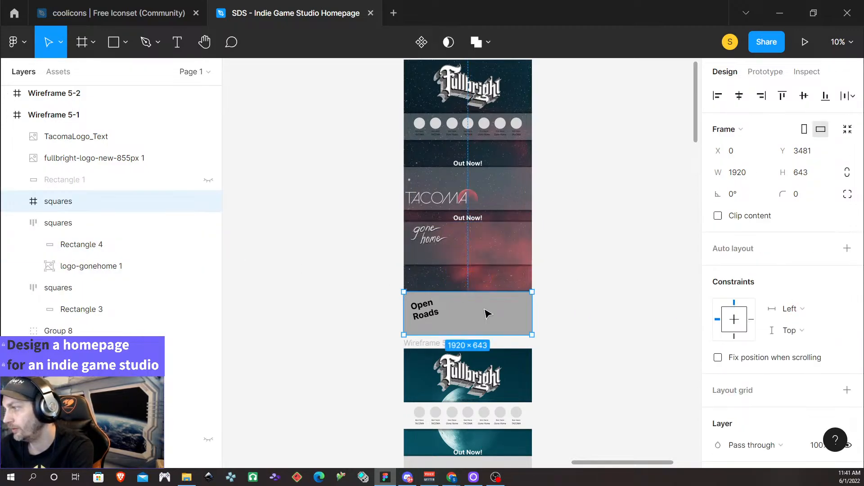
left_click(17, 202)
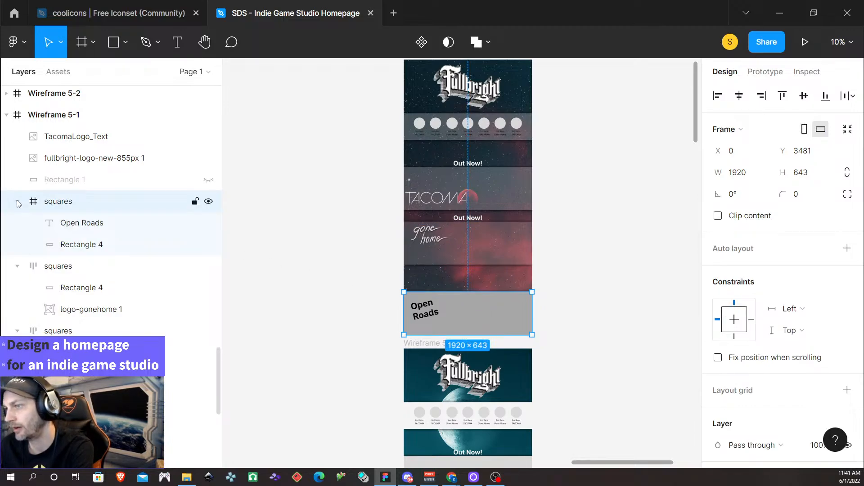
left_click(90, 223)
left_click(95, 244)
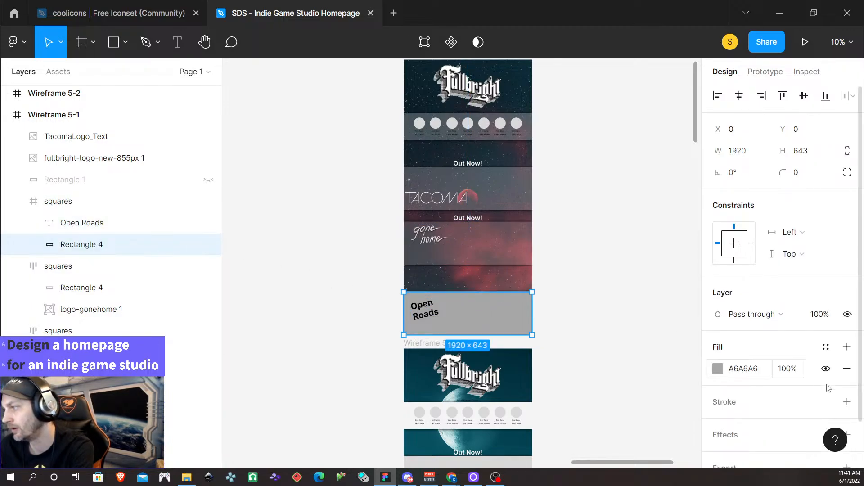
left_click(790, 373)
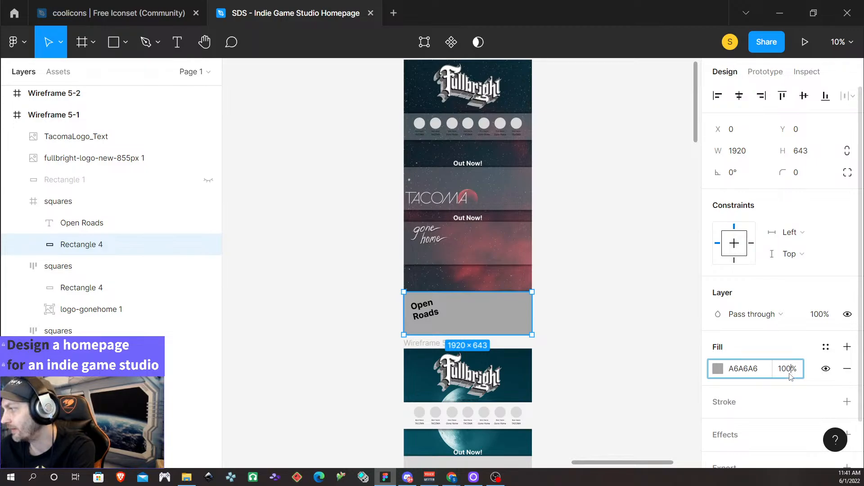
type("25")
key("Return")
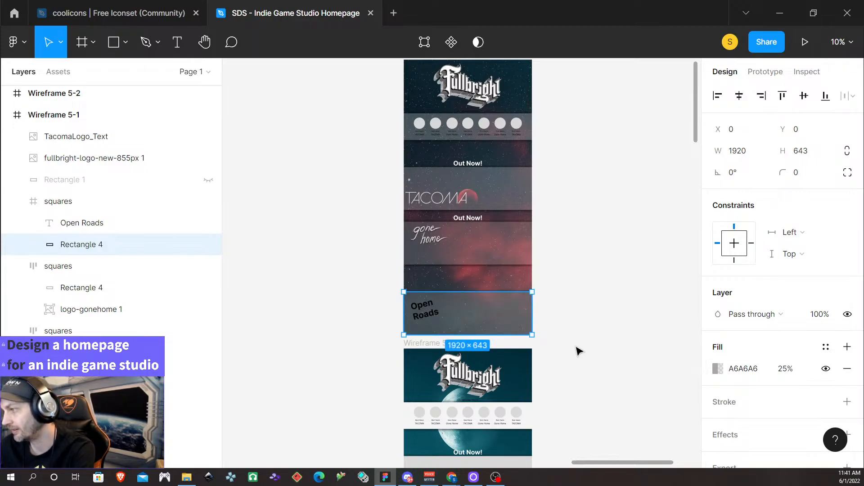
left_click(595, 333)
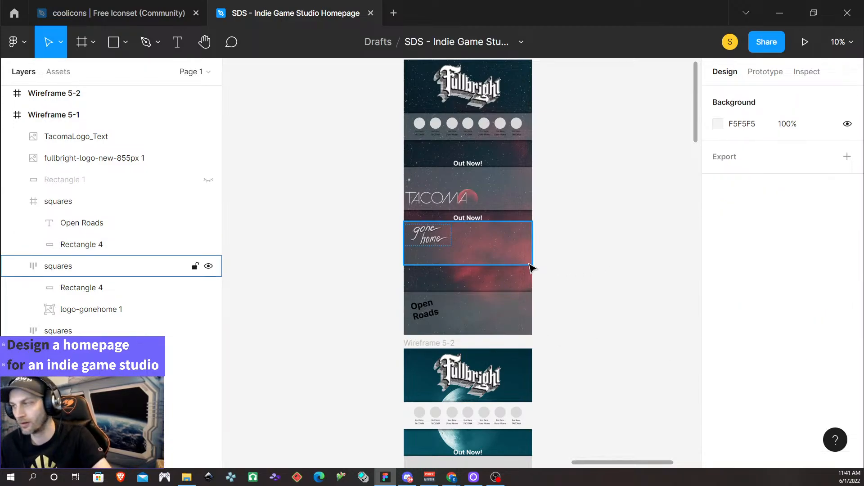
Set the fill opacity of the background rectangle behind the row of circles in Wireframe 5-2 to 25%.
scroll(527, 267, "down", 1)
scroll(526, 270, "down", 4)
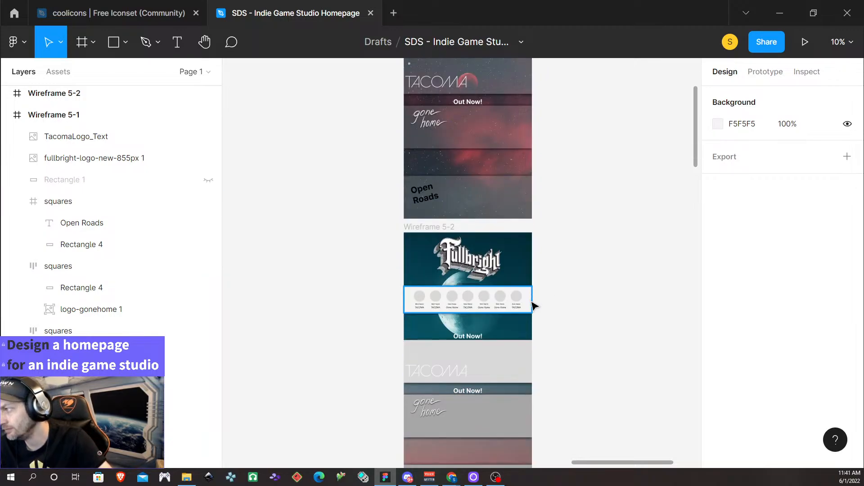
scroll(508, 319, "down", 2)
left_click(409, 250)
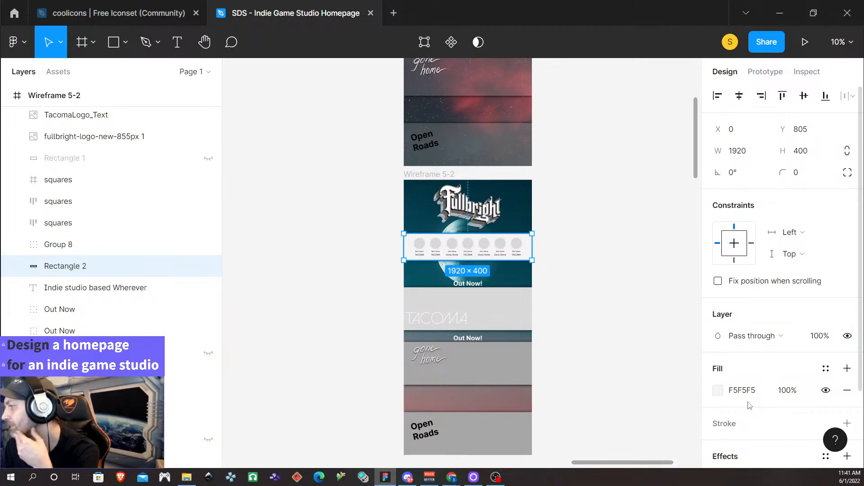
left_click(787, 391)
type("25")
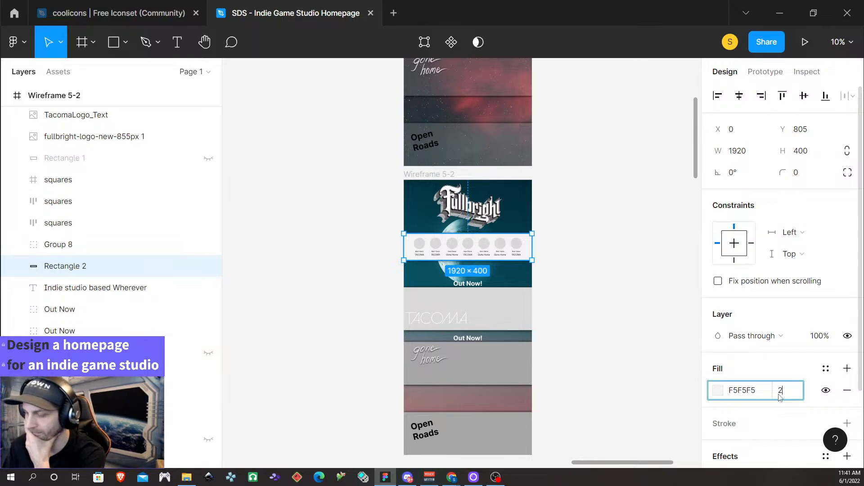
key("Return")
Set the fill opacity of Rectangle 3 inside Wireframe 5-2's Tacoma section to 25%.
scroll(627, 299, "down", 3)
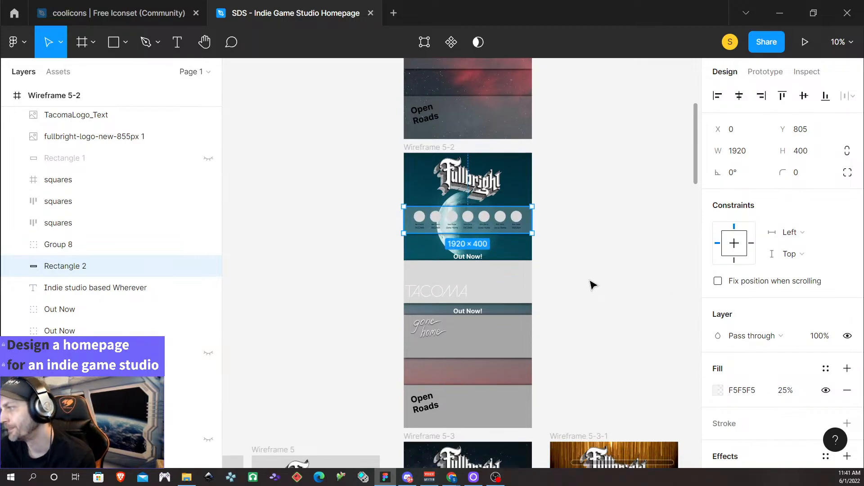
left_click(527, 252)
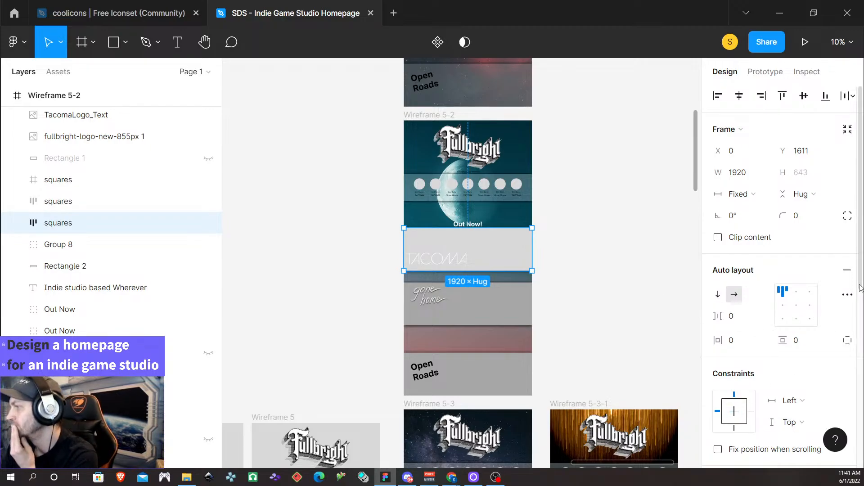
scroll(611, 375, "down", 1)
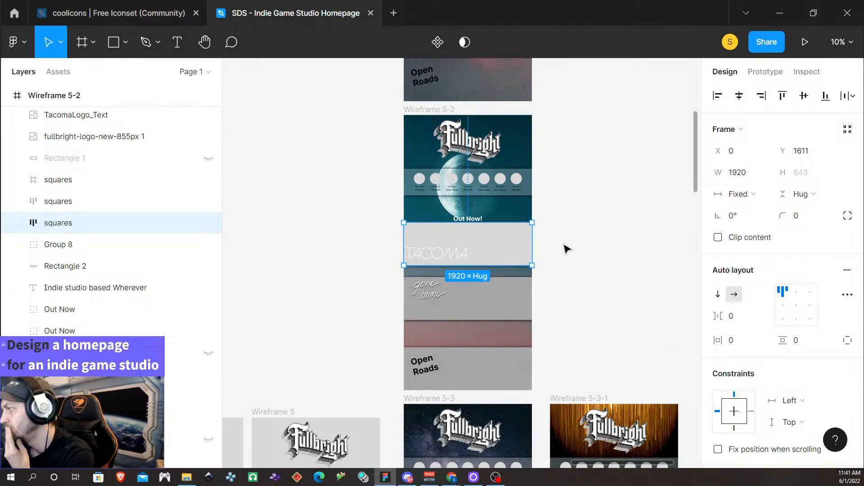
scroll(783, 378, "down", 5)
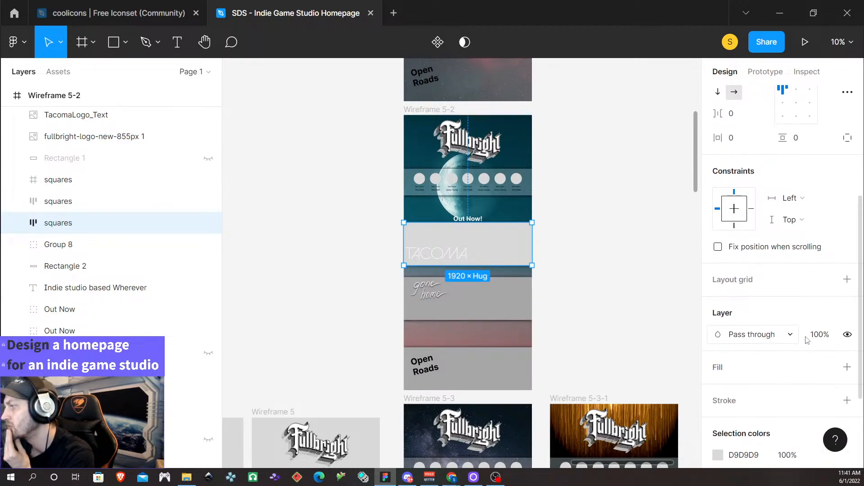
scroll(796, 358, "down", 3)
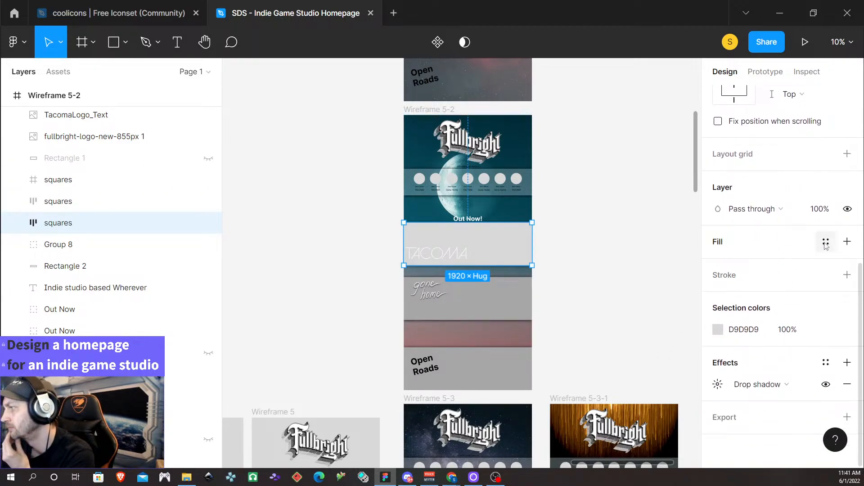
left_click(15, 224)
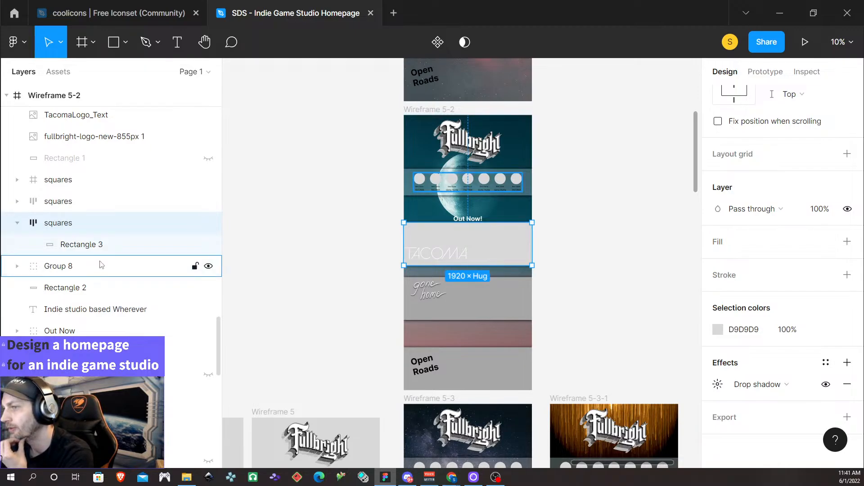
left_click(115, 244)
left_click(778, 310)
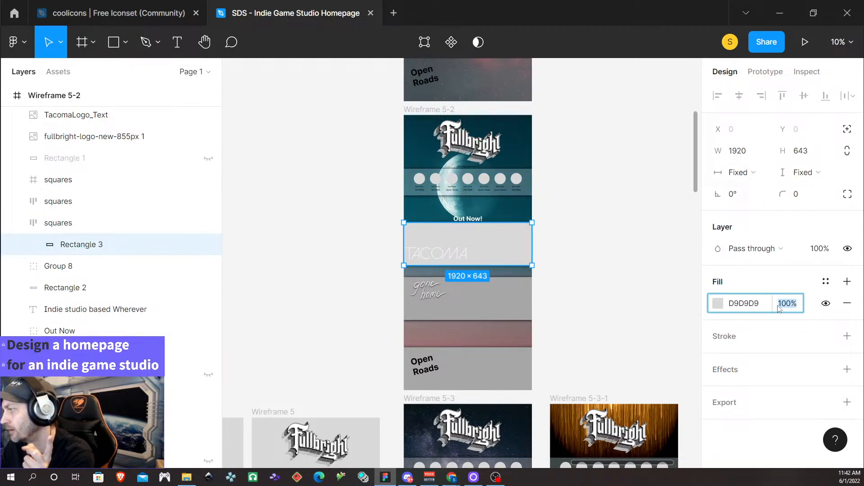
type("25")
key("Return")
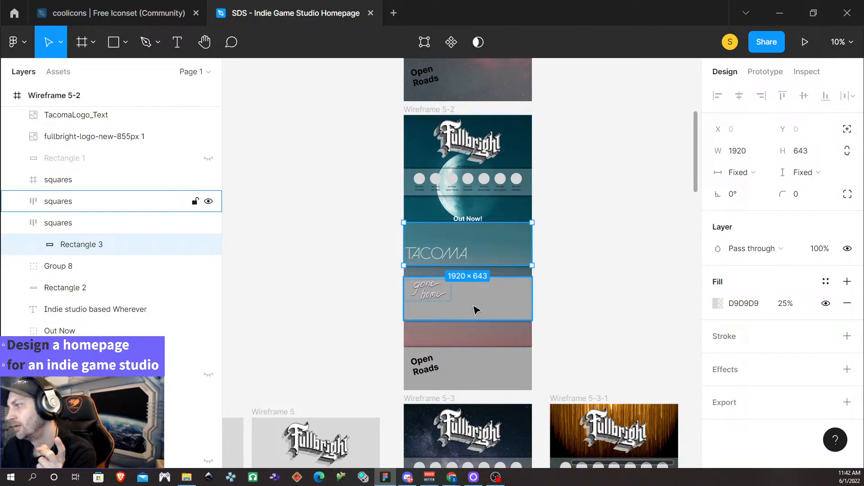
Set the fill opacity of Rectangle 4 inside Wireframe 5-2's Gone Home section to 25%.
left_click(55, 202)
left_click(16, 201)
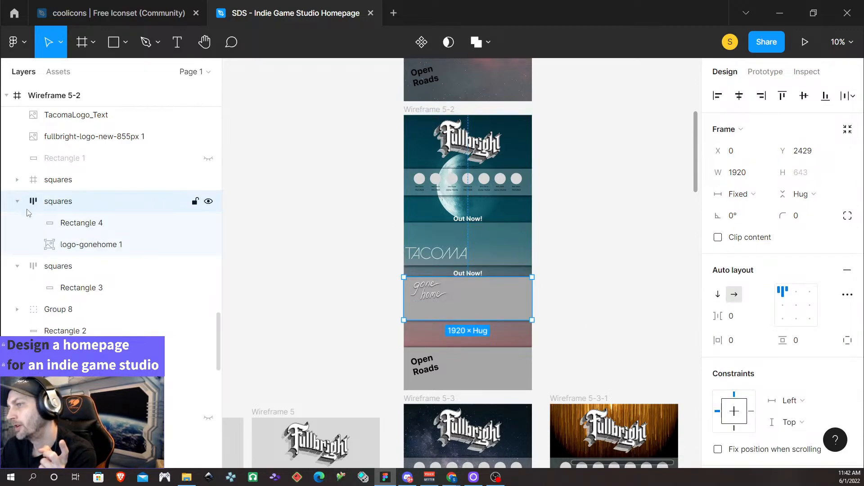
left_click(54, 222)
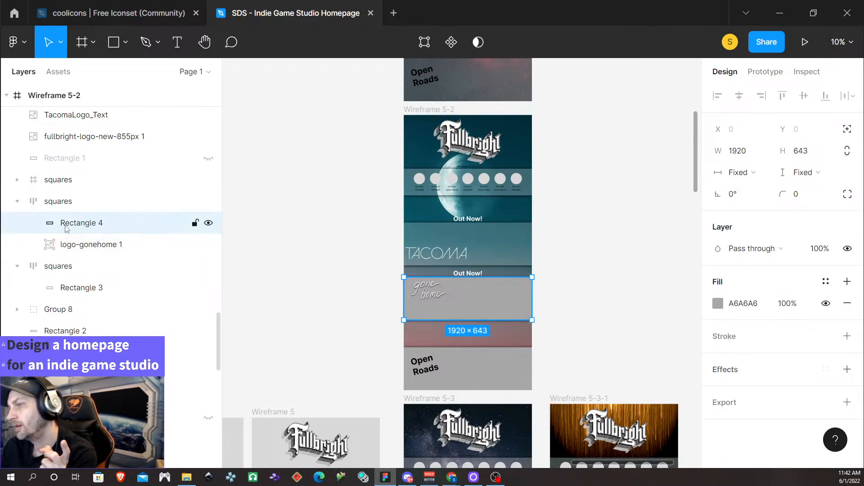
left_click(788, 304)
type("25")
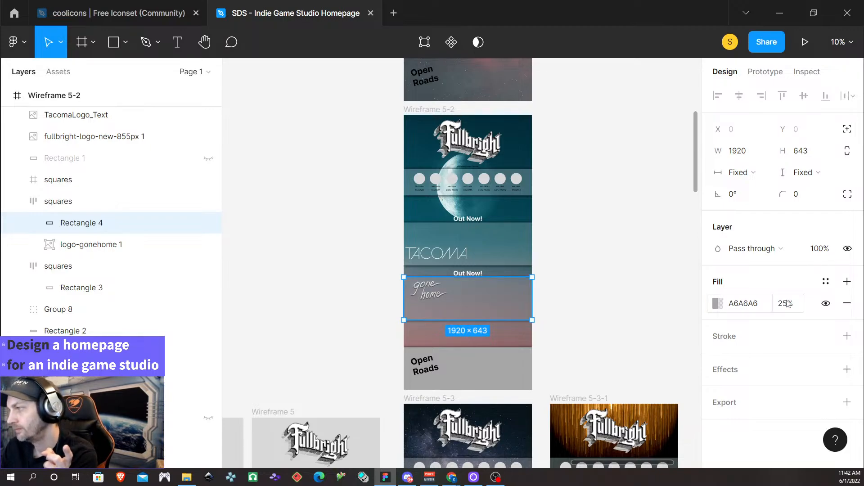
Set the fill opacity of Rectangle 4 inside Wireframe 5-2's Open Roads section to 25% and clear the selection.
left_click(493, 373)
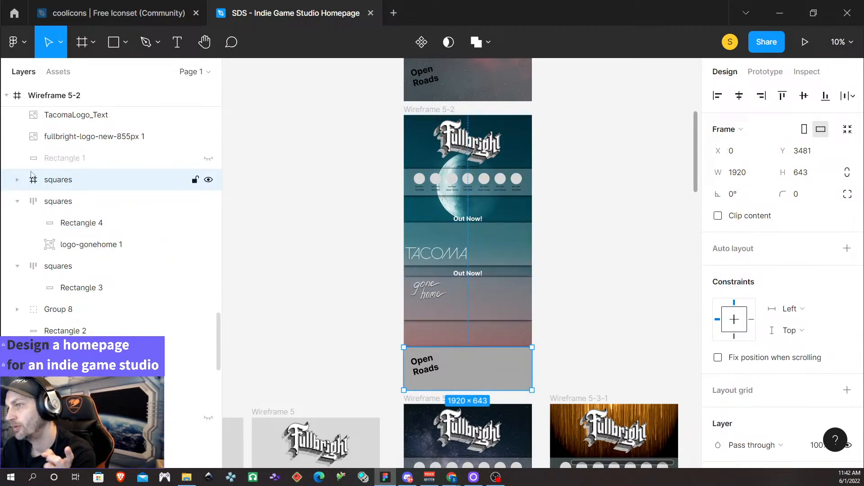
left_click(17, 179)
left_click(84, 223)
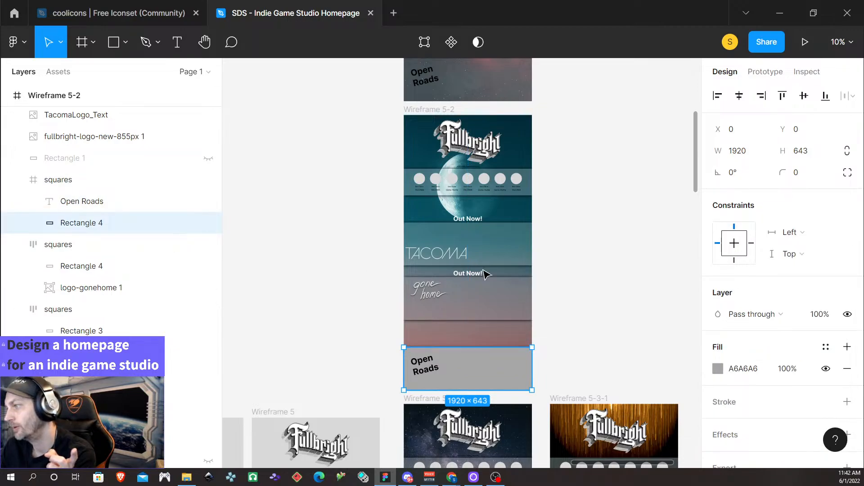
left_click(793, 366)
type("25")
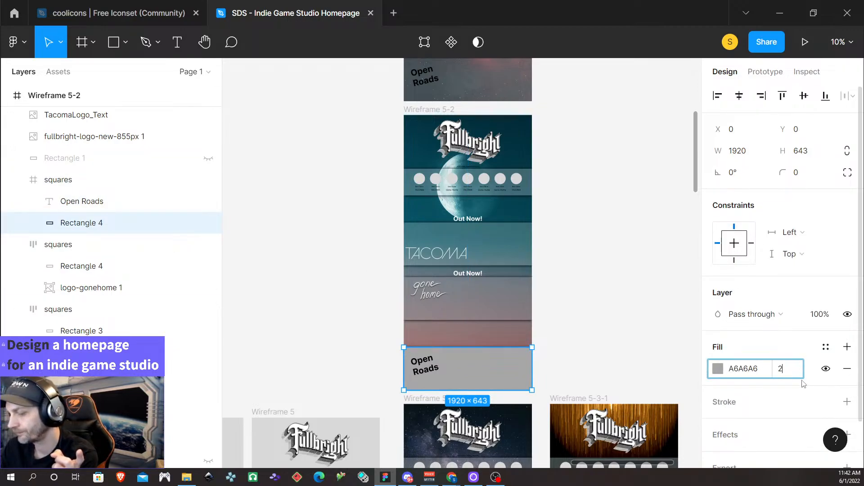
key("Return")
left_click(609, 325)
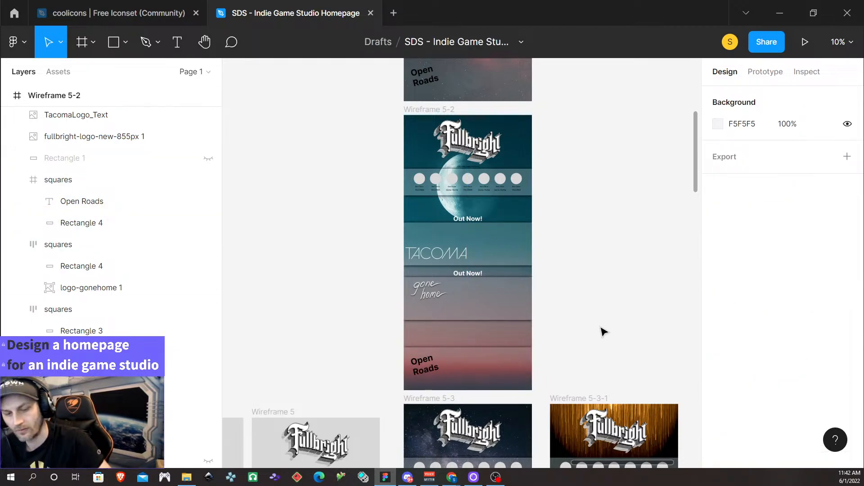
Duplicate the Wireframe 5-2 frame and place the copy to the right of the original at X 13698, Y -3851.
scroll(602, 331, "down", 2)
scroll(608, 340, "down", 1)
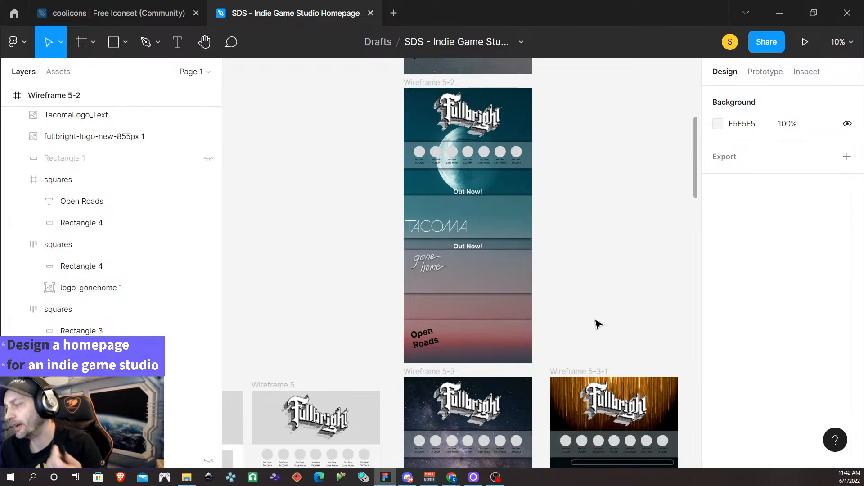
scroll(574, 253, "down", 2)
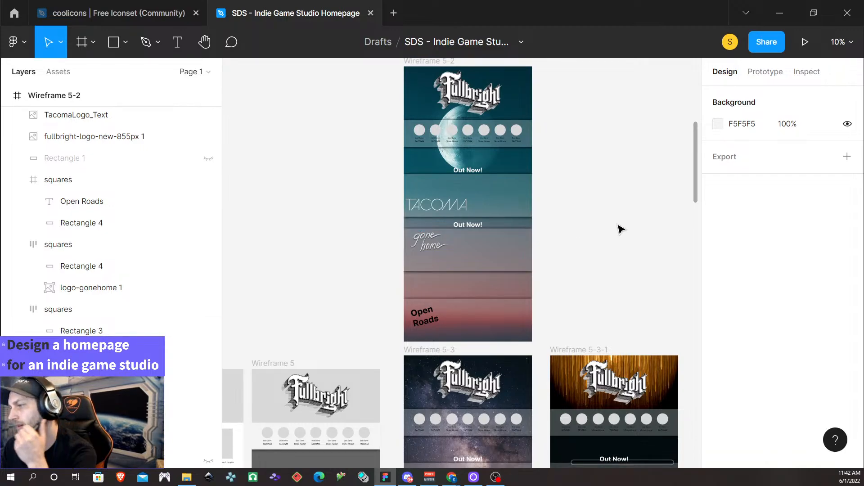
scroll(603, 224, "down", 1)
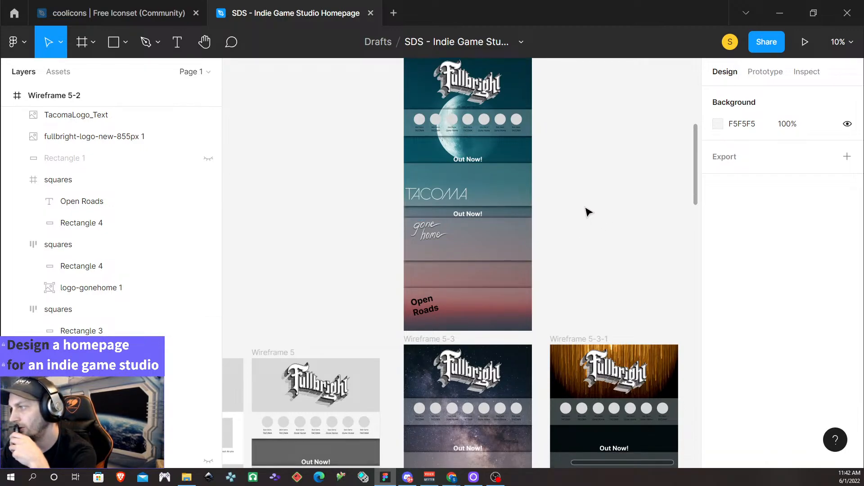
scroll(588, 212, "down", 1)
scroll(558, 216, "up", 3)
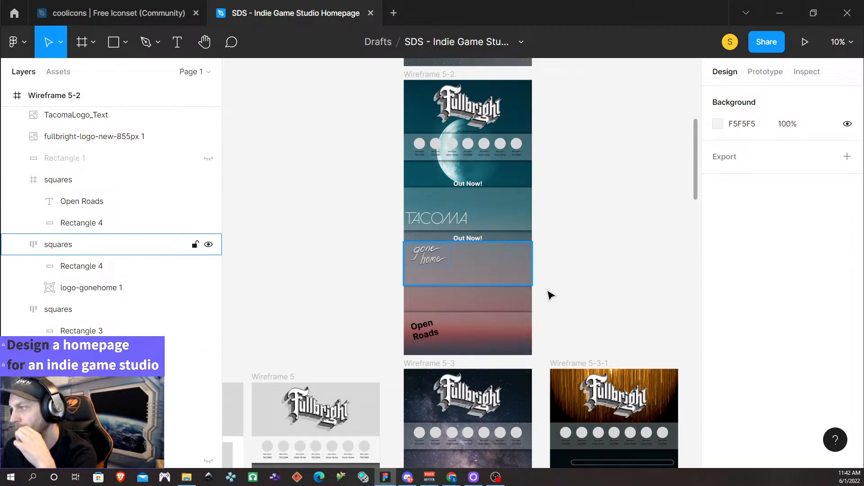
scroll(547, 252, "up", 3)
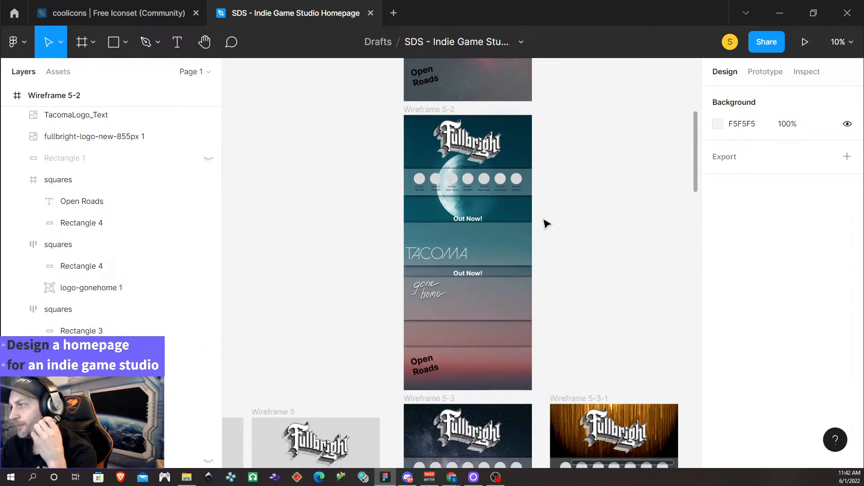
left_click(437, 110)
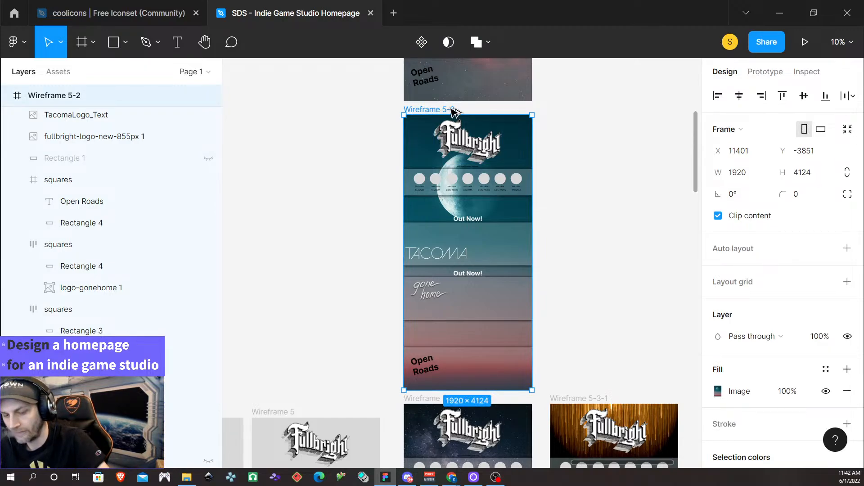
left_click_drag(437, 113, 594, 110)
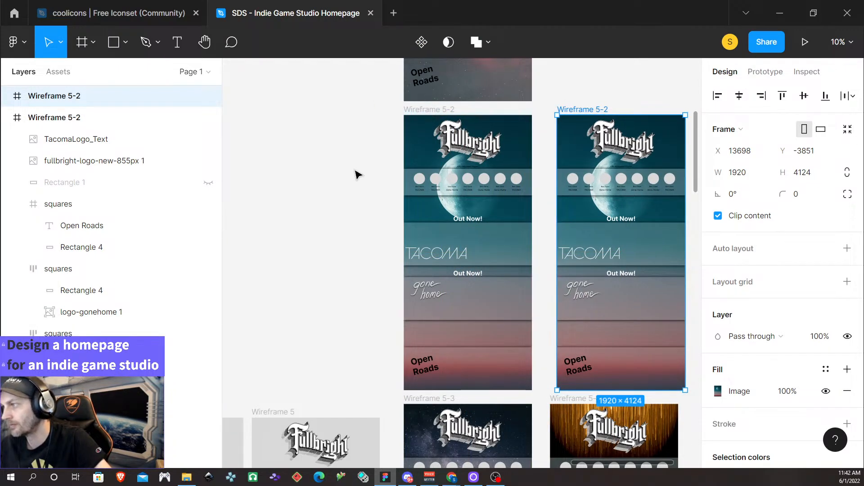
Locate and select the moon and sunset photo among the source images below the wireframes.
scroll(349, 205, "down", 6)
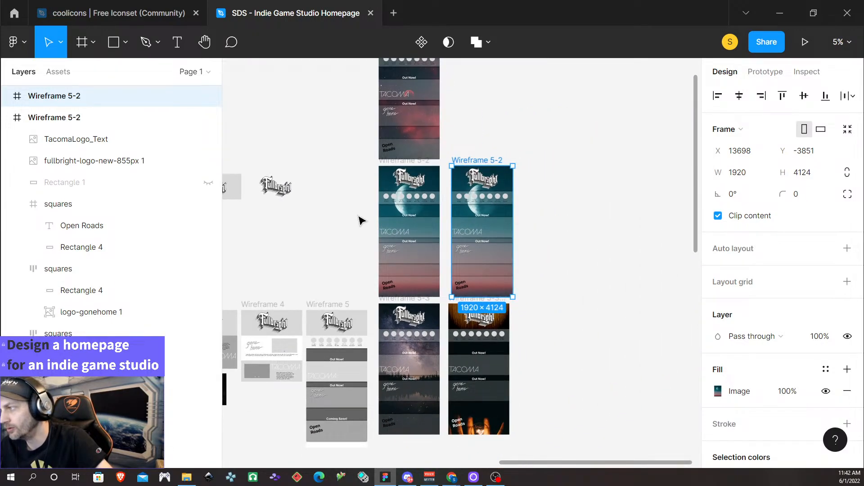
scroll(383, 279, "left", 10)
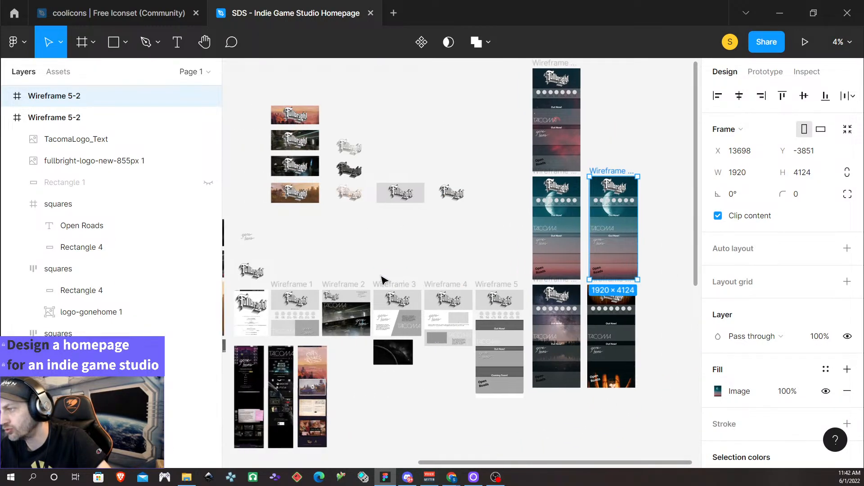
scroll(386, 299, "up", 2)
scroll(374, 334, "down", 5)
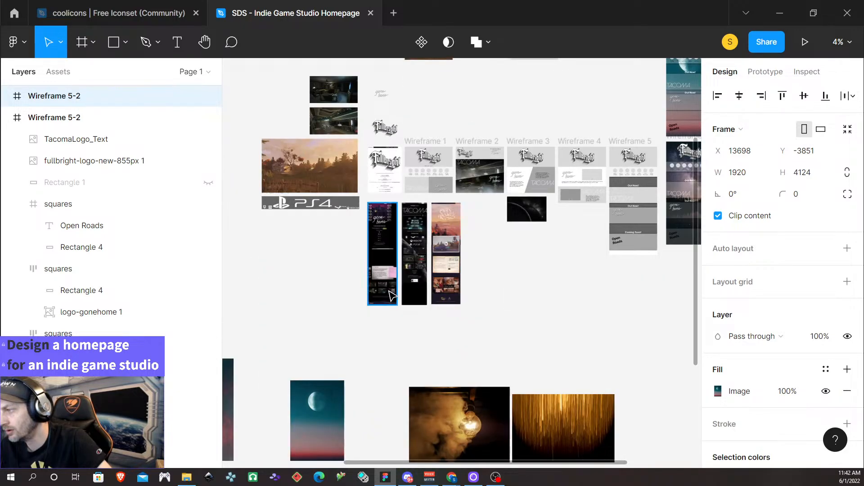
scroll(362, 363, "down", 2)
left_click(333, 358)
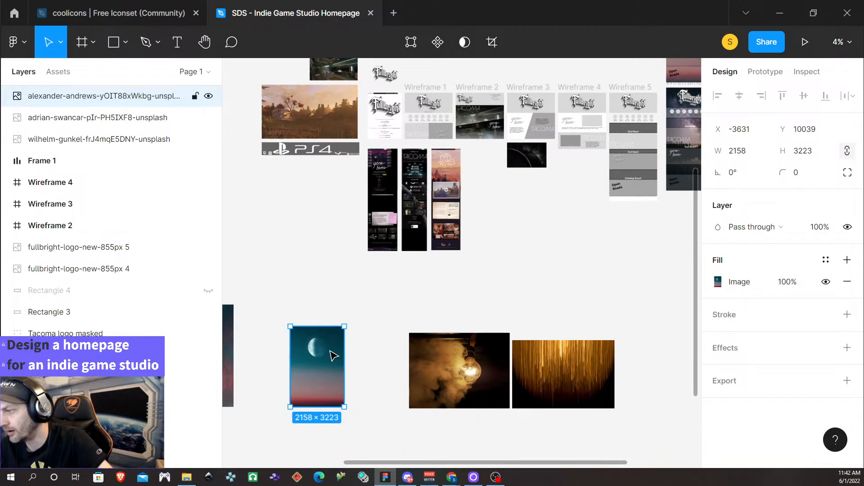
scroll(344, 368, "up", 3)
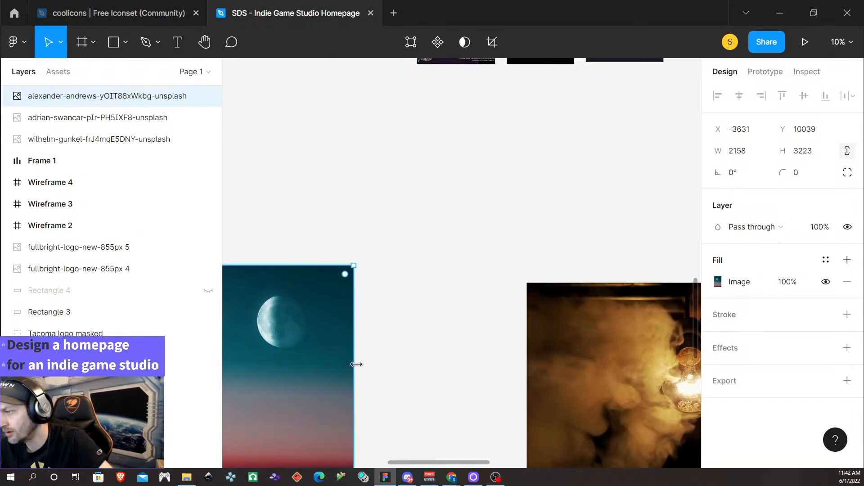
scroll(383, 367, "left", 10)
scroll(515, 370, "right", 2)
scroll(541, 363, "right", 3)
scroll(561, 353, "down", 2)
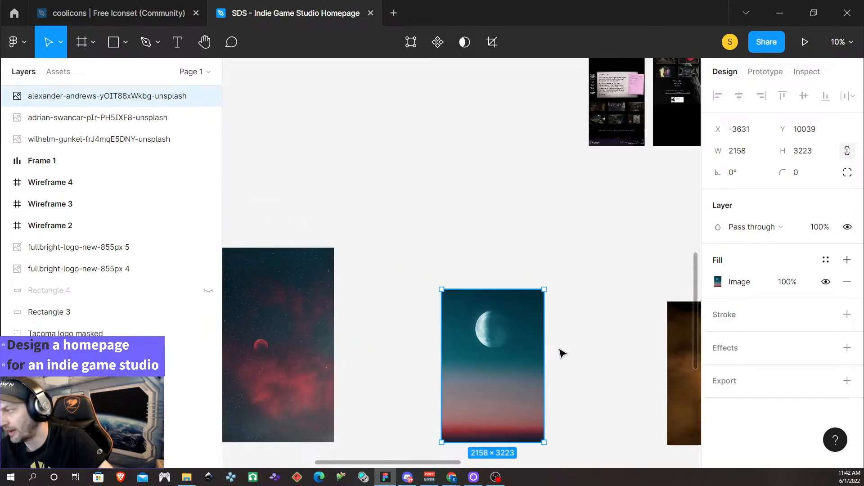
scroll(572, 351, "left", 2)
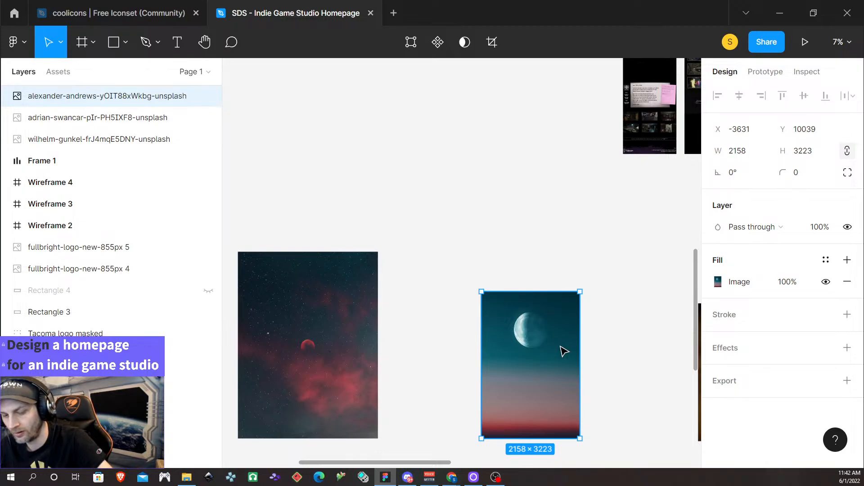
Duplicate the moon photo in place and group the two copies.
mouse_move(562, 351)
left_mouse_down()
mouse_move(563, 342)
mouse_move(565, 356)
left_mouse_up()
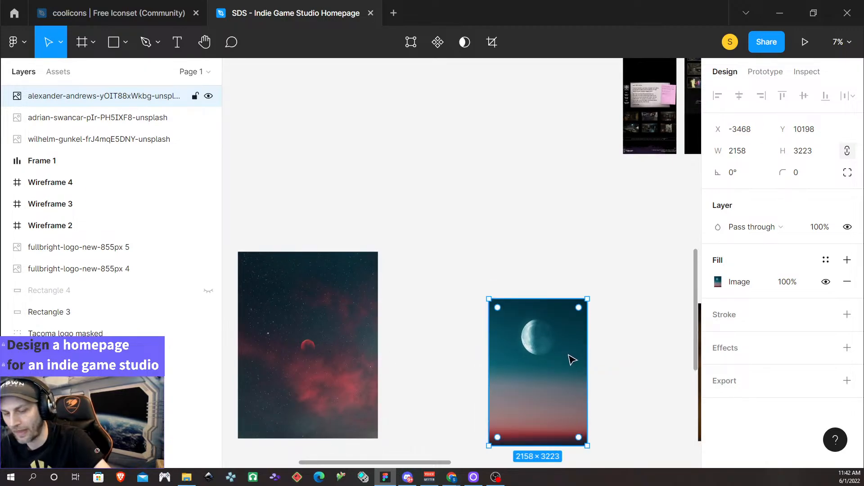
key("ctrl+z")
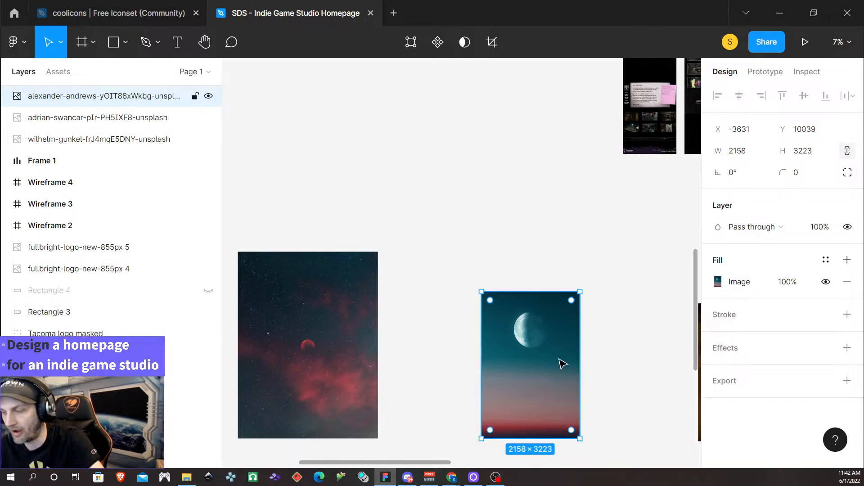
key("ctrl+d")
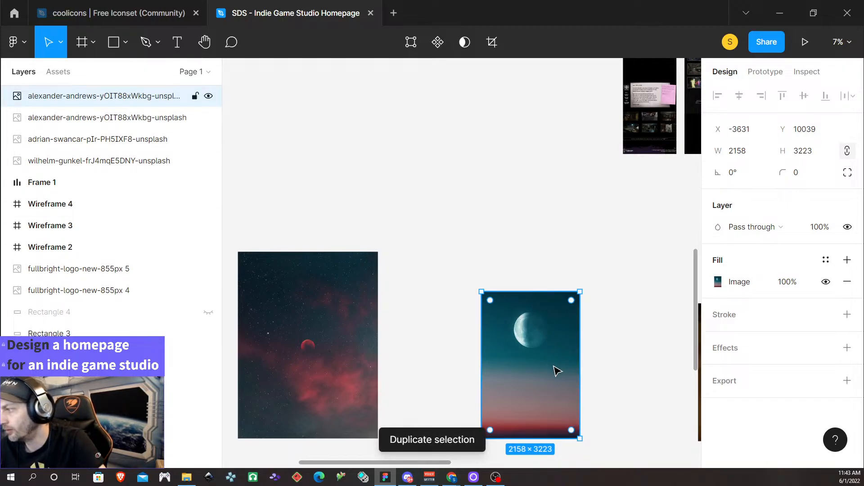
left_click(96, 117)
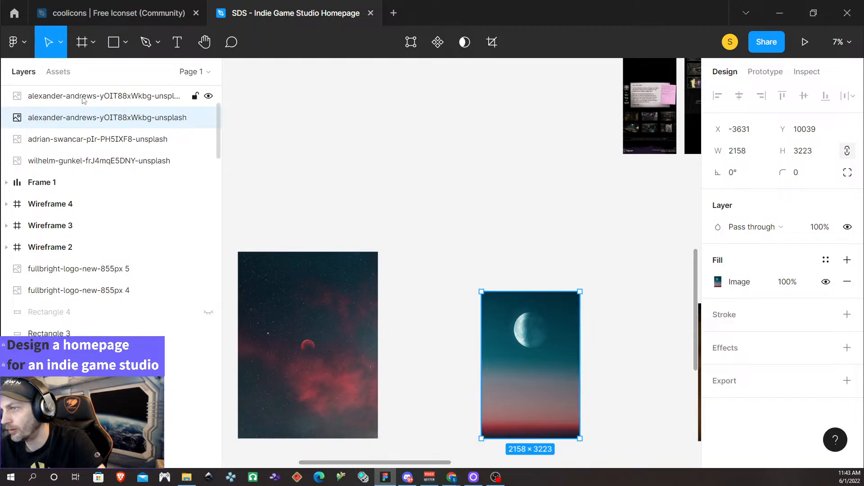
left_click(83, 99, "shift")
key("ctrl+g")
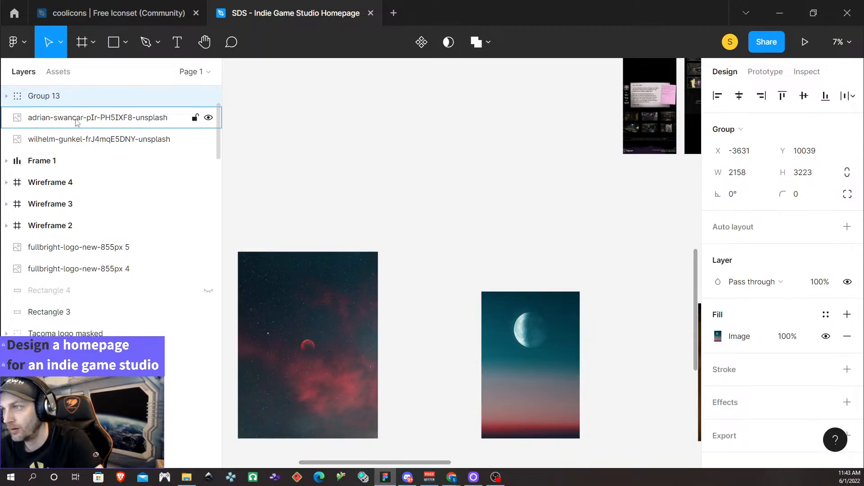
Rename the group's lower photo copy to mask and bring its top edge down to just above the moon, about 2763 high.
left_click(7, 97)
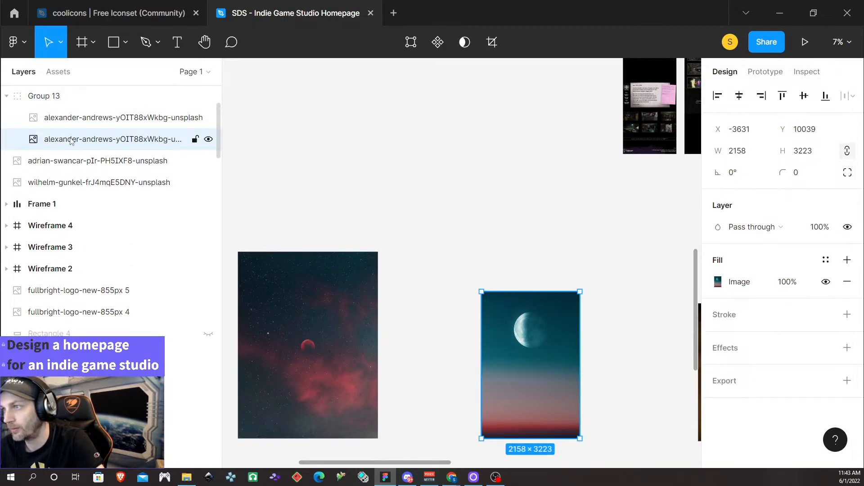
double_click(123, 139)
type("mask")
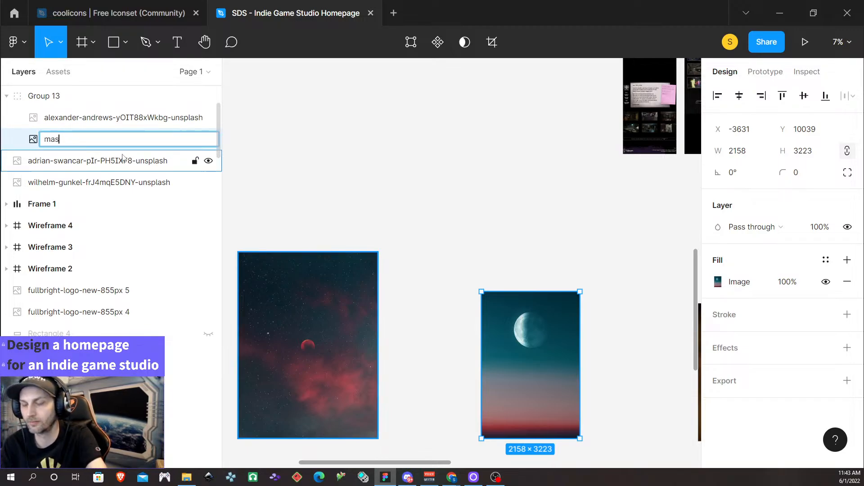
key("Return")
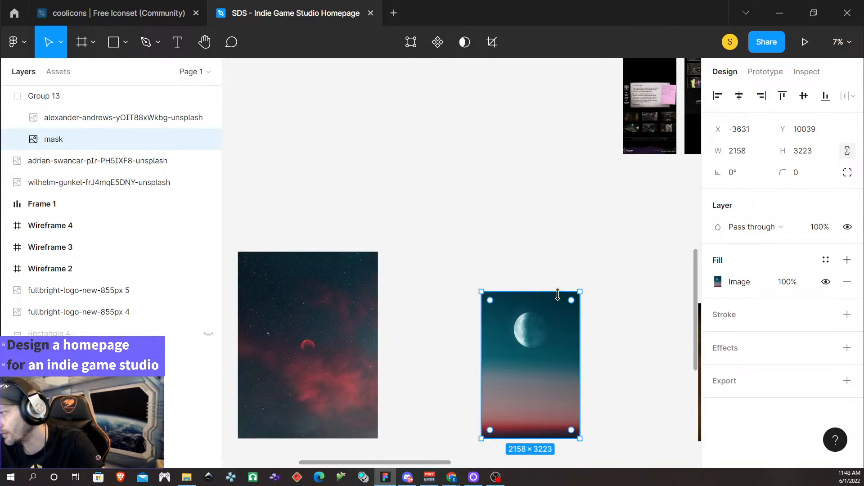
left_click_drag(556, 293, 557, 313)
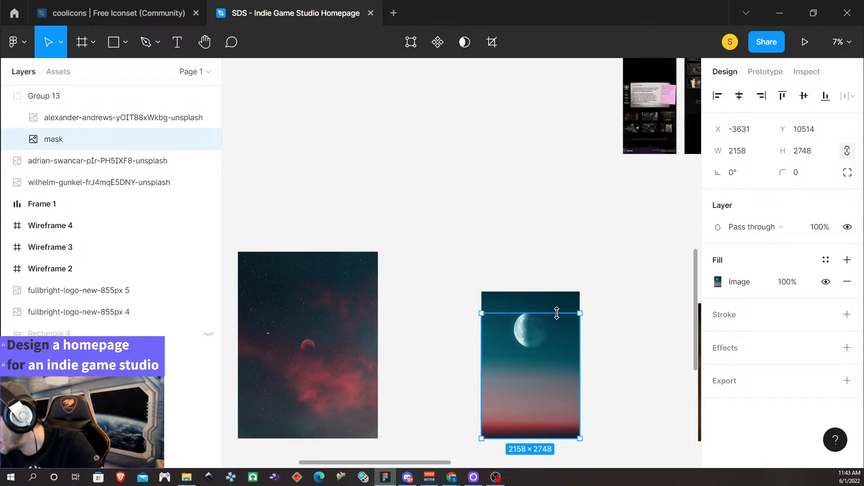
left_click_drag(558, 312, 559, 312)
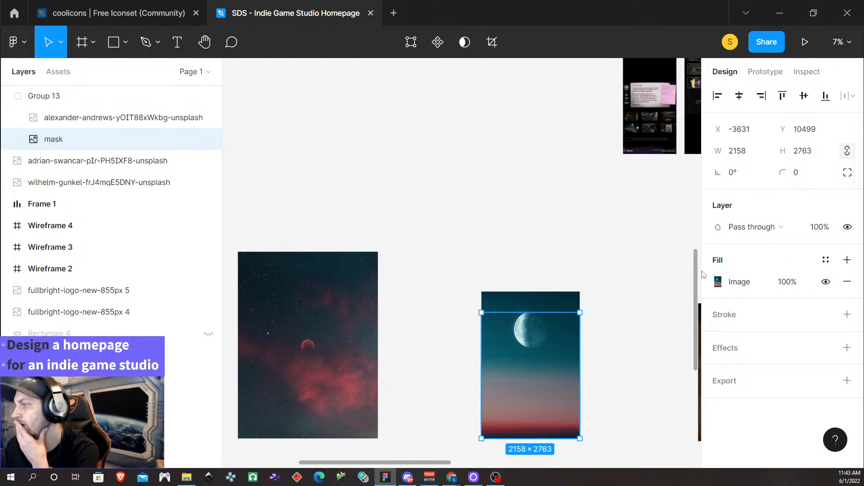
Use the mask layer as a mask for the photo above it, then collapse and select the group.
right_click(52, 143)
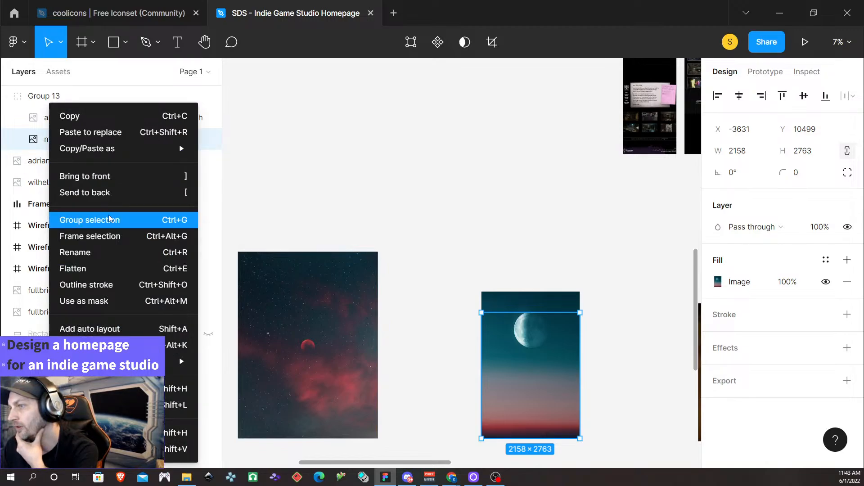
left_click(114, 301)
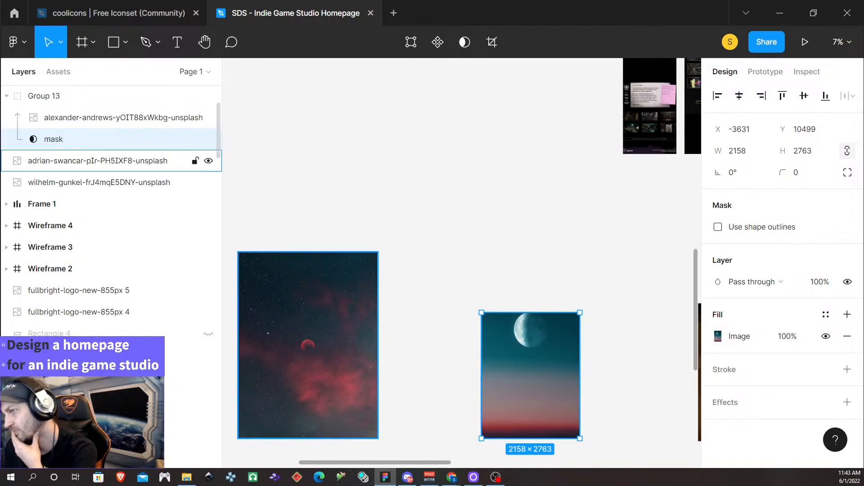
left_click(6, 96)
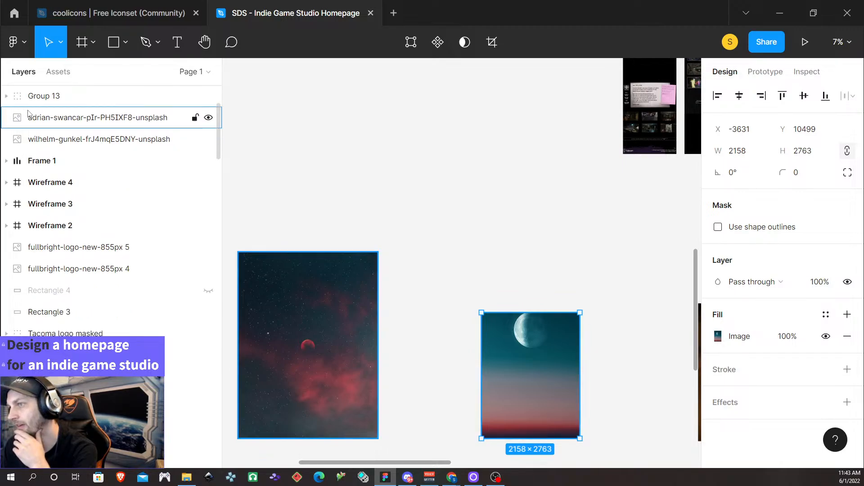
left_click(54, 102)
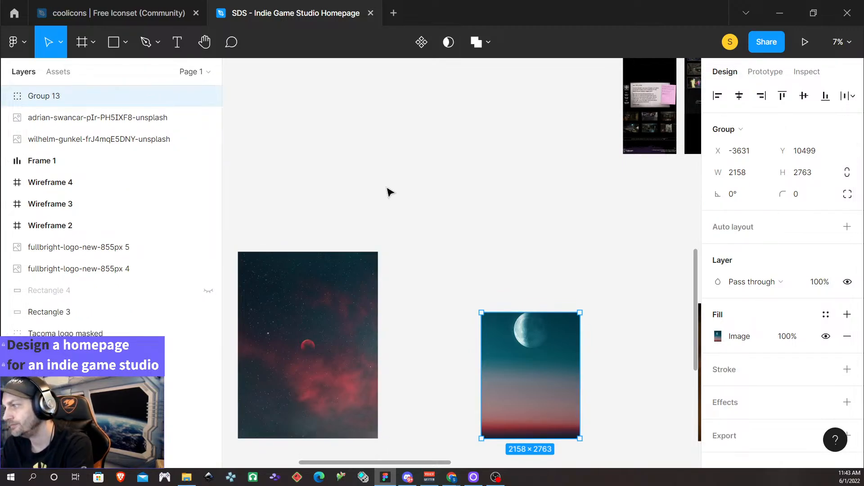
Convert the masked moon photo group into a frame.
left_click(6, 96)
left_click(6, 97)
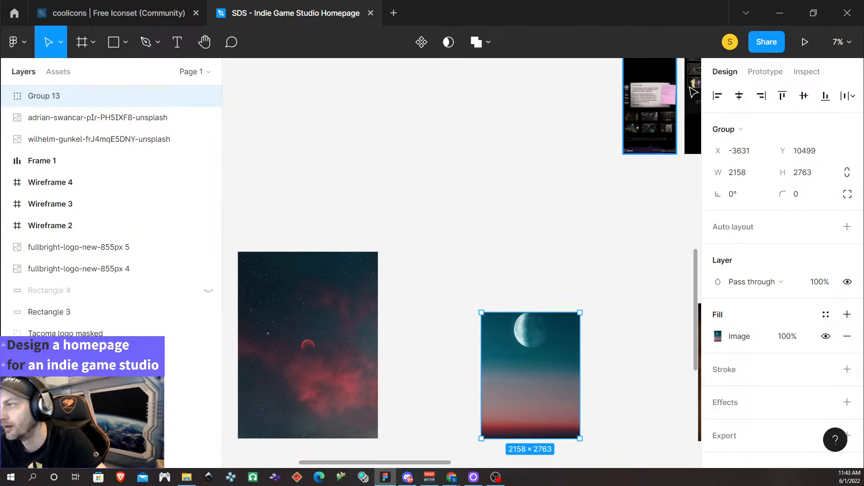
left_click(744, 126)
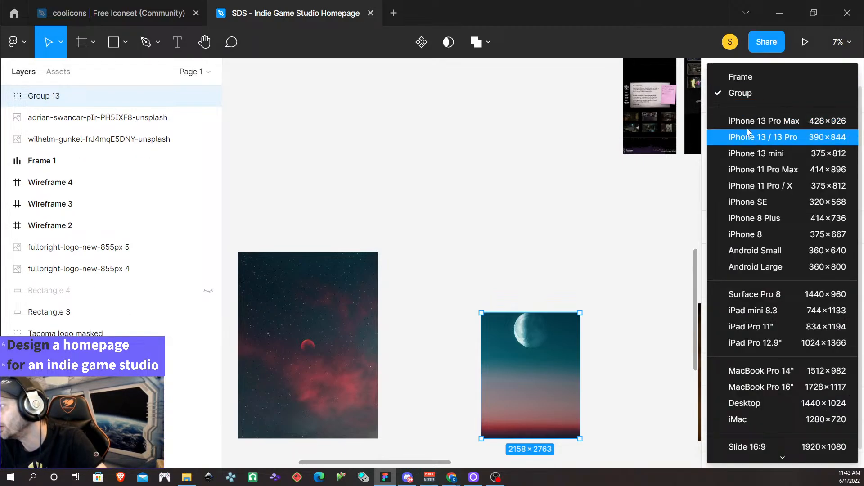
left_click(740, 75)
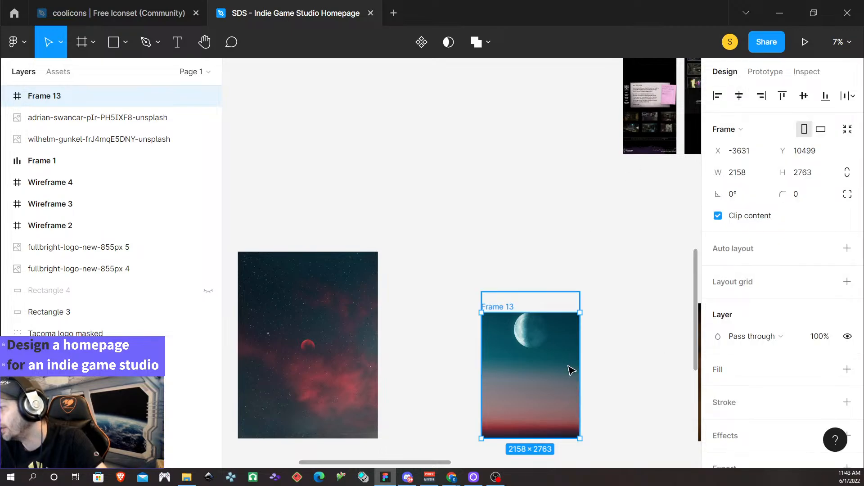
Export the moon photo frame at 1x as a PNG named Cropped Moon into the Indie Game Project folder.
scroll(754, 396, "down", 2)
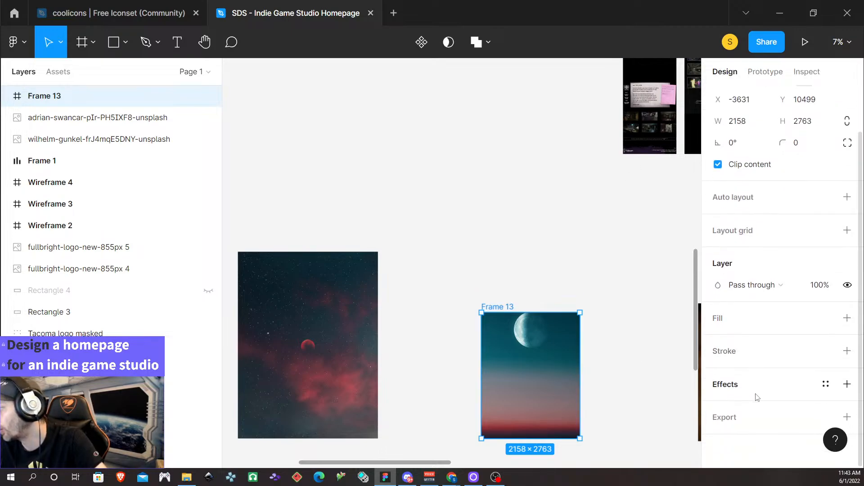
left_click(847, 417)
scroll(784, 351, "down", 3)
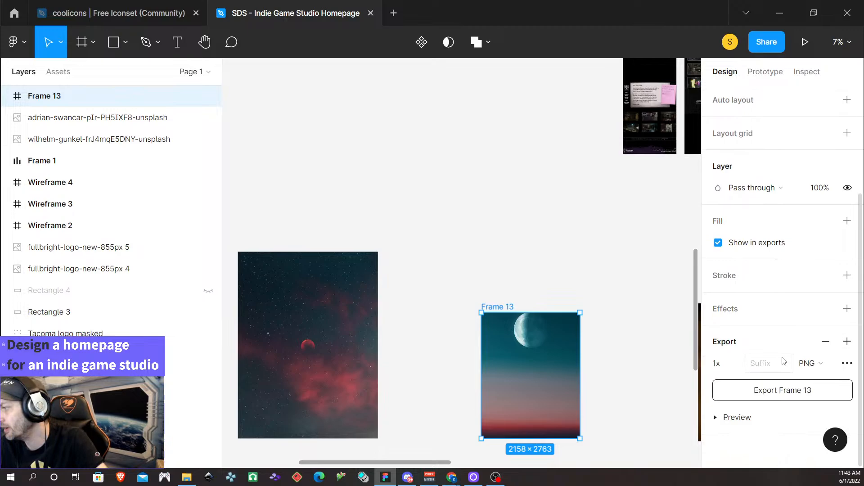
left_click(785, 393)
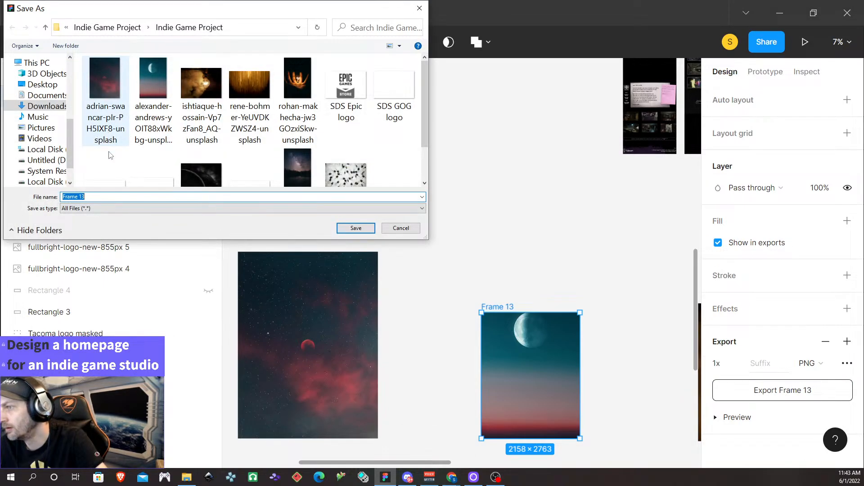
type("Cropped Moon")
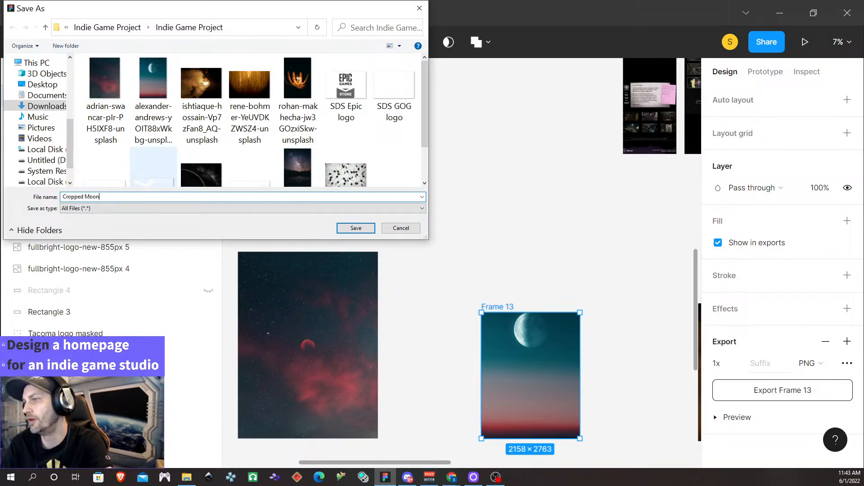
left_click(361, 228)
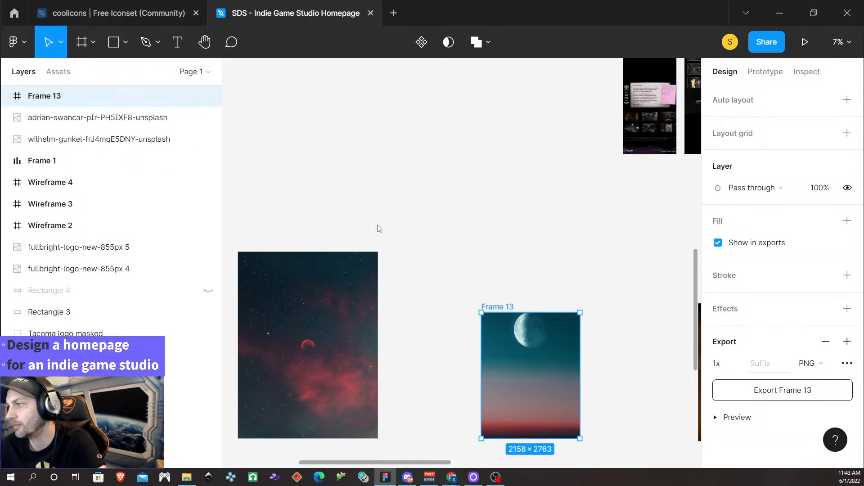
Replace the background image fill of the second Wireframe 5-2 copy with the Cropped Moon picture.
scroll(511, 353, "down", 5, "ctrl")
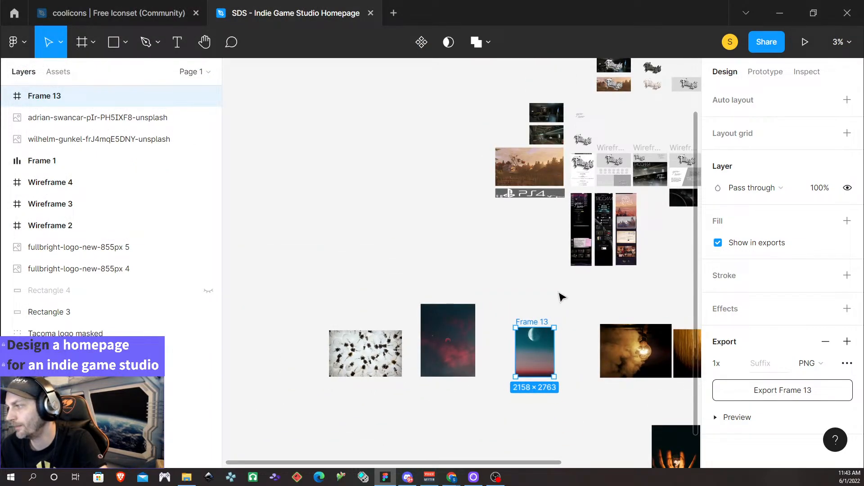
scroll(561, 295, "right", 5)
scroll(529, 293, "right", 5)
scroll(466, 325, "up", 3)
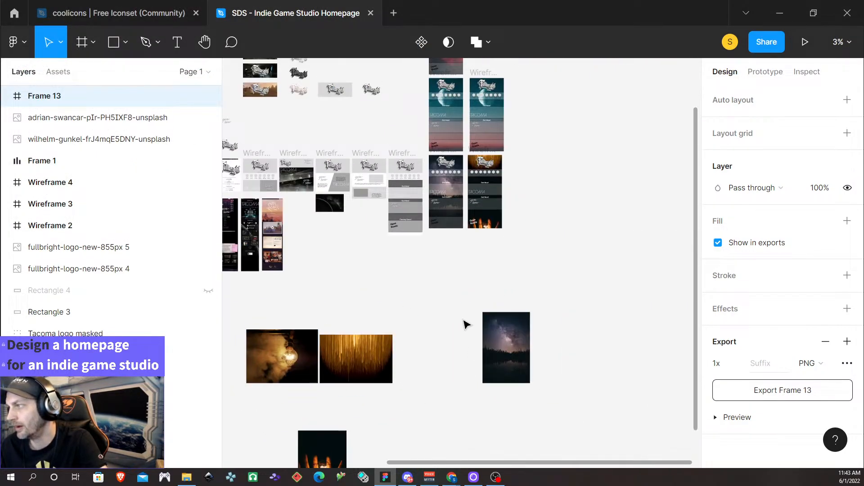
left_click(486, 209)
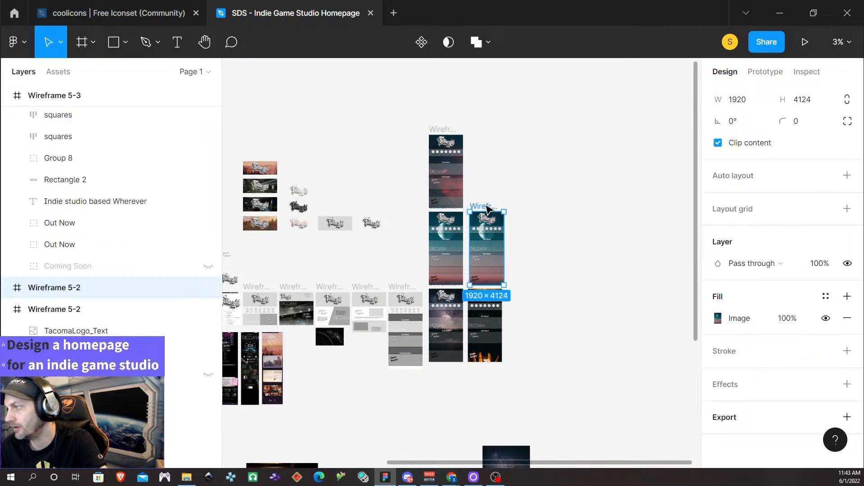
scroll(558, 316, "left", 1)
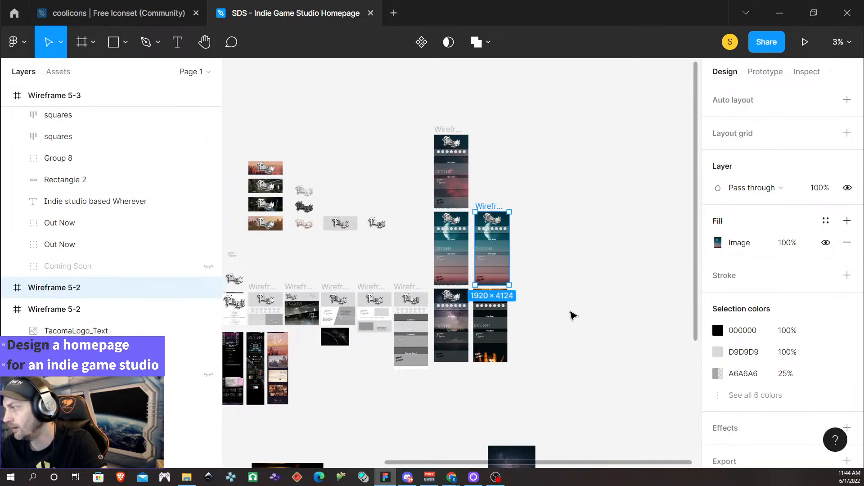
scroll(630, 297, "down", 1)
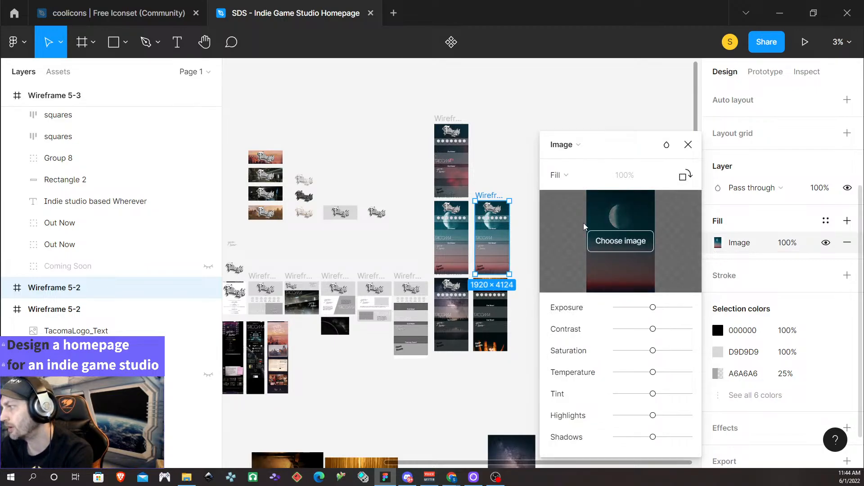
left_click(634, 243)
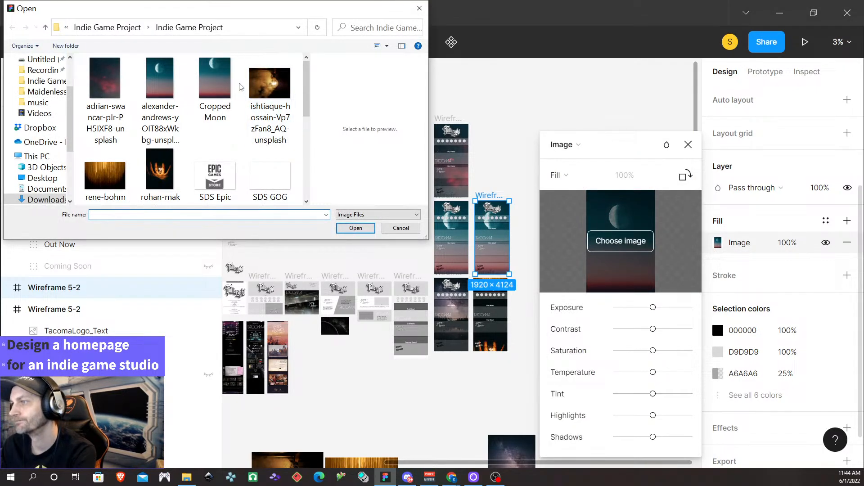
left_click(215, 83)
left_click(360, 230)
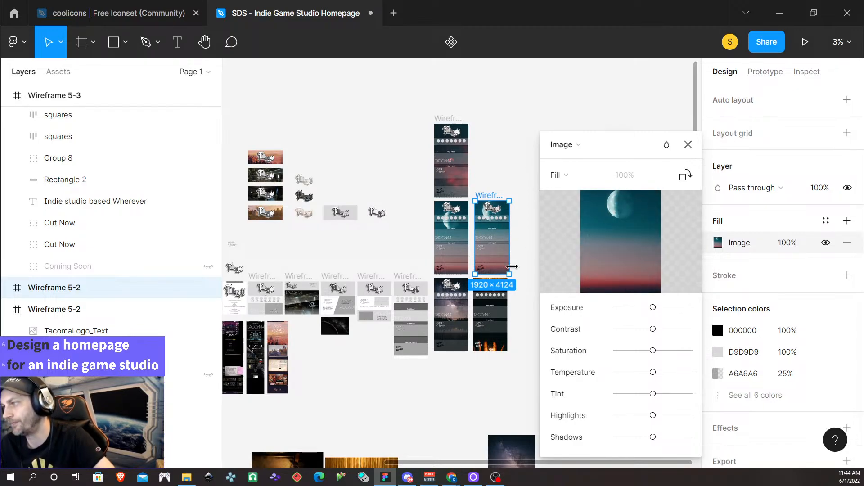
Examine how the cropped moon background sits behind the Wireframe 5-2 copy, from the logo header down to the Open Roads section.
scroll(517, 271, "up", 5)
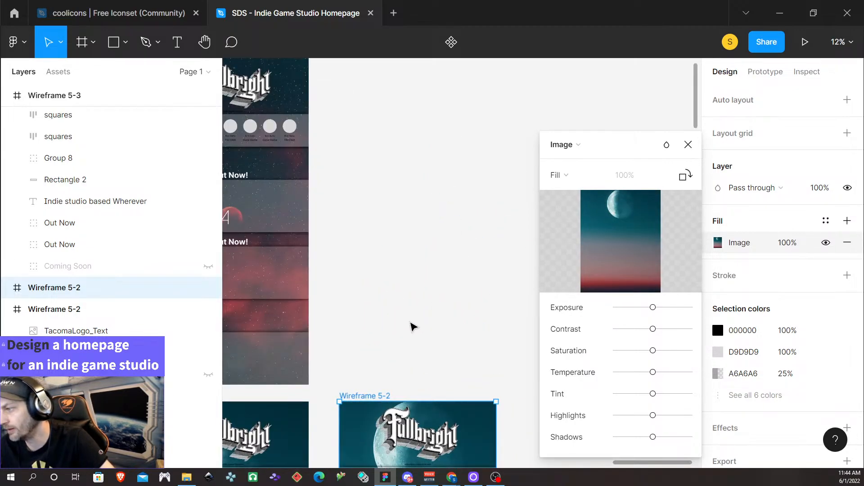
scroll(412, 326, "down", 5)
scroll(422, 319, "up", 3)
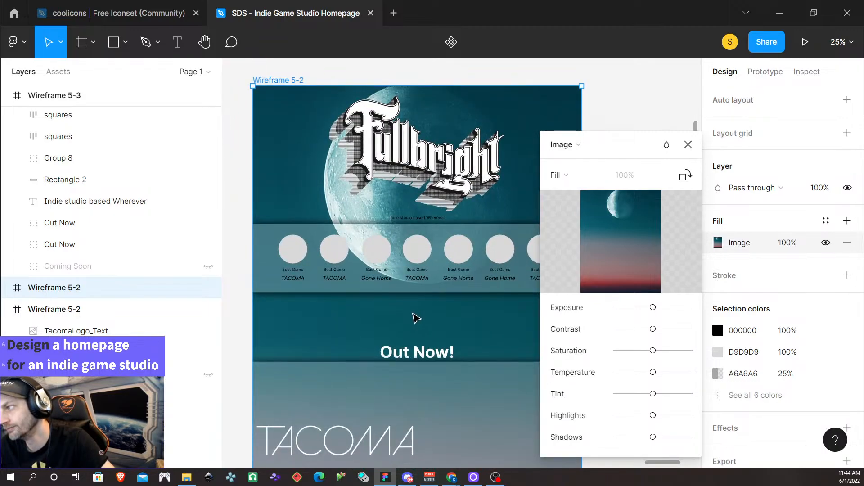
scroll(424, 302, "down", 1)
scroll(366, 274, "down", 1)
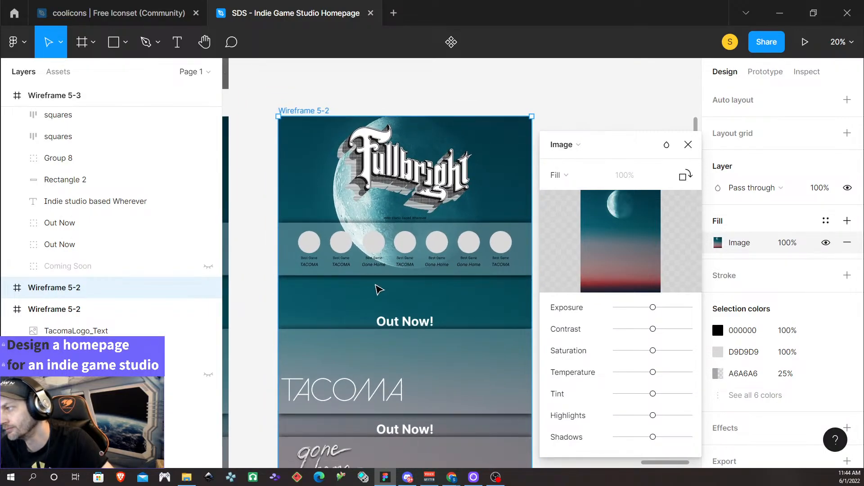
scroll(365, 290, "down", 1)
scroll(365, 289, "down", 1)
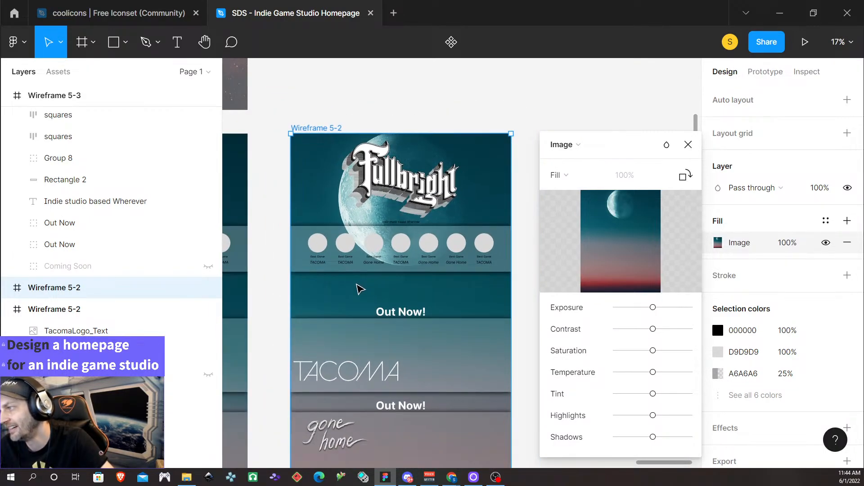
scroll(360, 289, "down", 1)
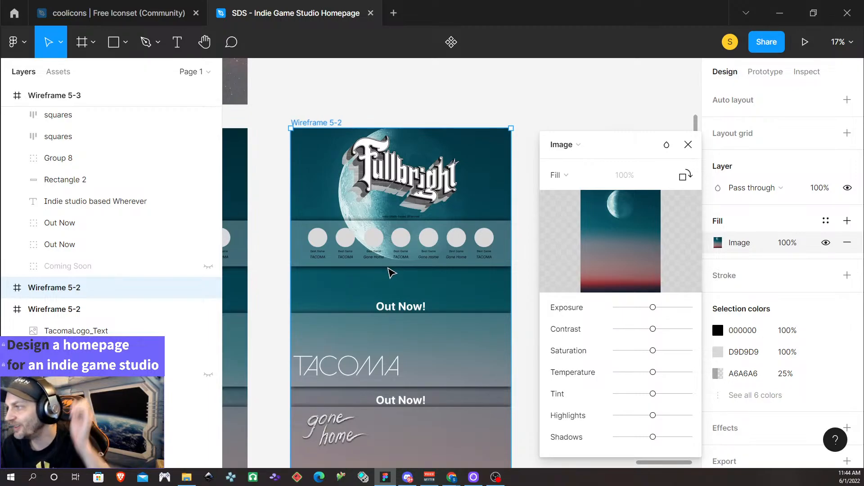
scroll(389, 275, "down", 5)
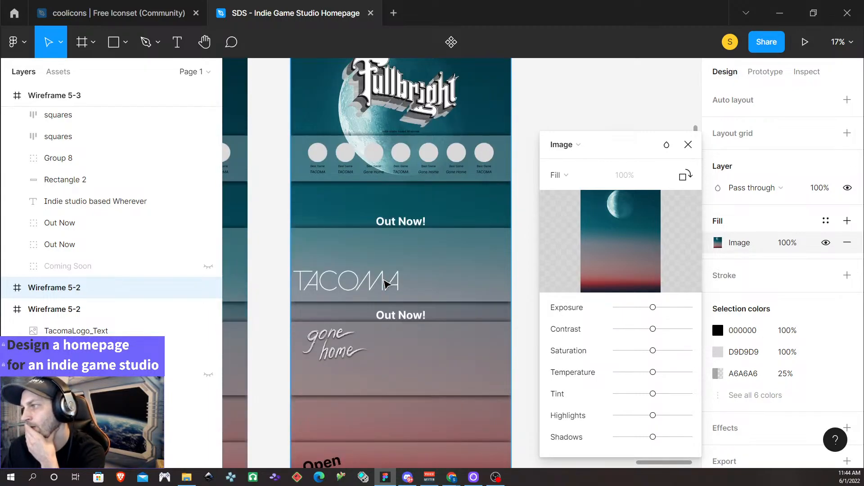
scroll(386, 284, "down", 5)
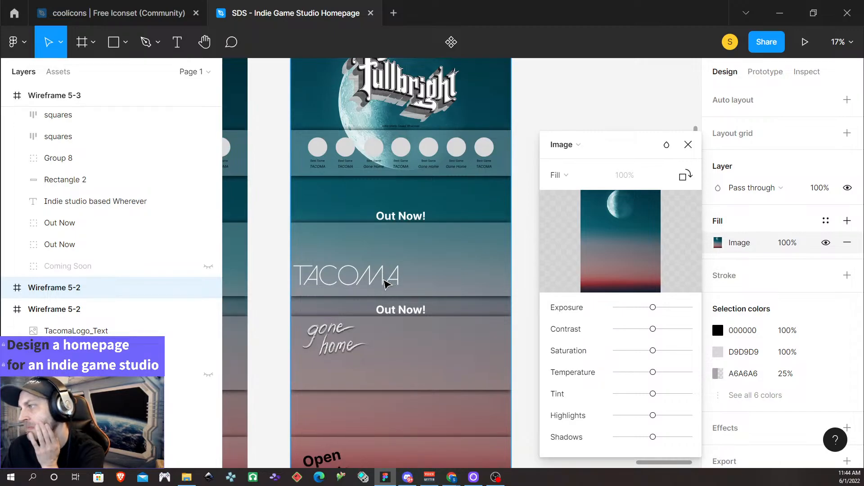
scroll(386, 289, "down", 1)
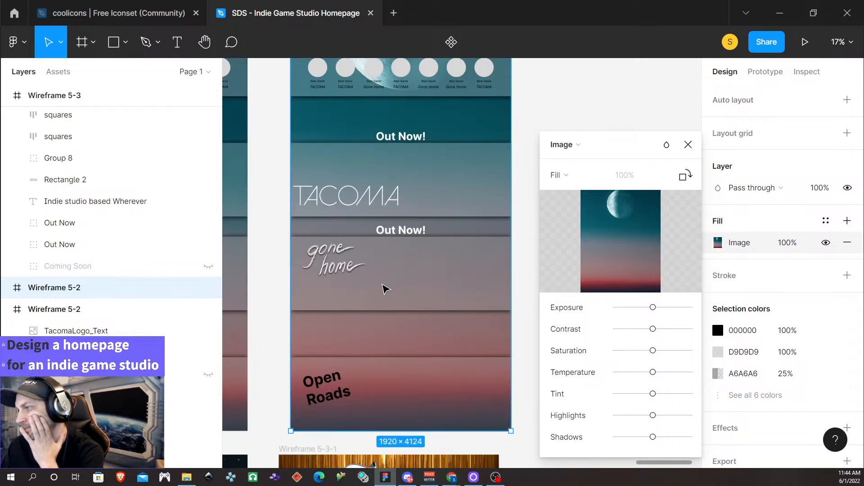
scroll(386, 289, "down", 3)
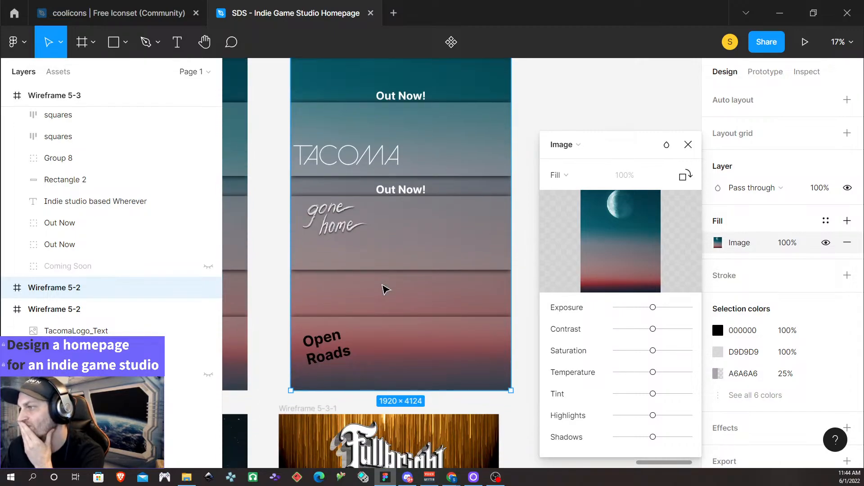
scroll(385, 289, "down", 3)
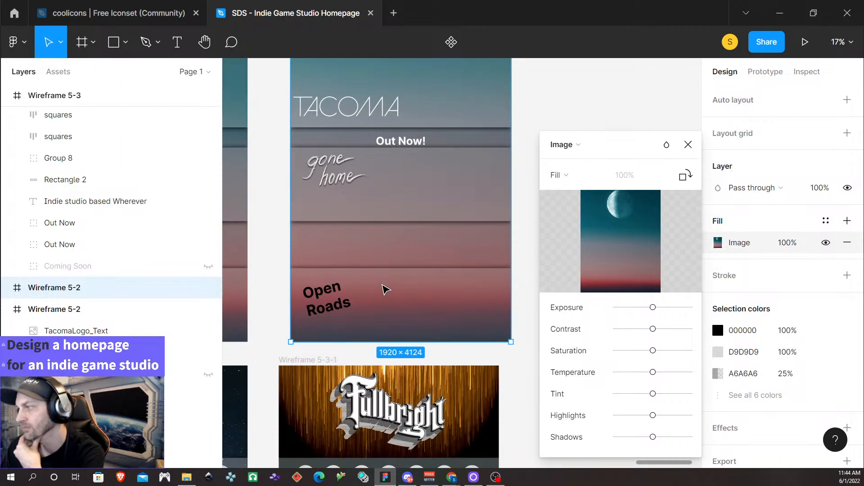
scroll(380, 292, "down", 2)
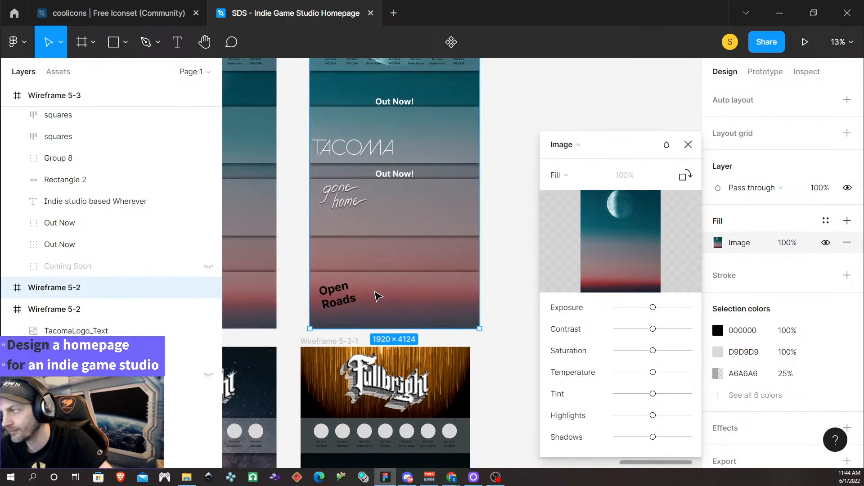
Compare the Wireframe 5-2 copy with the neighbouring wireframes, close its image fill settings and deselect it.
scroll(378, 295, "left", 5)
scroll(378, 296, "down", 4)
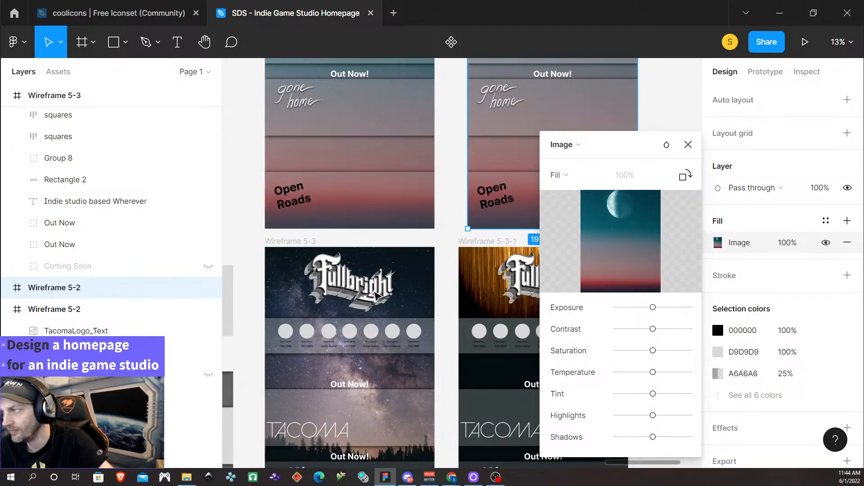
scroll(378, 296, "left", 3)
scroll(419, 292, "down", 2)
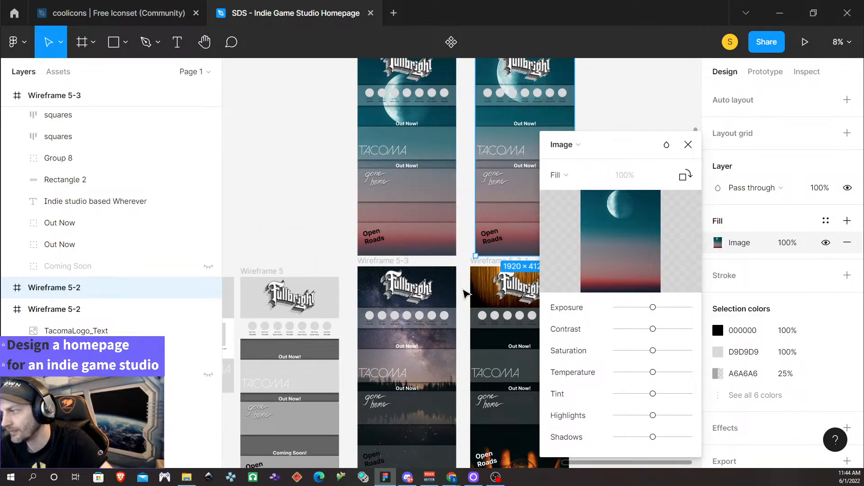
scroll(460, 290, "right", 1)
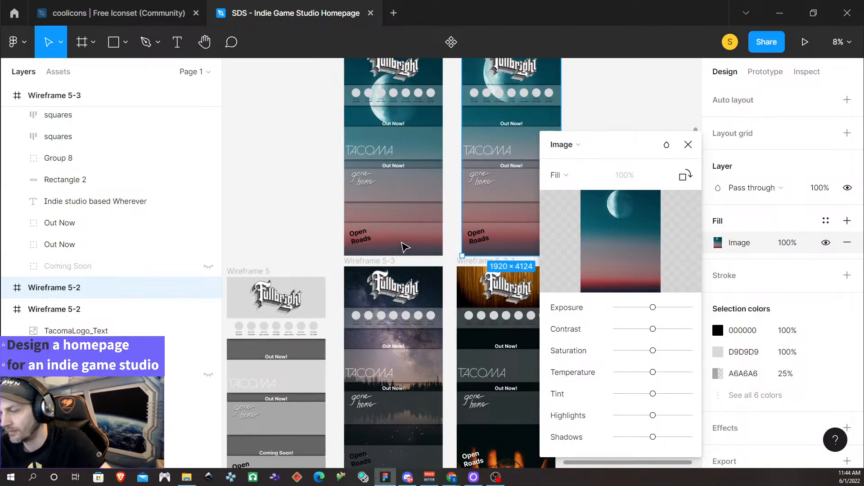
scroll(405, 247, "down", 2)
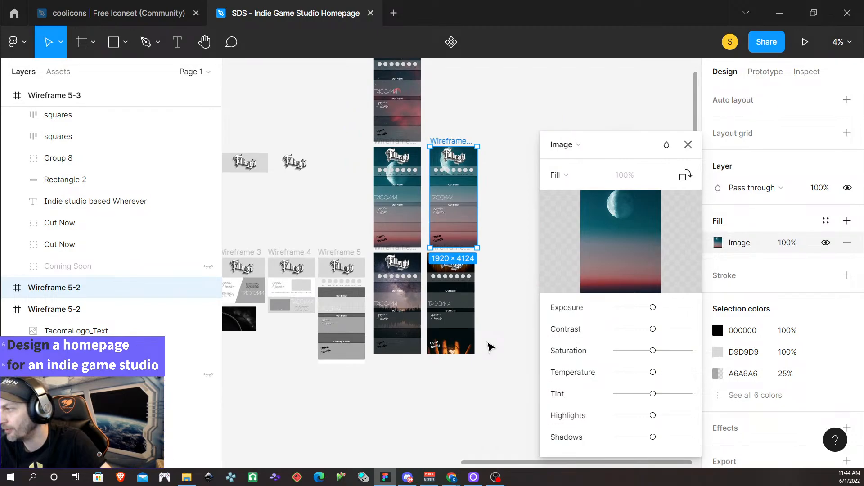
left_click(499, 300)
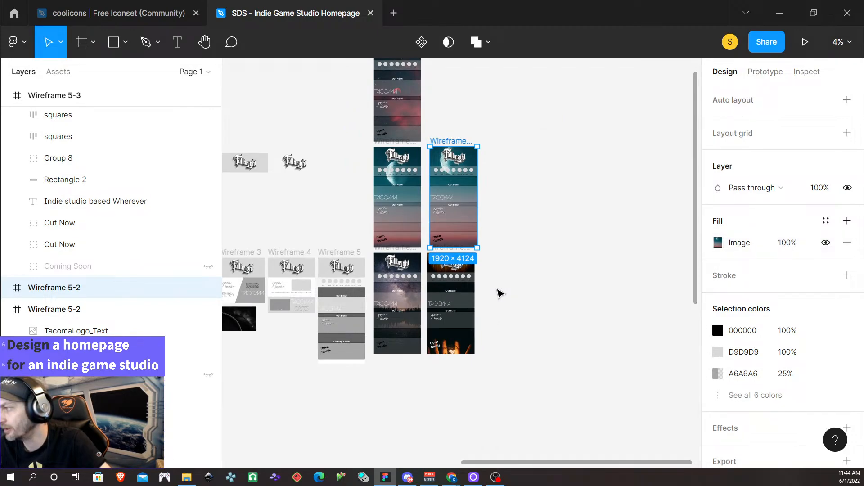
left_click(498, 295)
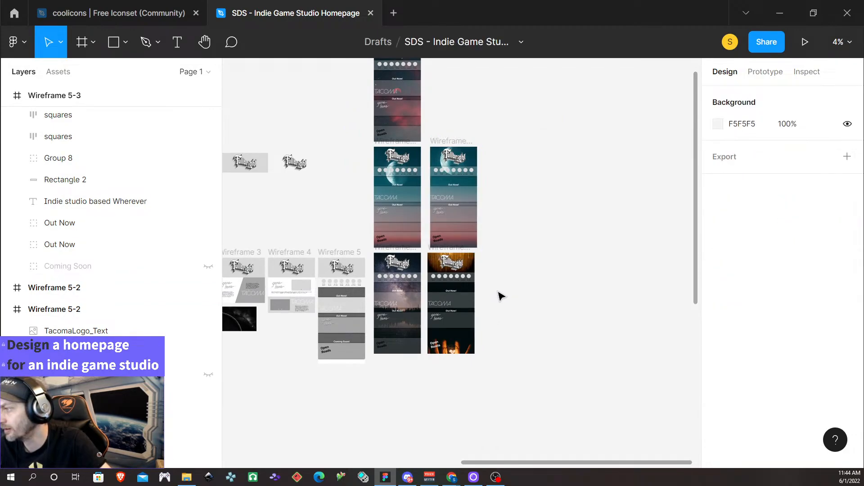
Select the Open Roads section frame in Wireframe 5-3-1 and inspect that wireframe beside the other variants.
left_click(466, 353)
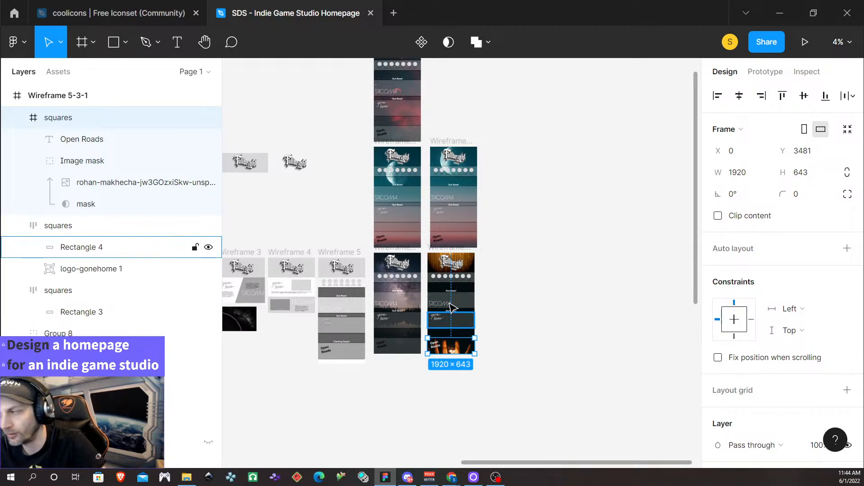
scroll(452, 308, "up", 5)
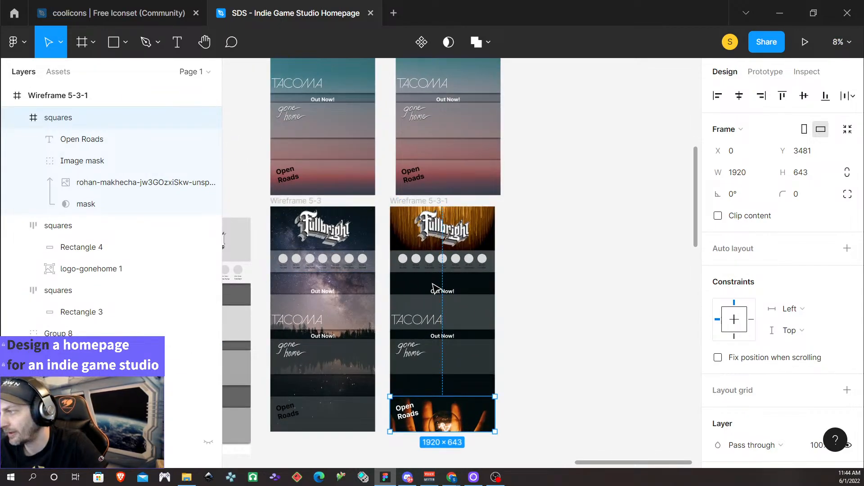
scroll(433, 290, "down", 6)
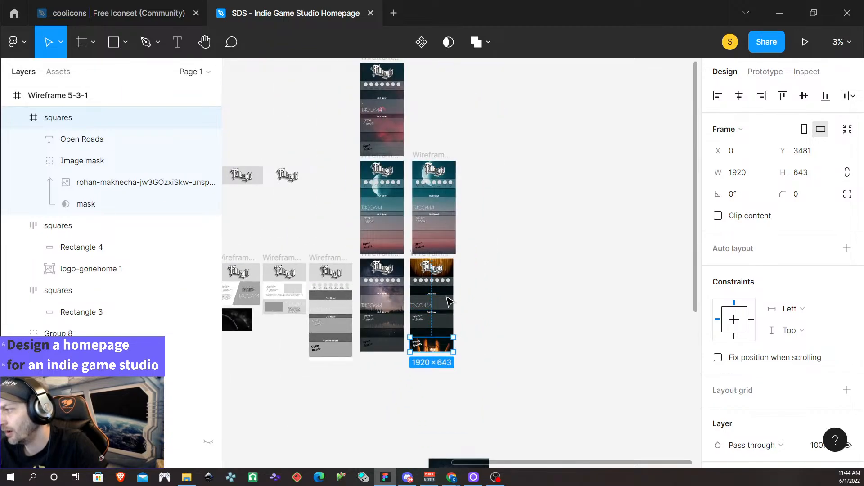
Survey the wireframe variants and the source background photos placed below them.
scroll(430, 326, "down", 2)
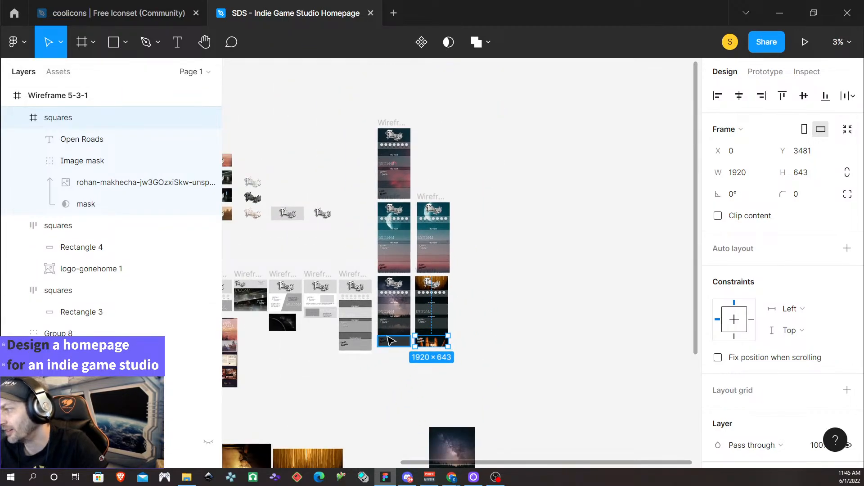
scroll(391, 378, "down", 2)
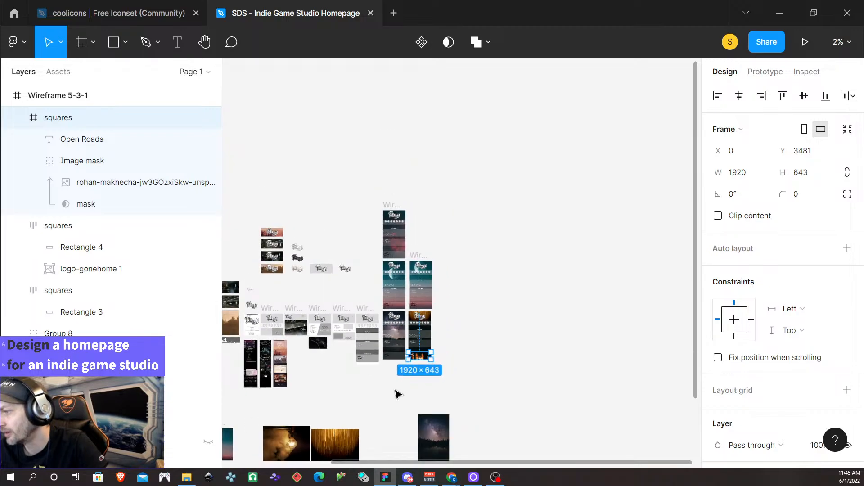
scroll(422, 416, "left", 3)
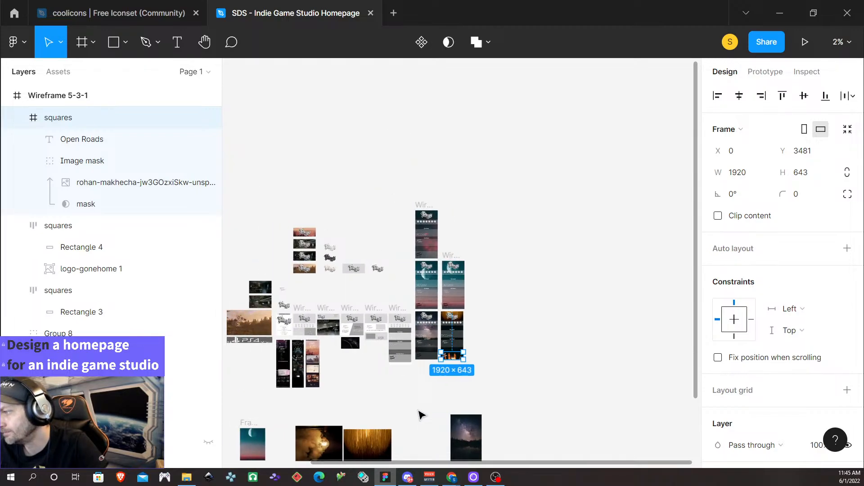
scroll(420, 414, "left", 10)
scroll(426, 413, "down", 1)
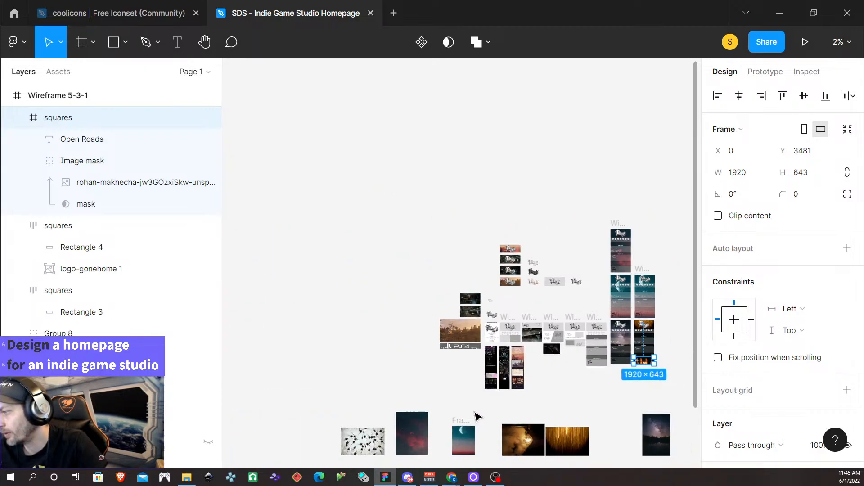
scroll(478, 416, "down", 5)
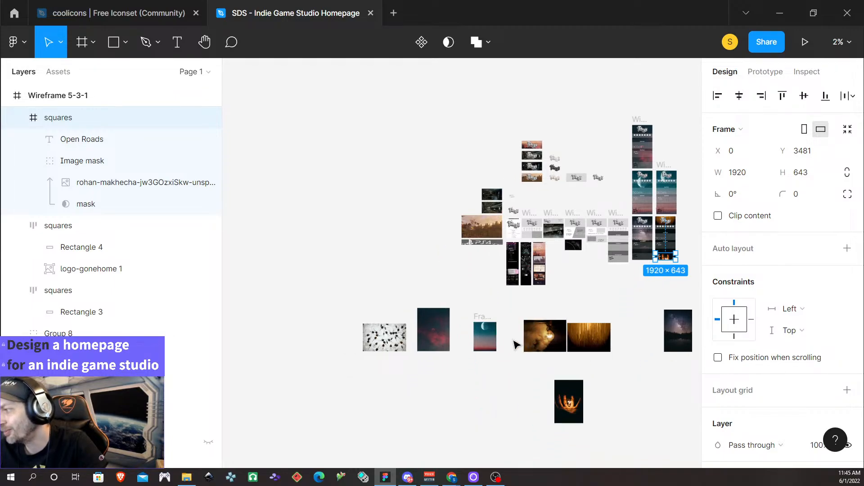
scroll(517, 344, "right", 12)
scroll(243, 341, "right", 1)
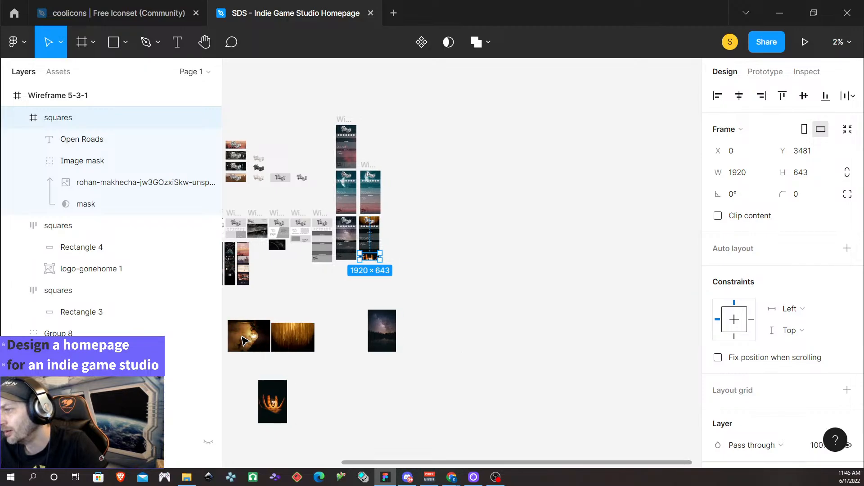
Duplicate the starry-sky Wireframe 5-3 and place the copy beside Wireframe 5-3-1, in the same row.
left_click(405, 228)
scroll(377, 231, "up", 3)
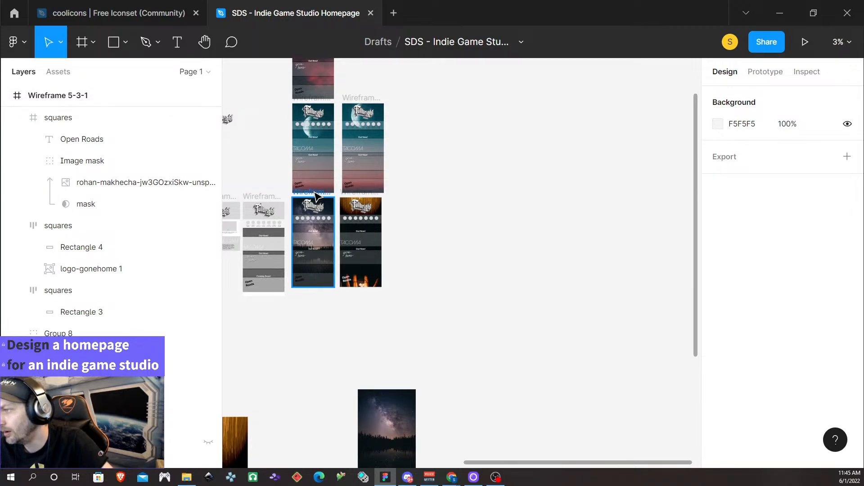
left_click_drag(316, 197, 414, 198)
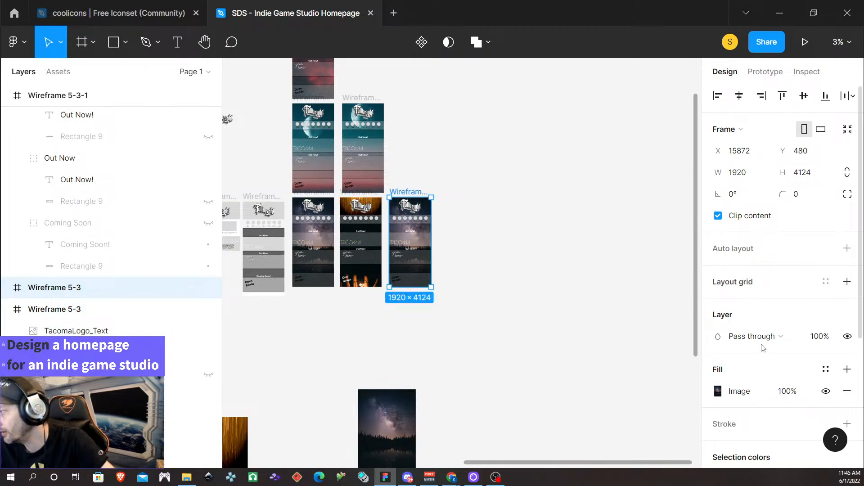
Replace the image fill of the new Wireframe 5-3 copy with the smoky light bulb photo and close the fill settings.
left_click(748, 394)
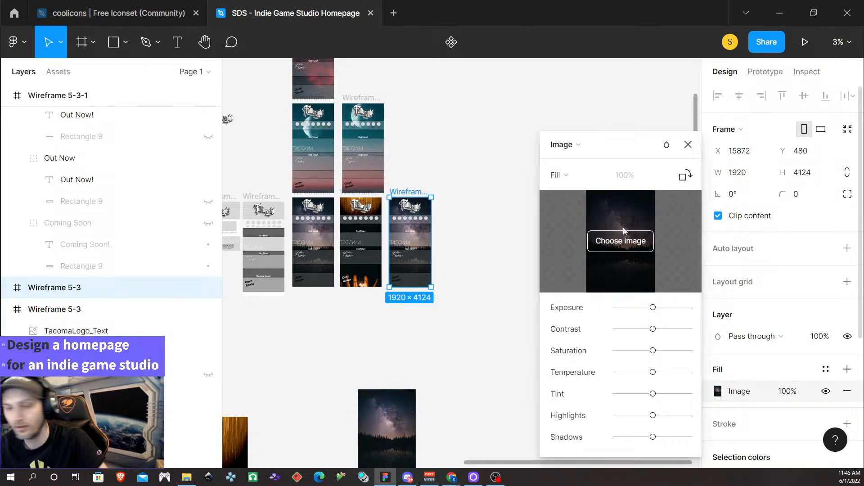
left_click(623, 243)
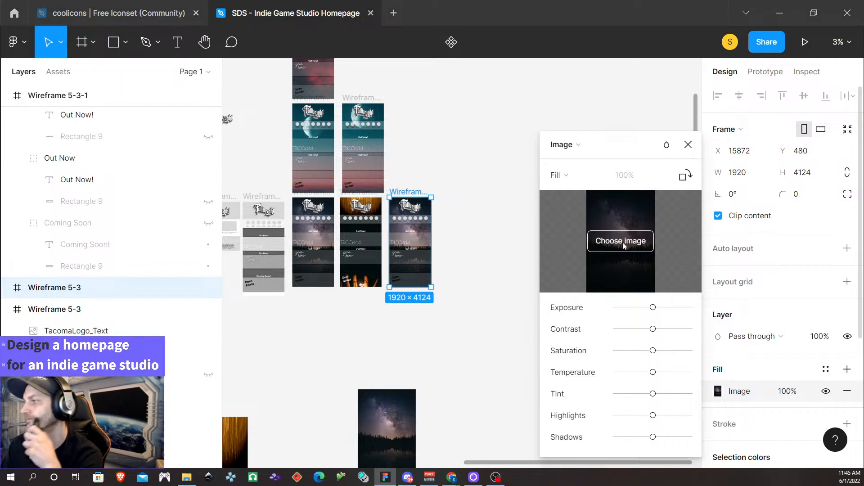
left_click(267, 83)
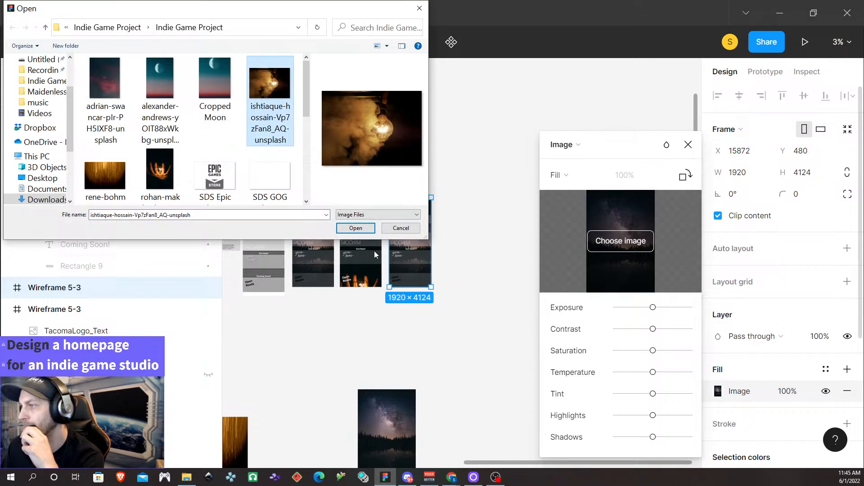
left_click(356, 228)
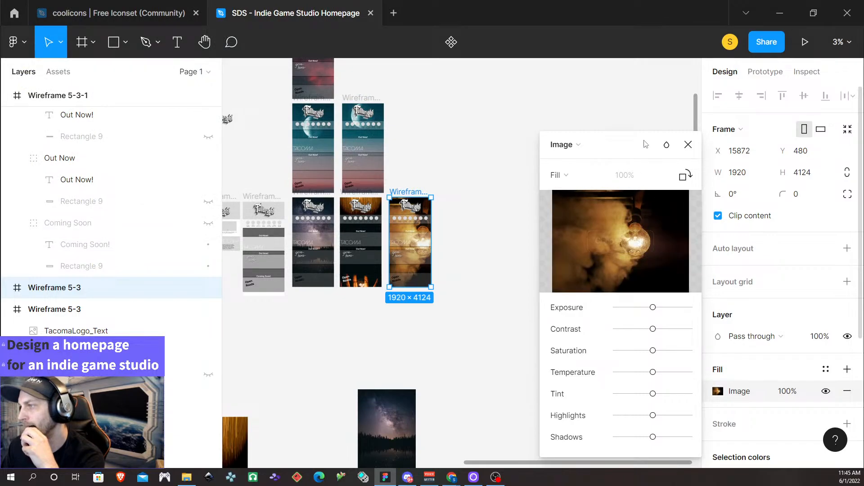
left_click(689, 145)
Examine how the light bulb background sits behind the Wireframe 5-3 copy, from the logo header down to the Open Roads section.
scroll(476, 261, "up", 1)
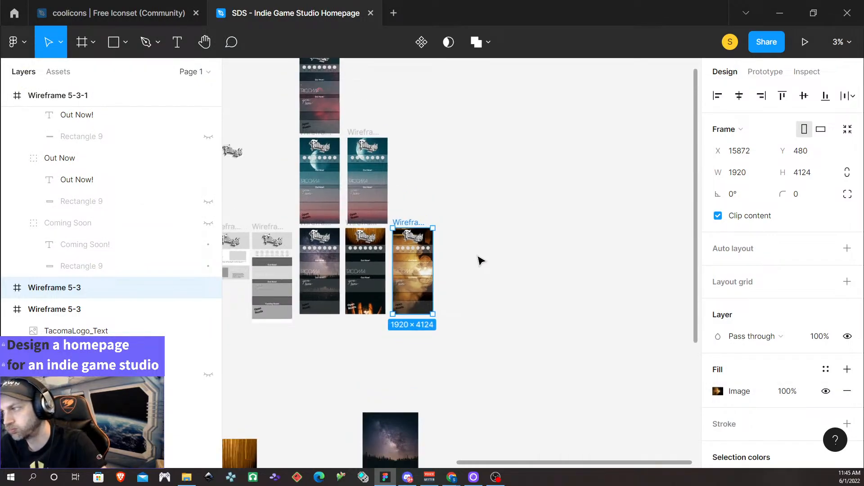
scroll(478, 264, "up", 5)
scroll(421, 353, "left", 2)
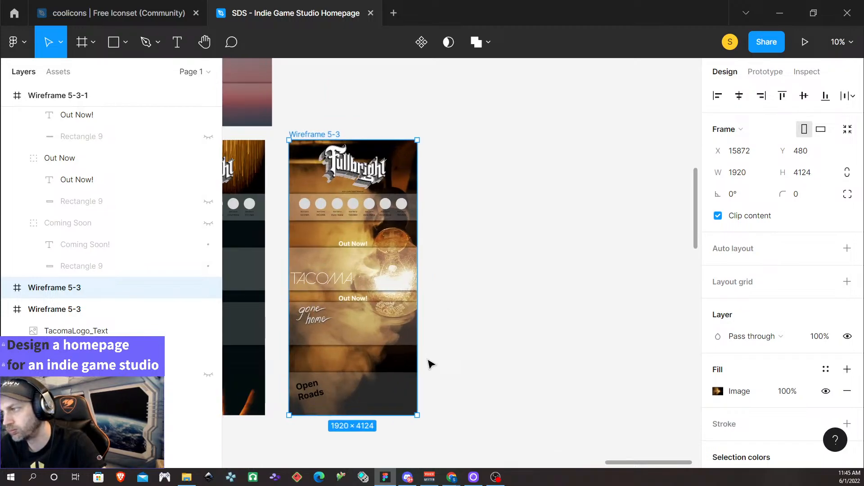
scroll(431, 364, "left", 1)
scroll(460, 374, "up", 2)
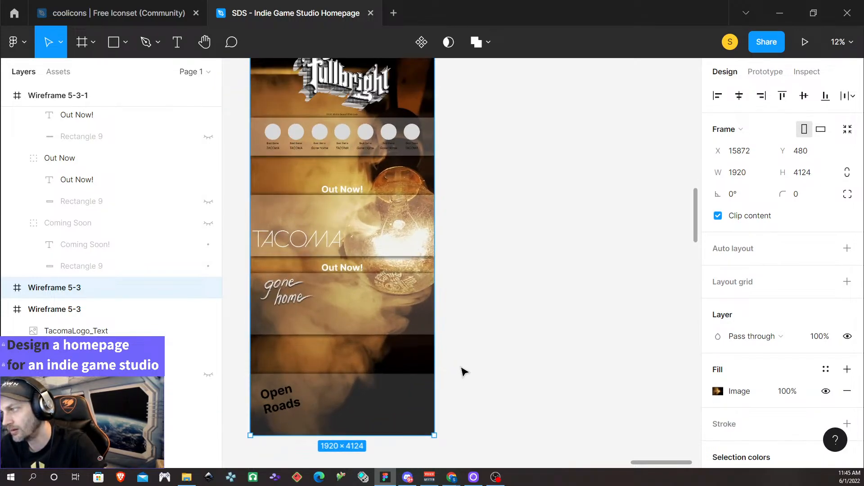
scroll(453, 357, "left", 2)
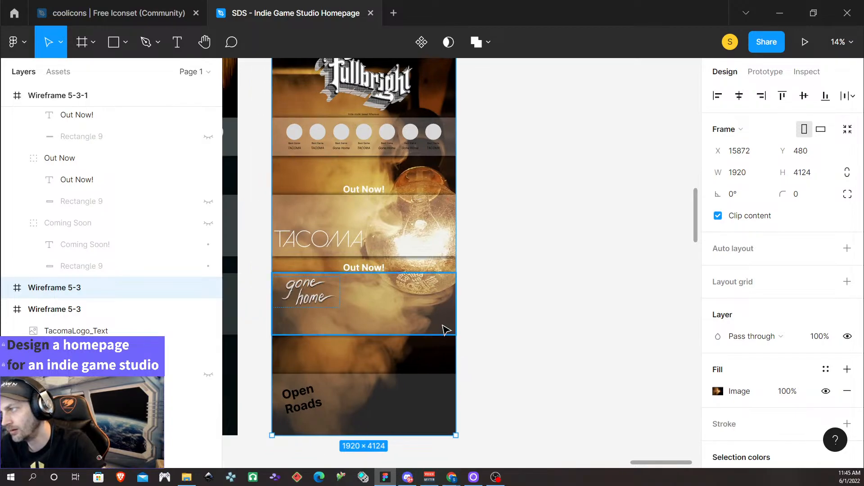
scroll(445, 329, "down", 2)
scroll(538, 293, "right", 3)
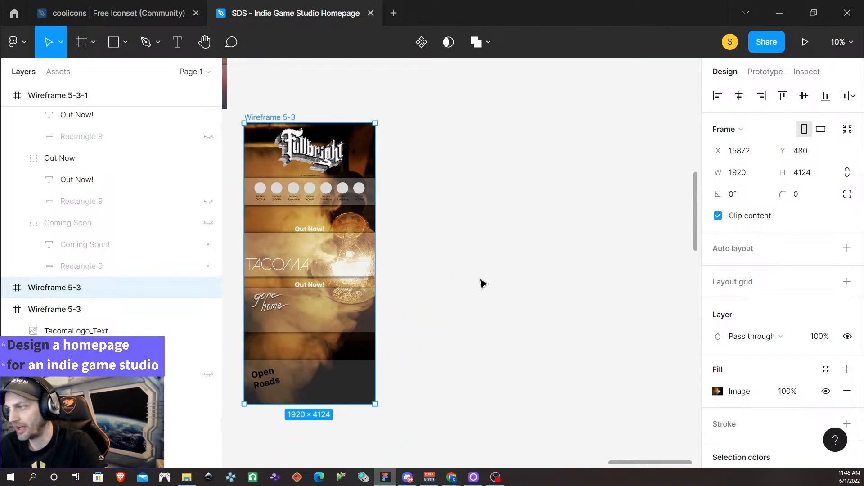
scroll(483, 289, "up", 2)
scroll(483, 295, "down", 3)
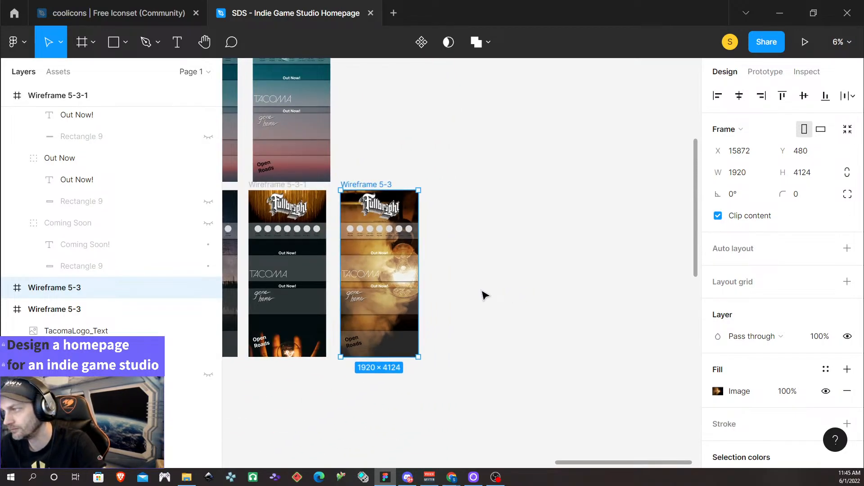
Compare the light bulb variant with the neighbouring Wireframe 5-2, 5-3 and 5-3-1 designs.
scroll(485, 297, "left", 3)
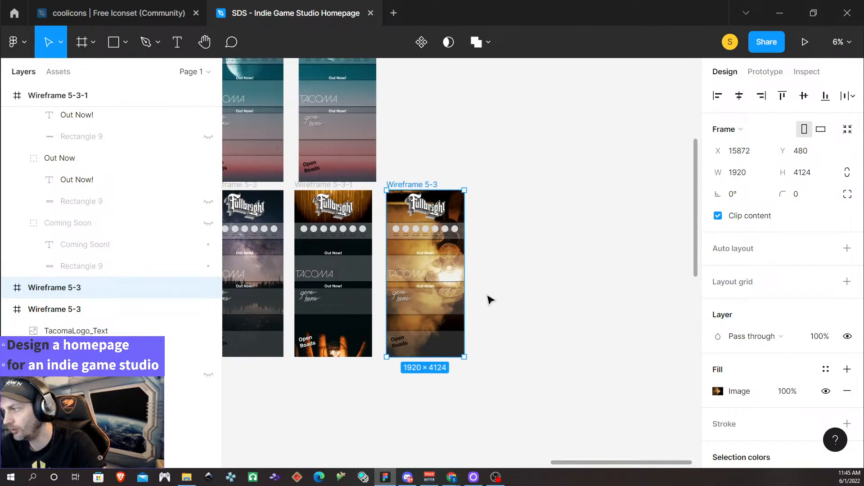
scroll(488, 297, "left", 2)
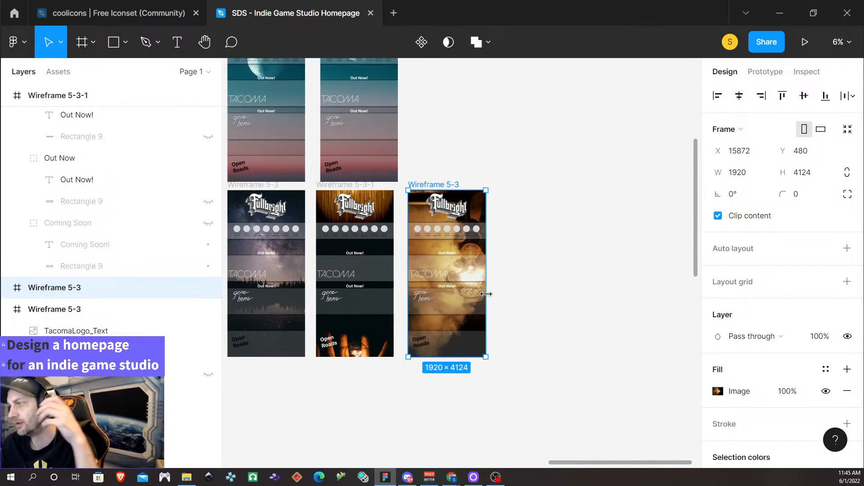
scroll(483, 292, "up", 1)
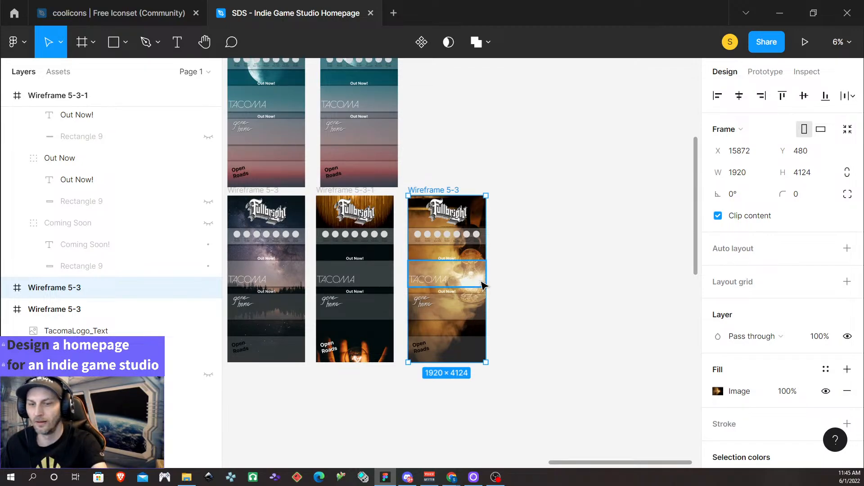
scroll(478, 280, "down", 2)
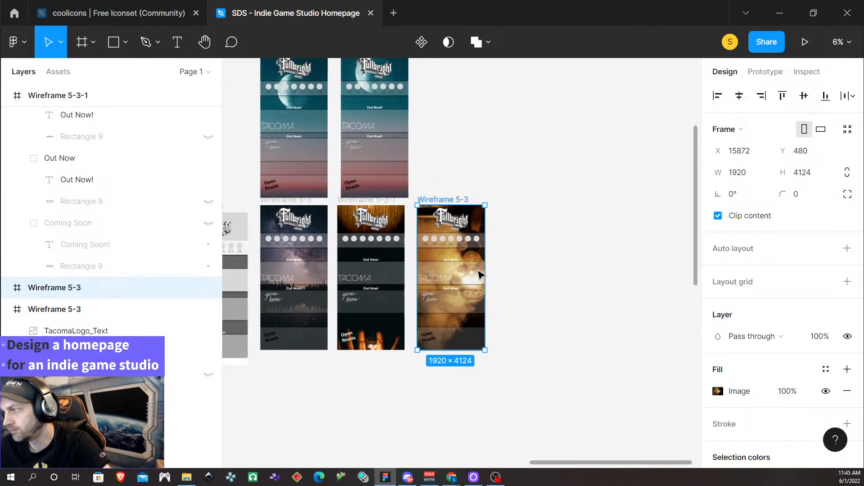
scroll(480, 275, "left", 3)
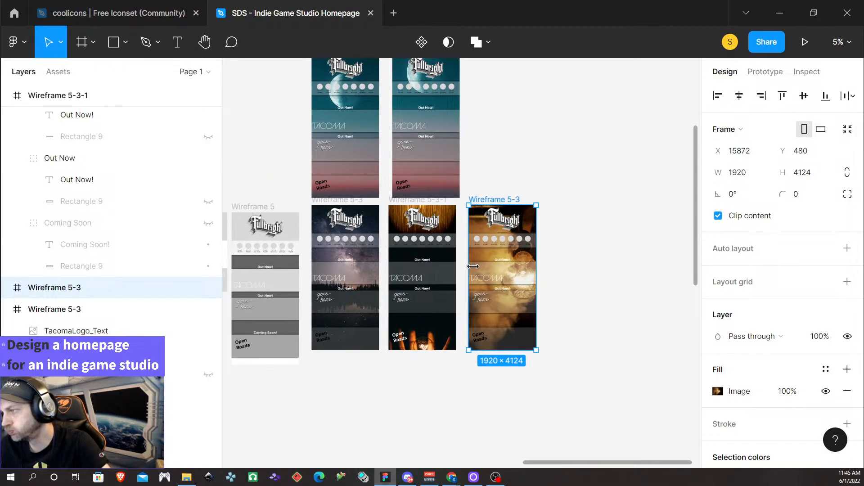
scroll(464, 244, "up", 5)
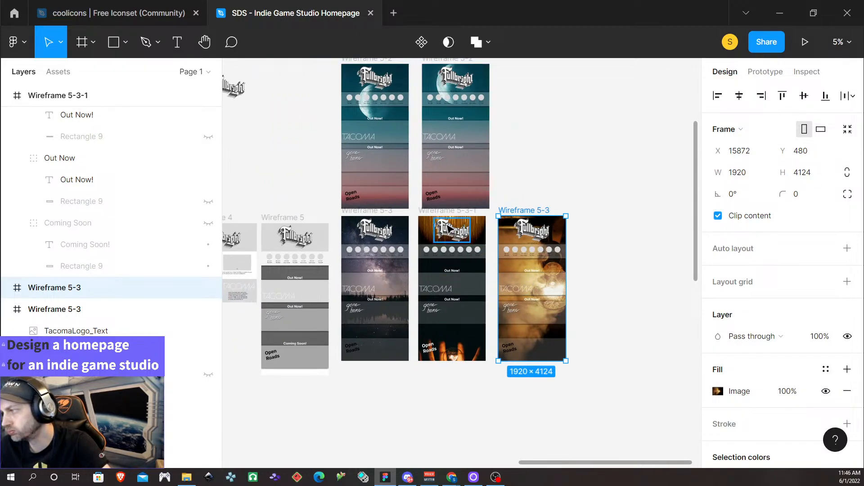
scroll(455, 190, "up", 1)
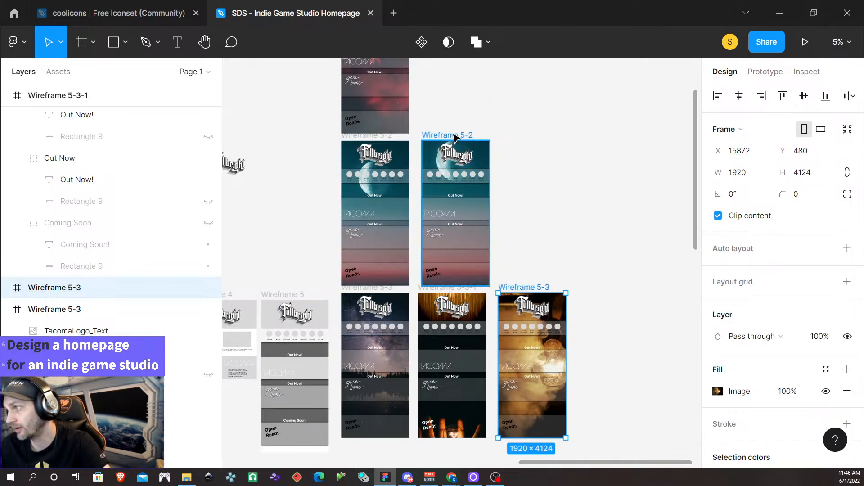
Try to crop the upper edge of the moon picture in Frame 13 to a height of 2673, then undo the crop.
scroll(387, 378, "down", 5)
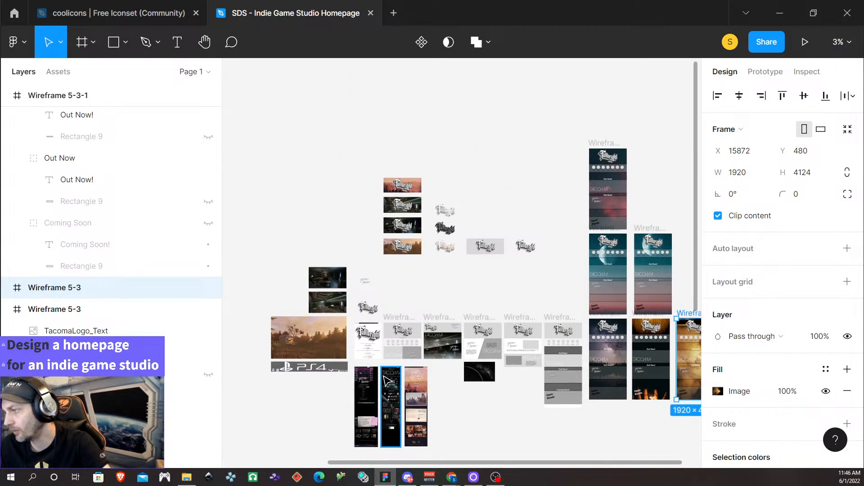
scroll(387, 381, "down", 3)
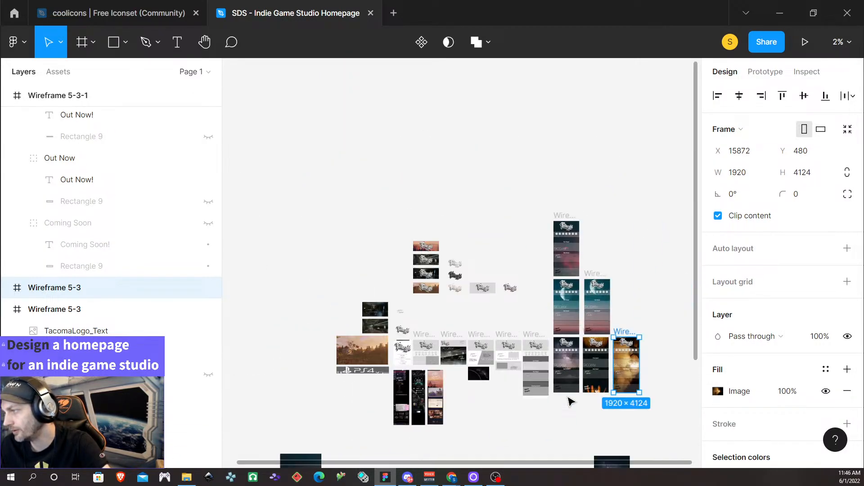
scroll(464, 399, "down", 3)
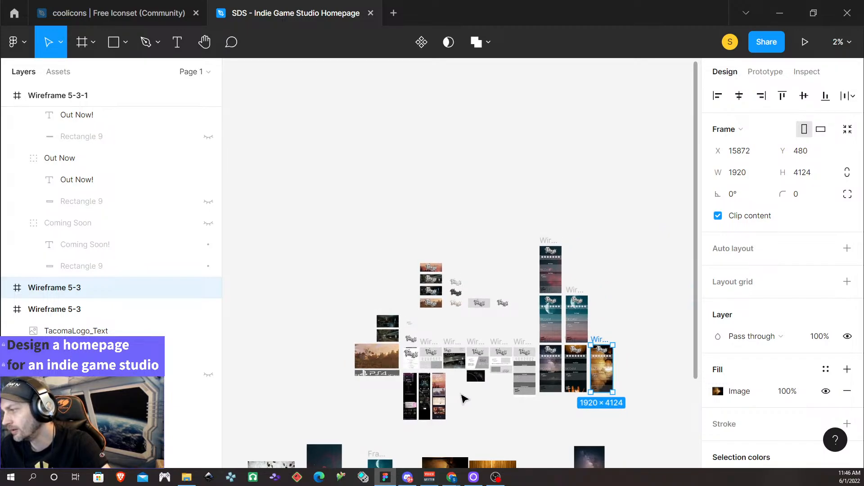
scroll(464, 399, "down", 5)
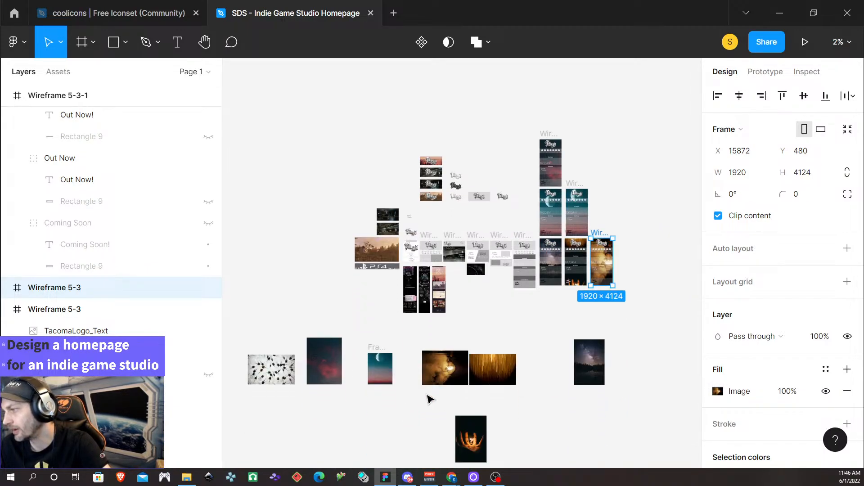
scroll(380, 370, "left", 3)
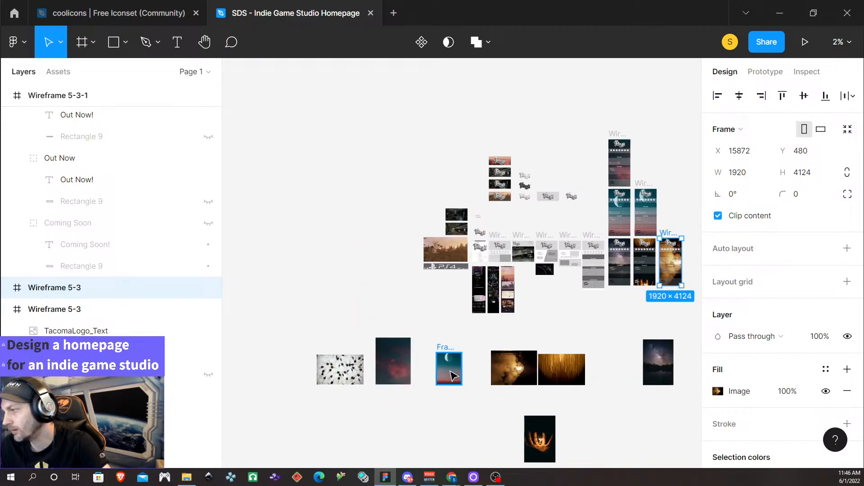
scroll(453, 367, "up", 5)
left_click(442, 290)
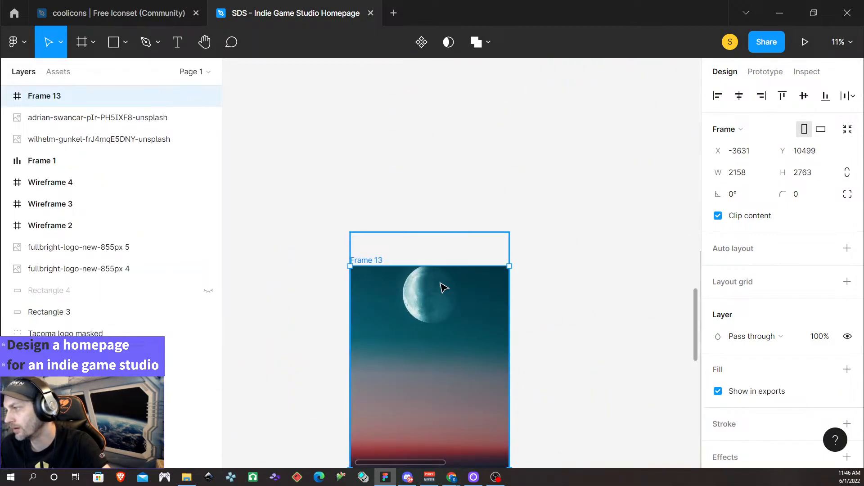
left_click_drag(442, 265, 443, 274)
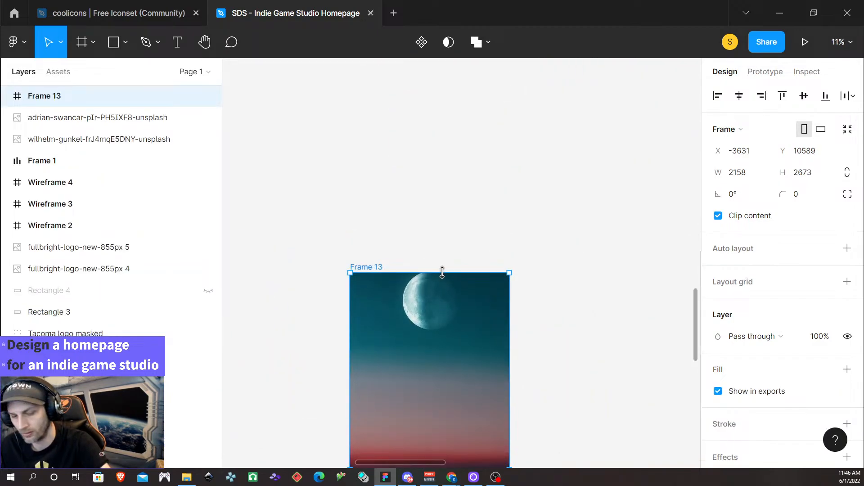
key("ctrl+z")
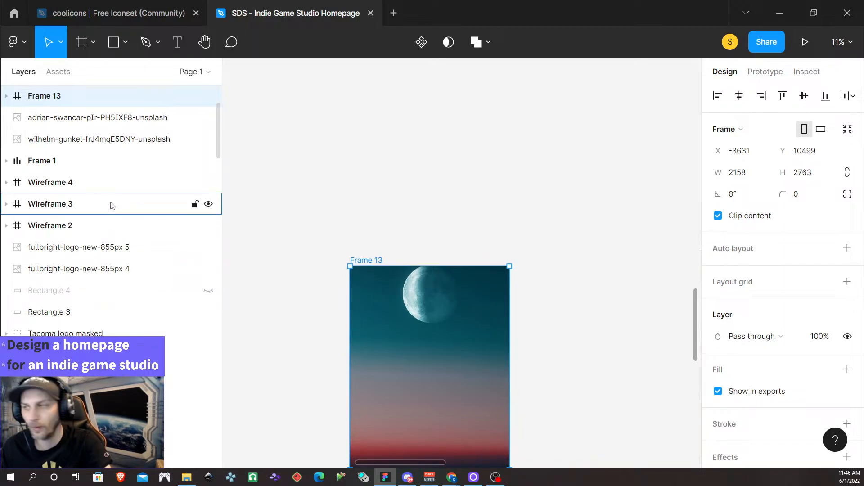
Crop the upper edge of the moon picture's mask inside Frame 13 to a height of 2636.
left_click(347, 228)
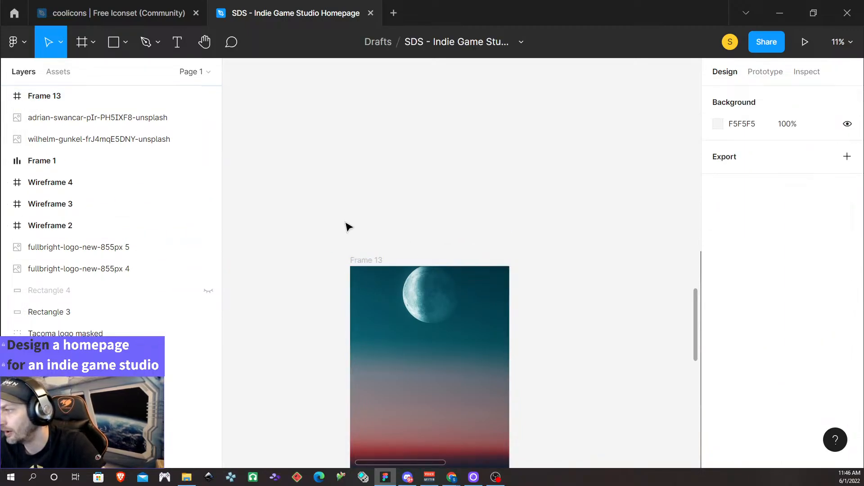
left_click(363, 268)
left_click(70, 123)
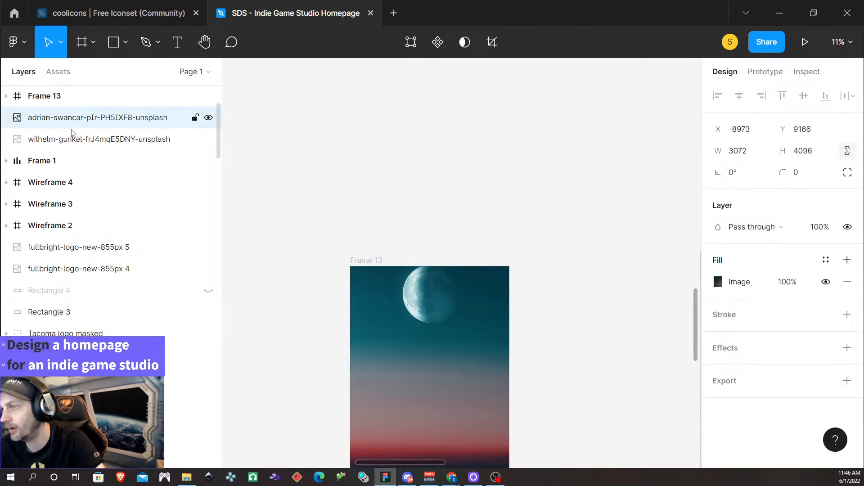
left_click(75, 140)
left_click(7, 97)
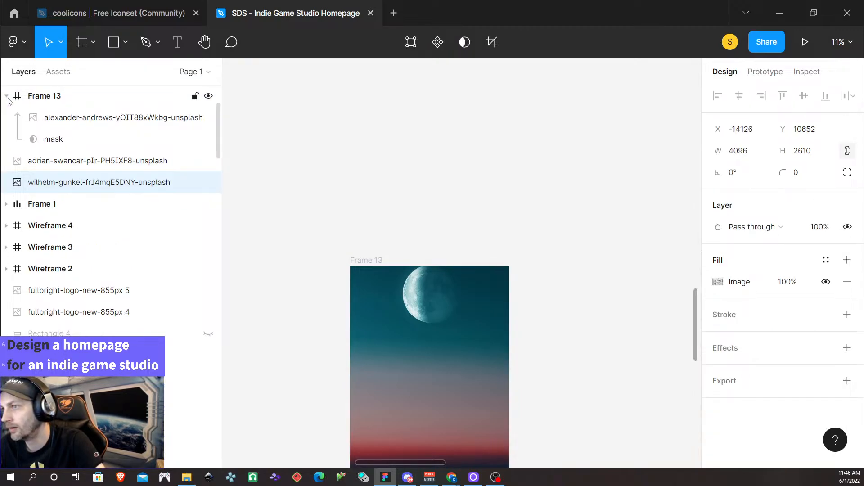
left_click(67, 139)
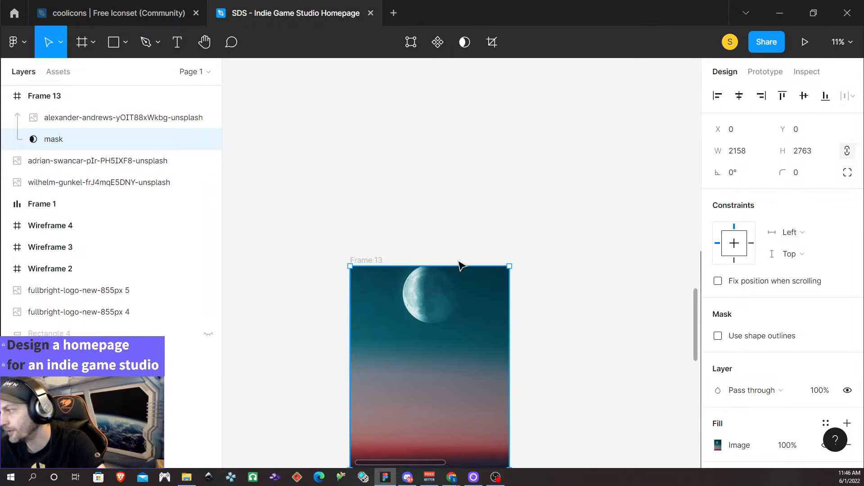
left_click_drag(475, 271, 476, 275)
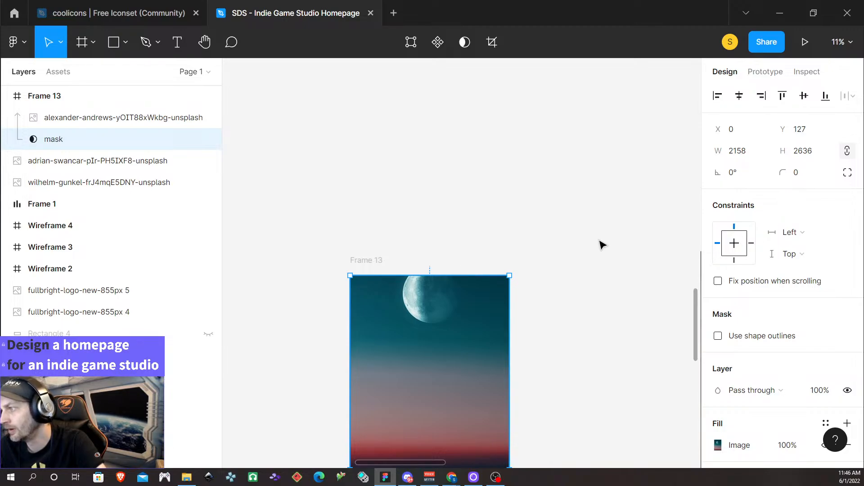
Export Frame 13 as a PNG named "Cropped moon 2" in the Indie Game Project folder.
scroll(772, 381, "down", 3)
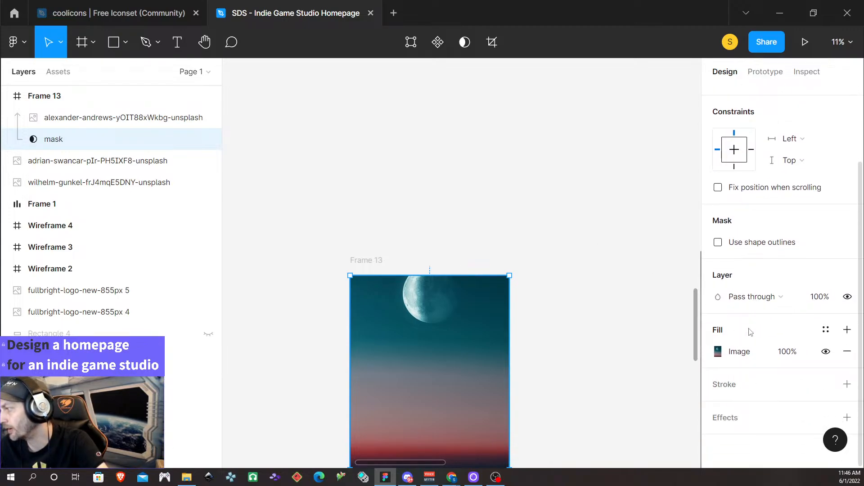
left_click(377, 260)
left_click(786, 424)
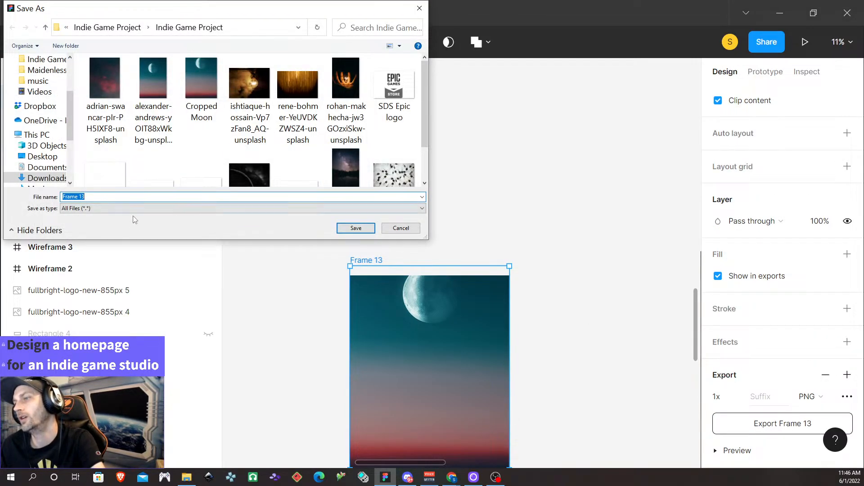
type("C")
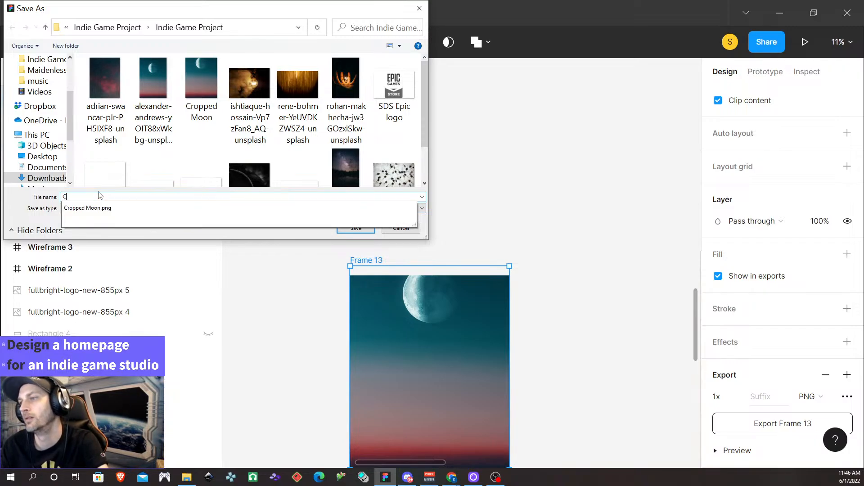
type("ropped moo")
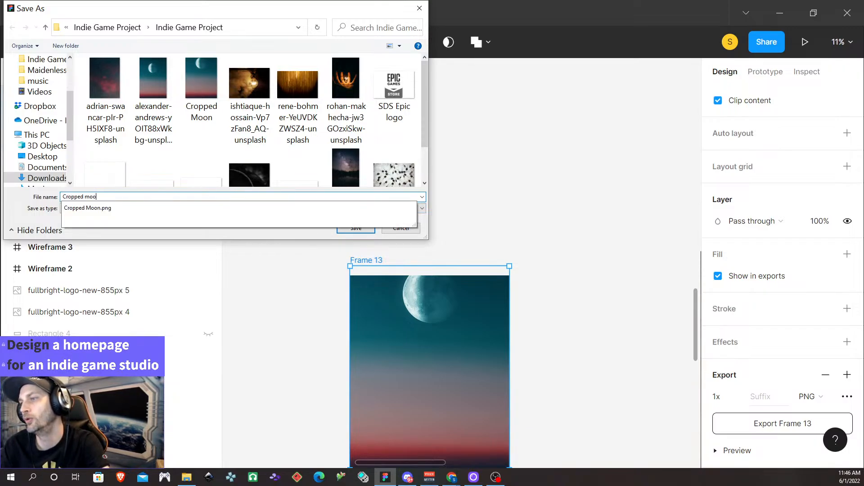
type("n 1")
key("Return")
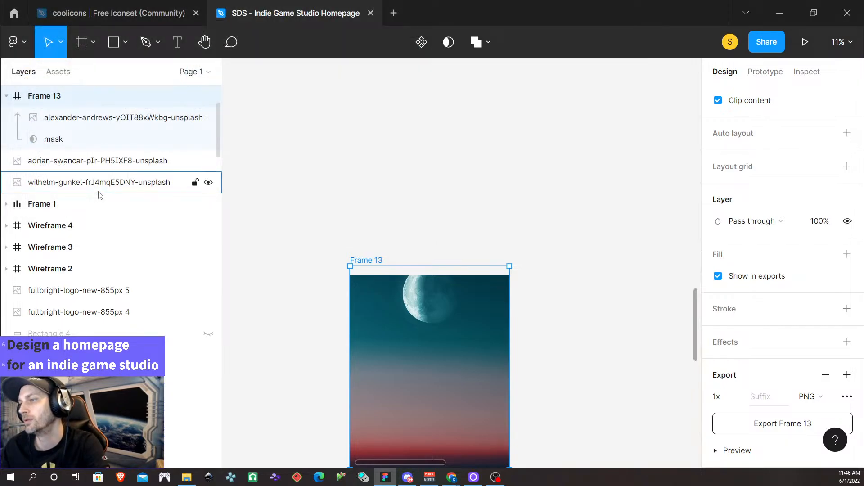
Replace the second Wireframe 5-2's image fill with "Cropped moon 2" and compare it with the original Wireframe 5-2.
scroll(580, 214, "down", 3)
scroll(574, 206, "down", 2)
scroll(568, 184, "left", 1)
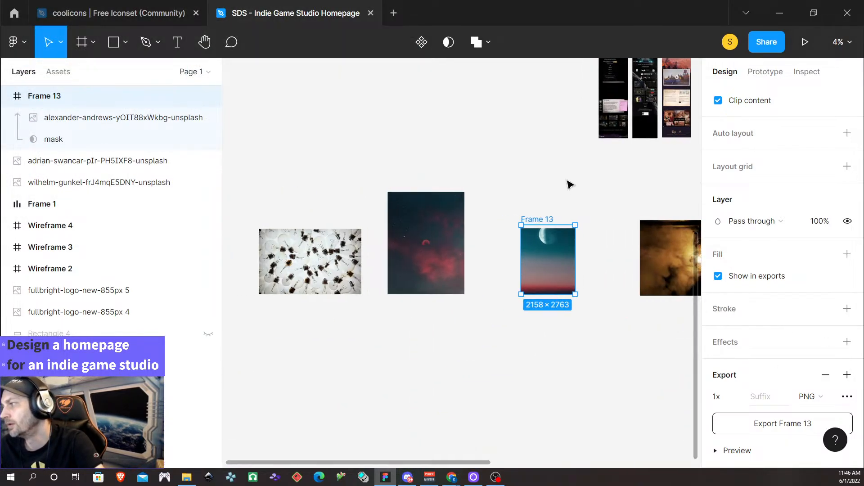
scroll(565, 189, "right", 7)
scroll(568, 191, "up", 2)
scroll(567, 180, "up", 3)
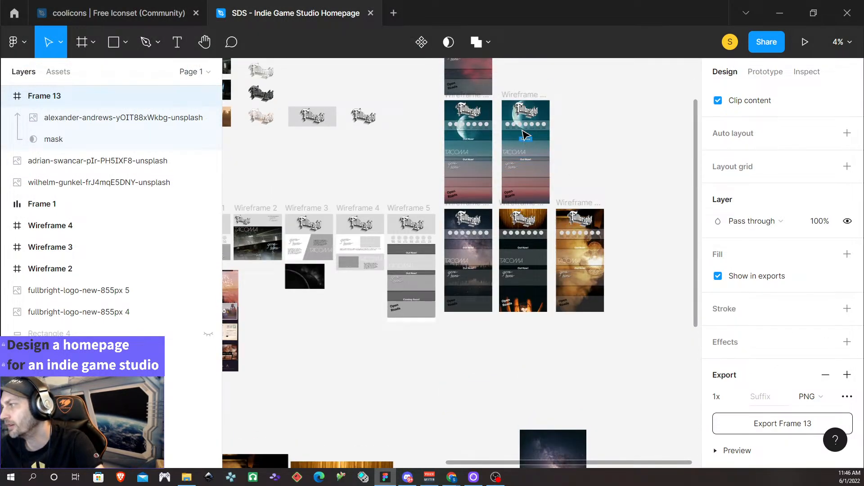
left_click(527, 106)
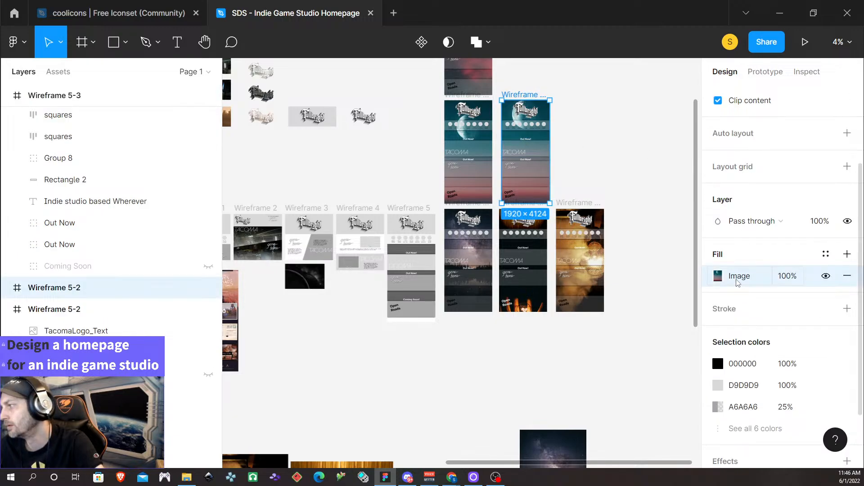
left_click(717, 276)
left_click(619, 243)
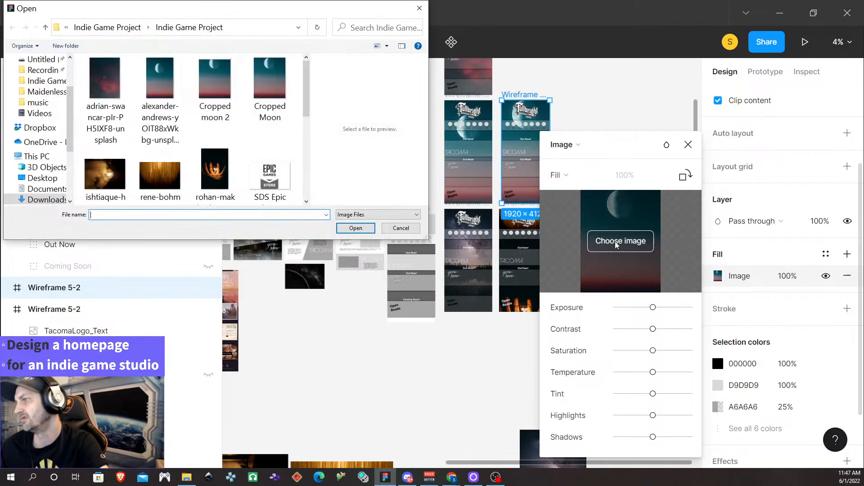
left_click(223, 85)
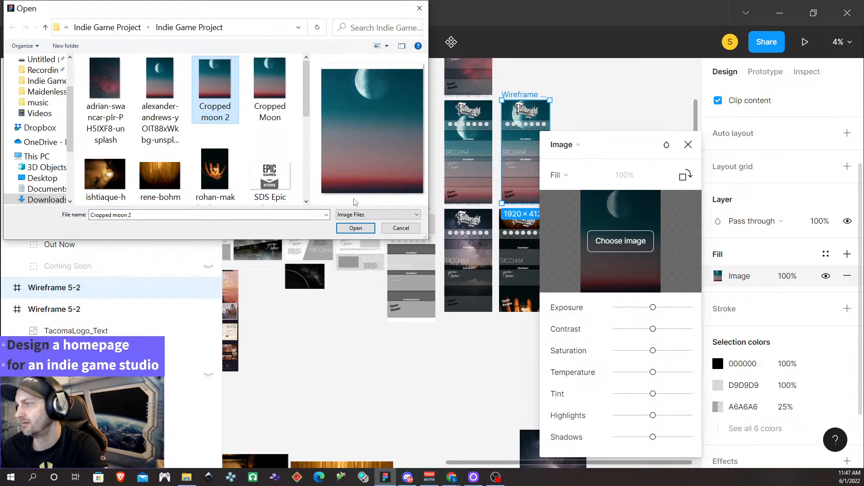
left_click(363, 229)
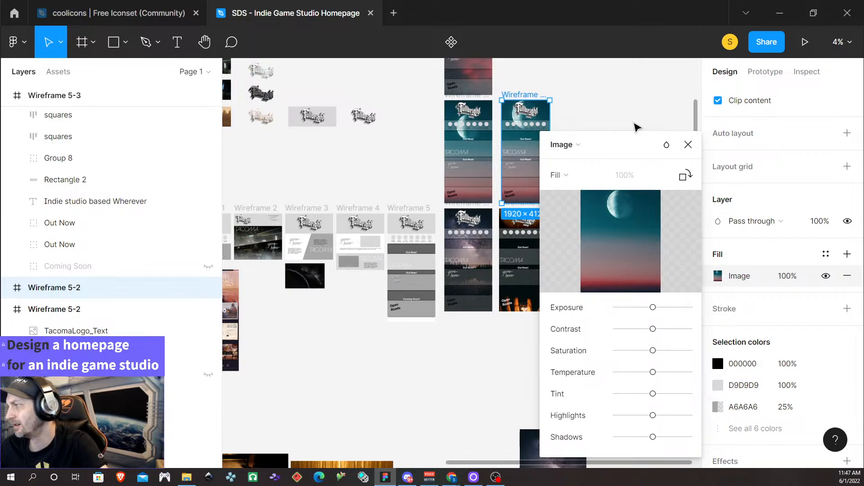
key("Escape")
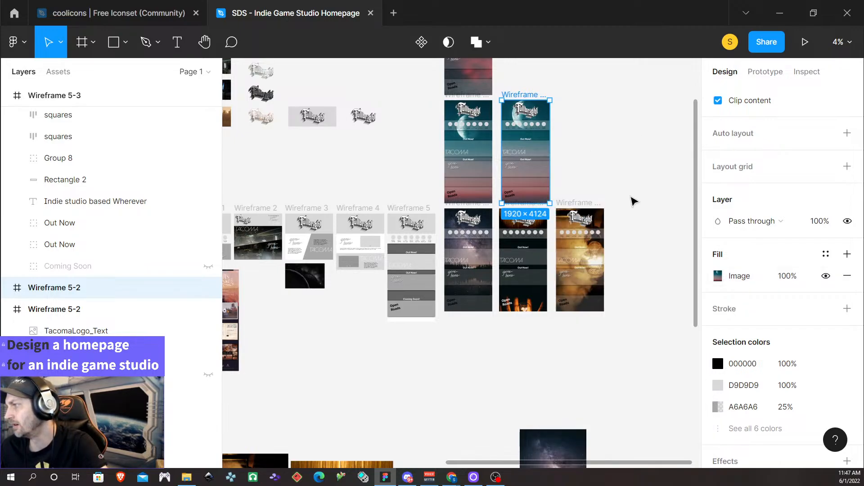
scroll(634, 201, "up", 5)
scroll(531, 199, "left", 3)
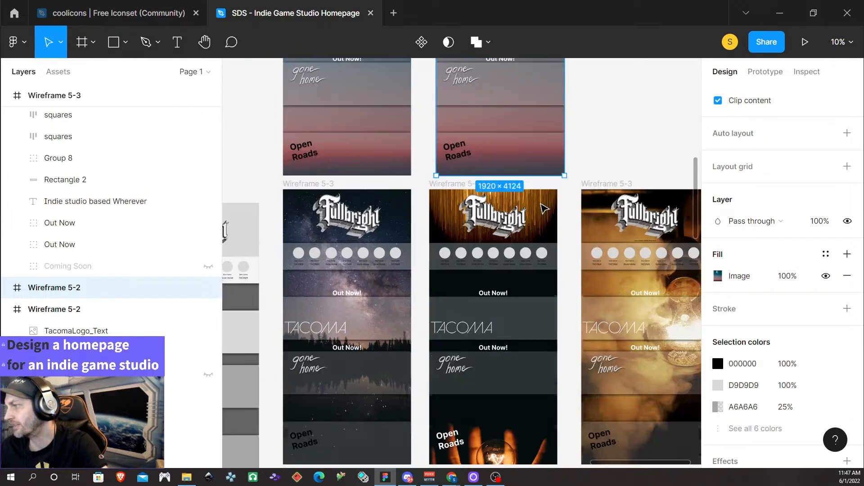
scroll(544, 208, "up", 4)
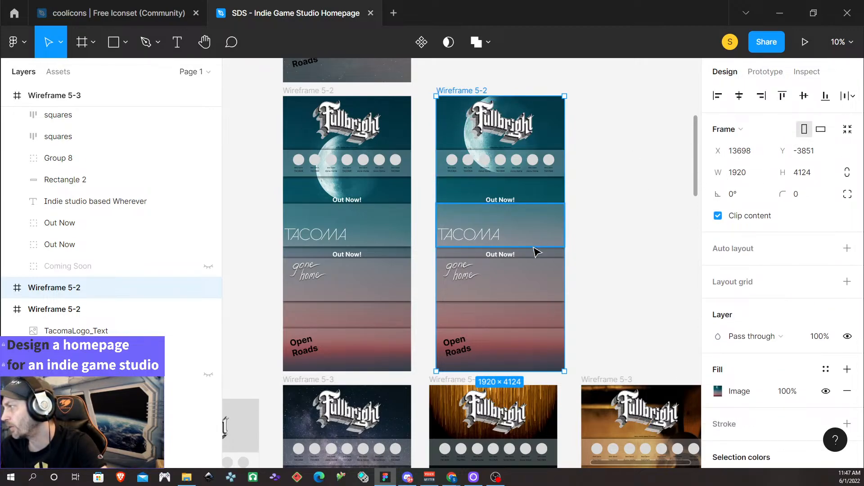
Shrink Frame 13 from its upper edge to a height of 2636 so it matches the cropped moon picture.
scroll(469, 270, "left", 10)
scroll(510, 275, "down", 15)
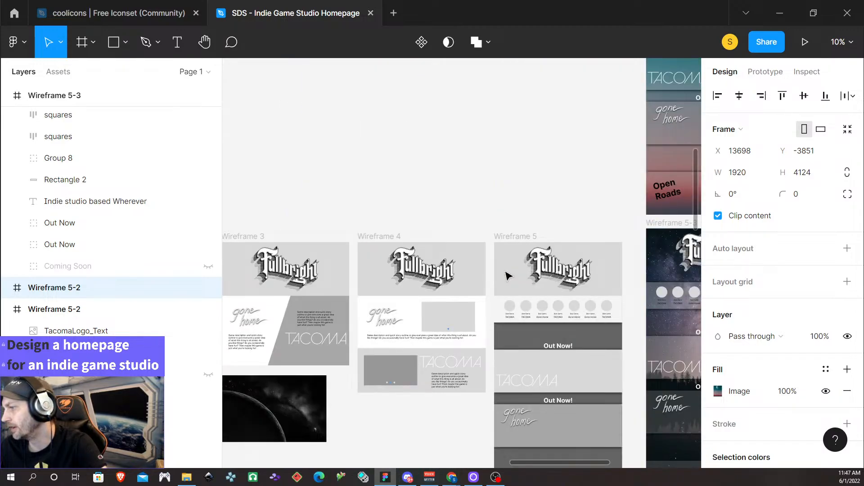
scroll(510, 279, "left", 10)
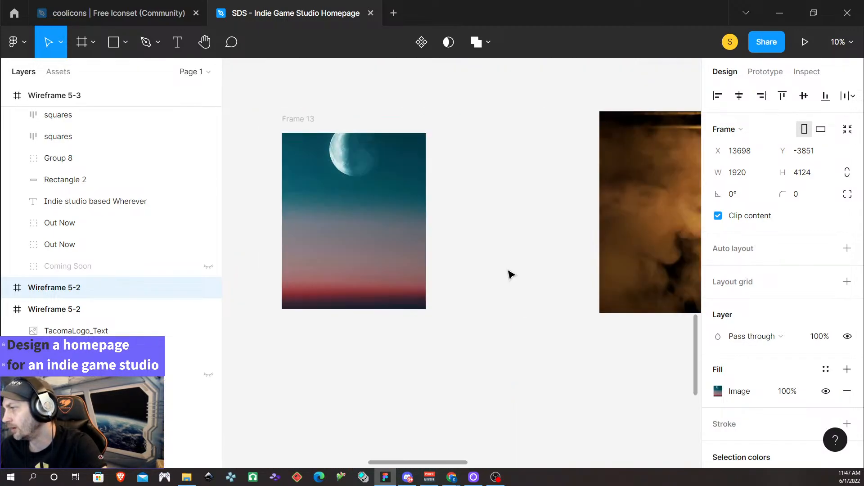
left_click(566, 230)
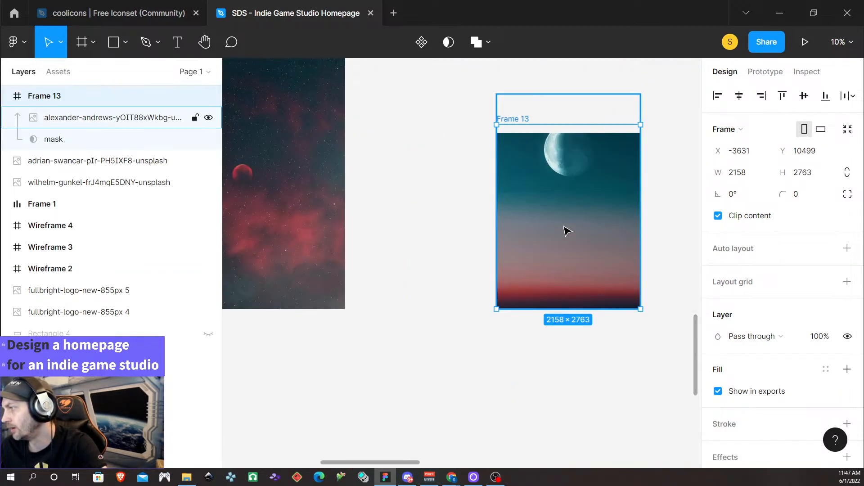
left_click(562, 153)
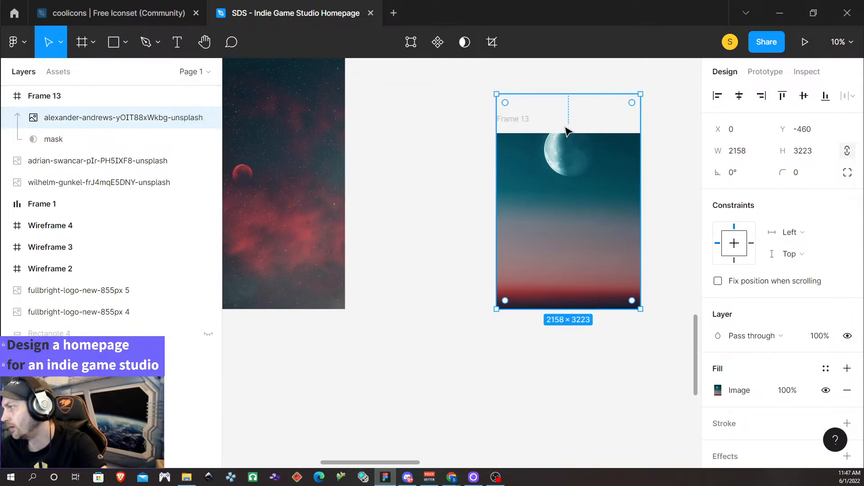
left_click(519, 121)
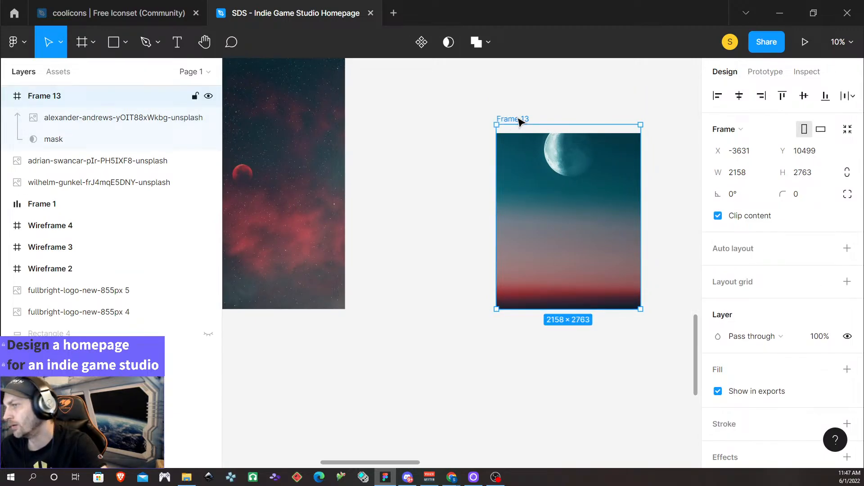
left_click_drag(568, 124, 570, 125)
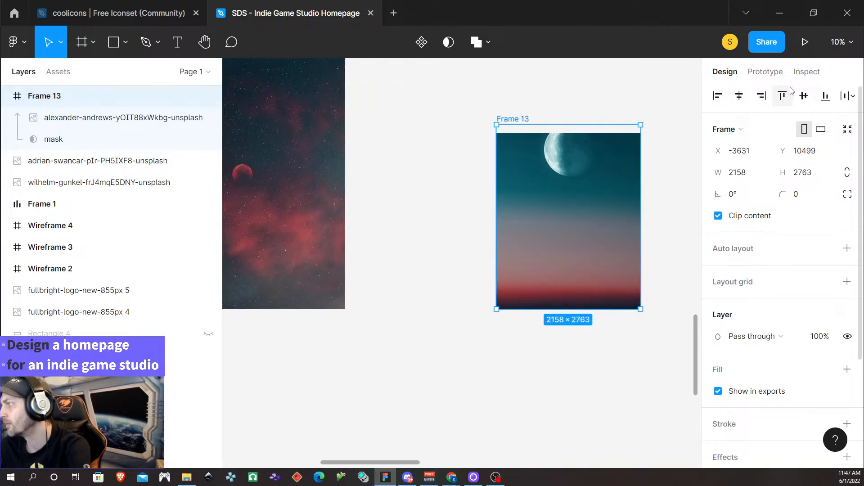
key("ctrl+z")
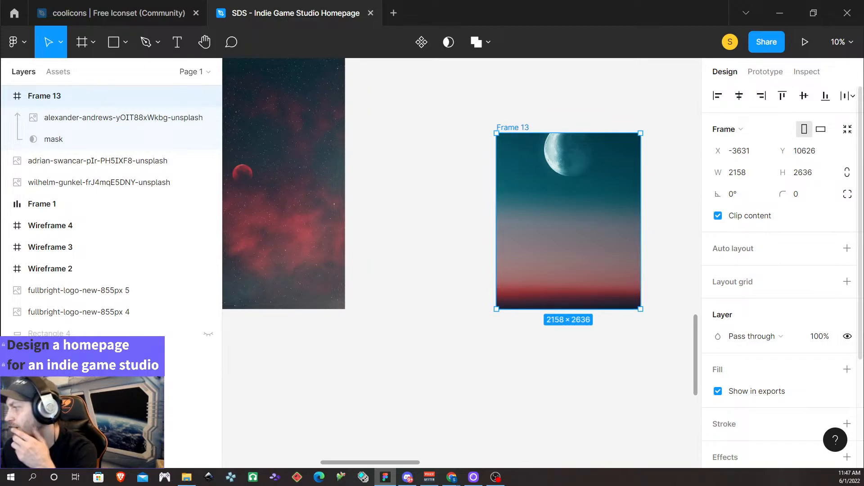
Export the trimmed Frame 13 as a PNG, overwriting the existing "Cropped moon 2" file.
scroll(777, 375, "down", 3)
left_click(783, 404)
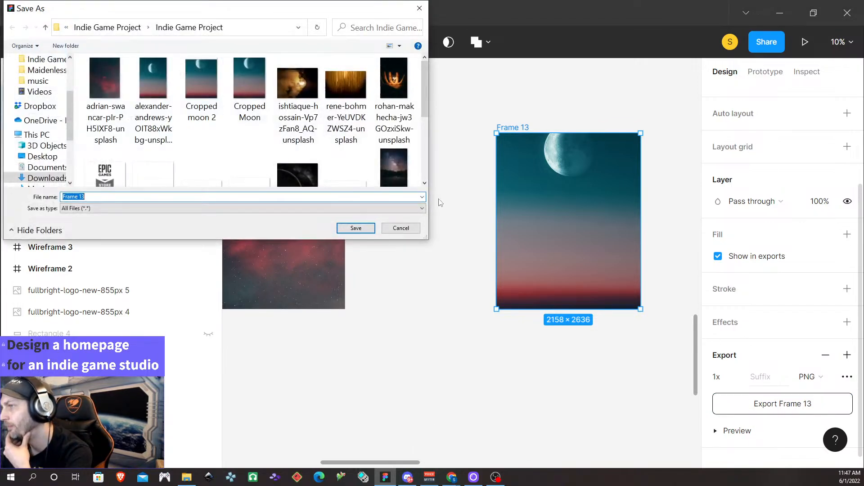
left_click(201, 78)
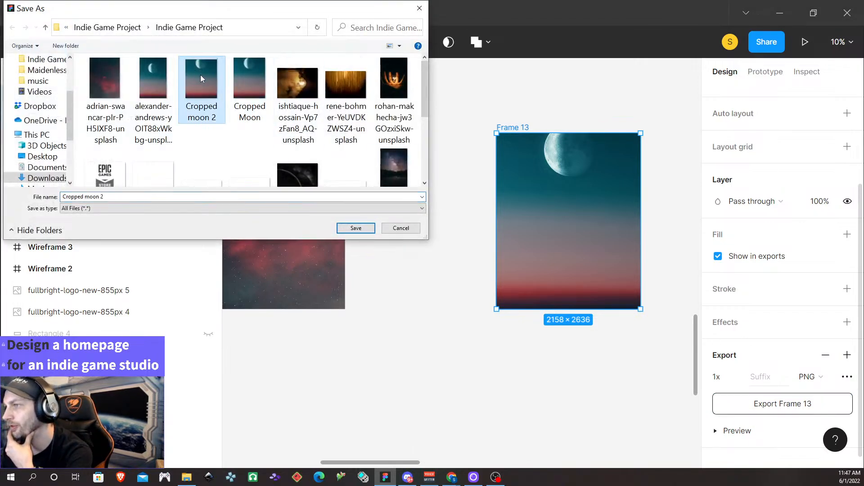
left_click(355, 228)
left_click(459, 239)
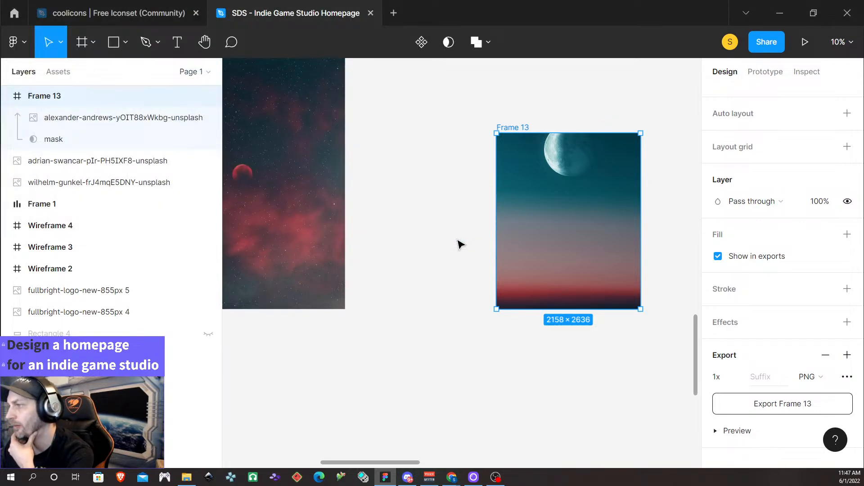
Replace the second Wireframe 5-2's image fill with the re-exported "Cropped moon 2" picture.
scroll(466, 235, "down", 2)
scroll(466, 234, "down", 1)
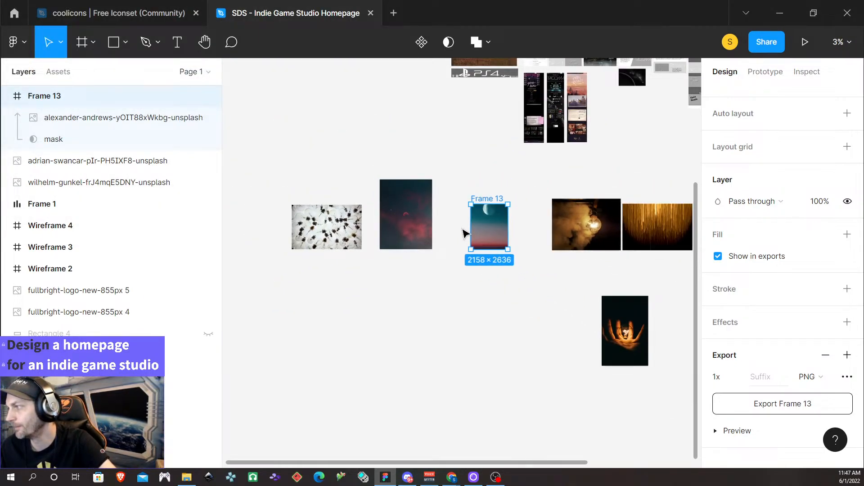
scroll(463, 231, "right", 7)
scroll(461, 227, "up", 5)
scroll(461, 228, "up", 1)
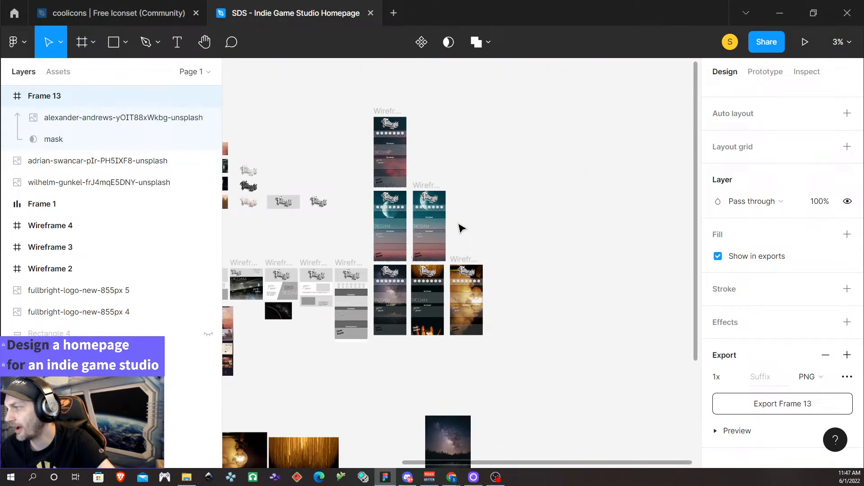
scroll(450, 221, "up", 4)
left_click(394, 175)
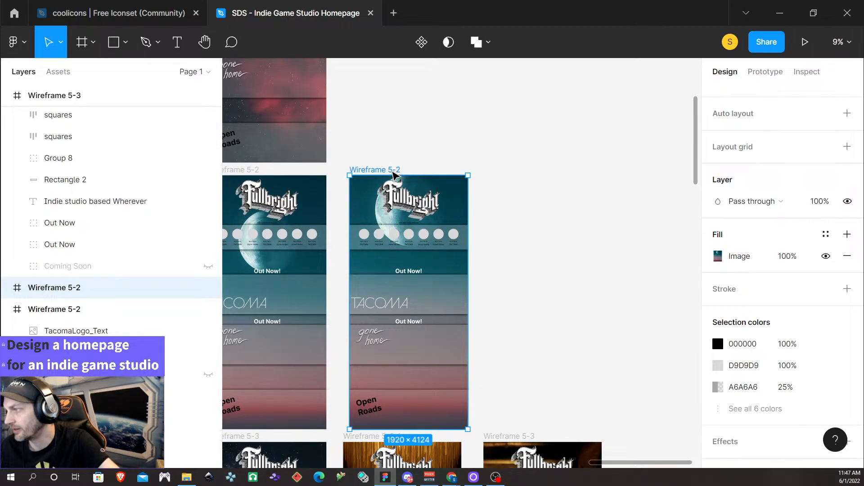
left_click(747, 257)
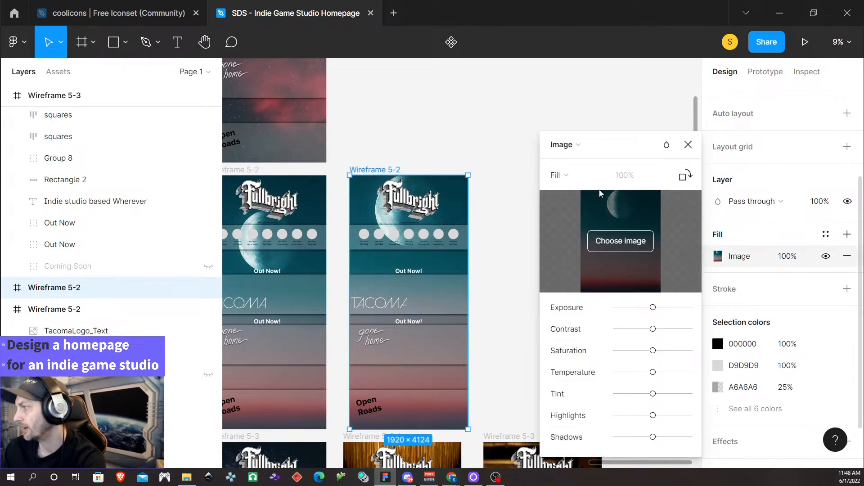
left_click(617, 242)
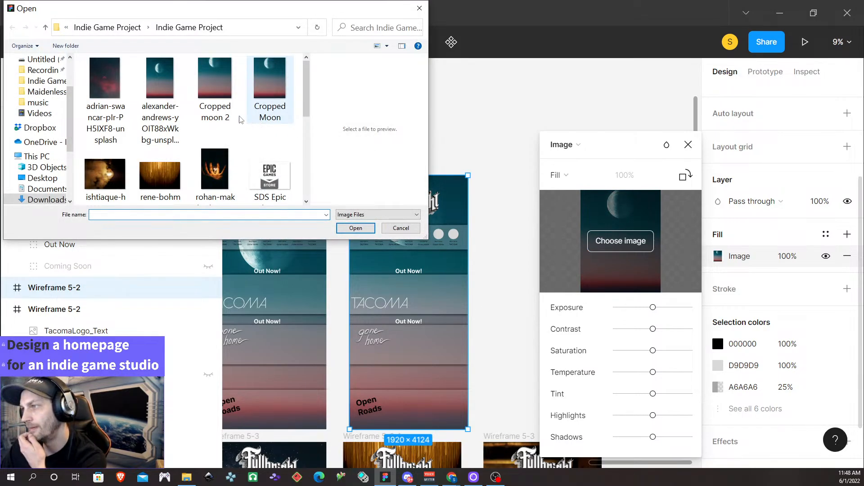
left_click(212, 88)
left_click(355, 228)
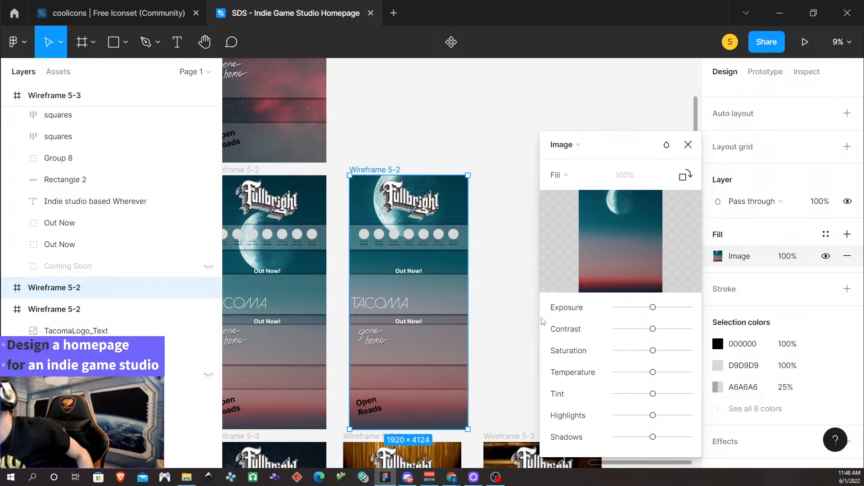
Move the second Wireframe 5-2 to the end of the Wireframe 5-3 row, aligned with it and spaced 359 from its neighbour.
left_click(689, 144)
scroll(510, 247, "down", 1, "ctrl")
scroll(510, 246, "down", 4, "ctrl")
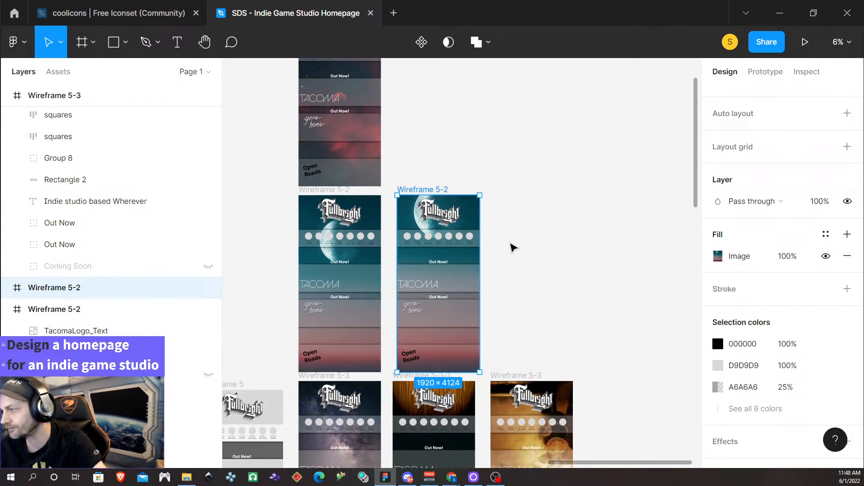
scroll(498, 291, "down", 4, "ctrl")
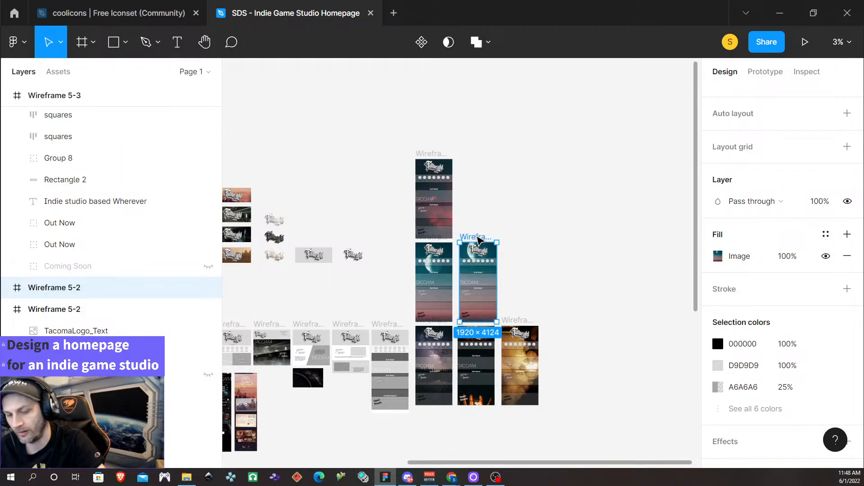
left_click_drag(478, 239, 563, 322, "alt")
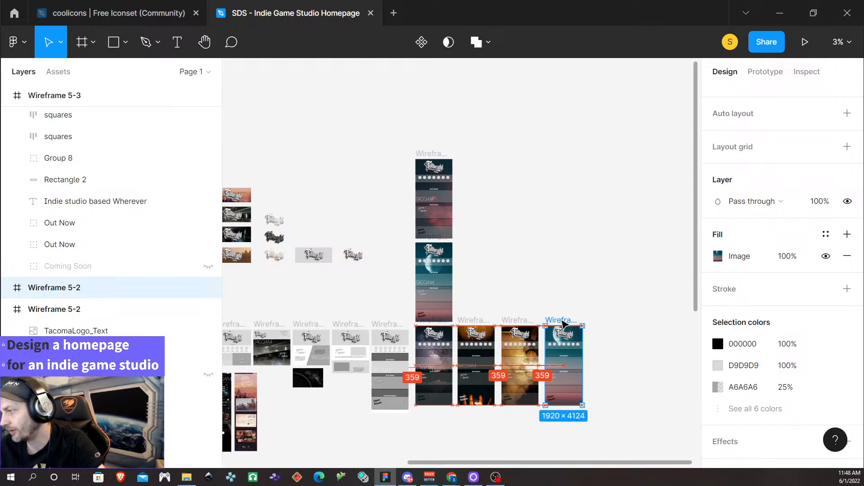
Move Wireframe 5-1 into the lower row, directly after the repositioned Wireframe 5-2 with the same 359 spacing.
left_click_drag(427, 162, 597, 321)
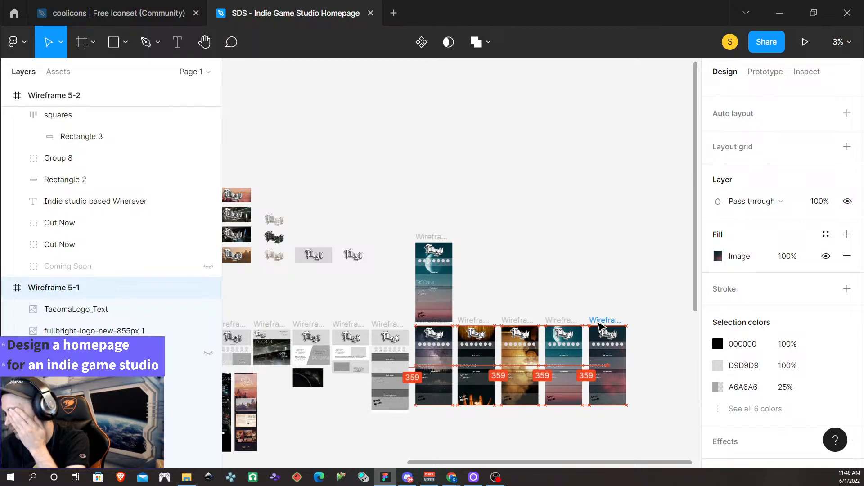
left_click(597, 321)
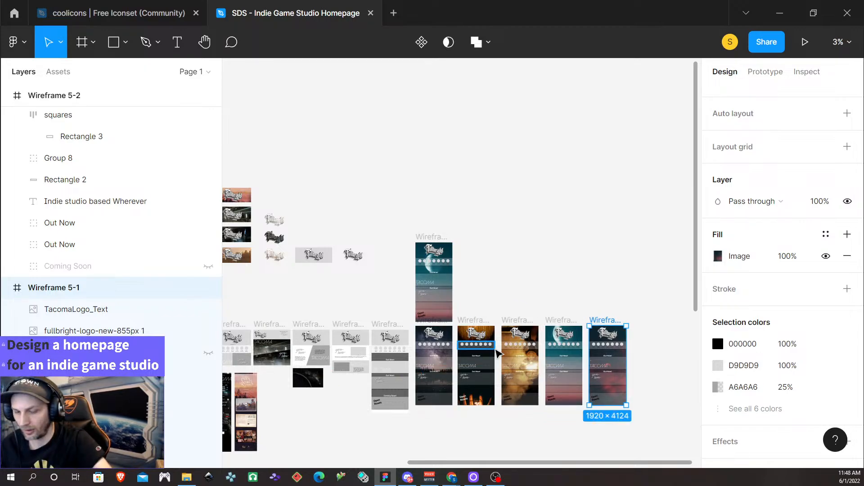
scroll(563, 407, "up", 4)
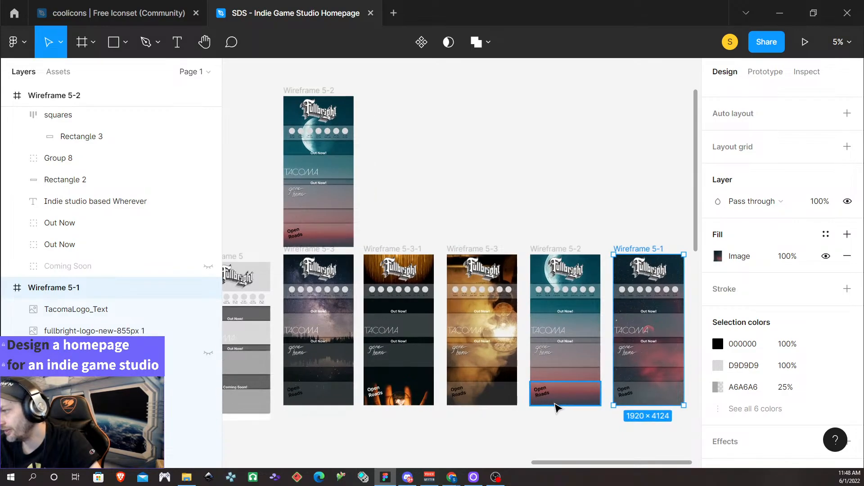
scroll(475, 386, "up", 1)
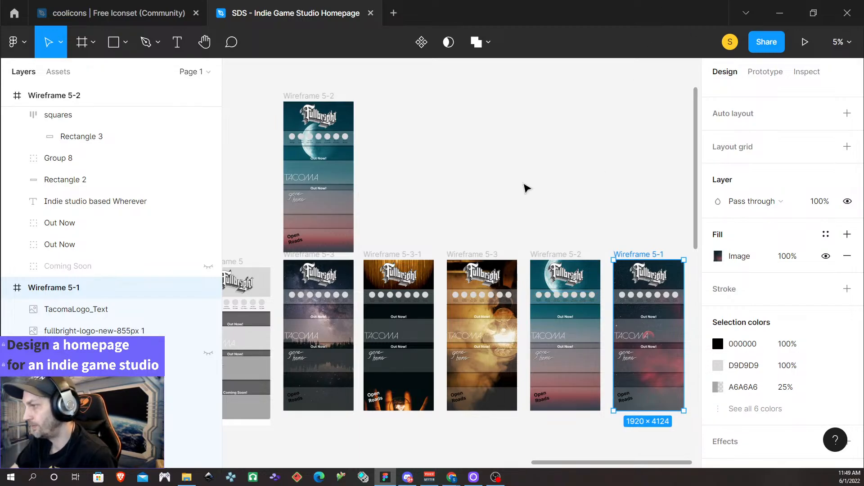
left_click_drag(489, 257, 489, 253)
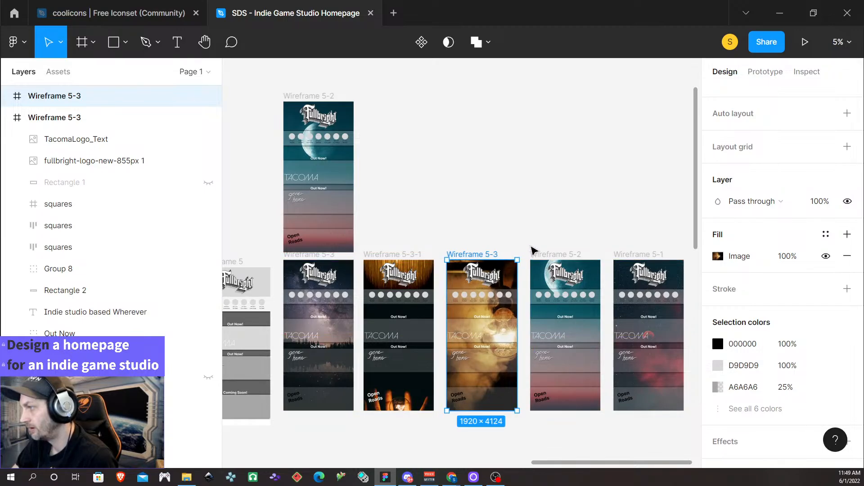
left_click(561, 256)
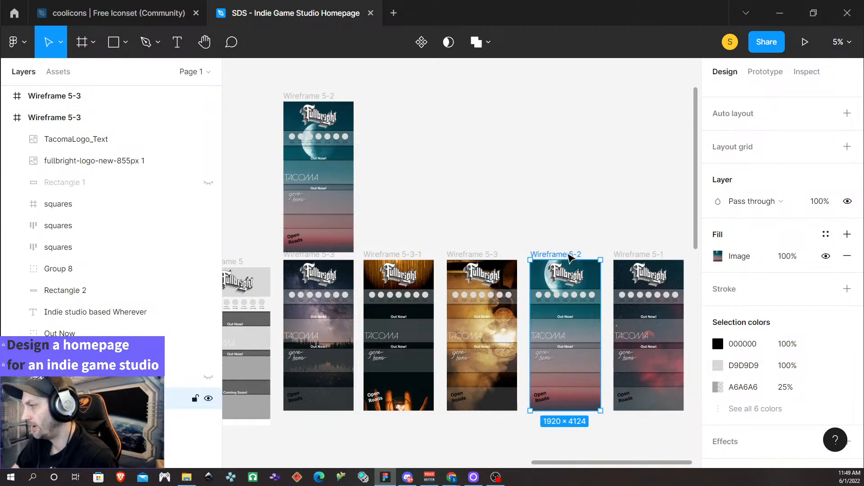
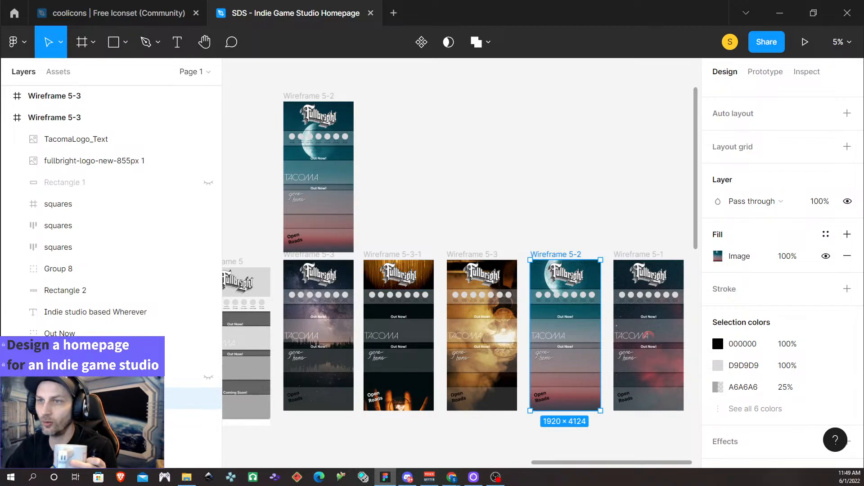
key("alt+Tab")
key("alt+Tab")
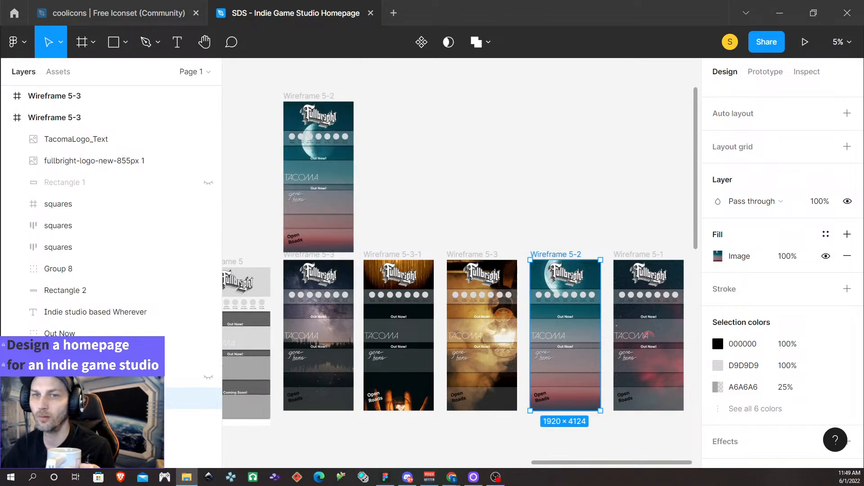
key("alt+Tab")
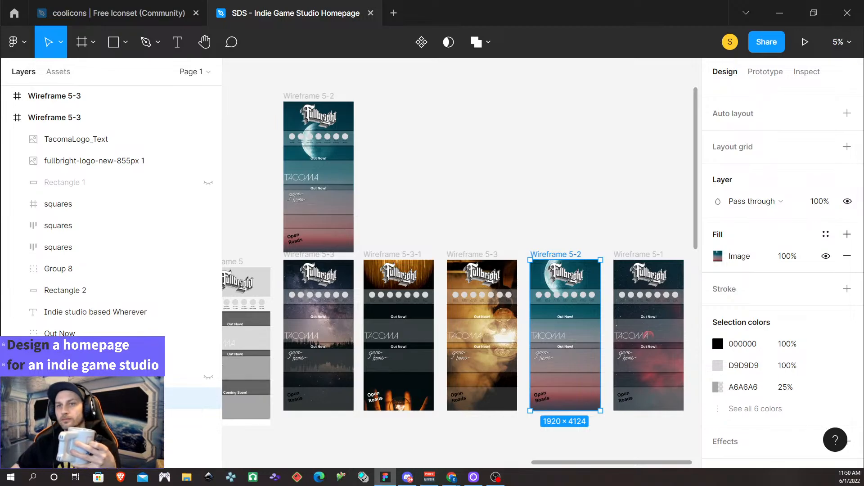
key("alt+Tab")
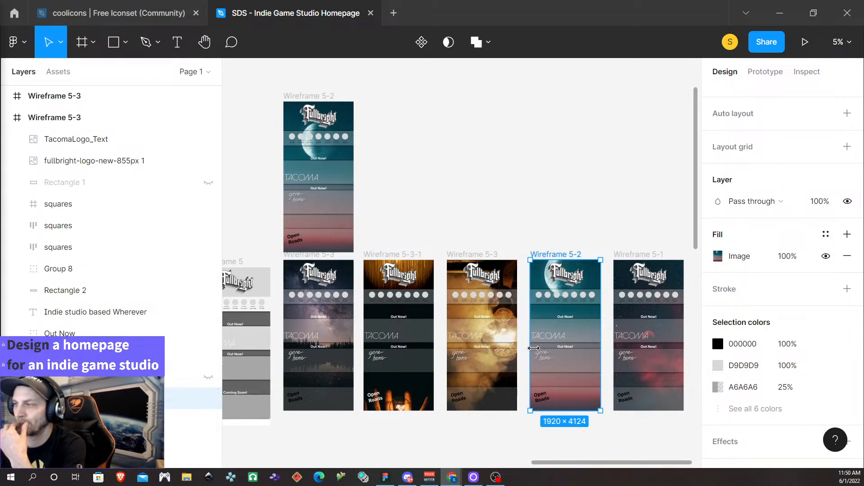
left_click(311, 256)
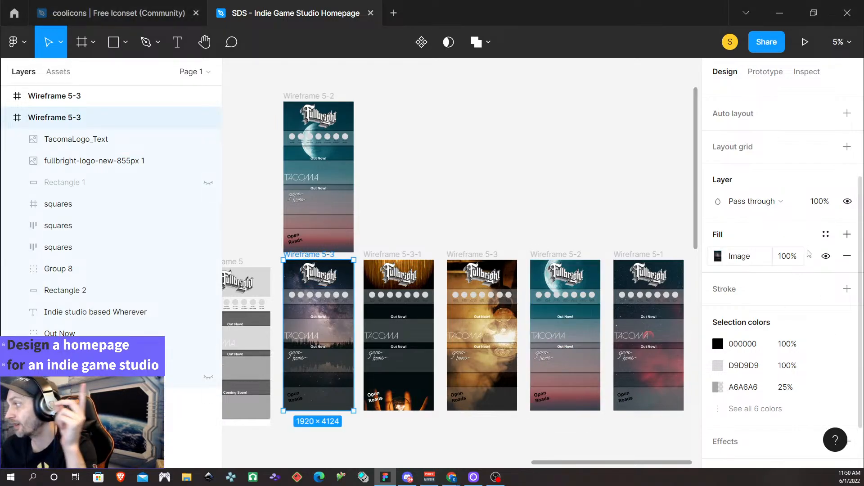
left_click(826, 234)
left_click(674, 229)
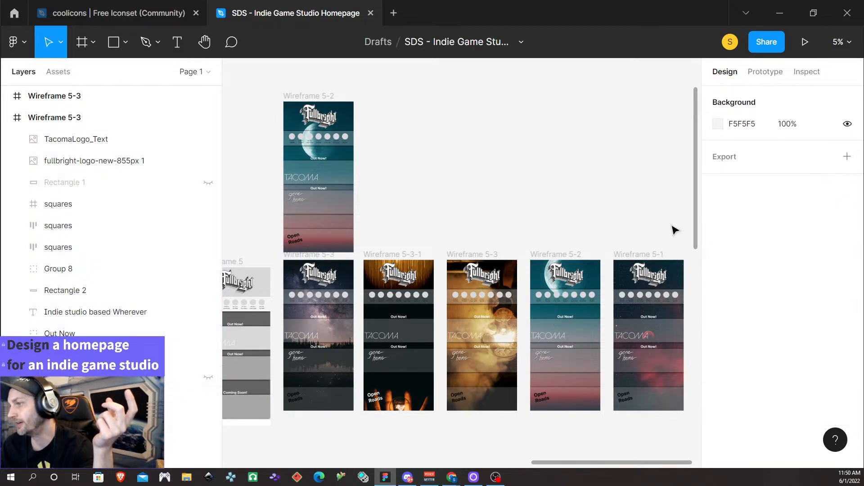
Duplicate the starry-sky Wireframe 5-3 and place the copy at the end of the row after Wireframe 5-1.
left_click(314, 261)
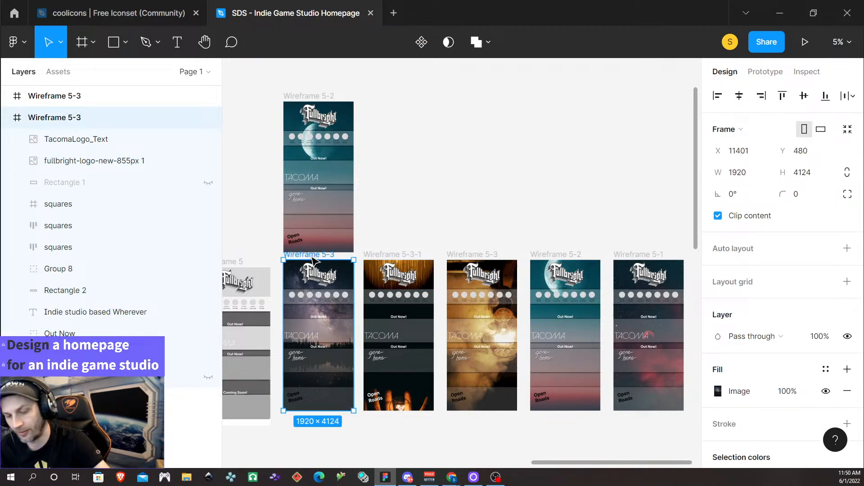
left_click_drag(314, 260, 576, 259)
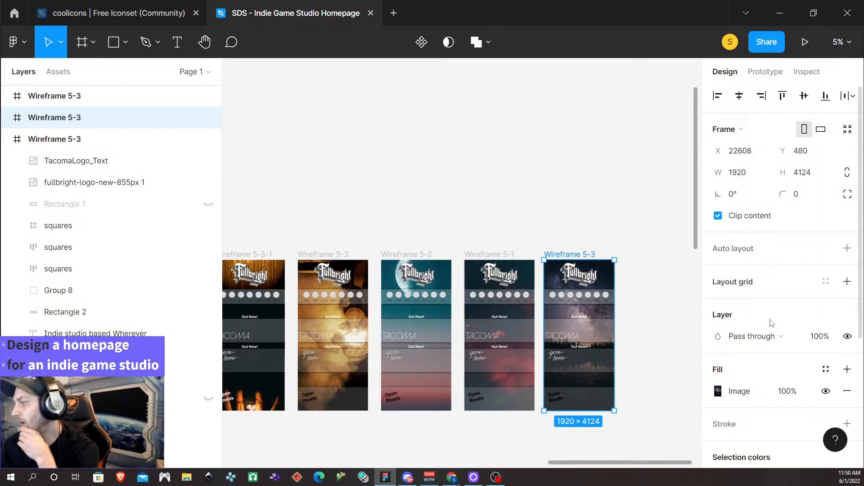
left_click(825, 370)
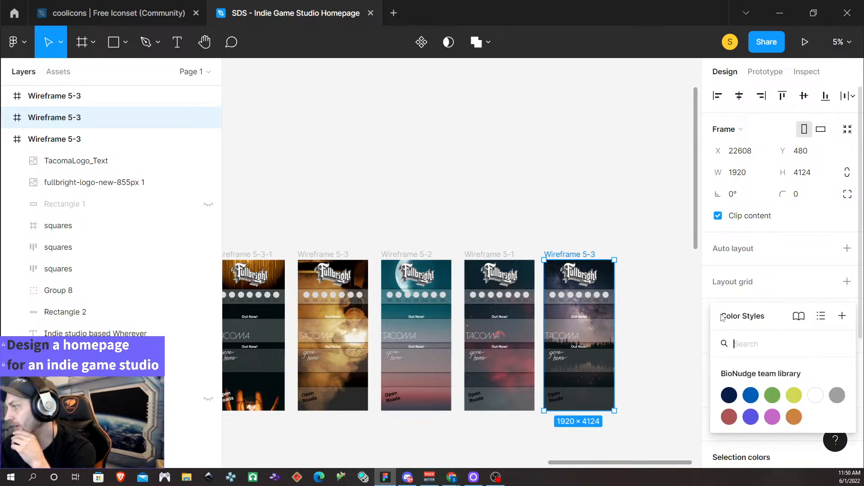
left_click(708, 311)
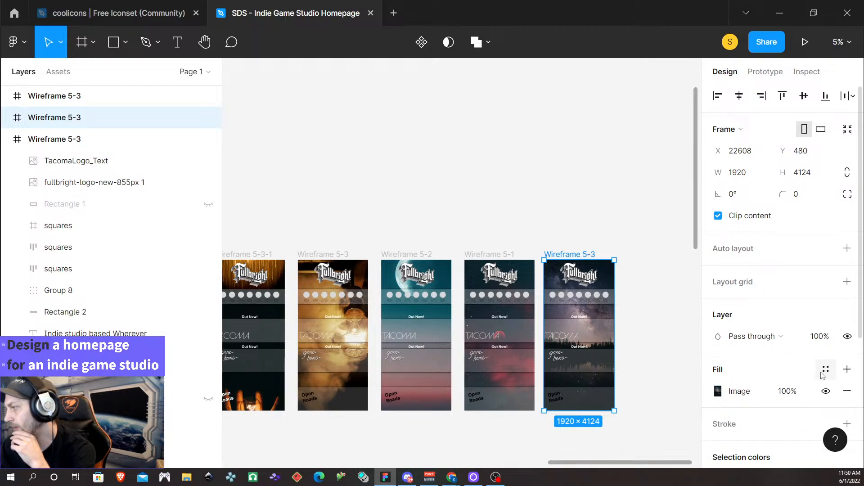
Add a second fill to the Wireframe 5-3 copy, using the image "Cropped moon 2" over the starry-sky picture.
left_click(846, 370)
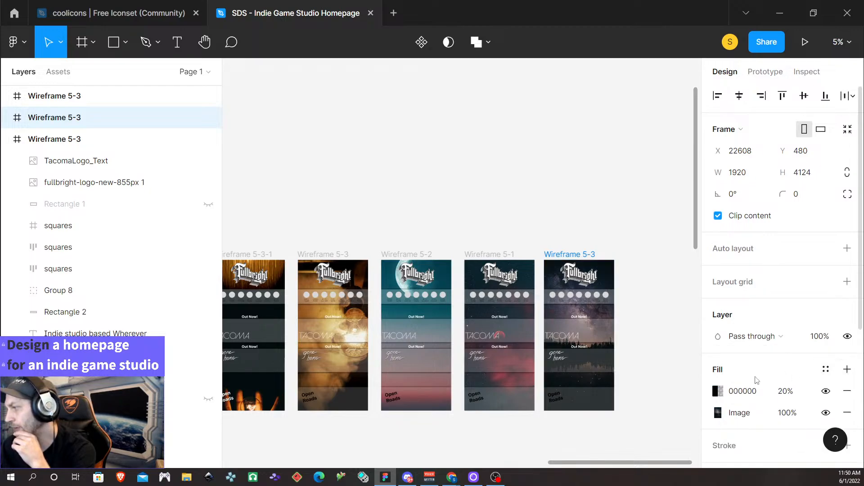
left_click(718, 391)
left_click(560, 116)
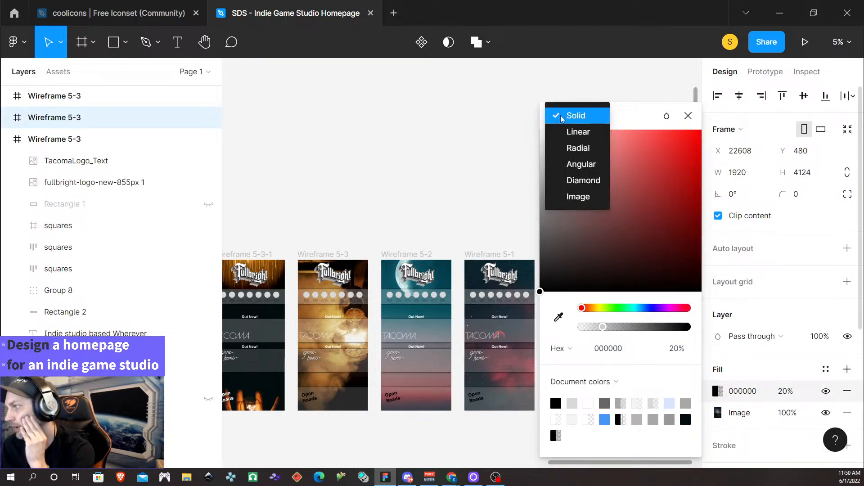
left_click(582, 198)
left_click(620, 211)
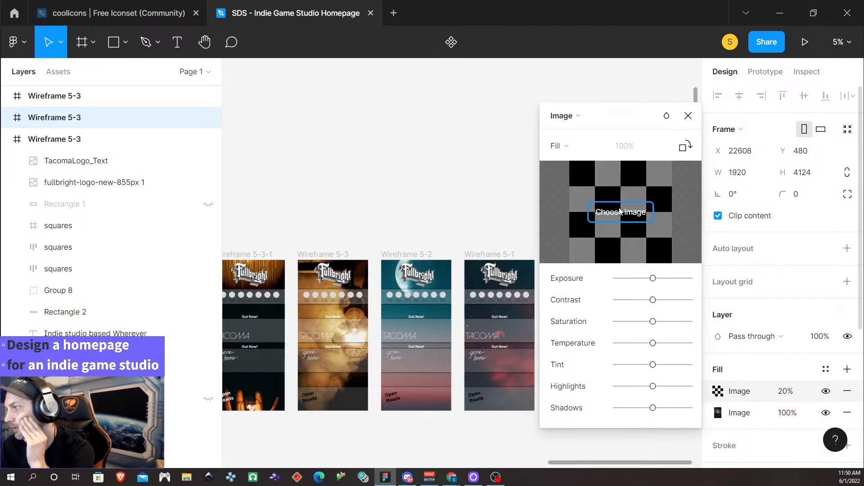
left_click(208, 96)
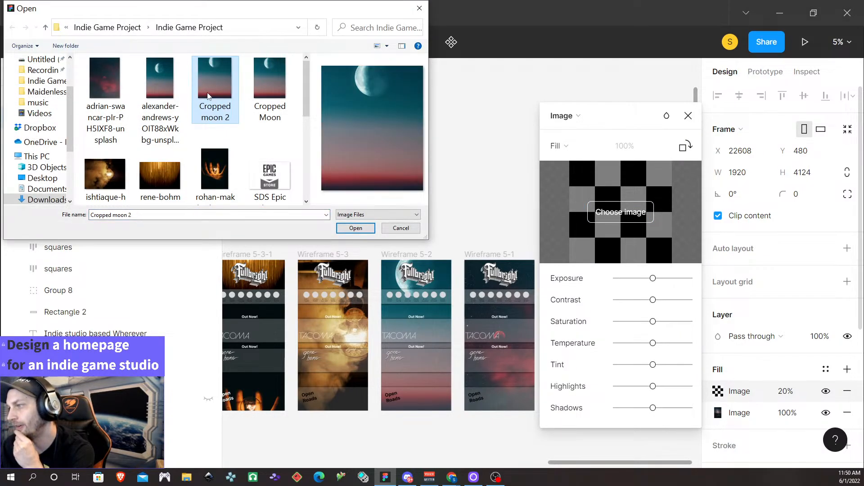
left_click(356, 228)
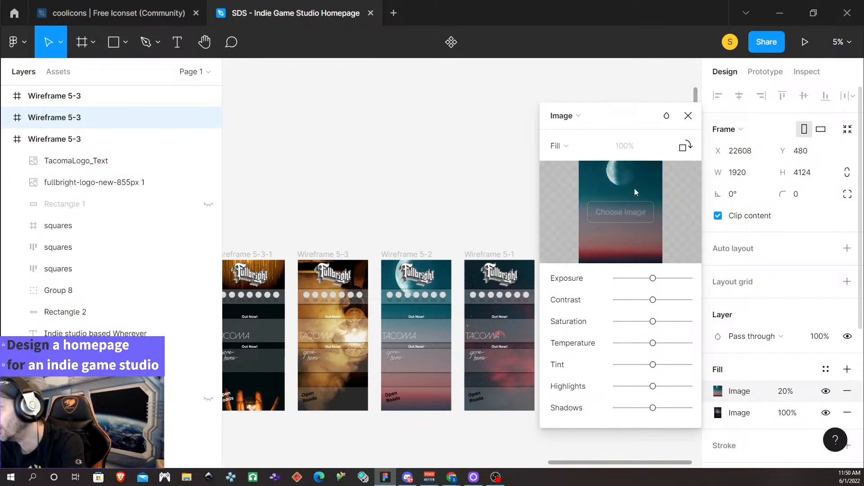
left_click(688, 117)
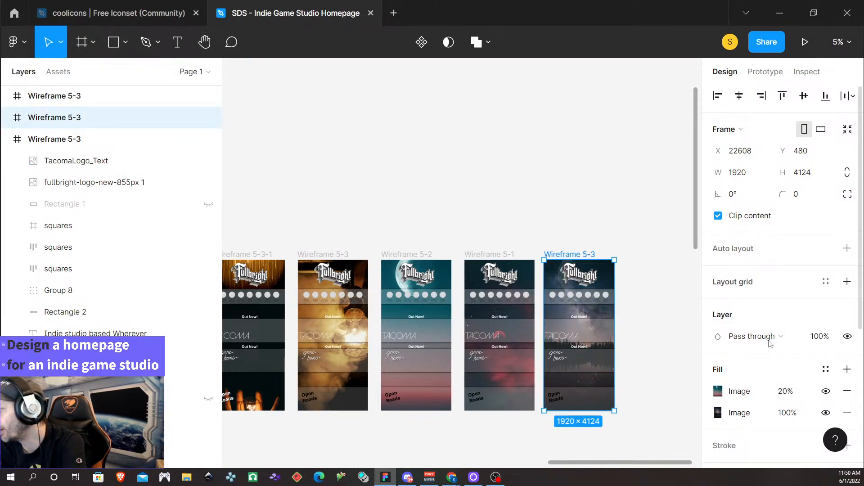
Set the moon image fill's opacity to 50% and inspect the blended background on the Wireframe 5-3 copy up close.
left_click(791, 396)
type("50")
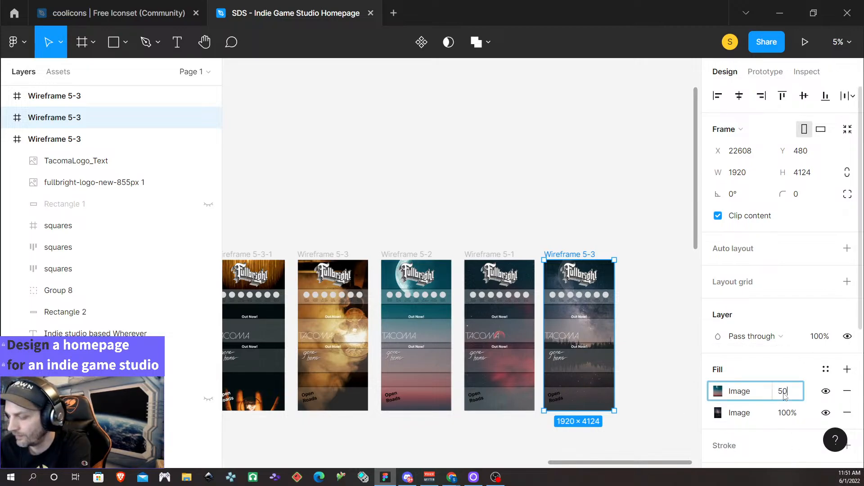
key("Return")
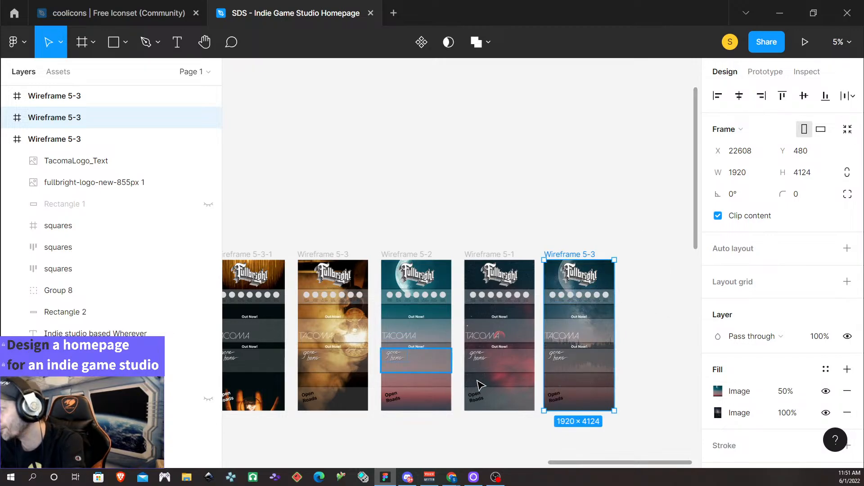
scroll(605, 349, "up", 1)
scroll(606, 349, "up", 2)
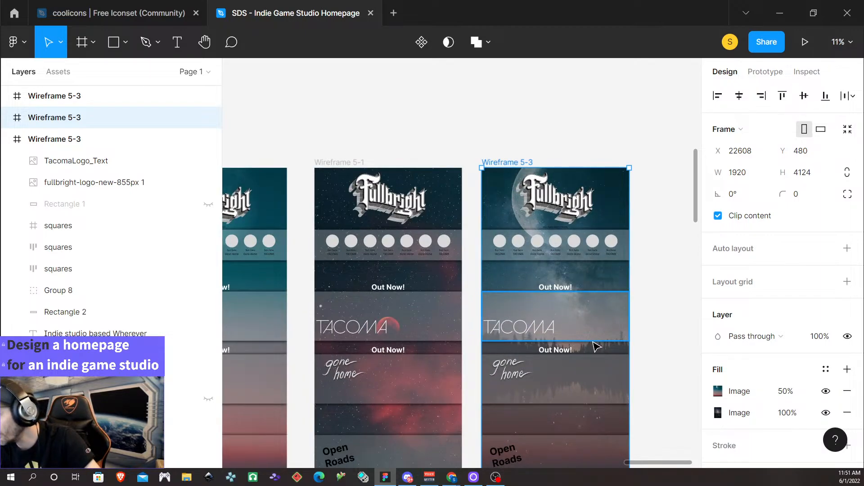
scroll(593, 347, "up", 3)
scroll(581, 340, "down", 2)
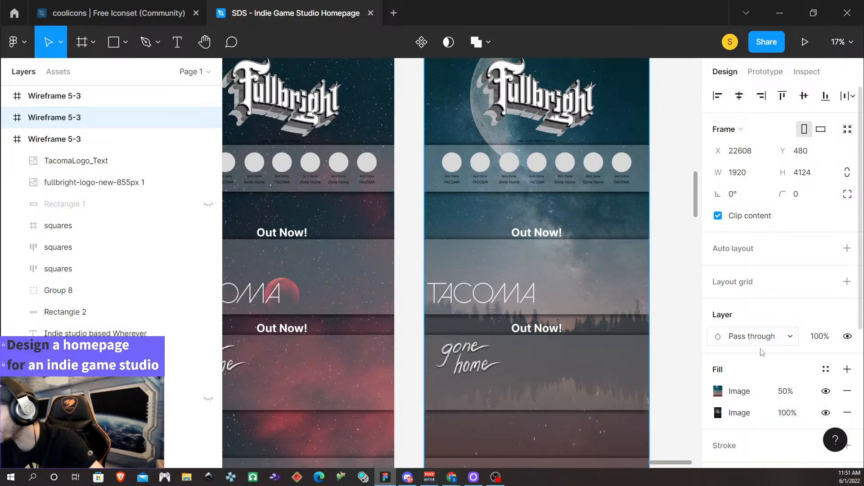
scroll(580, 210, "up", 1)
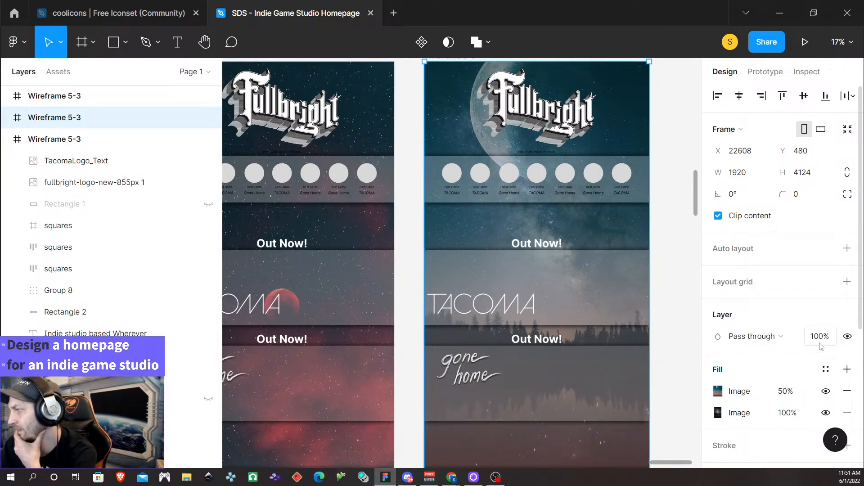
Try the moon image fill at 40% and 30% opacity over the starry sky.
left_click(784, 393)
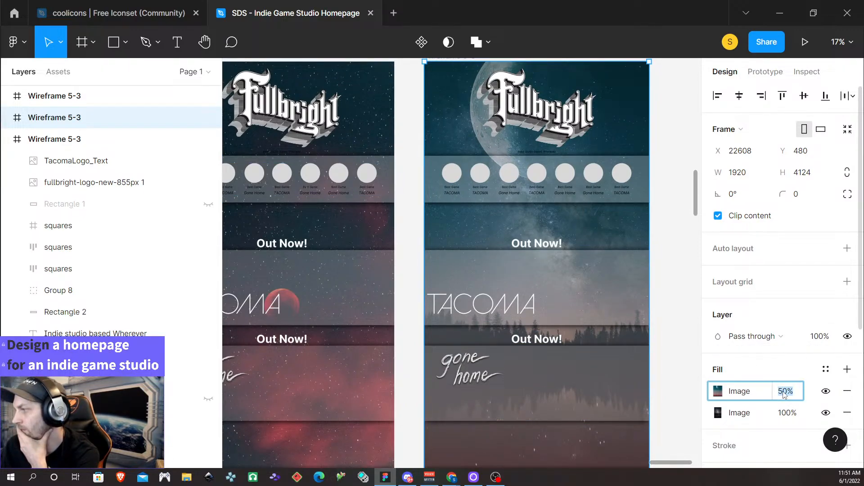
type("40")
key("Return")
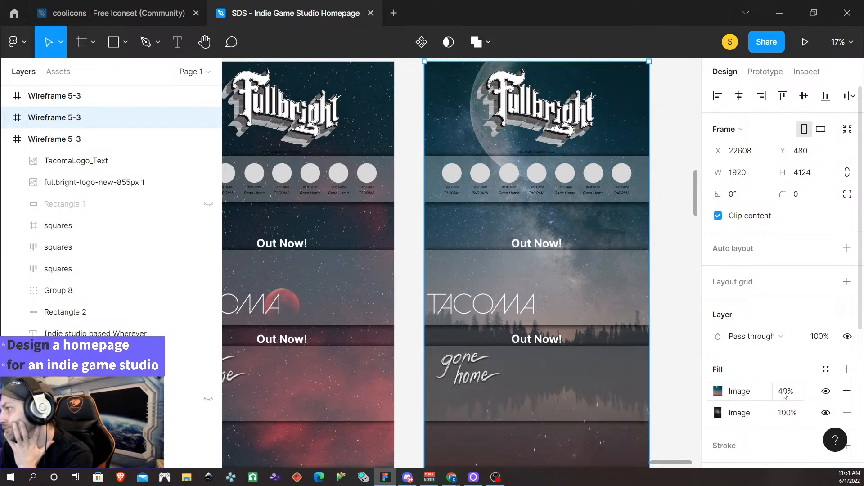
left_click(784, 393)
type("30")
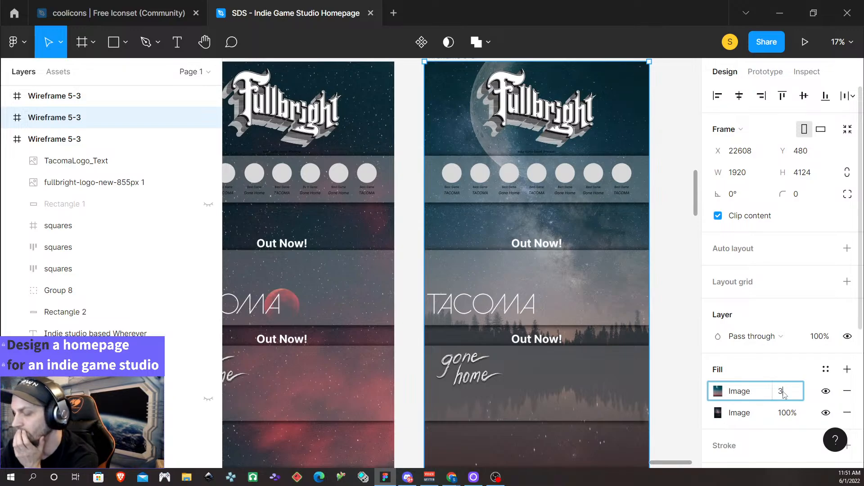
key("Return")
Set the opacity of the Wireframe 5-3 copy's moon image fill to 35%.
left_click(783, 393)
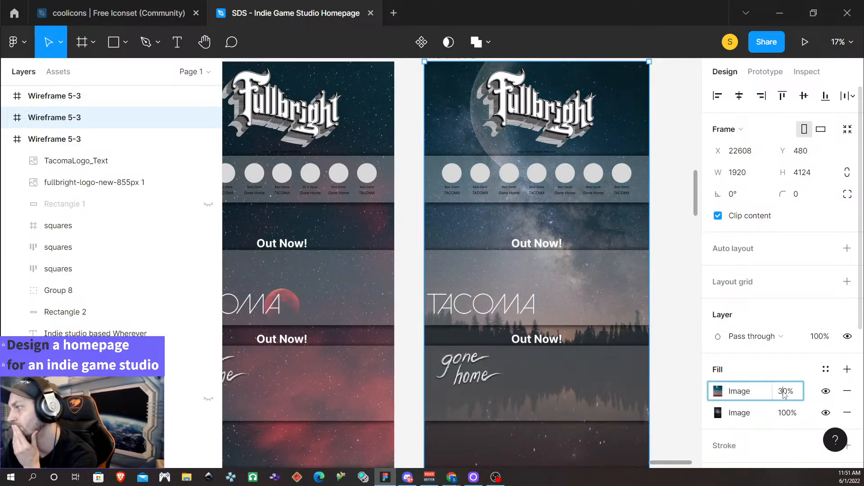
type("35")
key("Return")
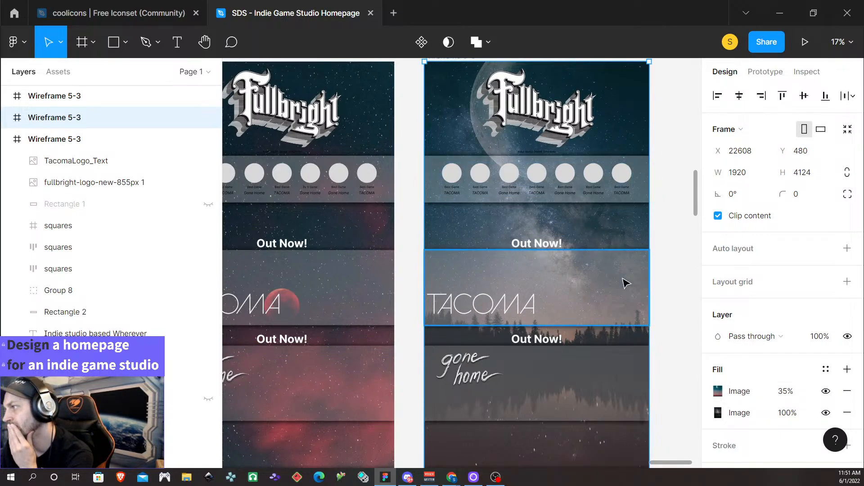
Compare the blended moon-and-sky Wireframe 5-3 copy with the other background variants in the wireframe row.
left_click(660, 267)
scroll(661, 267, "down", 1)
scroll(660, 267, "down", 3)
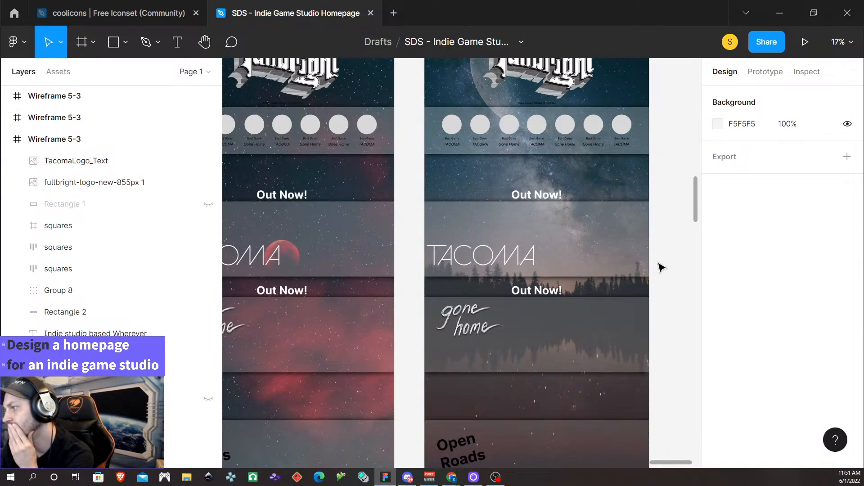
scroll(661, 268, "down", 1)
scroll(661, 269, "down", 1)
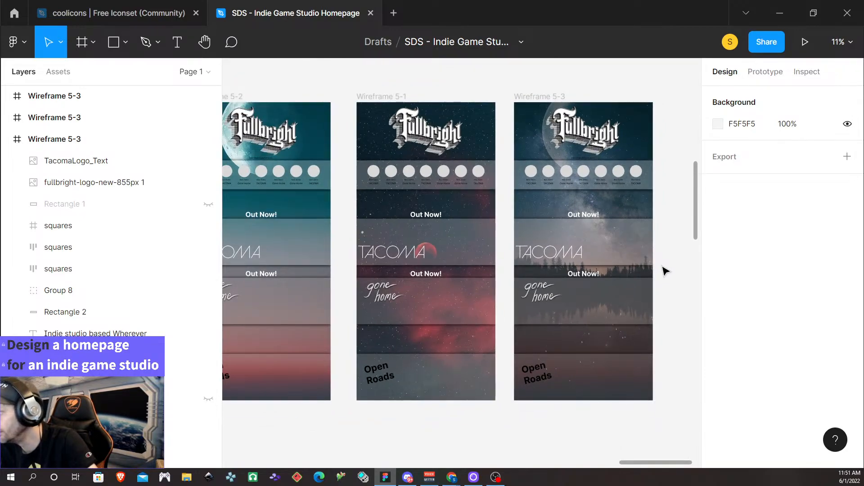
scroll(664, 269, "down", 1)
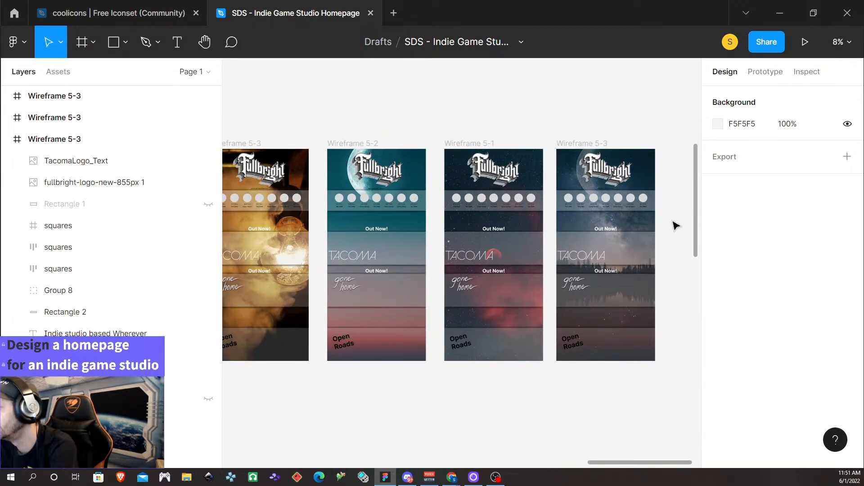
scroll(673, 226, "up", 5)
scroll(668, 231, "down", 1)
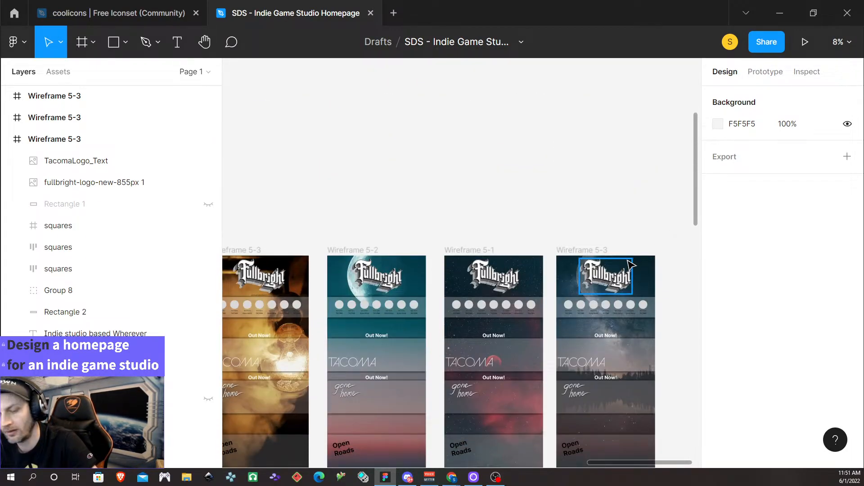
scroll(542, 300, "down", 1)
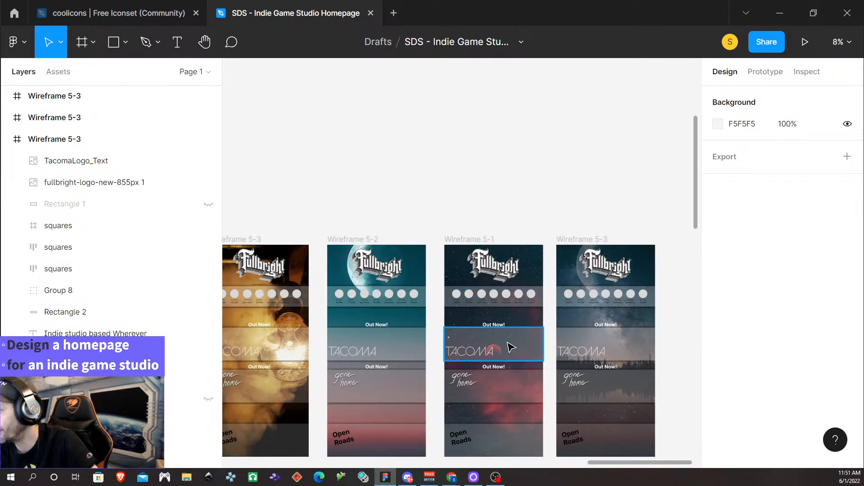
scroll(511, 351, "down", 2)
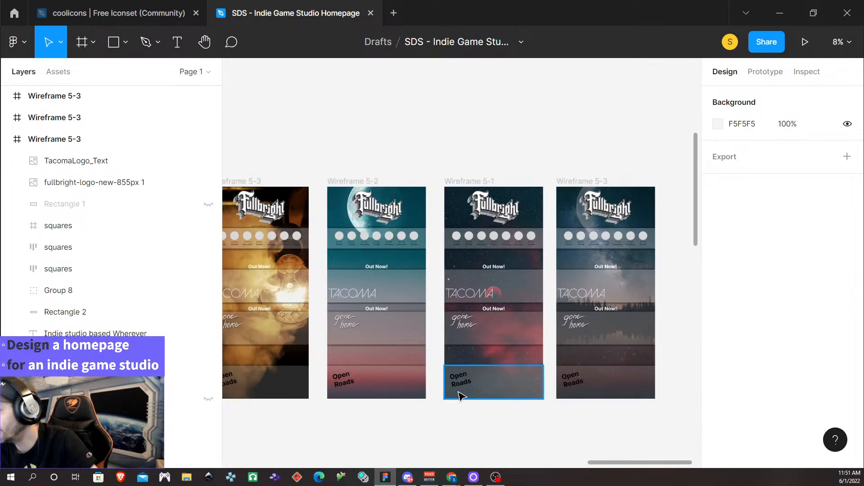
scroll(441, 396, "left", 4)
scroll(444, 397, "left", 2)
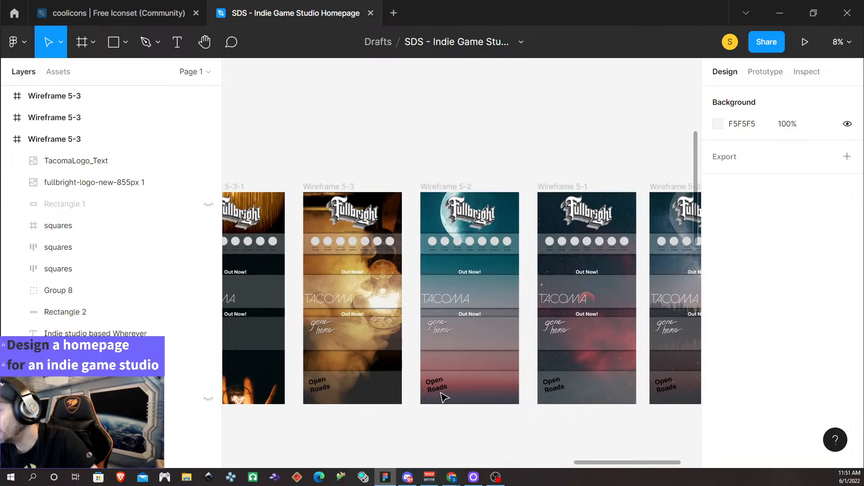
scroll(444, 397, "left", 6)
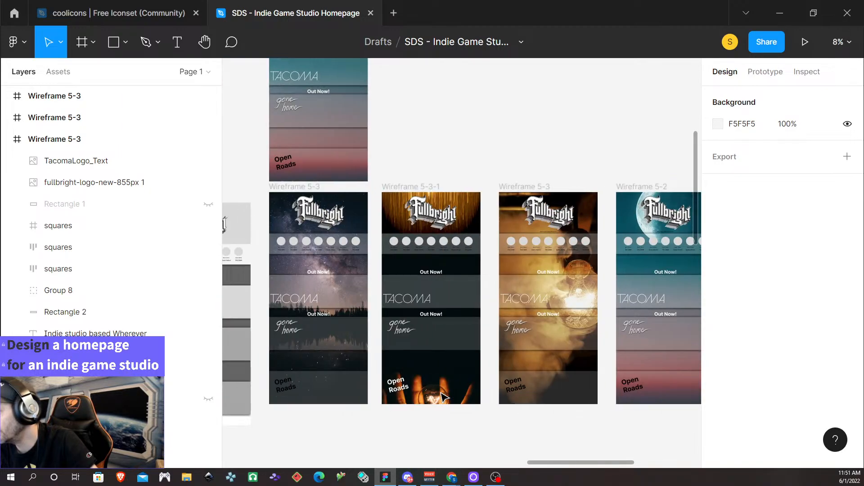
scroll(443, 397, "right", 1)
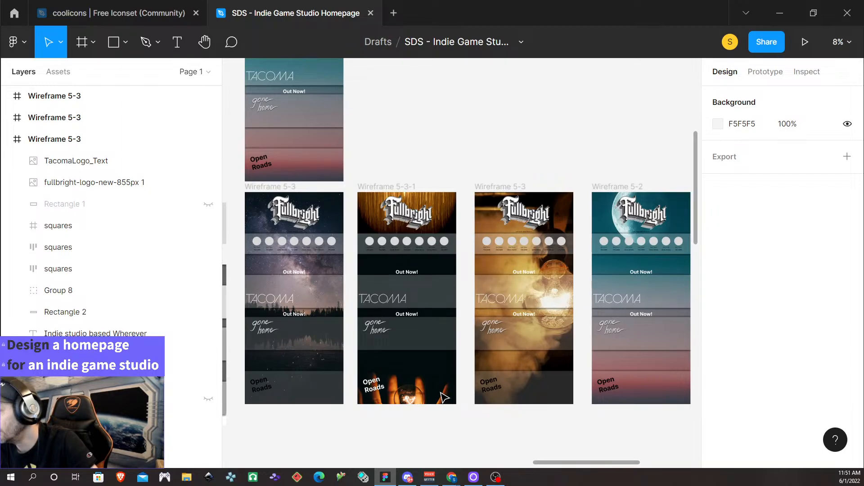
scroll(445, 397, "right", 2)
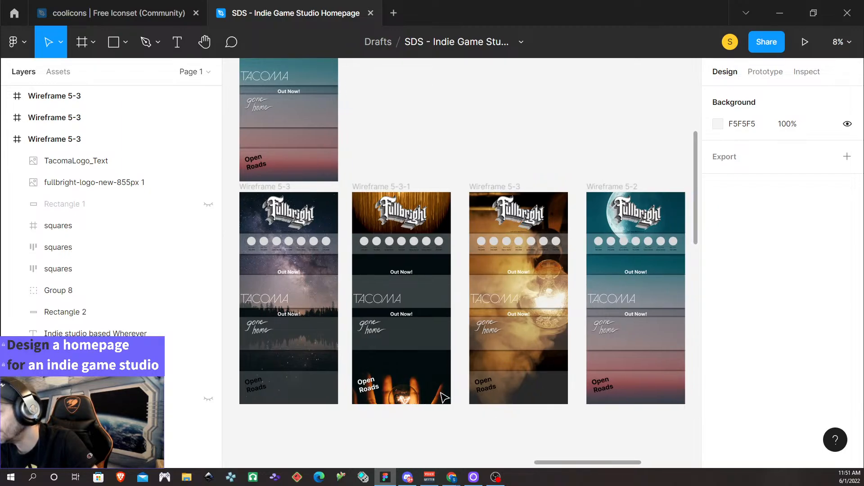
scroll(443, 397, "right", 5)
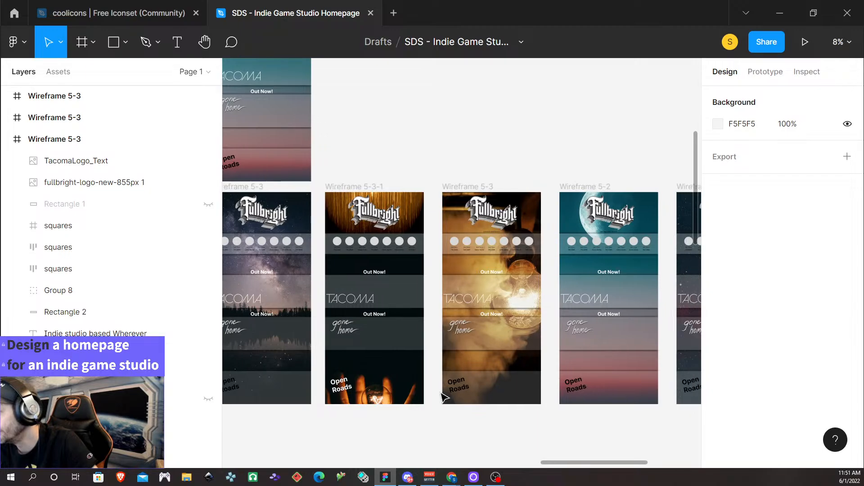
scroll(443, 397, "right", 6)
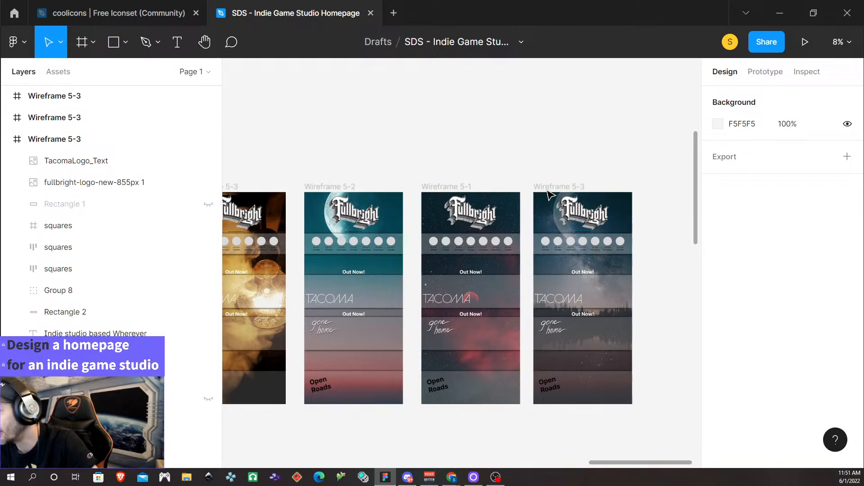
Place a copy of the plain starry-sky Wireframe 5-3 above the row and move the blended Wireframe 5-3 directly beside it.
left_click(549, 194)
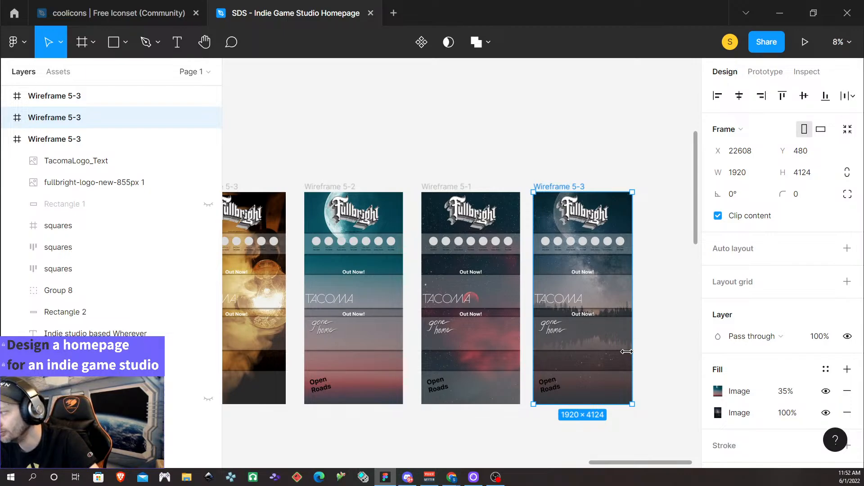
scroll(636, 326, "down", 3)
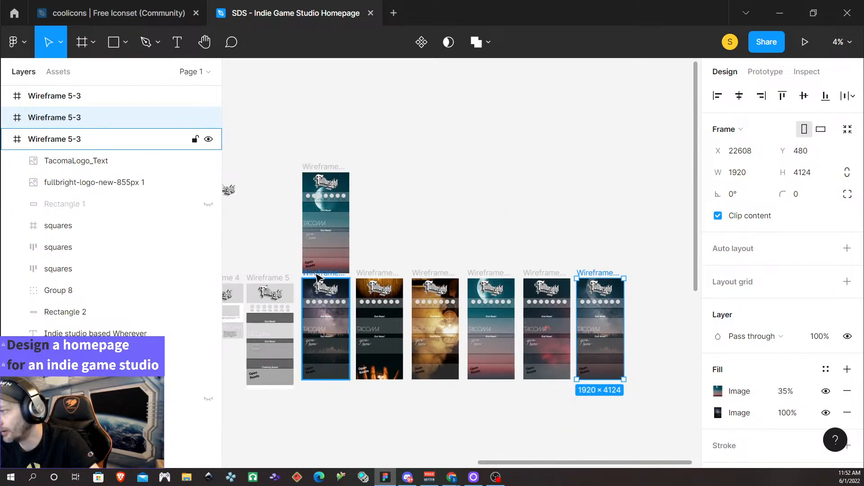
left_click_drag(317, 277, 616, 140)
left_click_drag(599, 273, 573, 138)
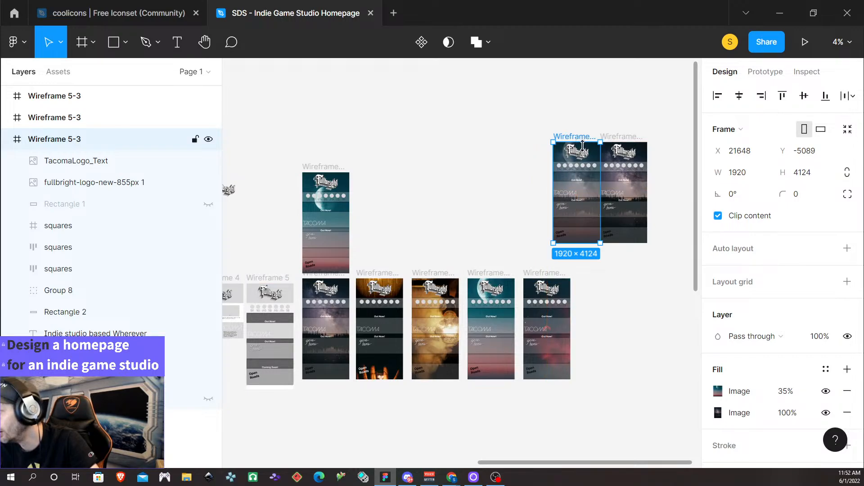
Examine the blended and plain starry-sky Wireframe 5-3 frames side by side to compare their backgrounds.
scroll(616, 243, "up", 5)
scroll(603, 253, "up", 8)
scroll(616, 262, "down", 5)
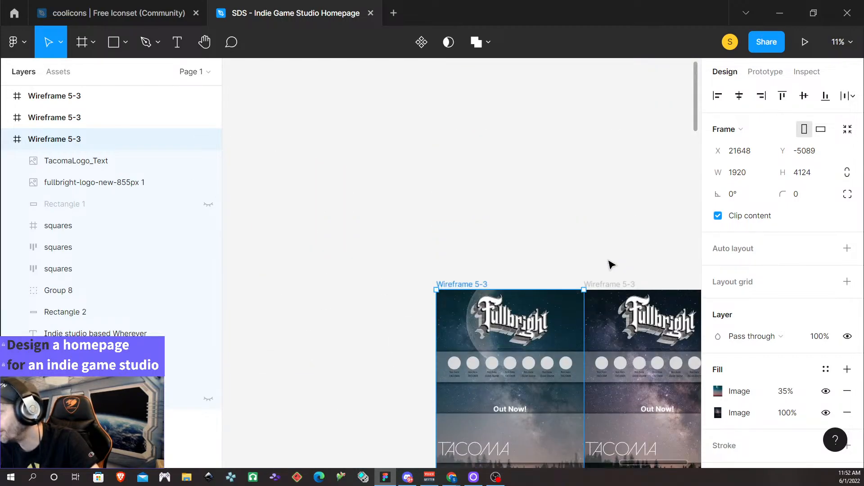
scroll(602, 283, "down", 3)
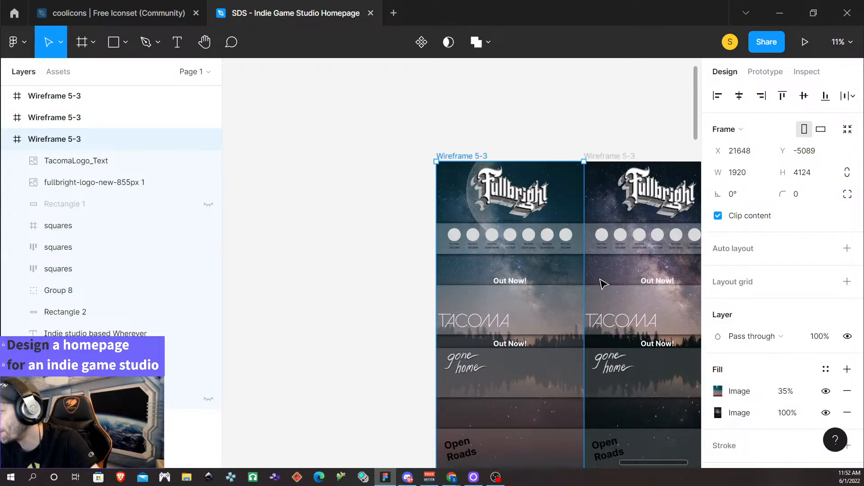
scroll(584, 282, "right", 2)
scroll(584, 281, "right", 4)
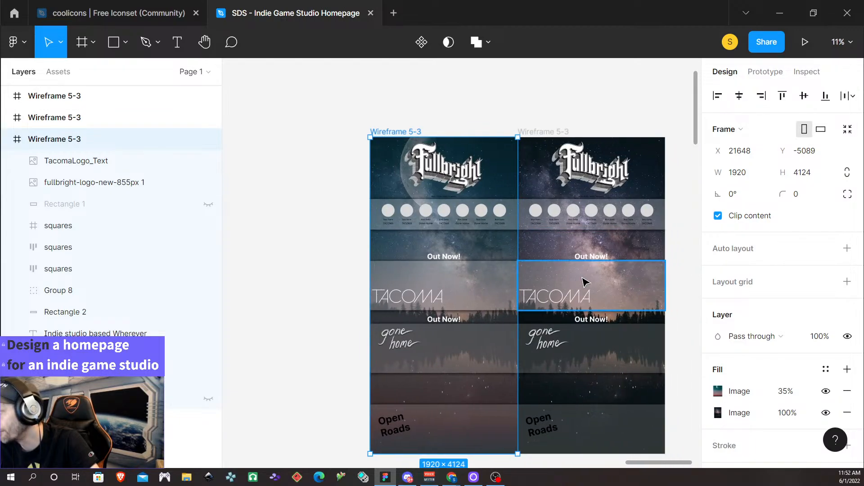
scroll(596, 279, "right", 1)
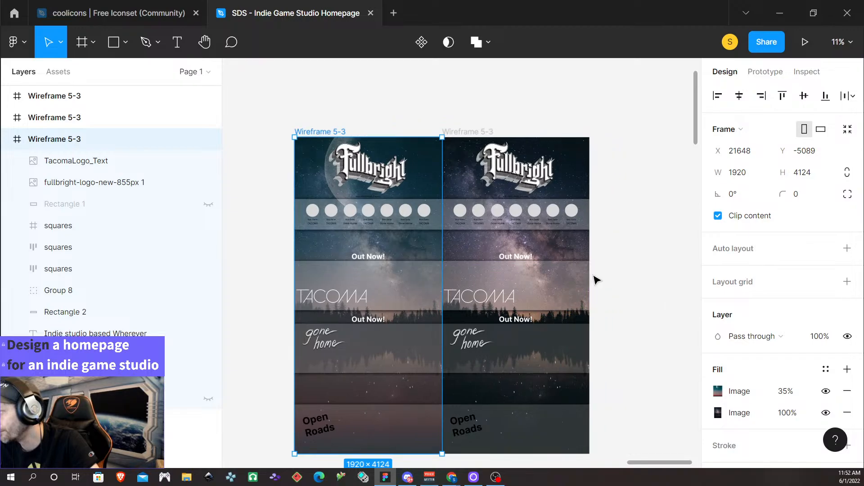
scroll(602, 279, "down", 1)
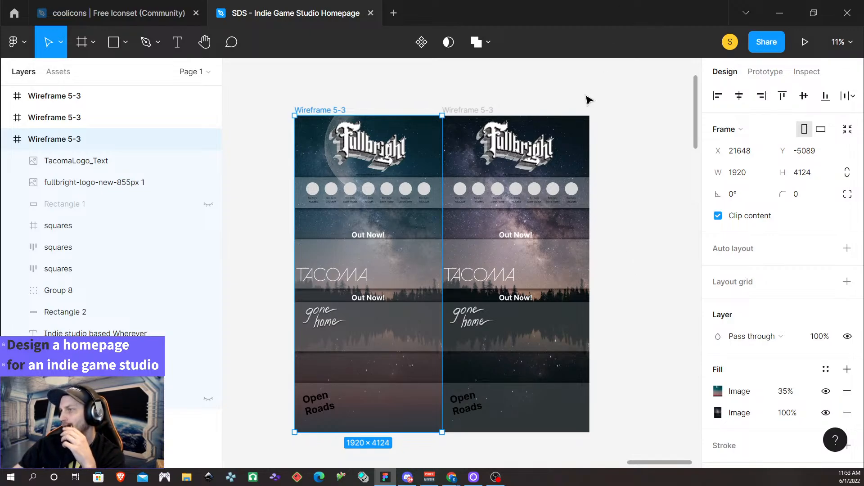
left_click(287, 228)
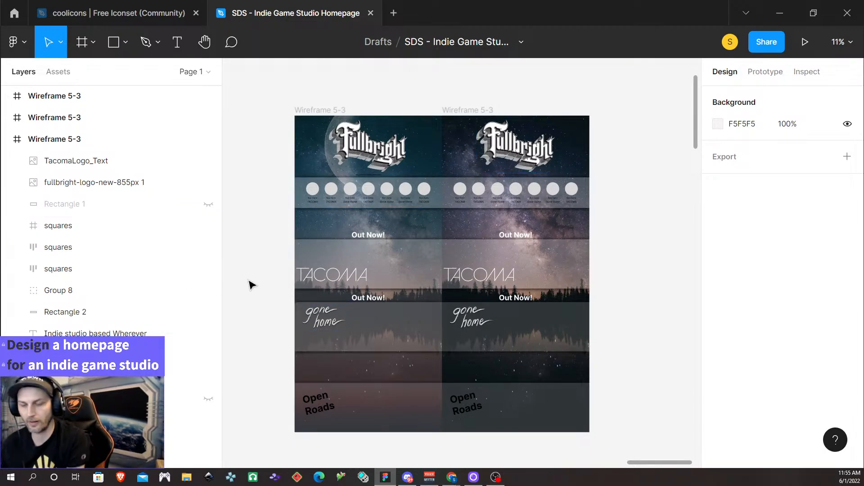
Move the plain starry-sky Wireframe 5-3 copy down to the end of the wireframe row, after Wireframe 5-1.
scroll(517, 198, "down", 3)
scroll(533, 218, "down", 2)
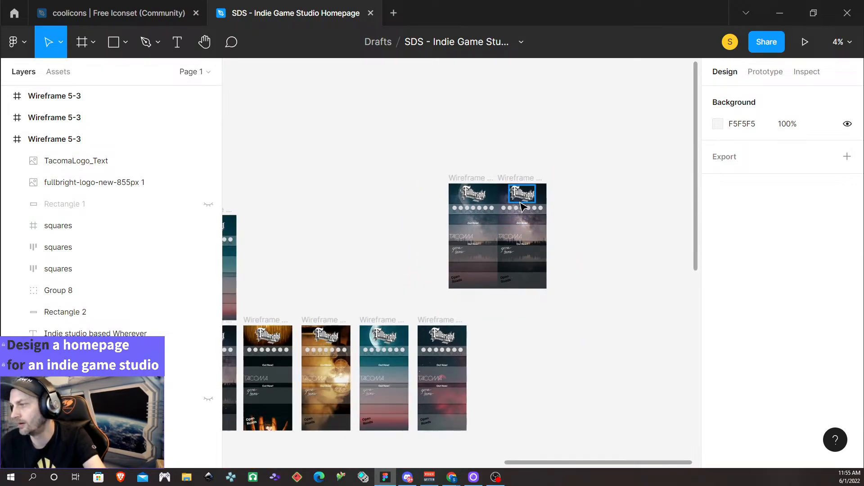
left_click_drag(527, 183, 506, 325)
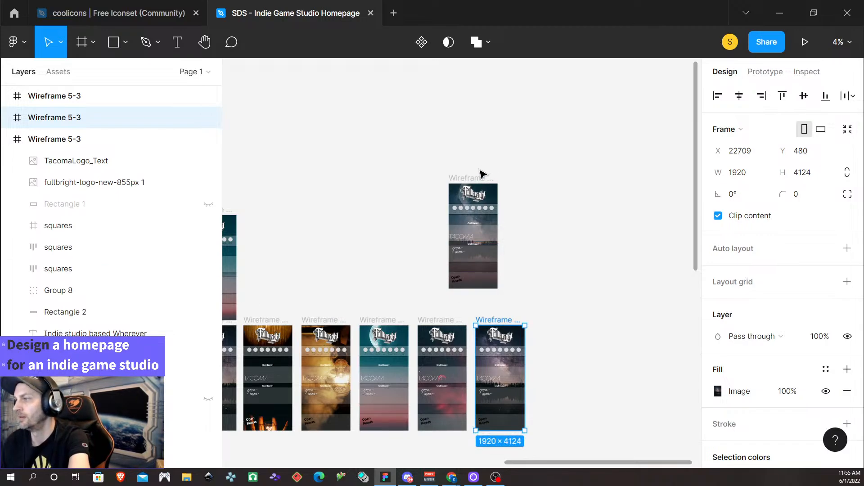
Move the blended Wireframe 5-3 into the empty canvas space above the Fullbright logo samples.
scroll(395, 289, "down", 1)
scroll(396, 289, "down", 1)
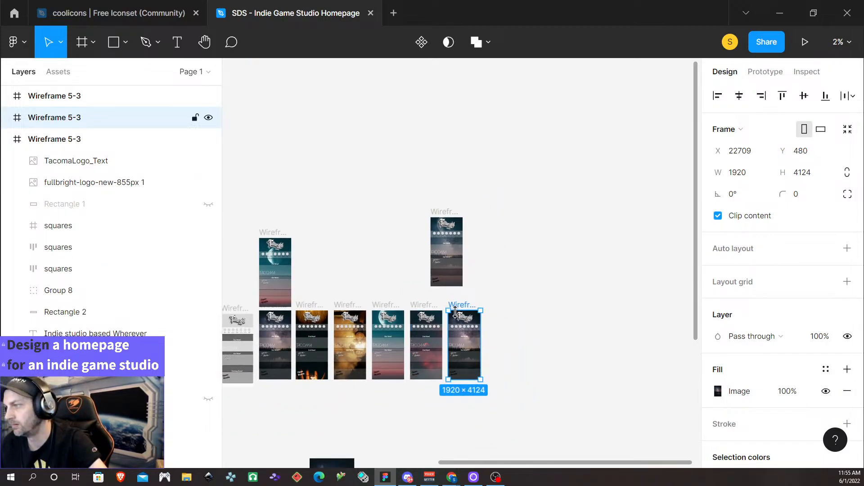
scroll(417, 337, "left", 5)
scroll(418, 334, "left", 5)
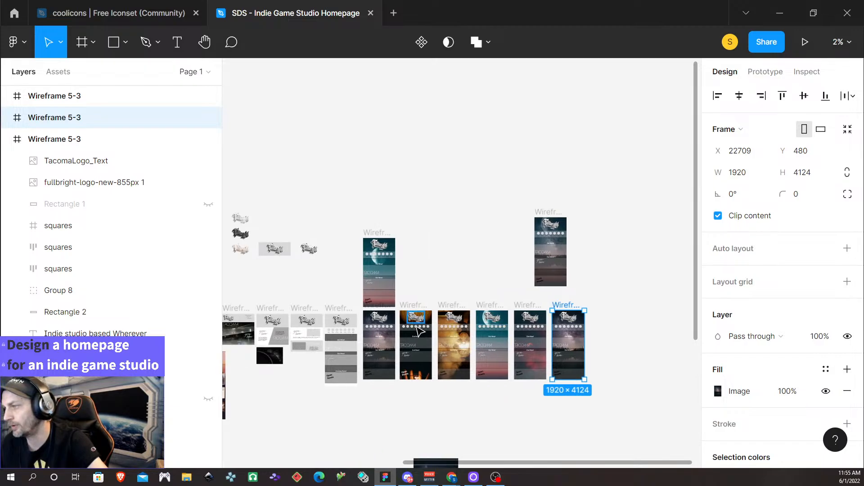
scroll(427, 333, "left", 1)
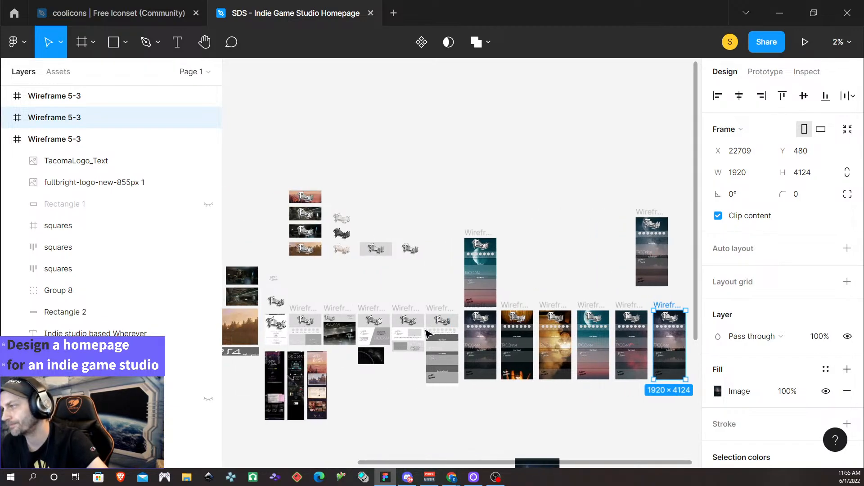
scroll(426, 333, "left", 5)
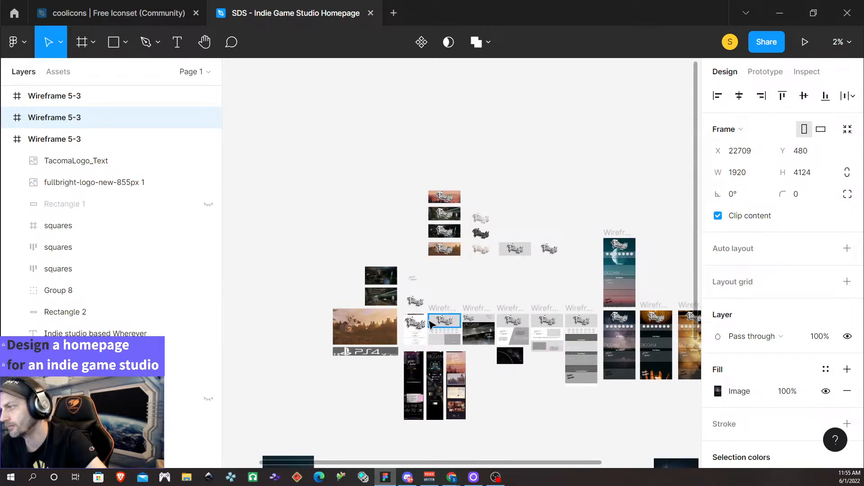
scroll(427, 333, "right", 10)
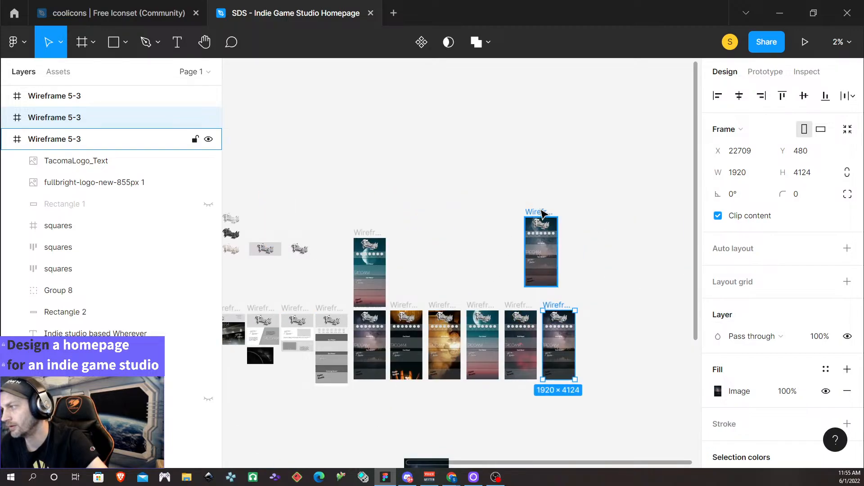
left_click_drag(538, 213, 407, 92)
Make three copies of the blended Wireframe 5-3, one beside it and two stacked above that copy.
left_click(365, 251)
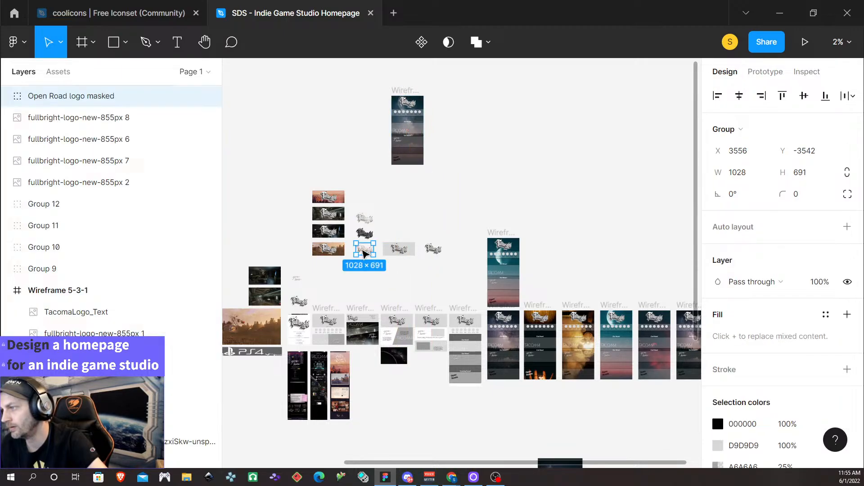
left_click(403, 93)
left_click_drag(402, 94, 441, 184)
scroll(440, 83, "up", 1)
scroll(444, 189, "down", 3)
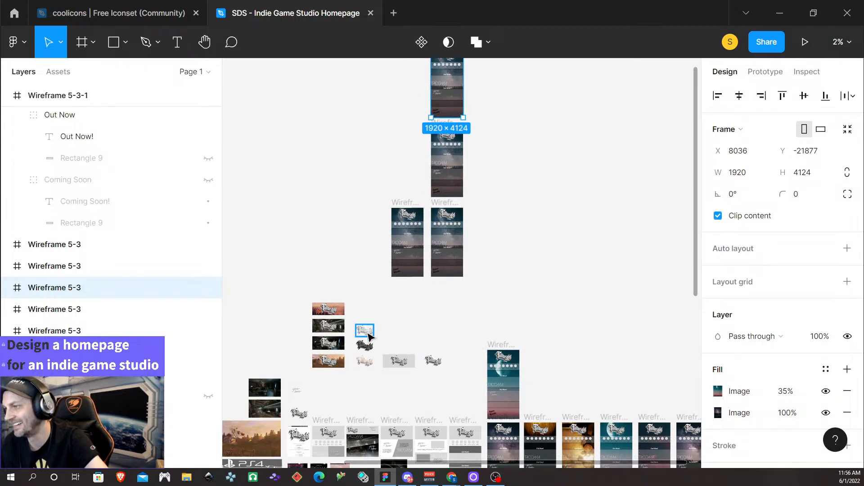
Replace the Fullbright logo in the lowest blended Wireframe 5-3 copy with the "Open Road logo masked" group.
left_click(365, 361)
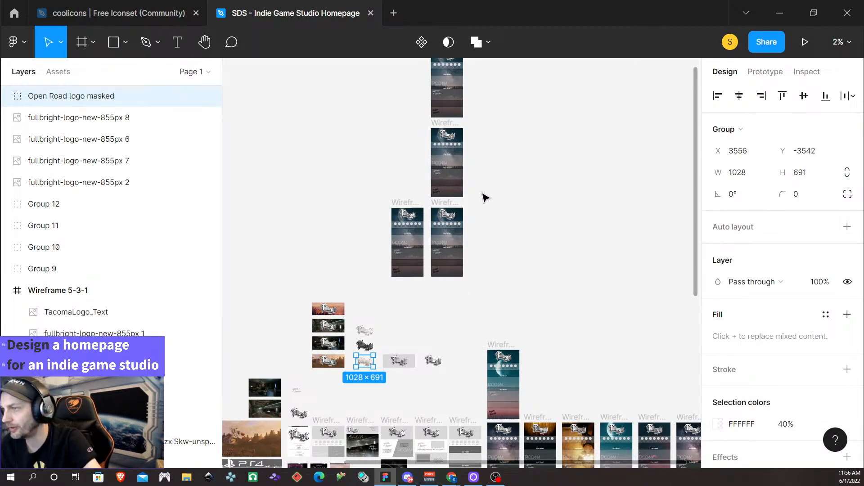
left_click(450, 216)
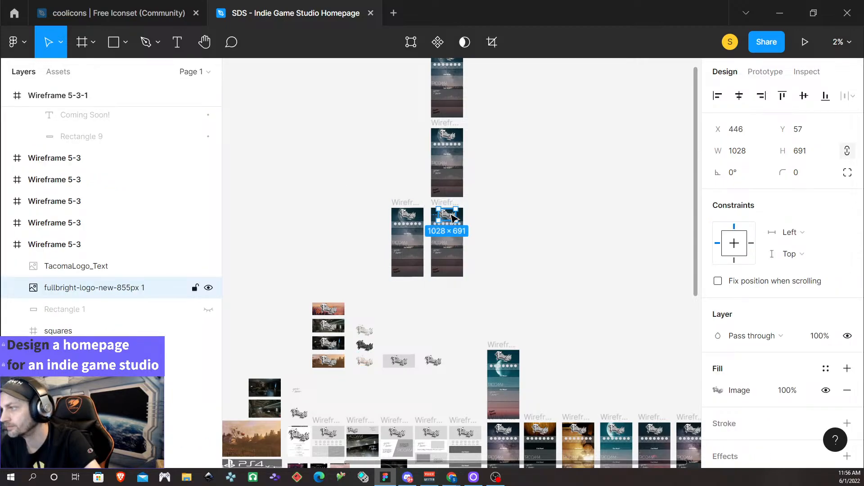
right_click(450, 217)
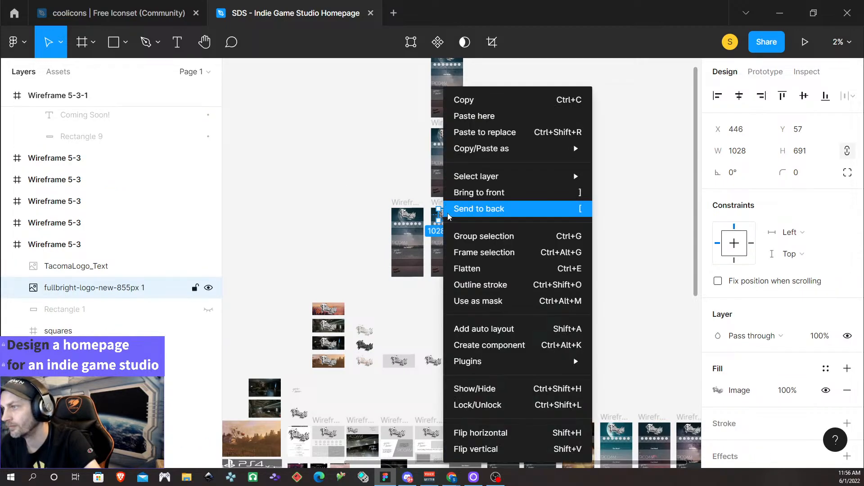
left_click(486, 138)
Replace the Fullbright logo in the middle stacked Wireframe 5-3 copy with the "Gone Home logo masked" group.
left_click(367, 349)
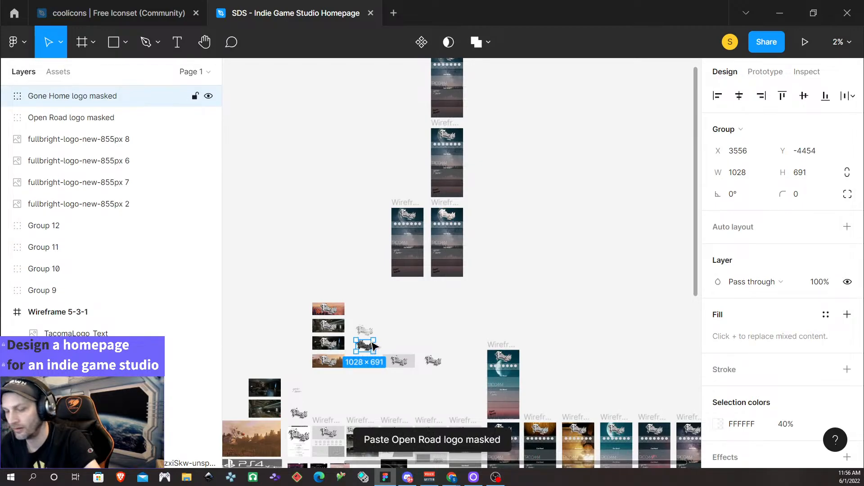
left_click(449, 136)
right_click(450, 136)
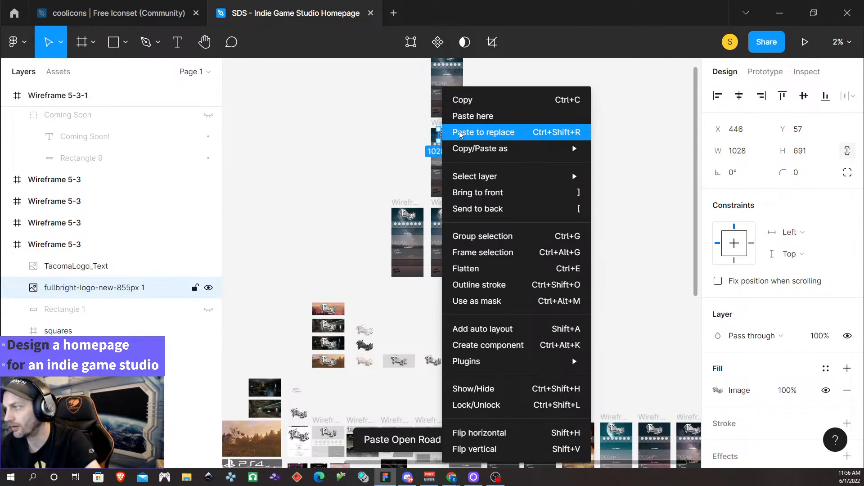
left_click(483, 132)
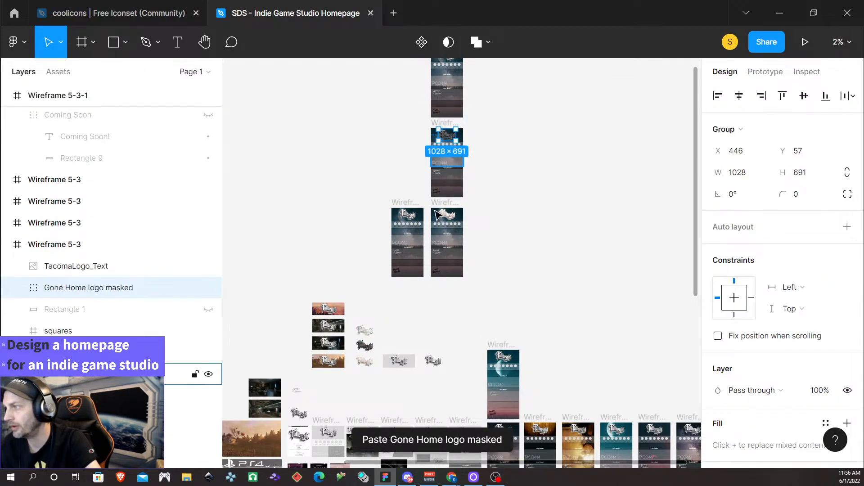
Replace the Fullbright logo in the topmost Wireframe 5-3 copy with the "Tacoma logo masked" group.
left_click(368, 335)
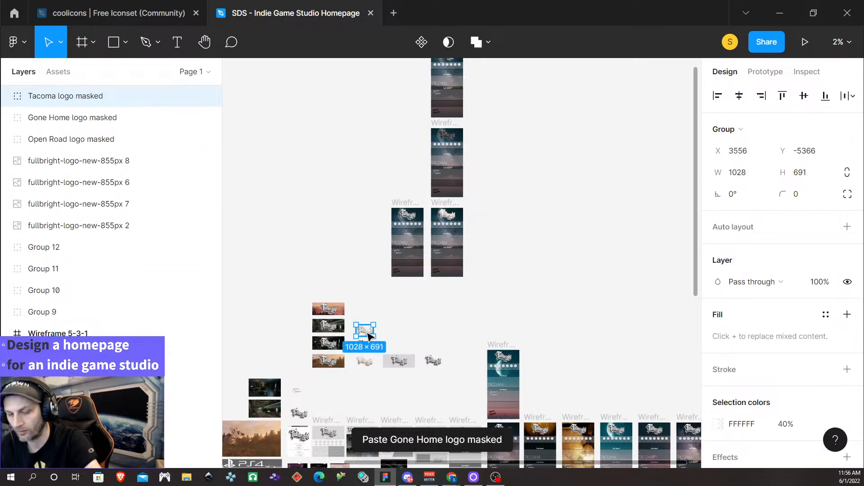
scroll(437, 140, "up", 2)
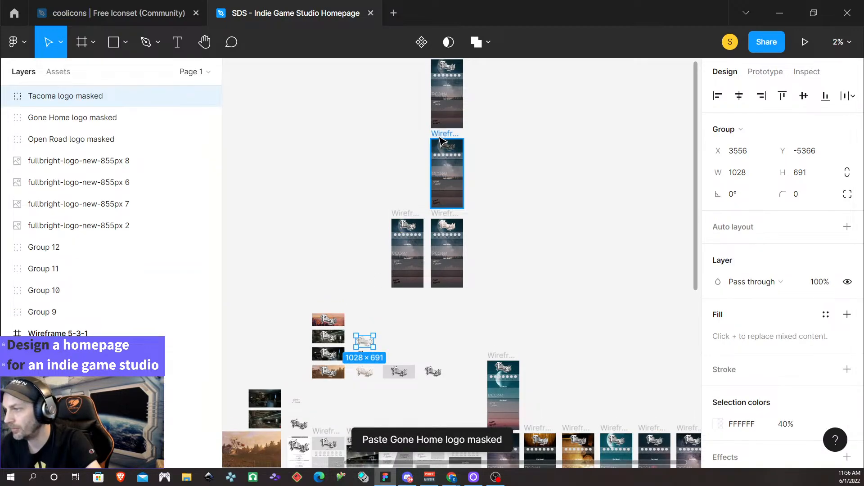
right_click(444, 76)
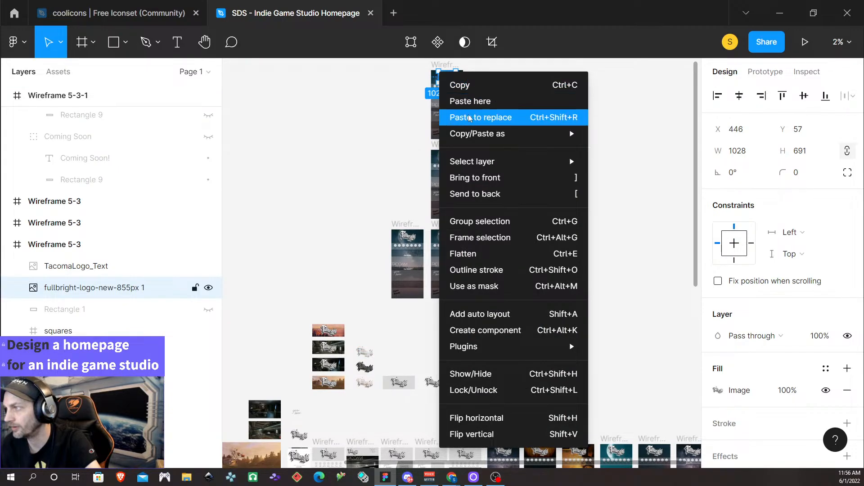
left_click(485, 118)
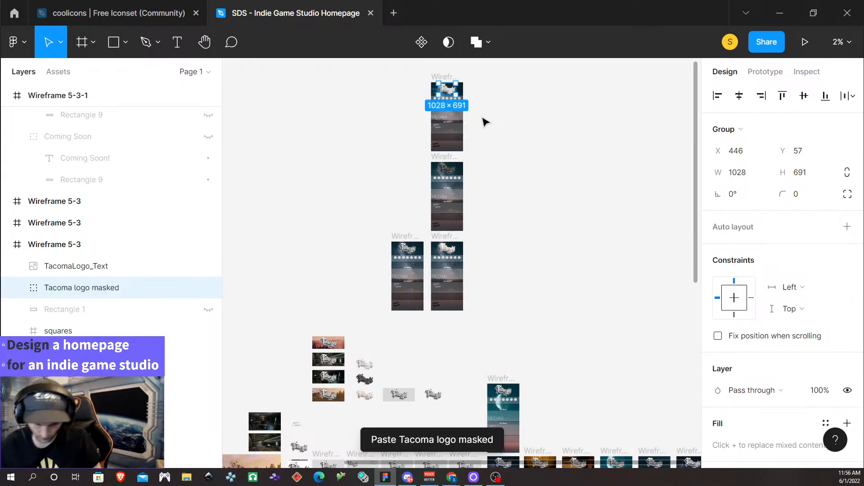
Examine the Tacoma, Gone Home and Open Road masked logos against the moon background in the three stacked Wireframe 5-3 copies.
scroll(455, 141, "up", 10)
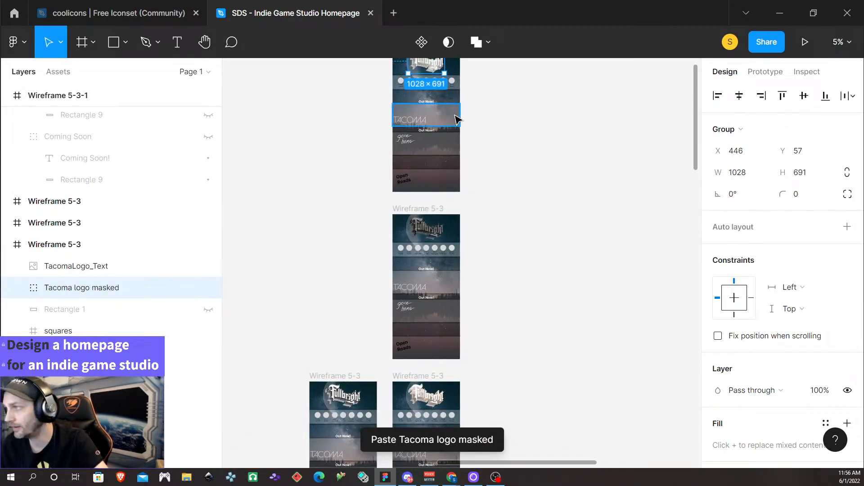
scroll(379, 176, "left", 5)
scroll(428, 175, "right", 4)
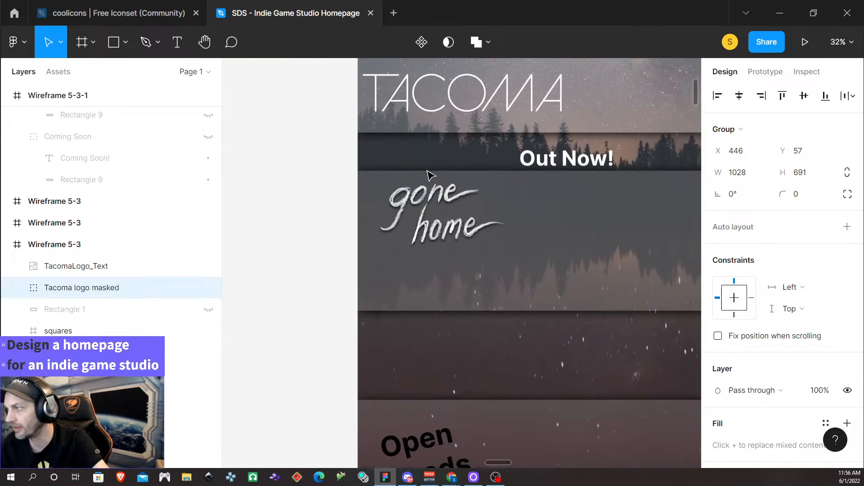
scroll(418, 173, "up", 10)
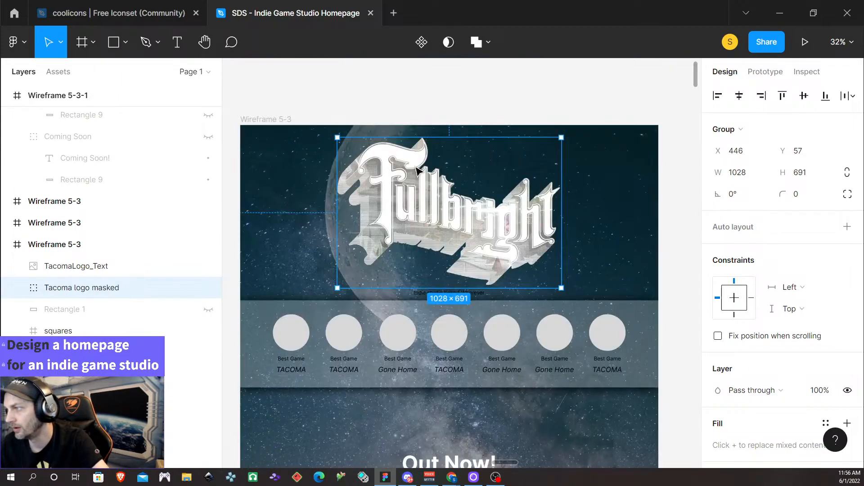
left_click(517, 103)
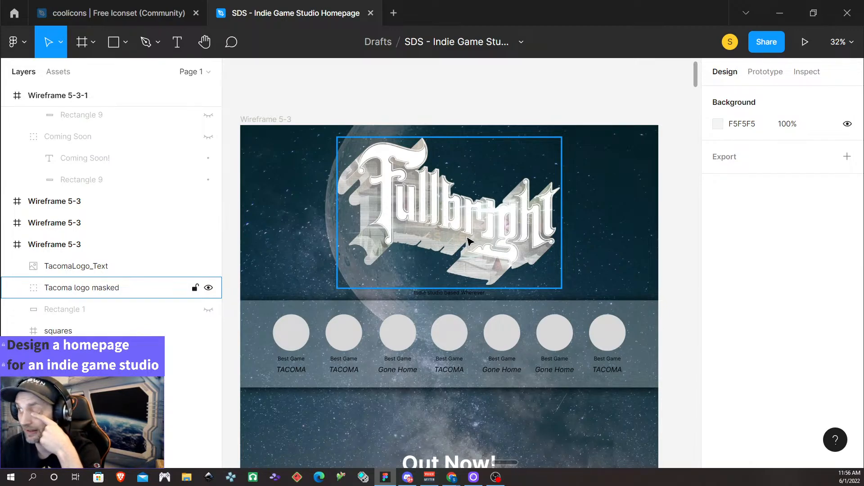
scroll(437, 249, "down", 2)
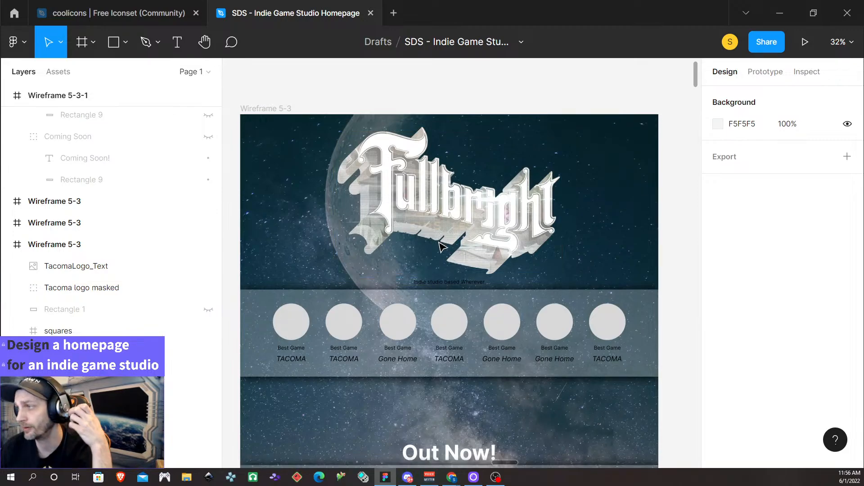
scroll(438, 245, "down", 10)
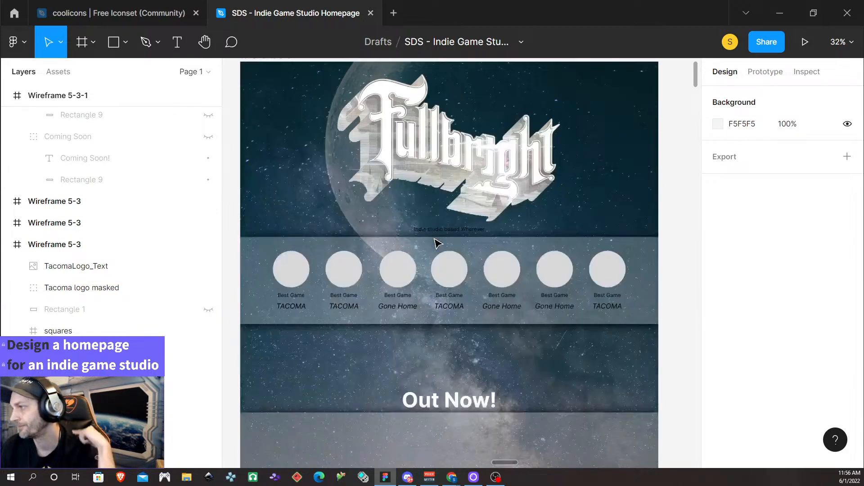
scroll(439, 245, "down", 8)
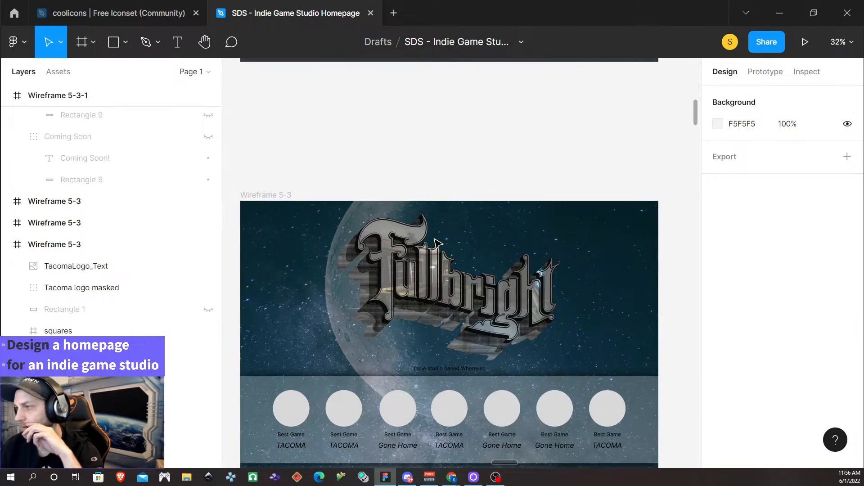
scroll(436, 243, "down", 2)
scroll(436, 245, "down", 5)
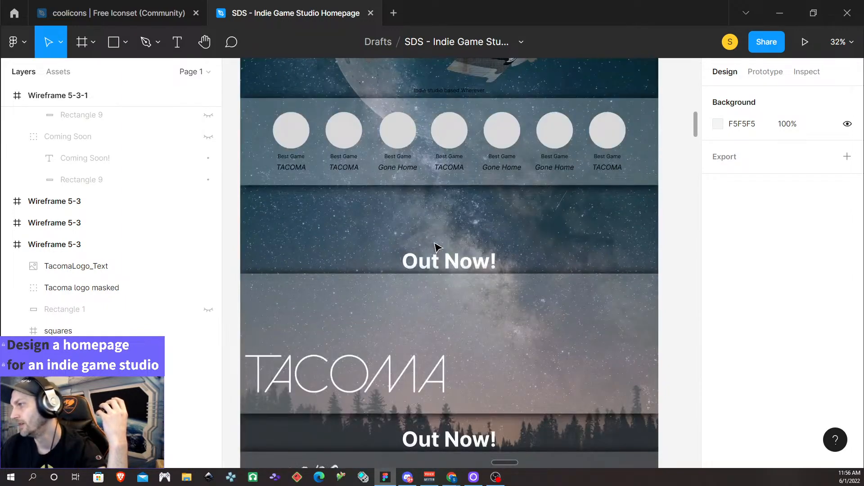
scroll(436, 247, "up", 3)
scroll(432, 241, "up", 2)
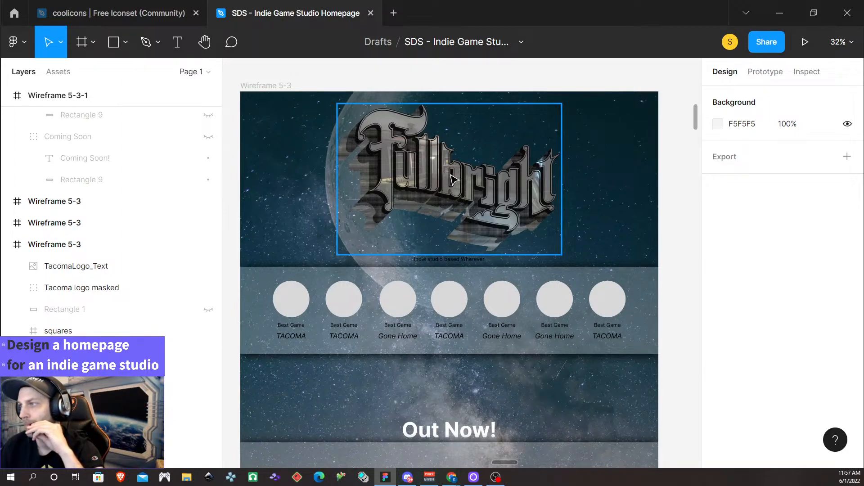
scroll(453, 179, "down", 1)
scroll(453, 179, "down", 2)
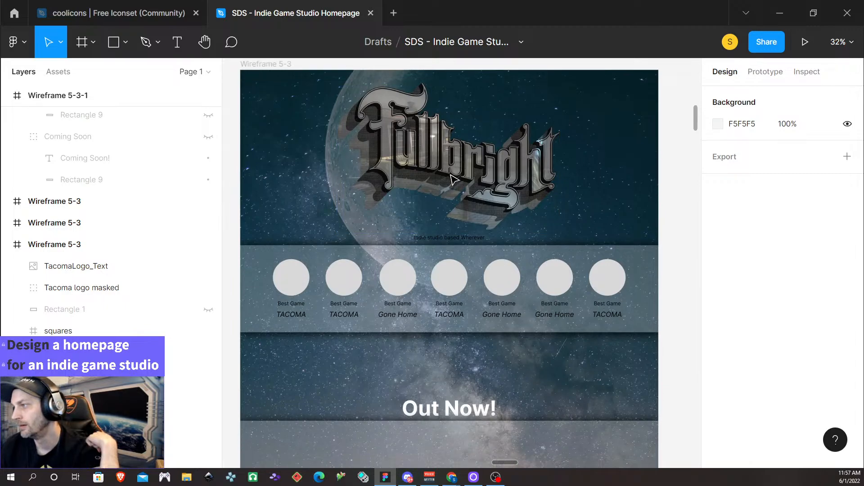
scroll(453, 180, "down", 20)
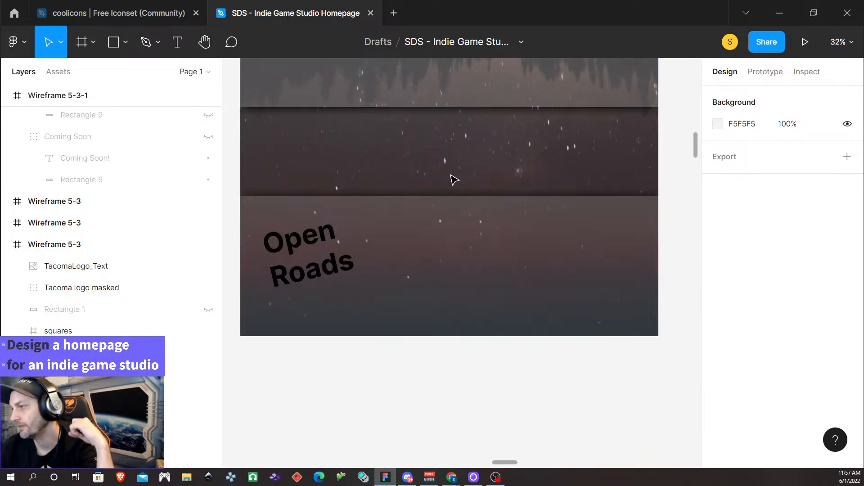
scroll(453, 179, "down", 2)
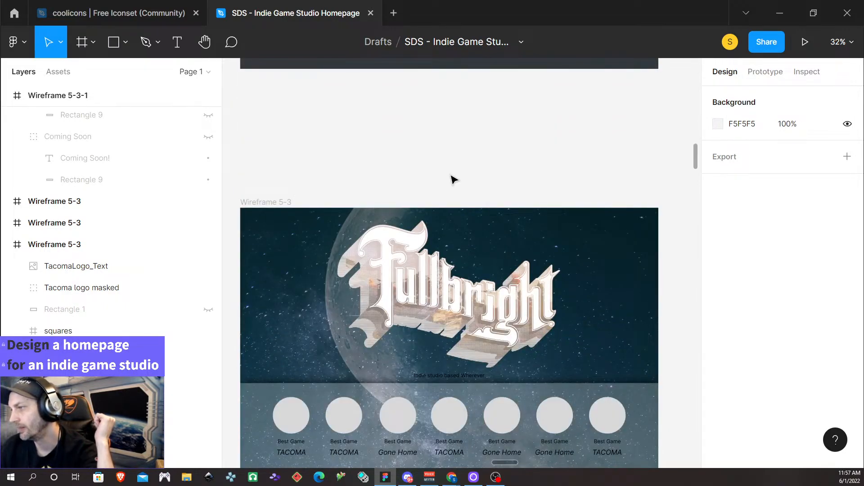
scroll(452, 179, "down", 2)
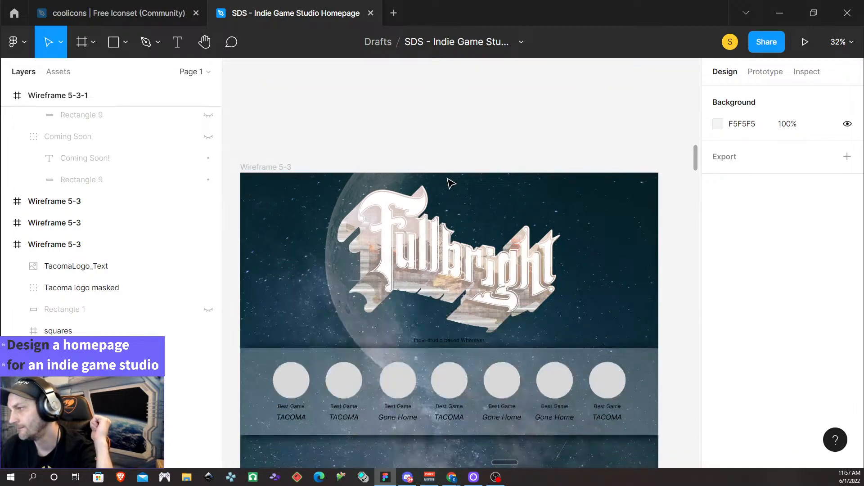
scroll(452, 183, "down", 3)
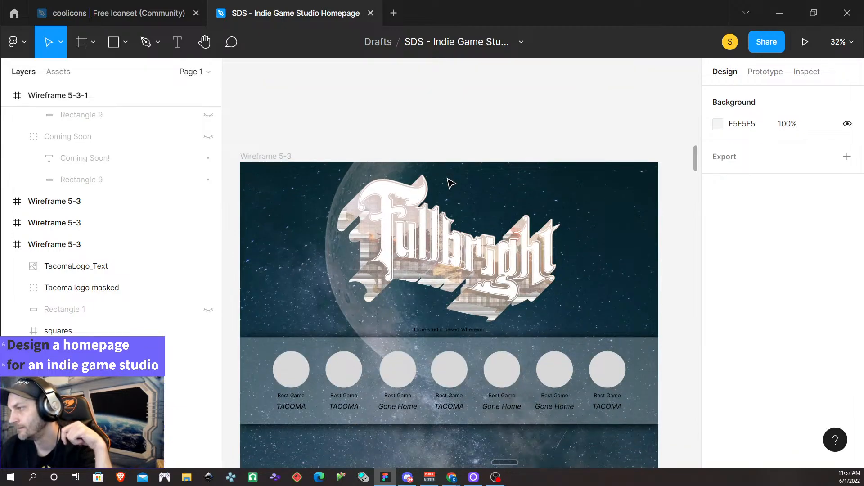
scroll(450, 182, "down", 3)
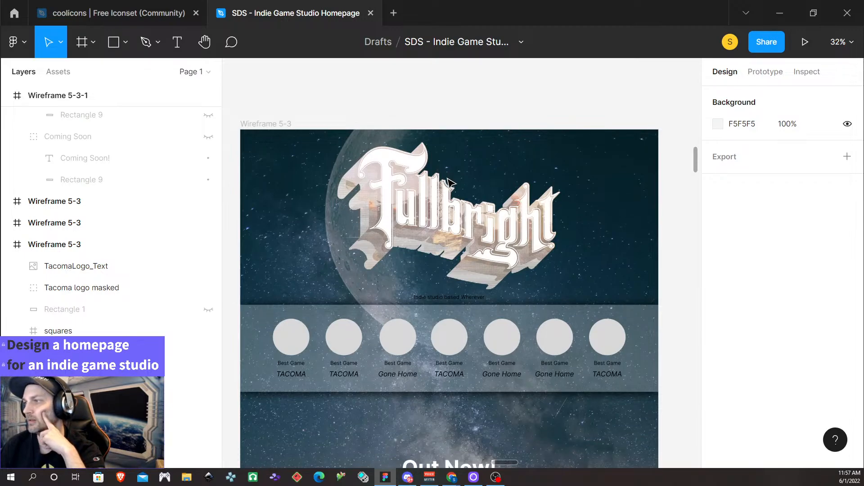
scroll(450, 182, "down", 2)
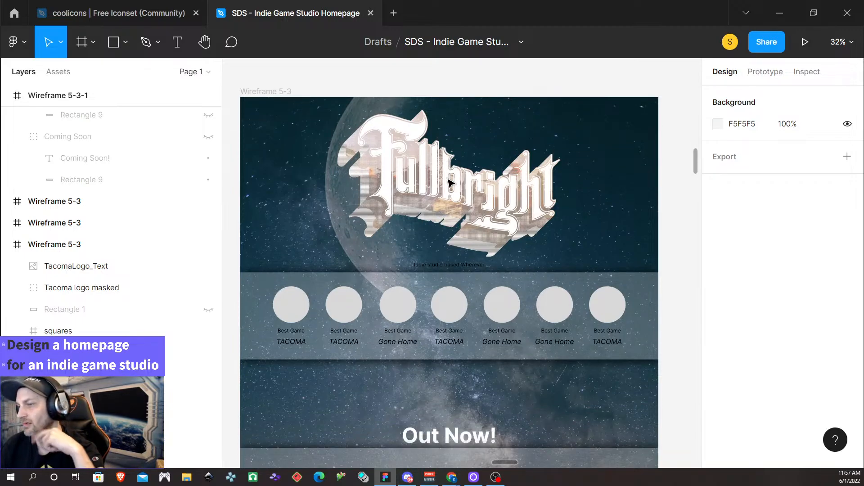
Compare the original Fullbright logo with the neighbouring Open Road masked version, and inspect the original's line shading over the moon up close.
scroll(450, 182, "right", 15)
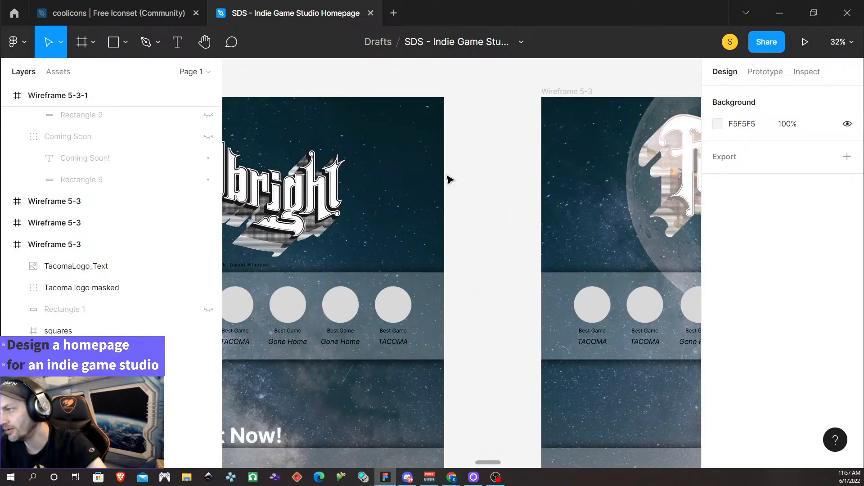
scroll(450, 180, "left", 13)
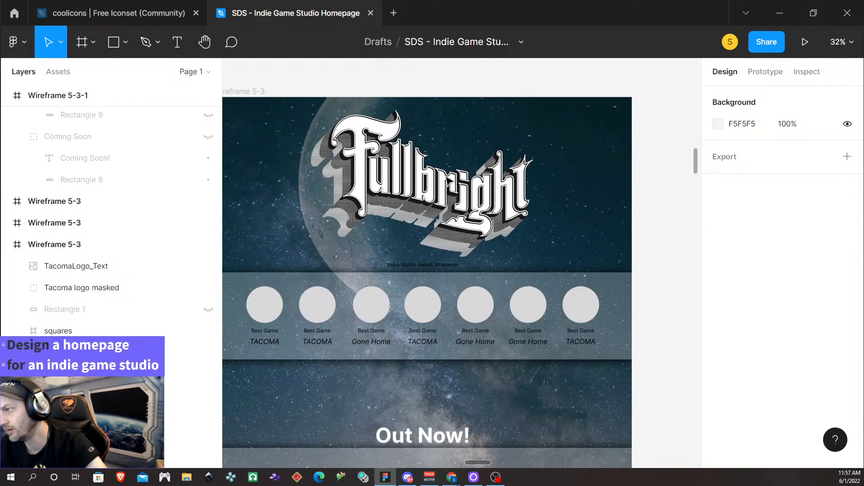
scroll(449, 181, "right", 20)
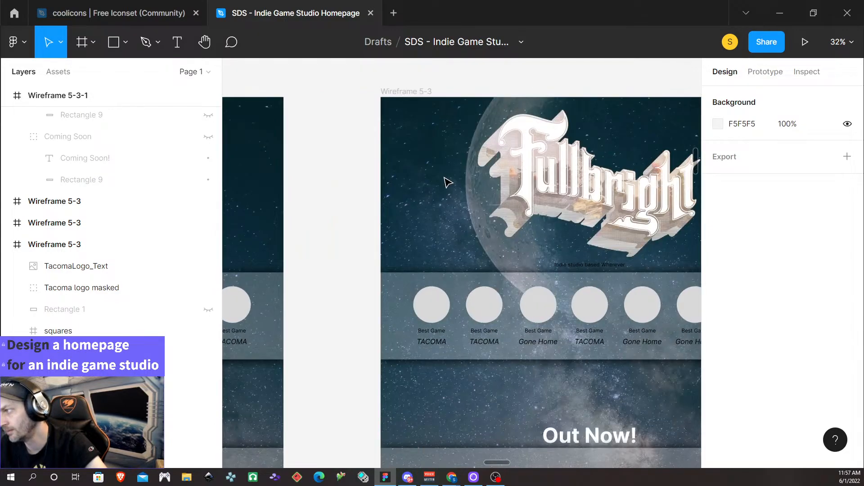
scroll(447, 182, "right", 15)
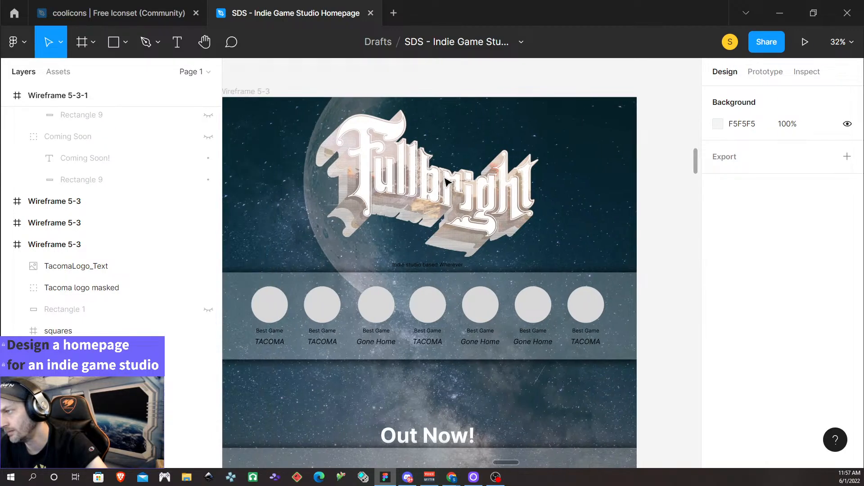
scroll(446, 181, "right", 5)
scroll(447, 181, "left", 4)
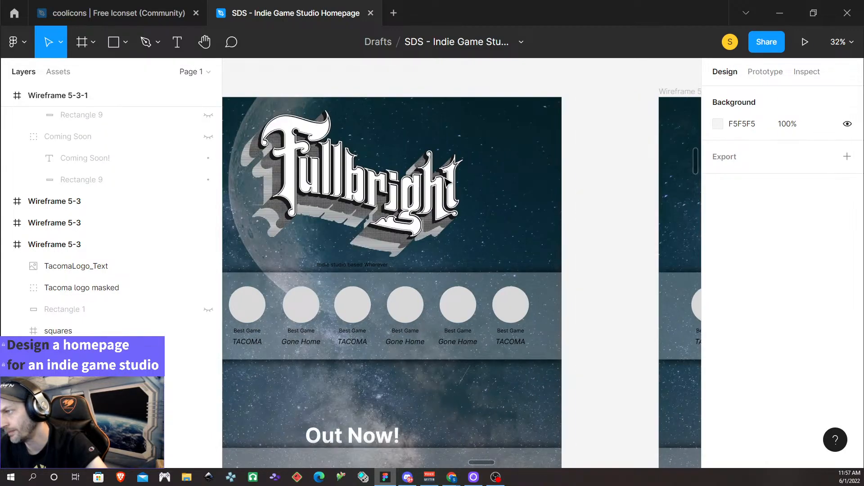
scroll(462, 263, "left", 4)
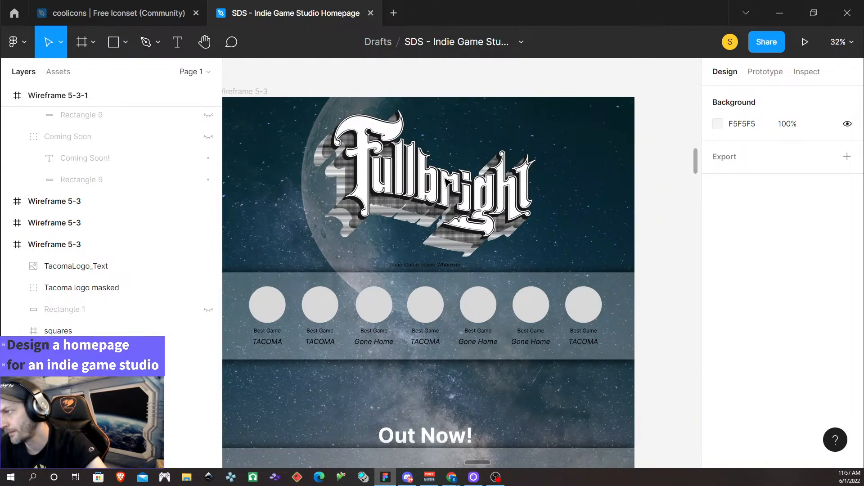
scroll(447, 182, "left", 2)
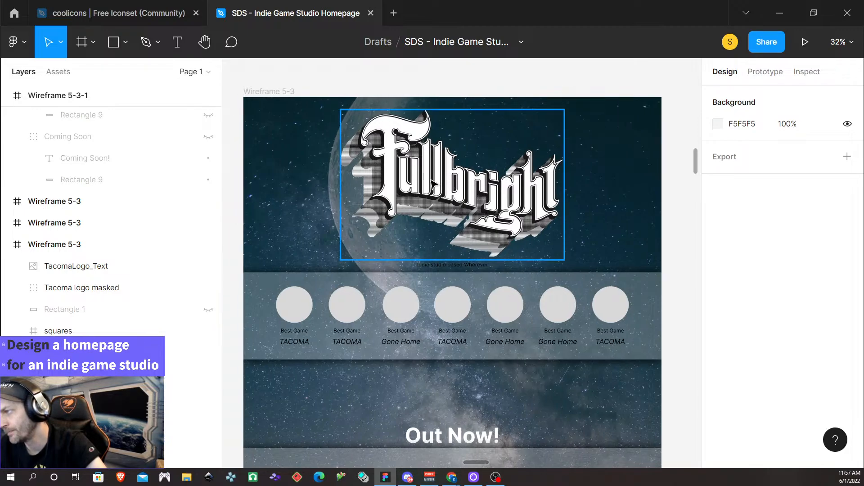
scroll(432, 184, "right", 3)
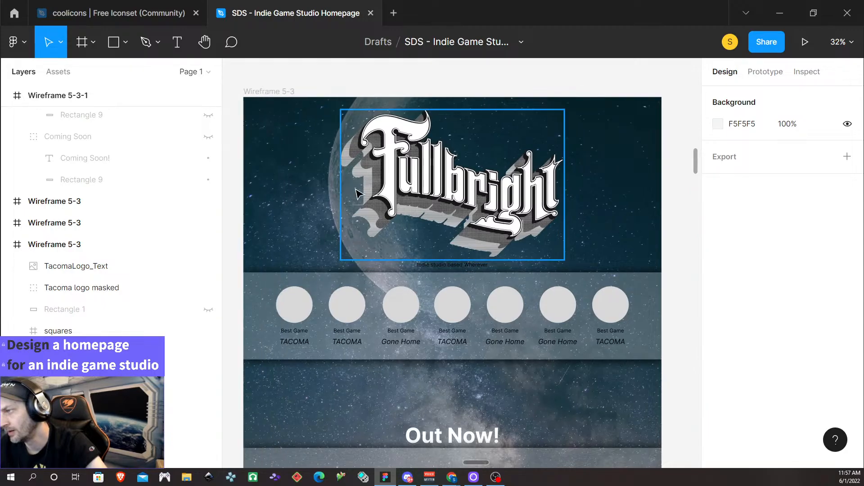
scroll(353, 189, "up", 10)
scroll(383, 190, "down", 7)
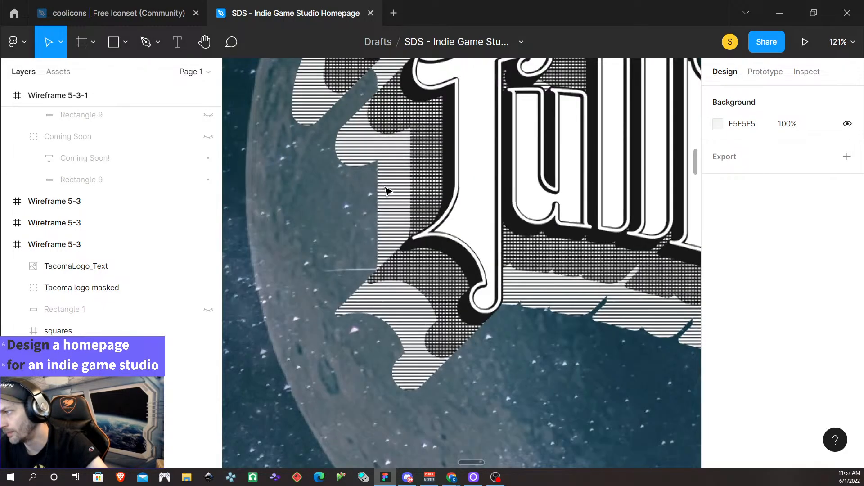
scroll(385, 190, "right", 2)
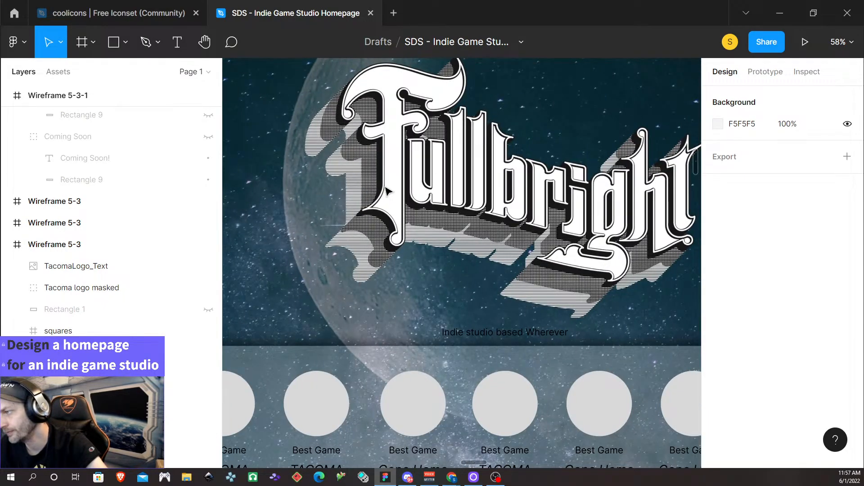
scroll(416, 191, "up", 2)
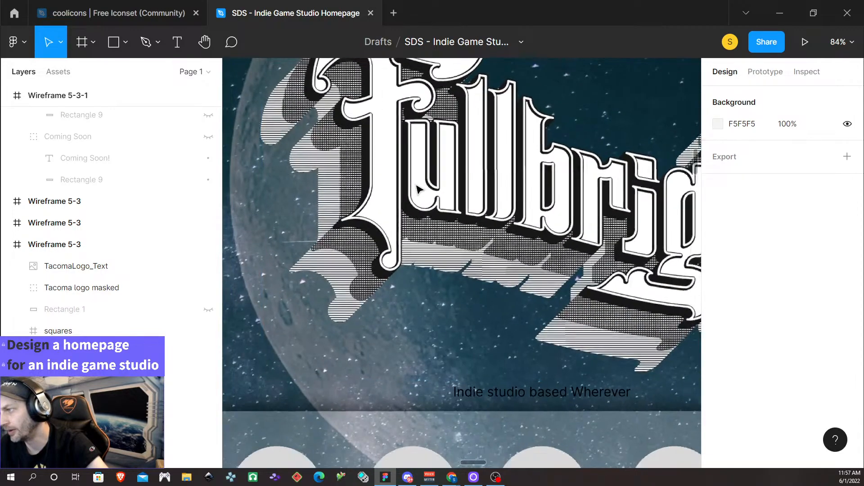
scroll(416, 191, "down", 7)
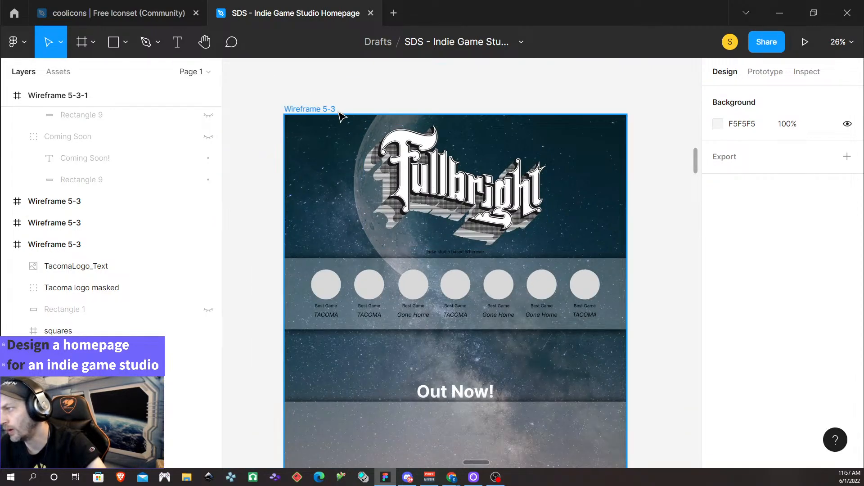
Duplicate the Wireframe 5-3 frame with the original Fullbright logo, placing the copy at X 10256 beyond the Open Road version in the same row.
scroll(334, 147, "down", 6)
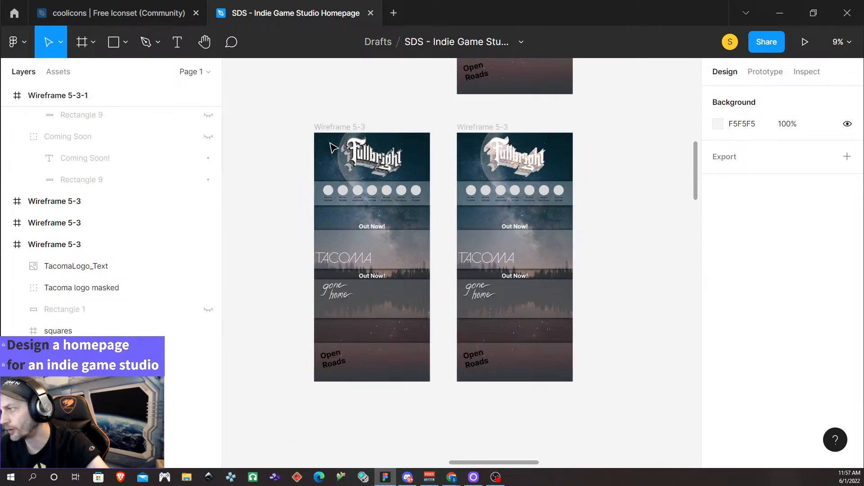
left_click(335, 129)
left_click_drag(335, 131, 614, 134)
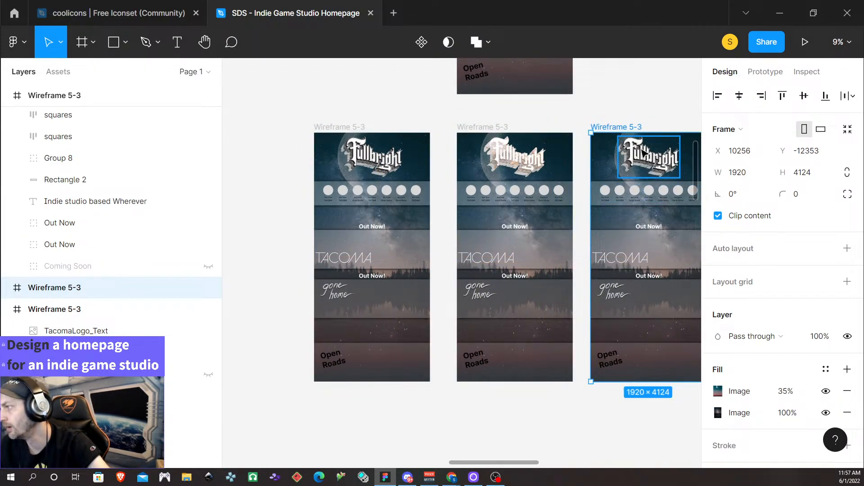
scroll(632, 192, "down", 1)
scroll(633, 202, "up", 4)
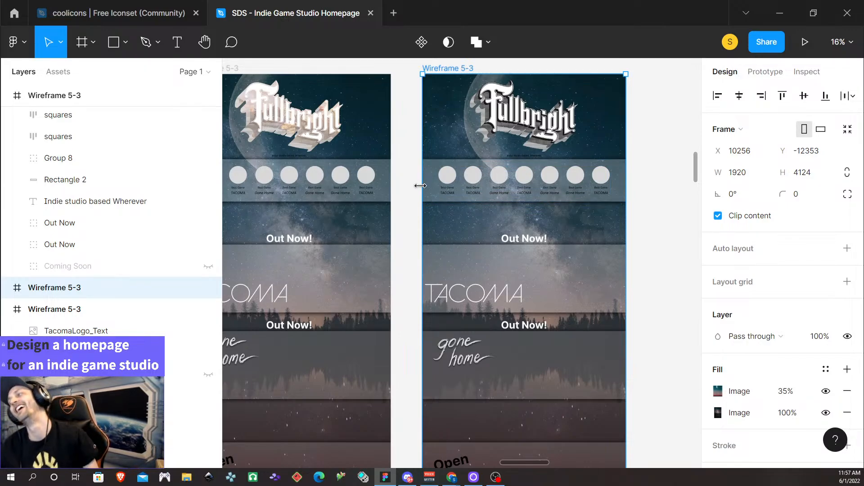
Select the Fullbright logo in the new Wireframe 5-3 copy and inspect its line shading over the moon up close.
left_click(505, 103)
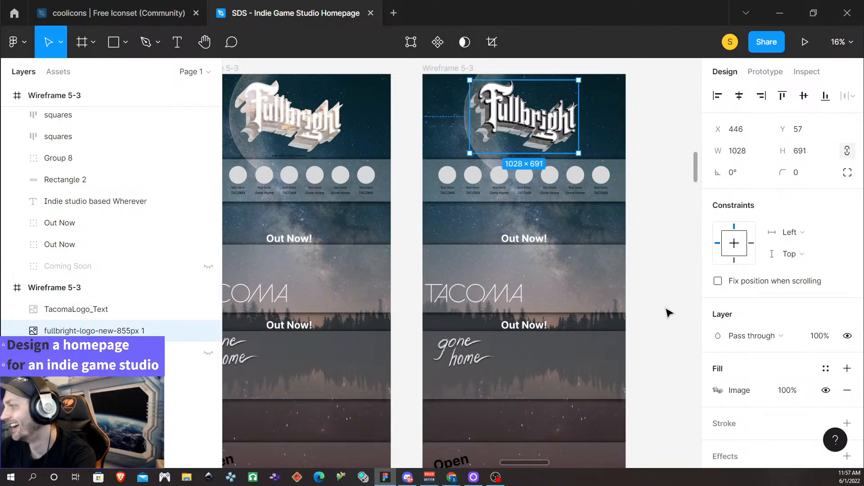
scroll(670, 313, "down", 1)
scroll(675, 324, "up", 4)
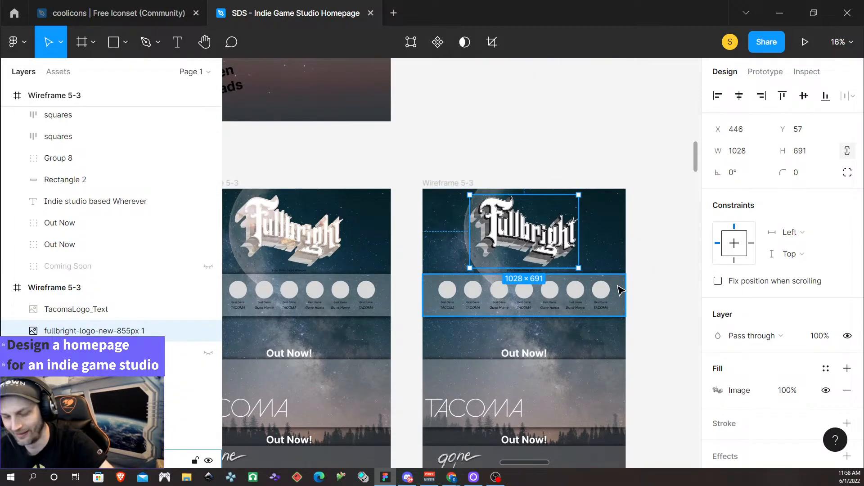
scroll(619, 290, "up", 5)
scroll(598, 277, "left", 1)
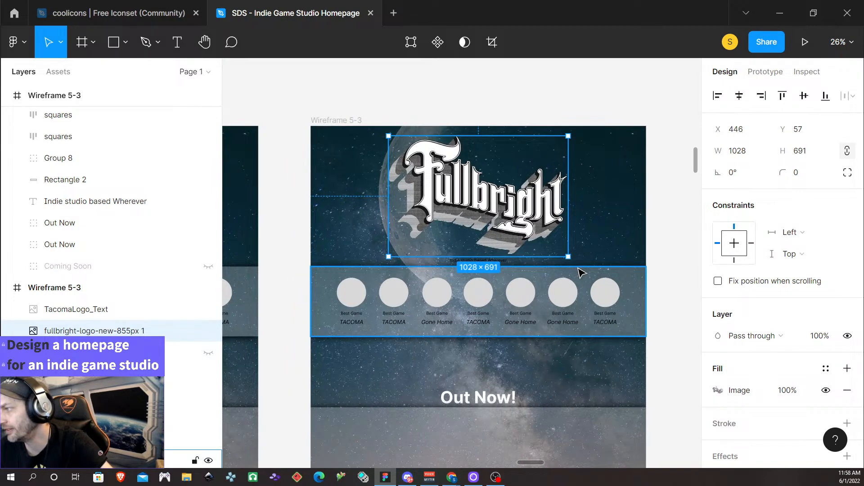
scroll(580, 273, "left", 2)
scroll(580, 274, "right", 1)
scroll(546, 257, "up", 8)
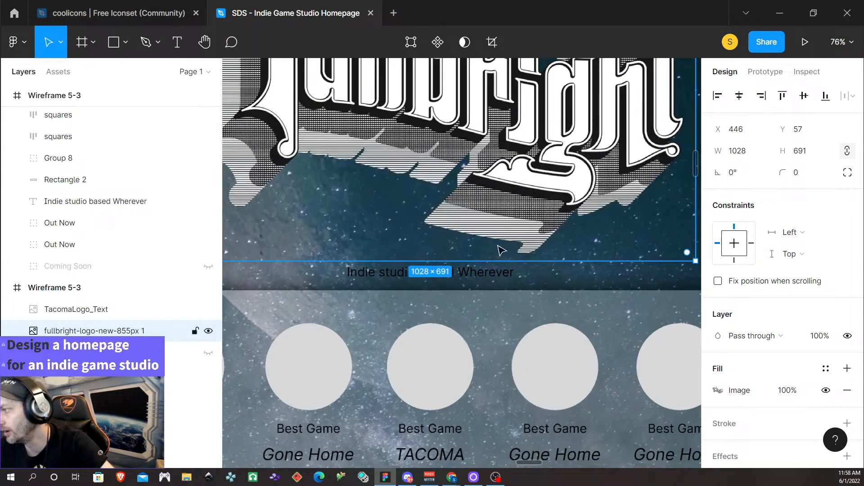
scroll(450, 232, "up", 5)
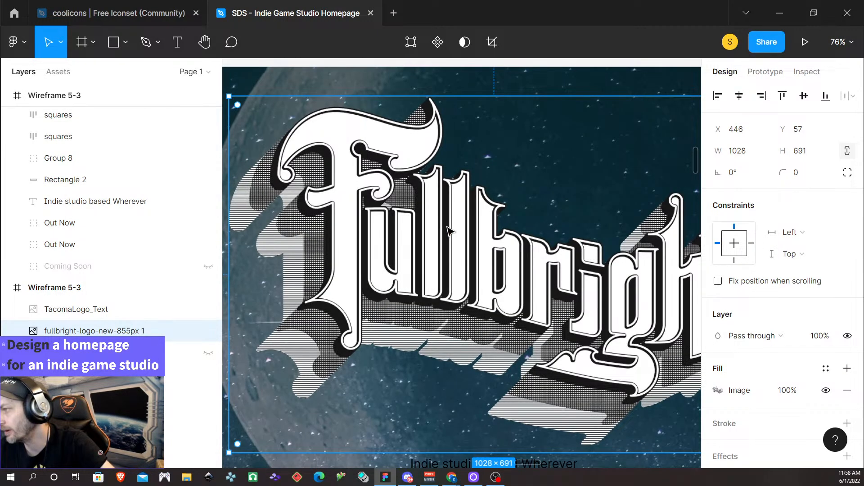
scroll(449, 233, "down", 3)
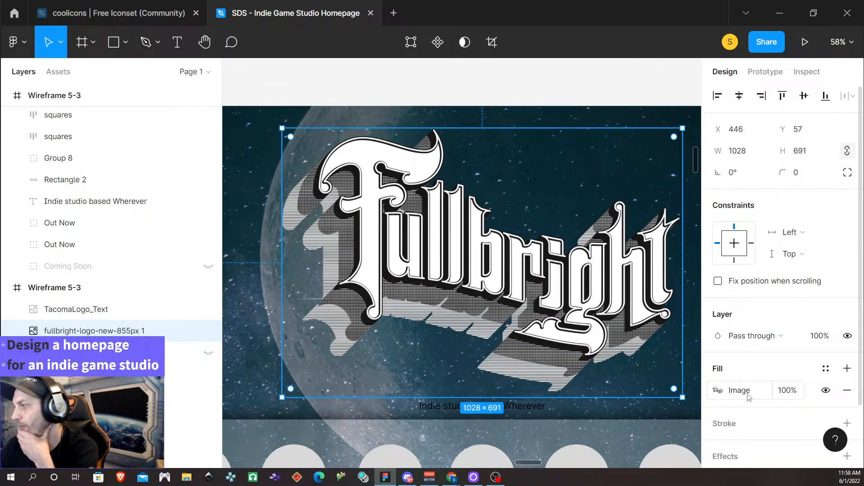
Try the Multiply, Darken and Color burn blend modes on the copy's Fullbright logo.
left_click(764, 338)
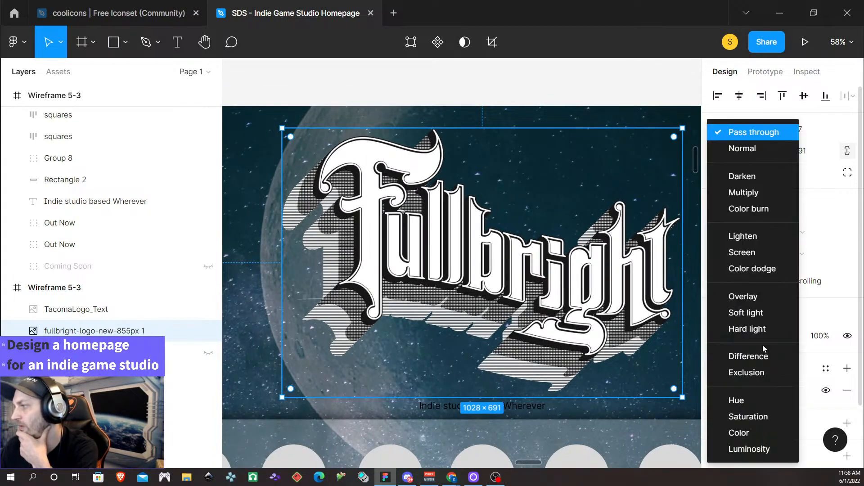
left_click(759, 193)
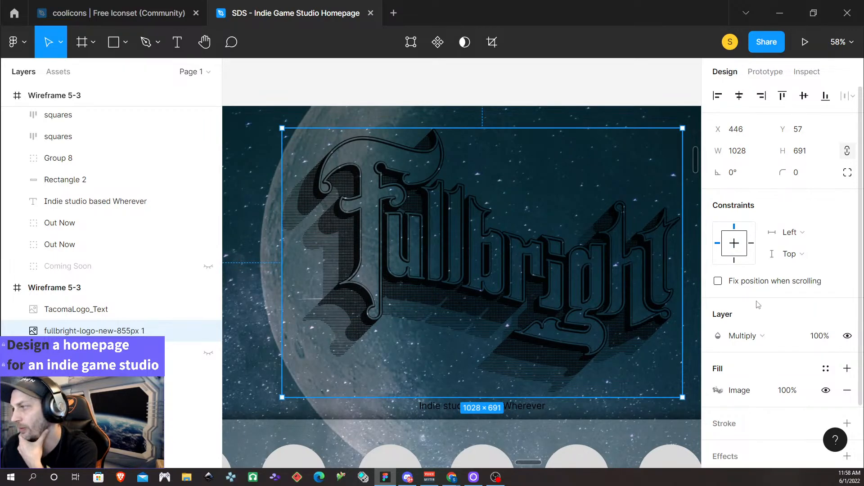
left_click(753, 338)
left_click(754, 178)
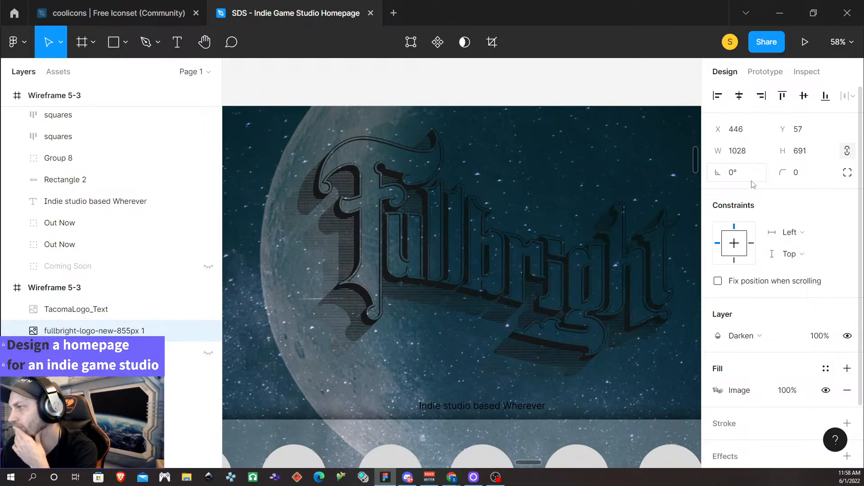
left_click(722, 337)
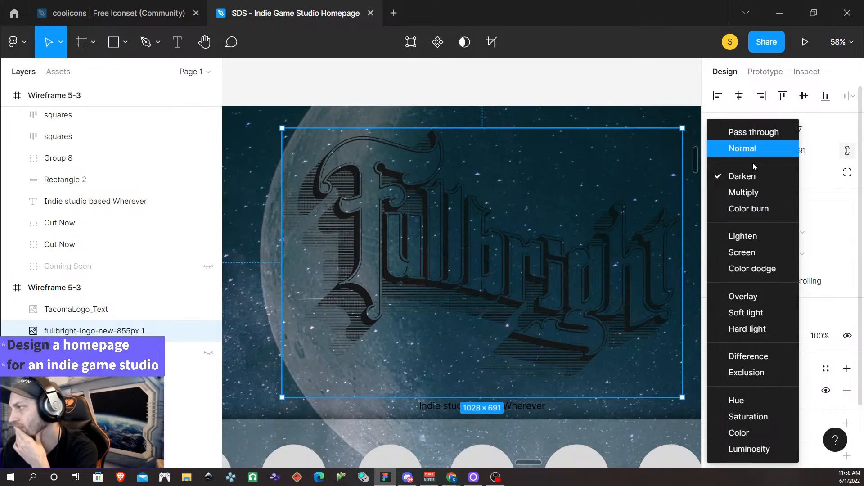
left_click(753, 209)
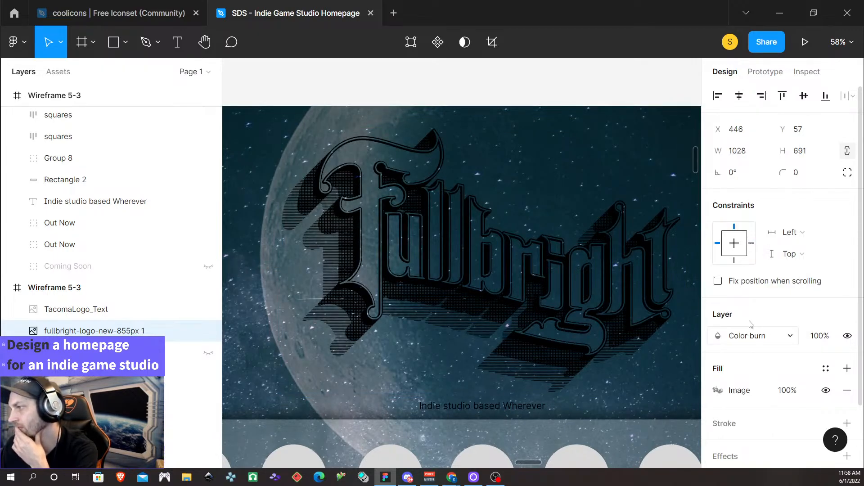
Set the blend mode of the copy's Fullbright logo to Lighten and deselect it.
left_click(755, 334)
left_click(754, 236)
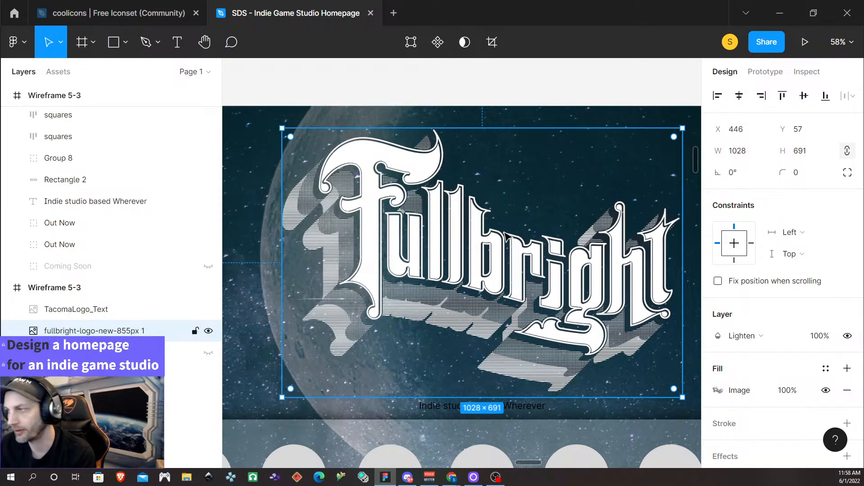
scroll(508, 232, "down", 3)
left_click(529, 129)
Move the Wireframe 5-3 copy with the Lighten logo to X 3750, flush against the left edge of the original-logo frame.
scroll(507, 284, "down", 4)
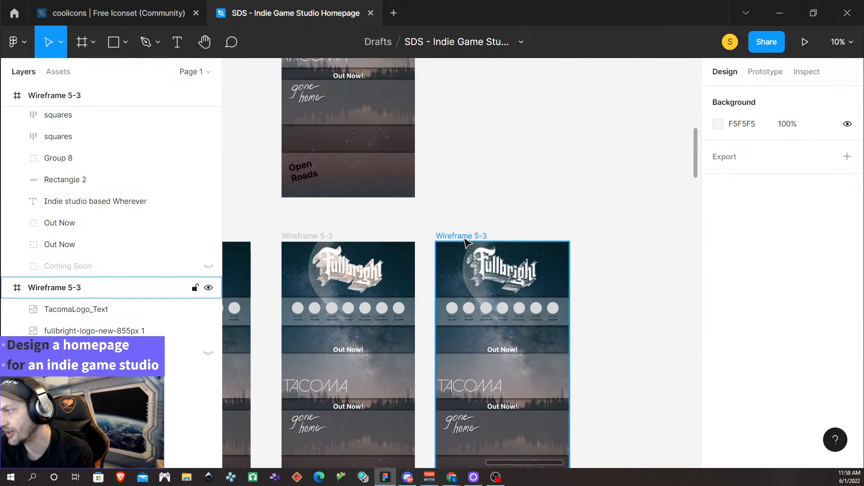
left_click_drag(466, 243, 320, 244)
scroll(356, 310, "up", 2)
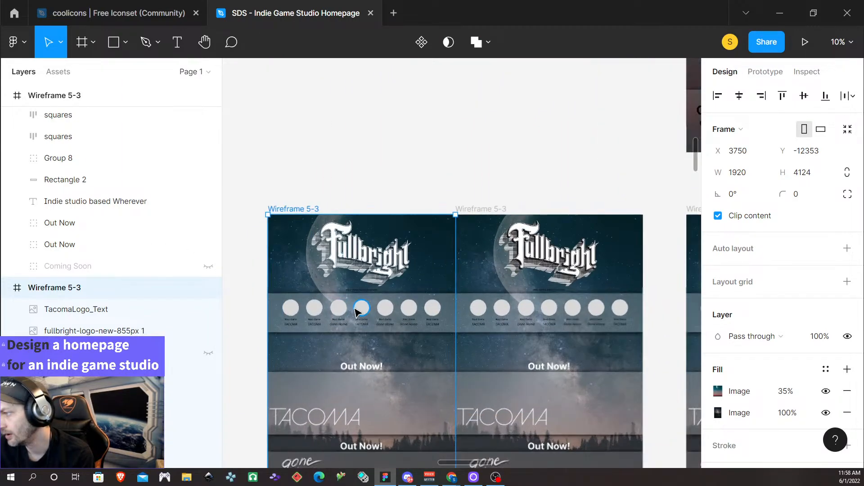
Compare the Lighten-blended Fullbright logo with the original logo in the adjoining Wireframe 5-3 frame.
scroll(362, 306, "up", 5)
scroll(374, 252, "up", 2)
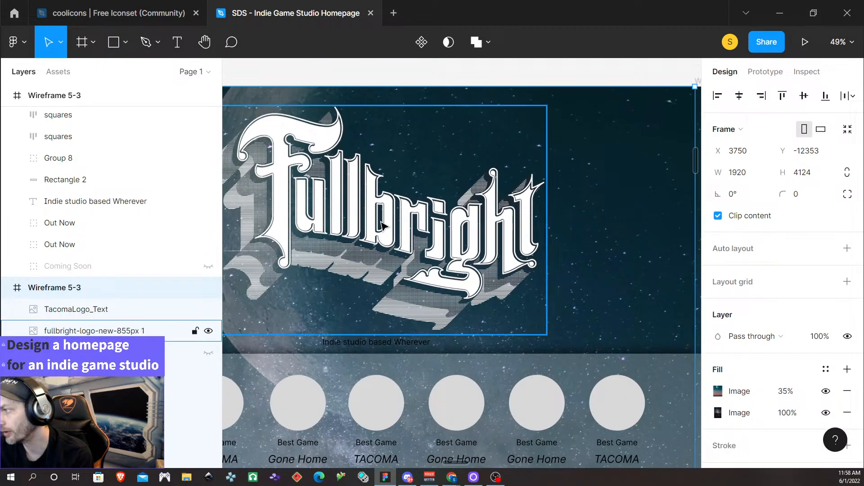
scroll(378, 224, "left", 2)
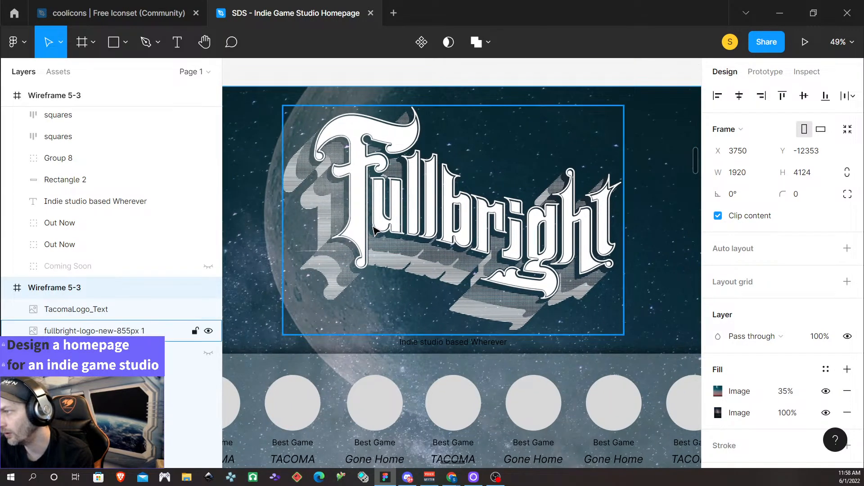
scroll(376, 223, "right", 3)
scroll(378, 225, "right", 6)
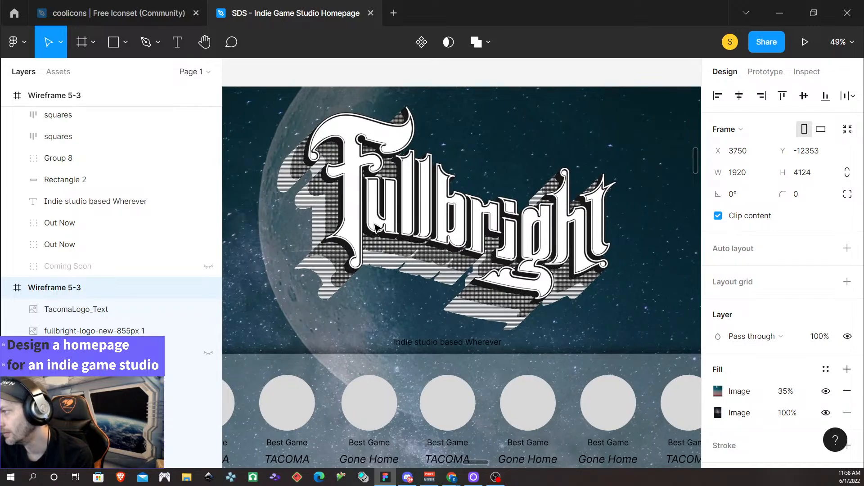
scroll(377, 226, "down", 3)
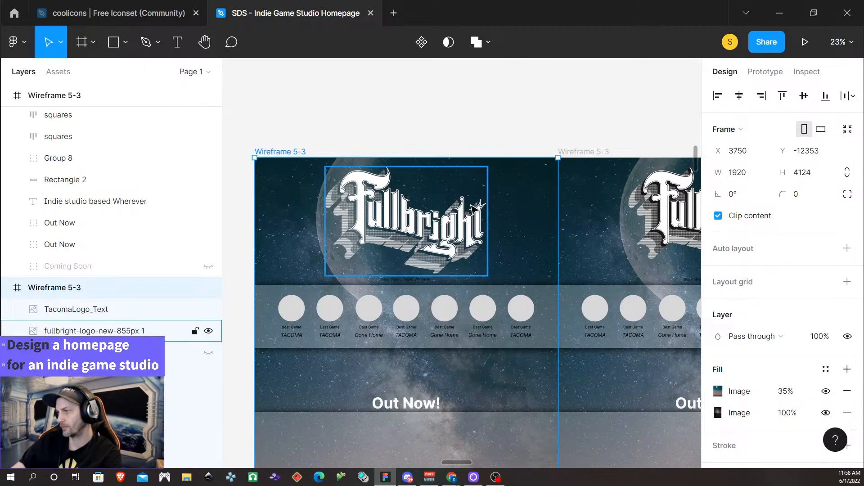
scroll(552, 218, "down", 1)
scroll(551, 217, "down", 1)
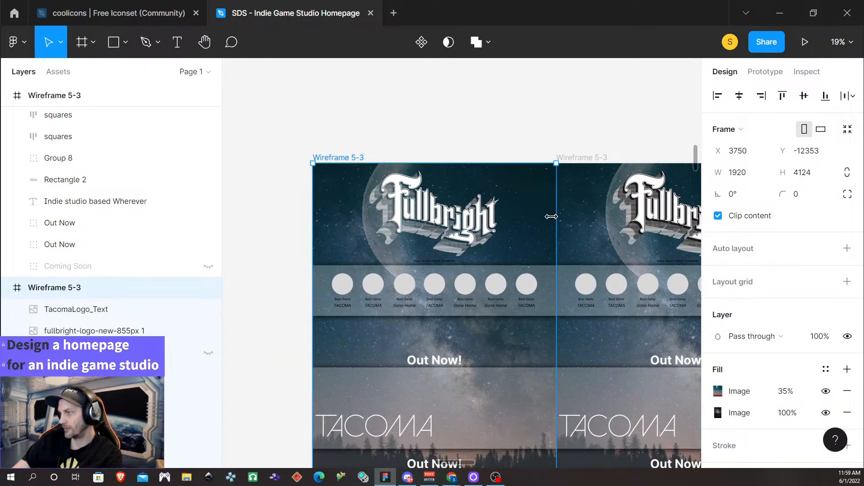
scroll(552, 221, "right", 5)
scroll(552, 223, "right", 2)
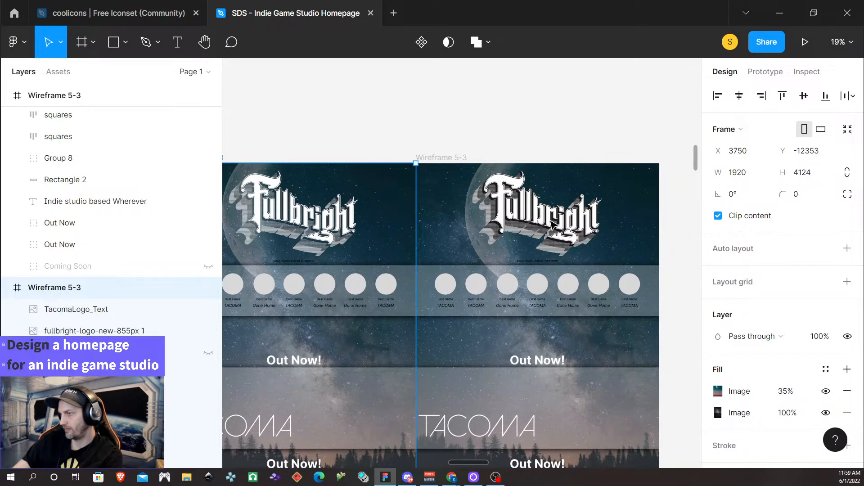
Inspect the dark outlines and line shading of the original and Lighten logos up close against the moon and stars.
scroll(537, 228, "up", 4)
scroll(536, 228, "up", 2)
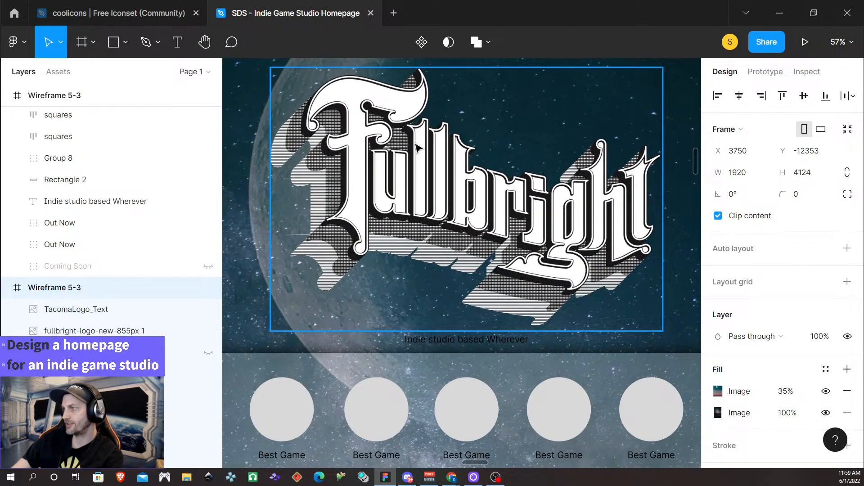
scroll(416, 149, "down", 2)
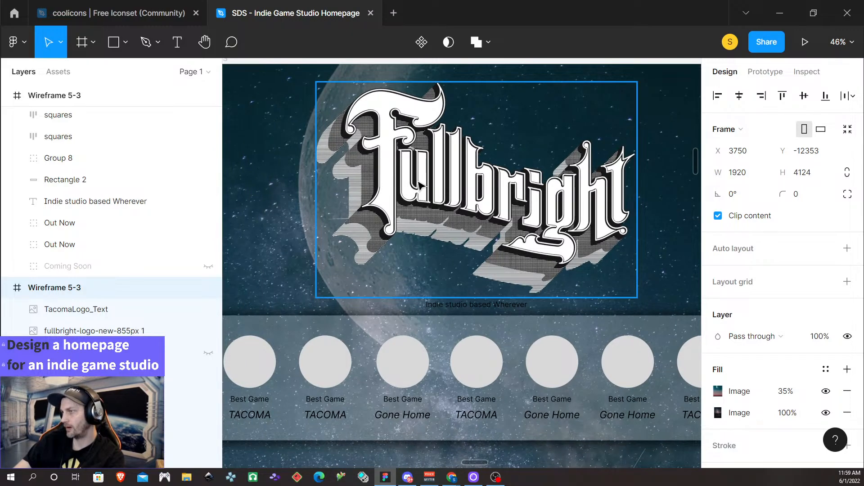
scroll(428, 184, "right", 5)
scroll(593, 195, "left", 5)
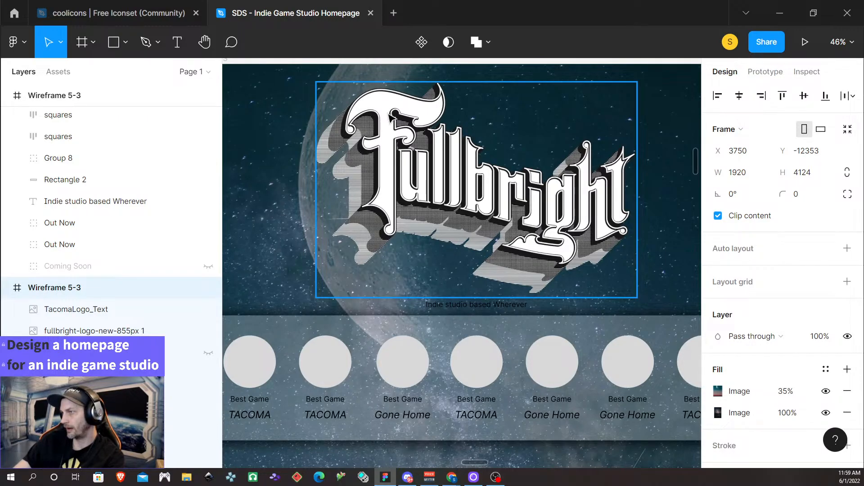
scroll(408, 241, "up", 5)
scroll(408, 242, "down", 2)
scroll(410, 240, "left", 5)
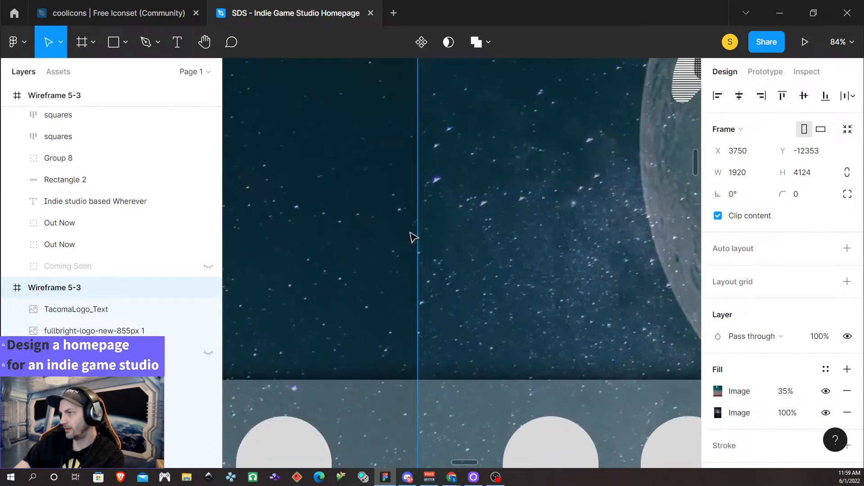
scroll(413, 228, "right", 5)
scroll(374, 238, "up", 5)
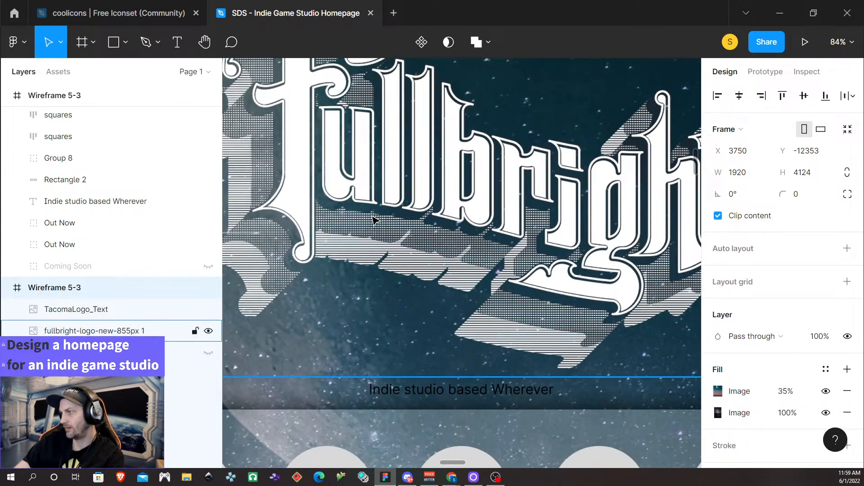
scroll(385, 257, "down", 1)
scroll(388, 259, "down", 3)
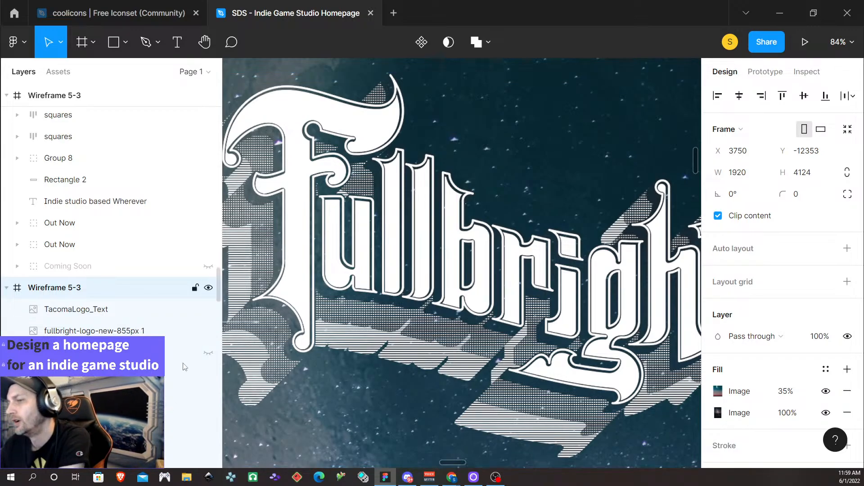
Check the Lighten logo's layer settings and its look over the moon, and view both adjoining Wireframe 5-3 frames in full.
left_click(116, 332)
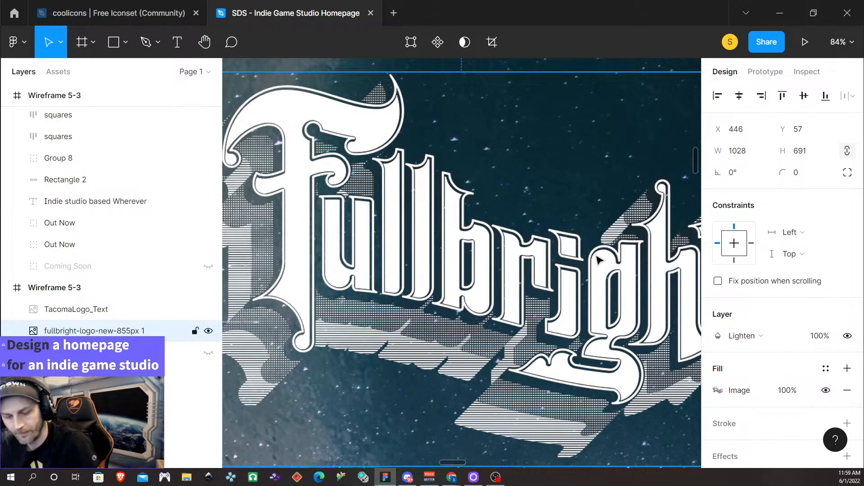
scroll(597, 261, "down", 3)
scroll(597, 269, "right", 3)
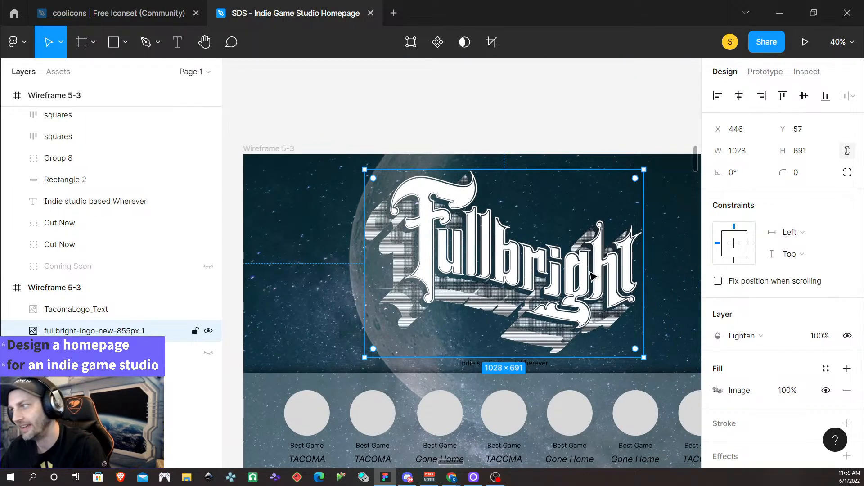
scroll(593, 275, "right", 1)
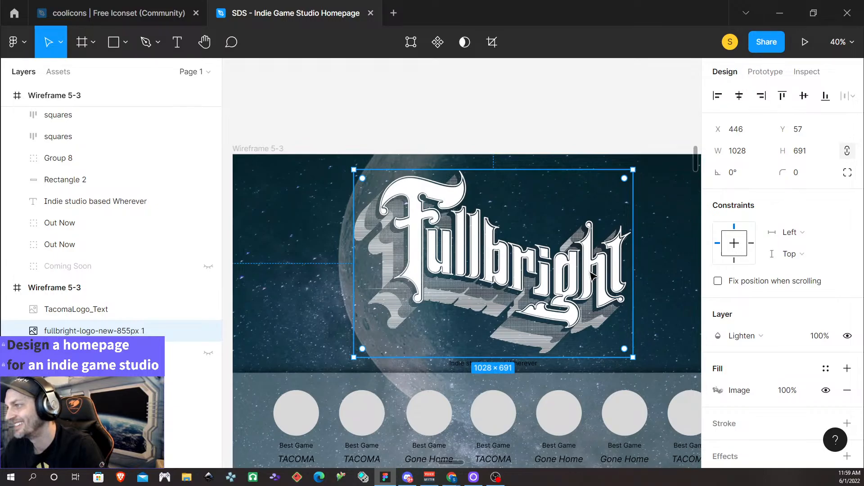
scroll(593, 275, "right", 4)
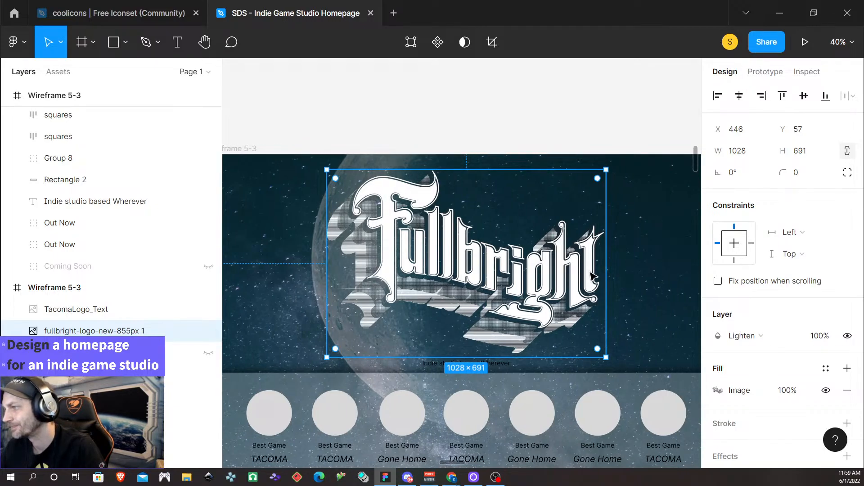
left_click(455, 136)
scroll(455, 135, "down", 4)
scroll(500, 256, "down", 2, "ctrl")
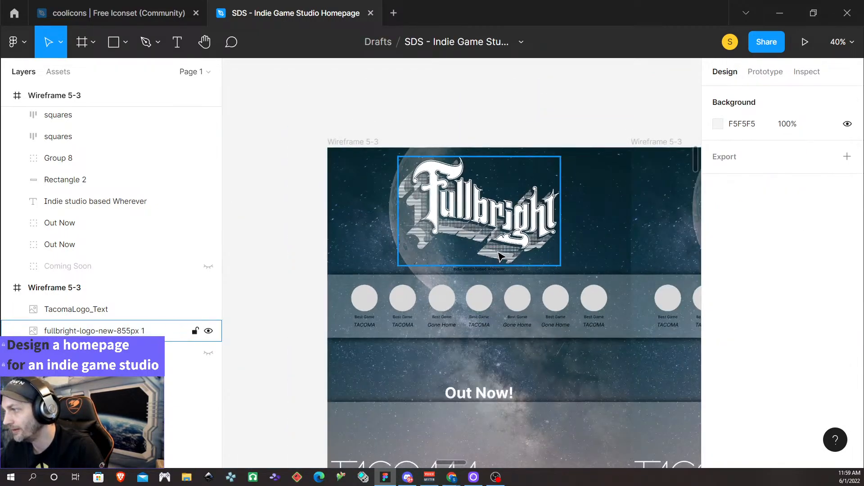
scroll(500, 257, "down", 5, "ctrl")
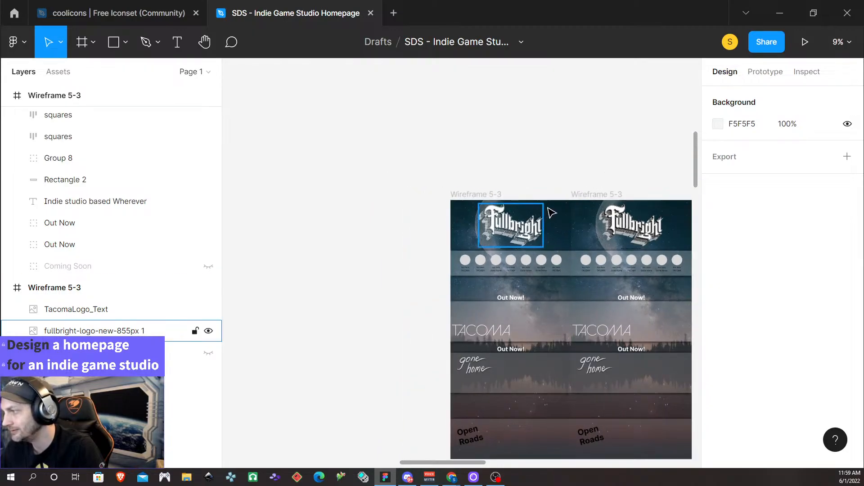
Move the Lighten-logo Wireframe 5-3 copy to X 3213, apart from the adjoining original-logo frame.
left_click_drag(487, 195, 453, 195)
scroll(541, 215, "down", 4, "ctrl")
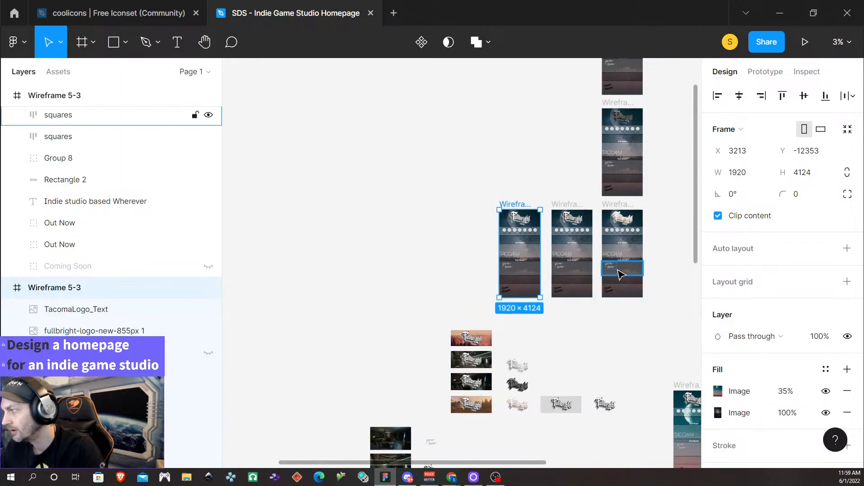
Move the other four Wireframe 5-3 copies together beside the crescent-moon wireframe, above the row of color variants.
scroll(610, 311, "down", 2, "ctrl")
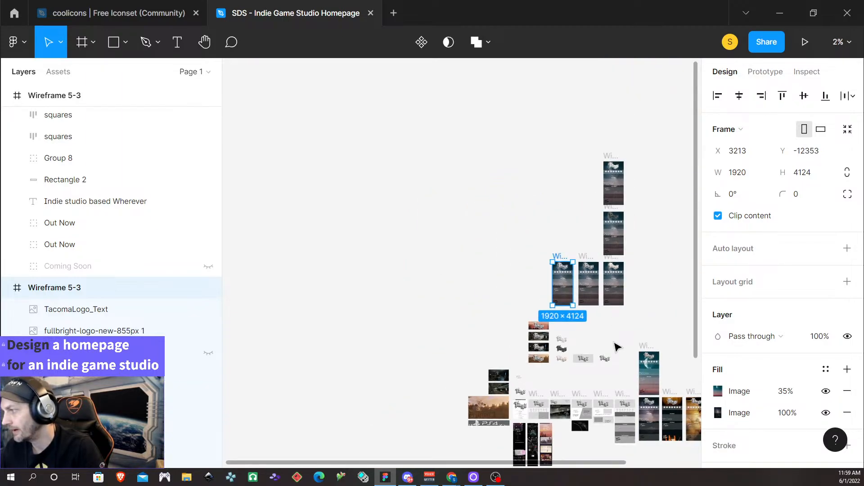
scroll(612, 345, "right", 5)
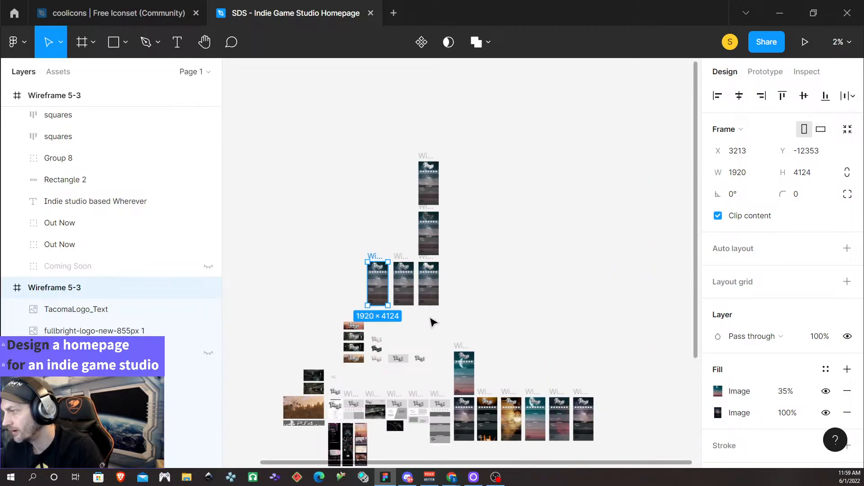
scroll(431, 322, "down", 3)
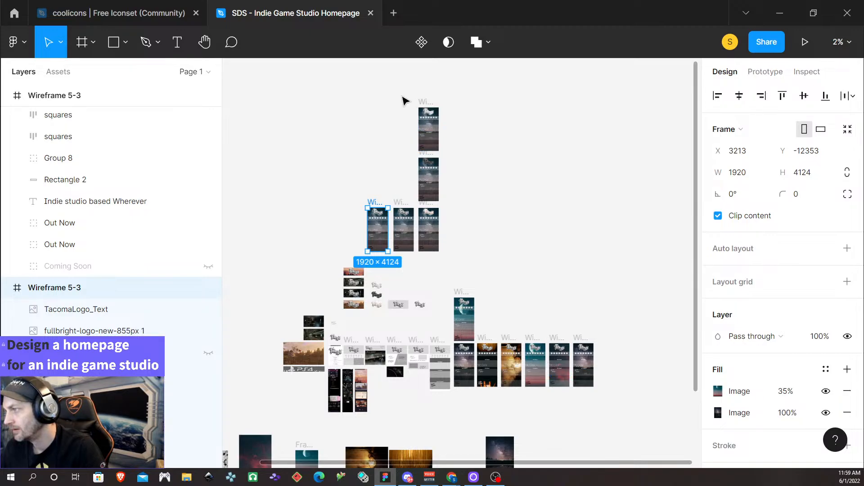
left_click_drag(394, 97, 479, 263)
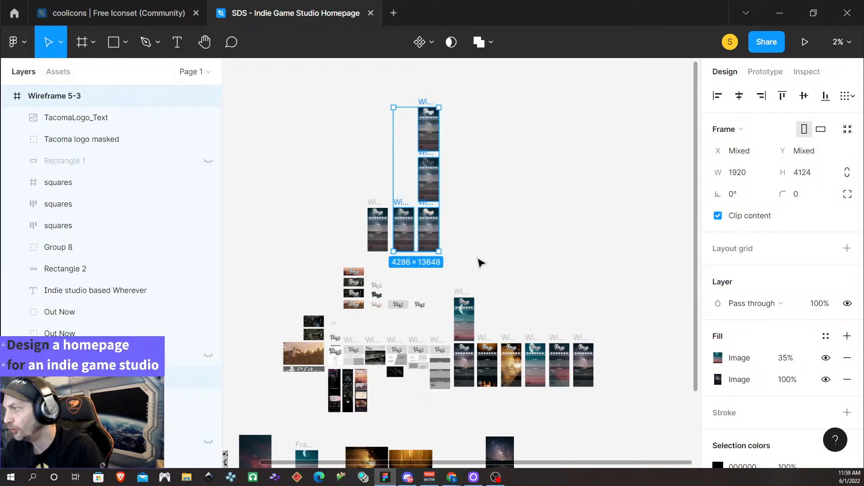
left_click_drag(426, 103, 510, 193)
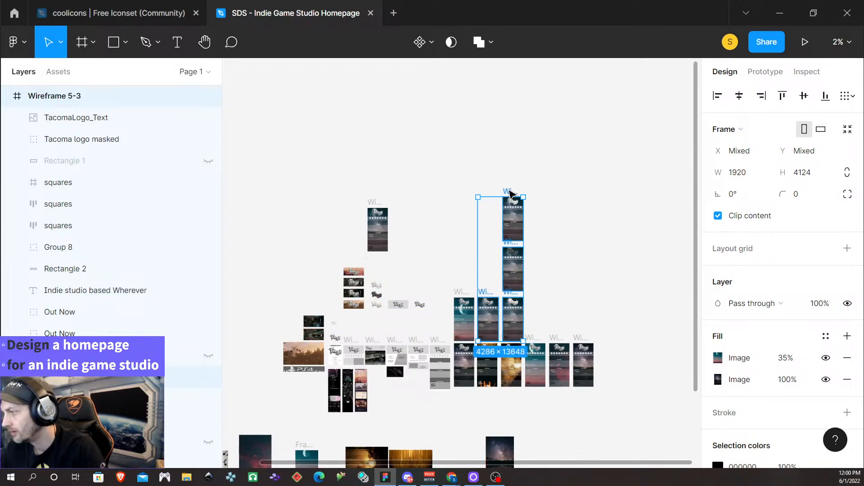
left_click(576, 208)
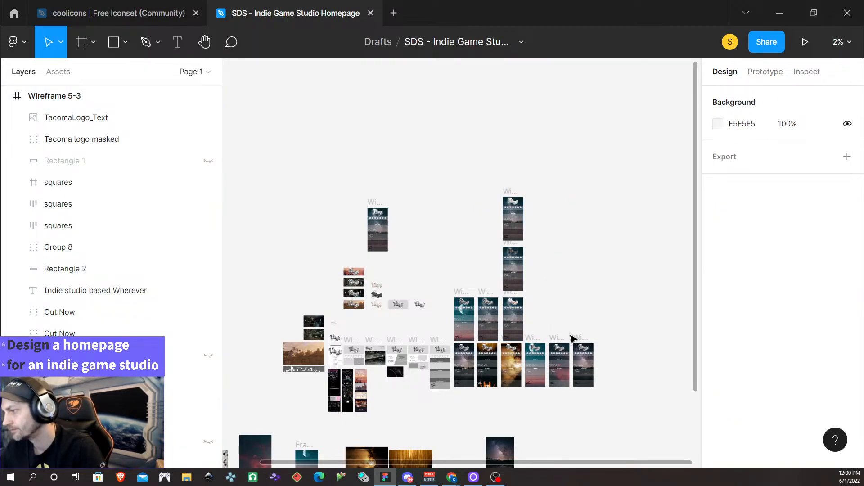
Move the remaining Wireframe 5-3 copy to X 32461, Y 480, well clear of the end of the wireframe row.
left_click_drag(375, 206, 542, 221)
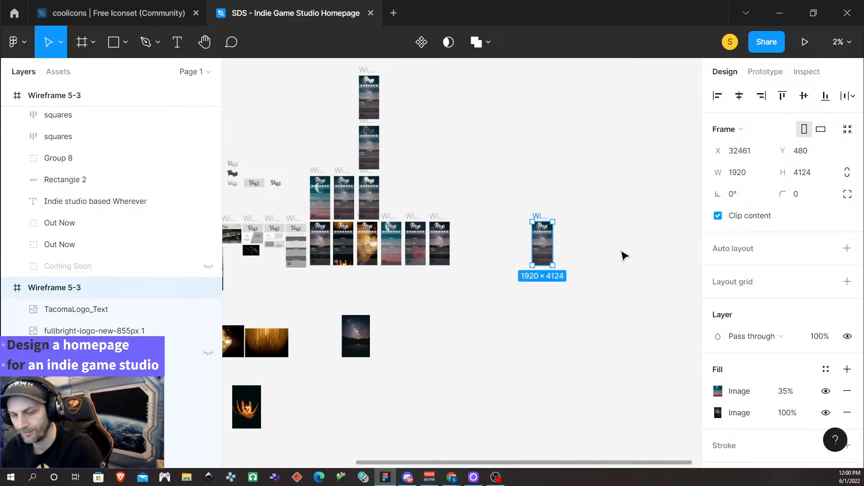
scroll(623, 256, "up", 10)
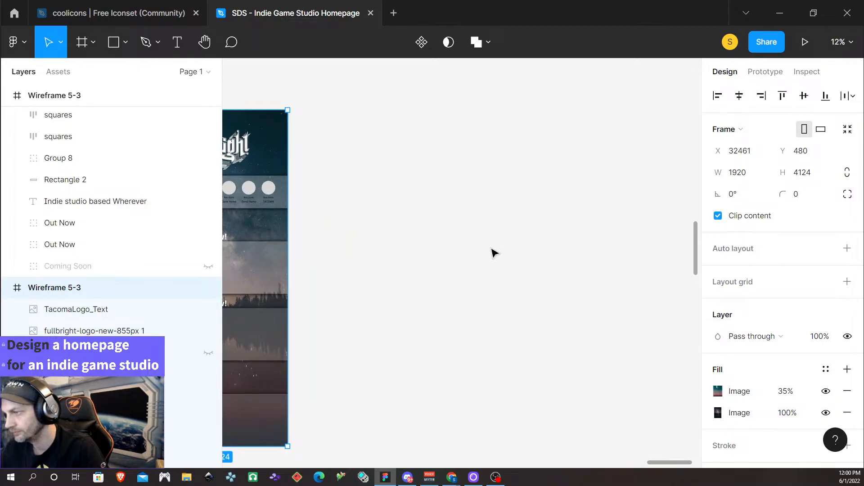
scroll(495, 253, "left", 5)
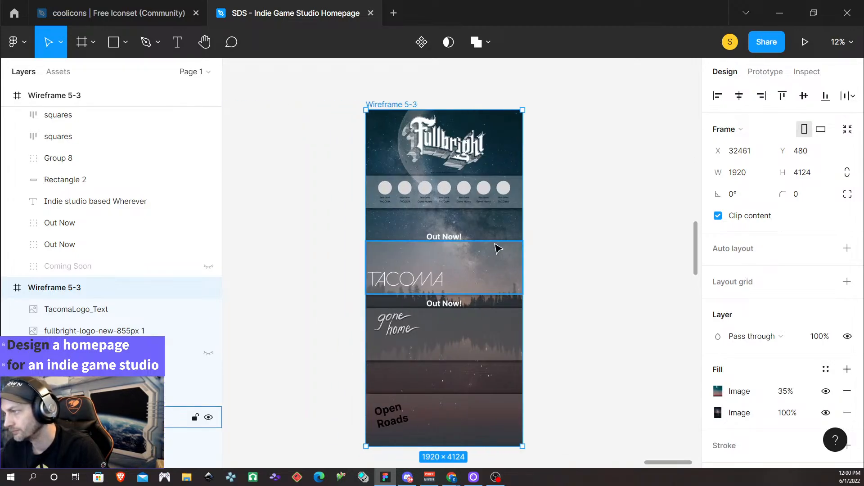
Try extending the isolated Wireframe 5-3 frame downward to a height of 4786.
scroll(495, 248, "down", 2)
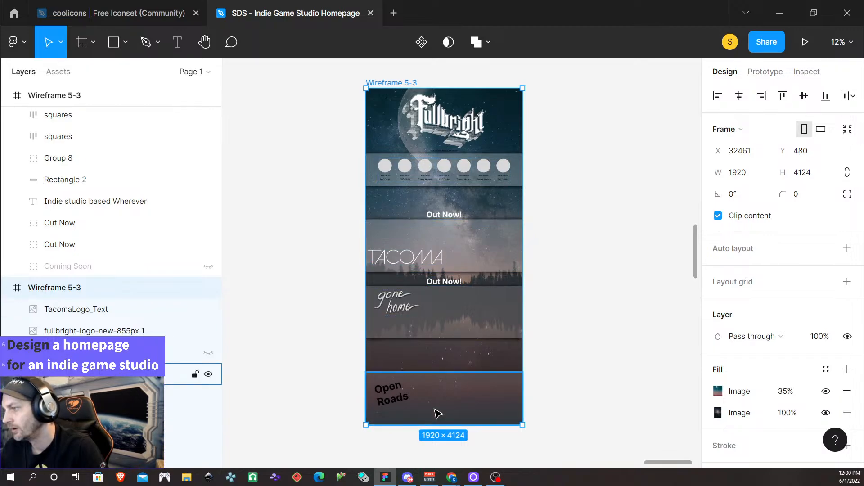
scroll(432, 298, "down", 2)
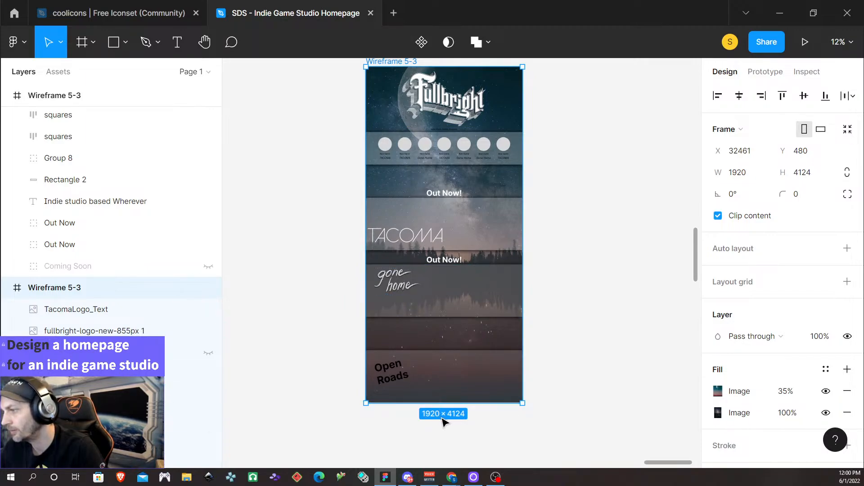
left_click_drag(459, 402, 459, 281)
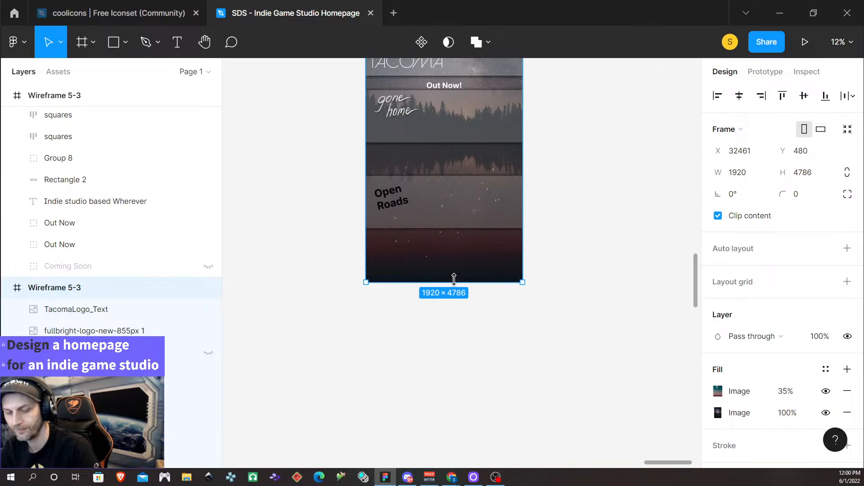
double_click(454, 280)
scroll(448, 279, "up", 3)
scroll(450, 275, "up", 3)
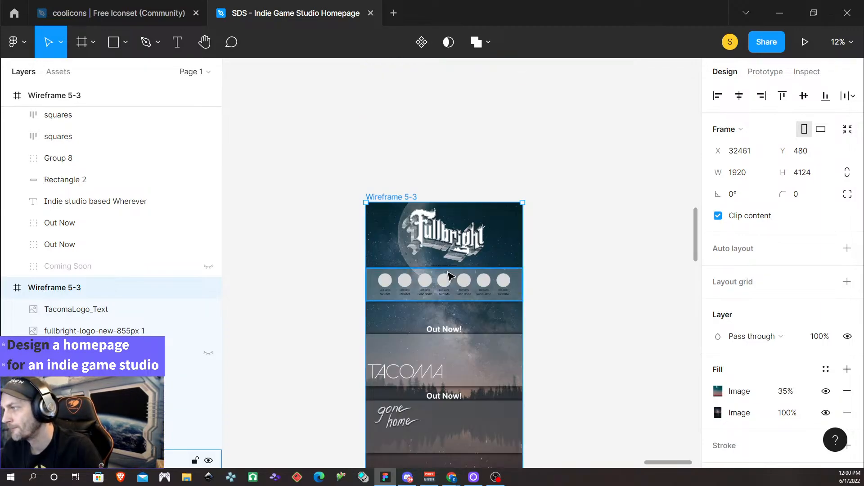
Rename the selected Wireframe 5-3 homepage frame as "Winner".
scroll(446, 272, "down", 1)
scroll(443, 269, "down", 3)
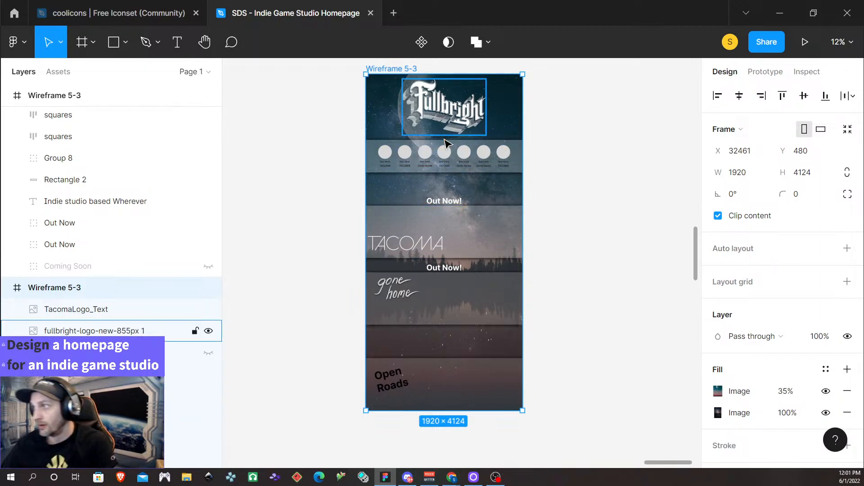
double_click(401, 68)
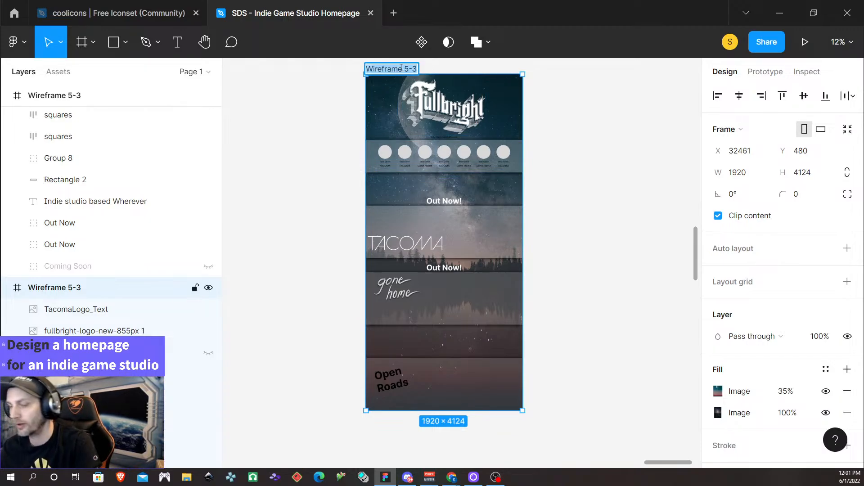
type("Winner")
key("Return")
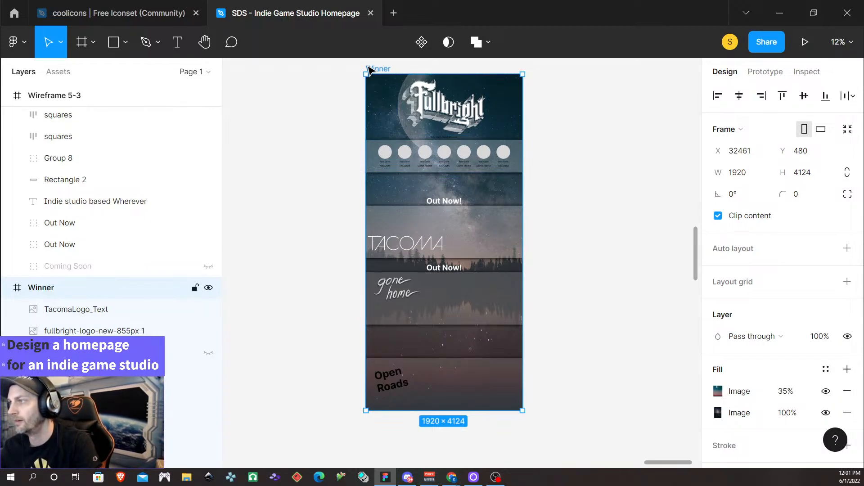
left_click(344, 84)
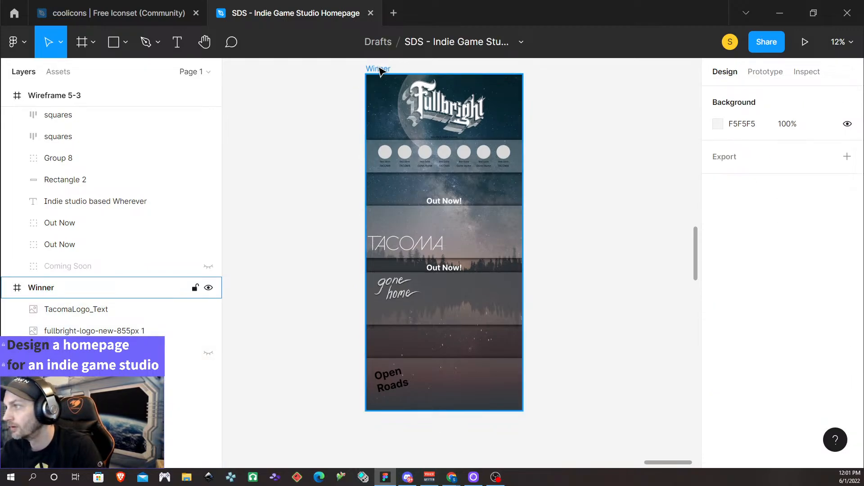
Duplicate the Winner frame directly to the right of the original and rename the copy "Winner less shadowy".
left_click_drag(377, 70, 546, 73)
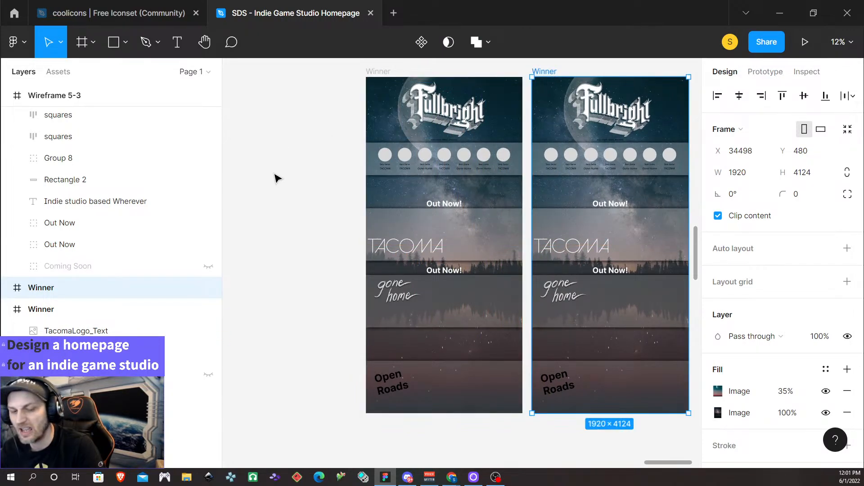
scroll(283, 172, "right", 2)
scroll(277, 162, "right", 5)
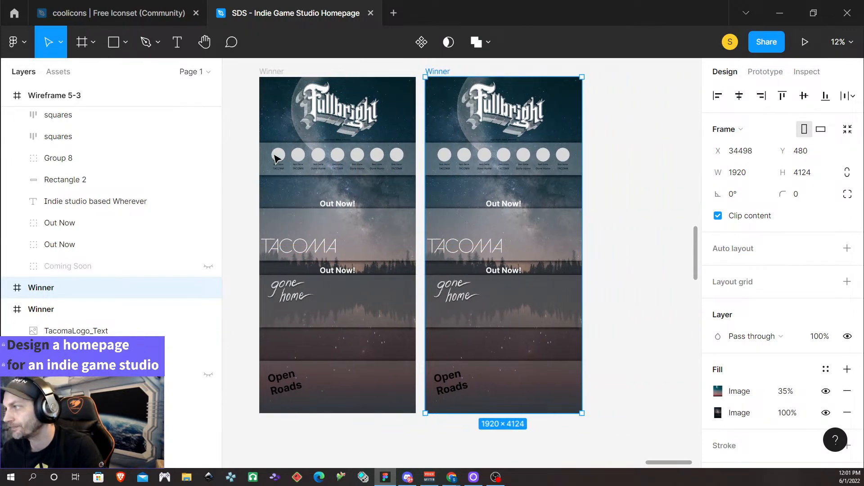
double_click(449, 72)
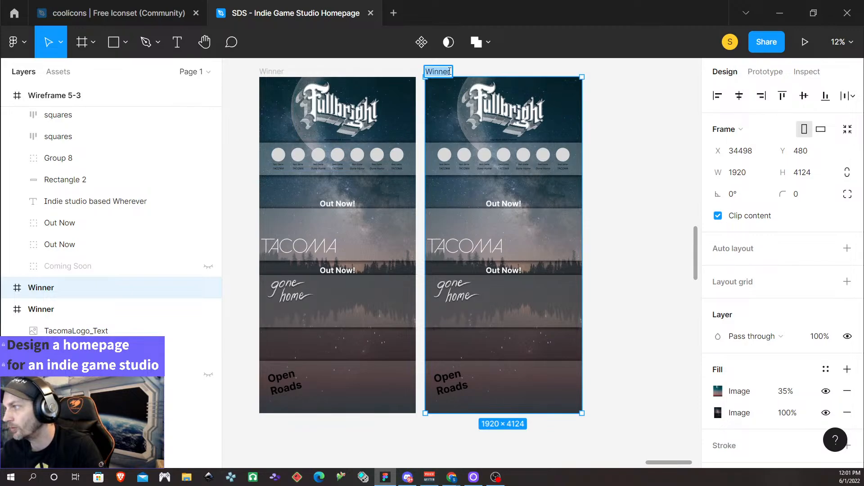
left_click(451, 72)
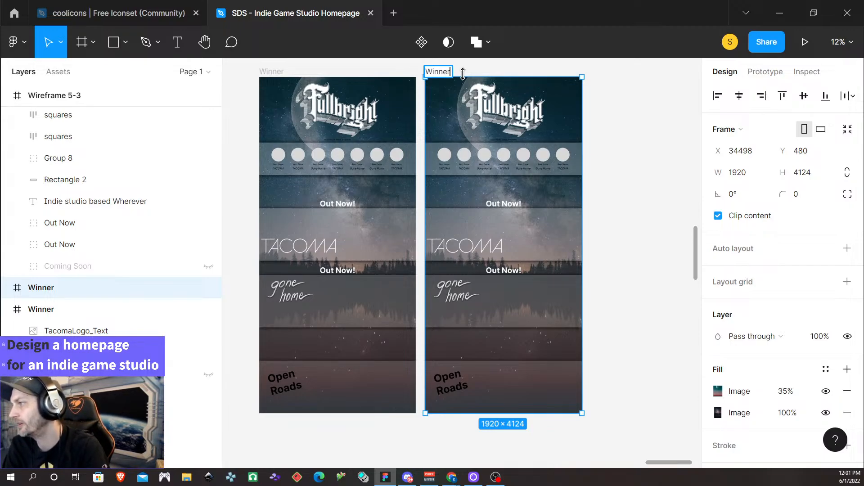
type("le")
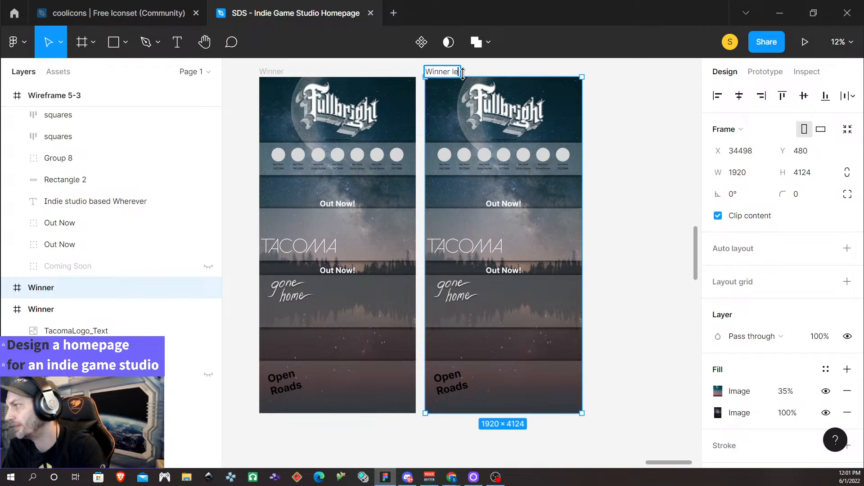
type("ss shad")
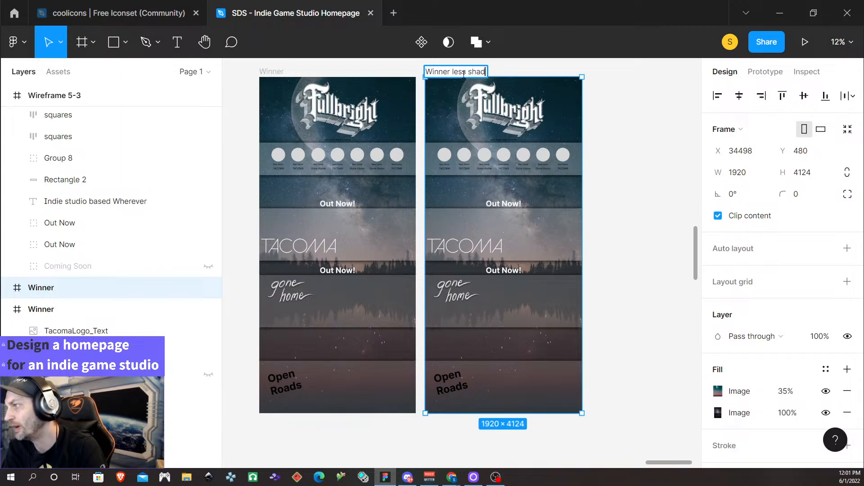
type("owy")
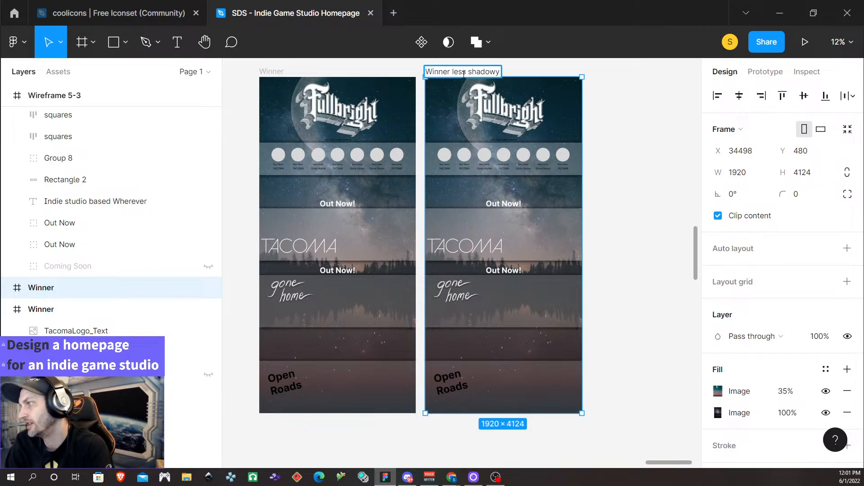
key("Return")
Reduce the drop shadow opacity to 50% on the awards band rectangle behind the circles in the Winner less shadowy frame.
scroll(534, 216, "up", 2)
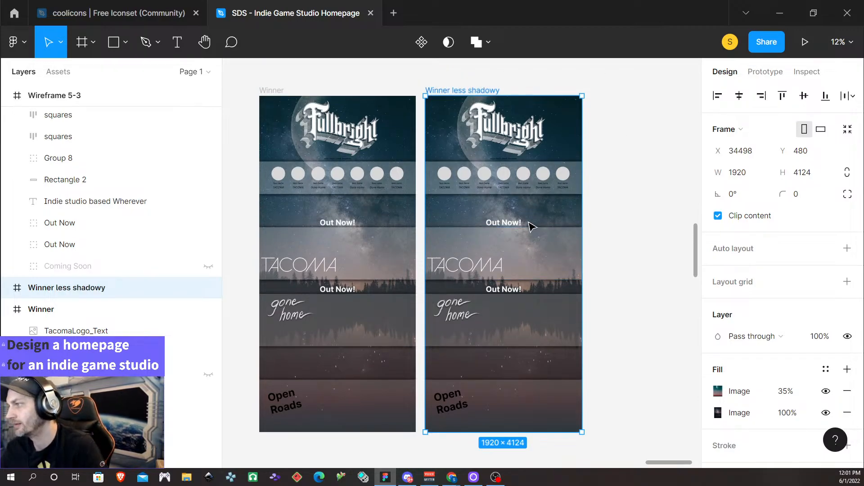
scroll(525, 230, "up", 3)
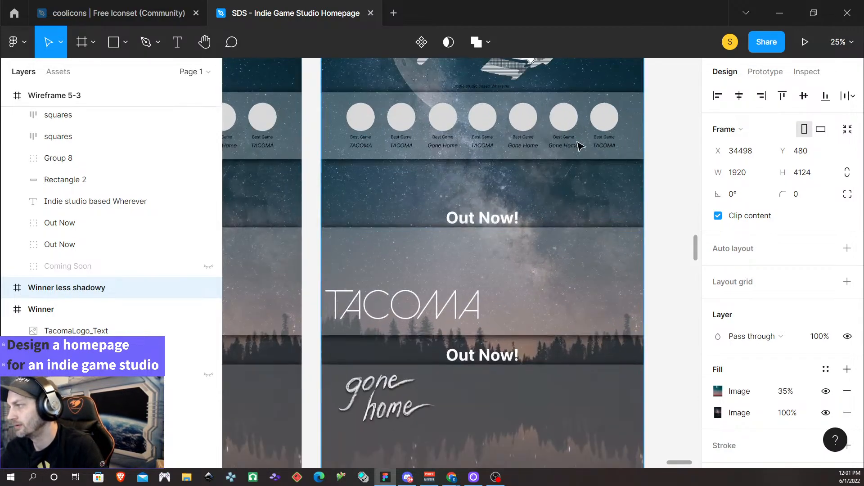
left_click(635, 116)
scroll(761, 378, "down", 3)
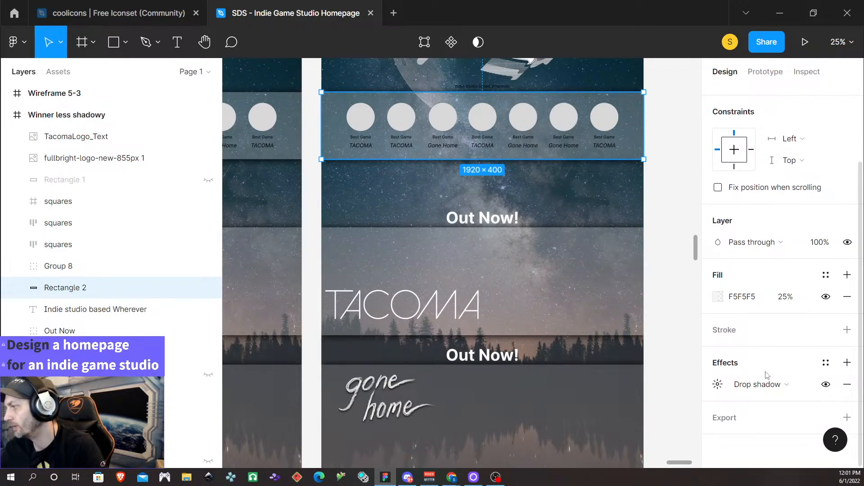
left_click(718, 384)
left_click(624, 408)
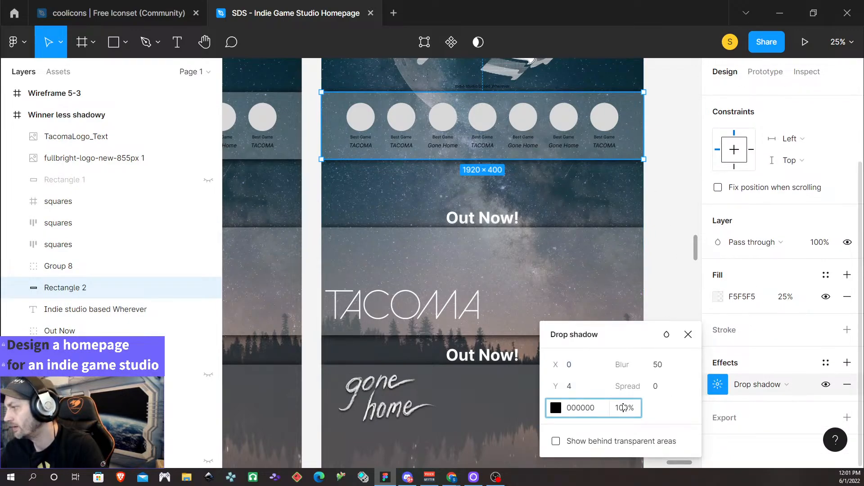
type("50")
key("Return")
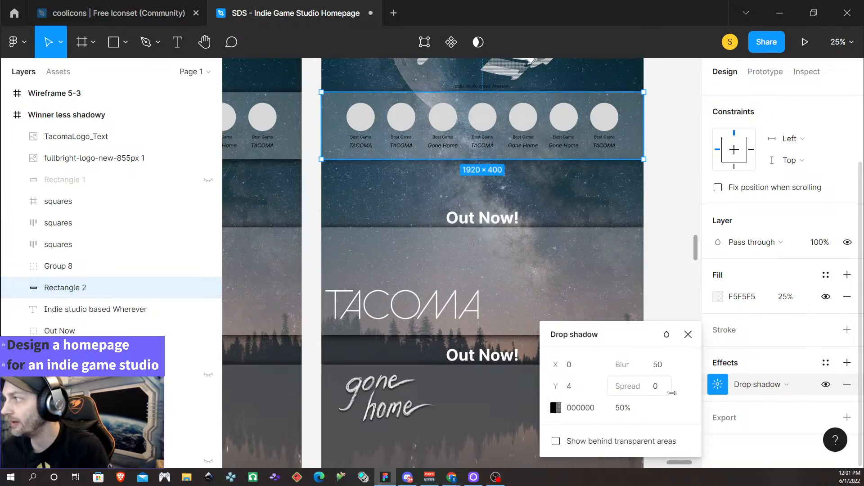
left_click(667, 199)
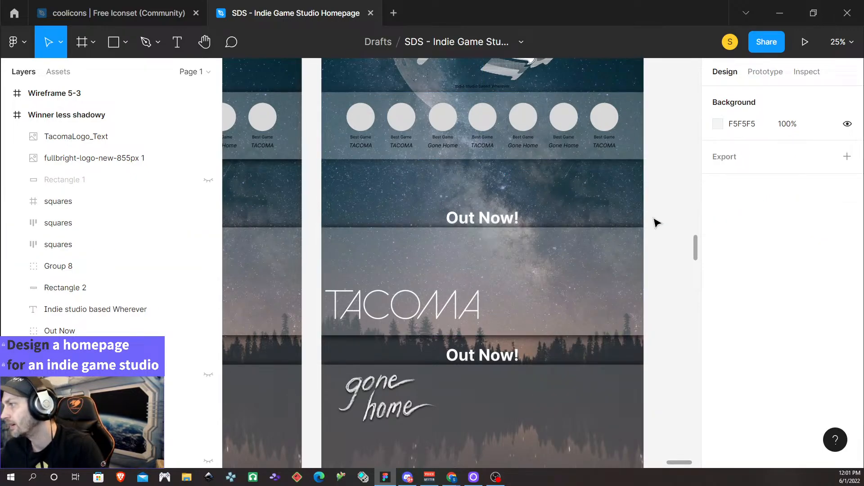
Set the drop shadow opacity of the TACOMA section's squares frame to 50% in the less shadowy copy.
scroll(639, 212, "up", 5)
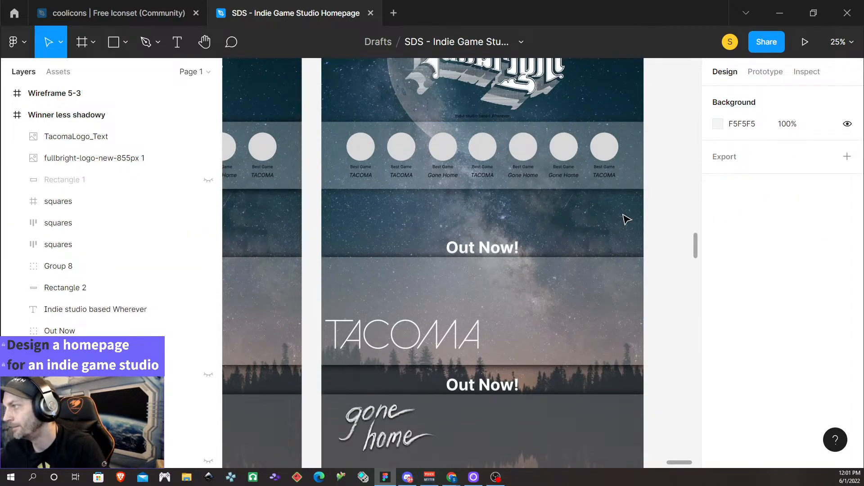
scroll(631, 231, "up", 1)
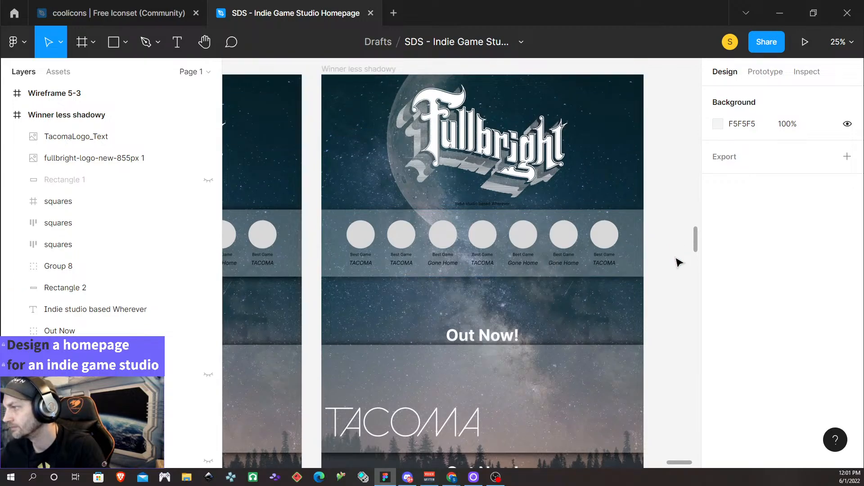
scroll(674, 269, "down", 3)
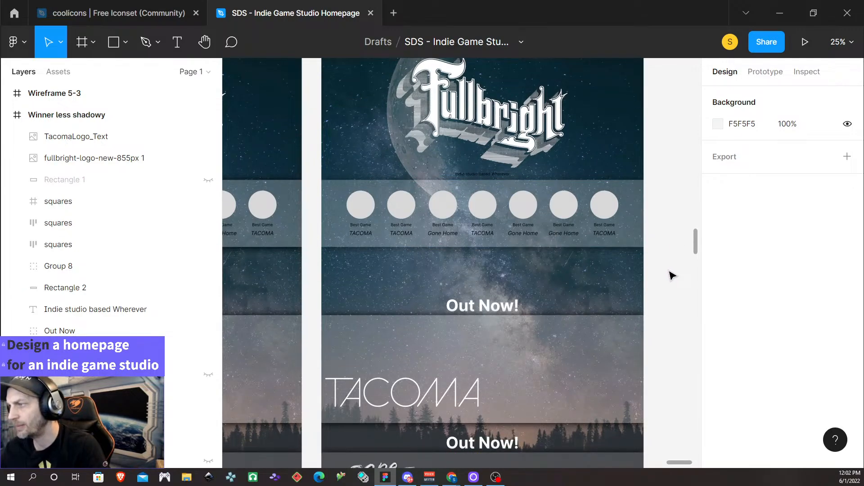
scroll(669, 277, "down", 2)
left_click(610, 282)
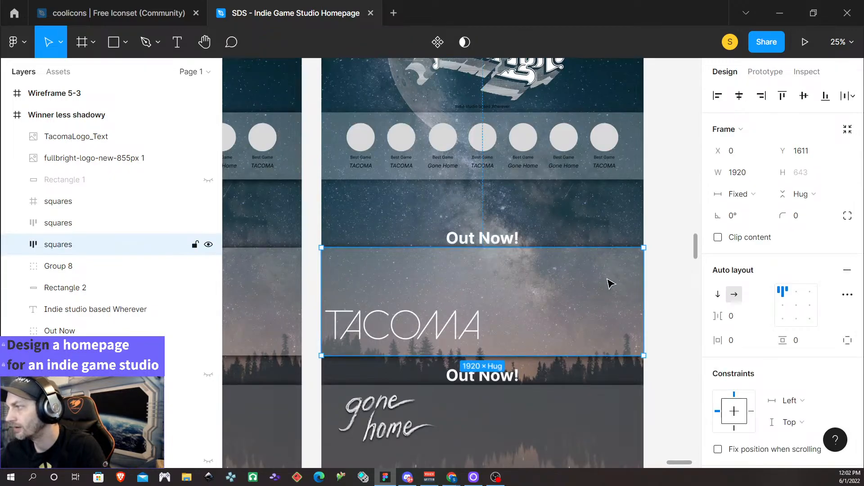
scroll(674, 289, "down", 2)
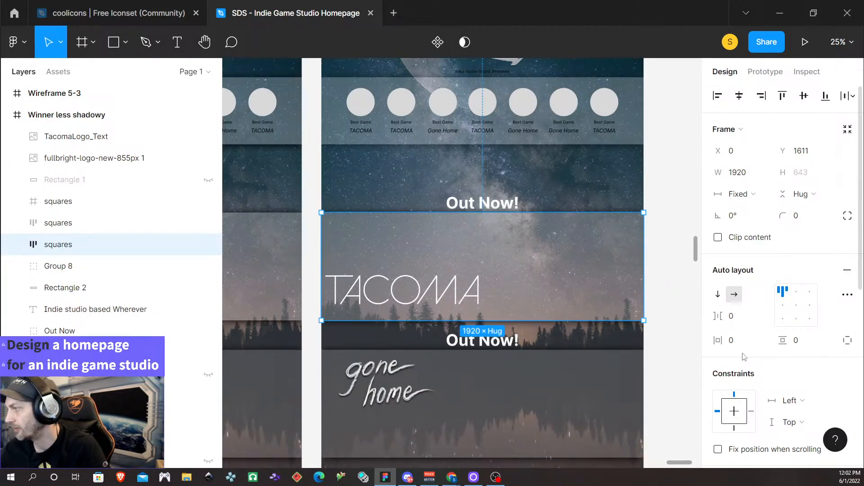
scroll(744, 351, "down", 5)
scroll(739, 356, "down", 1)
left_click(720, 384)
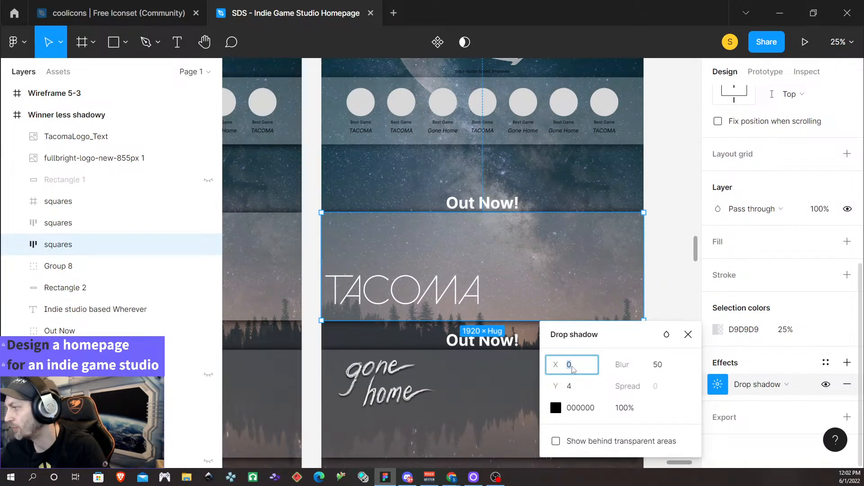
left_click(624, 408)
type("50")
key("Return")
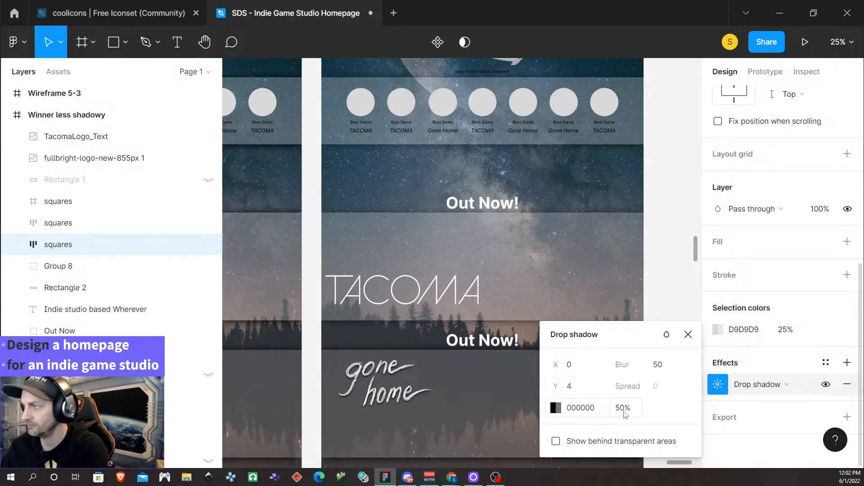
left_click(687, 232)
Set the drop shadow opacity of the Gone Home section's squares frame to 50% in the less shadowy copy.
scroll(689, 235, "down", 2)
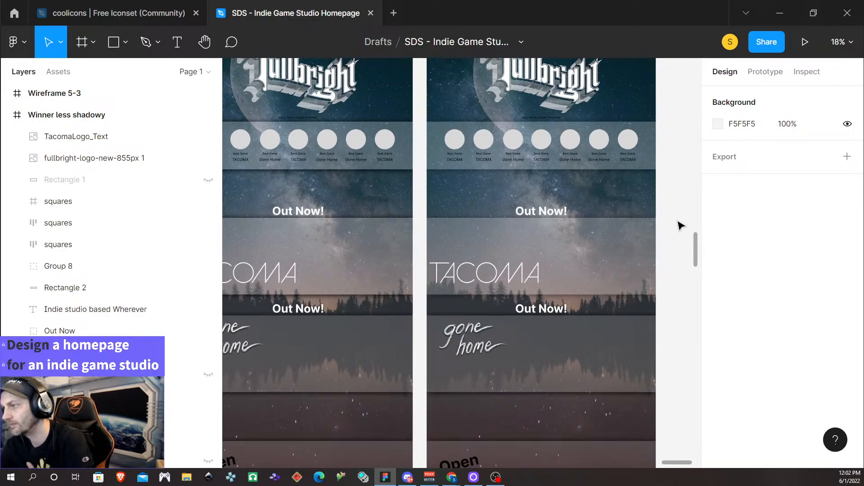
scroll(676, 230, "down", 2)
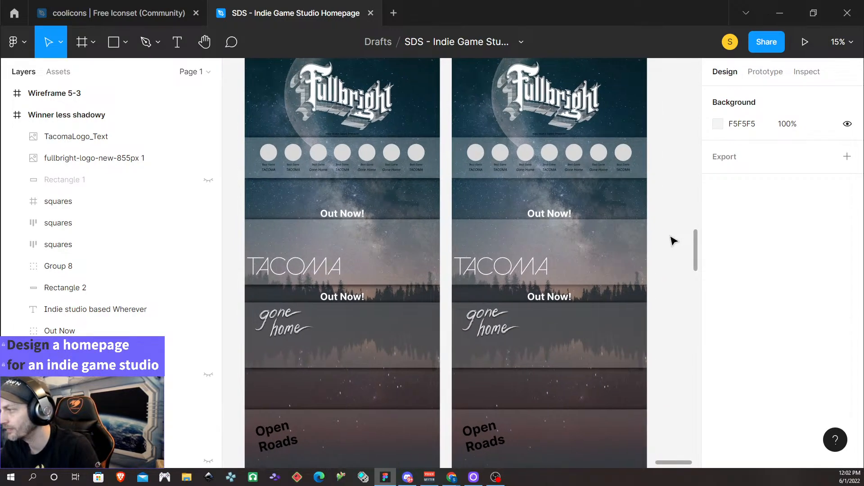
scroll(662, 243, "right", 1)
scroll(650, 247, "down", 4)
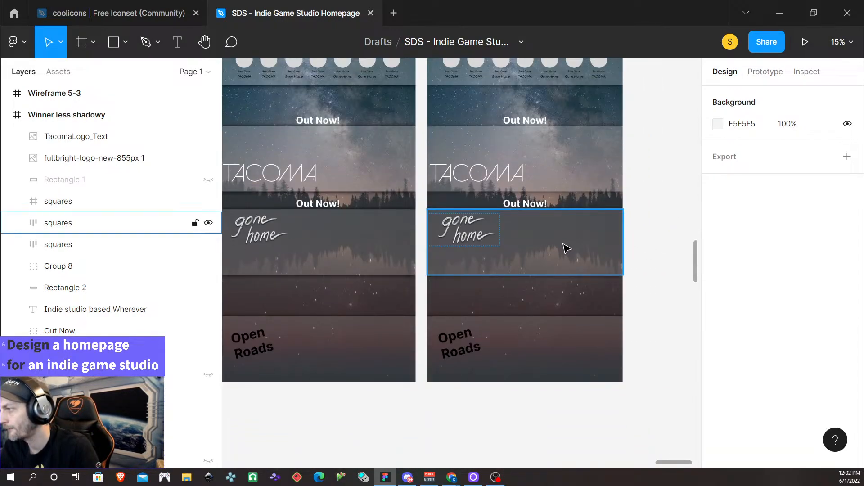
left_click(566, 248)
scroll(734, 333, "down", 6)
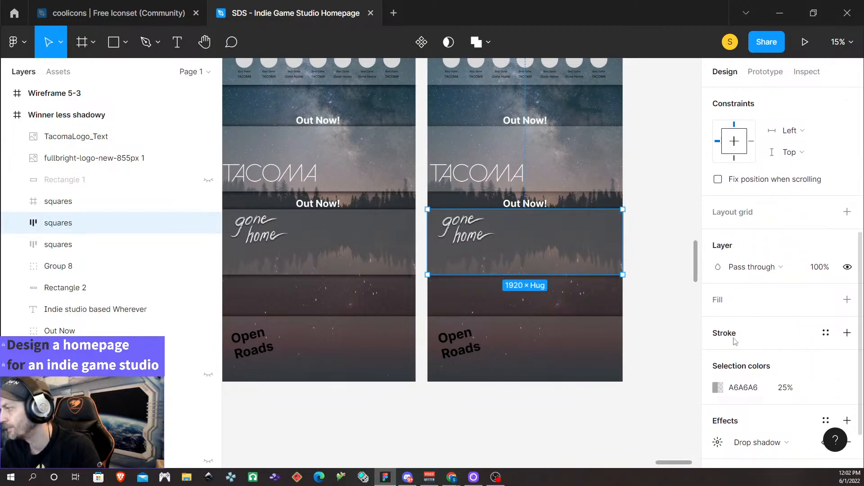
scroll(747, 383, "down", 2)
left_click(717, 384)
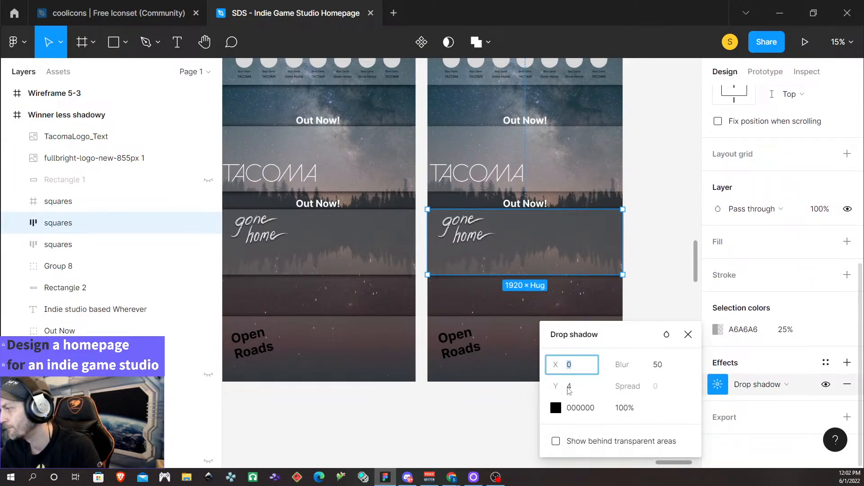
left_click(626, 408)
type("50")
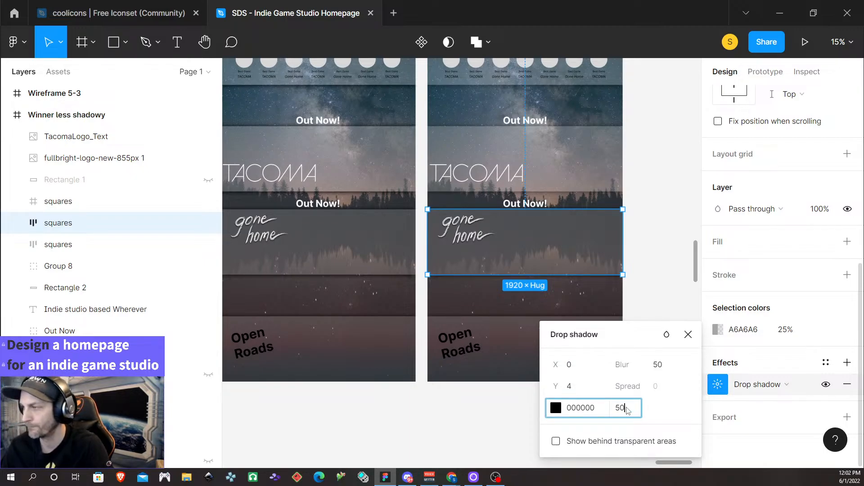
key("Return")
left_click(675, 248)
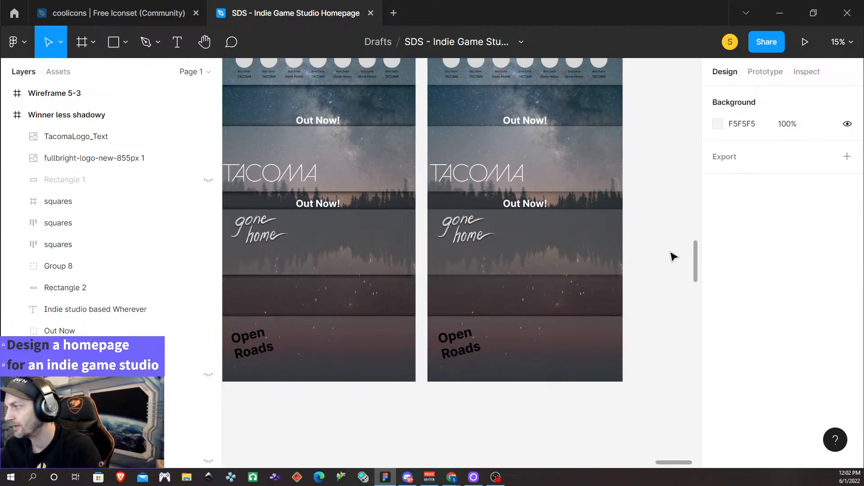
Set the drop shadow opacity of the Open Roads section's squares frame to 50% in the less shadowy copy.
scroll(652, 307, "down", 1)
scroll(658, 289, "down", 3)
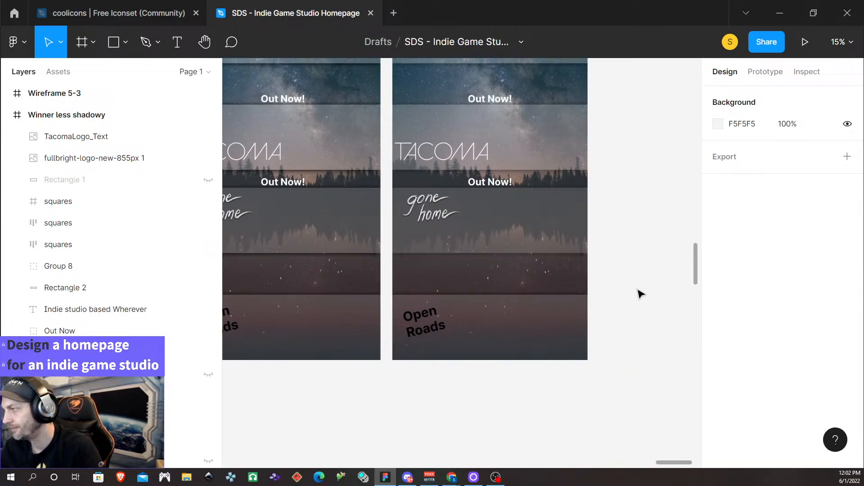
scroll(612, 289, "up", 5)
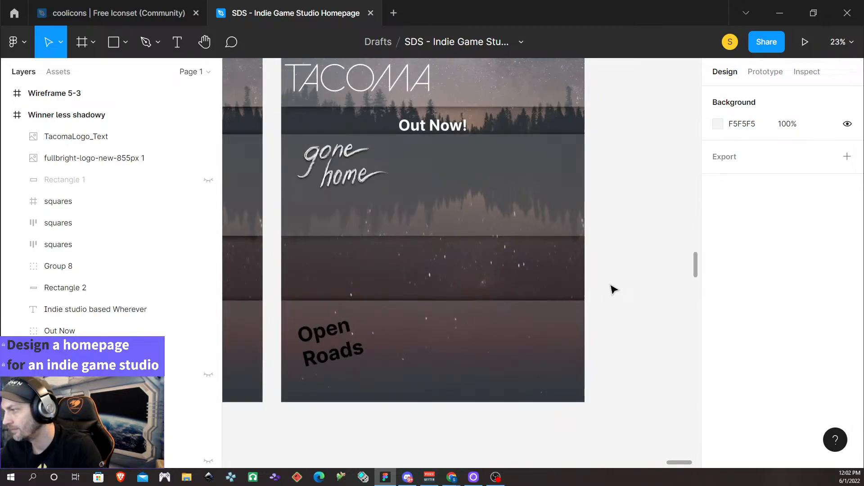
left_click(534, 357)
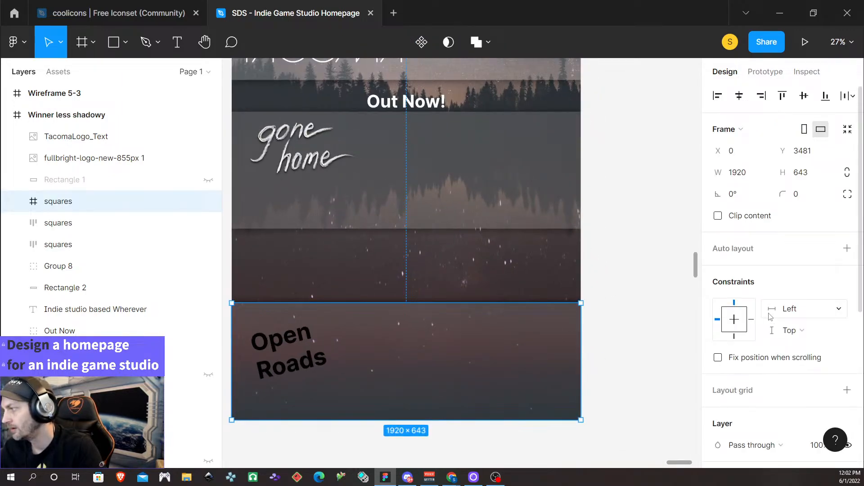
scroll(770, 316, "down", 2)
scroll(771, 317, "down", 2)
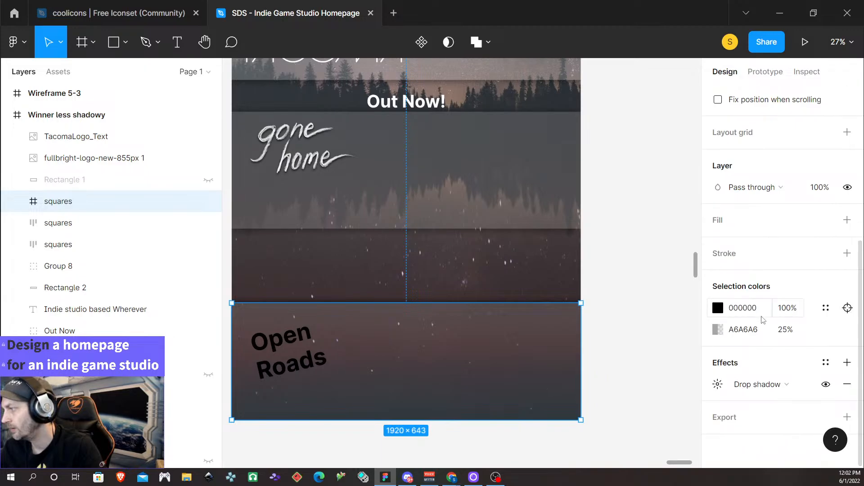
left_click(718, 385)
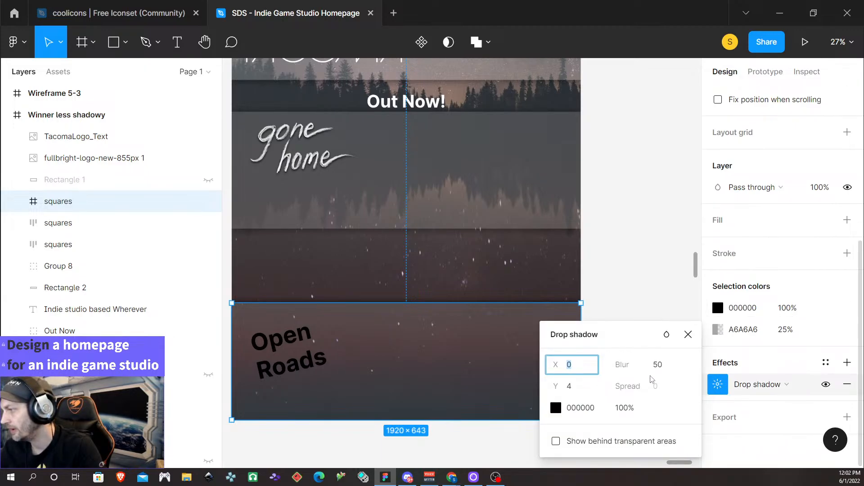
left_click(627, 409)
type("50")
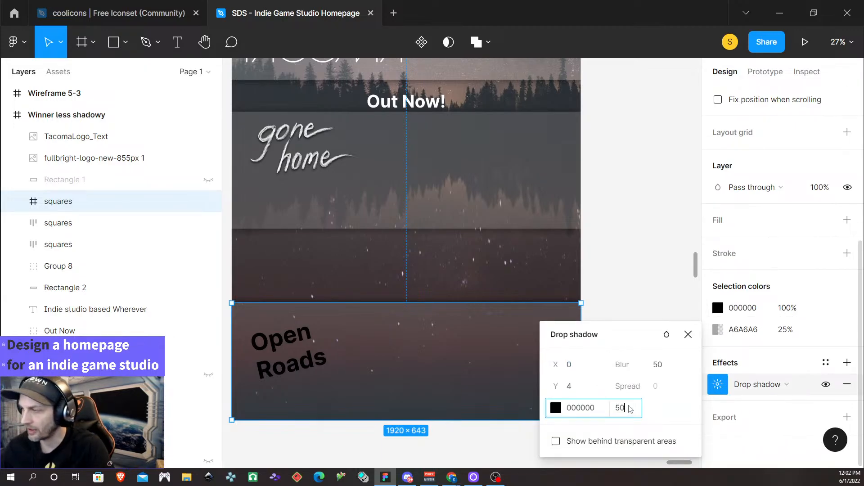
key("Return")
left_click(626, 279)
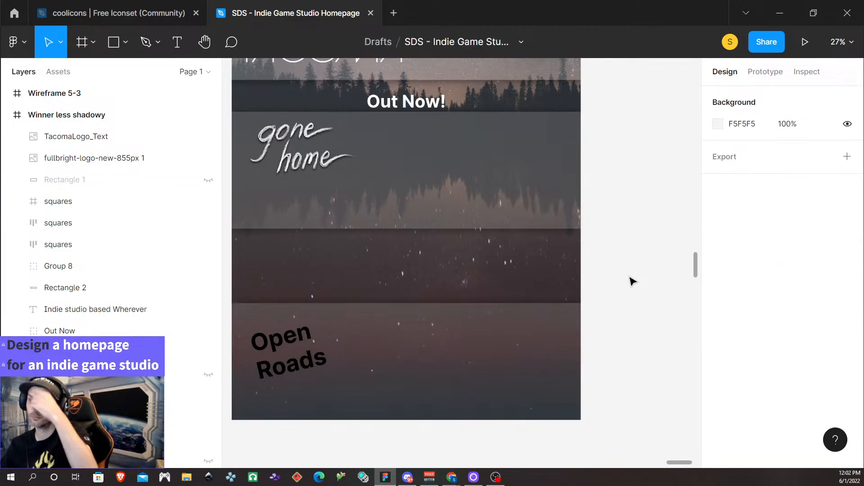
Compare the section bands and shadows of the Winner frame with those of the Winner less shadowy frame.
scroll(632, 283, "down", 3)
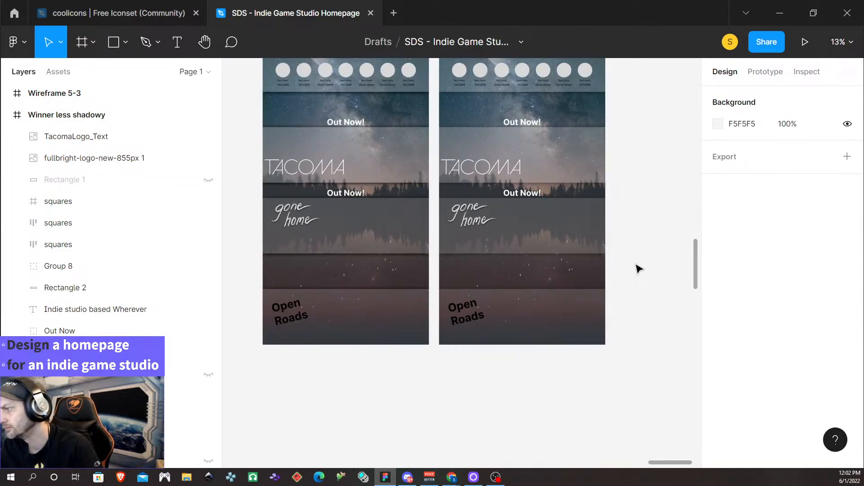
scroll(635, 267, "up", 3)
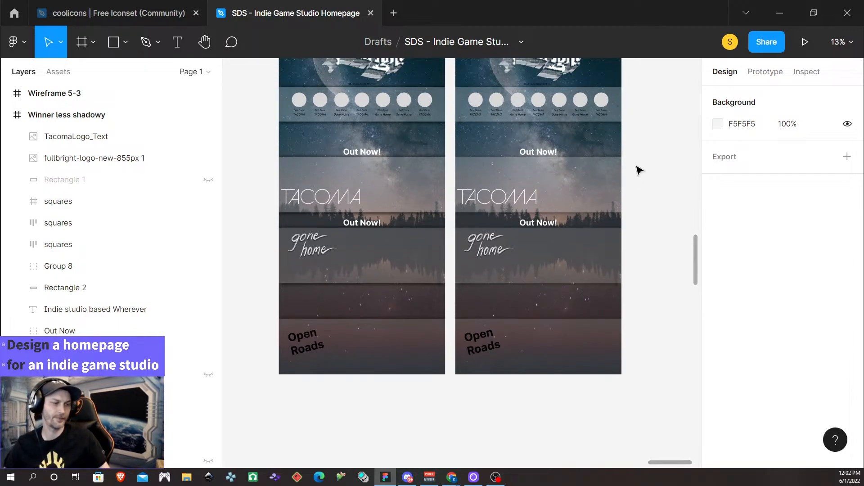
scroll(590, 173, "up", 2)
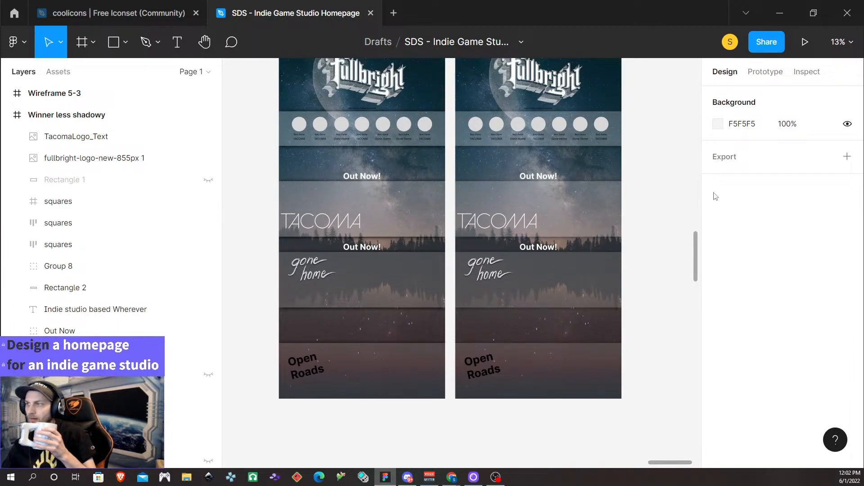
scroll(658, 244, "up", 3)
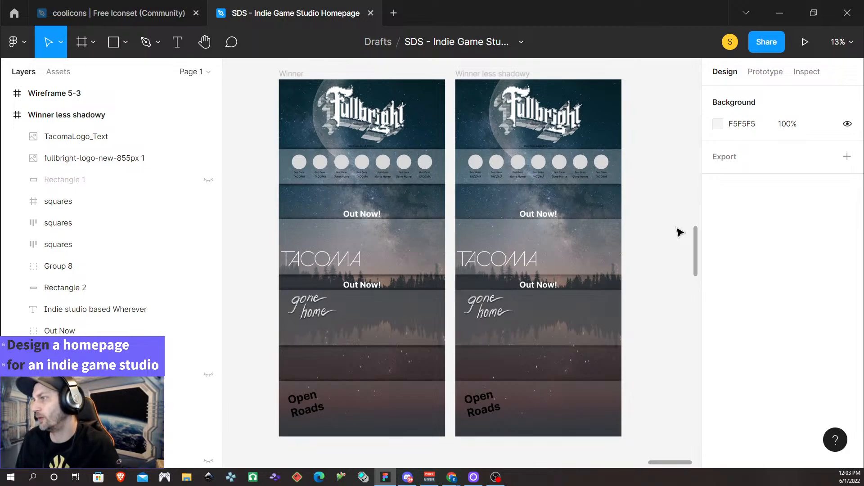
left_click(507, 75)
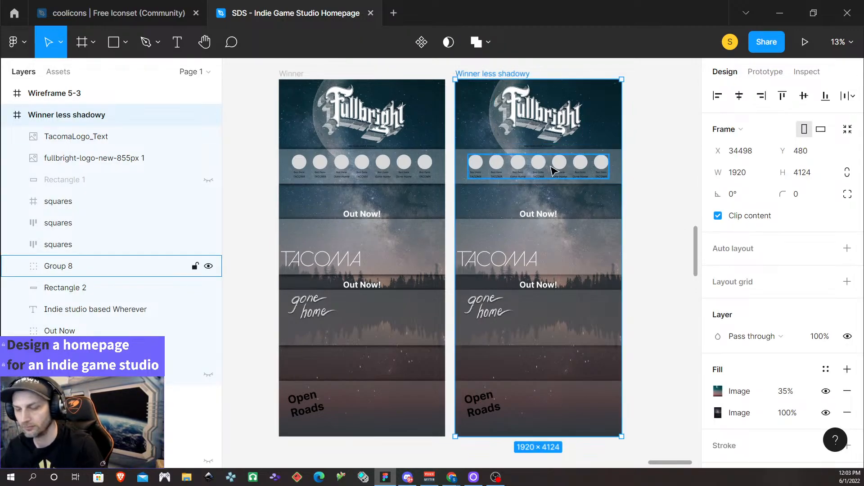
scroll(552, 171, "right", 1)
scroll(551, 175, "right", 5)
scroll(548, 174, "left", 3)
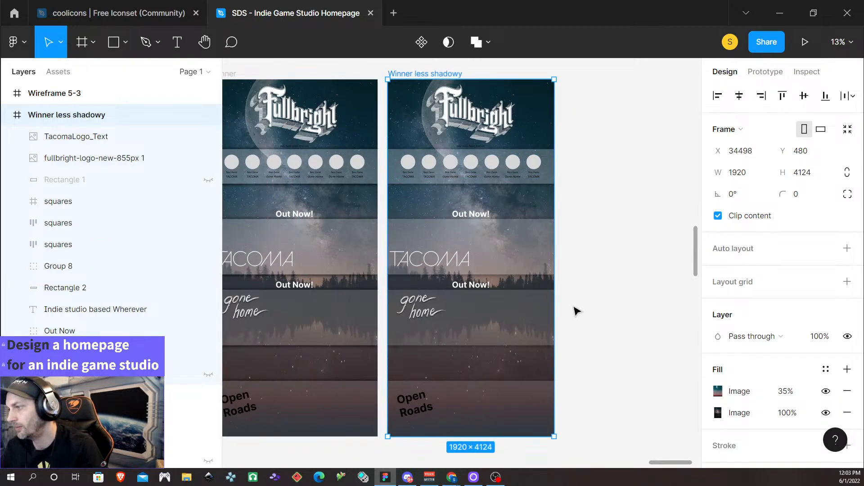
double_click(425, 75)
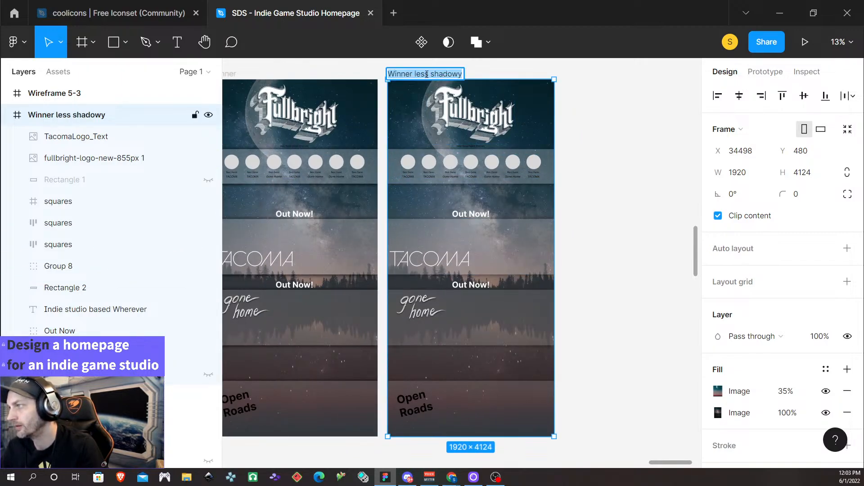
left_click(616, 94)
scroll(581, 147, "down", 1)
scroll(581, 149, "down", 4)
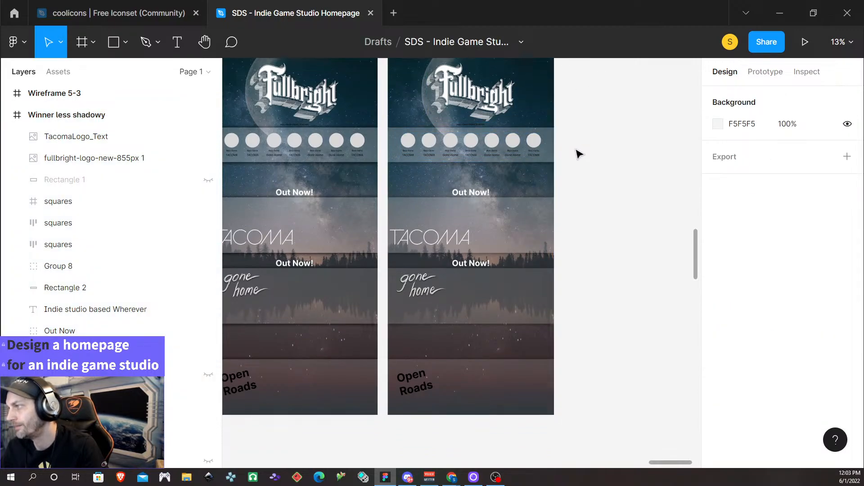
scroll(442, 176, "up", 12)
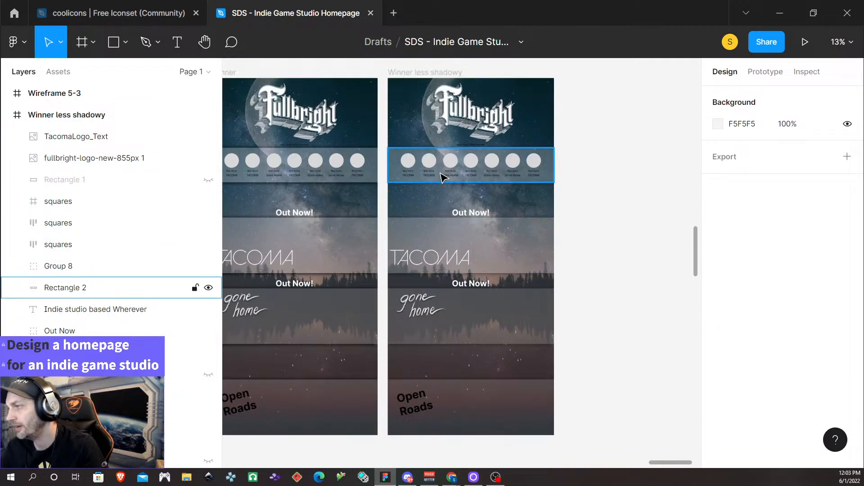
Stretch the Winner less shadowy frame downward to a height of about 6193 px.
left_click(420, 147)
scroll(507, 252, "down", 2)
scroll(506, 254, "down", 9)
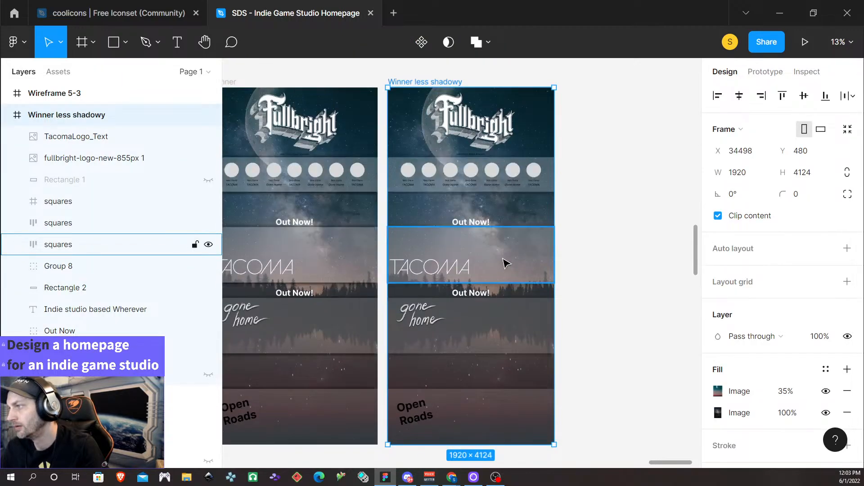
scroll(511, 387, "down", 5)
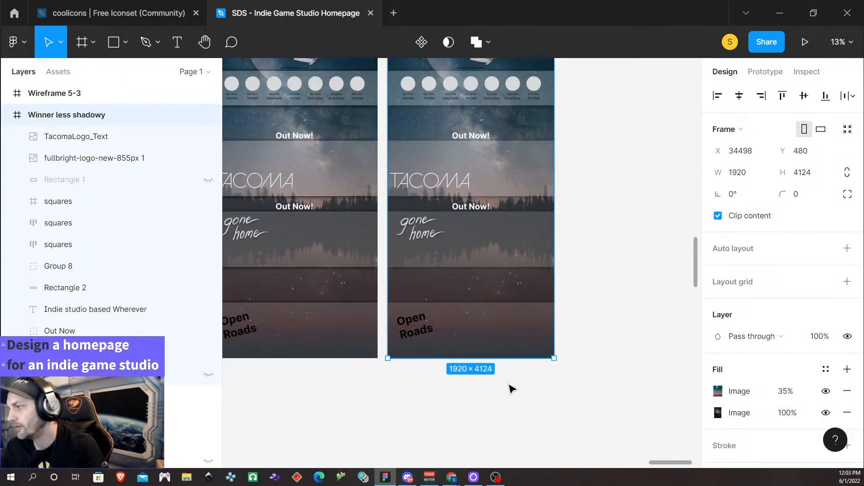
left_click_drag(509, 334, 514, 396)
Examine how the background image falls behind the logo and section bands in the stretched Winner less shadowy frame.
scroll(511, 327, "up", 20)
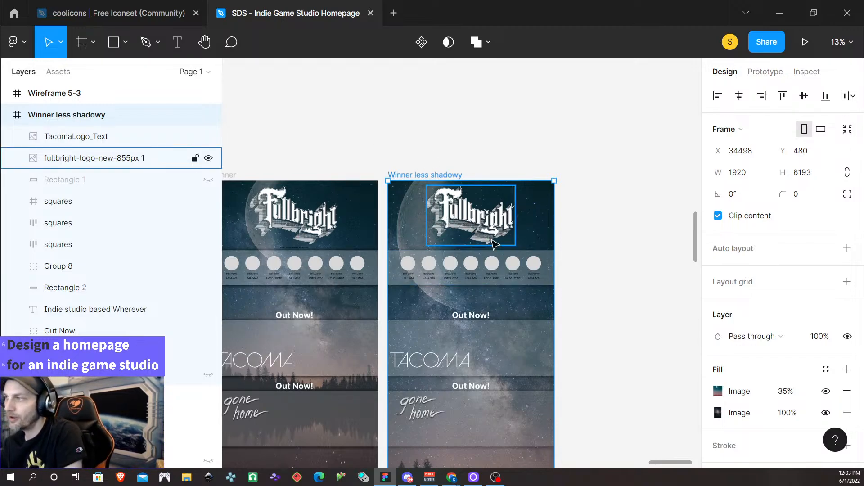
scroll(504, 312, "up", 1)
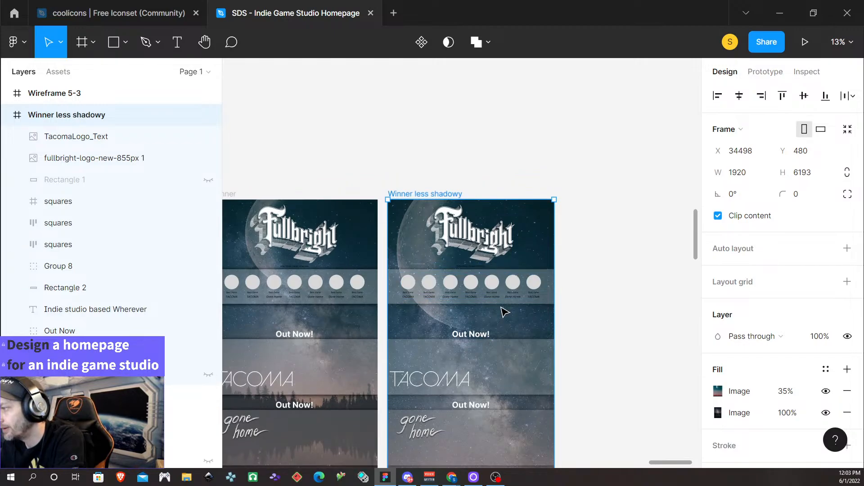
scroll(502, 311, "down", 3)
scroll(451, 371, "down", 2)
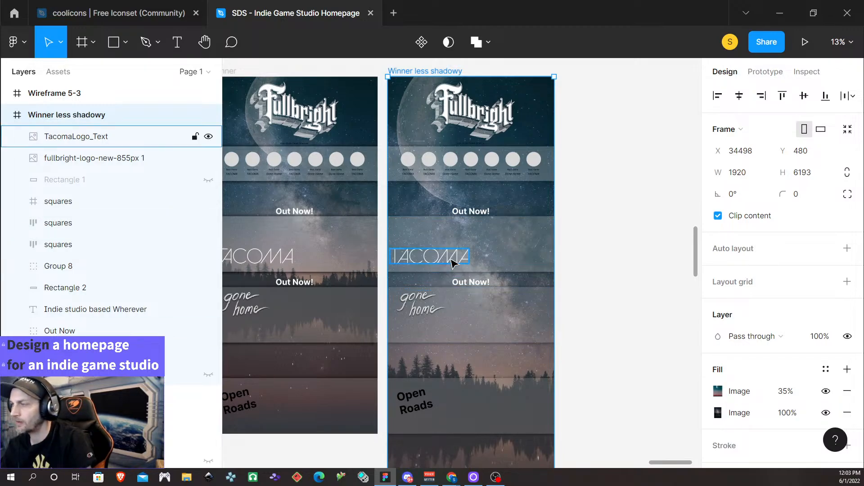
scroll(458, 270, "down", 2)
scroll(457, 271, "down", 3)
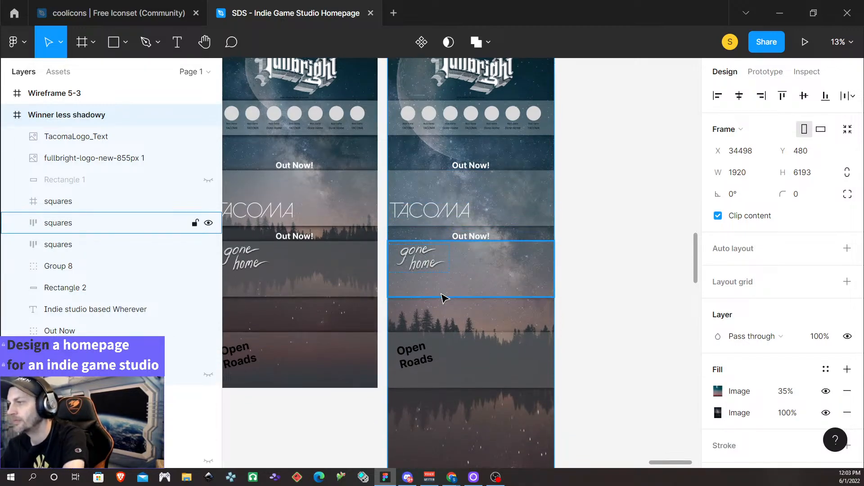
scroll(441, 315, "down", 3)
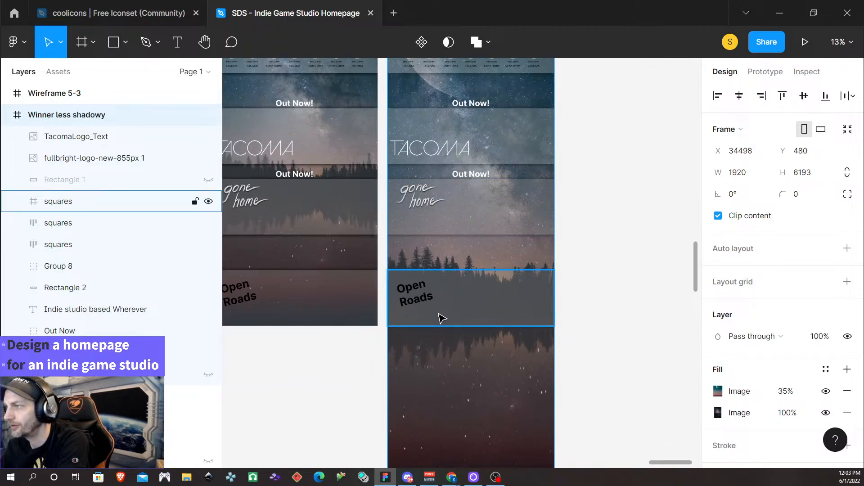
scroll(440, 318, "down", 1)
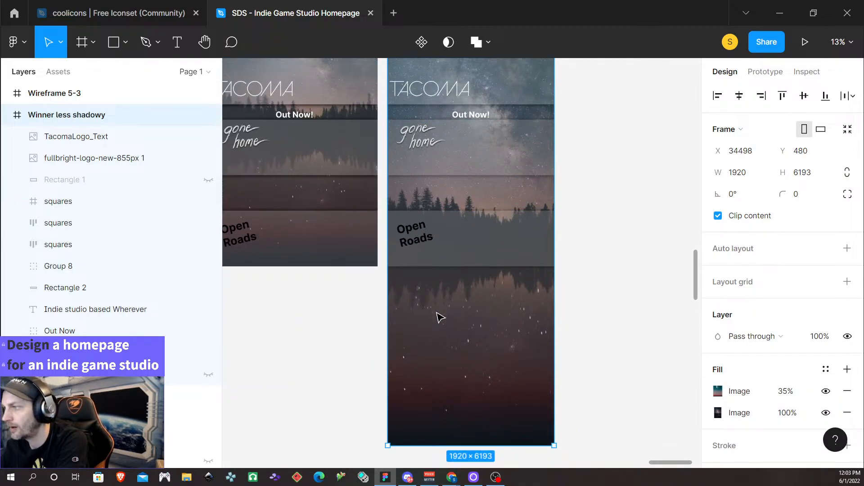
scroll(443, 315, "up", 8)
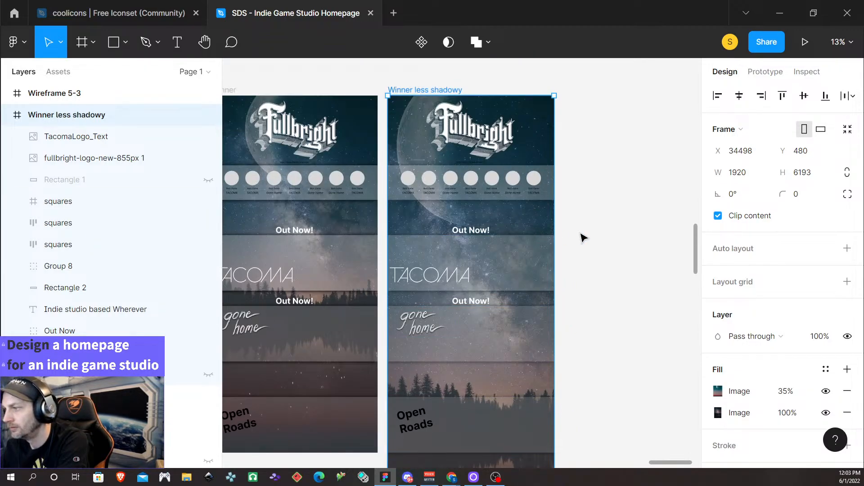
scroll(571, 251, "down", 1)
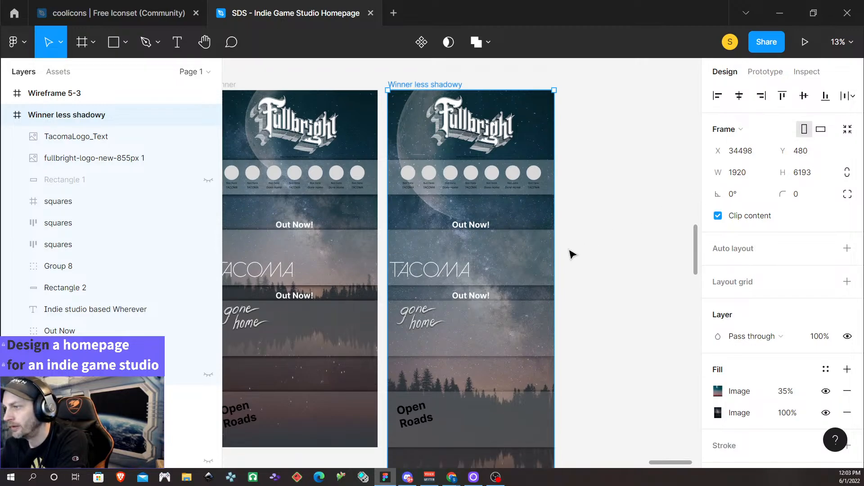
scroll(540, 369, "down", 1)
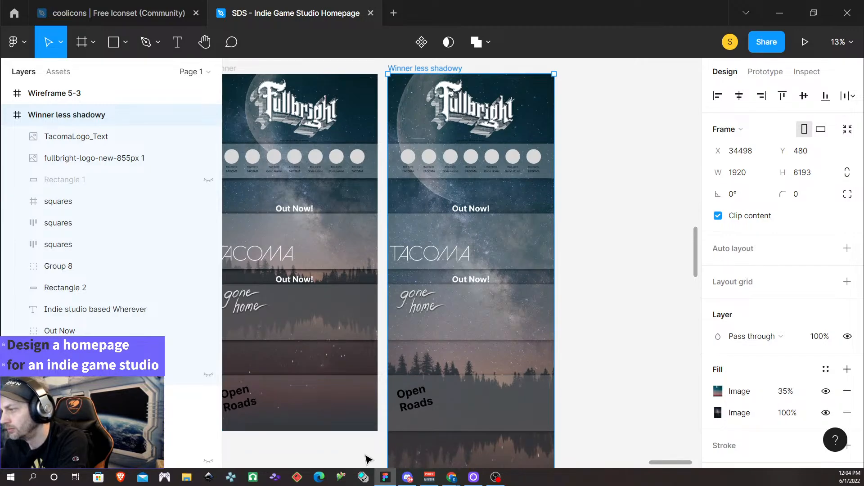
scroll(590, 448, "down", 2)
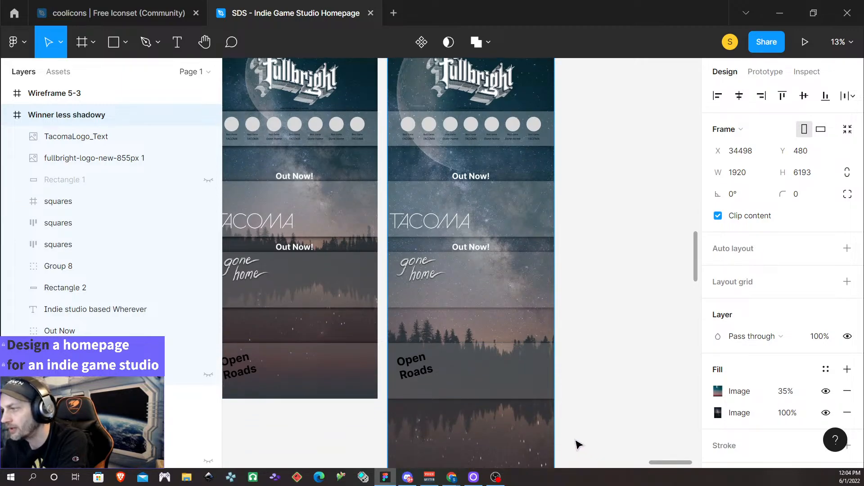
Shorten the Winner less shadowy frame from its bottom edge to a height of 4124 px.
scroll(560, 430, "down", 5)
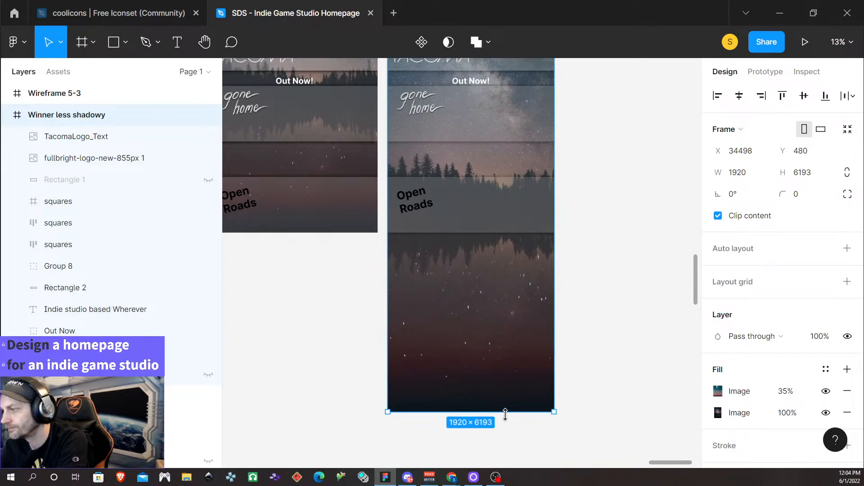
left_click_drag(505, 412, 517, 233)
scroll(549, 246, "up", 5)
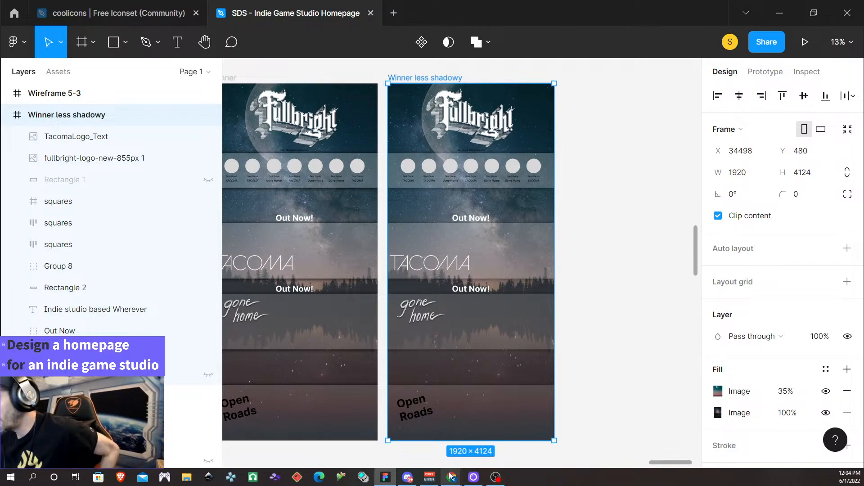
Switch to the browser and examine the Tacoma game page's review scores, awards, platform logos and screenshots.
mouse_move(452, 477)
left_click(498, 449)
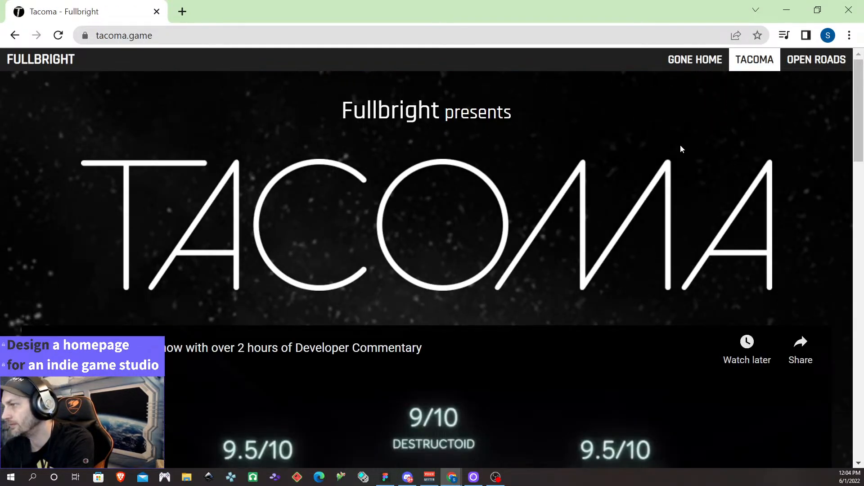
scroll(140, 278, "down", 9)
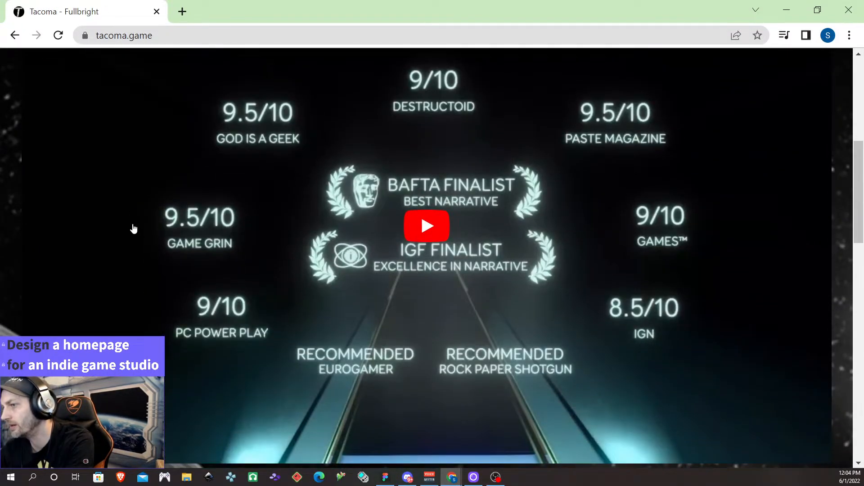
scroll(135, 275, "down", 4)
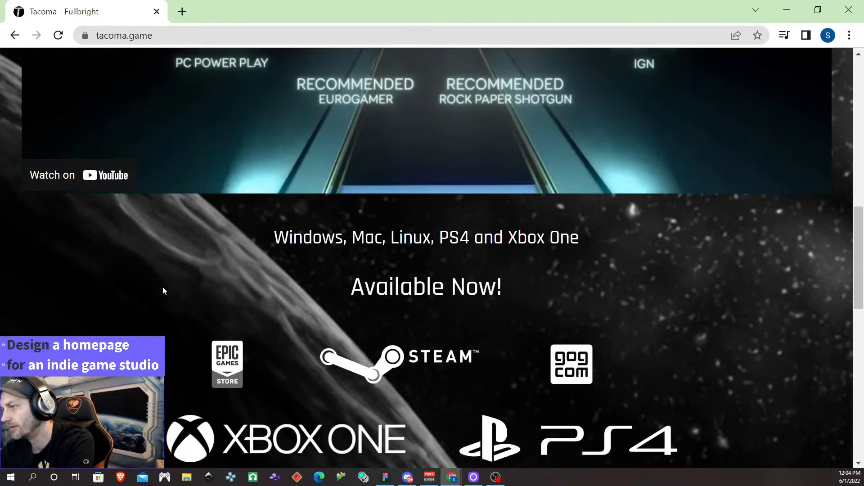
scroll(156, 287, "down", 1)
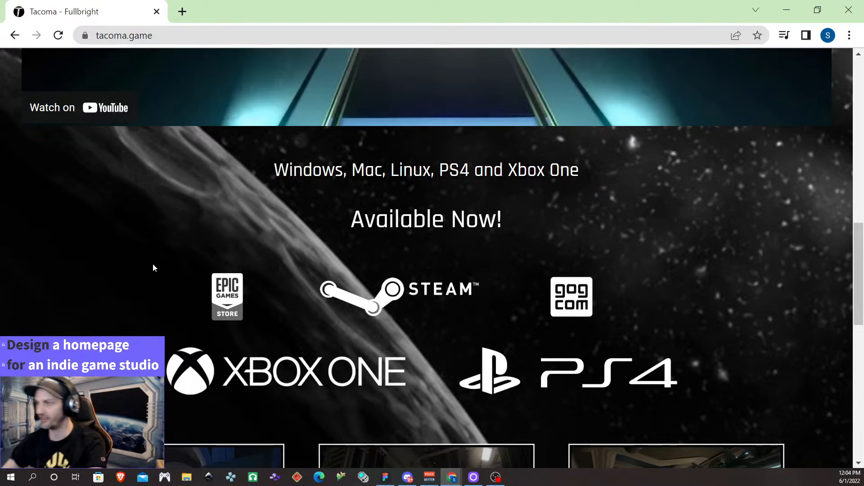
scroll(445, 298, "down", 1)
scroll(445, 298, "down", 1)
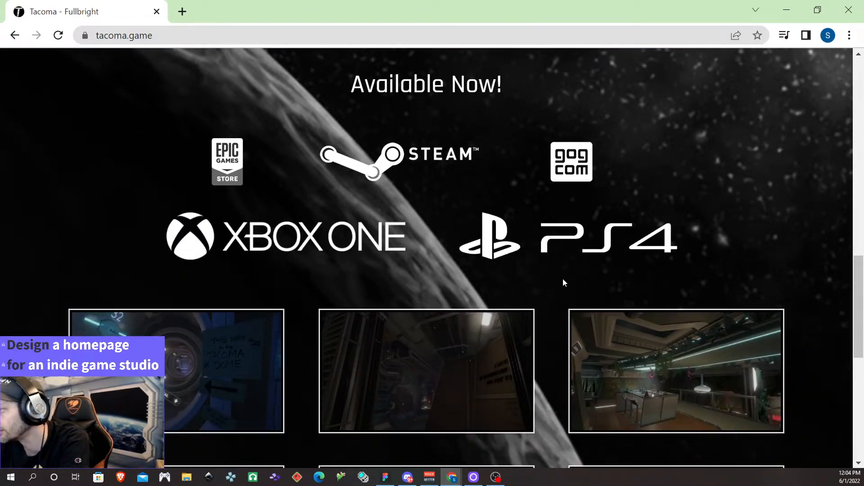
Examine the Tacoma page from its title logo to the email sign-up footer, comparing the content with the planet background behind it.
scroll(563, 282, "down", 2)
scroll(555, 244, "down", 4)
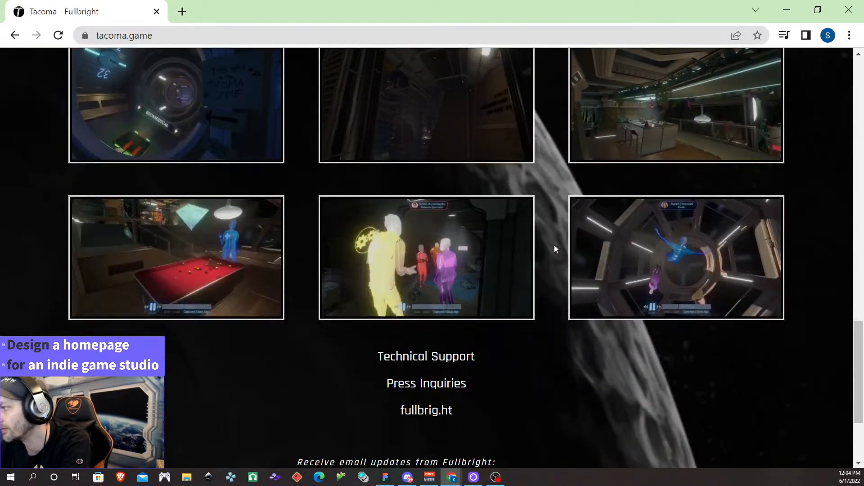
scroll(573, 245, "up", 5)
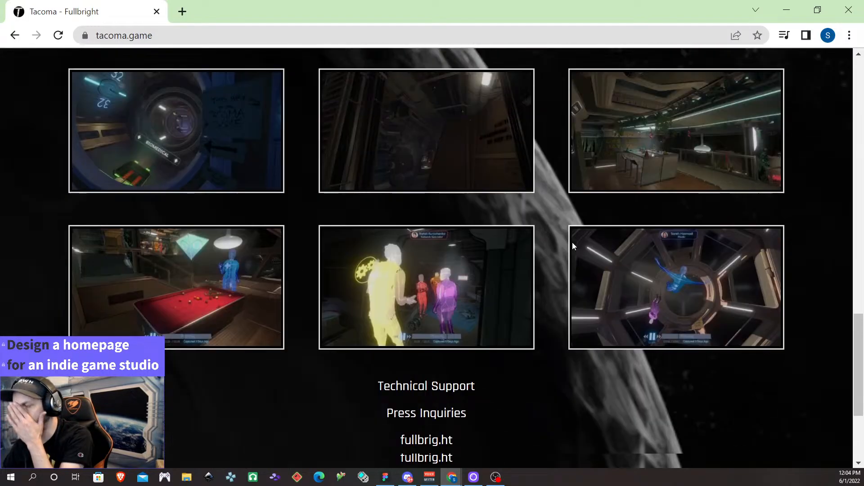
scroll(561, 244, "up", 4)
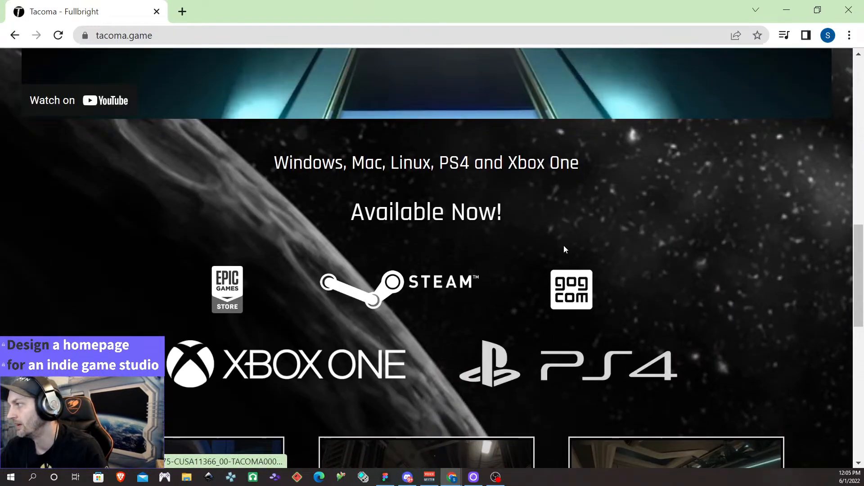
scroll(573, 255, "up", 1)
scroll(574, 259, "up", 9)
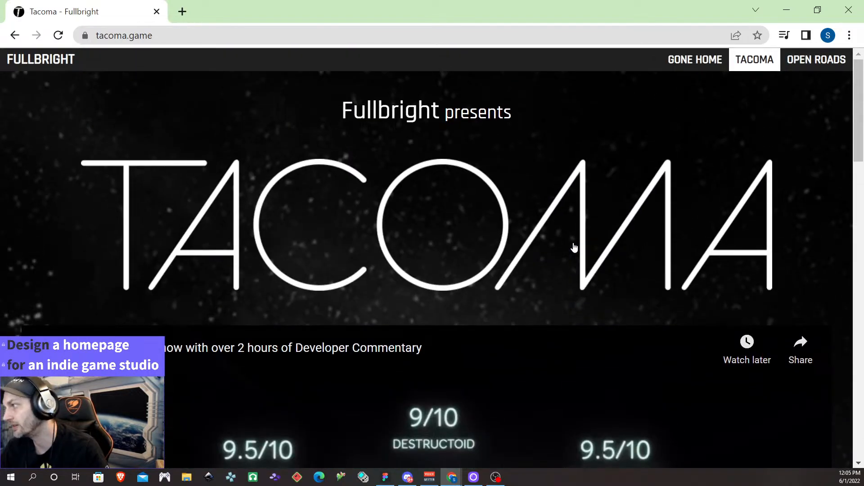
scroll(574, 247, "down", 10)
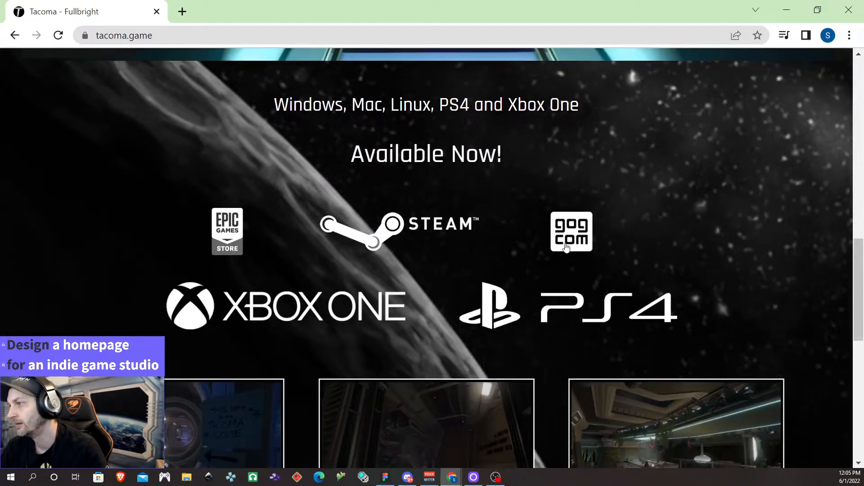
scroll(566, 245, "down", 3)
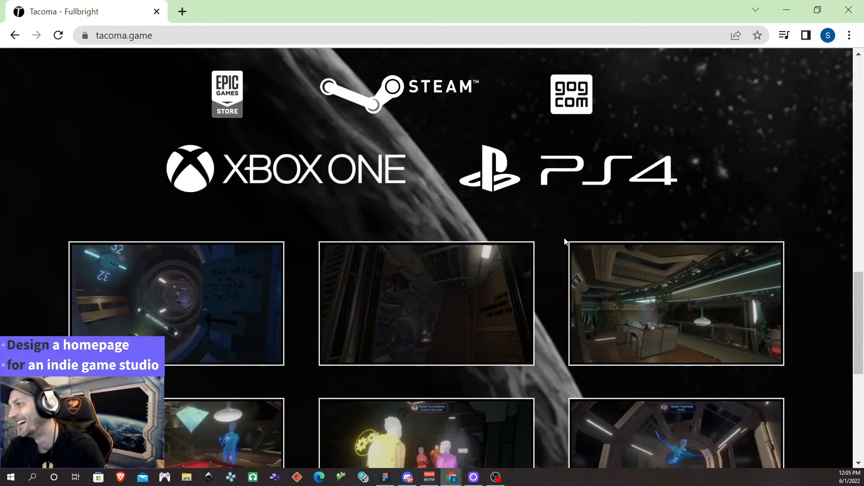
scroll(566, 242, "down", 7)
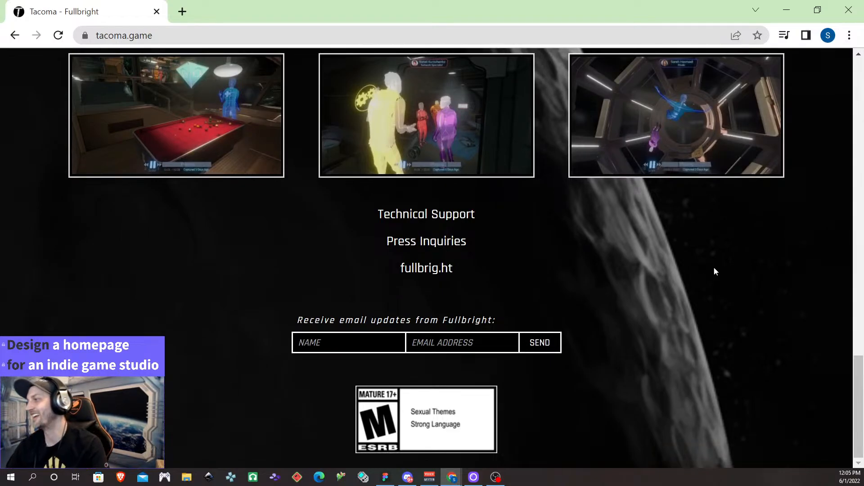
scroll(729, 284, "up", 9)
scroll(755, 131, "up", 5)
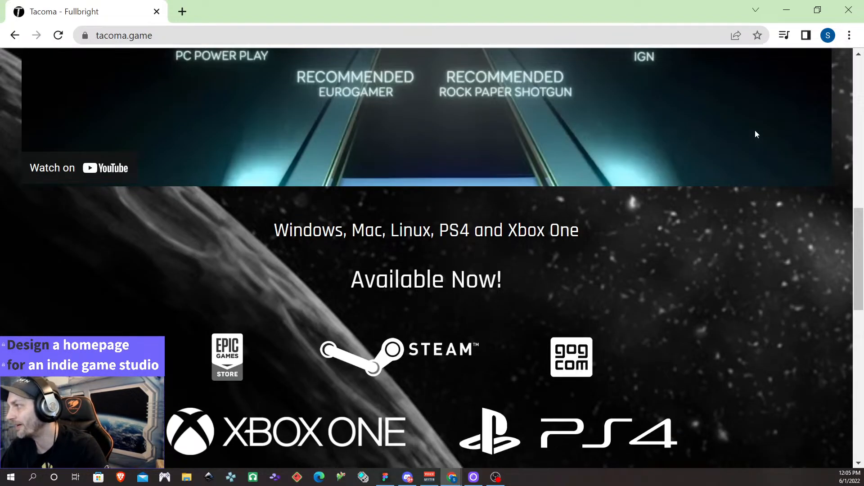
scroll(766, 253, "up", 7)
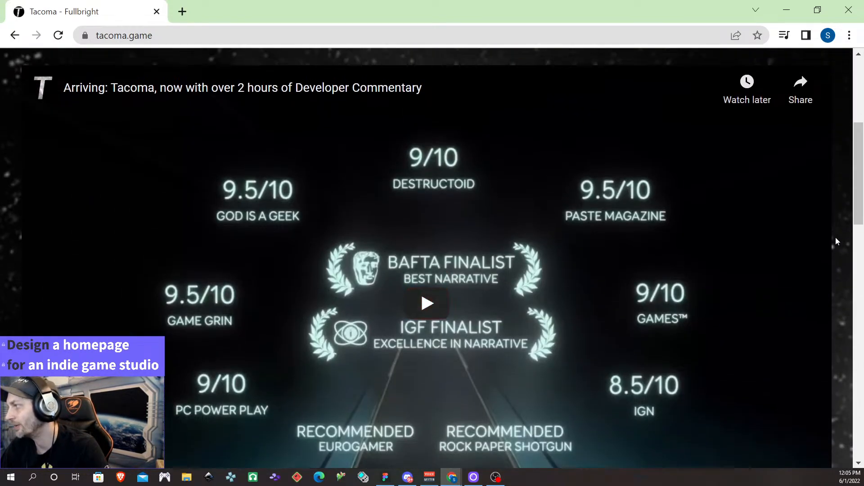
scroll(824, 231, "up", 1)
scroll(641, 239, "down", 8)
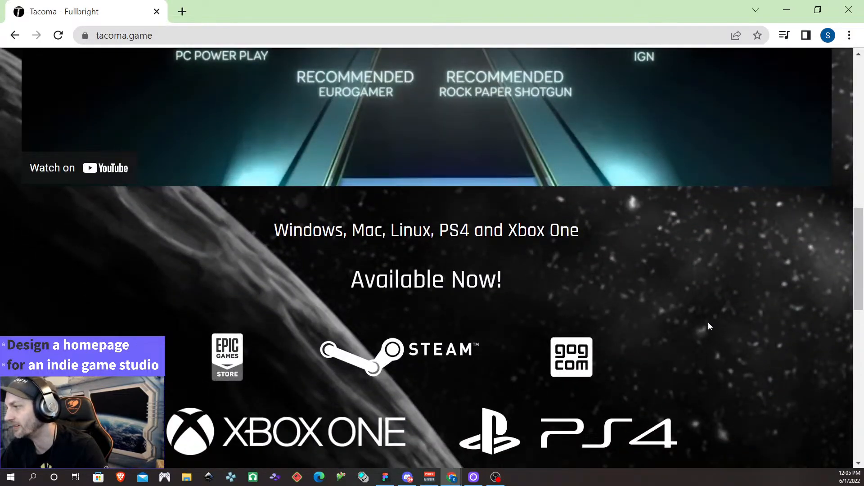
Zoom the Tacoma page out to 25% and examine the full background image behind the whole layout.
key("ctrl+minus")
scroll(495, 313, "down", 6)
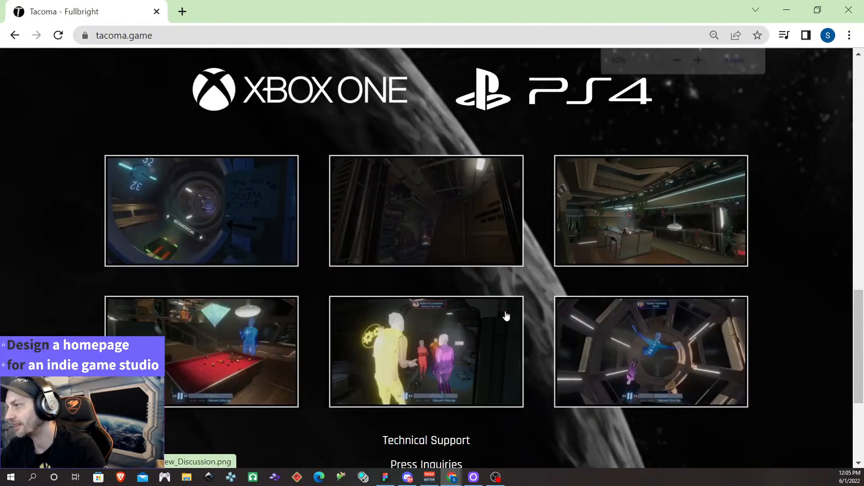
key("ctrl+minus")
key("ctrl+minus")
key("ctrl+minus")
key("ctrl+minus")
key("ctrl+minus")
key("ctrl+minus")
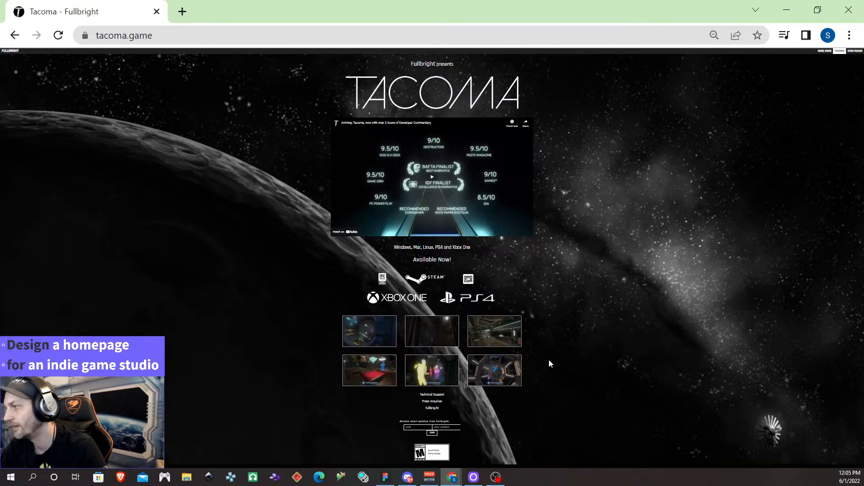
Compare how the Tacoma page's background fills the window at 75% and 25% zoom.
key("ctrl+plus")
key("ctrl+plus")
key("ctrl+plus")
key("ctrl+plus")
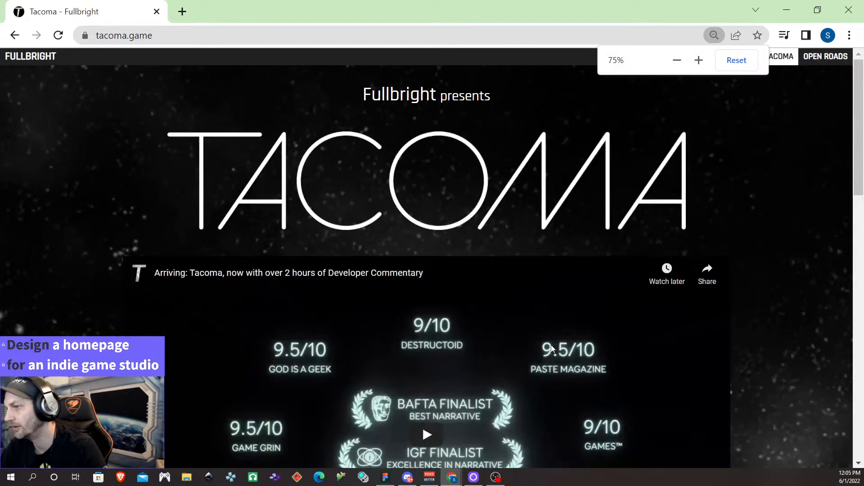
key("ctrl+minus")
key("ctrl+minus")
key("ctrl+minus")
key("ctrl+minus")
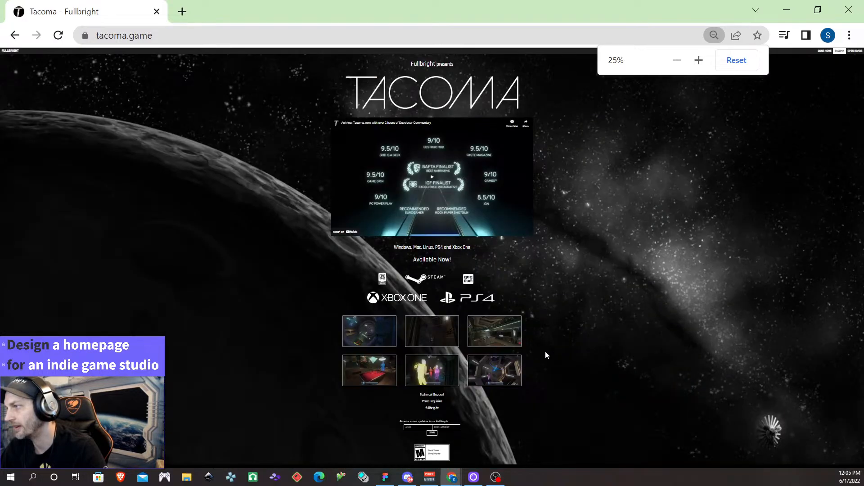
key("ctrl+plus")
key("ctrl+minus")
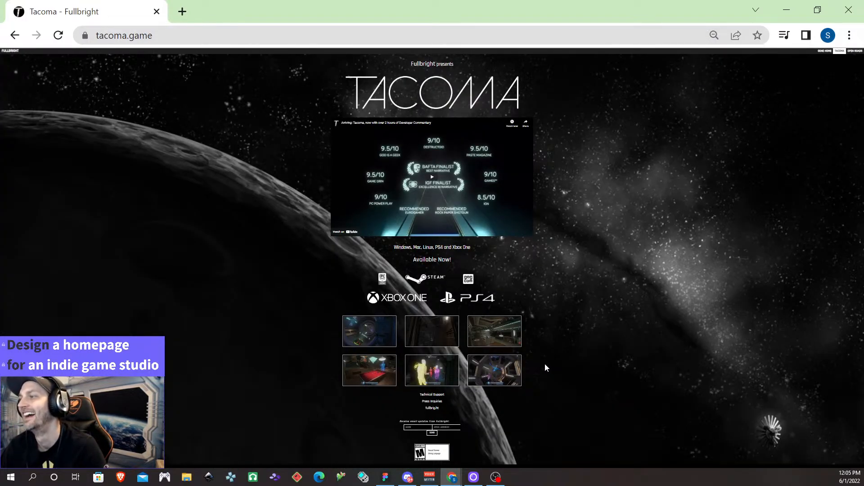
Restore the Tacoma page to 100% zoom and inspect the background behind the platform logos, screenshots and footer.
key("ctrl+plus")
key("ctrl+plus")
key("ctrl+plus")
key("ctrl+plus")
key("ctrl+plus")
scroll(545, 379, "down", 10)
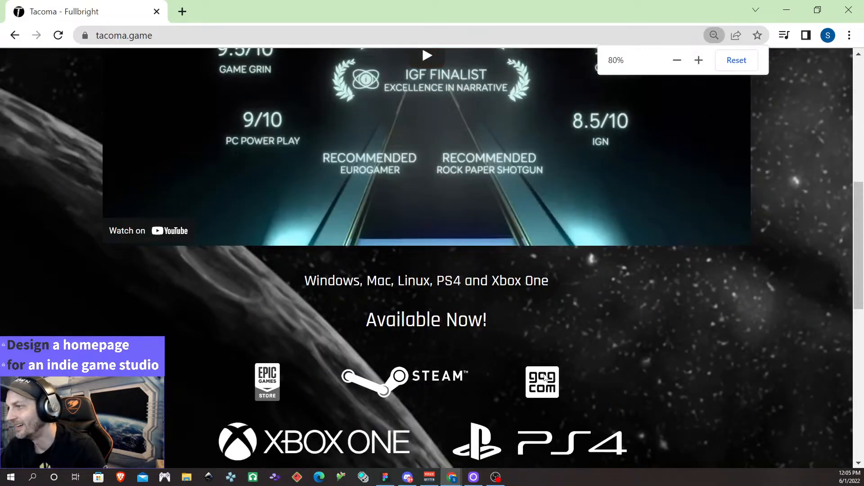
key("ctrl+plus")
key("ctrl+plus")
key("ctrl+plus")
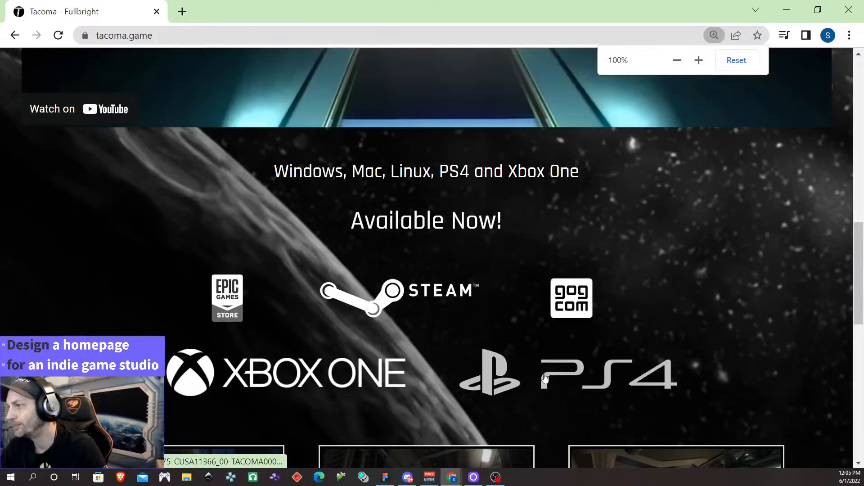
scroll(545, 379, "down", 10)
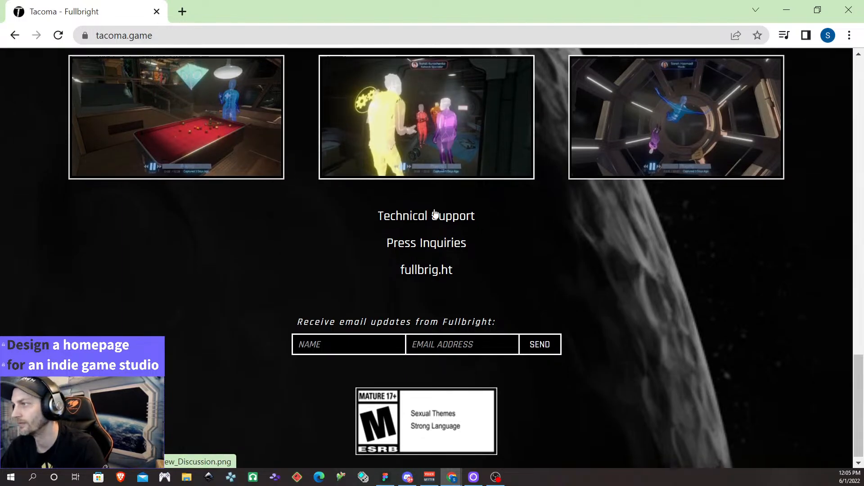
View the entire Tacoma page at 25% zoom again to study its single full-page background.
key("ctrl+minus")
key("ctrl+minus")
key("ctrl+minus")
key("ctrl+minus")
key("ctrl+minus")
key("ctrl+minus")
key("ctrl+minus")
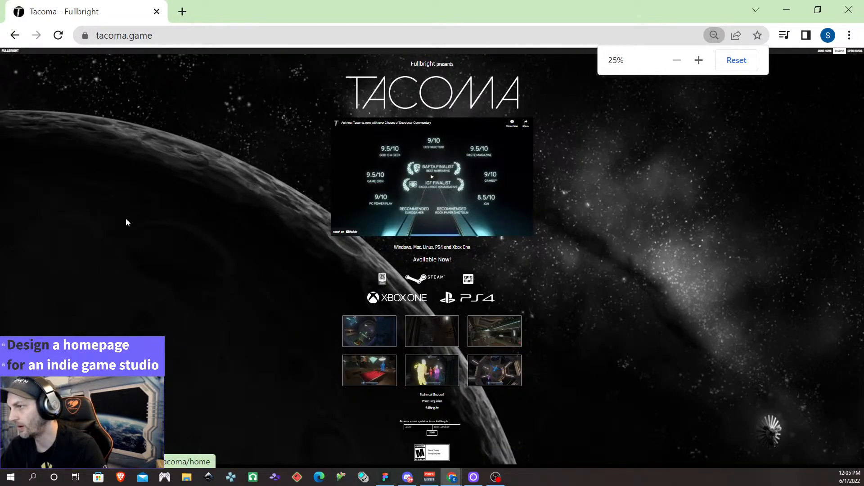
Switch back to the Figma homepage file and look over the background of the Winner less shadowy frame.
left_click(495, 477)
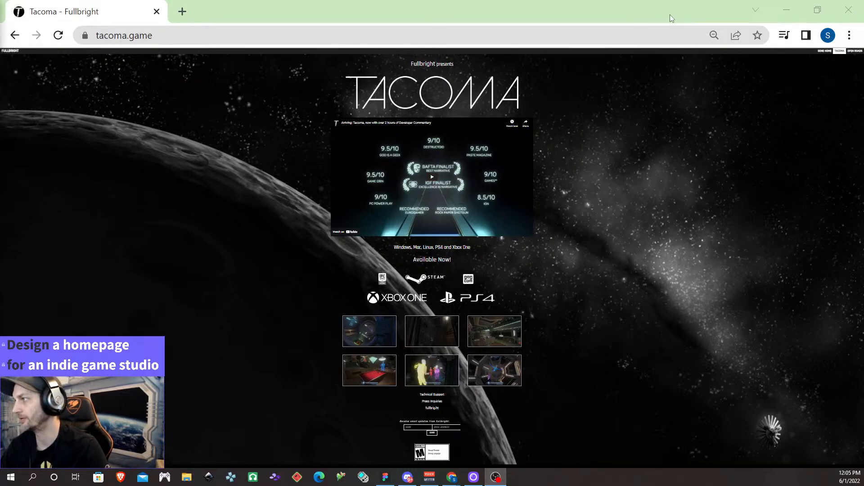
left_click(787, 10)
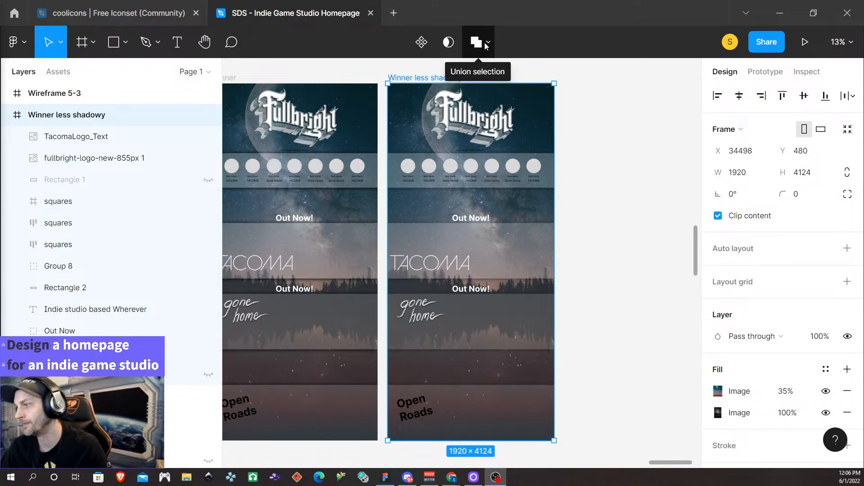
scroll(473, 372, "down", 2)
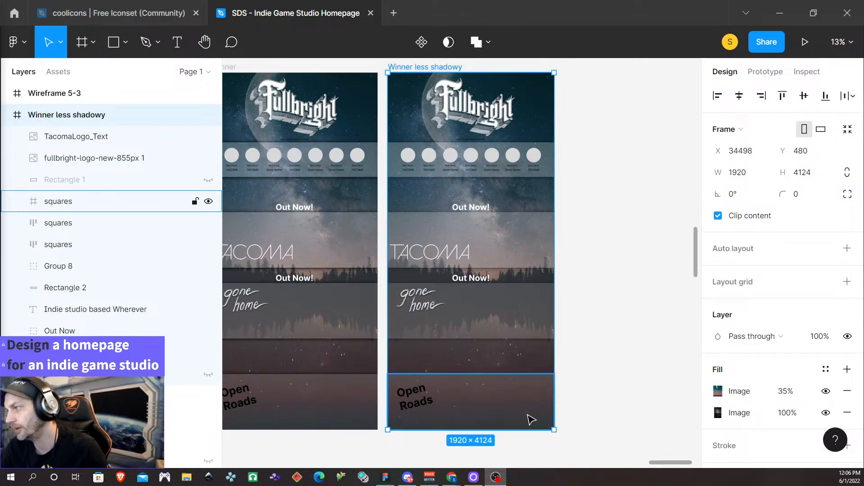
scroll(530, 417, "up", 1)
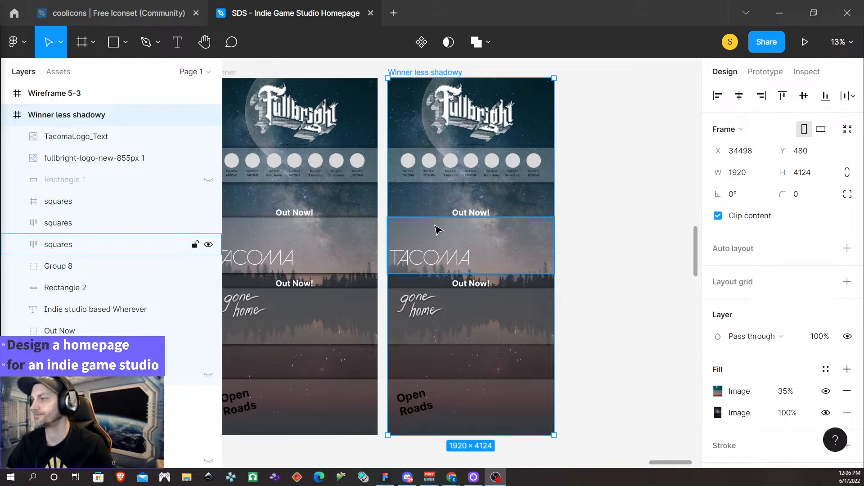
Find the crescent-moon sky photo in Frame 13 among the source images and check its dimensions.
scroll(463, 361, "down", 3)
scroll(399, 404, "down", 8)
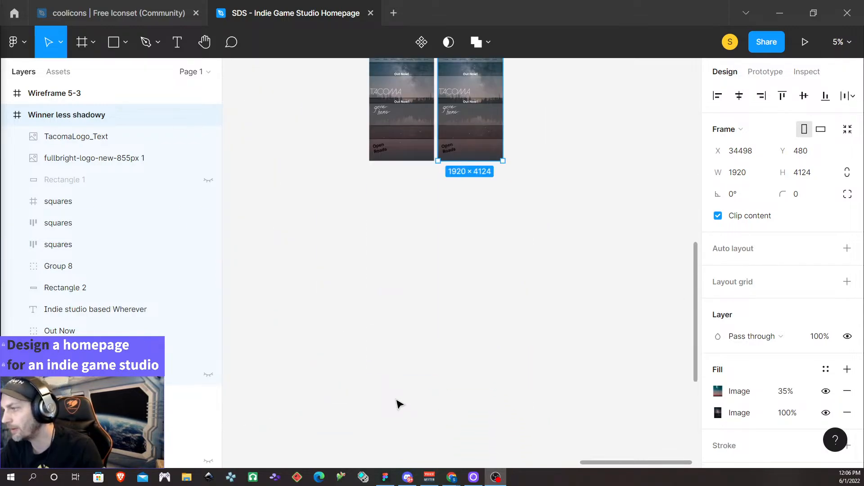
scroll(380, 384, "down", 3)
scroll(372, 351, "down", 5)
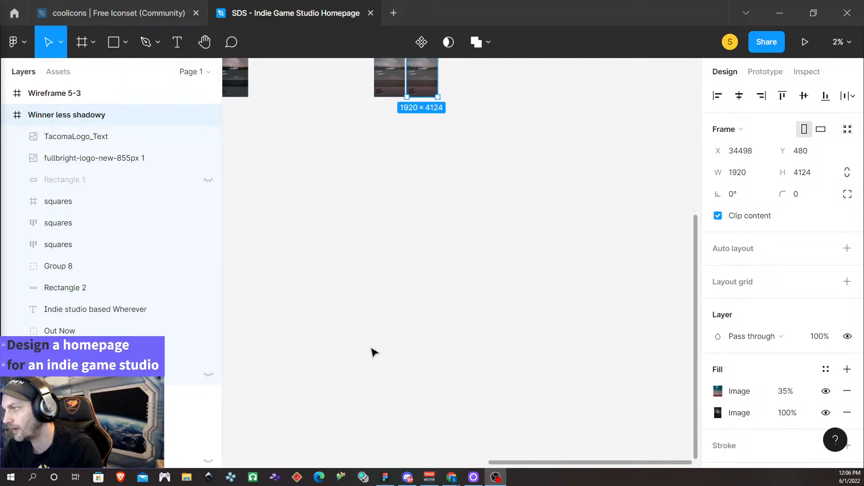
scroll(371, 351, "down", 2)
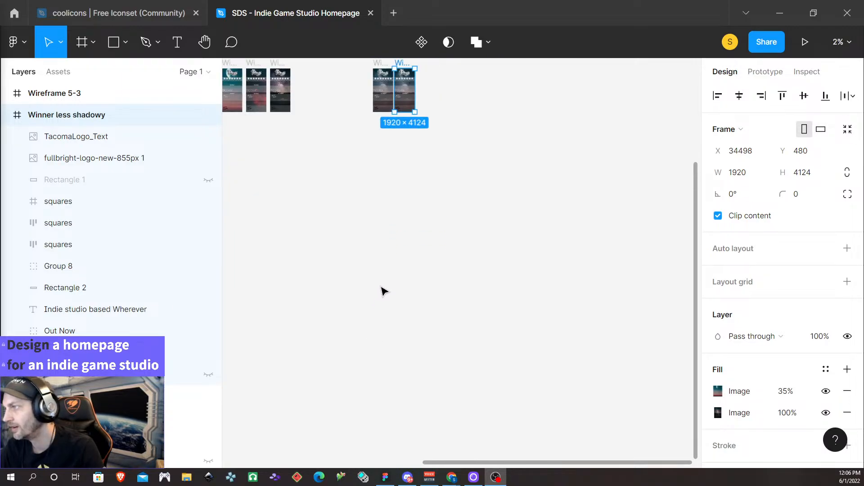
scroll(395, 275, "down", 3)
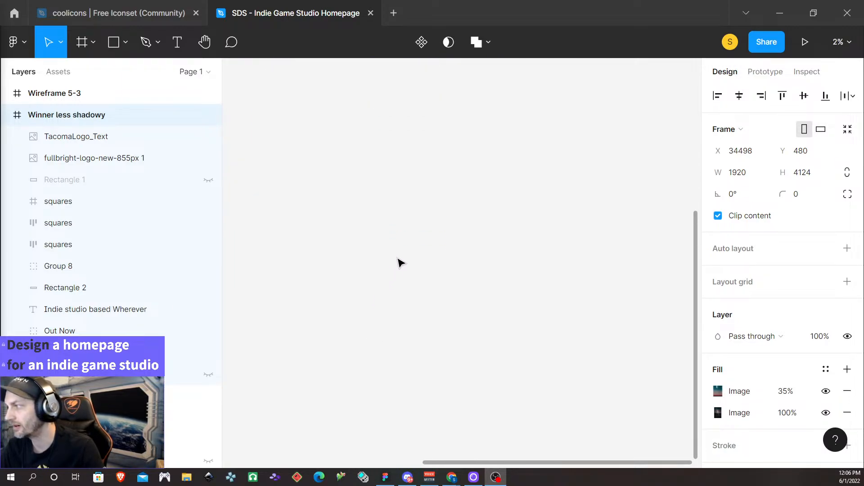
scroll(400, 261, "up", 5)
scroll(400, 259, "left", 5)
scroll(400, 258, "left", 3)
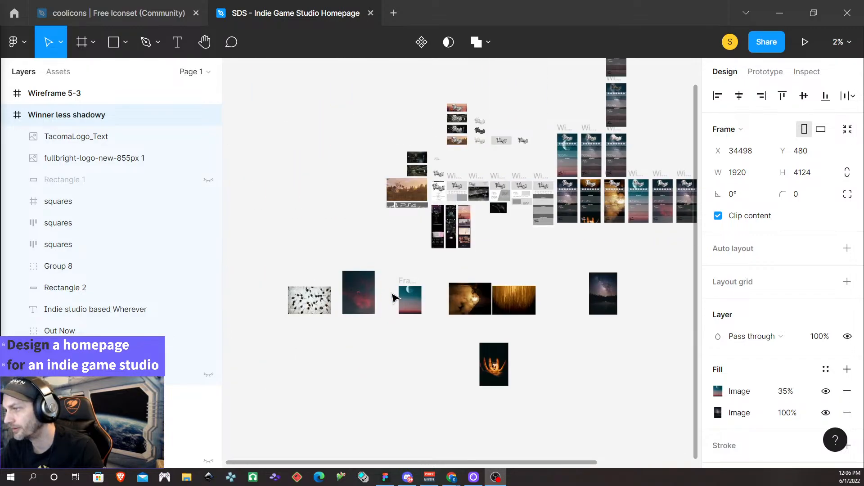
left_click(415, 306)
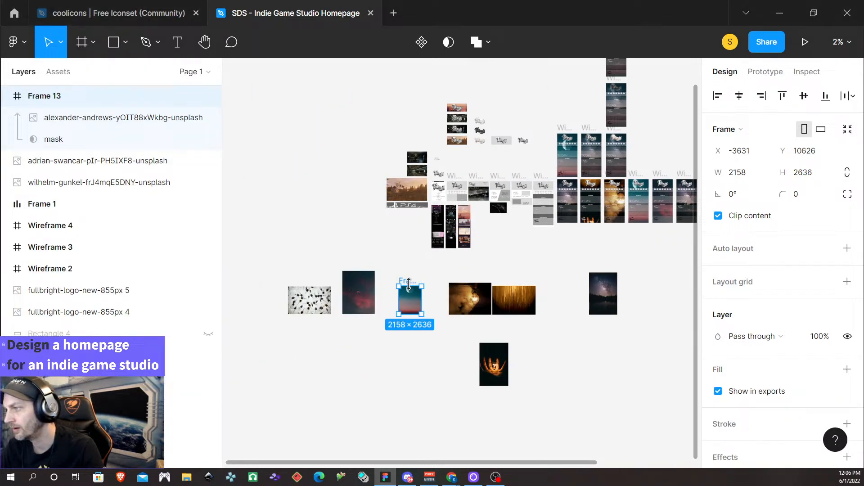
left_click(104, 118)
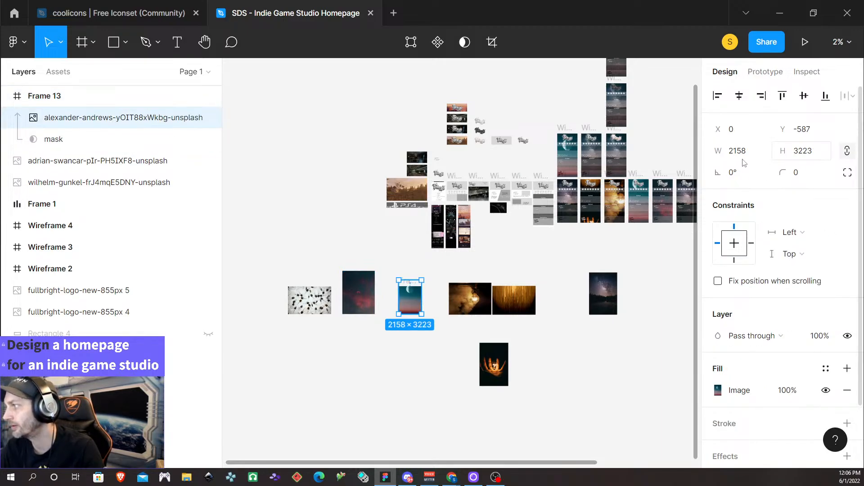
Return to the Winner less shadowy frame and select it to check its dimensions against the moon photo.
scroll(474, 194, "right", 5)
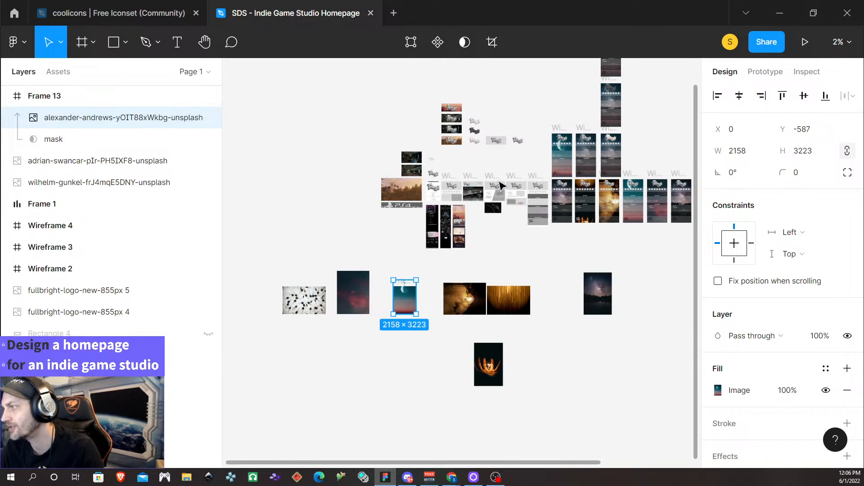
scroll(516, 184, "right", 4)
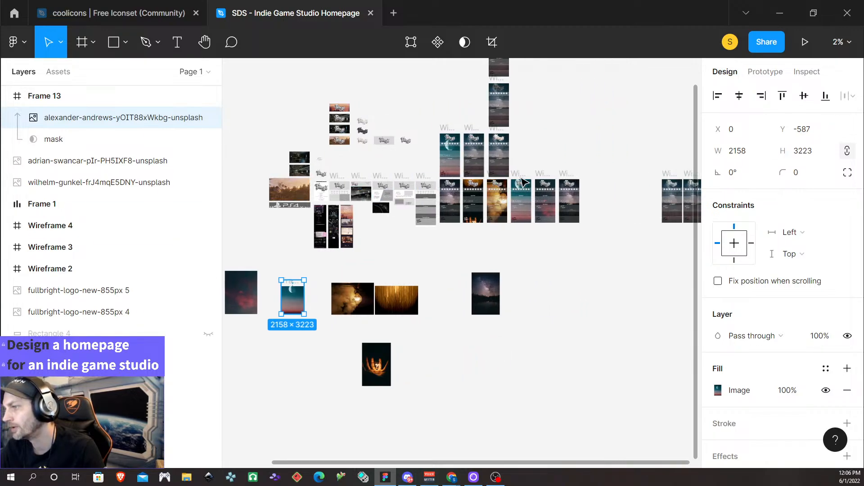
scroll(544, 187, "right", 1)
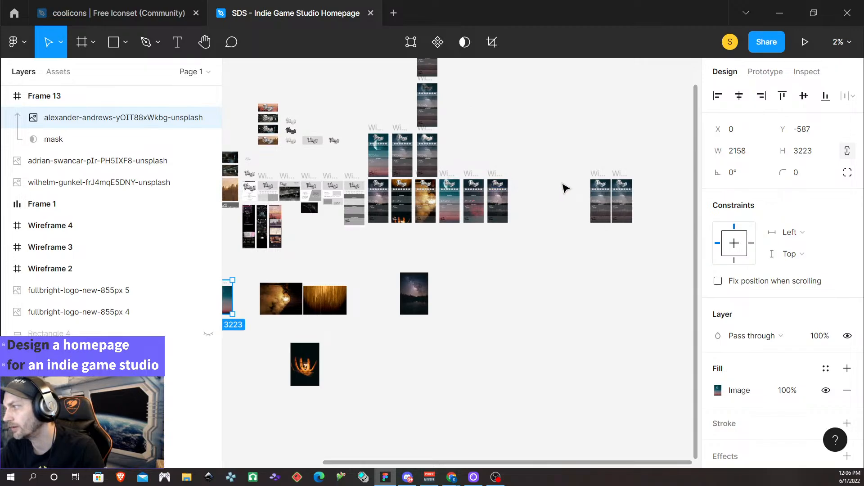
scroll(493, 158, "up", 3)
scroll(620, 234, "right", 4)
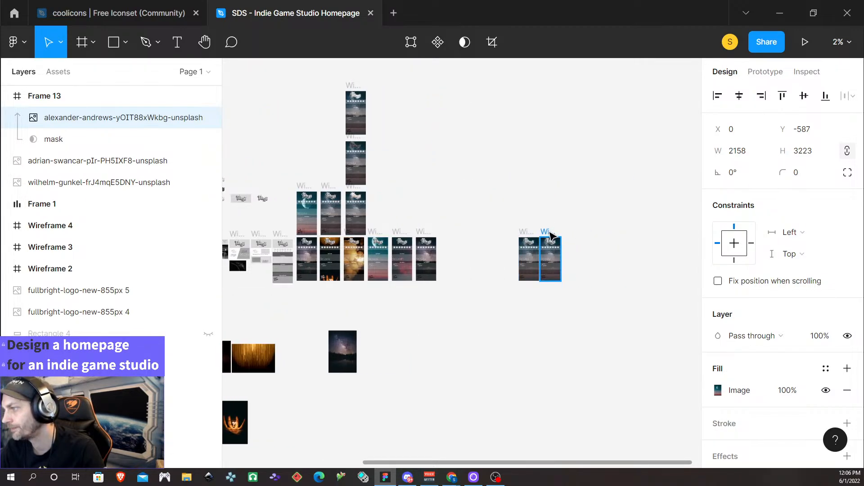
left_click(552, 235)
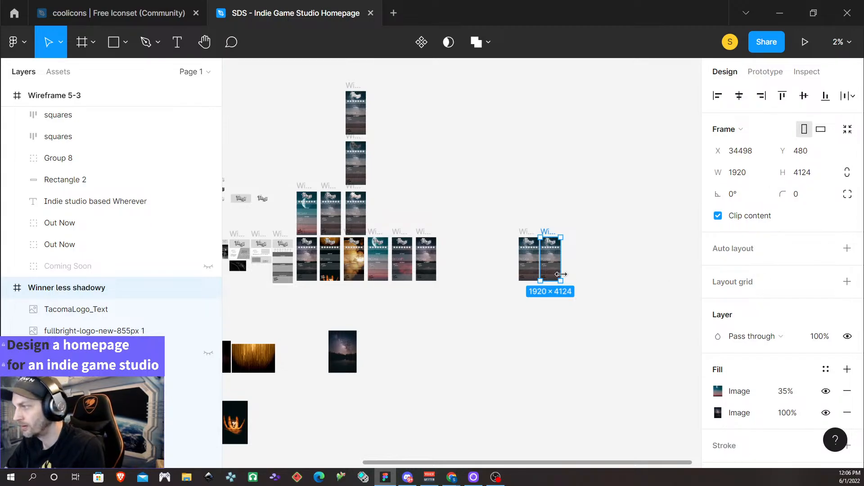
Examine the Winner less shadowy frame up close, from the Tacoma section down to Open Roads and back up to the header.
scroll(603, 279, "up", 5)
scroll(587, 263, "left", 5)
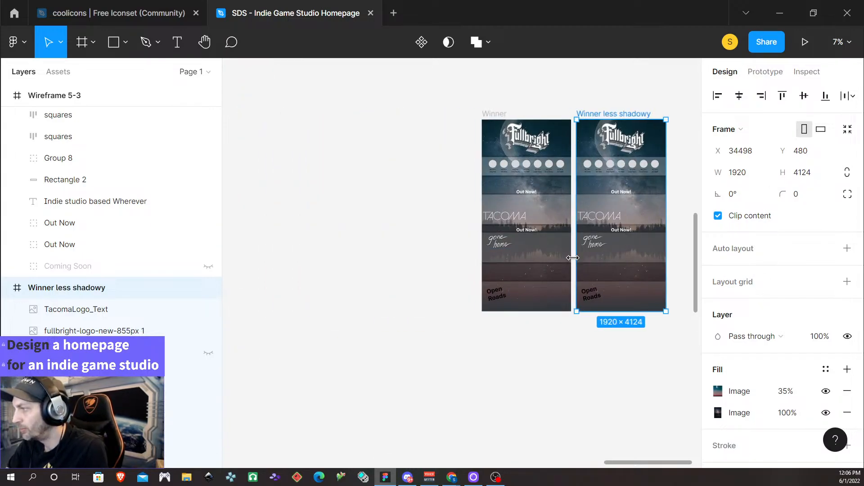
scroll(581, 261, "right", 2)
scroll(574, 208, "up", 10)
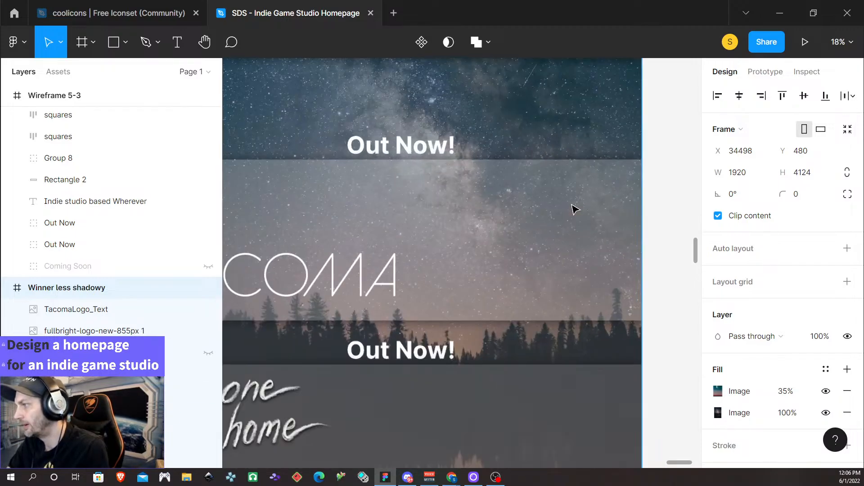
scroll(544, 208, "left", 5)
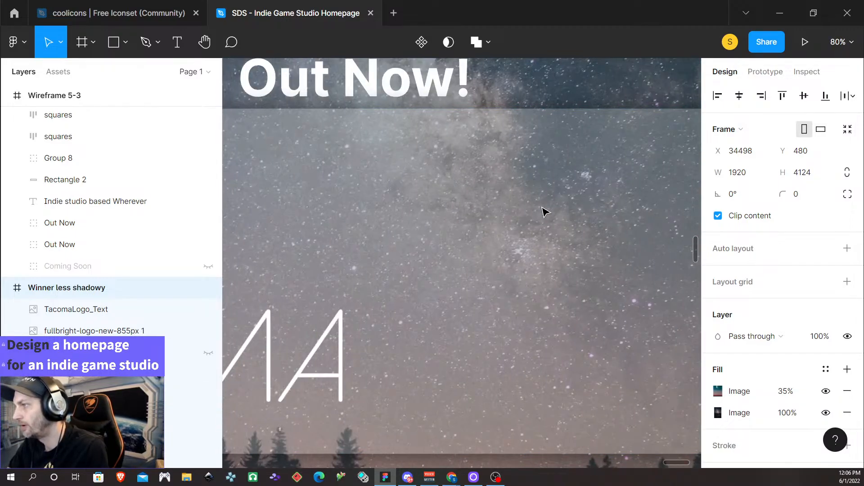
scroll(538, 213, "down", 4)
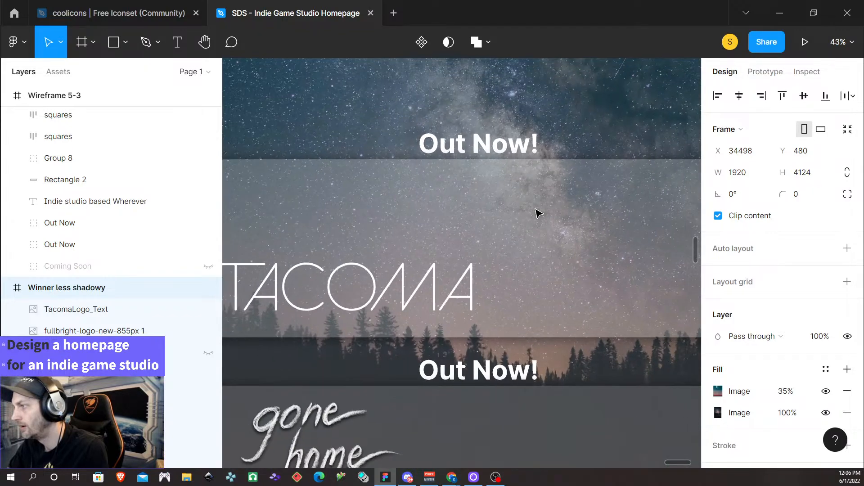
scroll(536, 214, "left", 2)
scroll(532, 215, "down", 4)
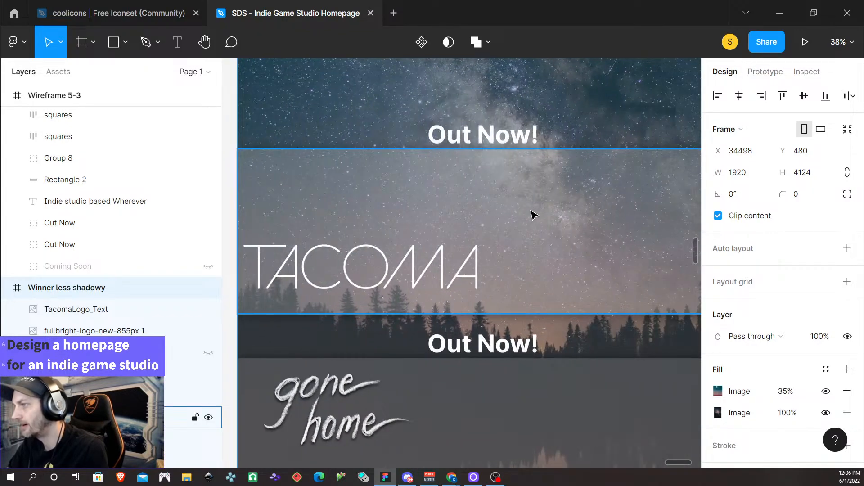
scroll(483, 212, "down", 3)
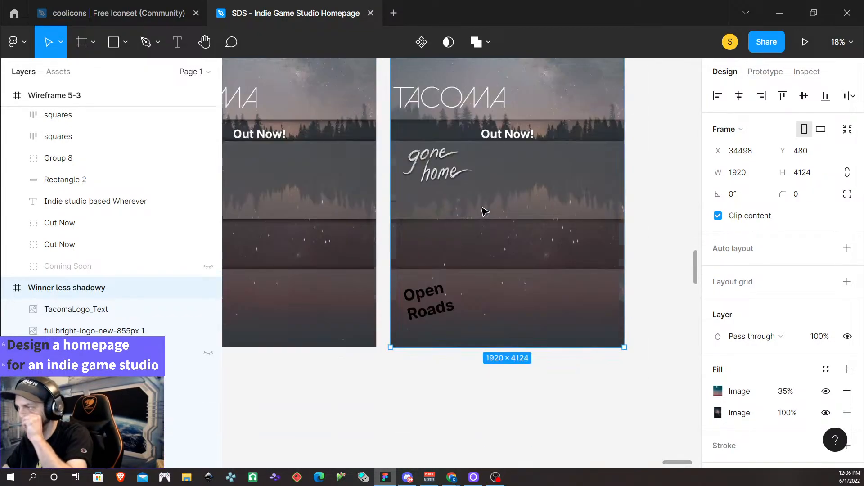
scroll(482, 209, "up", 6)
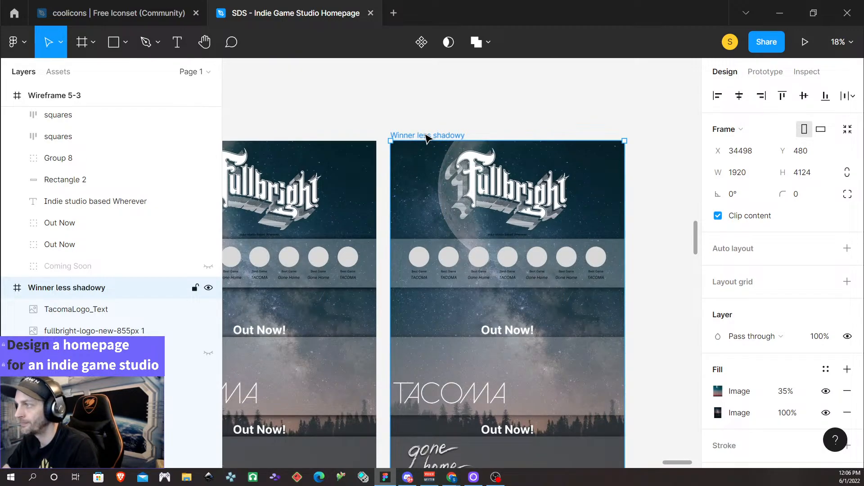
Present the Winner less shadowy frame as a prototype, trying Fit to screen and Actual size (100%) to judge its background.
left_click(805, 43)
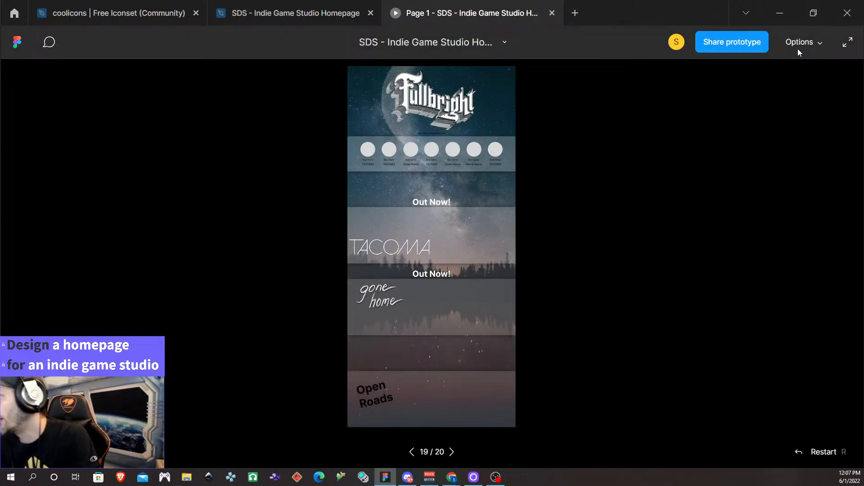
left_click(805, 43)
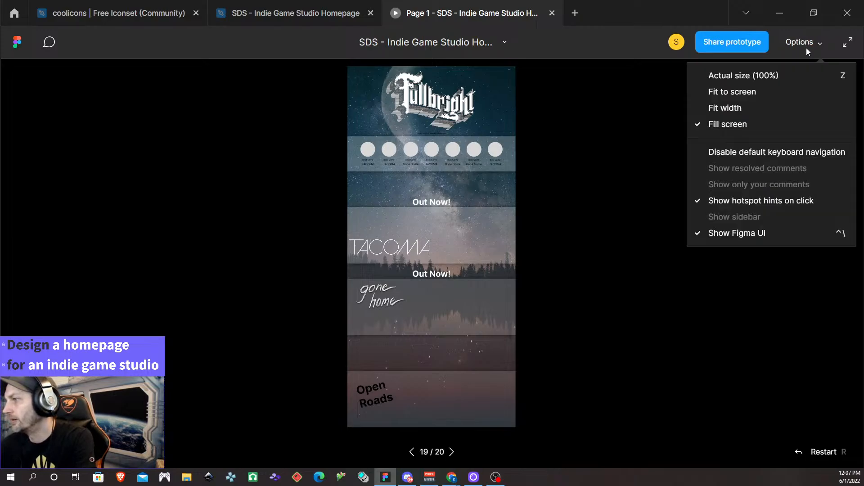
left_click(746, 93)
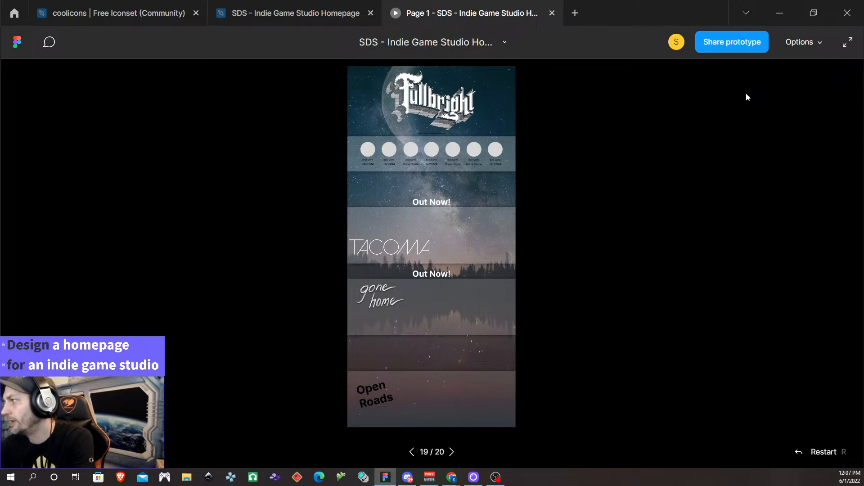
left_click(789, 43)
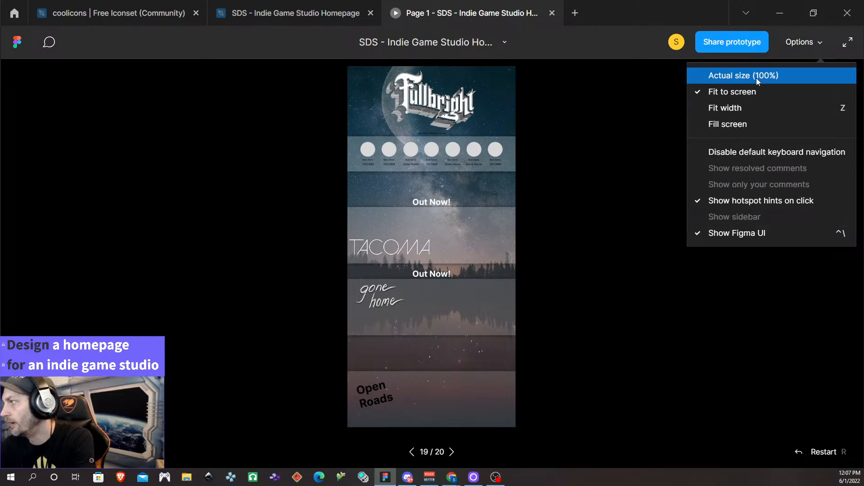
left_click(756, 77)
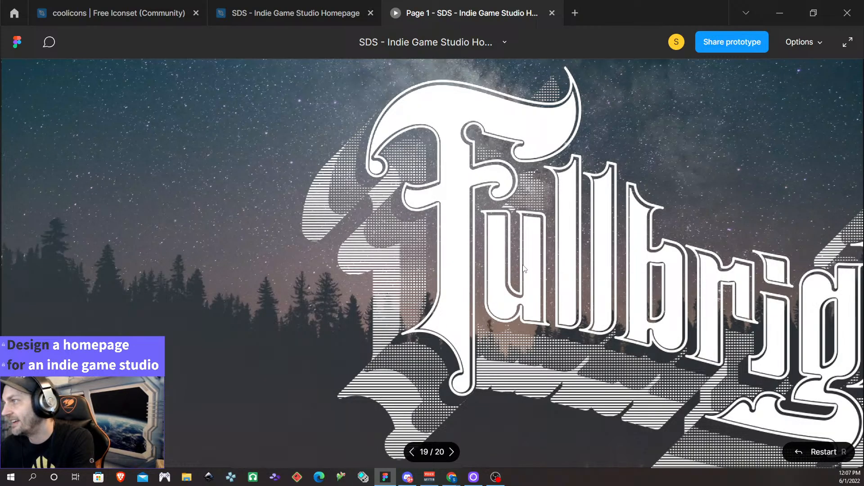
scroll(524, 264, "down", 5)
scroll(525, 264, "up", 5)
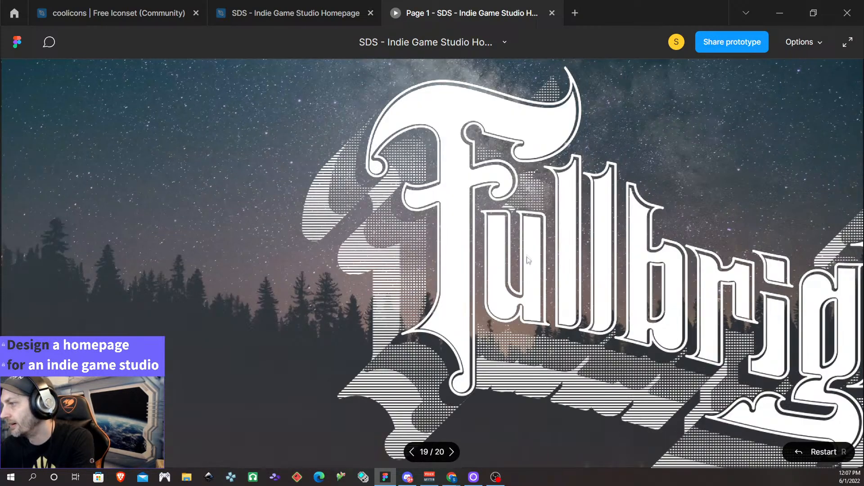
Scale the prototype preview to Fit width and look over the Fullbright header.
left_click(788, 43)
left_click(753, 108)
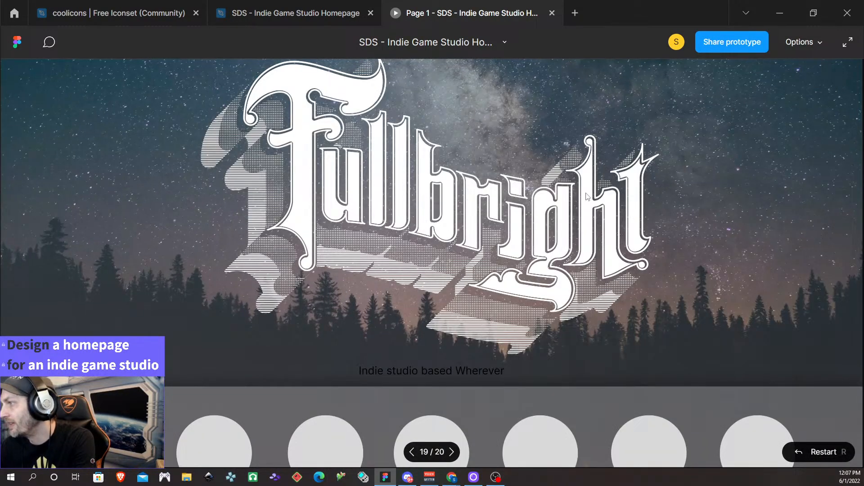
scroll(535, 207, "down", 4)
scroll(538, 218, "up", 6)
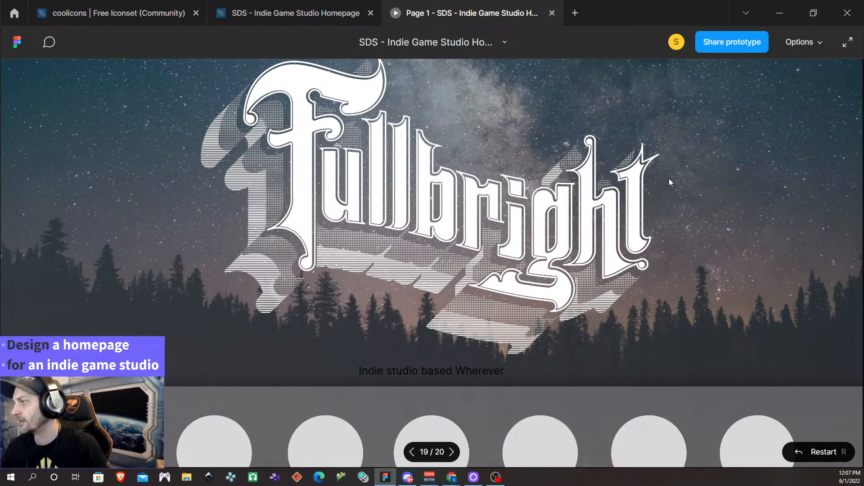
Go through the previewed page from the awards row to Open Roads, examining how the background sits behind each section.
scroll(658, 208, "down", 6)
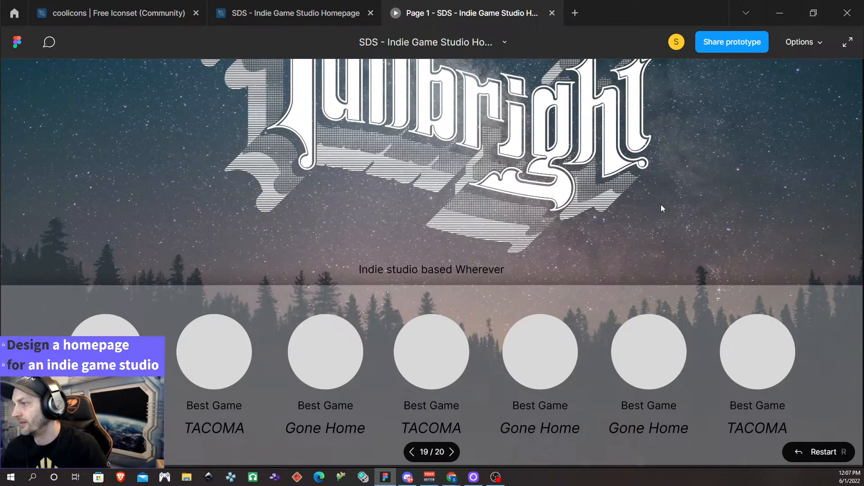
scroll(661, 205, "down", 4)
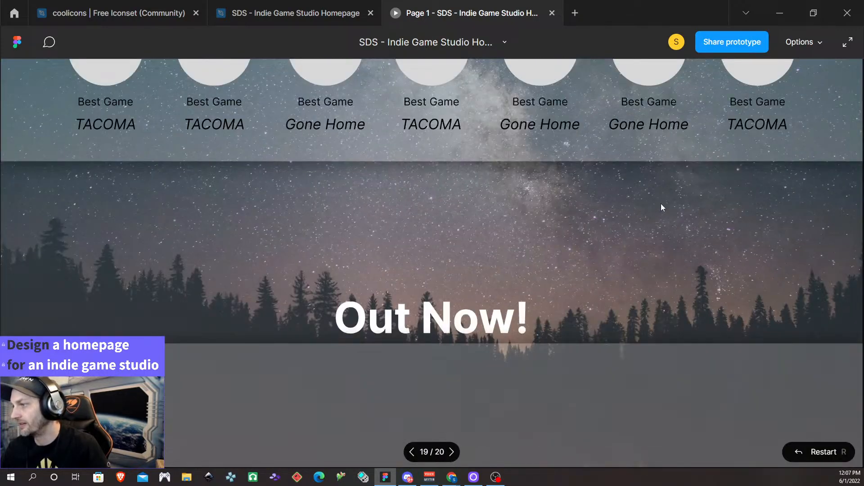
scroll(661, 203, "down", 2)
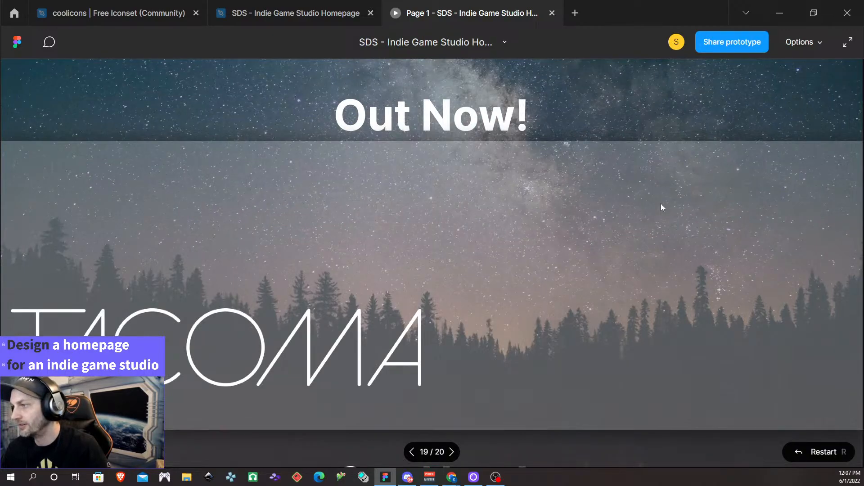
scroll(661, 204, "down", 2)
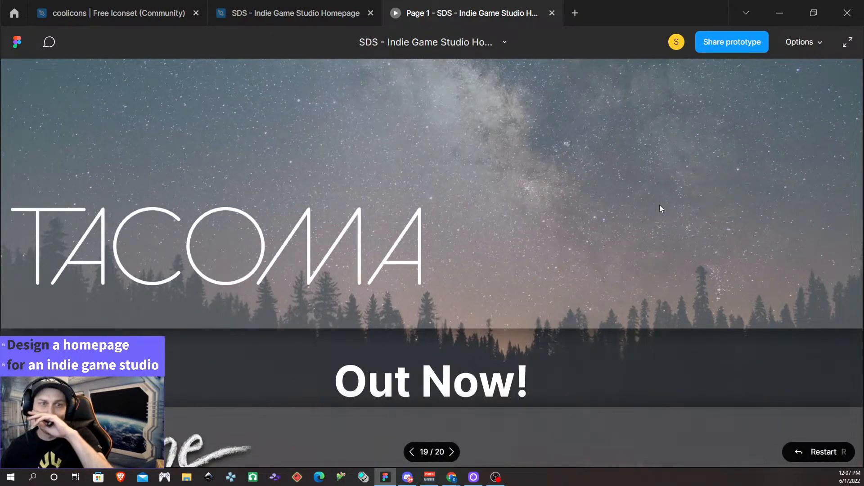
scroll(660, 208, "down", 2)
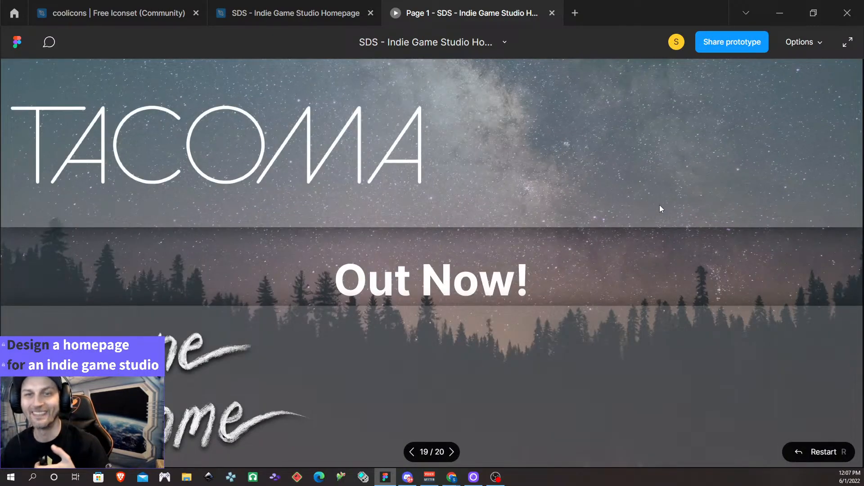
scroll(662, 198, "down", 2)
scroll(662, 219, "down", 2)
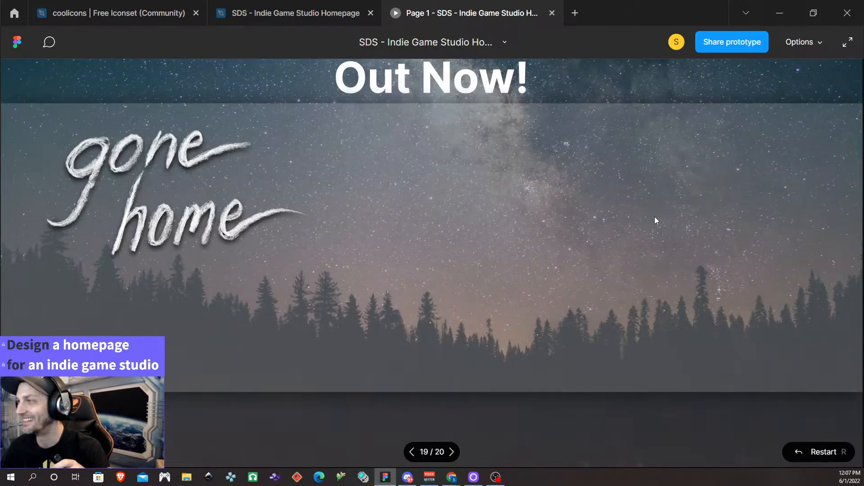
scroll(645, 217, "down", 4)
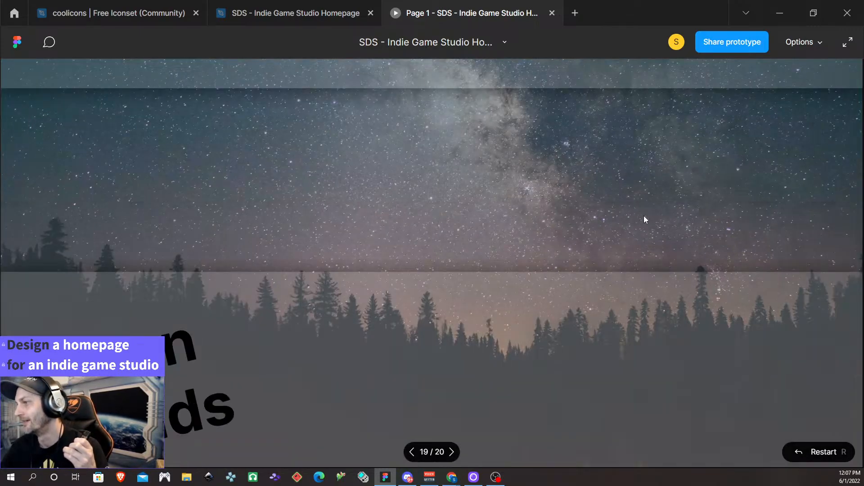
scroll(644, 215, "down", 2)
scroll(644, 220, "up", 2)
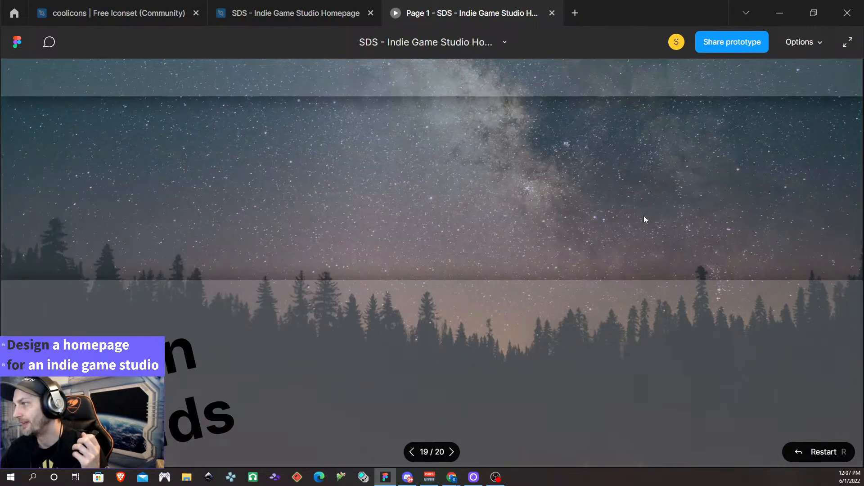
Recheck the background across the whole previewed page, between the Fullbright header and the Open Roads section.
scroll(495, 204, "up", 10)
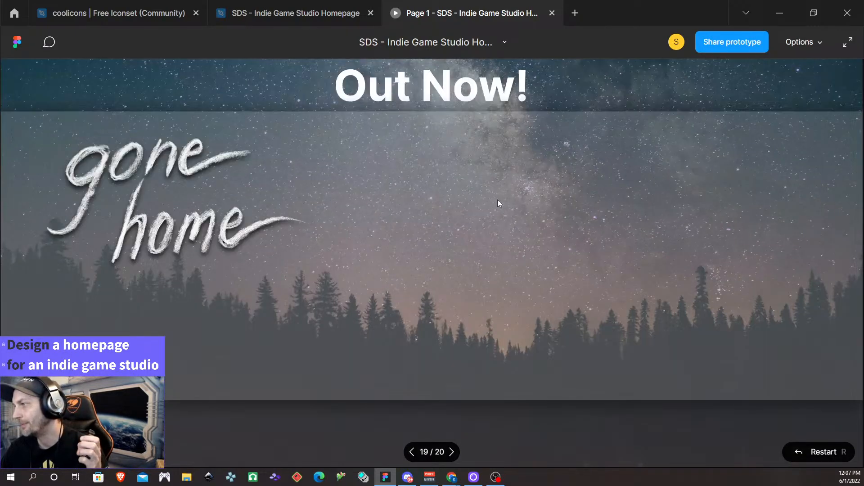
scroll(503, 204, "down", 8)
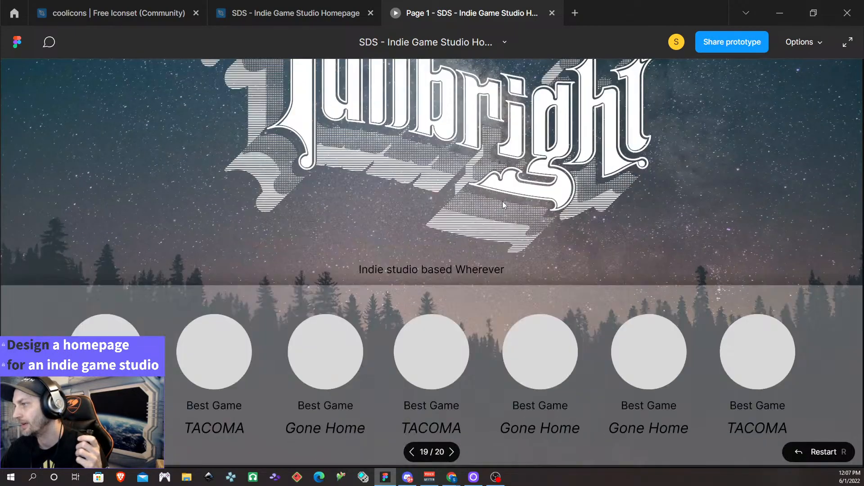
scroll(502, 205, "up", 5)
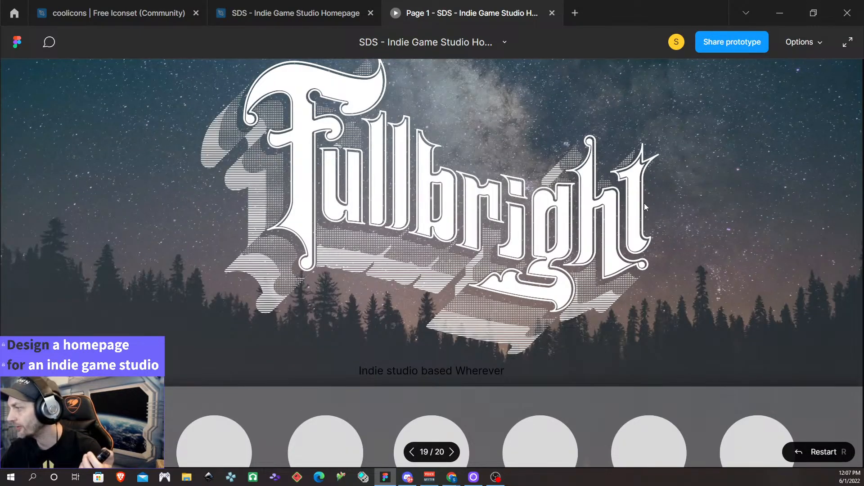
scroll(644, 208, "down", 10)
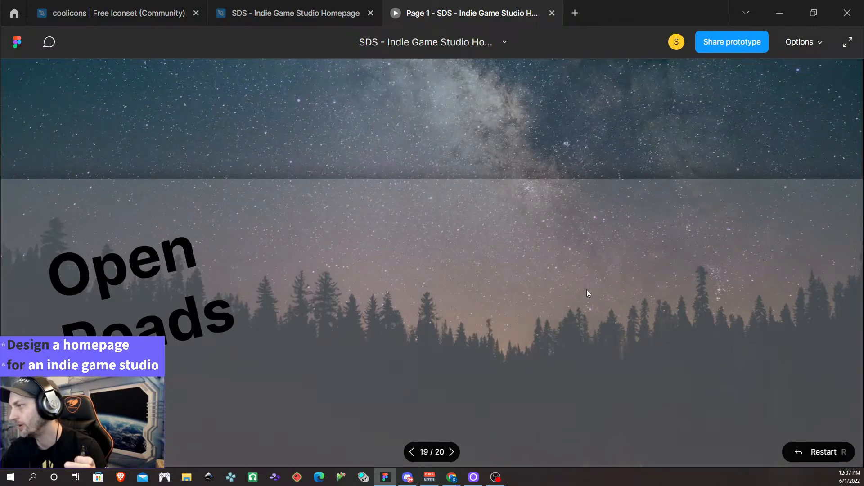
scroll(587, 290, "up", 10)
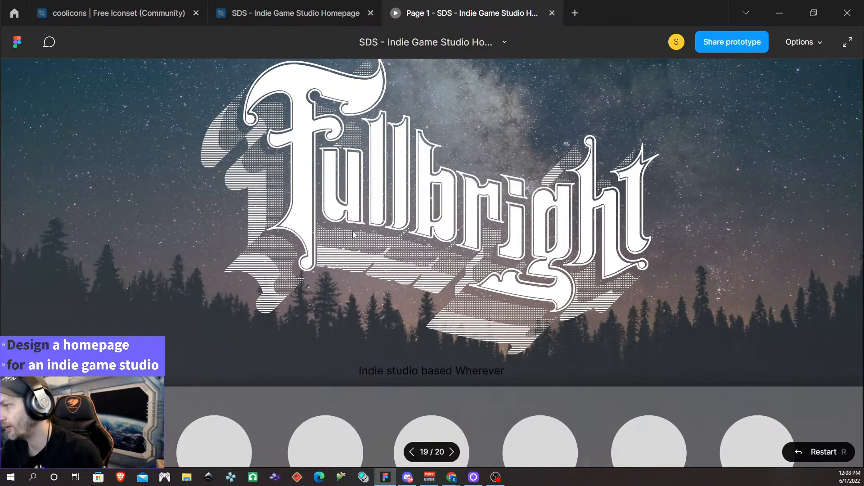
Return to the homepage design file and view the Winner and Winner less shadowy frames in full, side by side.
left_click(285, 13)
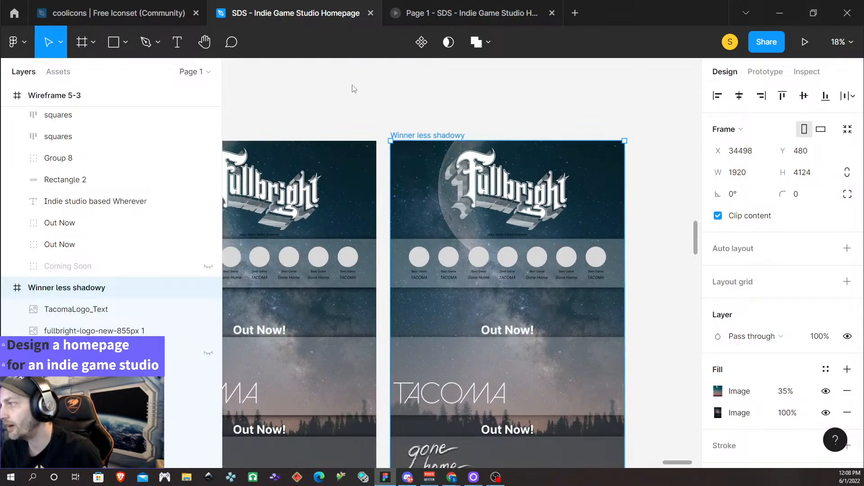
scroll(638, 335, "down", 5)
scroll(638, 333, "down", 5)
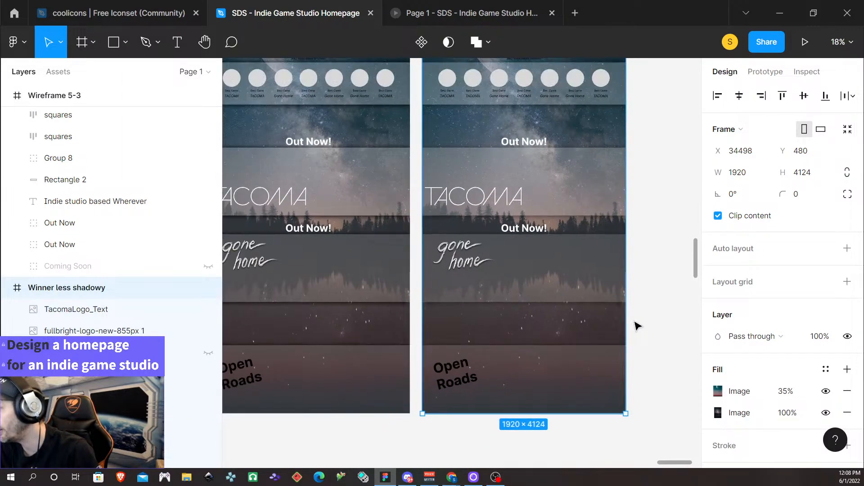
scroll(646, 325, "down", 2)
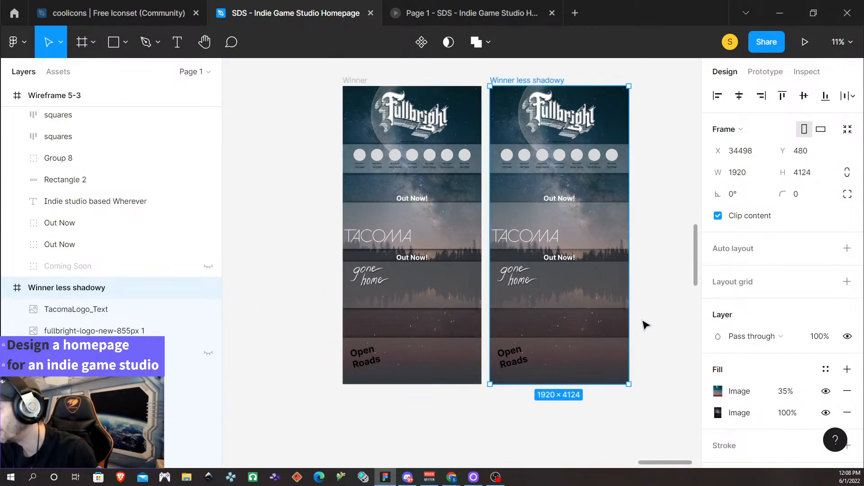
scroll(655, 282, "right", 5)
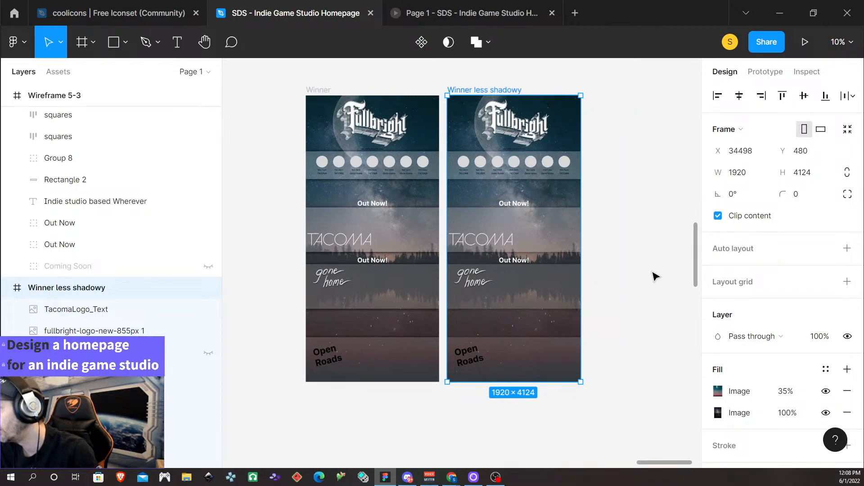
scroll(656, 277, "right", 4)
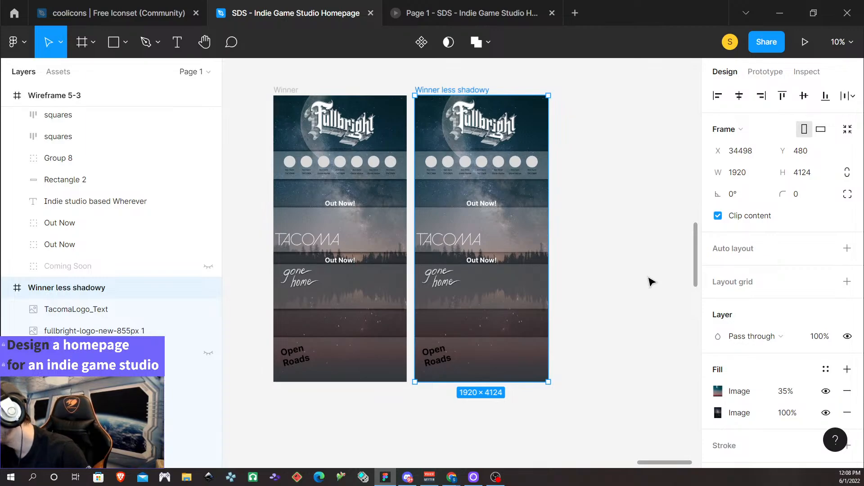
Reselect the Winner less shadowy frame and present it as a prototype again.
left_click(610, 273)
left_click(473, 92)
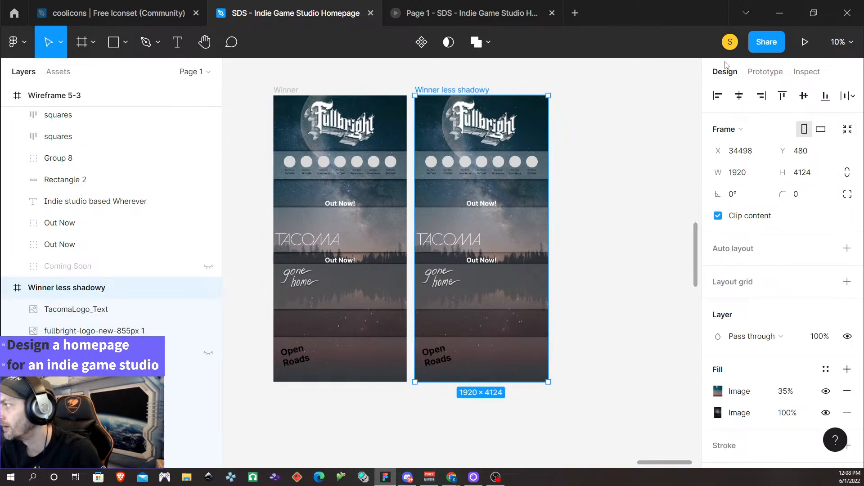
left_click(805, 42)
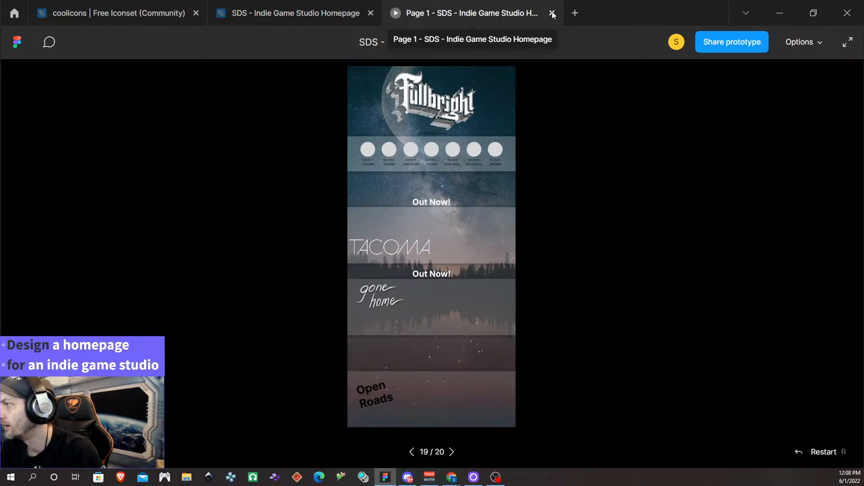
Close the open prototype preview, present the Winner less shadowy frame again, and scale the preview to Fit width.
left_click(551, 13)
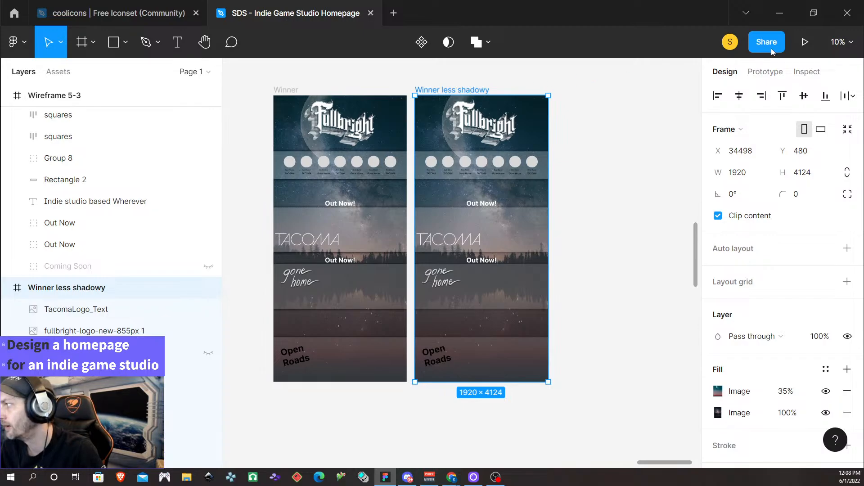
left_click(804, 42)
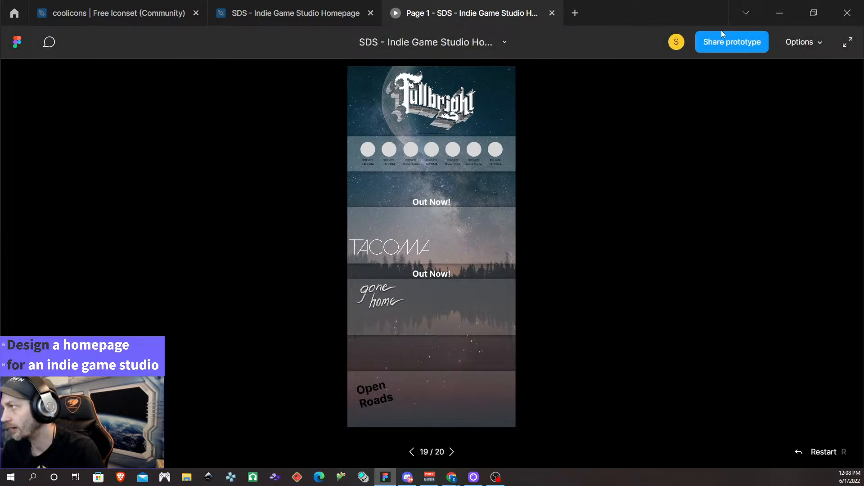
left_click(819, 42)
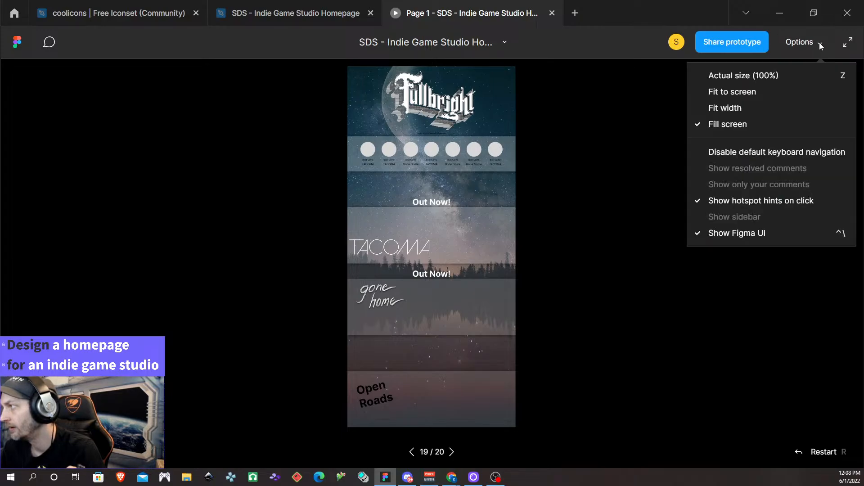
left_click(765, 104)
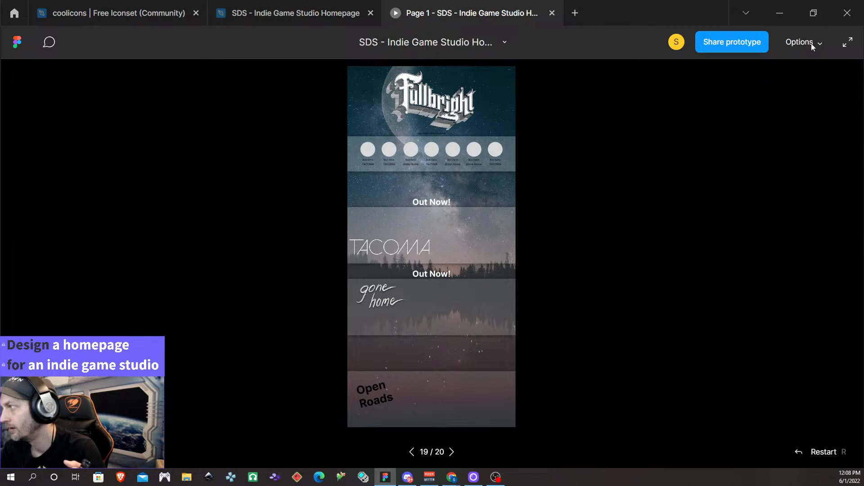
left_click(810, 43)
left_click(771, 110)
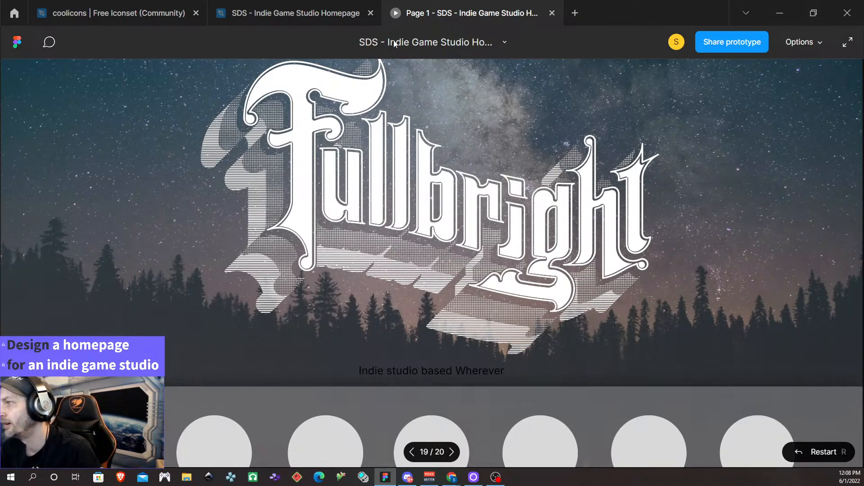
Compare the preview's Fill screen scaling with Actual size (100%), ending on Actual size.
left_click(808, 43)
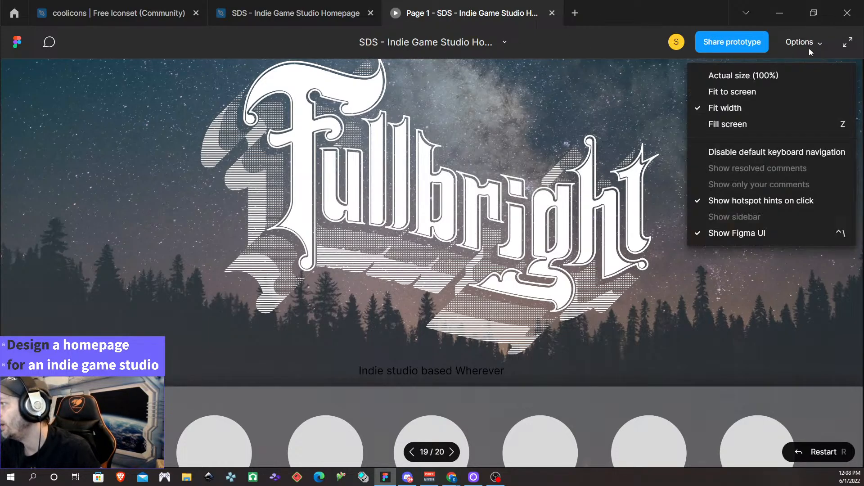
left_click(760, 125)
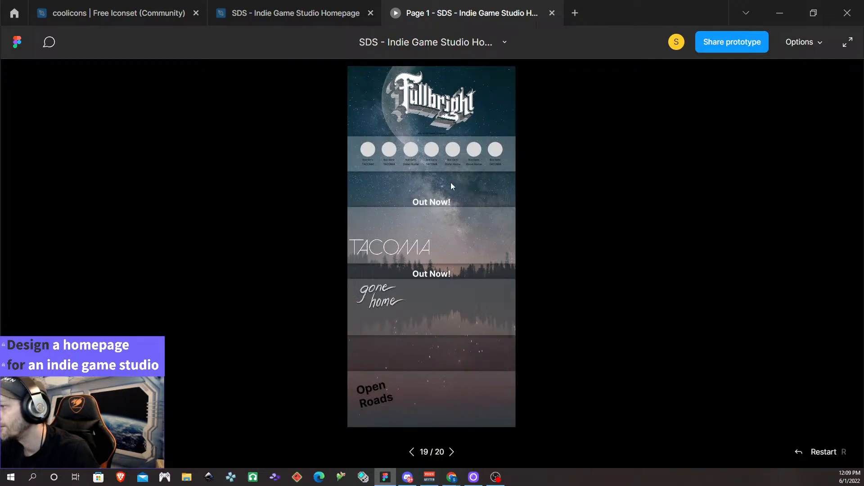
left_click(802, 43)
left_click(763, 80)
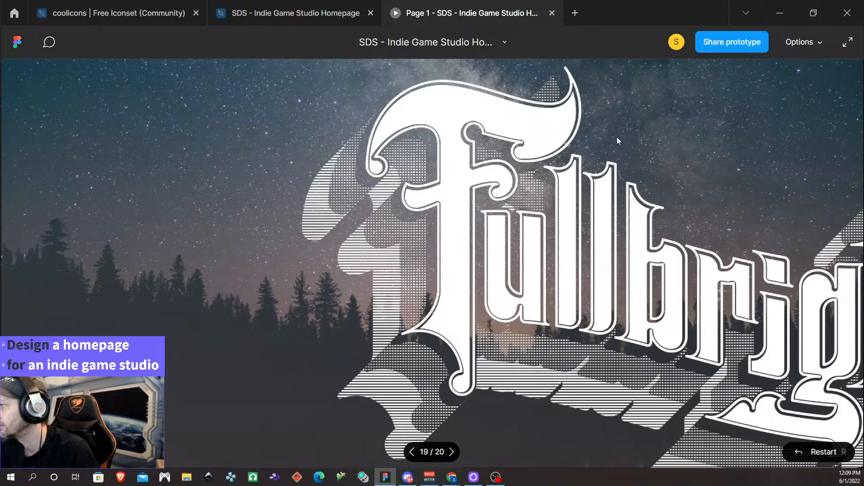
Examine how the background behaves at actual size from the Fullbright header through the awards, Tacoma and Gone Home sections.
scroll(601, 161, "up", 15)
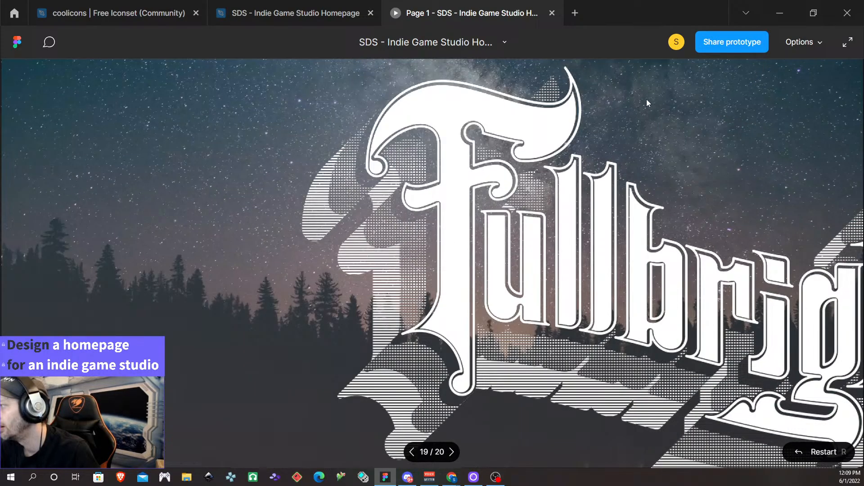
scroll(292, 161, "down", 10)
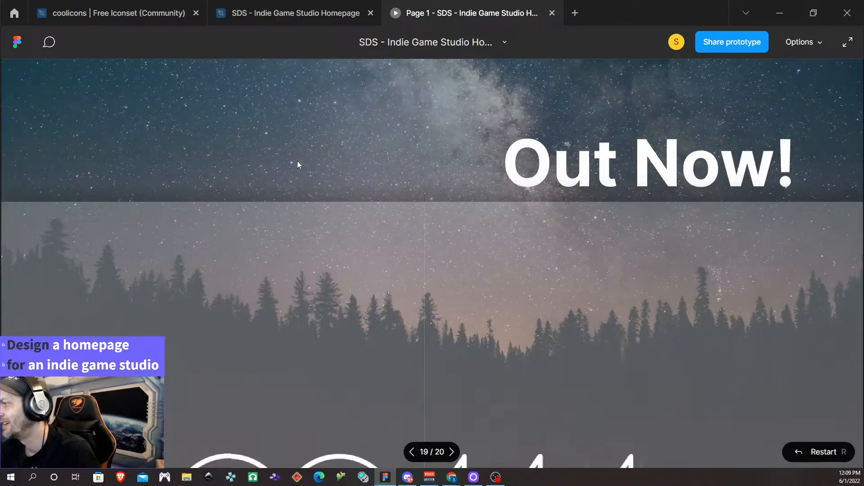
scroll(297, 160, "up", 4)
scroll(299, 157, "up", 5)
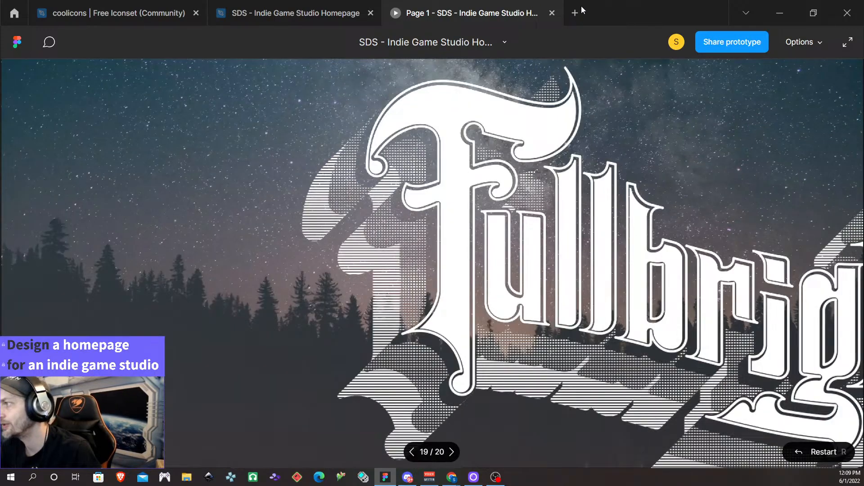
scroll(565, 199, "down", 15)
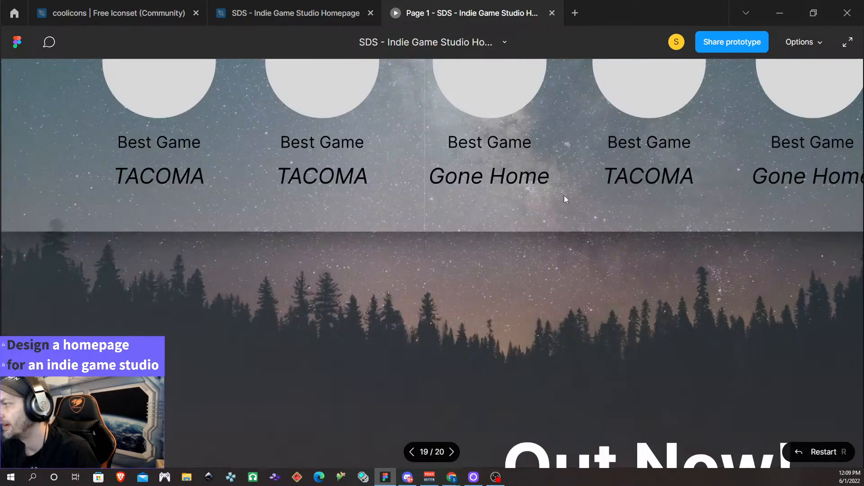
scroll(566, 200, "down", 10)
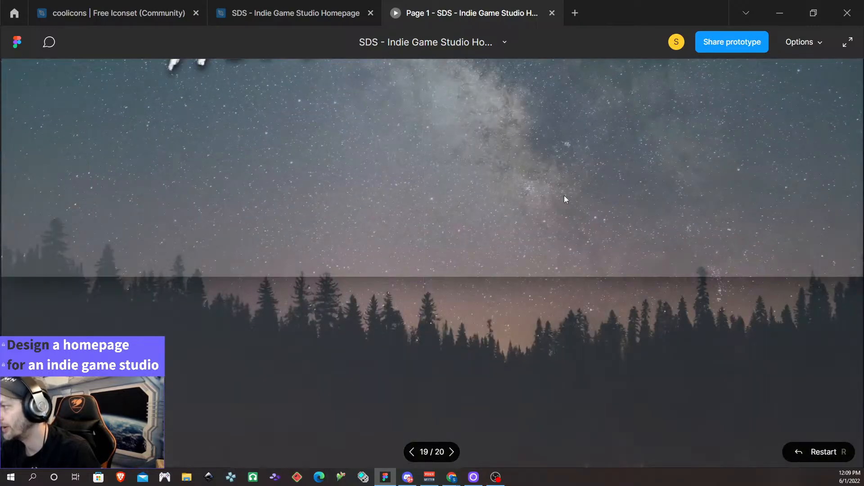
scroll(565, 199, "up", 5)
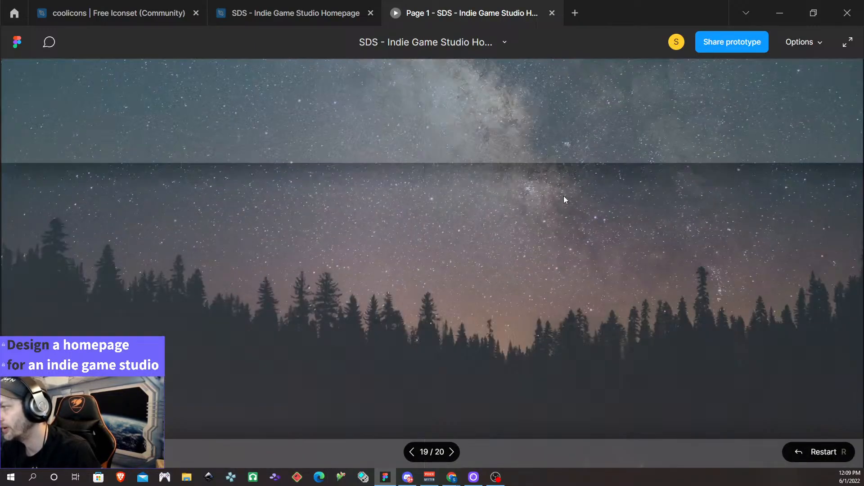
scroll(566, 197, "up", 10)
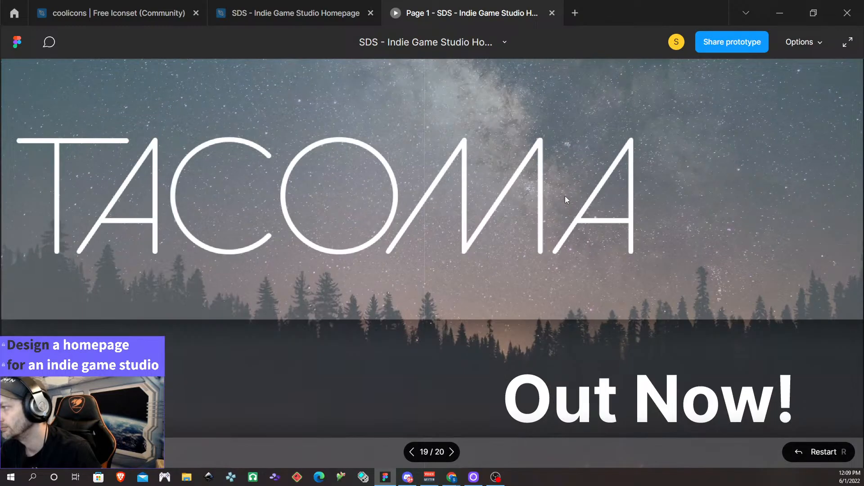
scroll(565, 196, "down", 5)
scroll(566, 196, "up", 10)
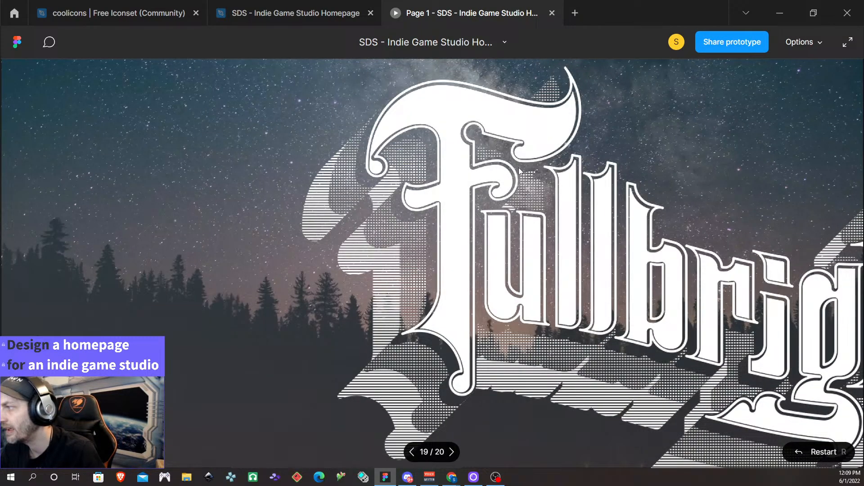
scroll(366, 283, "down", 5)
scroll(366, 282, "down", 15)
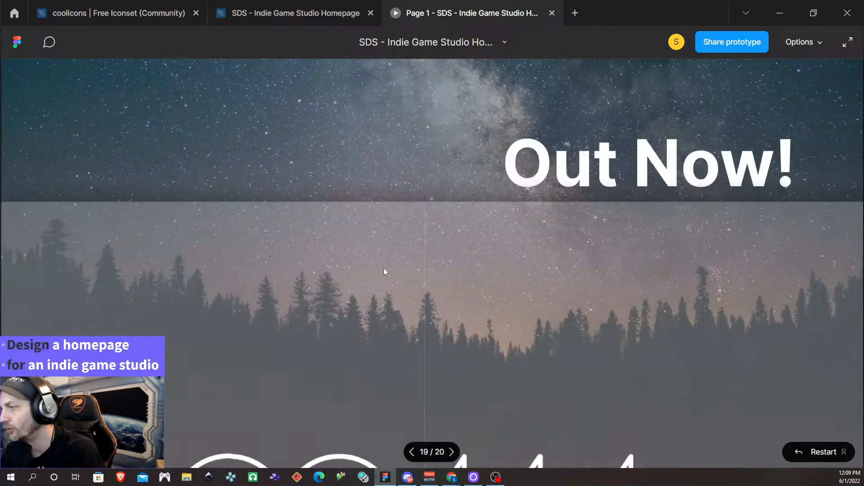
scroll(386, 273, "up", 10)
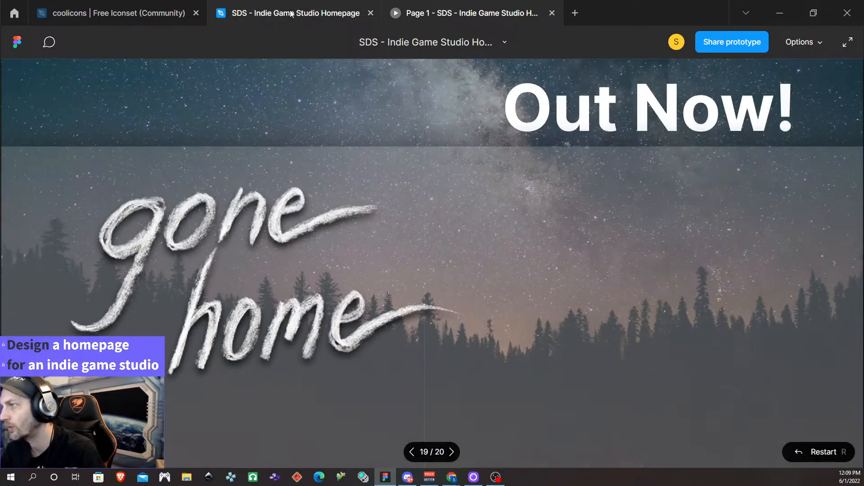
Turn off Clip content for the Winner less shadowy frame in the homepage design file, and close the old prototype preview.
left_click(294, 13)
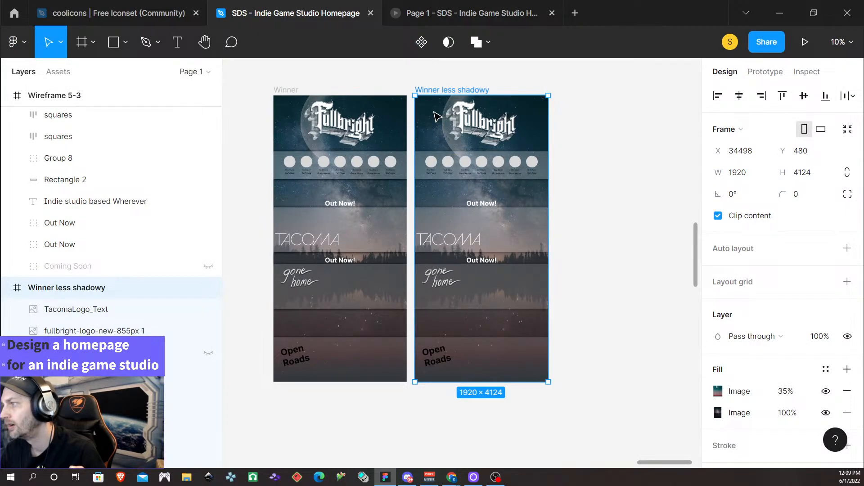
scroll(783, 288, "down", 3)
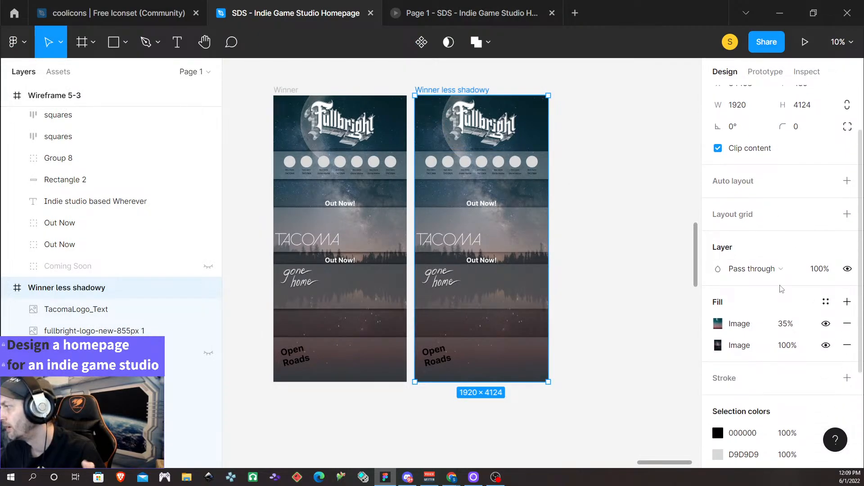
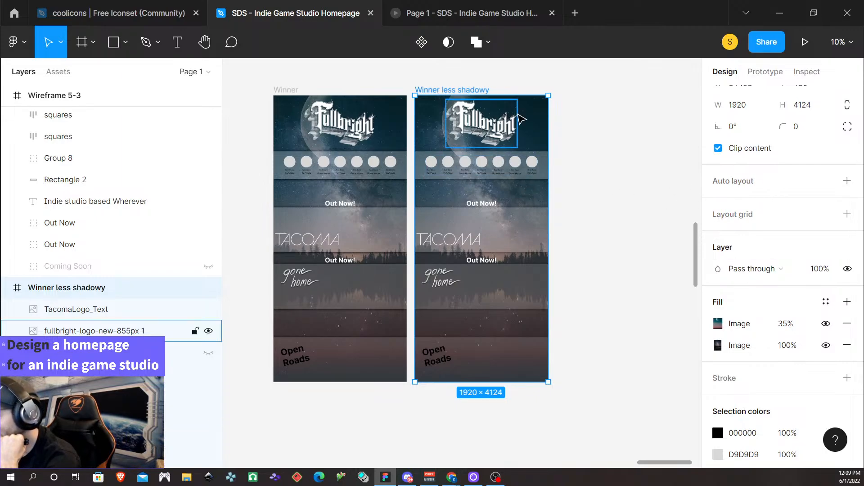
scroll(769, 215, "up", 3)
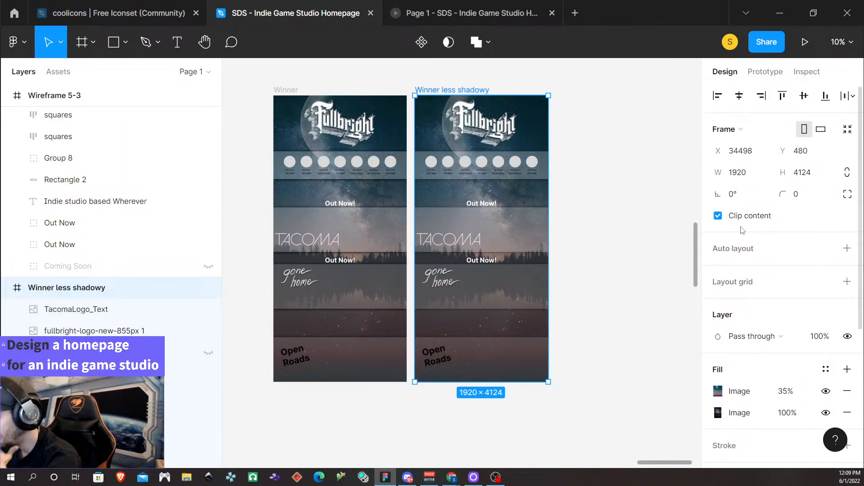
left_click(719, 216)
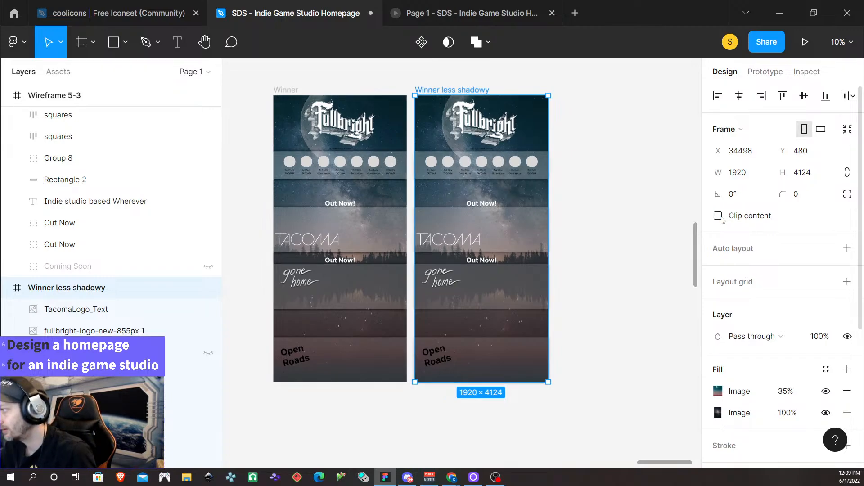
left_click(481, 9)
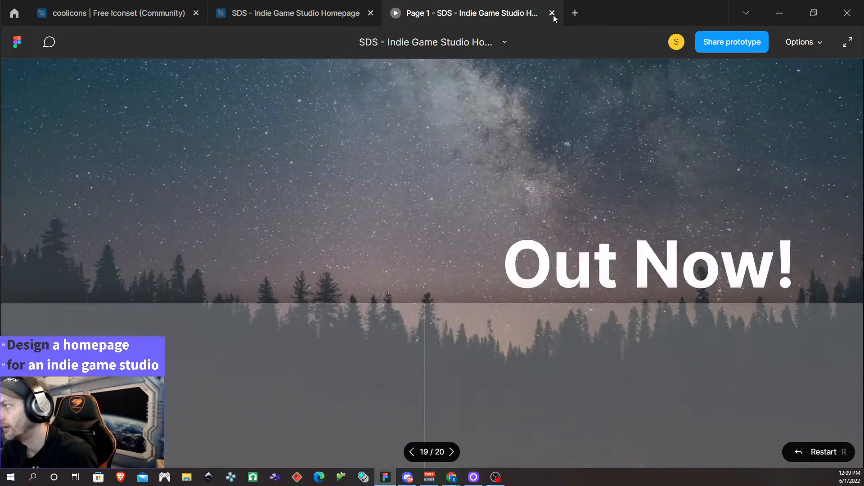
left_click(552, 14)
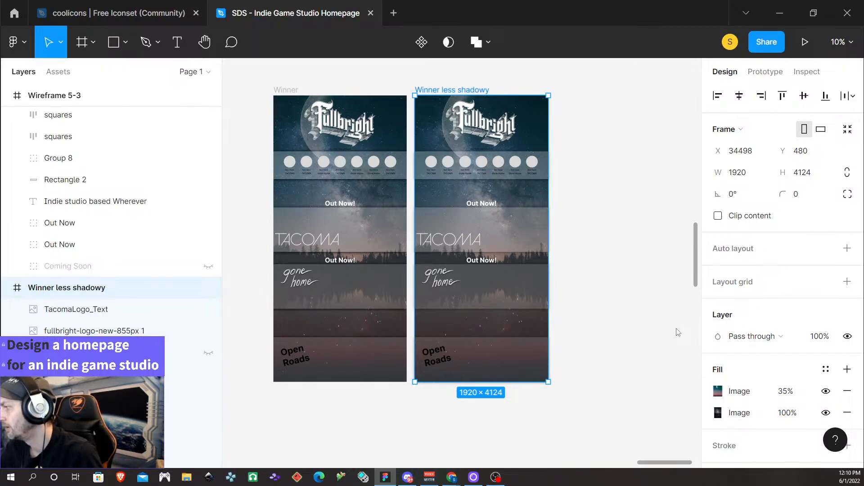
Review the Winner less shadowy frame's layer, fill and selection colour properties, and clear the selection.
scroll(766, 305, "down", 5)
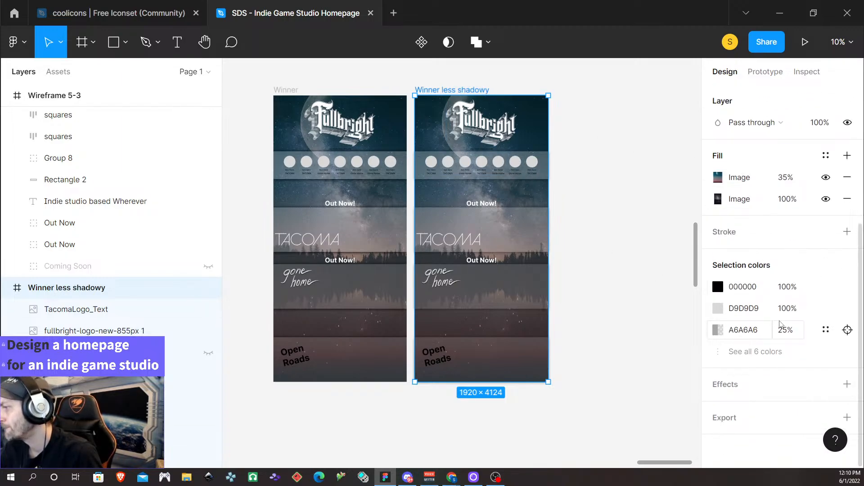
scroll(781, 322, "up", 2)
scroll(781, 321, "up", 3)
scroll(779, 320, "down", 3)
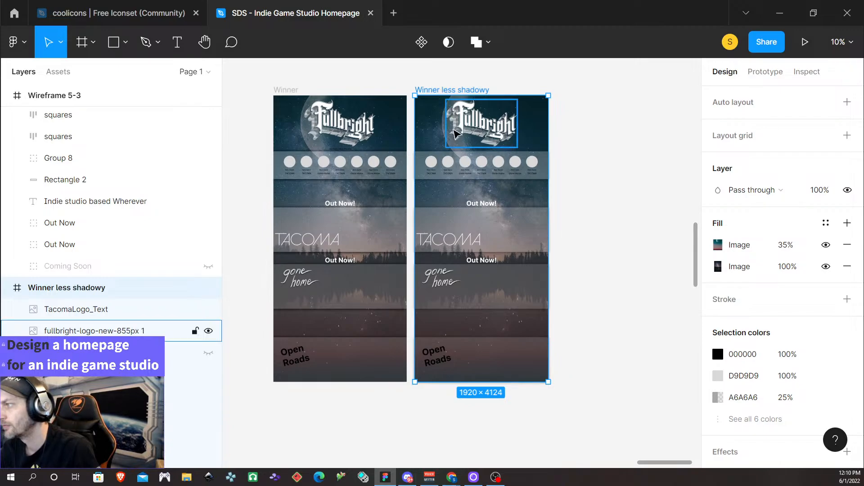
mouse_move(492, 381)
left_mouse_down()
mouse_move(511, 178)
mouse_move(496, 383)
left_mouse_up()
left_click(626, 243)
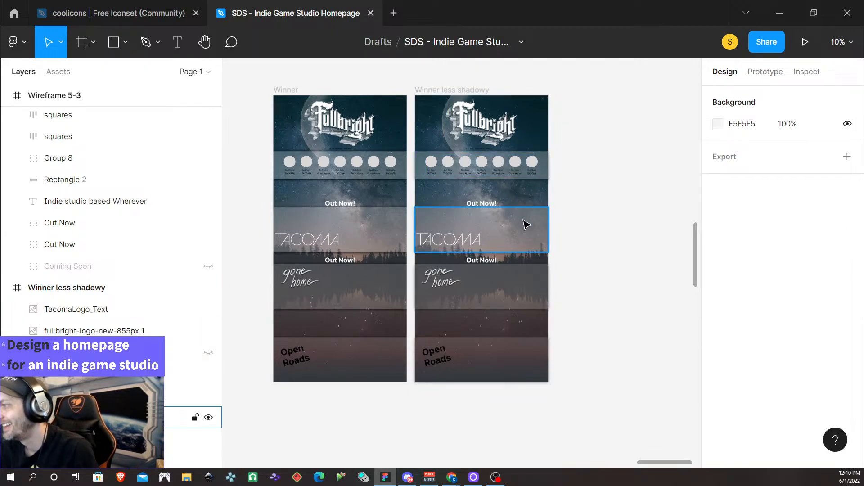
Add a 1920 × 1080 Slide 16:9 frame beside the Winner less shadowy frame, level with its upper edge at Y 480.
scroll(612, 139, "down", 3)
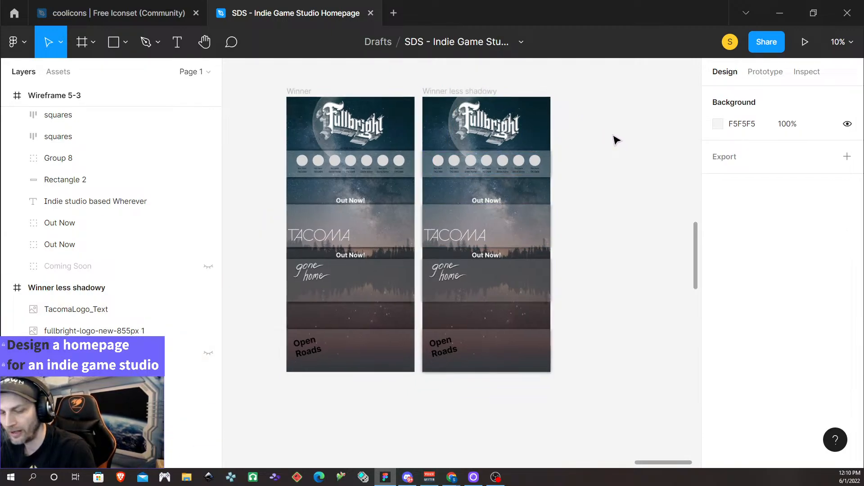
scroll(612, 139, "up", 3)
scroll(608, 139, "right", 4)
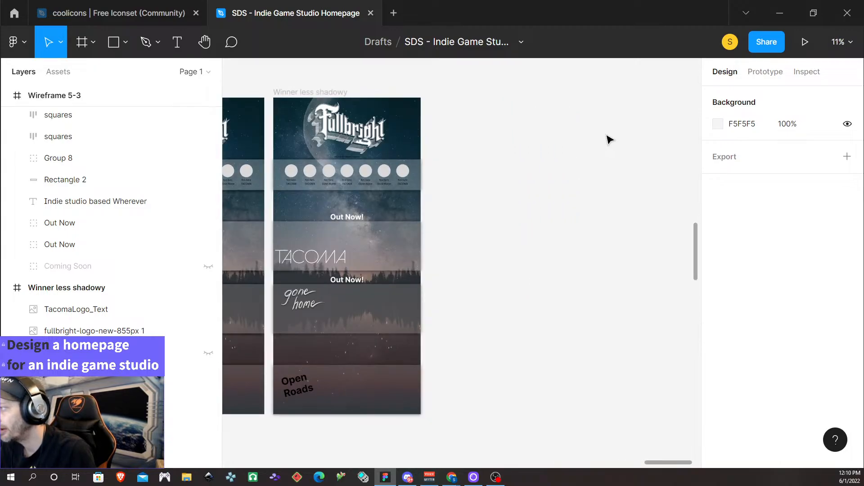
right_click(538, 143)
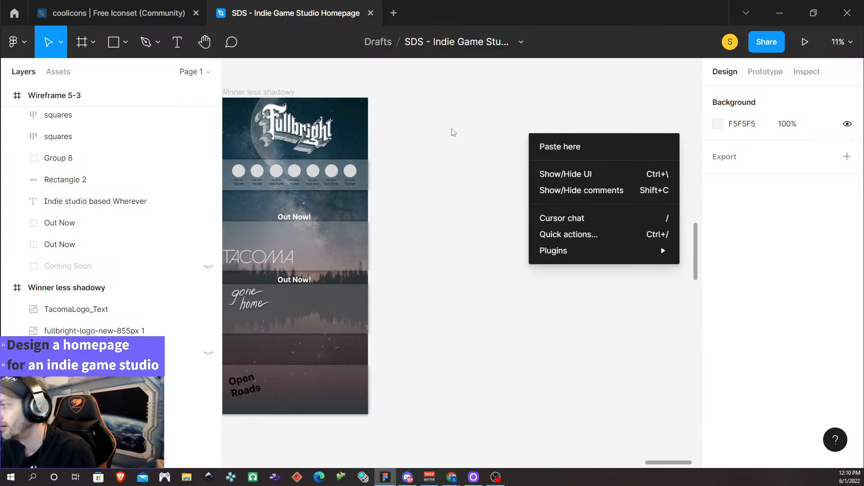
left_click(467, 119)
key("f")
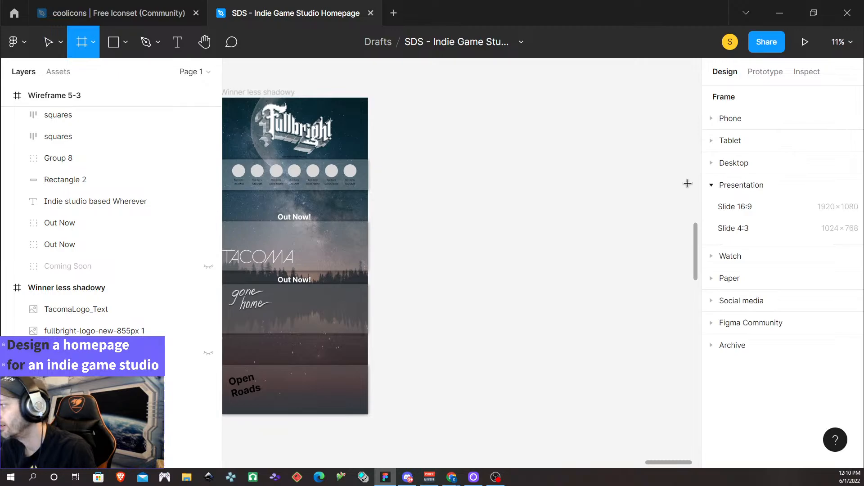
left_click(744, 206)
left_click_drag(434, 194, 444, 97)
Rename the new 1920 × 1080 slide frame as Site Homepage.
double_click(441, 92)
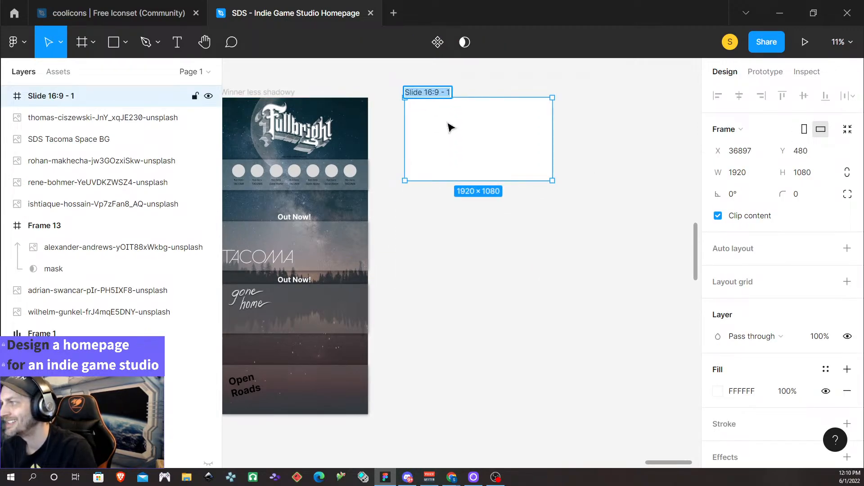
type("Site")
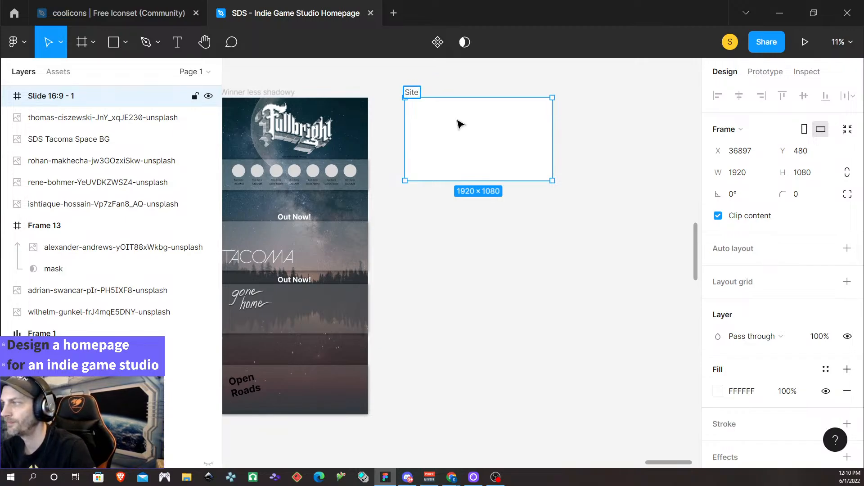
type(" Homep")
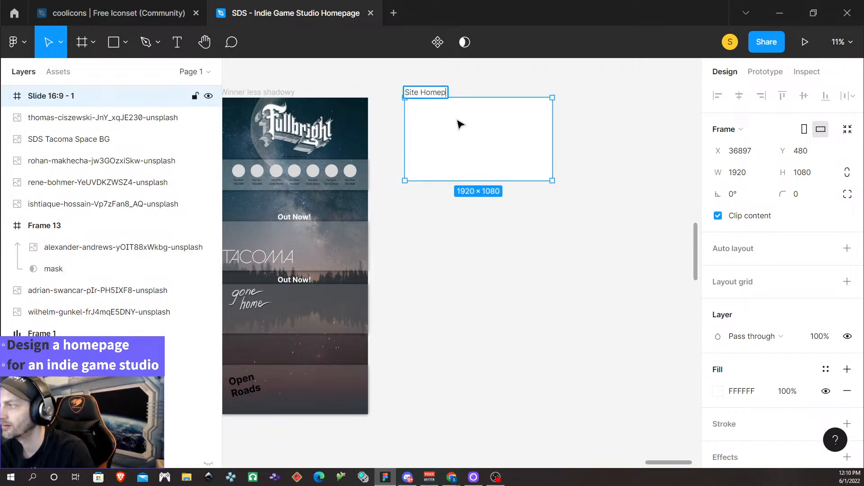
type("age")
key("Return")
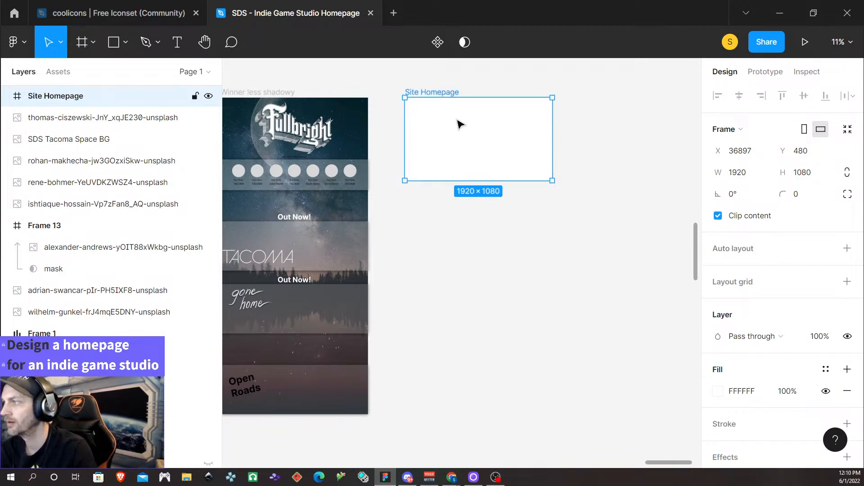
Nest the Winner less shadowy frame inside the Site Homepage frame and align it at X 0, Y 0.
left_click(278, 94)
left_click_drag(277, 95, 459, 109)
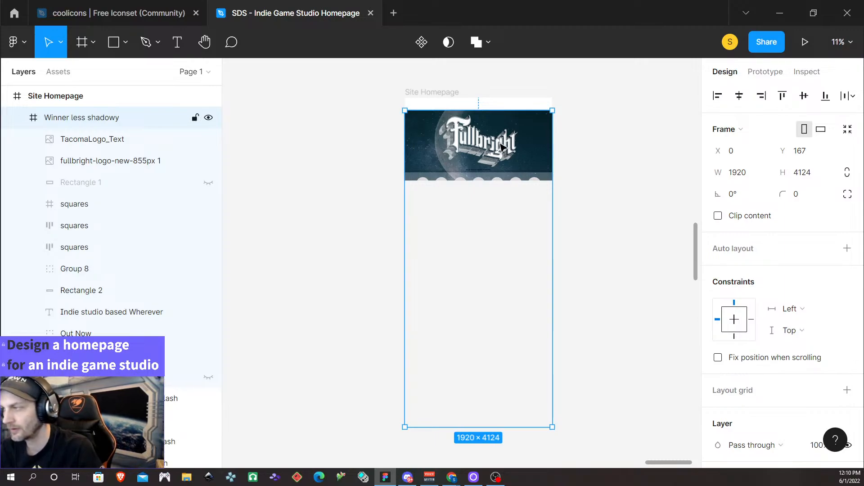
left_click_drag(501, 149, 500, 143)
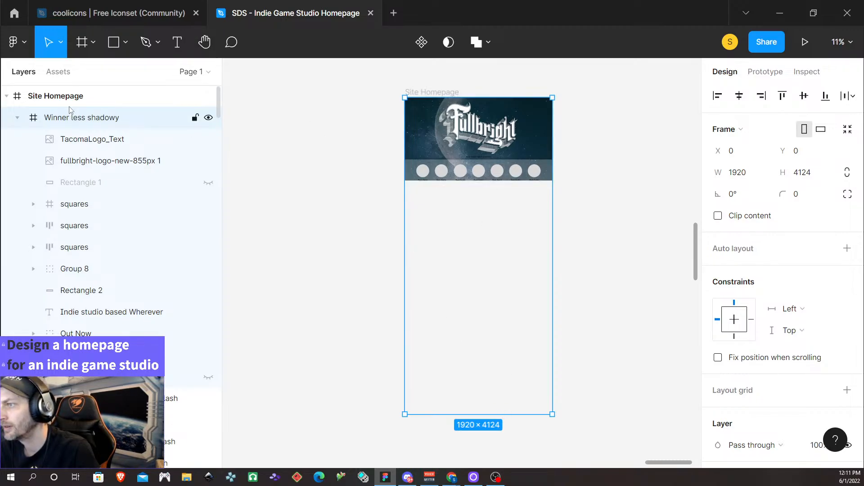
Set the Site Homepage frame's overflow scrolling to Vertical scrolling and clear the selection.
left_click(55, 96)
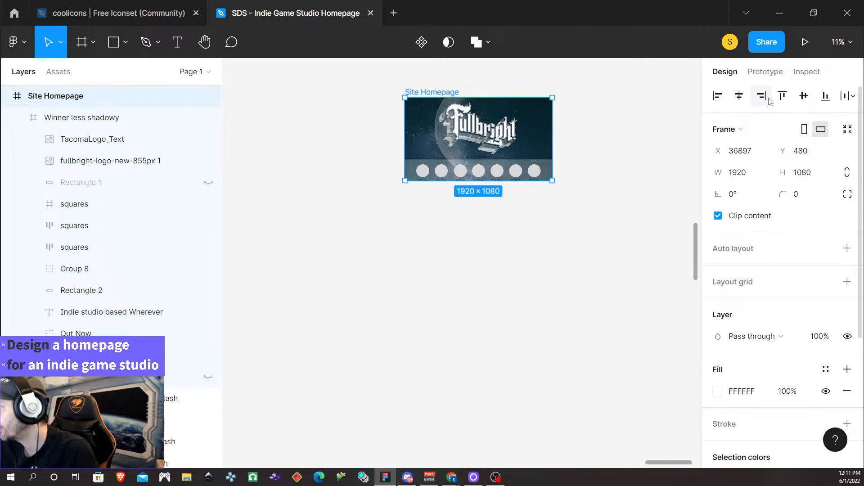
left_click(771, 75)
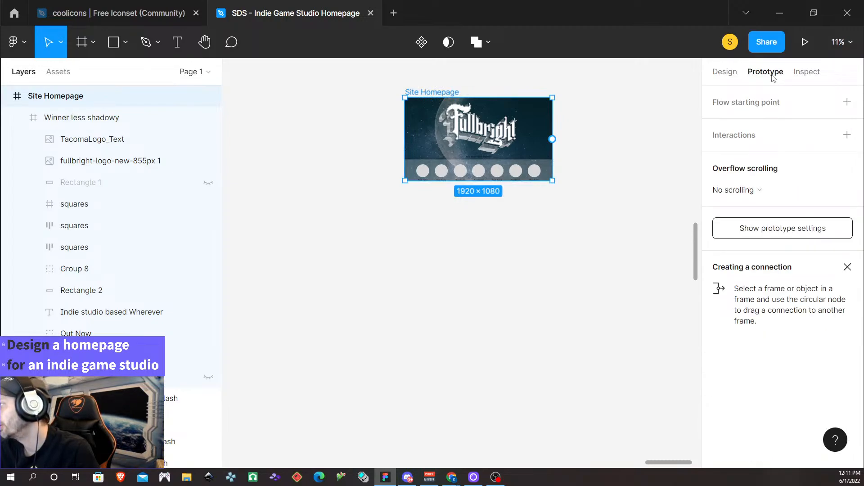
left_click(751, 190)
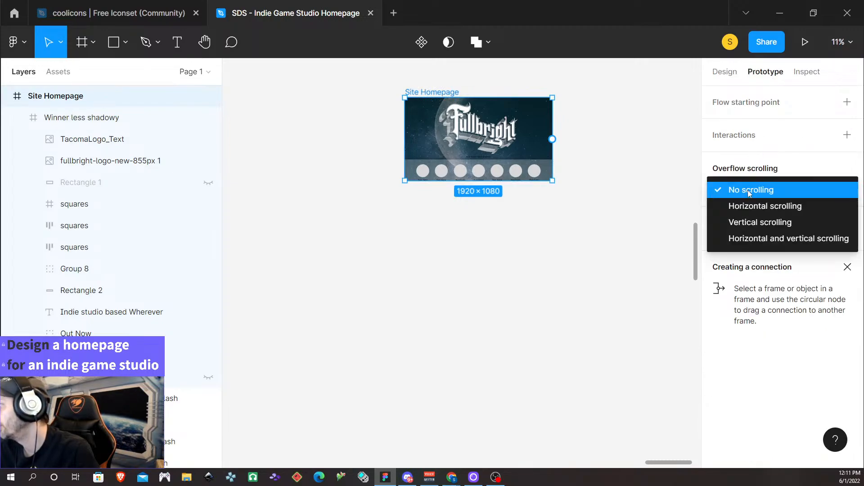
left_click(751, 223)
left_click(635, 188)
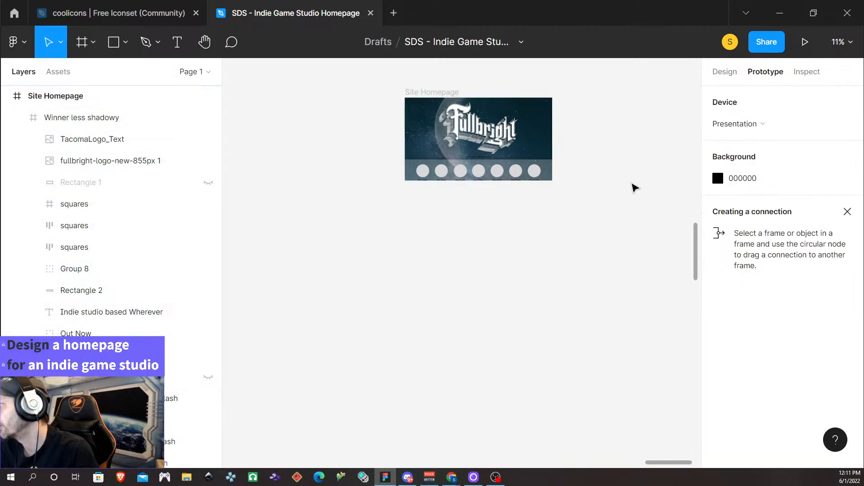
Preview the Site Homepage frame as a prototype and check how it scrolls from the Fullbright header to Open Roads and back.
left_click(432, 93)
left_click(805, 42)
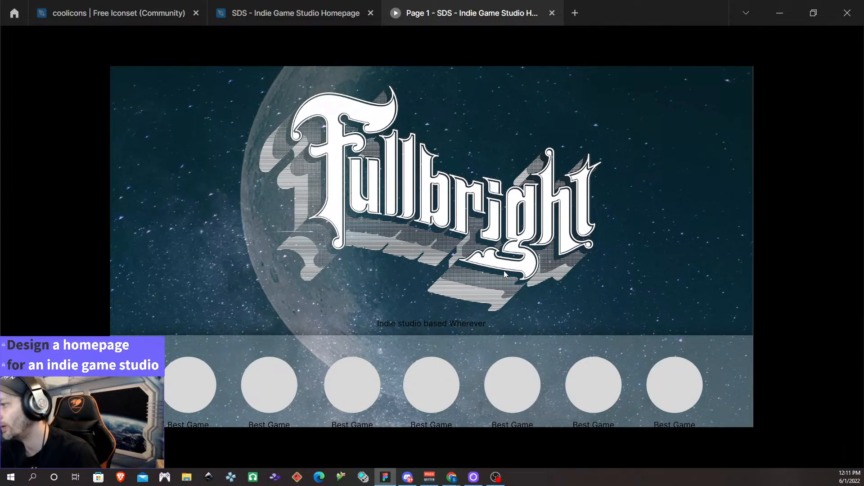
scroll(505, 269, "down", 10)
scroll(503, 269, "up", 10)
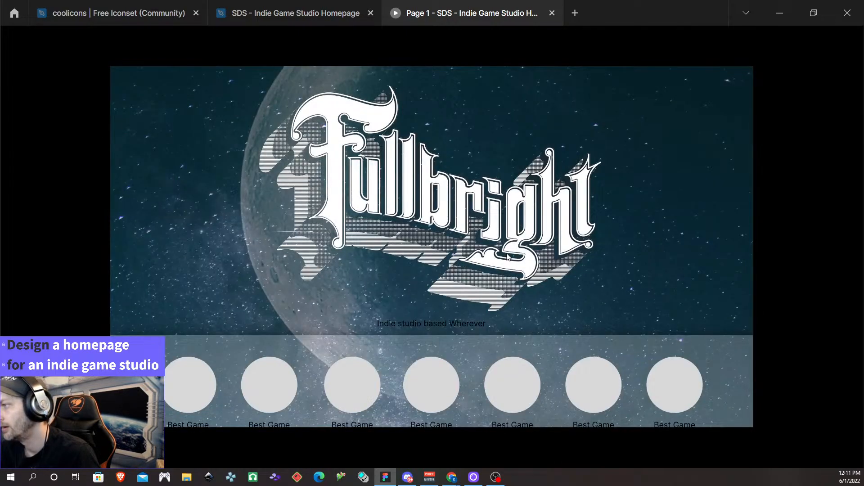
scroll(499, 246, "down", 2)
scroll(499, 250, "down", 8)
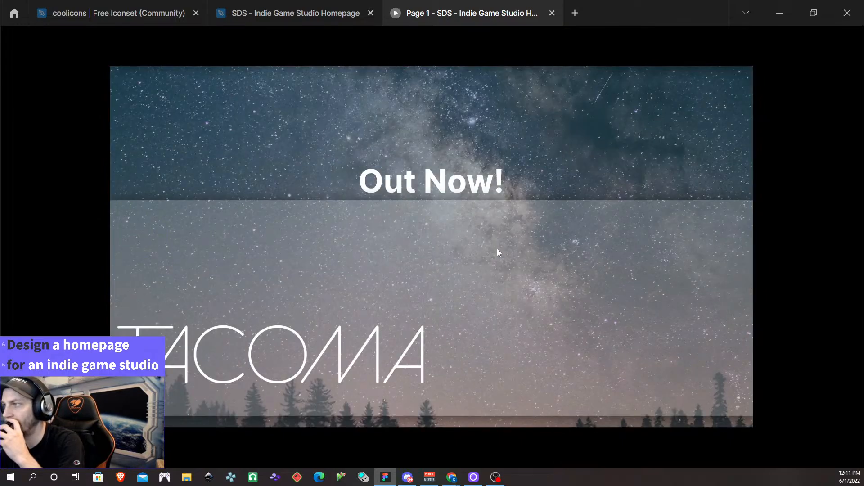
scroll(498, 252, "down", 10)
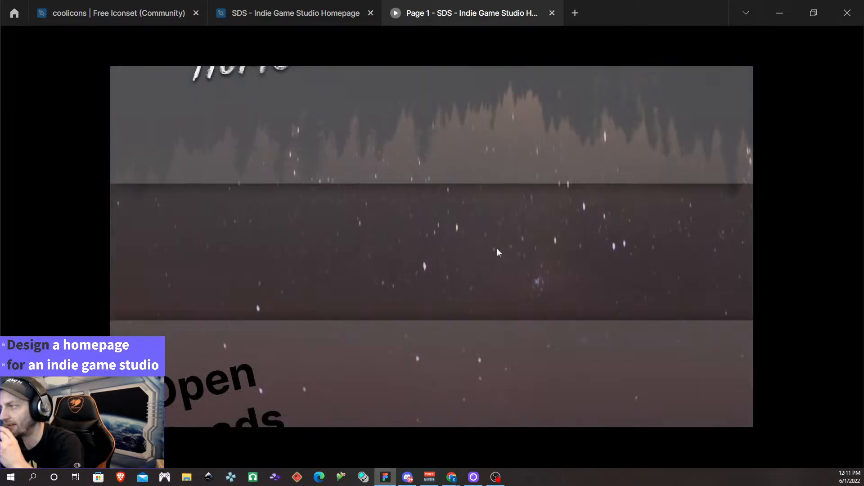
scroll(498, 252, "up", 10)
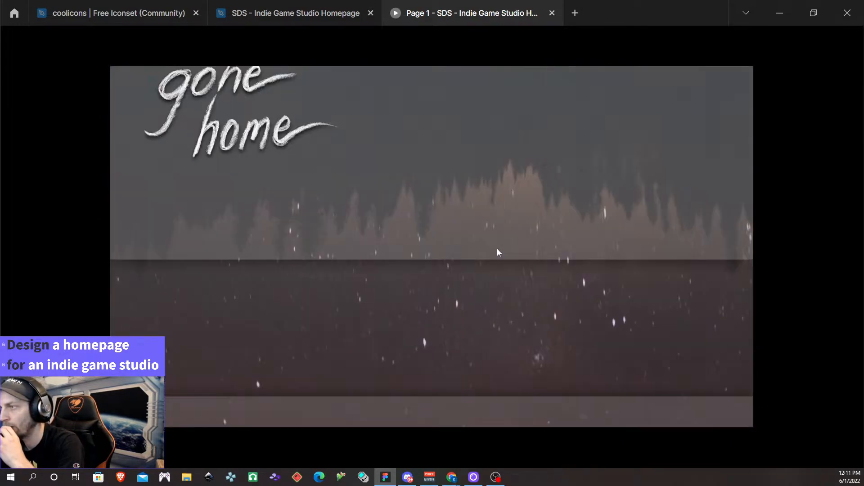
scroll(498, 252, "up", 10)
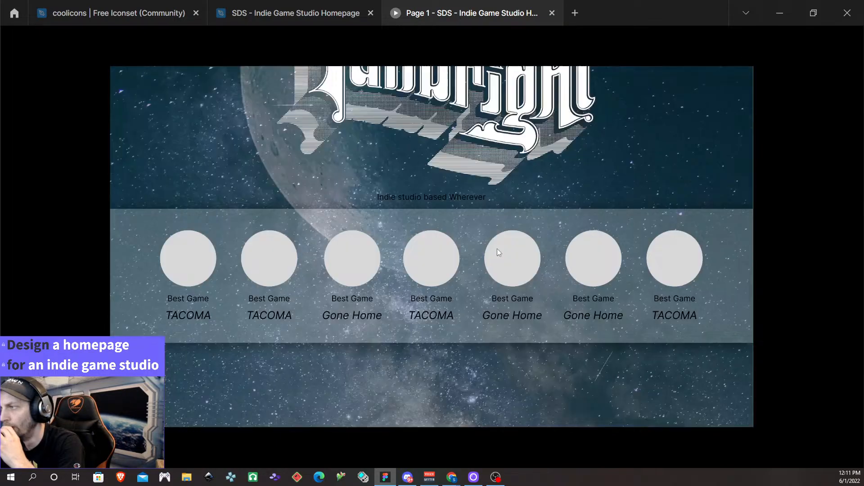
scroll(498, 253, "down", 5)
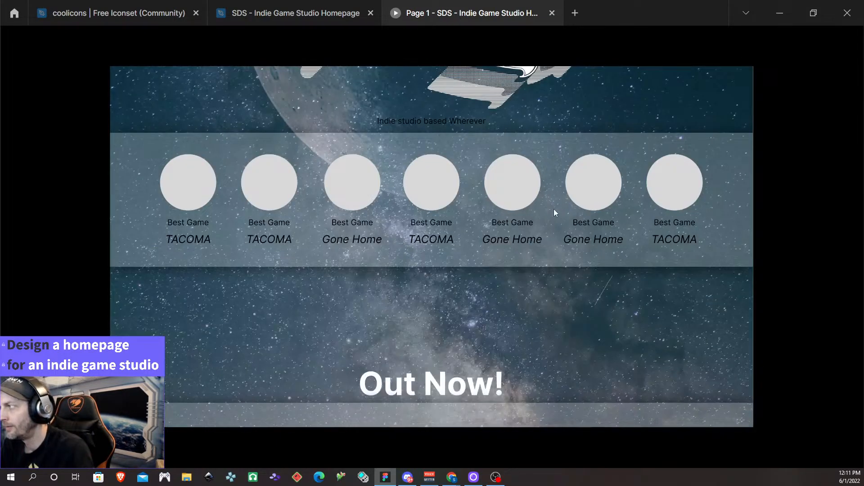
scroll(554, 211, "up", 5)
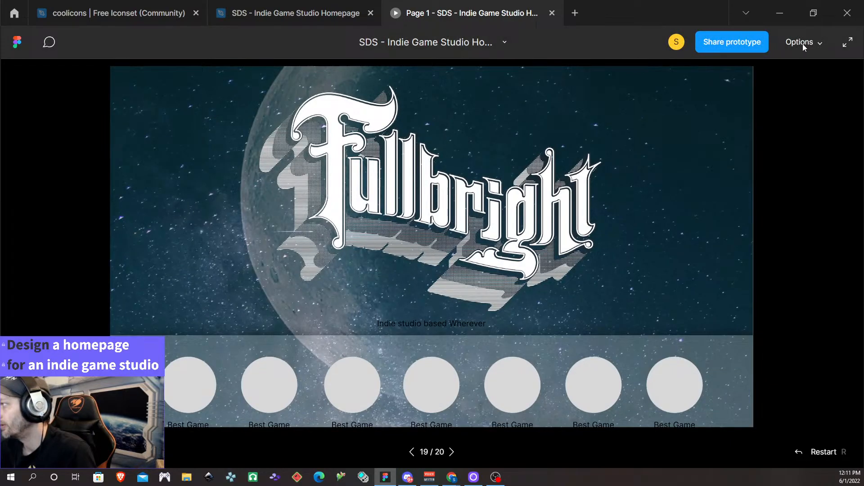
Try the Fit to screen and Actual size (100%) scaling options on the preview, entering and leaving full screen.
left_click(804, 44)
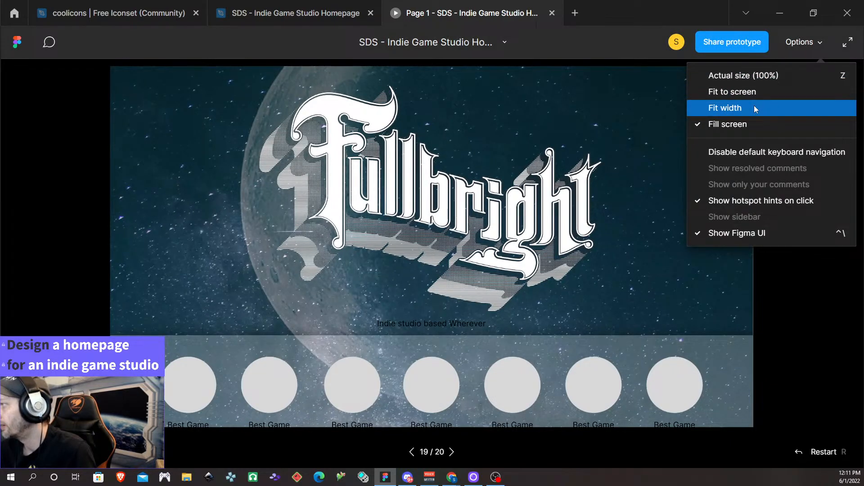
left_click(758, 93)
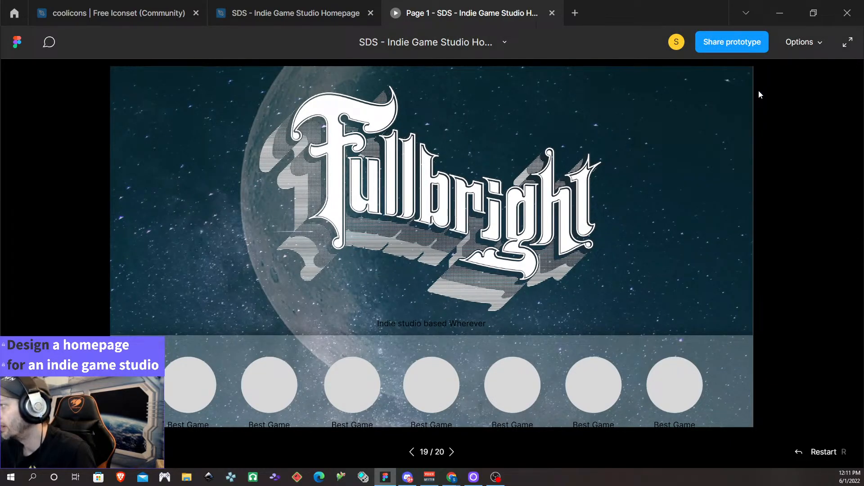
left_click(795, 43)
left_click(765, 74)
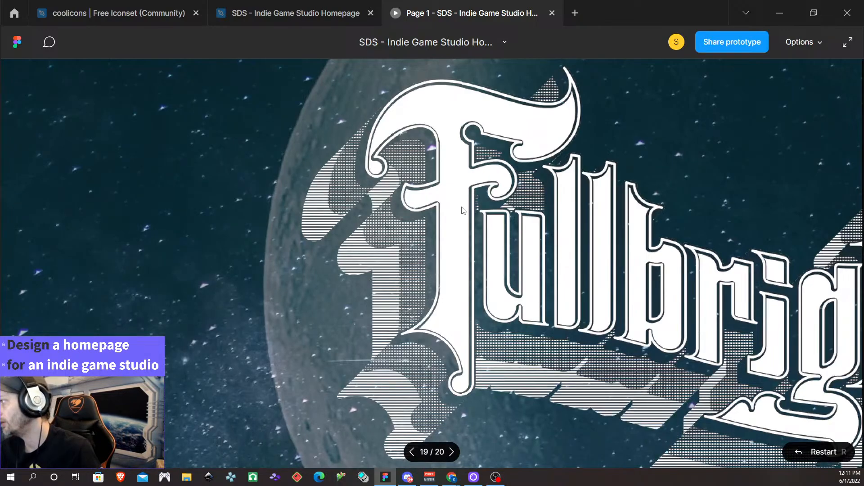
left_click(850, 44)
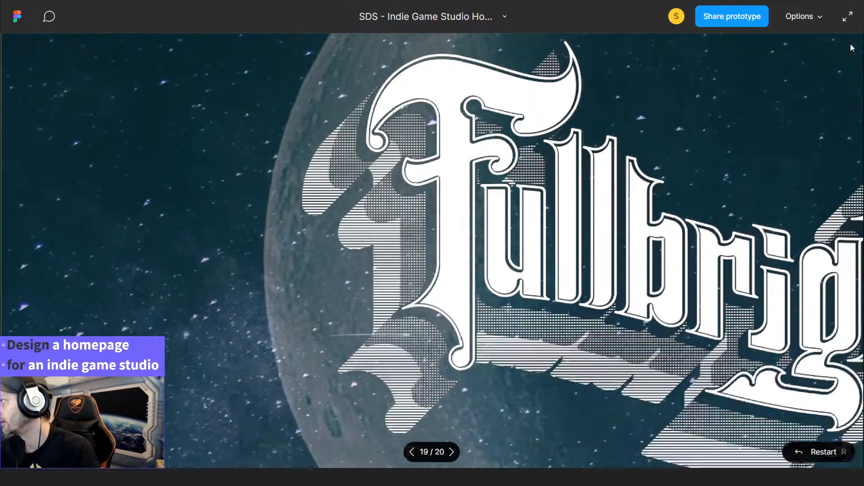
left_click(849, 18)
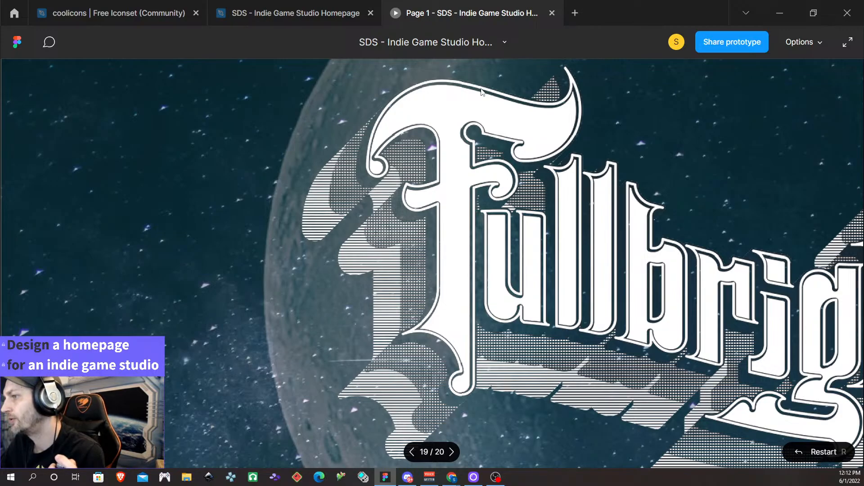
Scale the prototype preview with Fit width and test scrolling at the Fullbright header.
left_click(808, 41)
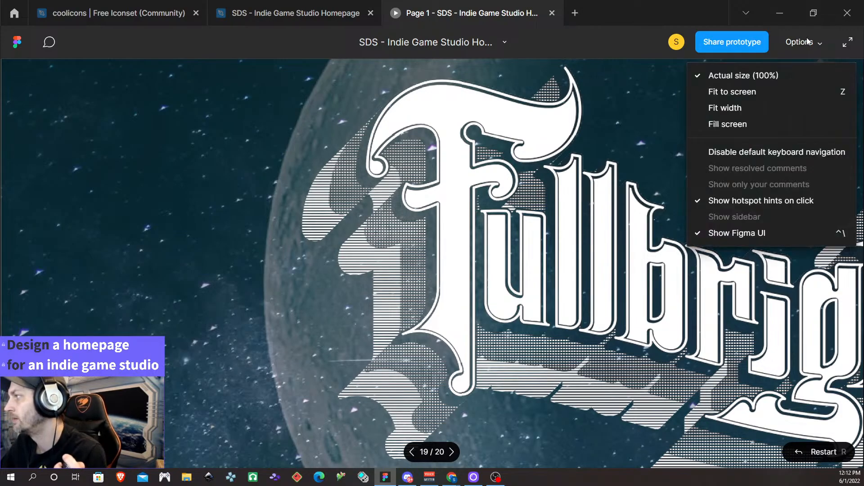
left_click(756, 111)
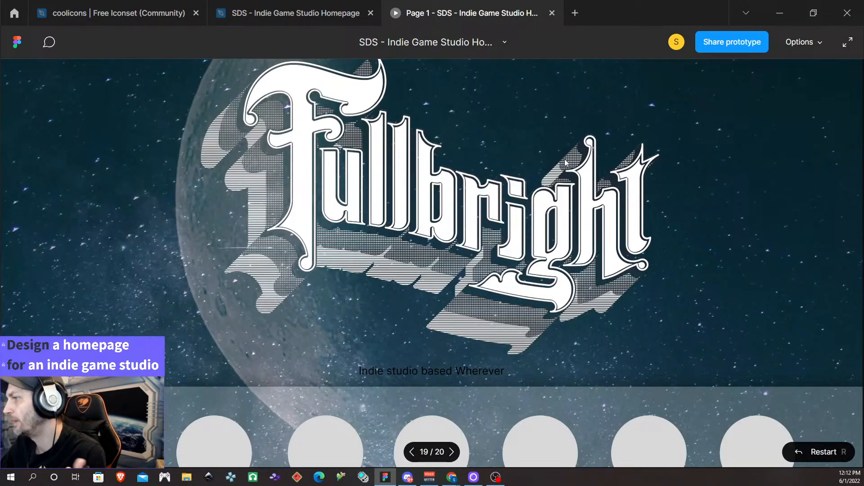
scroll(566, 163, "down", 5)
scroll(566, 185, "up", 5)
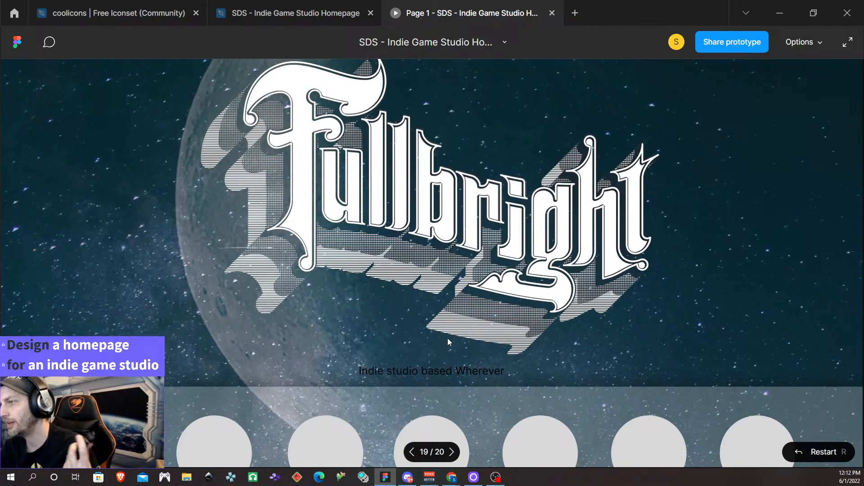
Examine the background at fit width from the awards row through the Tacoma, Gone Home and Open Roads sections.
scroll(503, 322, "down", 2)
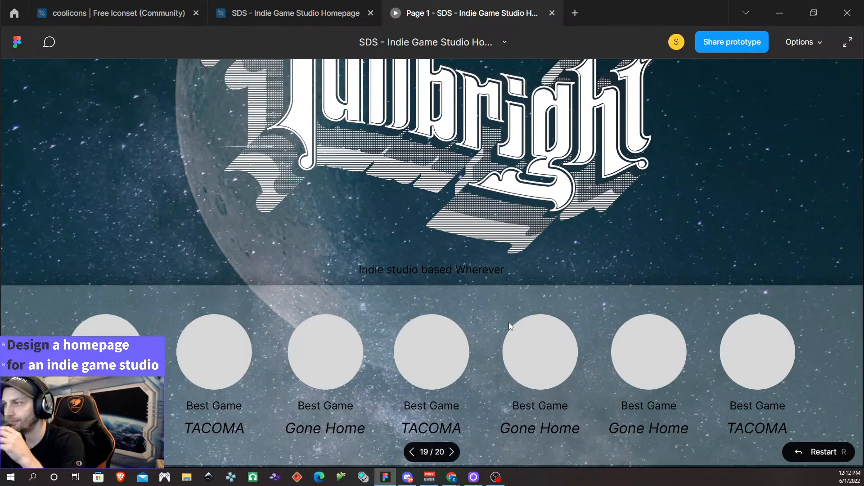
scroll(509, 322, "down", 8)
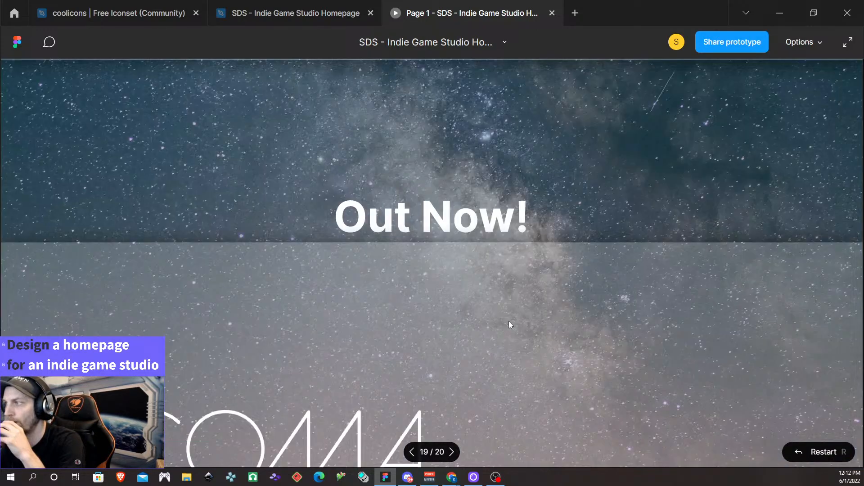
scroll(509, 321, "down", 2)
scroll(509, 321, "down", 4)
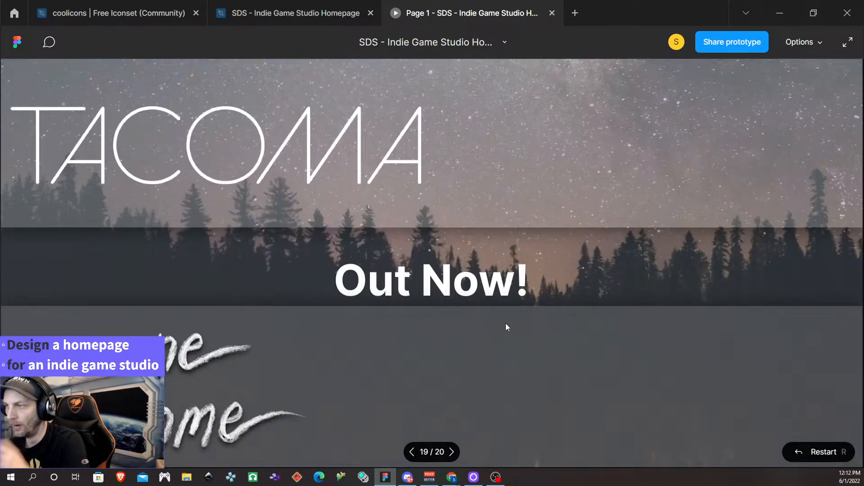
scroll(504, 324, "down", 6)
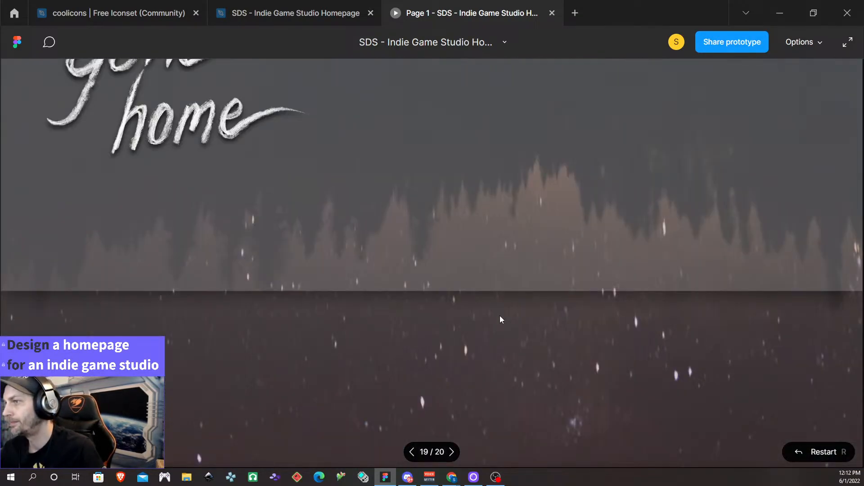
scroll(501, 320, "down", 2)
scroll(499, 320, "down", 4)
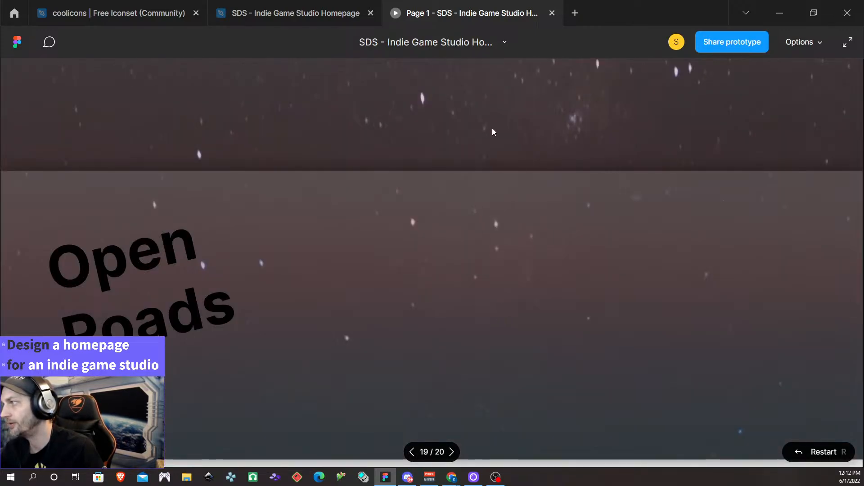
scroll(527, 180, "down", 1)
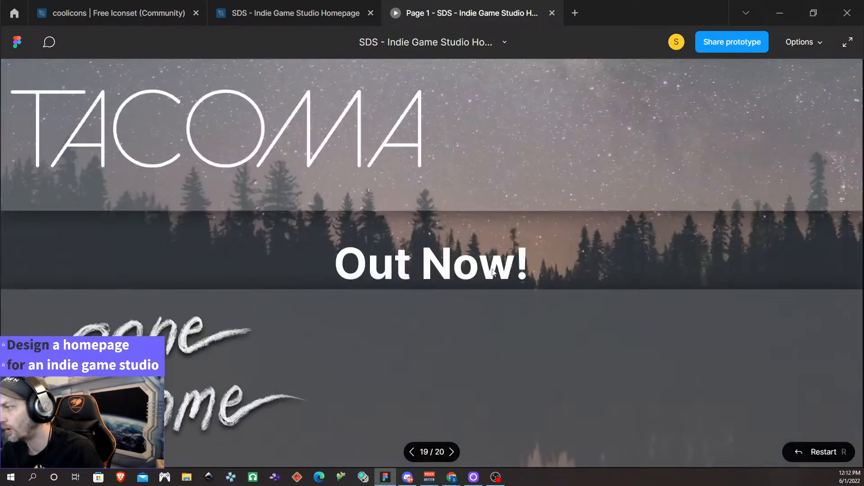
Re-examine the background between the second Out Now! heading and the area below the Gone Home section.
scroll(403, 228, "down", 5)
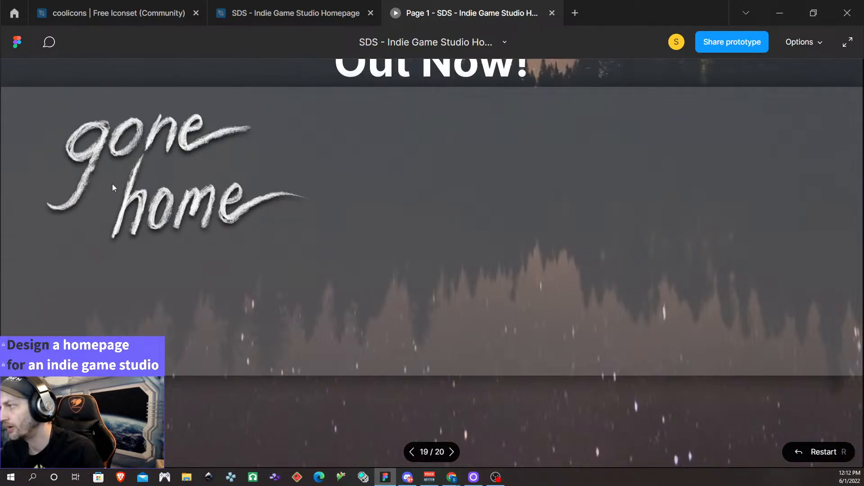
scroll(196, 203, "up", 5)
scroll(445, 226, "down", 3)
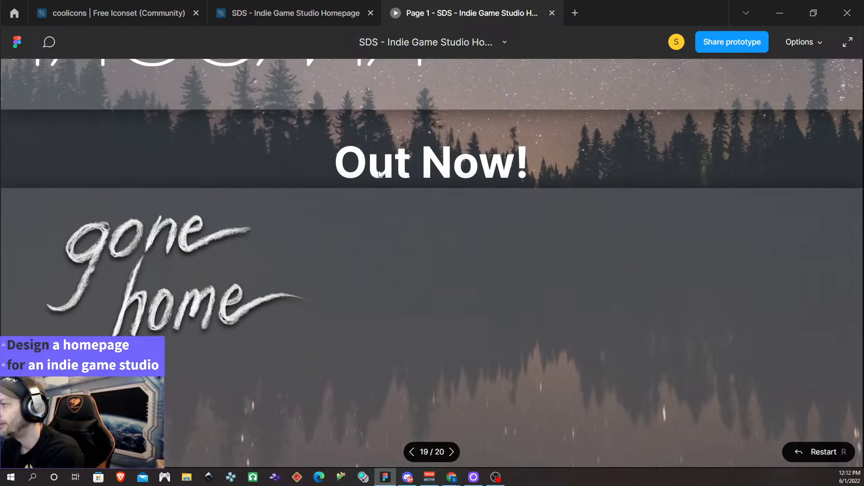
scroll(409, 232, "down", 5)
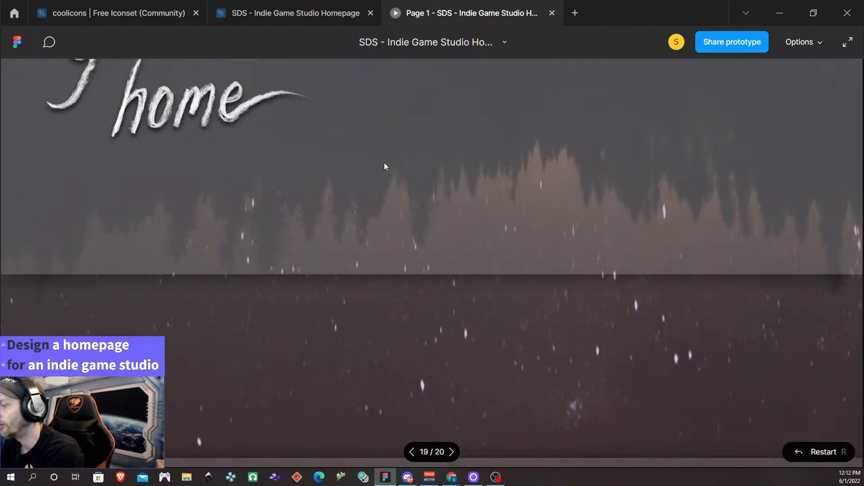
Examine the preview's background around the Gone Home and Open Roads sections and back up to Tacoma.
scroll(511, 212, "up", 5)
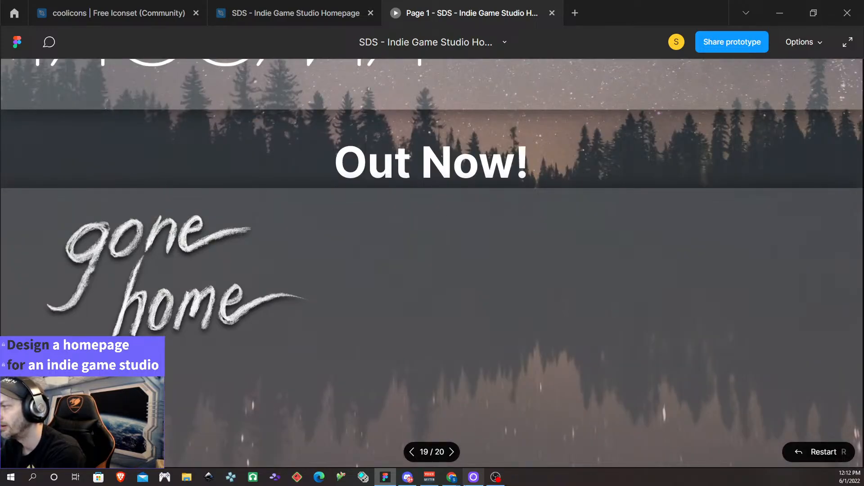
scroll(513, 378, "down", 5)
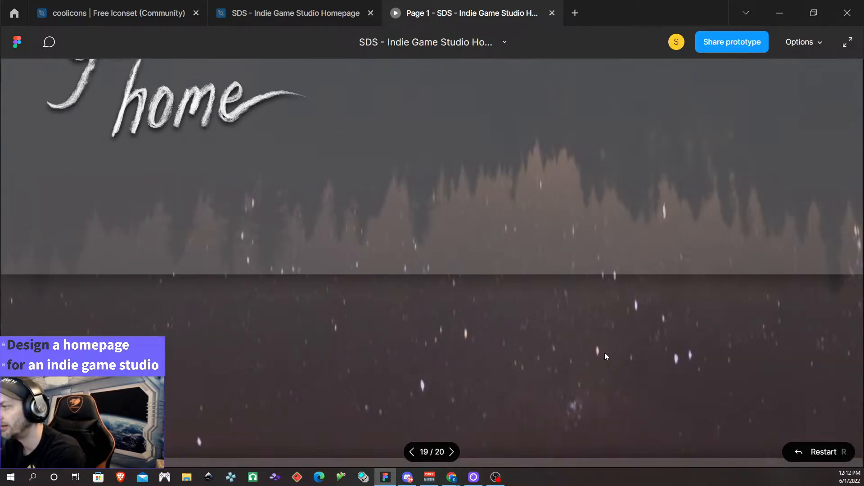
scroll(608, 369, "down", 3)
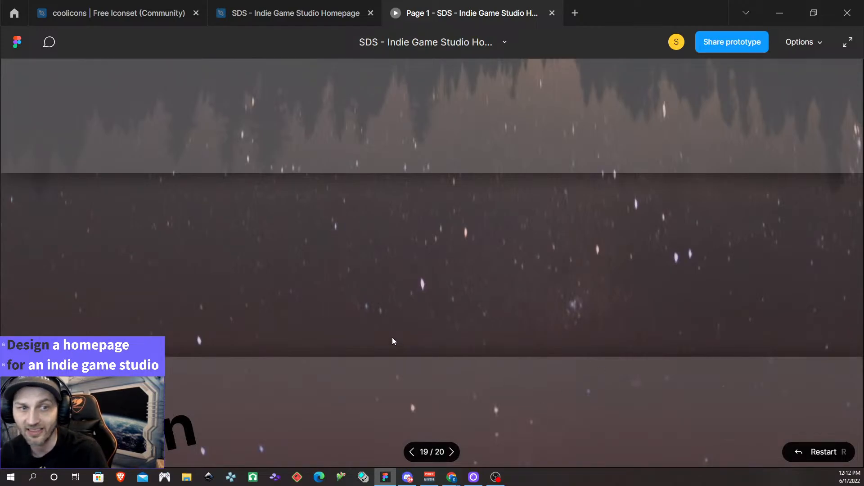
scroll(468, 314, "down", 5)
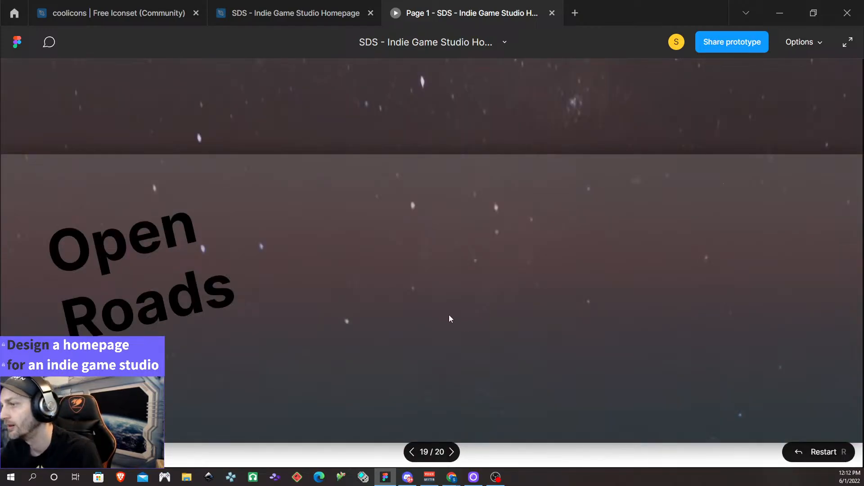
scroll(451, 308, "up", 15)
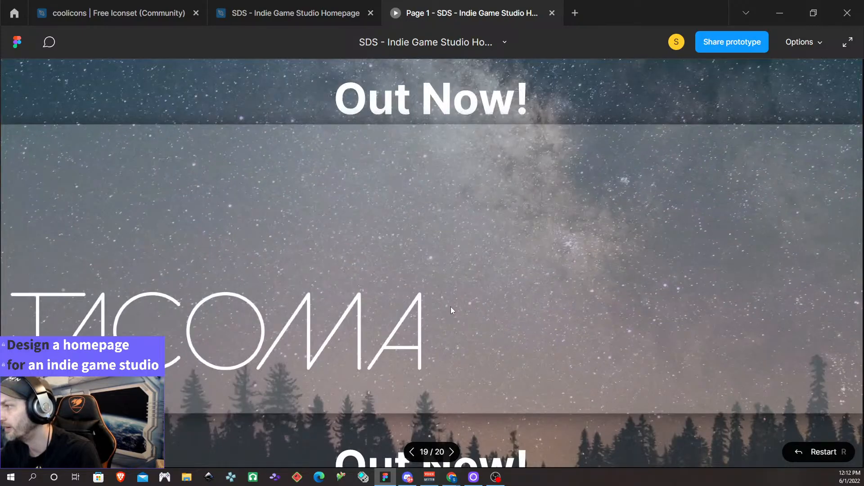
scroll(451, 309, "down", 5)
scroll(453, 311, "up", 5)
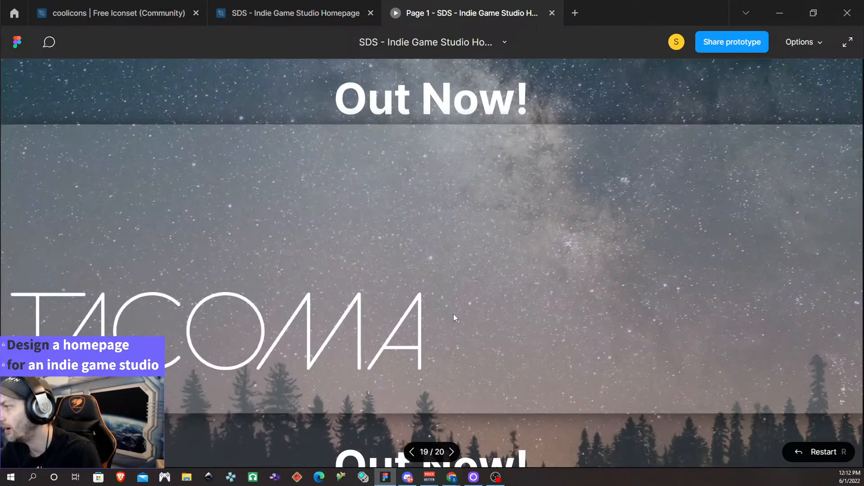
Review the previewed page from the awards row down through Gone Home to the end of the Open Roads section.
scroll(453, 314, "up", 15)
scroll(450, 314, "down", 5)
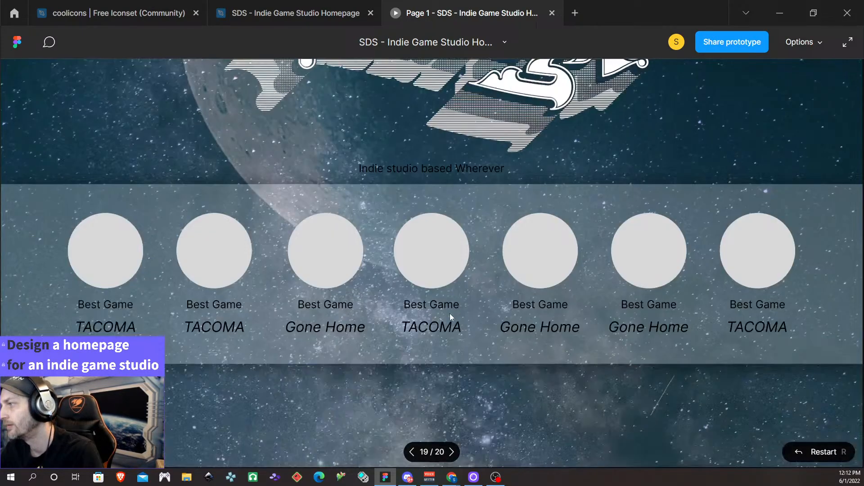
scroll(449, 314, "down", 10)
scroll(451, 317, "down", 7)
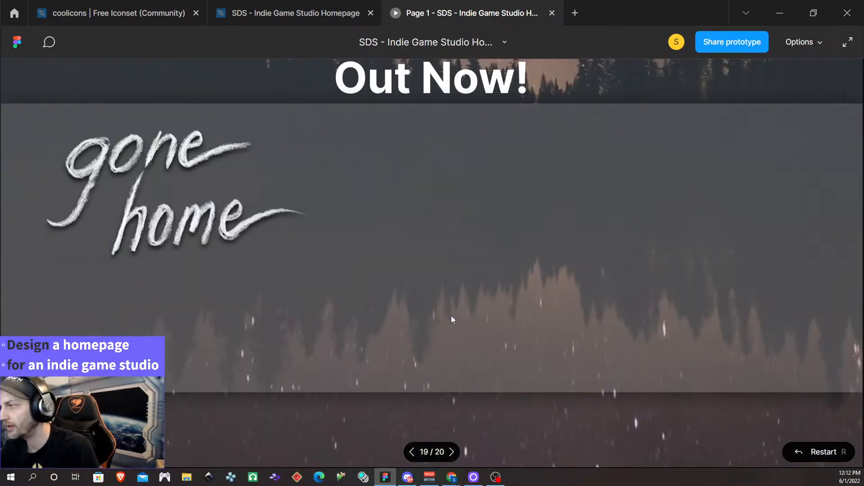
scroll(450, 316, "down", 5)
scroll(449, 311, "up", 5)
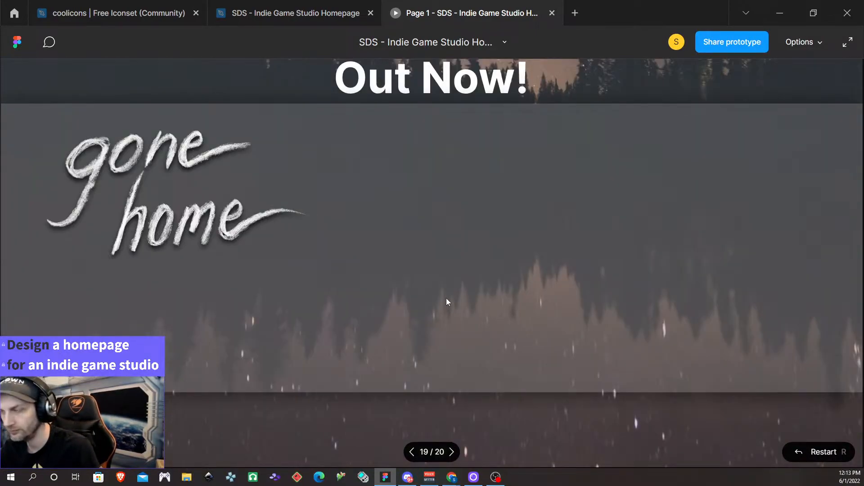
scroll(446, 300, "down", 6)
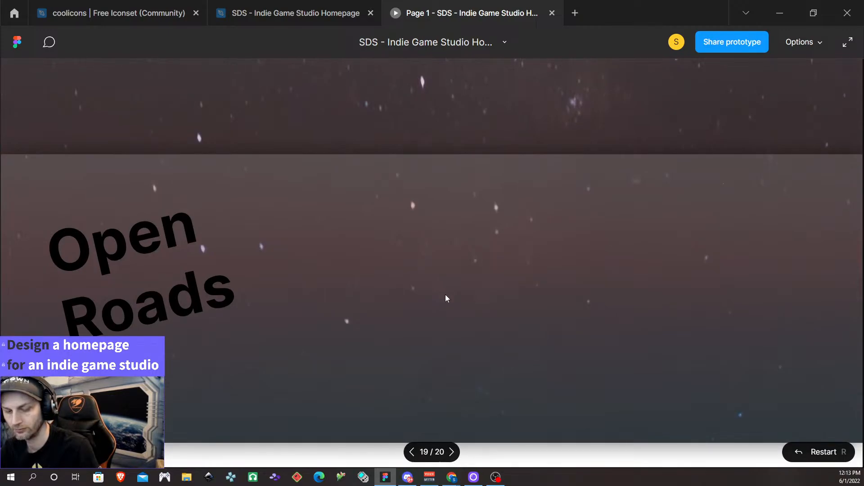
Close the prototype preview and move the Site Homepage frame next to the Winner frame.
left_click(552, 12)
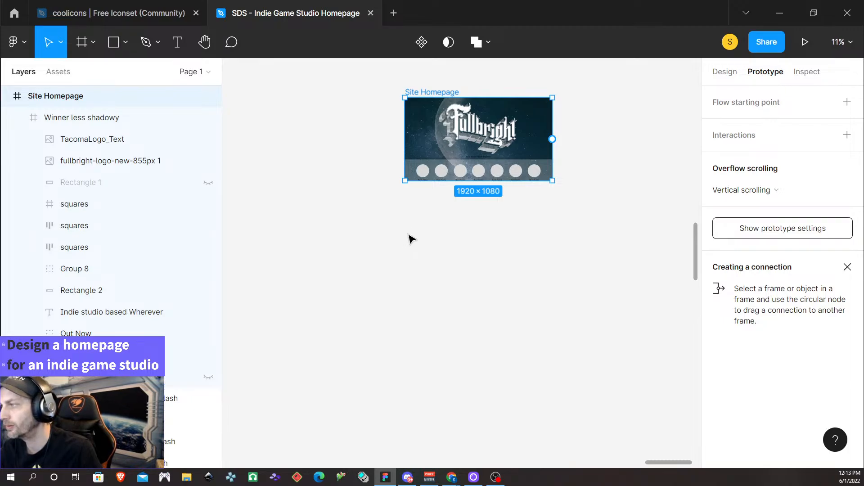
scroll(409, 238, "left", 3)
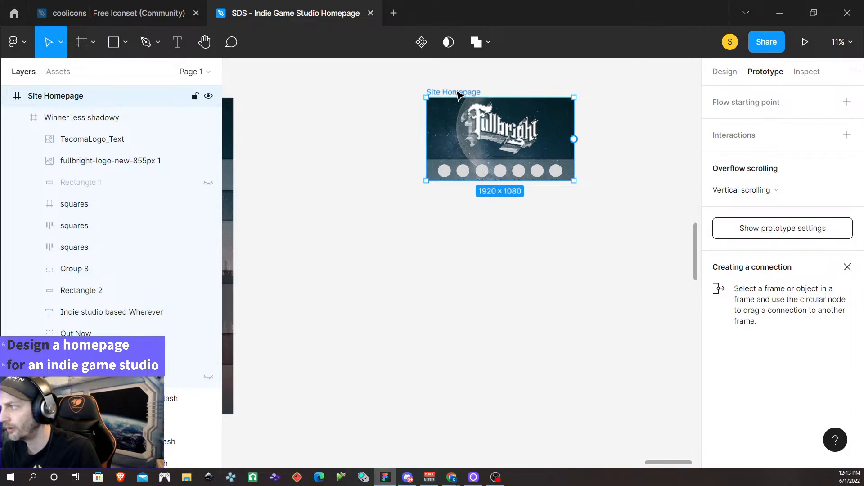
left_click_drag(456, 94, 285, 96)
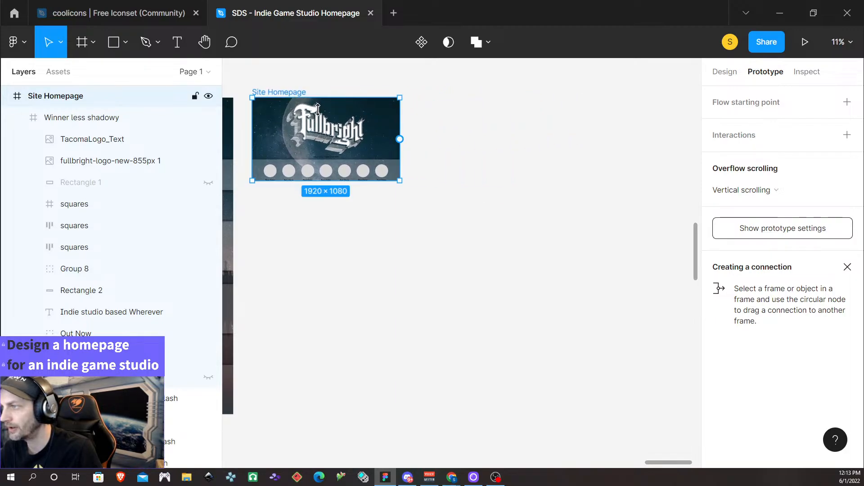
Compare the Fullbright header and awards row in the Site Homepage frame with those in the Winner frame.
scroll(391, 277, "up", 1)
scroll(391, 271, "up", 5)
scroll(342, 266, "up", 6)
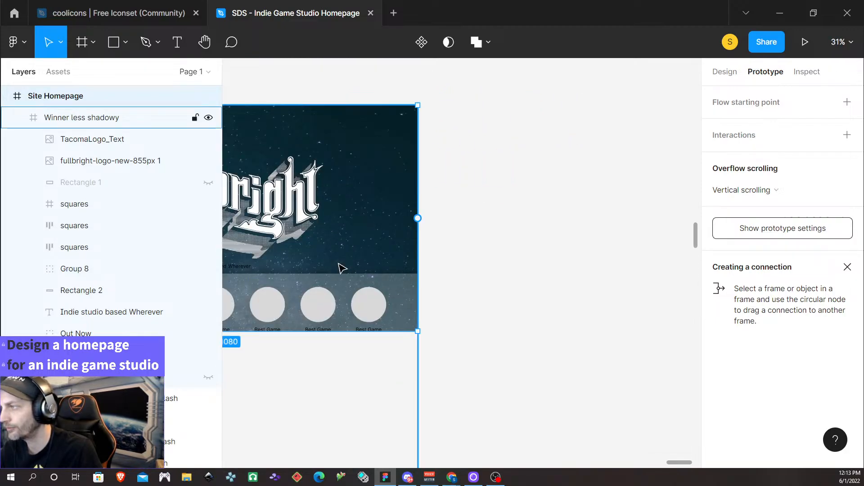
scroll(350, 318, "left", 3)
scroll(350, 320, "left", 3)
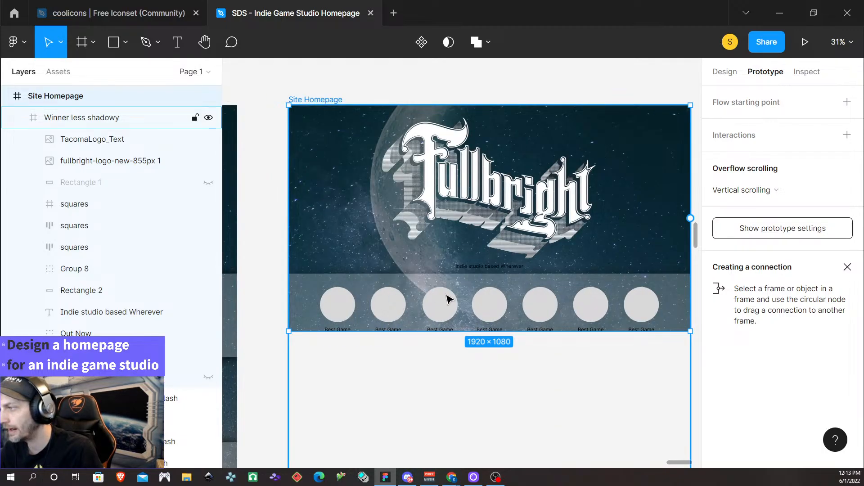
scroll(309, 405, "left", 15)
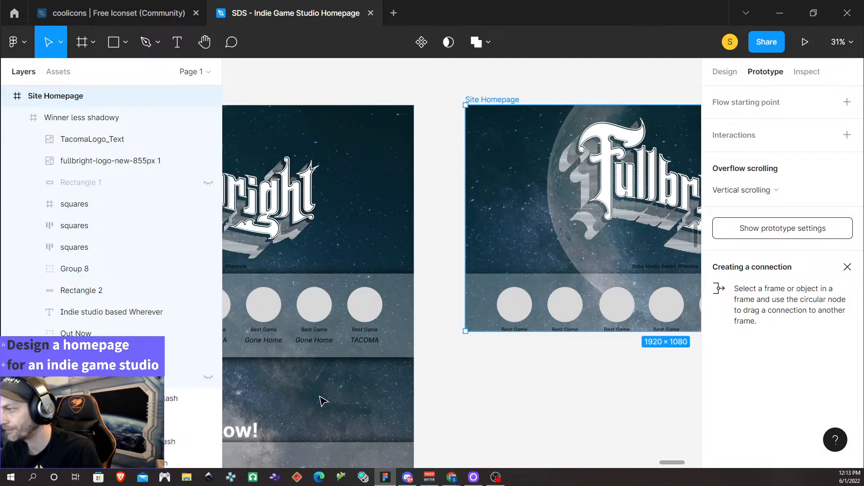
scroll(473, 401, "right", 5)
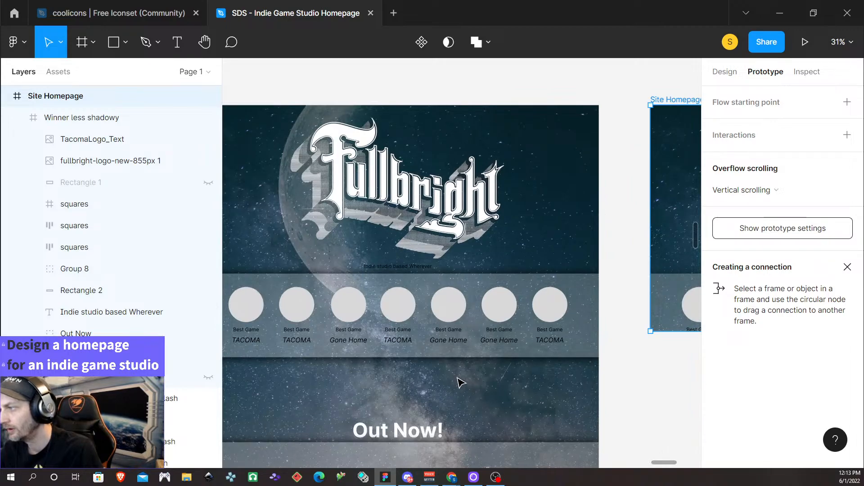
Examine the Winner frame's background from the Fullbright header through Tacoma and Gone Home to Open Roads.
scroll(457, 382, "down", 3)
scroll(458, 389, "up", 1)
scroll(462, 394, "down", 3)
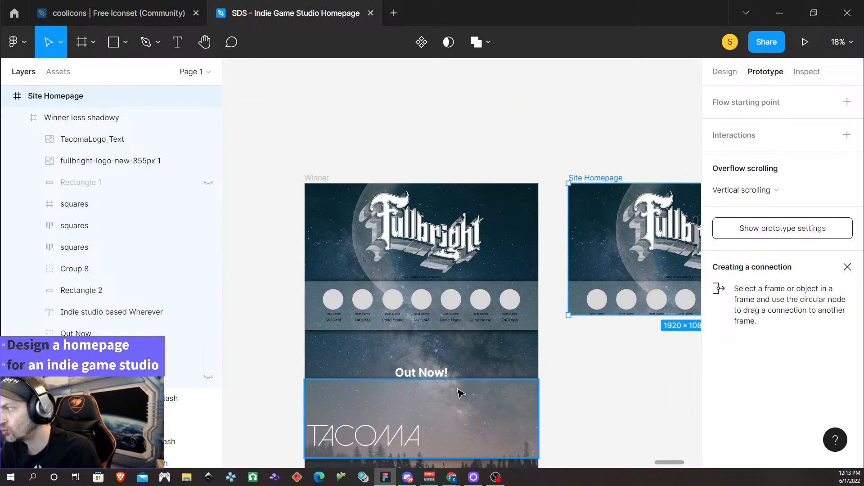
scroll(455, 392, "right", 2)
scroll(420, 360, "down", 4)
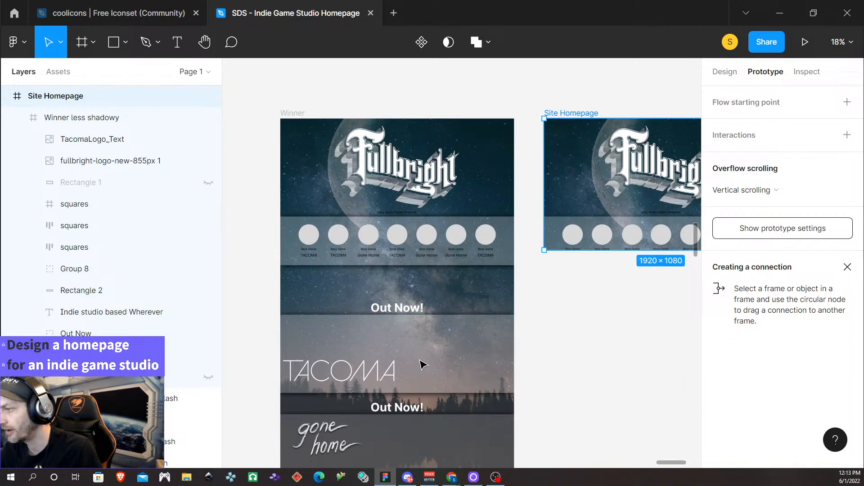
scroll(423, 365, "down", 10)
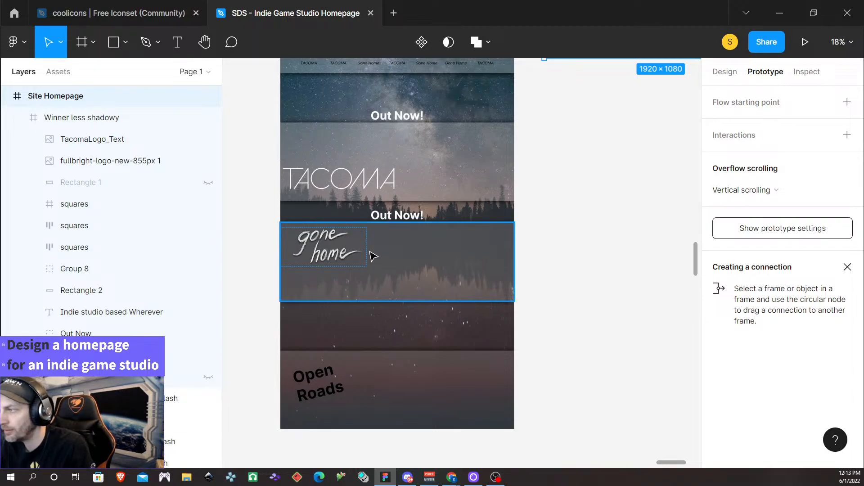
scroll(398, 251, "down", 1)
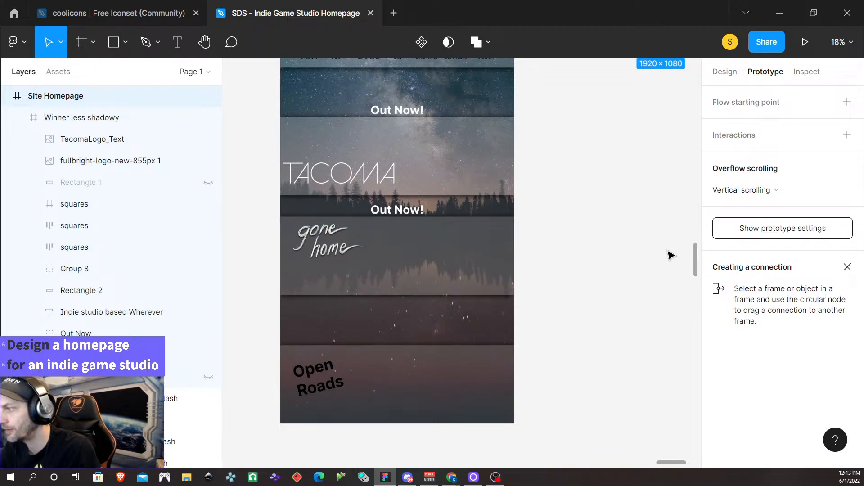
scroll(455, 247, "up", 5)
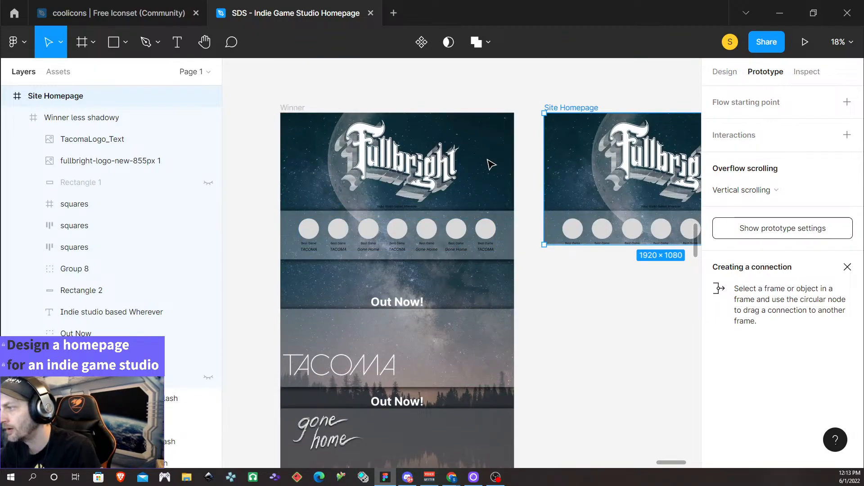
scroll(481, 418, "down", 1)
scroll(496, 270, "down", 3)
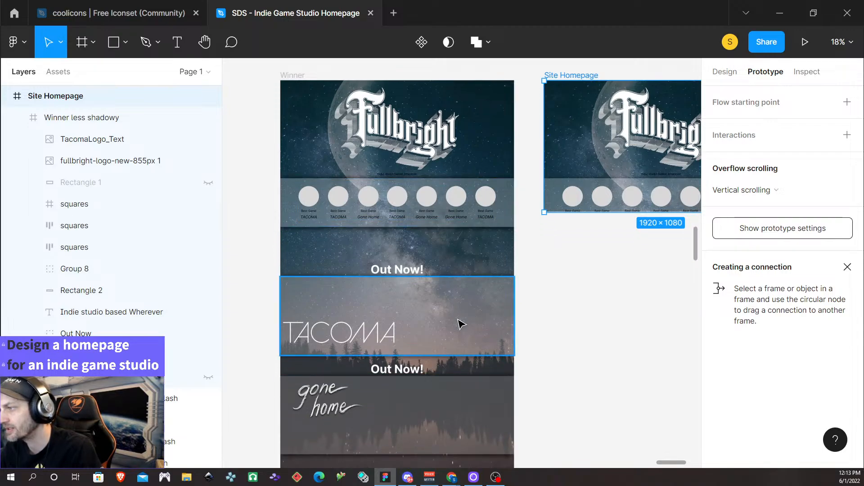
scroll(459, 335, "down", 1)
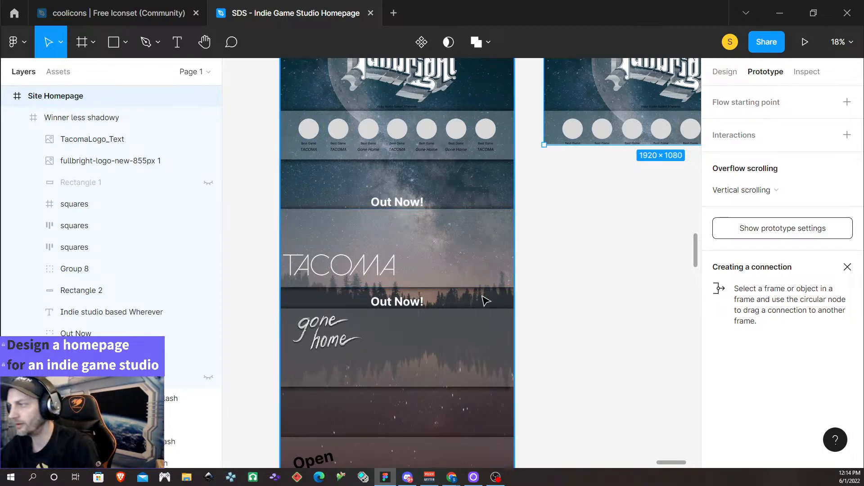
Search the canvas beyond the Winner frame and wireframes for the original background photos.
scroll(478, 289, "down", 5)
scroll(483, 287, "down", 3)
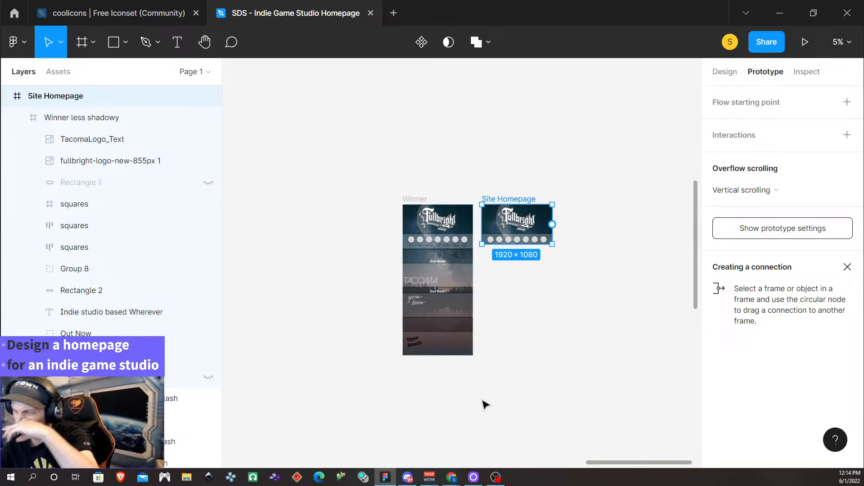
scroll(512, 384, "up", 2)
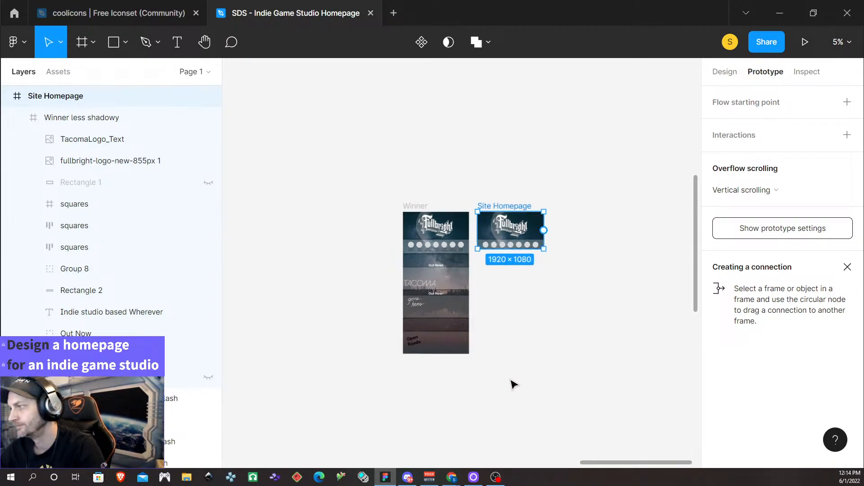
scroll(511, 386, "up", 4)
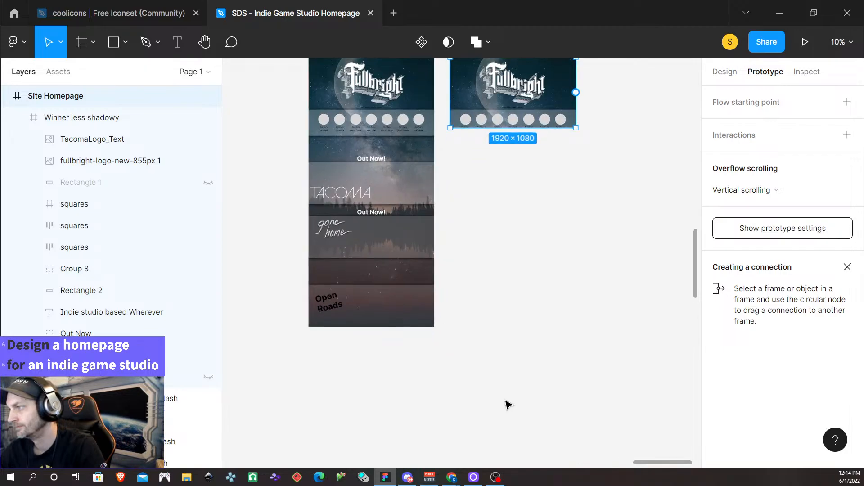
scroll(406, 410, "right", 4)
scroll(402, 406, "left", 12)
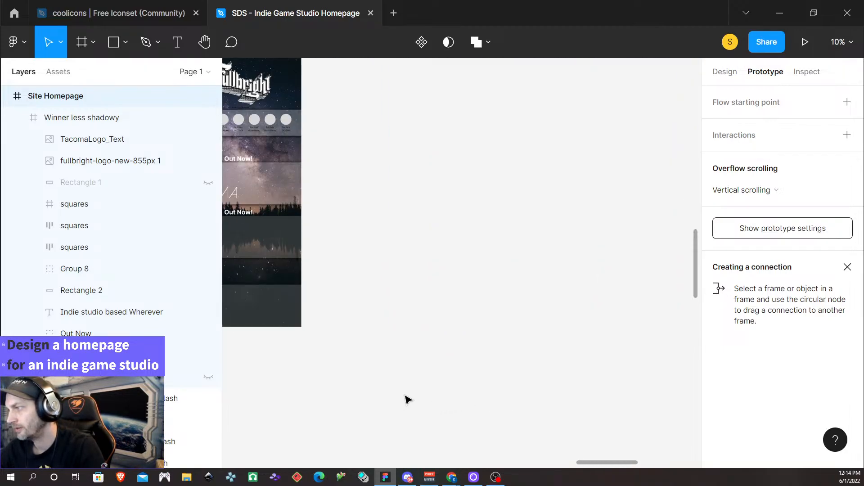
scroll(409, 400, "down", 4)
scroll(411, 406, "down", 4)
scroll(394, 408, "up", 3)
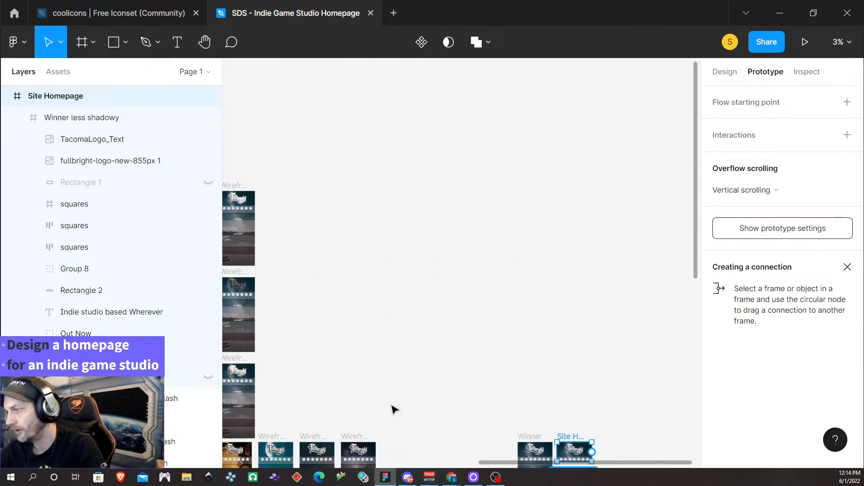
scroll(391, 408, "down", 6)
scroll(390, 406, "left", 4)
scroll(390, 405, "left", 6)
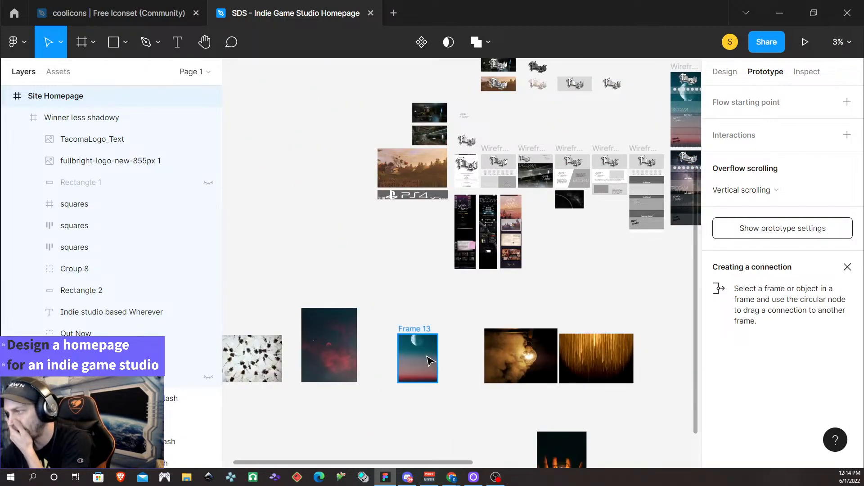
scroll(477, 375, "down", 2)
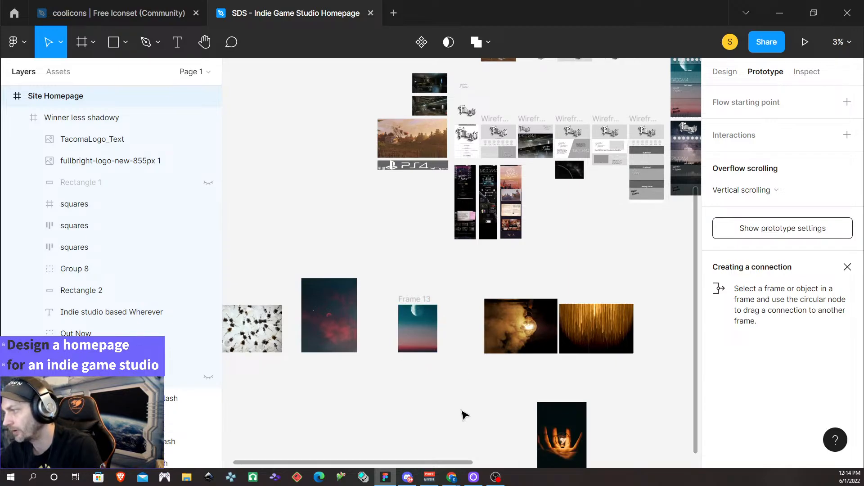
scroll(393, 396, "down", 3)
scroll(629, 400, "left", 1)
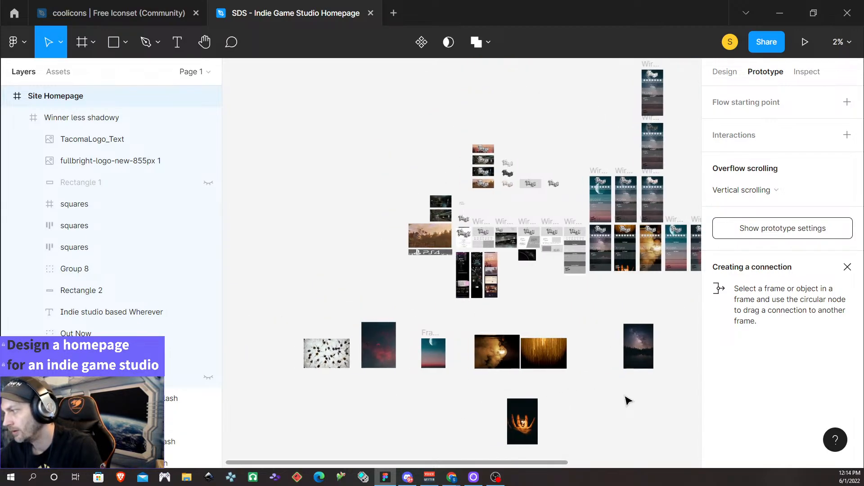
Examine the original Milky Way photo with the forest and lake reflection up close.
scroll(511, 385, "right", 5)
scroll(515, 383, "up", 5)
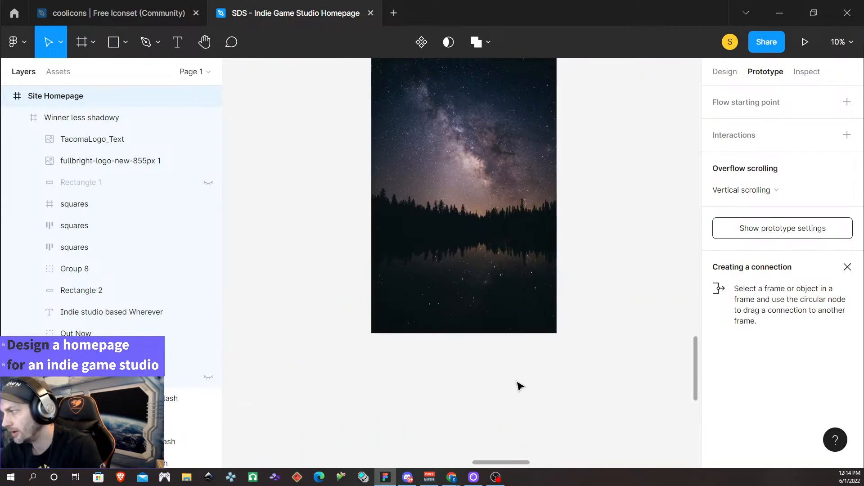
scroll(488, 360, "right", 3)
scroll(409, 361, "up", 1)
scroll(411, 361, "down", 2)
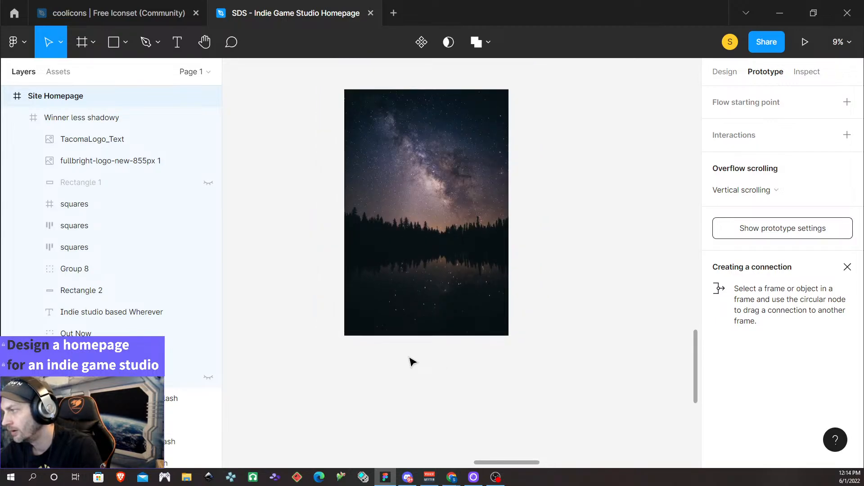
scroll(411, 362, "left", 2)
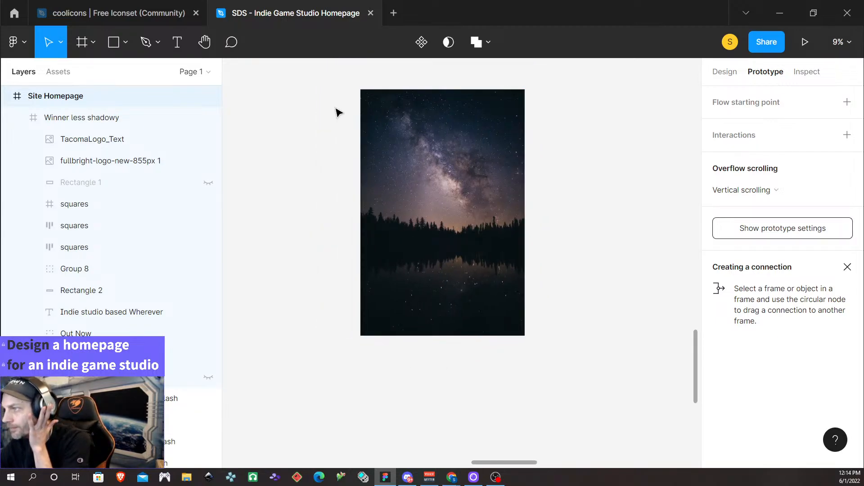
Draw a rectangle over the Milky Way photo, spanning its full width from its top edge, about 2667 × 2605.
left_click(113, 41)
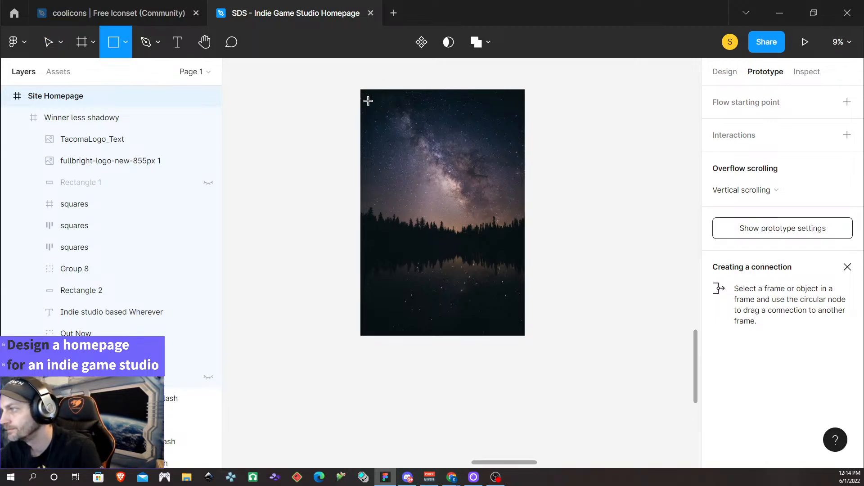
left_click_drag(368, 101, 523, 250)
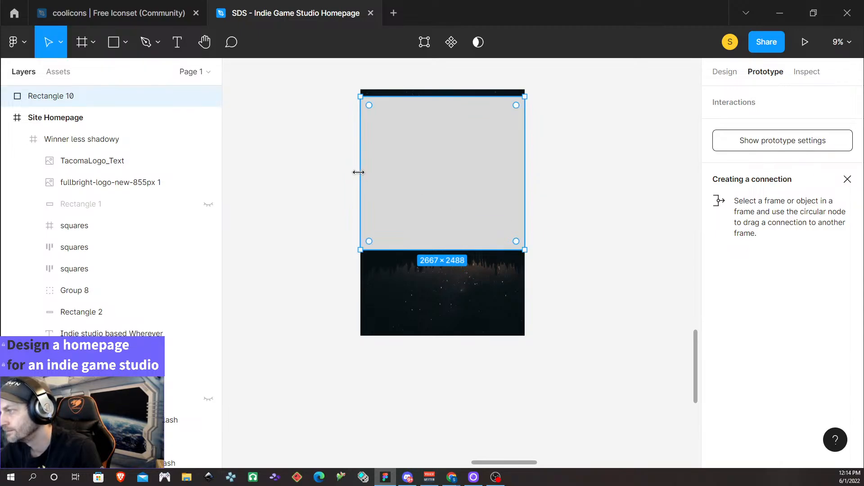
mouse_move(359, 174)
left_mouse_down()
mouse_move(374, 176)
mouse_move(361, 174)
left_mouse_up()
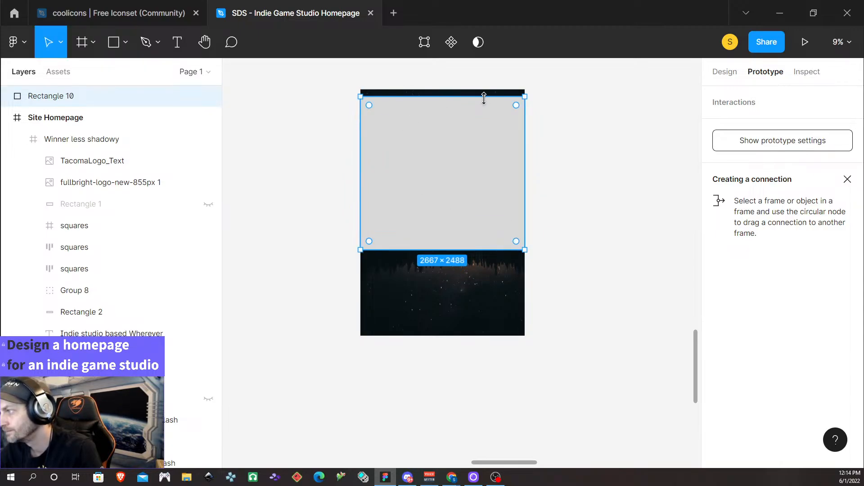
left_click_drag(484, 98, 486, 90)
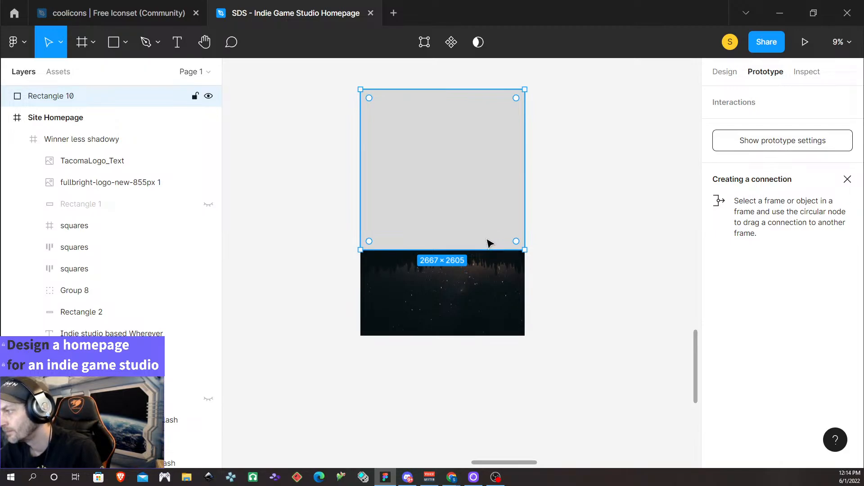
Shorten the rectangle to a height of about 2535 so its lower edge sits just above the tree reflection.
left_click_drag(484, 250, 513, 243)
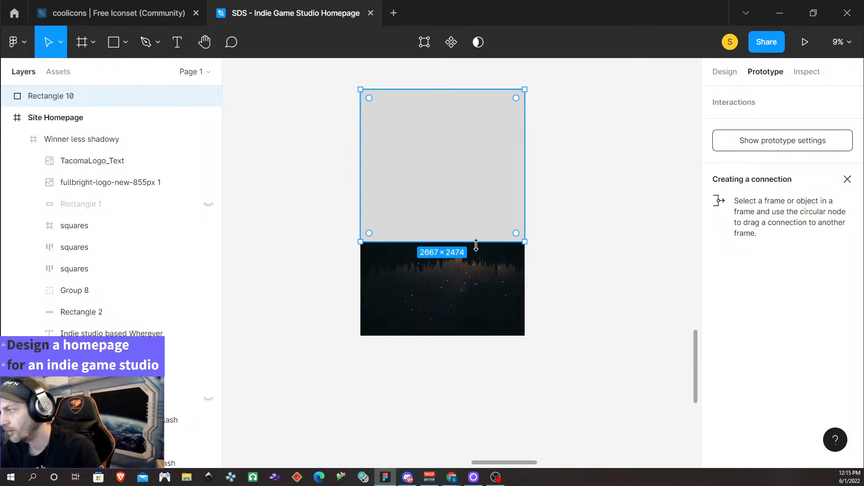
scroll(482, 265, "up", 1)
scroll(482, 264, "up", 5)
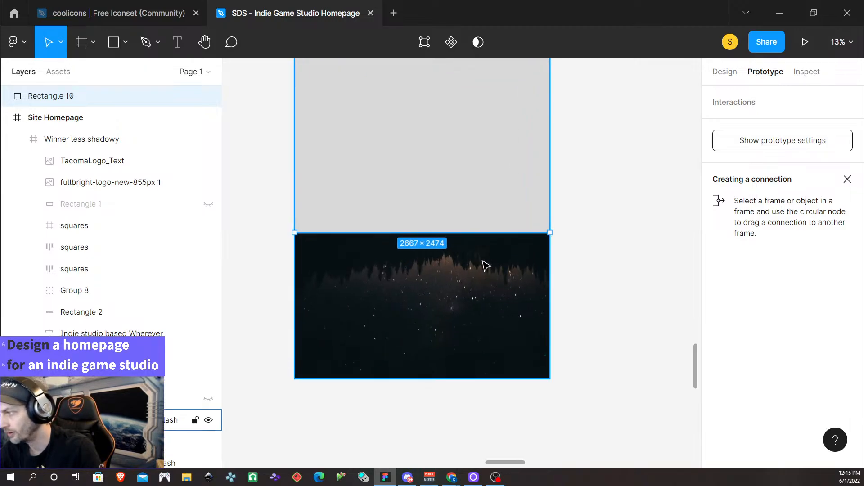
scroll(501, 308, "up", 1)
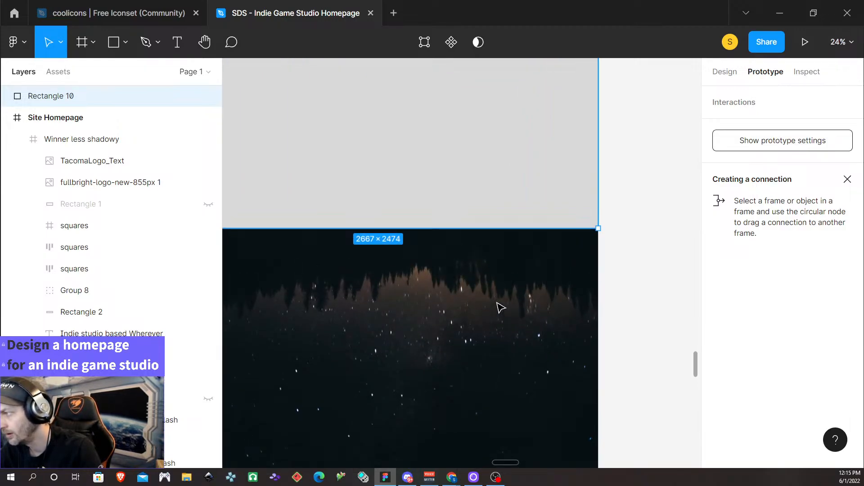
scroll(501, 309, "left", 5)
mouse_move(535, 233)
left_mouse_down()
mouse_move(548, 199)
mouse_move(548, 230)
mouse_move(546, 186)
mouse_move(544, 239)
left_mouse_up()
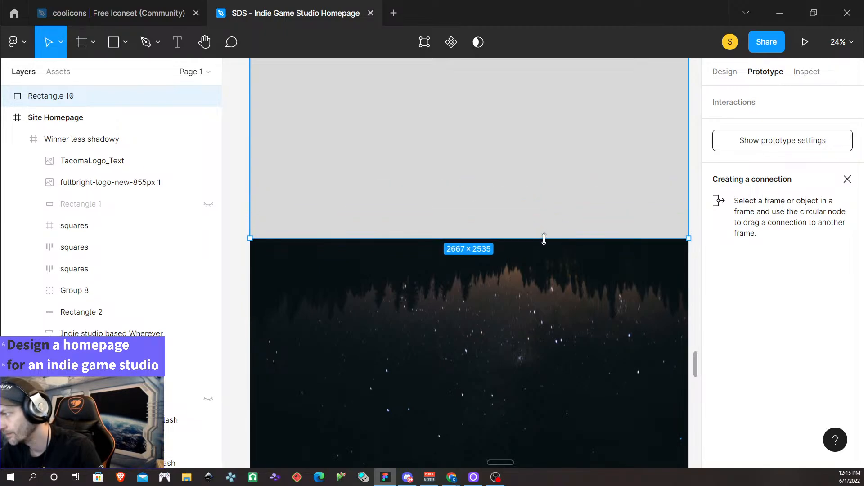
Move the Milky Way photo layer above Rectangle 10 and group the two layers.
scroll(494, 171, "down", 5)
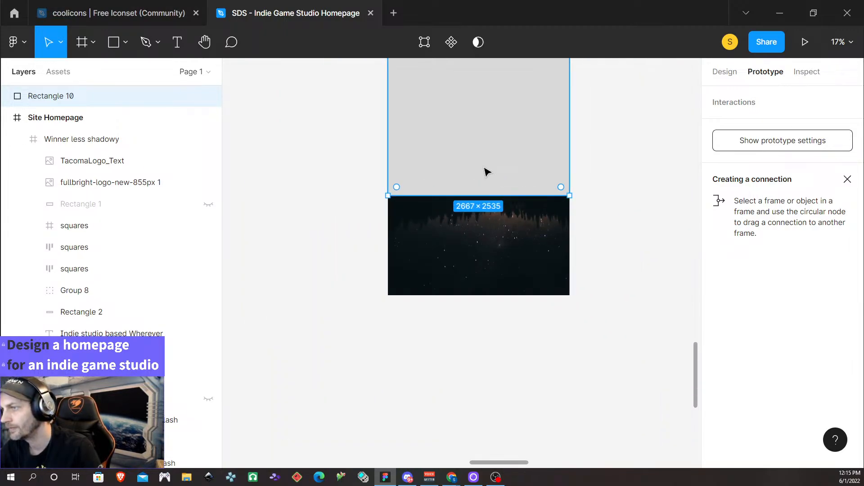
left_click(498, 229)
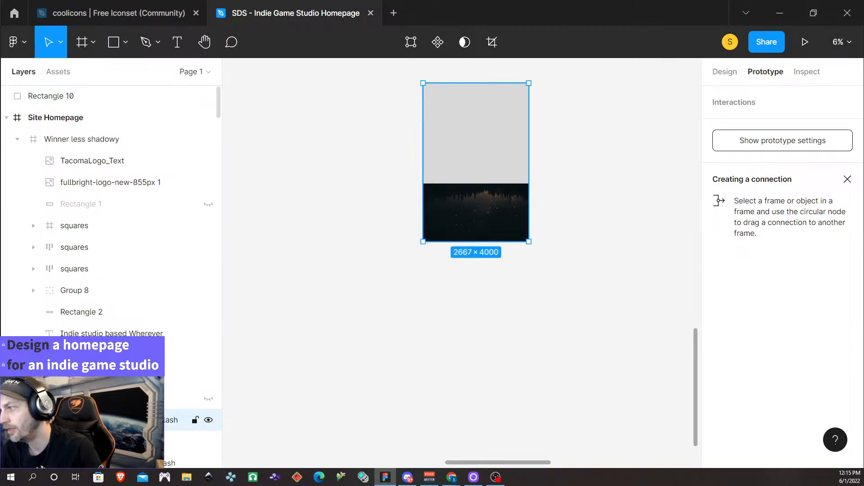
left_click_drag(90, 420, 82, 95)
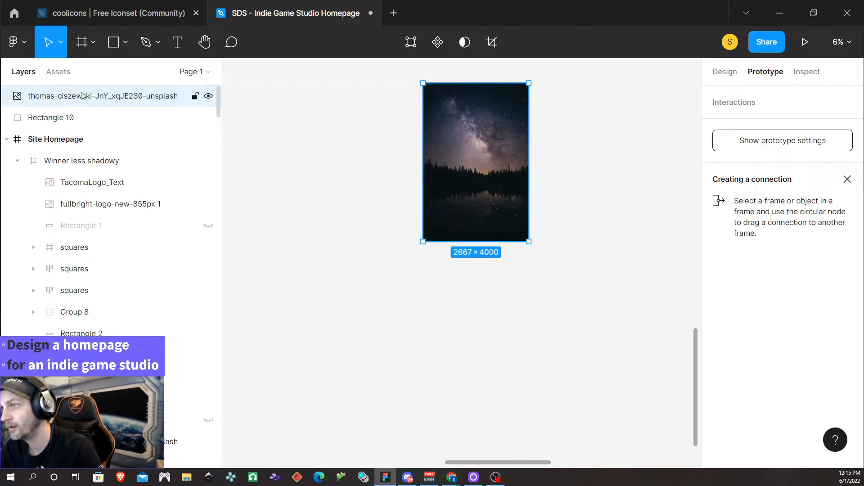
left_click(70, 117)
left_click(73, 105, "shift")
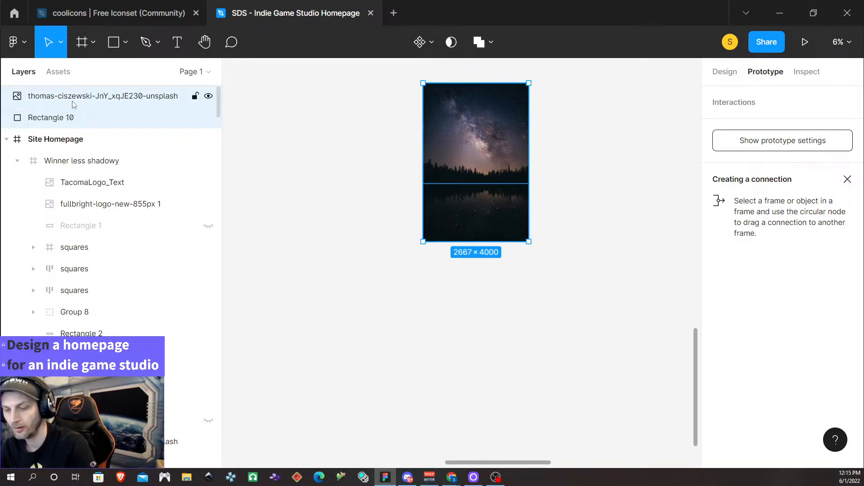
key("ctrl+g")
Rename the new group of photo and rectangle as "space image".
double_click(68, 99)
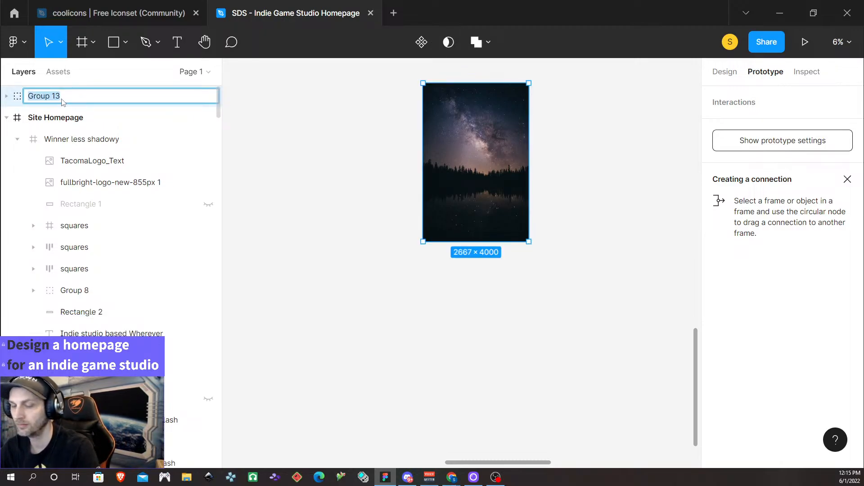
type("ima")
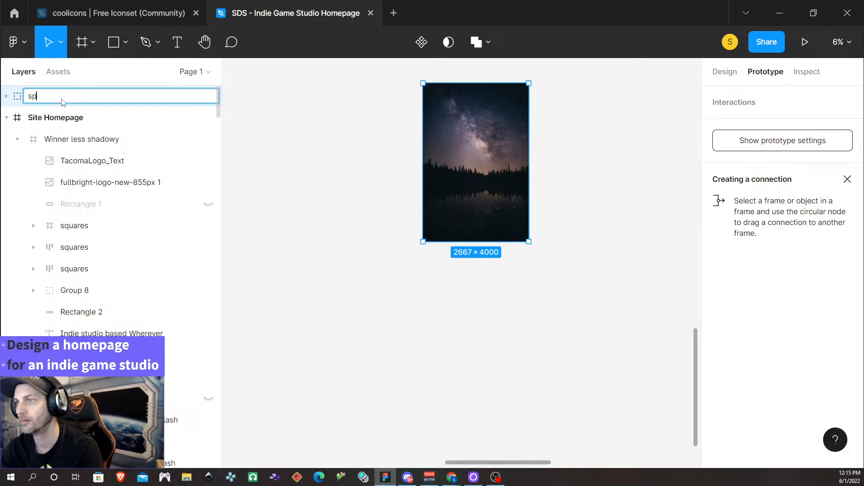
type("g")
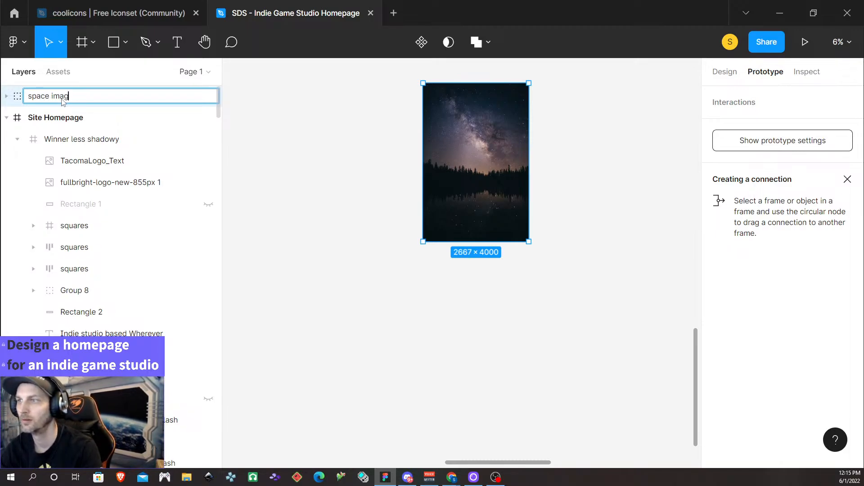
type("e")
key("Return")
left_click(272, 198)
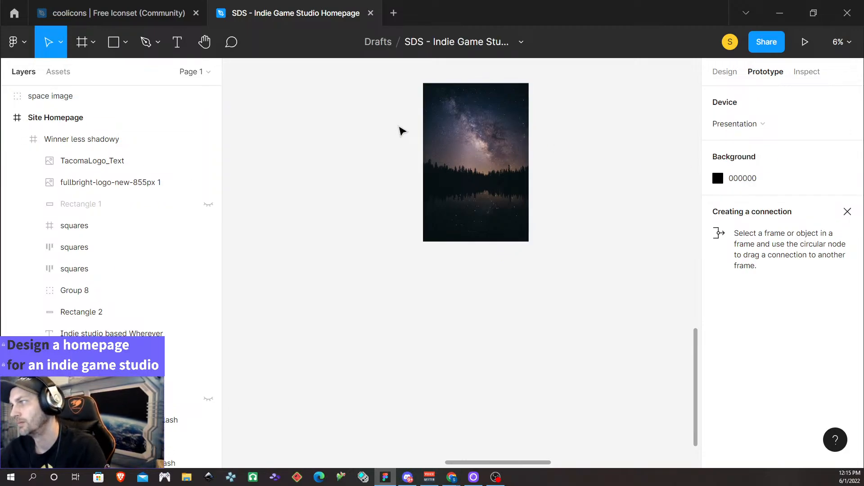
Turn Rectangle 10 inside the space image group into a mask for the photo.
left_click(488, 140)
left_click(726, 72)
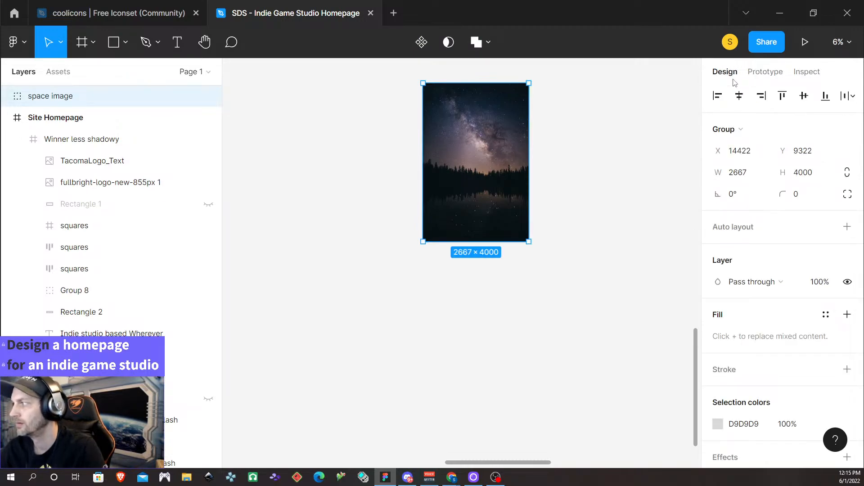
scroll(729, 311, "down", 2)
scroll(773, 354, "up", 2)
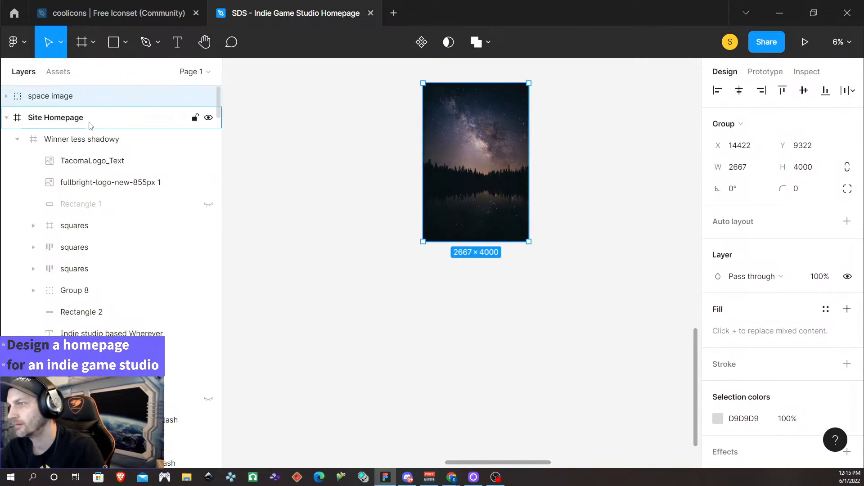
left_click(7, 96)
left_click(123, 148)
right_click(124, 148)
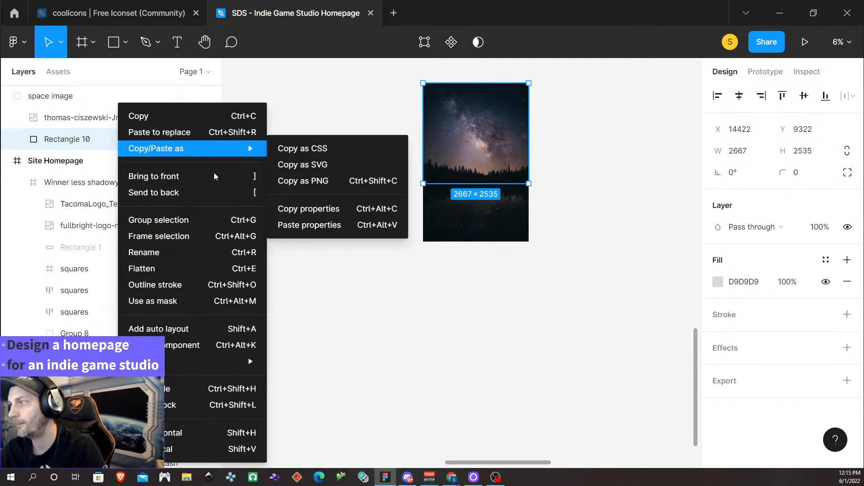
left_click(189, 300)
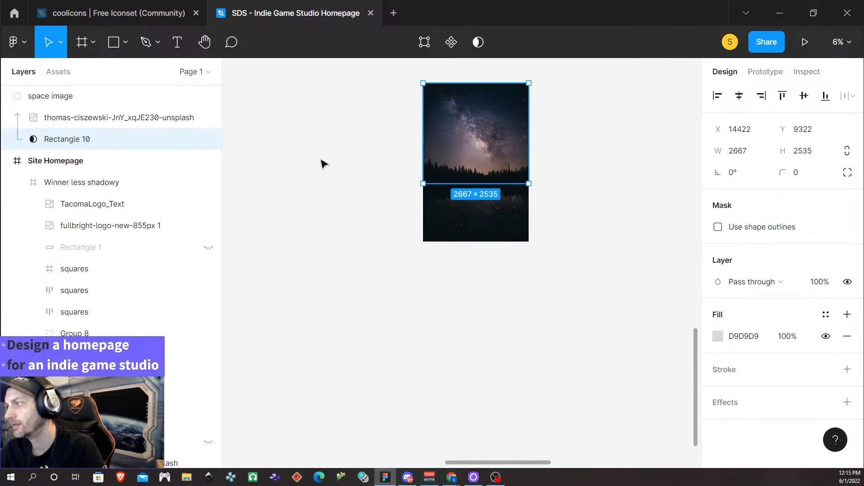
Examine the space image group, its photo layer and the Rectangle 10 mask to check how the photo is cropped.
left_click(50, 97)
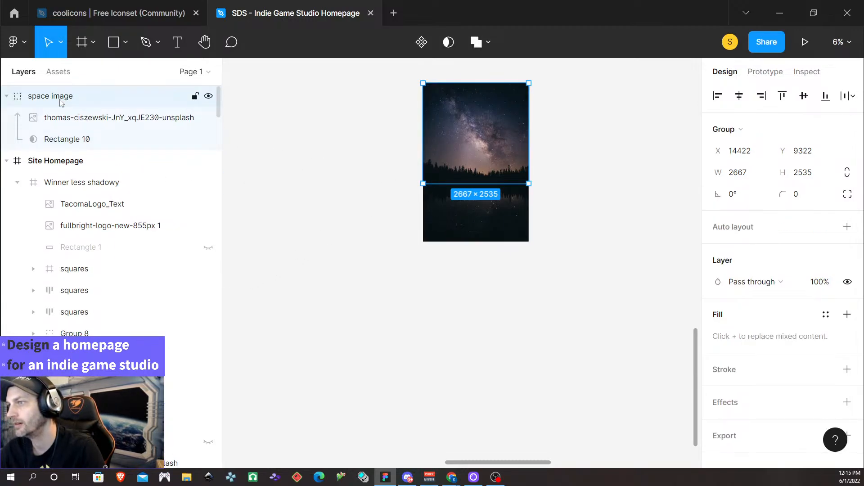
left_click(500, 315)
left_click(494, 126)
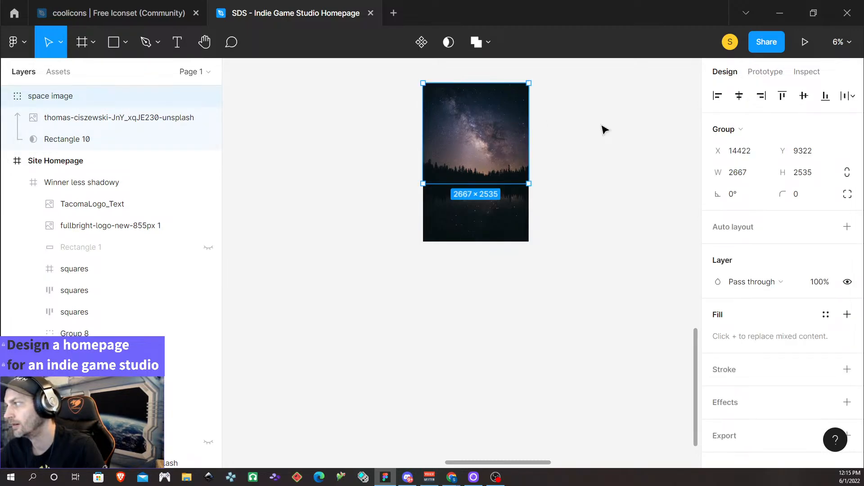
left_click(96, 145)
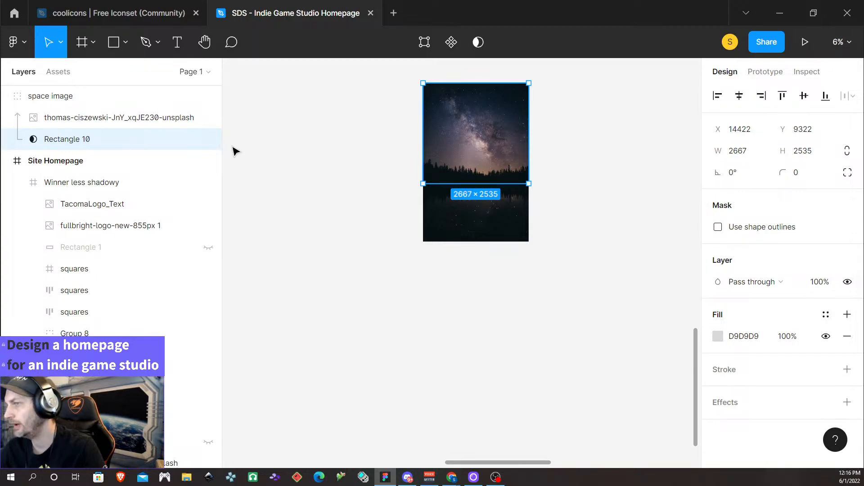
scroll(109, 149, "down", 2)
scroll(110, 148, "up", 2)
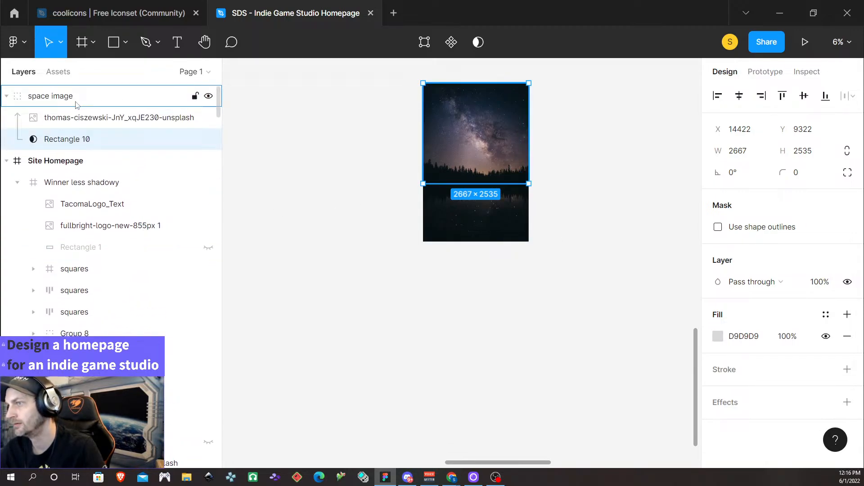
left_click(88, 120)
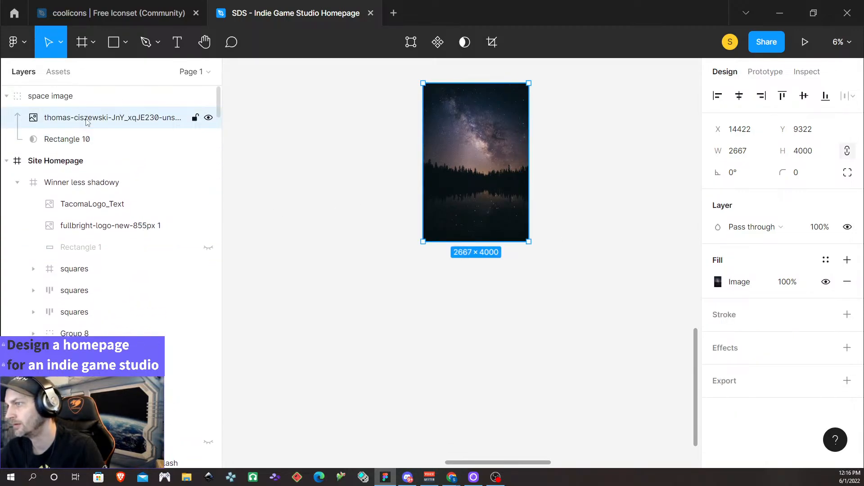
left_click(5, 97)
left_click(36, 100)
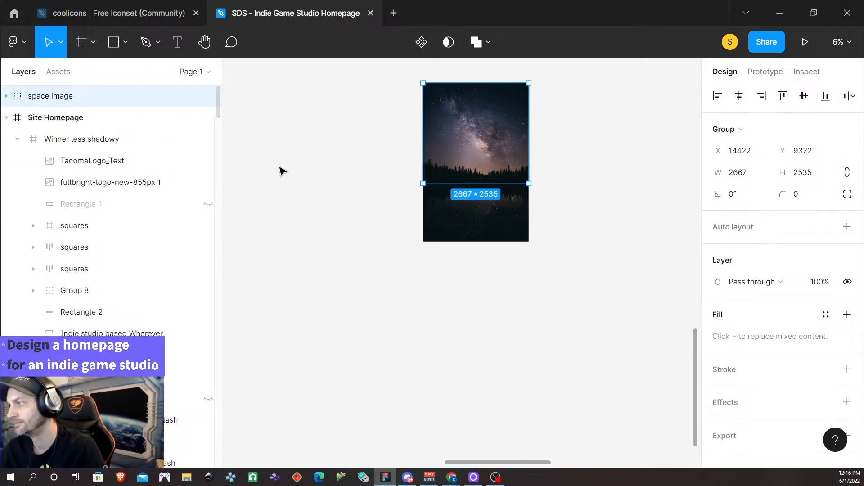
left_click(414, 146)
left_click(485, 174)
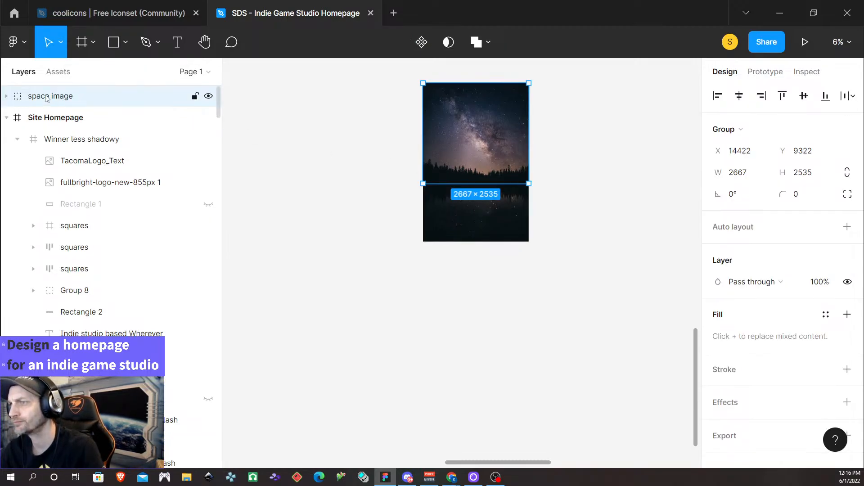
left_click(7, 96)
left_click(6, 96)
left_click(273, 129)
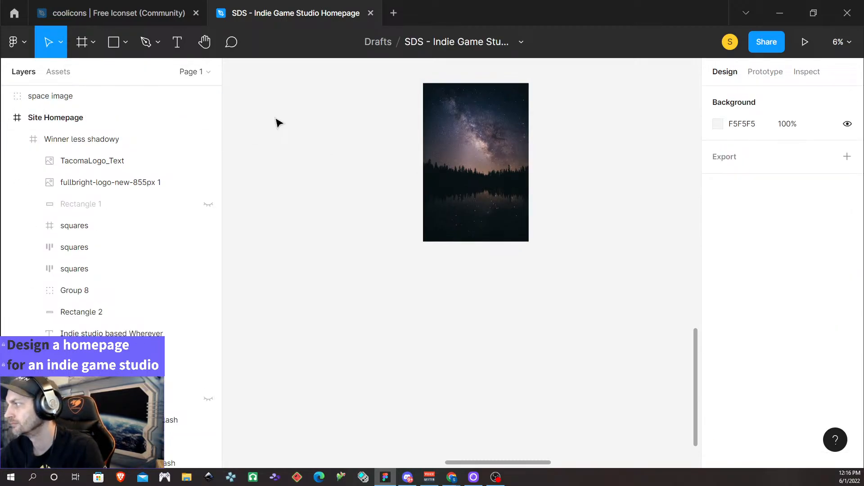
left_click(87, 102)
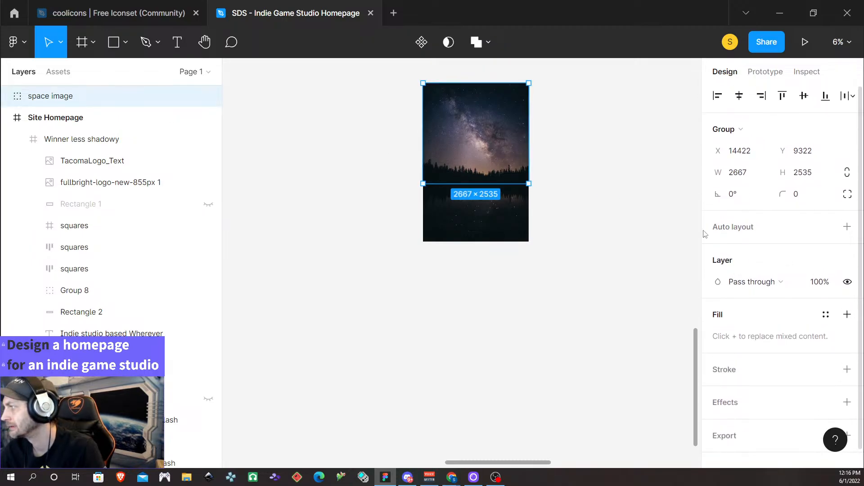
left_click(7, 96)
left_click(66, 147)
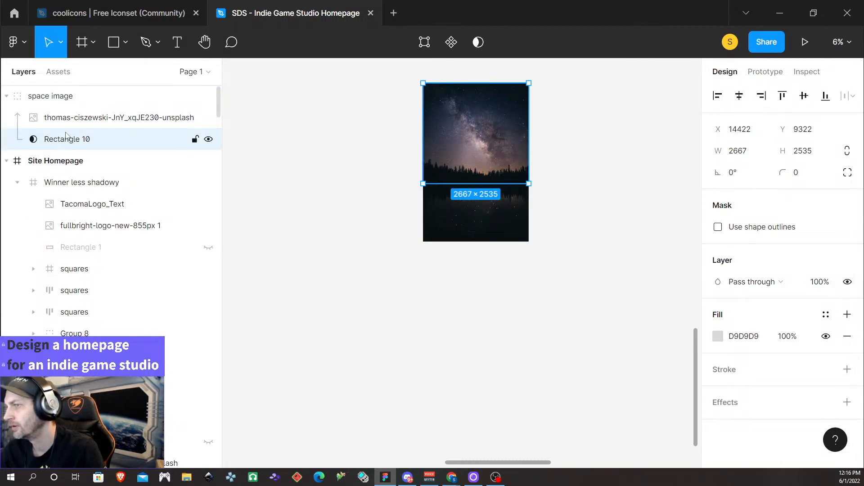
left_click(79, 127)
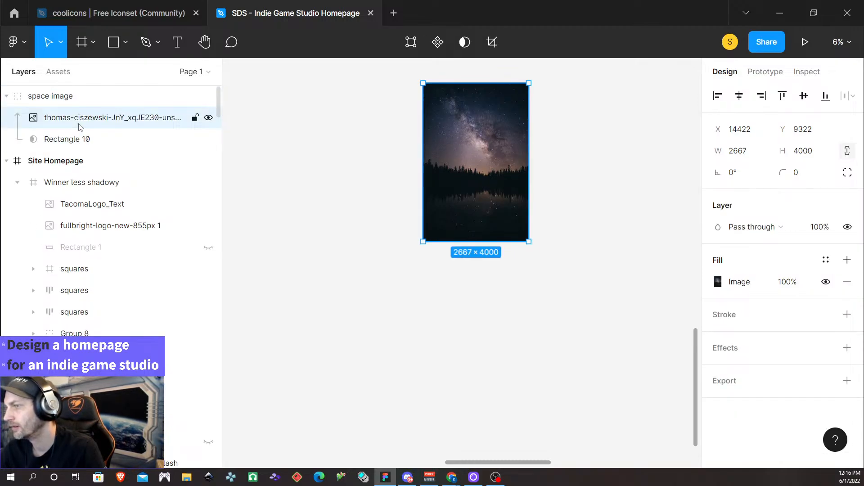
Try the Rectangle 10 mask above the photo in the space image group, return it below, and recheck both layers.
left_click(86, 131)
key("ctrl+]")
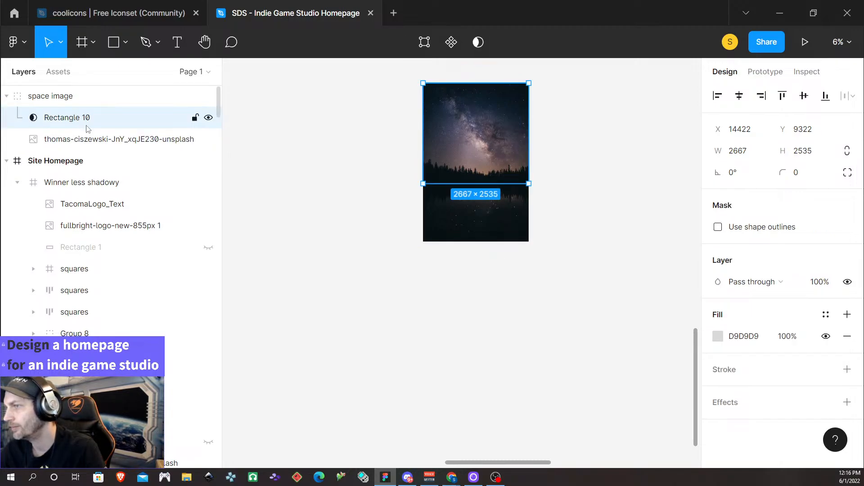
left_click_drag(79, 122, 77, 156)
left_click(77, 126)
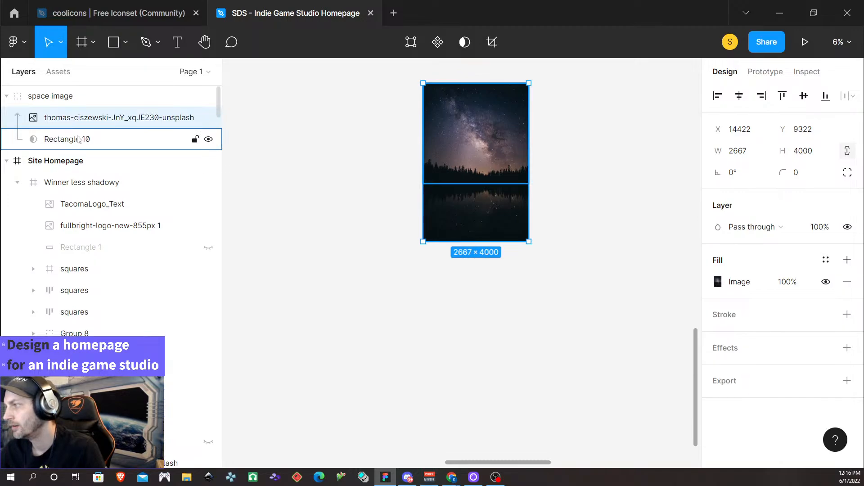
left_click(78, 139)
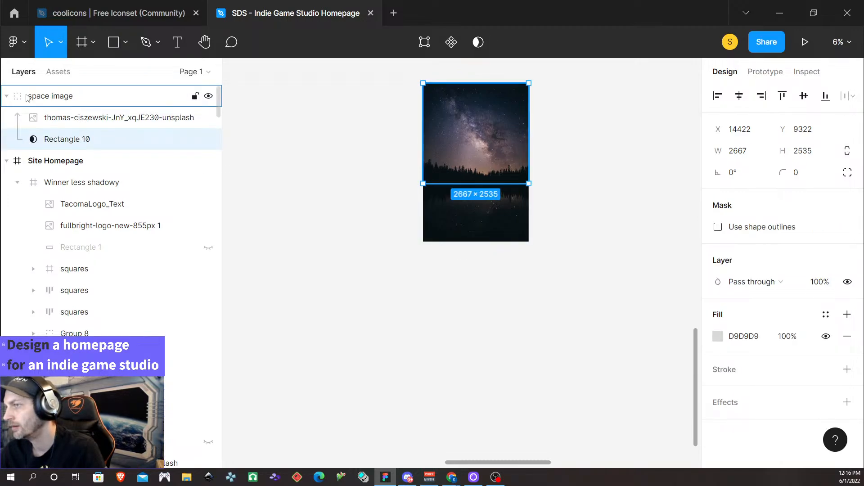
left_click(95, 118)
left_click(96, 143)
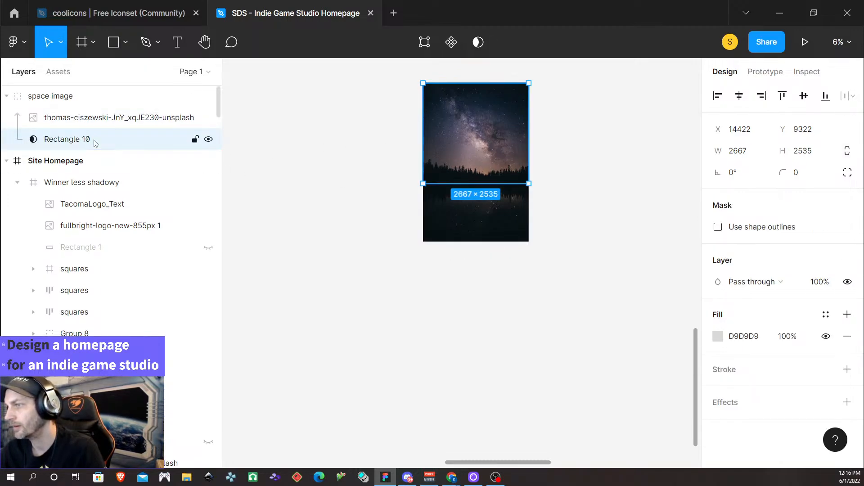
Remove the mask from Rectangle 10 in the space image group and check the rectangle and photo layers.
right_click(45, 143)
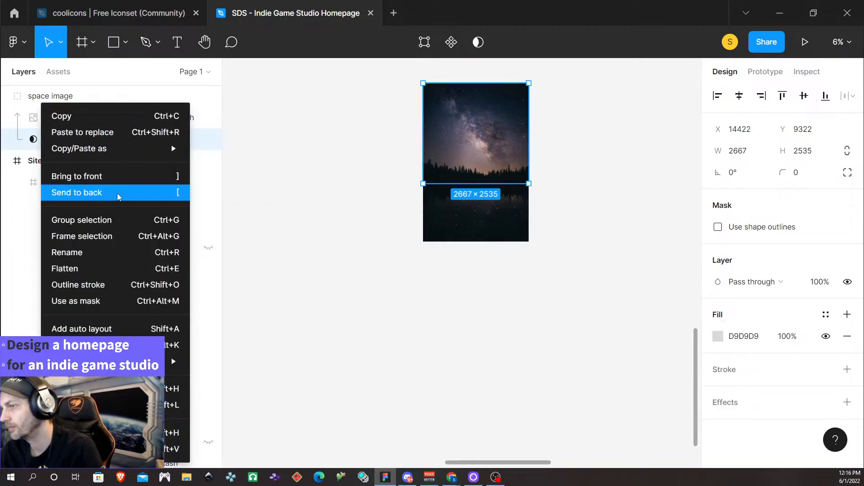
left_click(101, 300)
left_click(51, 97)
left_click(58, 118)
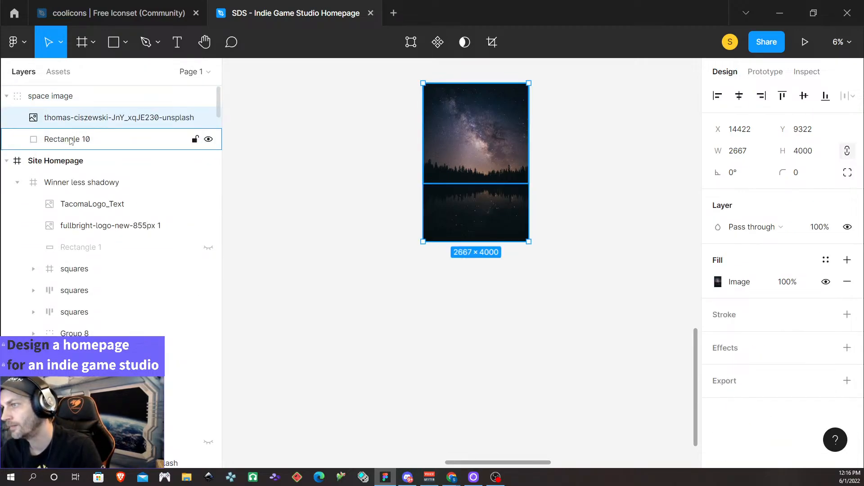
left_click(70, 142)
left_click(75, 119)
left_click(95, 139)
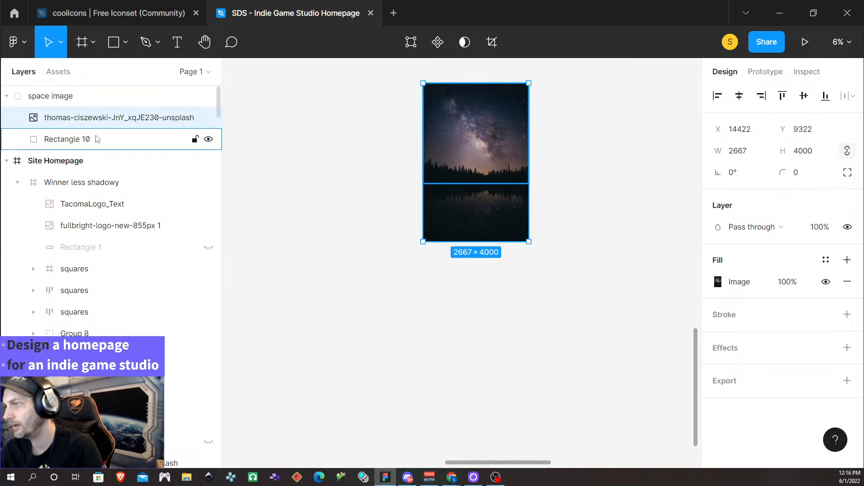
Try Rectangle 10 as a mask for the space image photo again, then turn the mask off.
right_click(72, 141)
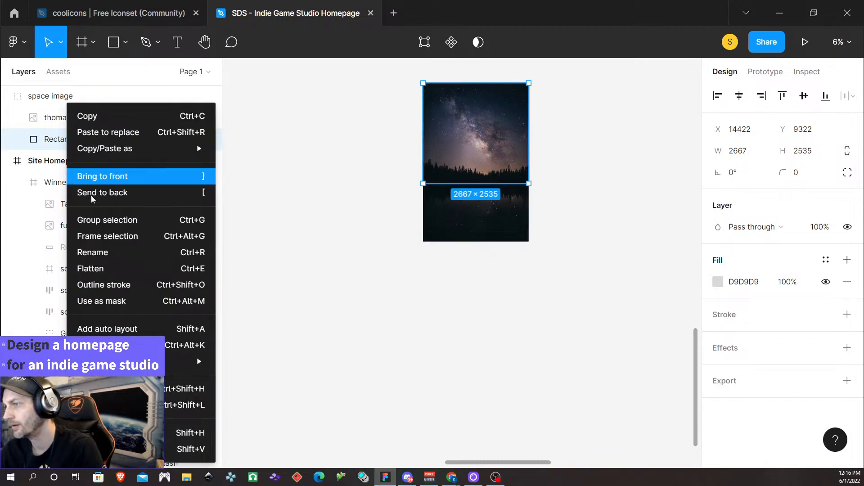
left_click(108, 305)
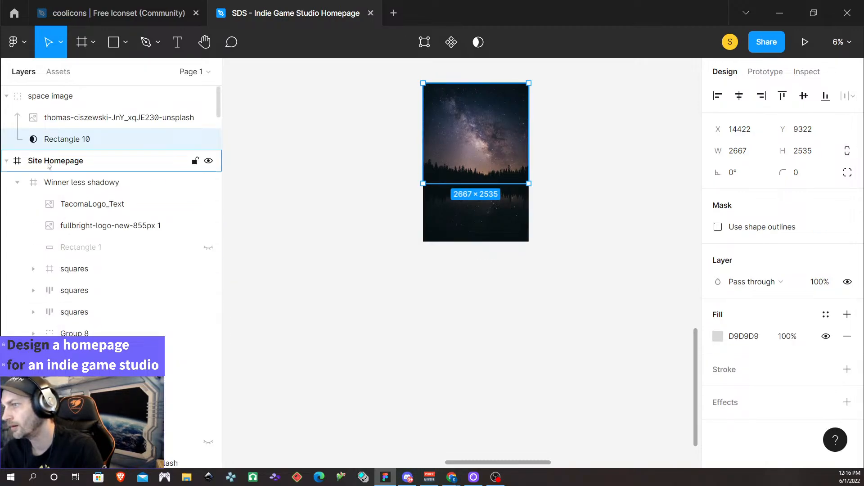
right_click(71, 141)
left_click(106, 295)
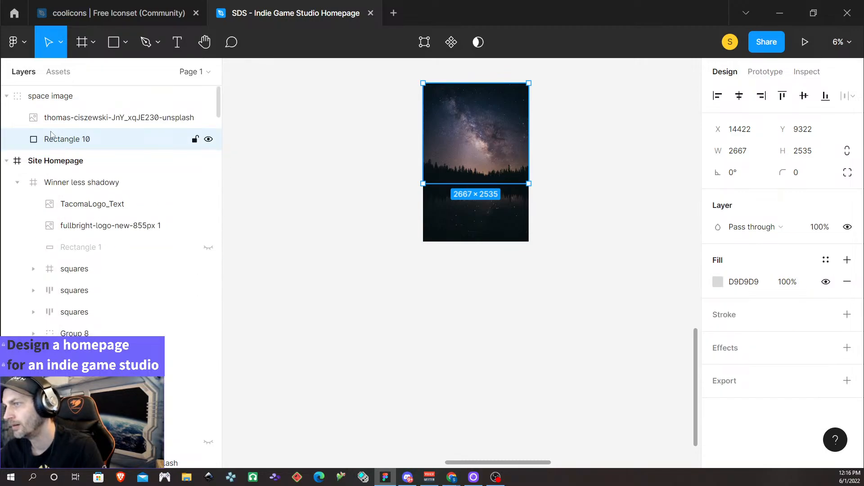
Move the photo and Rectangle 10 together out of the space image group to the top level of the page.
left_click(61, 119)
left_click(66, 141, "shift")
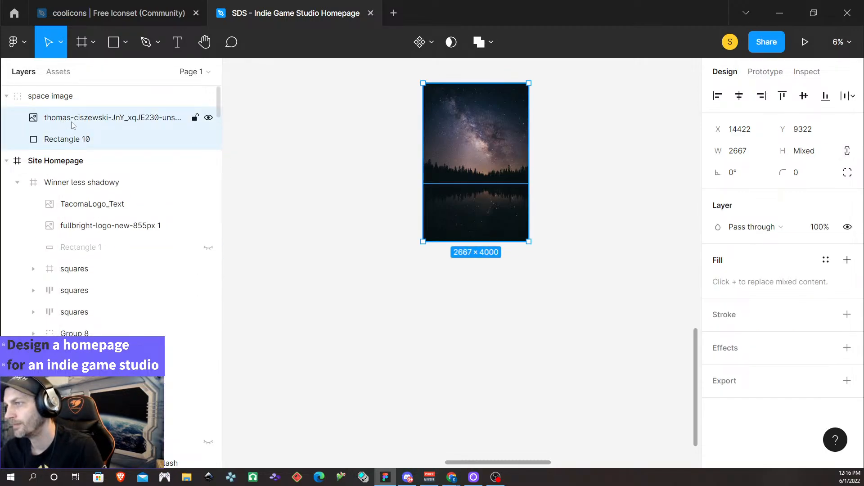
left_click_drag(72, 122, 56, 92)
Put Rectangle 10 into a group of its own.
left_click(57, 119)
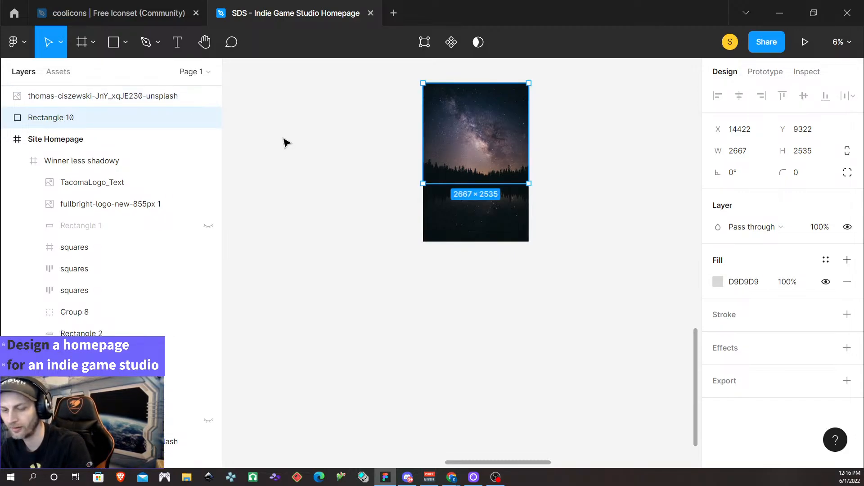
key("ctrl+g")
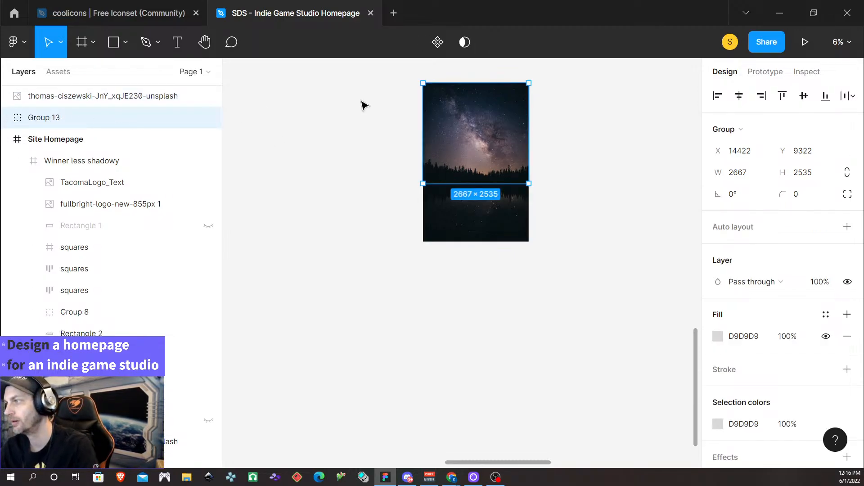
left_click(354, 194)
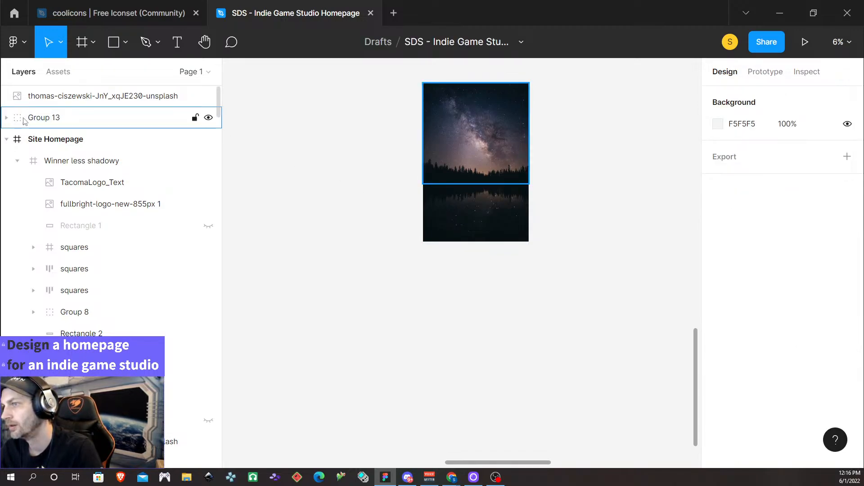
Move the upper Milky Way photo horizontally off the grey rectangle into the empty canvas on its left.
left_click(77, 96)
left_click_drag(488, 171, 320, 172)
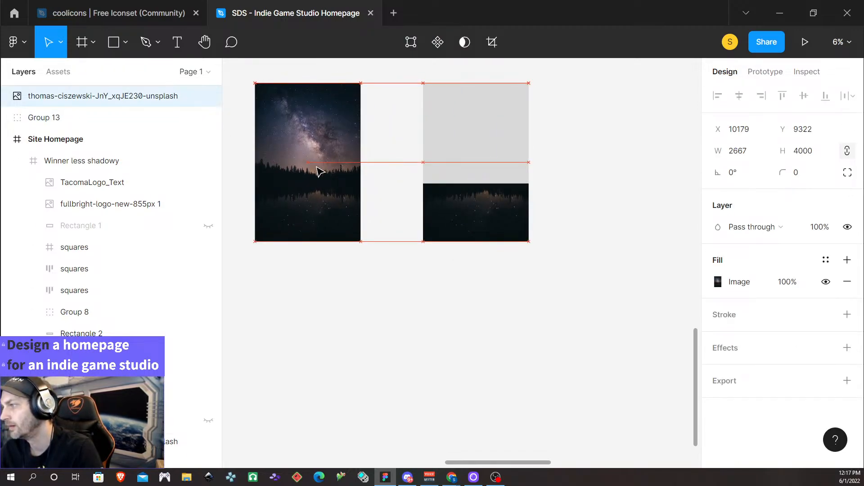
left_click(565, 270)
Delete the leftover Milky Way photo copy lying behind the grey rectangle.
left_click(521, 172)
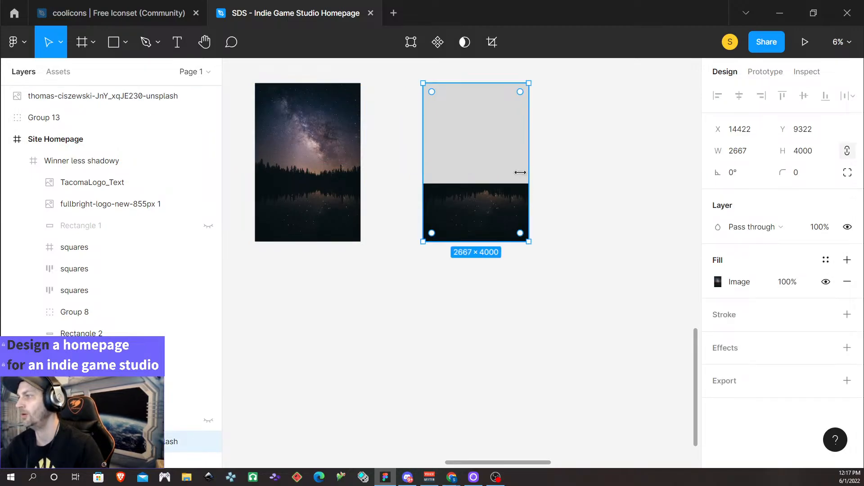
left_click(498, 177)
left_click(488, 222)
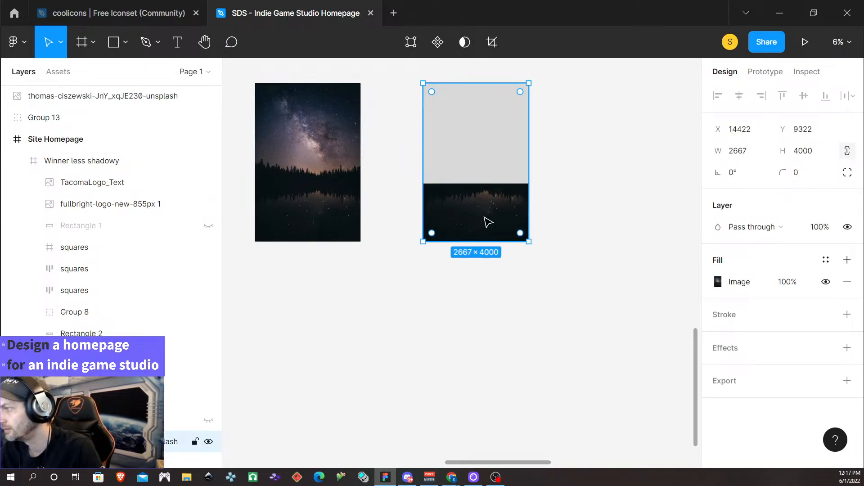
double_click(488, 222)
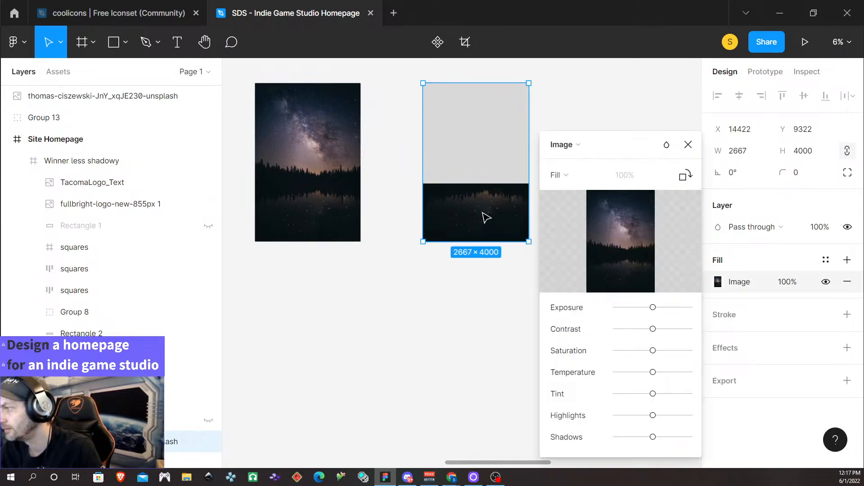
left_click(689, 145)
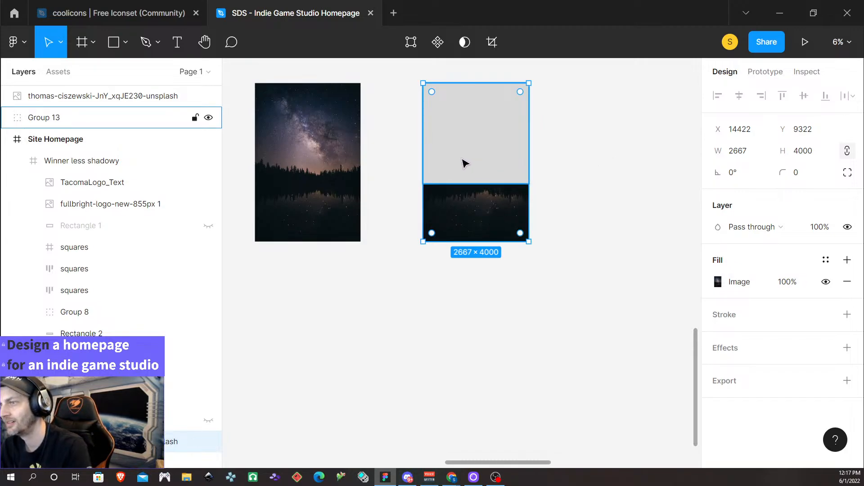
key("Delete")
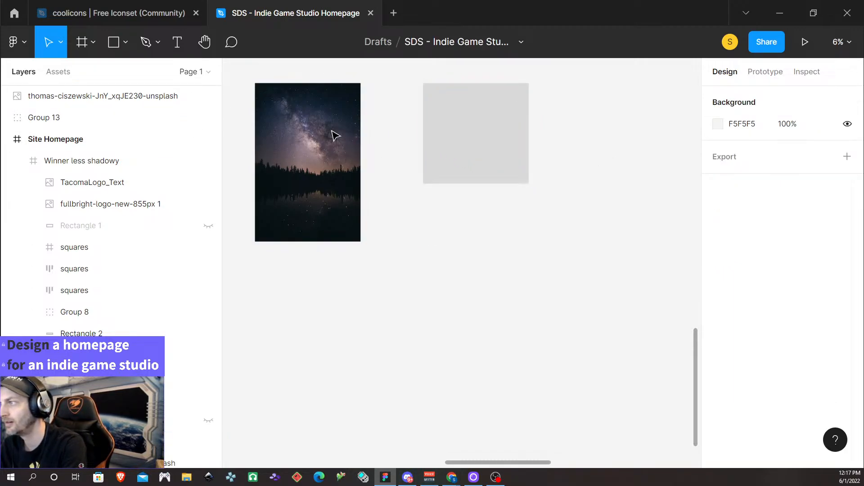
Place a copy of the Milky Way photo over the grey rectangle and move it into Group 13 above Rectangle 10.
left_click(7, 118)
left_click(82, 139)
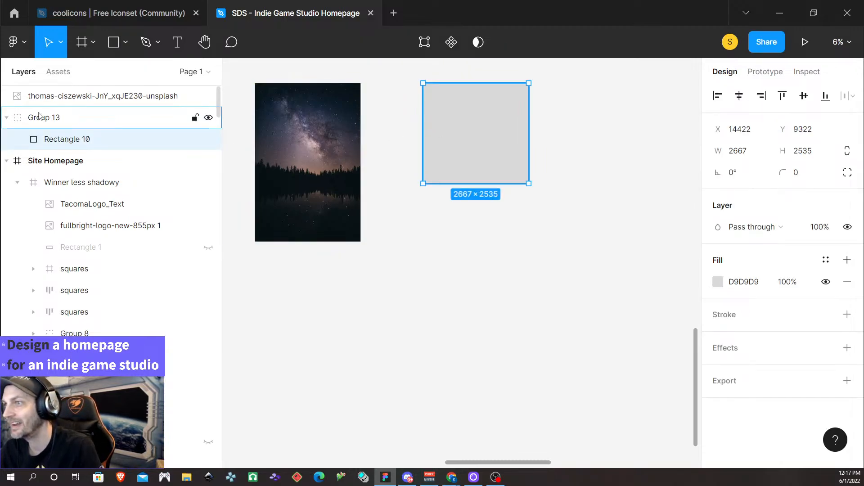
left_click(313, 150)
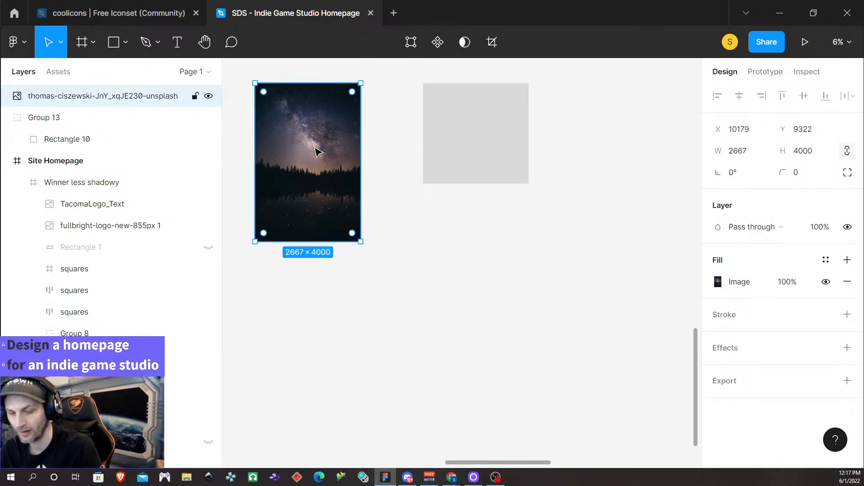
left_click_drag(319, 153, 486, 159)
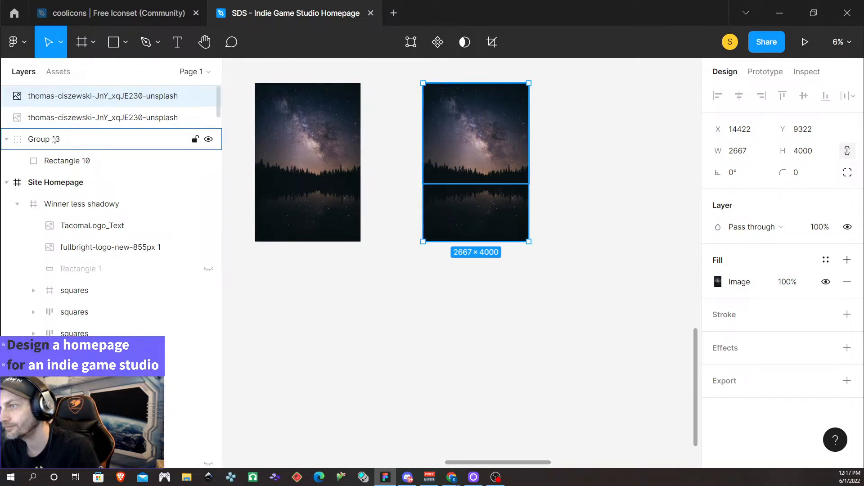
left_click(73, 124)
left_click(90, 100)
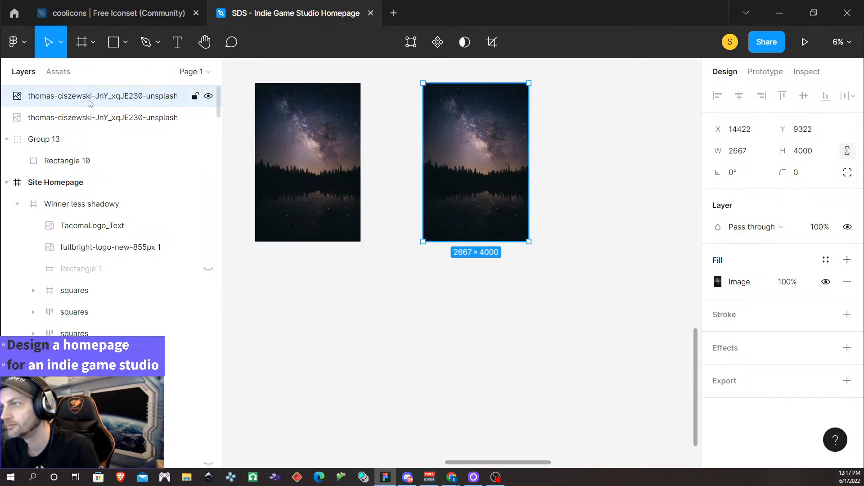
left_click_drag(90, 98, 86, 142)
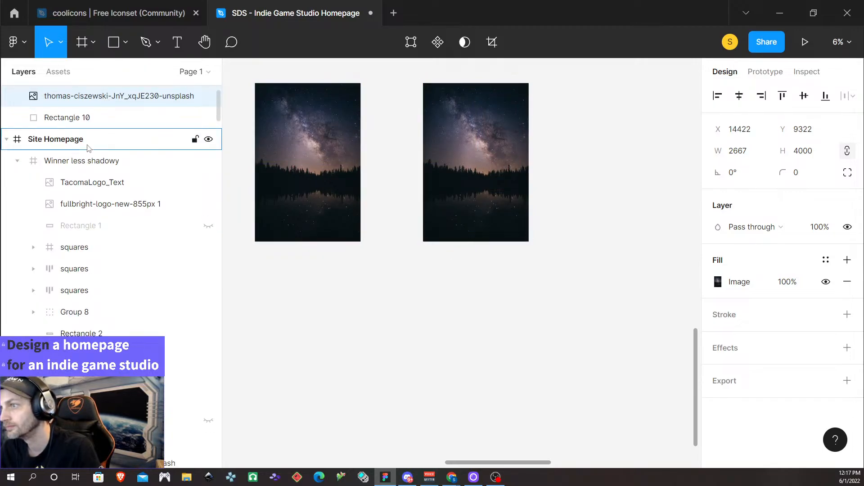
Use Rectangle 10 in Group 13 as a mask to crop the lake reflection off the photo copy.
left_click(84, 161)
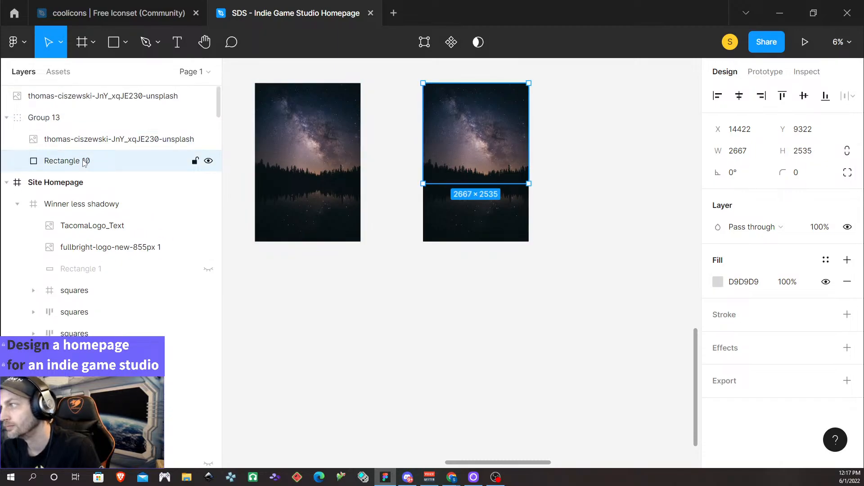
right_click(83, 161)
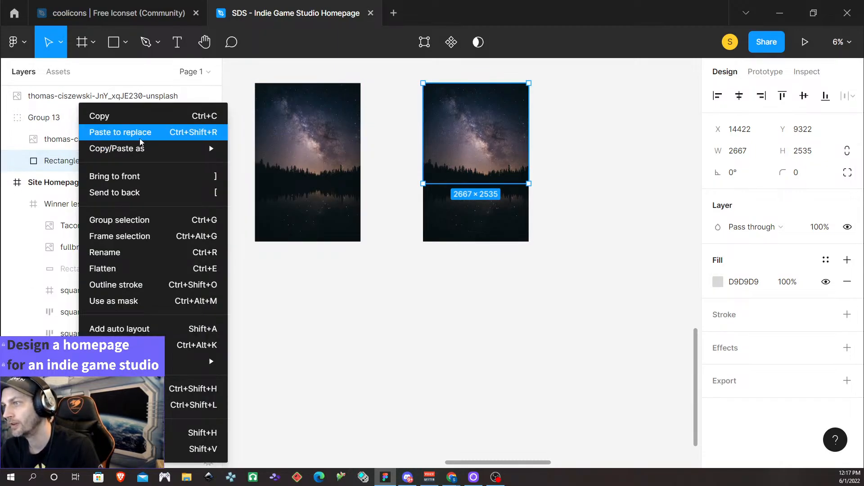
left_click(148, 299)
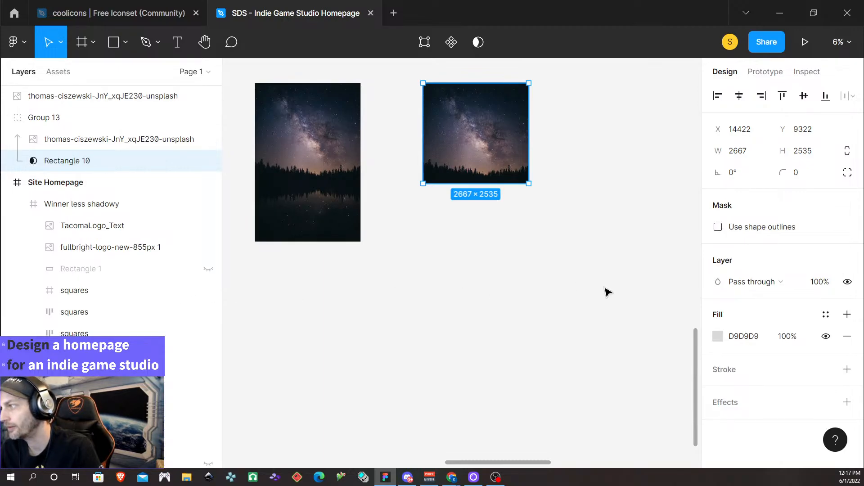
left_click(608, 288)
Duplicate the masked photo group directly below itself and rotate the copy to 180°.
left_click(503, 149)
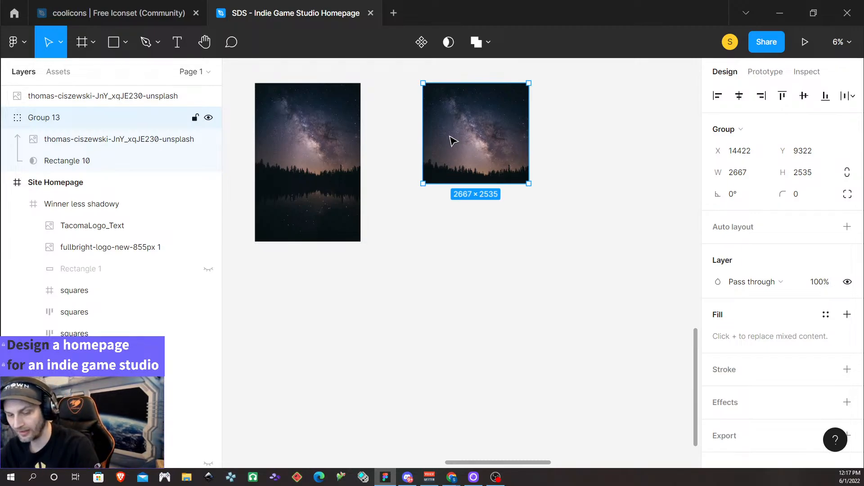
left_click_drag(451, 140, 455, 239)
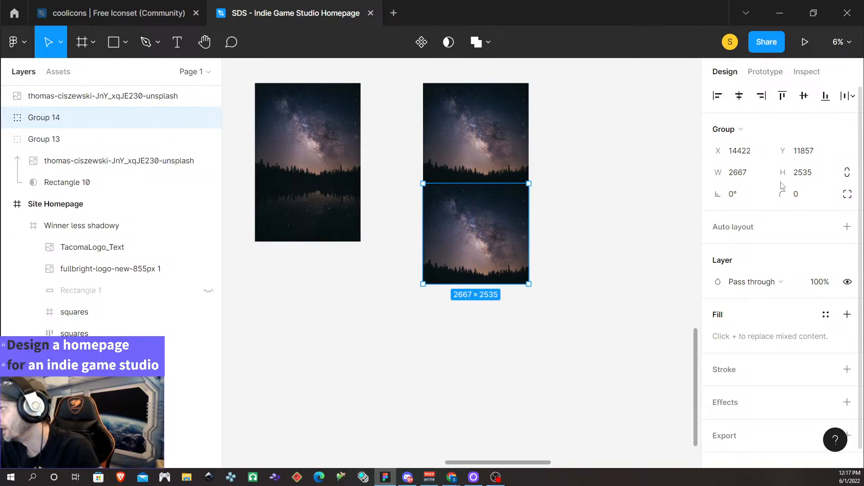
left_click(734, 198)
type("18")
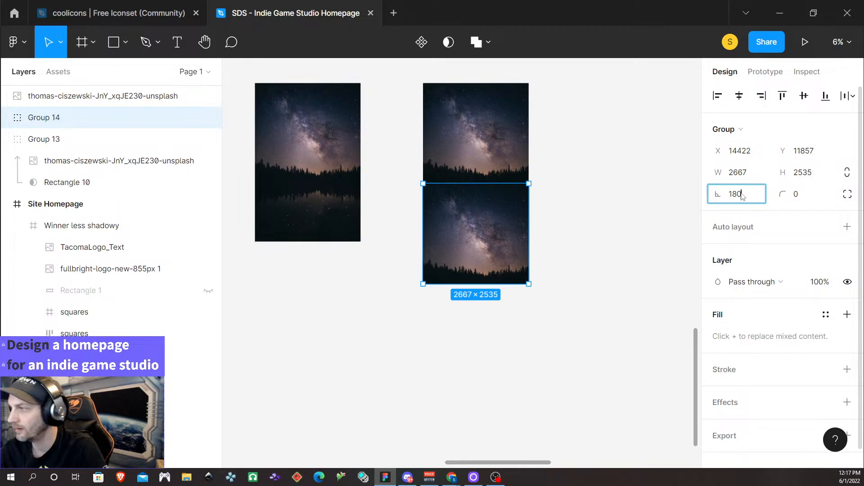
key("Return")
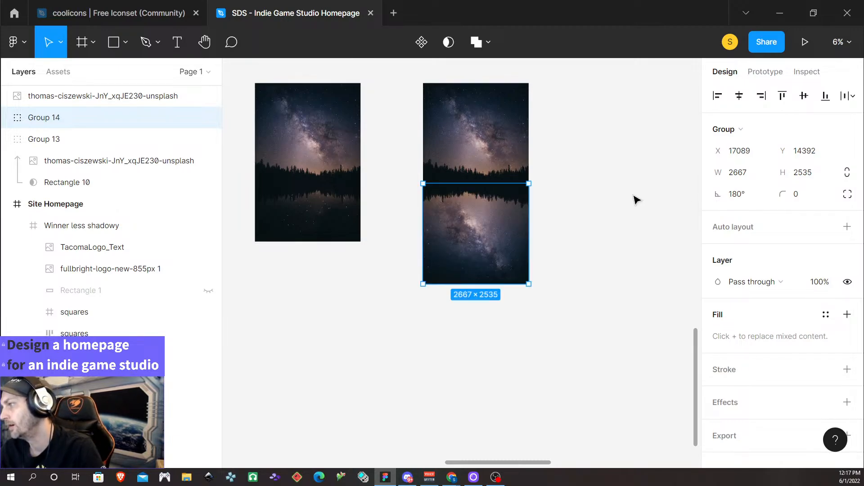
left_click(648, 193)
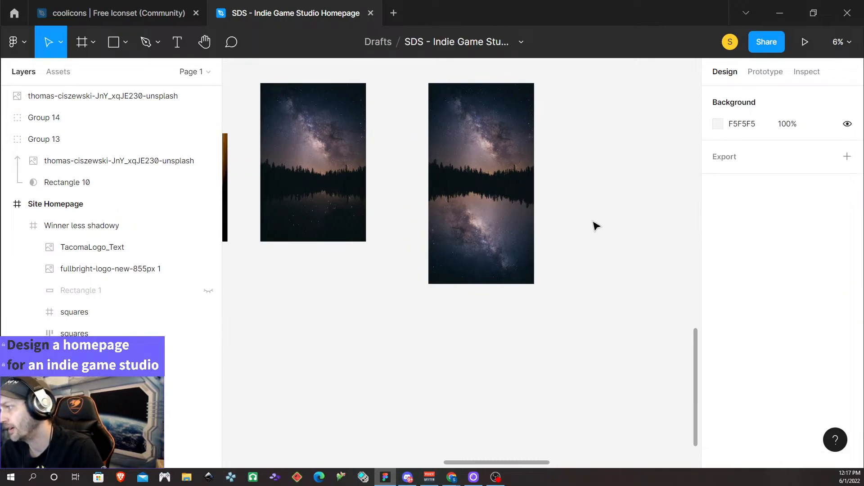
Examine the masked photo and its rotated copy up close, checking the seam at the tree line and the starry sky.
scroll(564, 226, "up", 5)
scroll(392, 212, "right", 1)
scroll(378, 210, "left", 6)
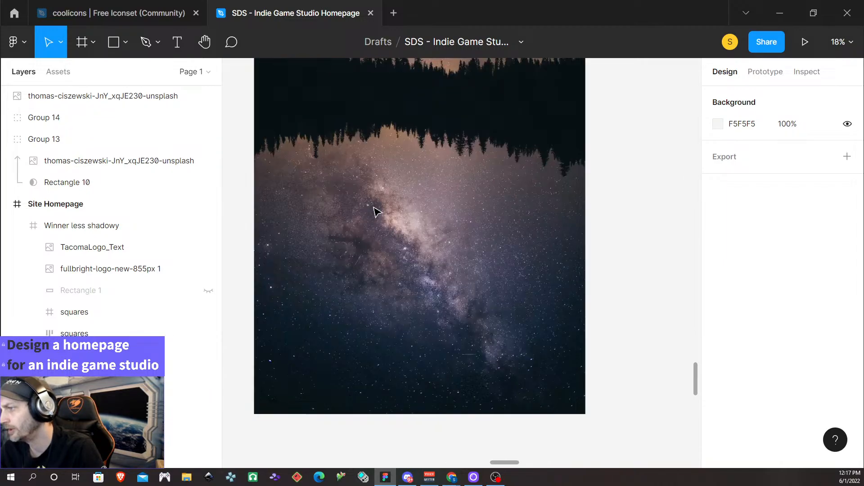
scroll(476, 212, "down", 1)
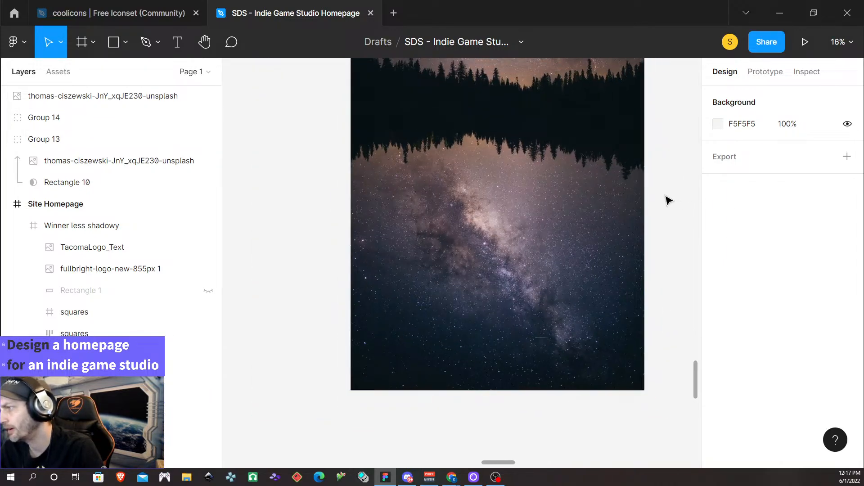
scroll(658, 215, "up", 1)
scroll(660, 212, "left", 2)
scroll(658, 208, "right", 4)
scroll(572, 221, "left", 2)
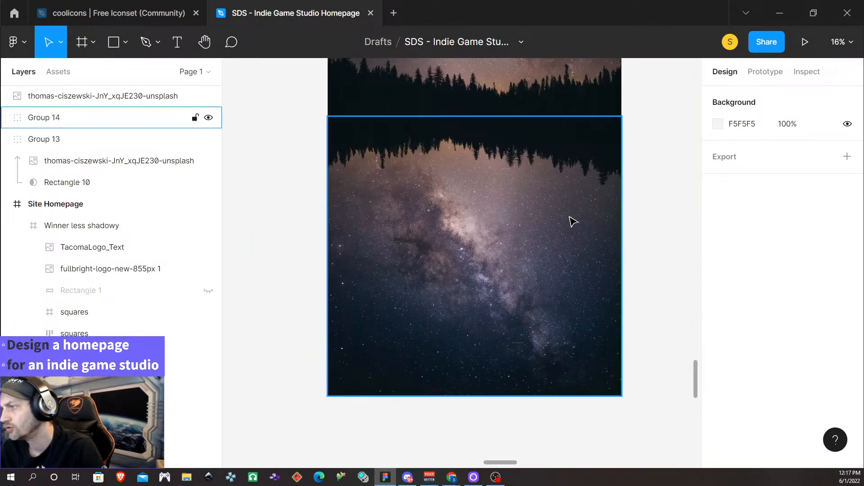
scroll(608, 216, "left", 1)
scroll(563, 207, "up", 5)
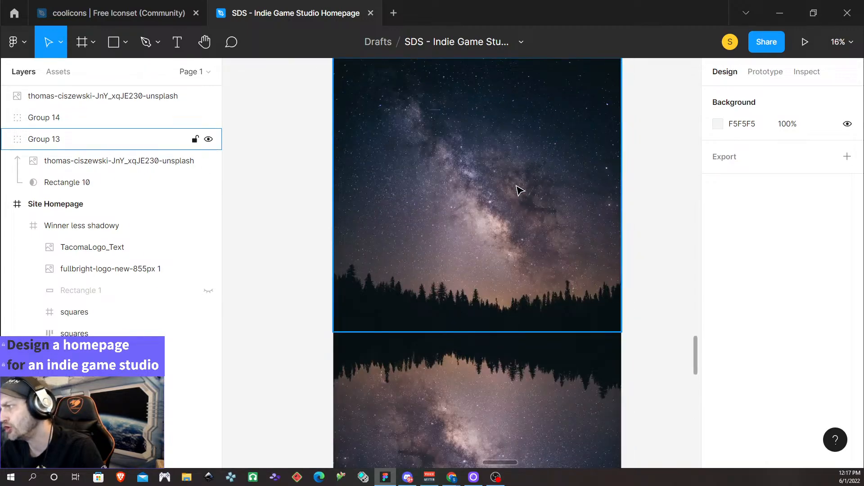
scroll(520, 190, "up", 3)
scroll(511, 193, "right", 3)
scroll(342, 294, "down", 3)
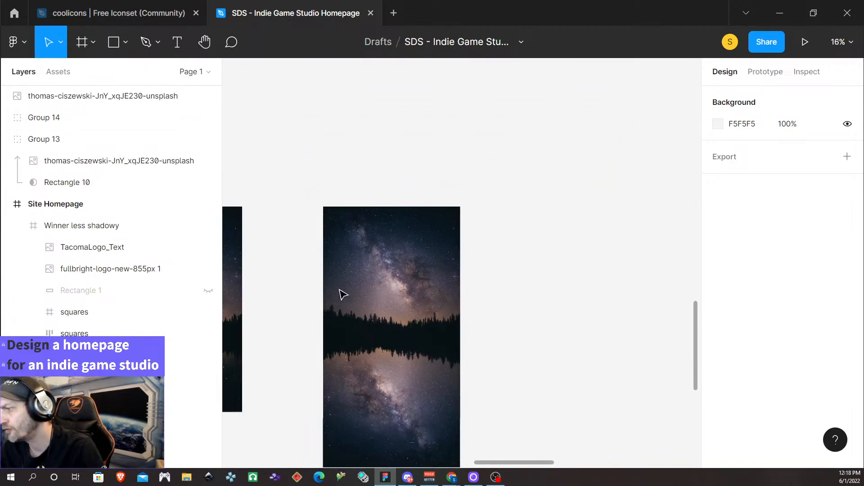
scroll(436, 349, "left", 3)
scroll(533, 349, "right", 1)
scroll(576, 341, "down", 1)
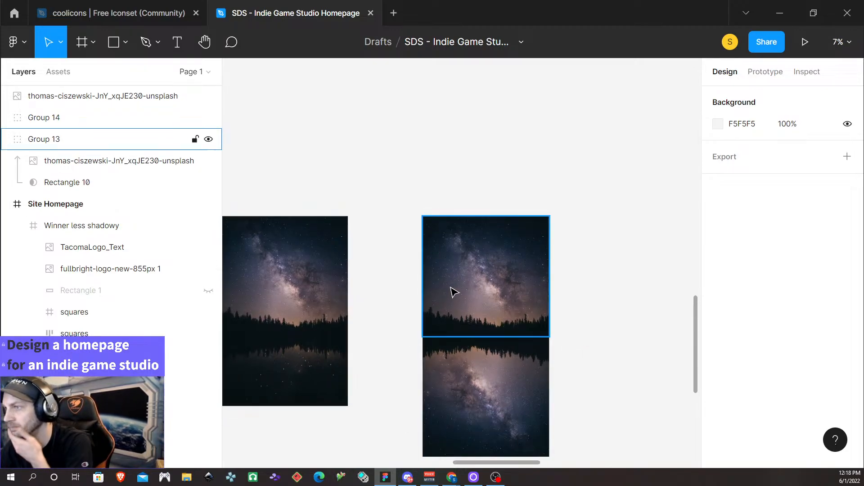
Combine the masked photo group and its rotated copy into one vertical auto layout frame.
left_click(461, 266)
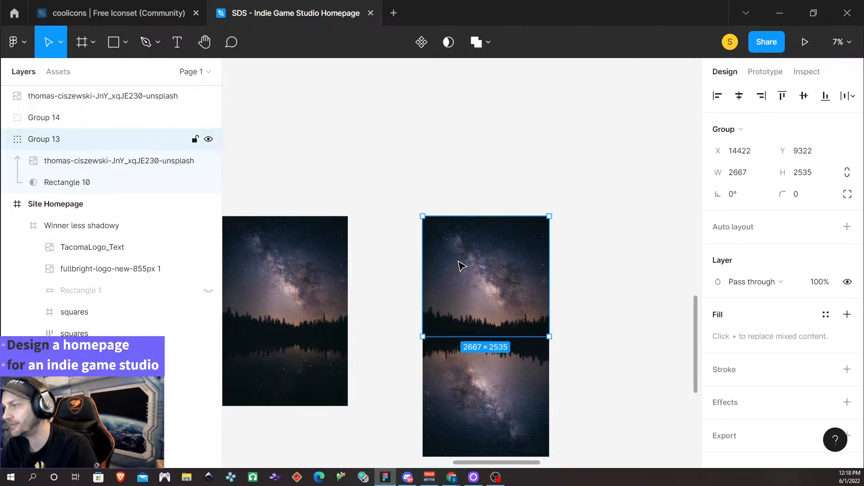
left_click(470, 384, "shift")
key("shift+a")
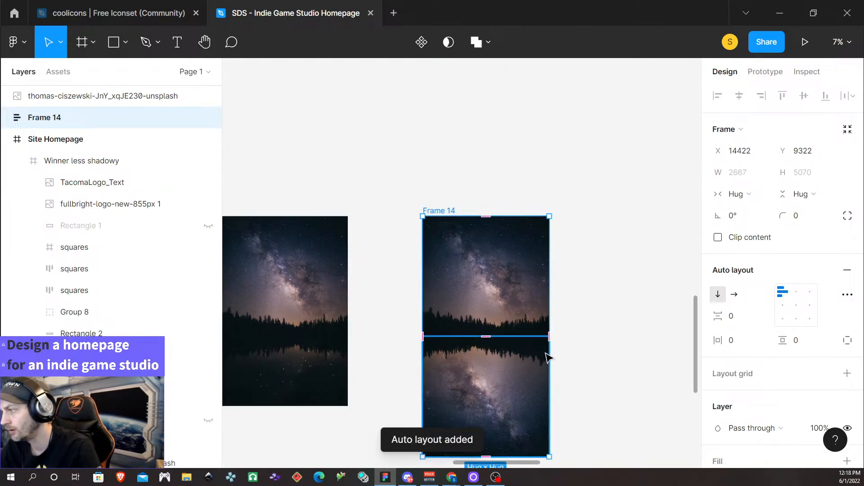
Rename the auto layout frame holding both sky images as New Space BG.
double_click(439, 210)
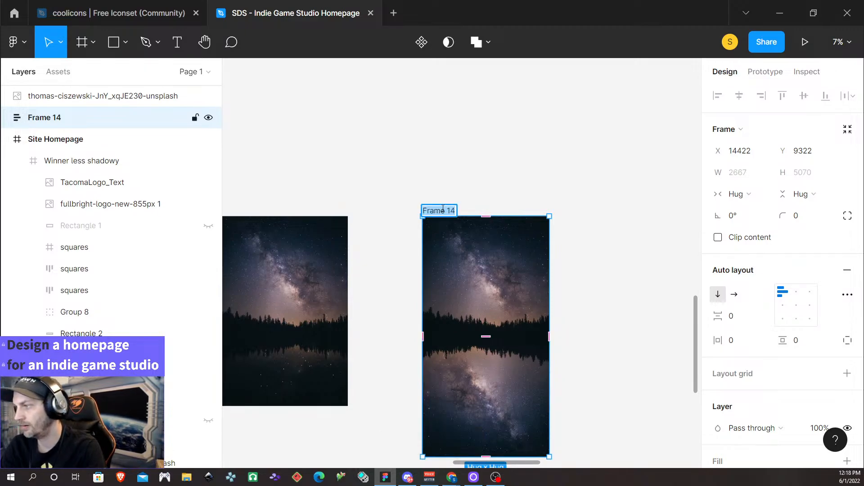
type("New ")
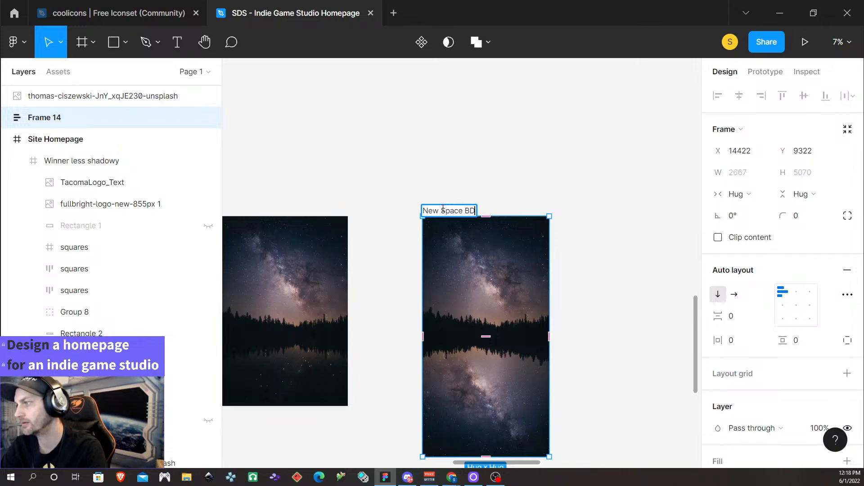
type("Space BG")
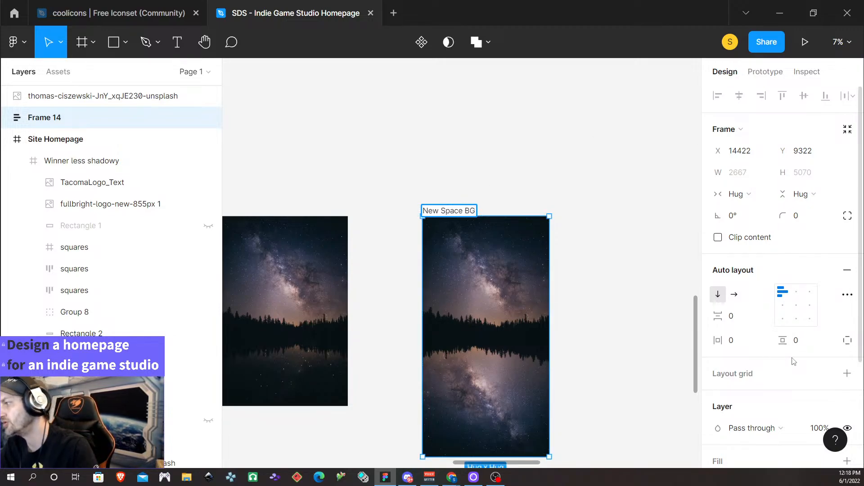
scroll(764, 405, "down", 2)
left_click(665, 341)
Export the New Space BG frame as a 1x PNG and save it in the Indie Game Project folder as New Space BG.
left_click(451, 210)
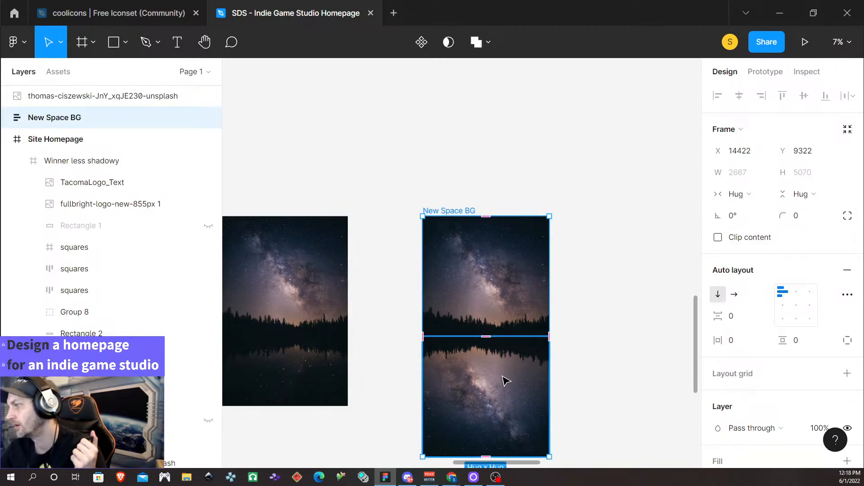
scroll(768, 392, "down", 3)
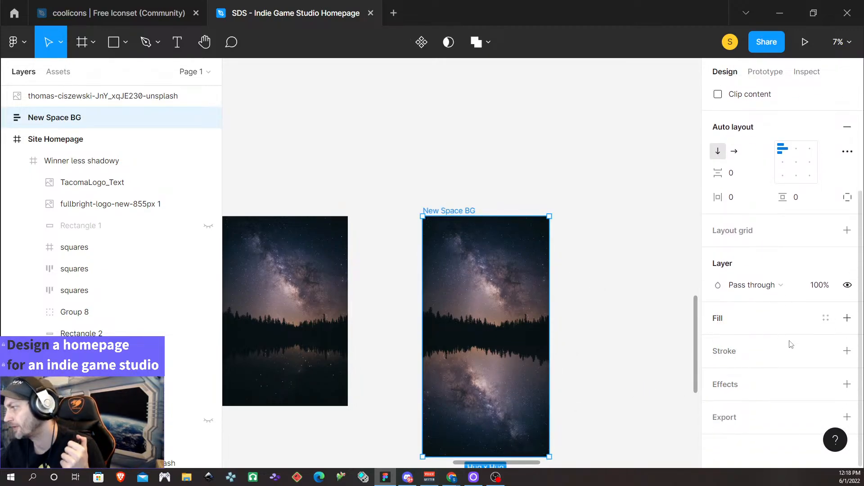
left_click(848, 417)
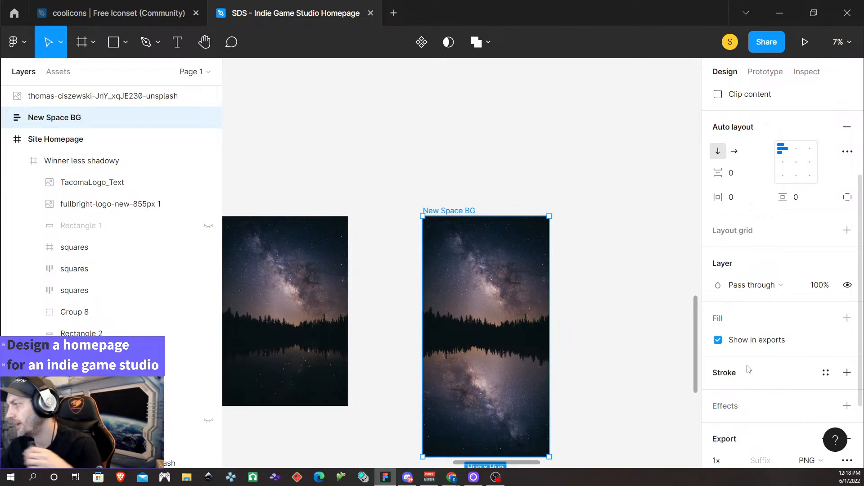
scroll(761, 371, "down", 2)
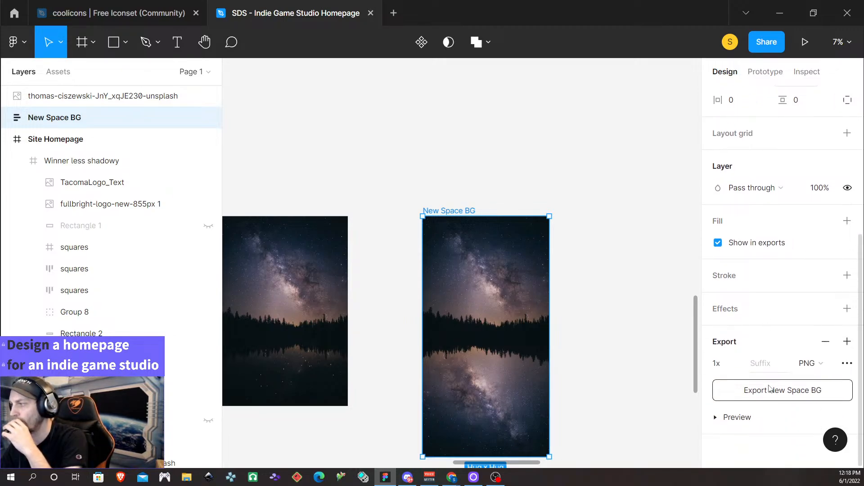
left_click(764, 390)
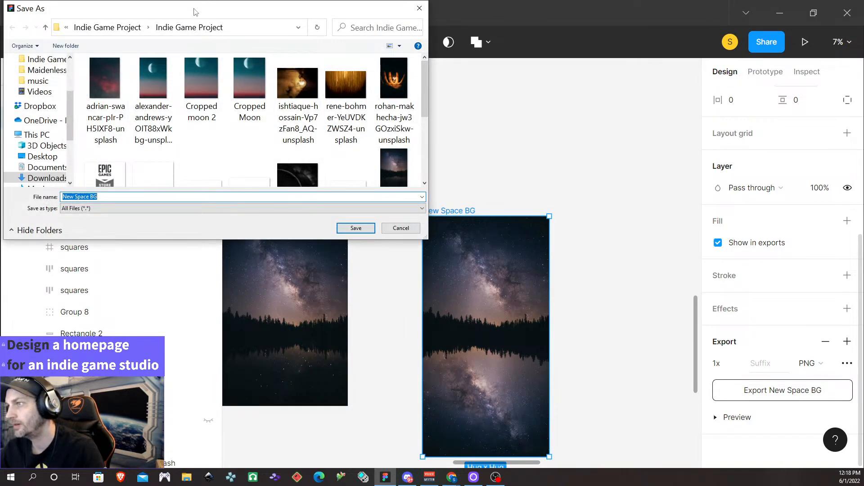
left_click(357, 228)
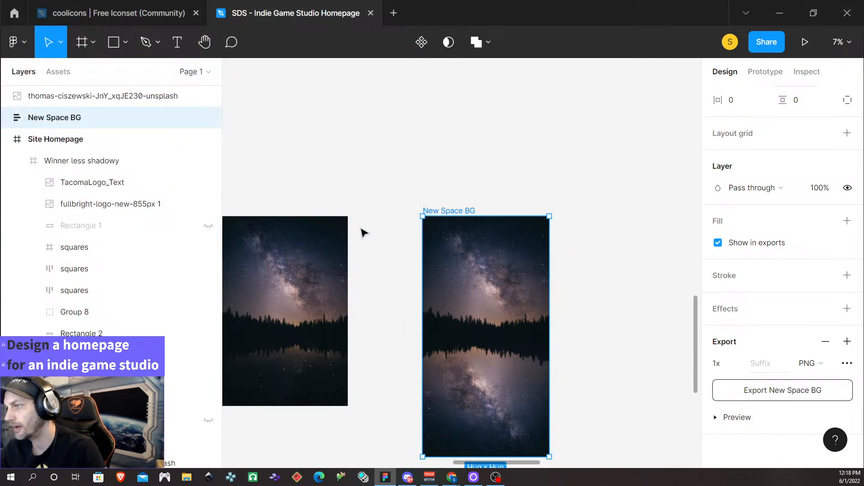
Locate the Winner frame beside the Site Homepage frame on the canvas.
scroll(387, 256, "up", 1)
scroll(388, 255, "down", 5)
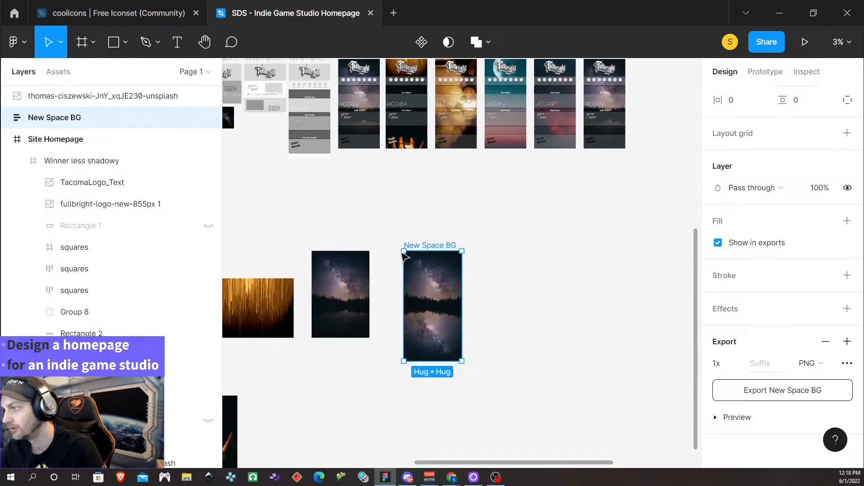
scroll(631, 214, "up", 10)
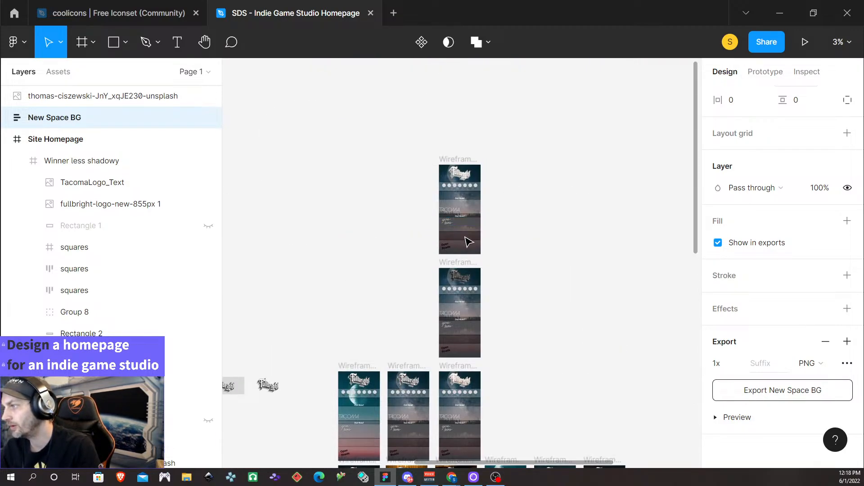
scroll(548, 280, "down", 2)
scroll(562, 290, "down", 1)
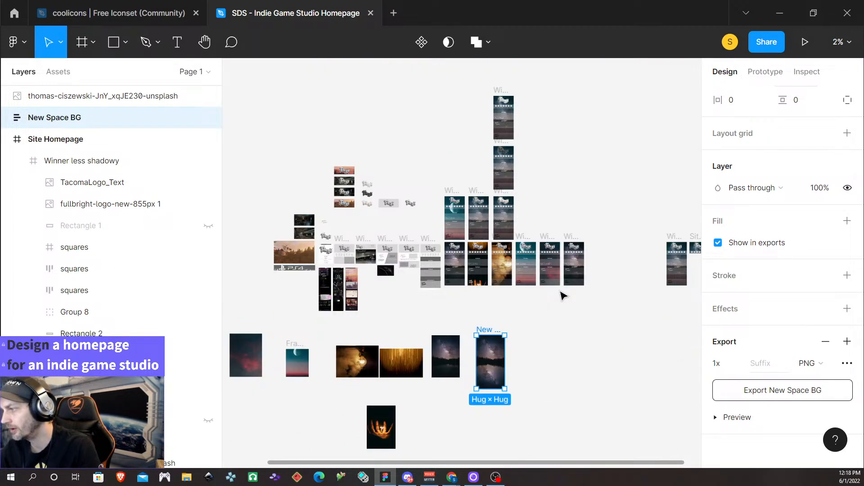
scroll(557, 284, "right", 10)
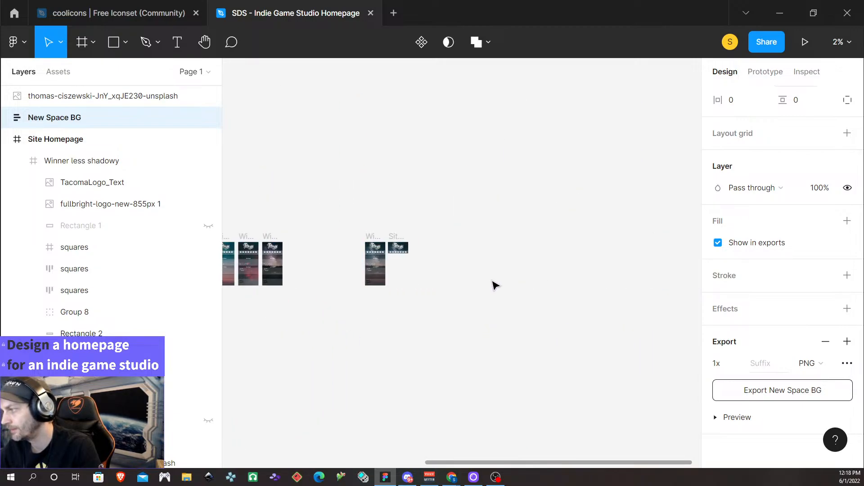
scroll(363, 282, "up", 5)
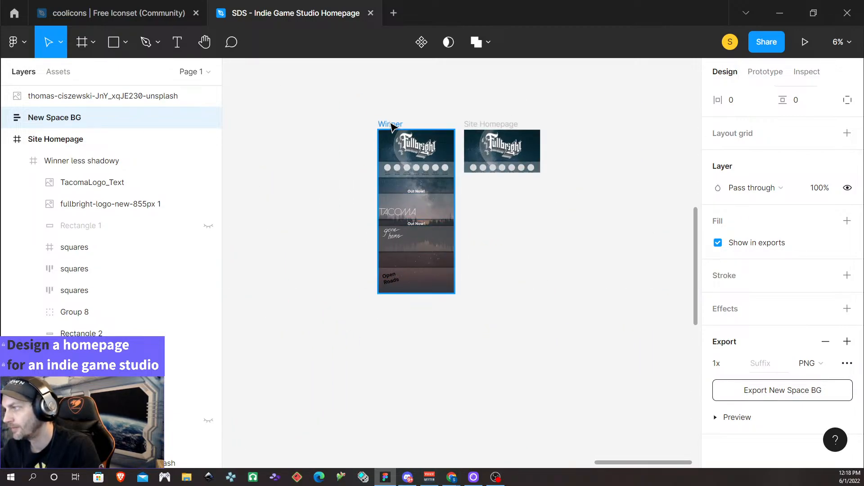
Duplicate the Winner less shadowy frame nested in Site Homepage onto the empty canvas beside the Winner frame.
left_click(477, 141)
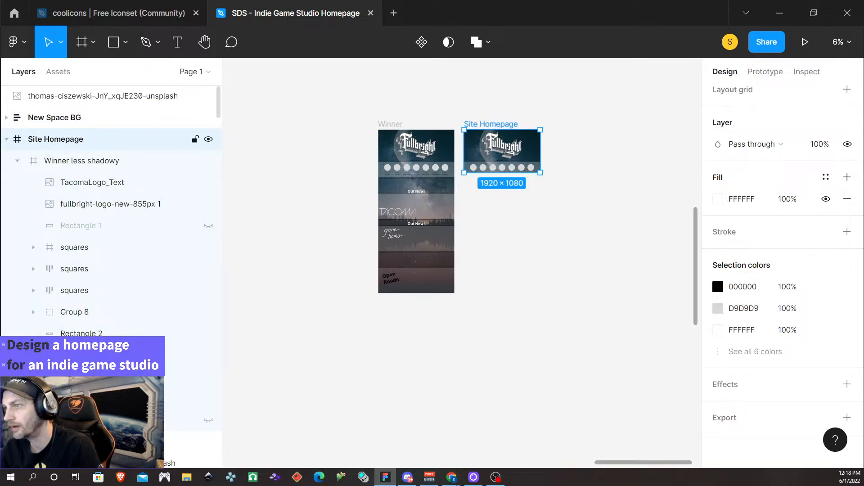
left_click(83, 162)
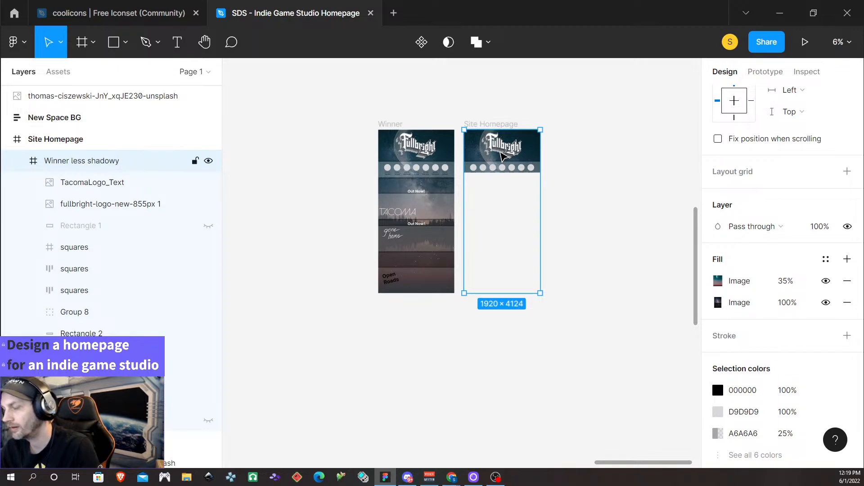
left_click_drag(499, 155, 332, 155)
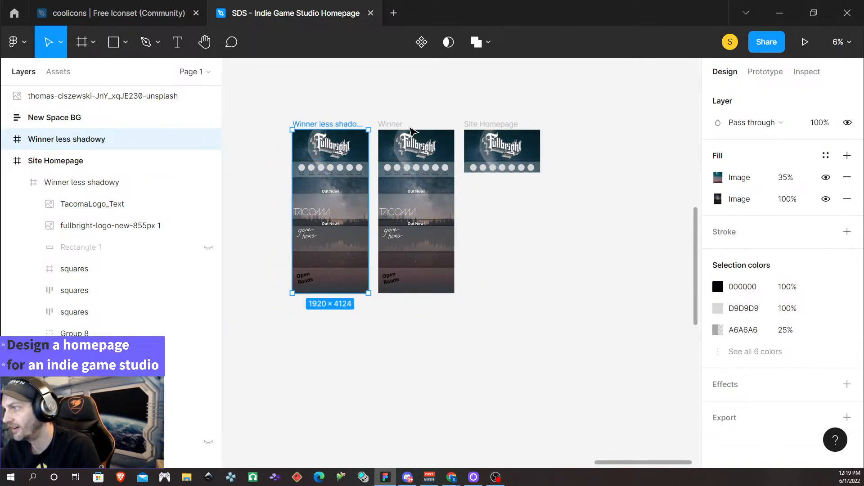
Arrange the top-level frames side by side in the order Winner, Winner less shadowy, Site Homepage.
left_click_drag(390, 130, 337, 130)
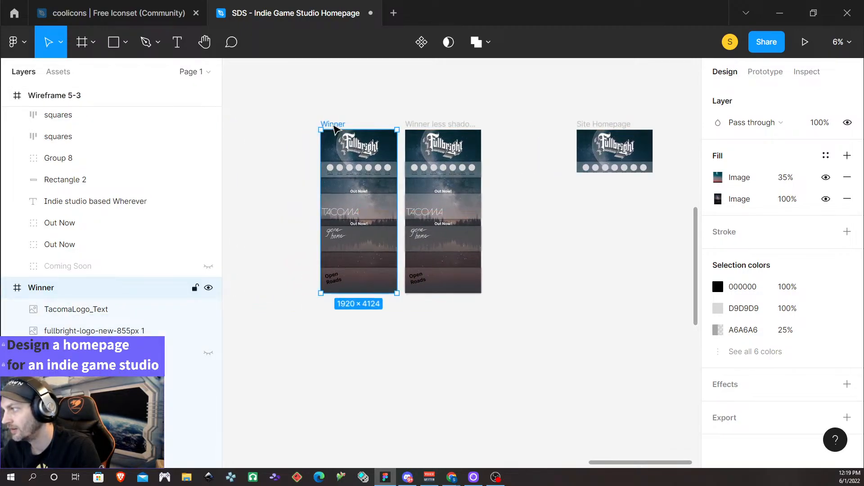
left_click_drag(623, 127, 541, 131)
scroll(547, 225, "left", 3)
scroll(542, 225, "right", 2)
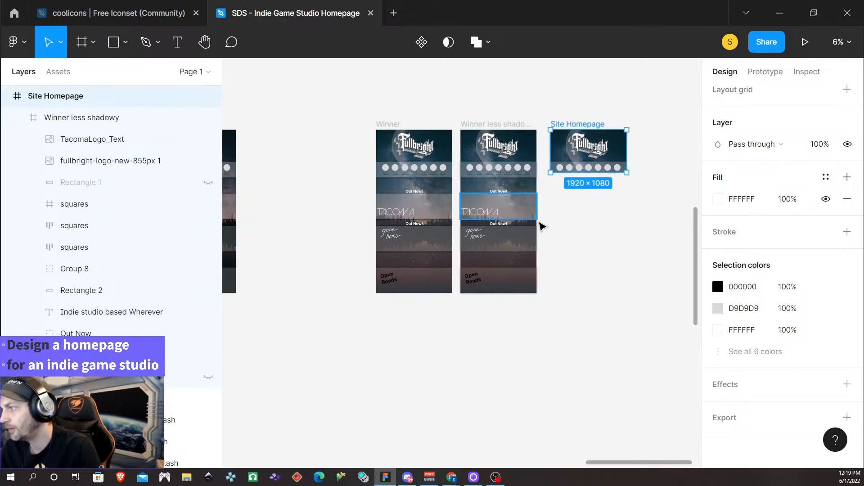
scroll(539, 227, "right", 2)
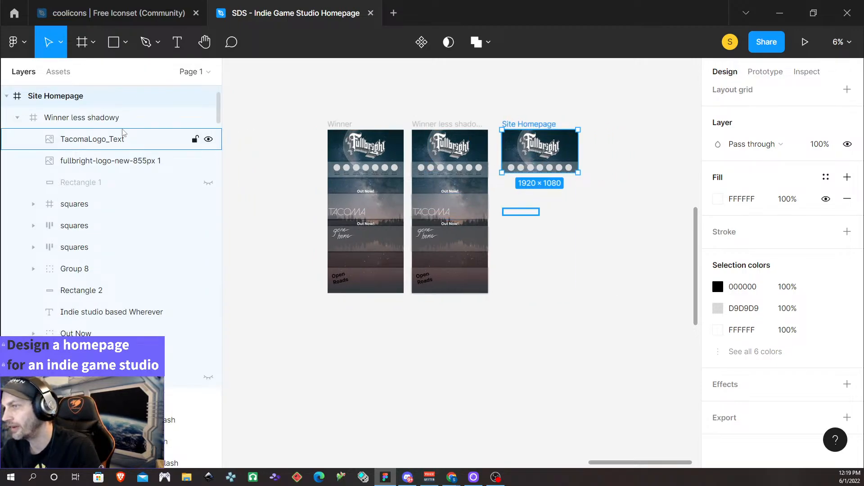
Delete the Winner less shadowy frame nested inside Site Homepage.
left_click(514, 112)
left_click(527, 125)
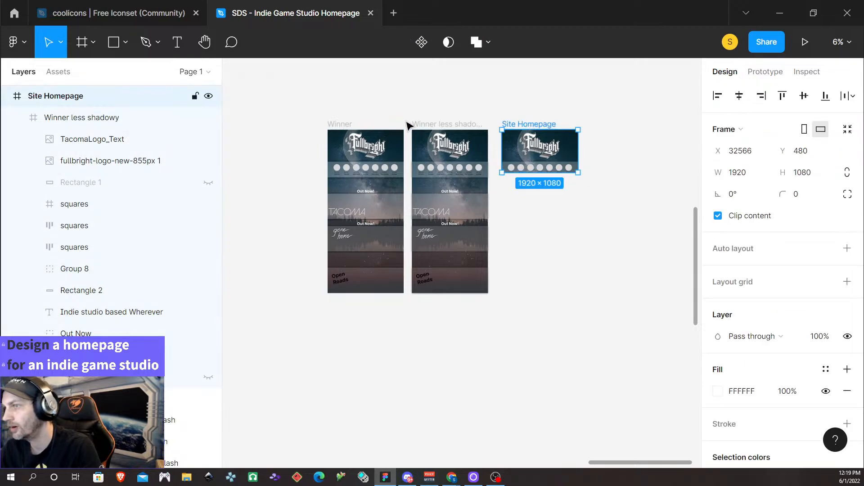
left_click(130, 121)
key("Delete")
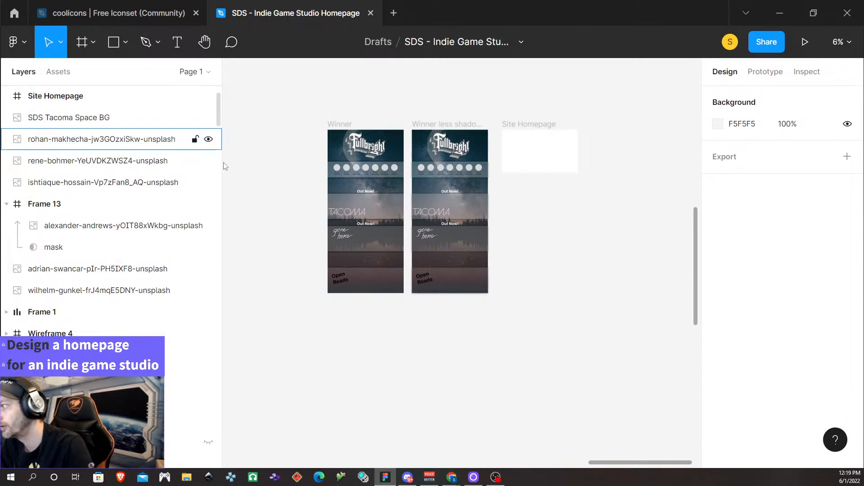
Move the empty Site Homepage frame farther right and place a duplicate of the Winner less shadowy frame in the gap.
left_click(449, 129)
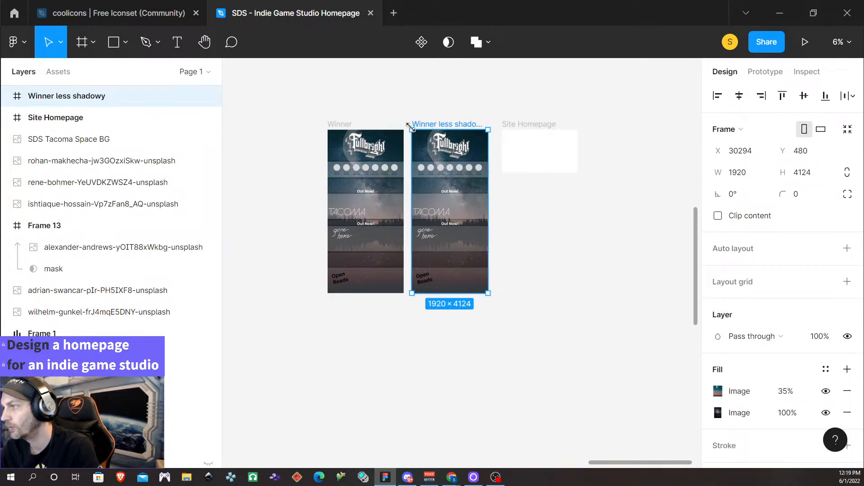
left_click(565, 130)
left_click_drag(555, 129, 662, 129)
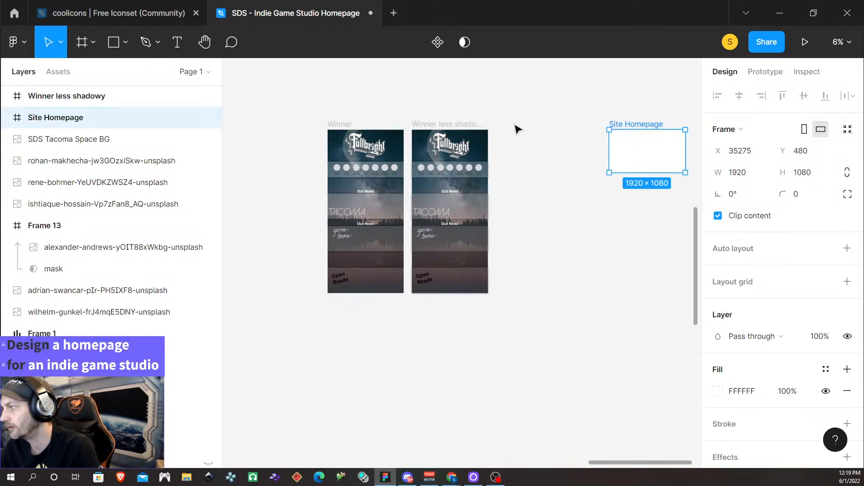
left_click(442, 130)
left_click_drag(443, 130, 527, 129)
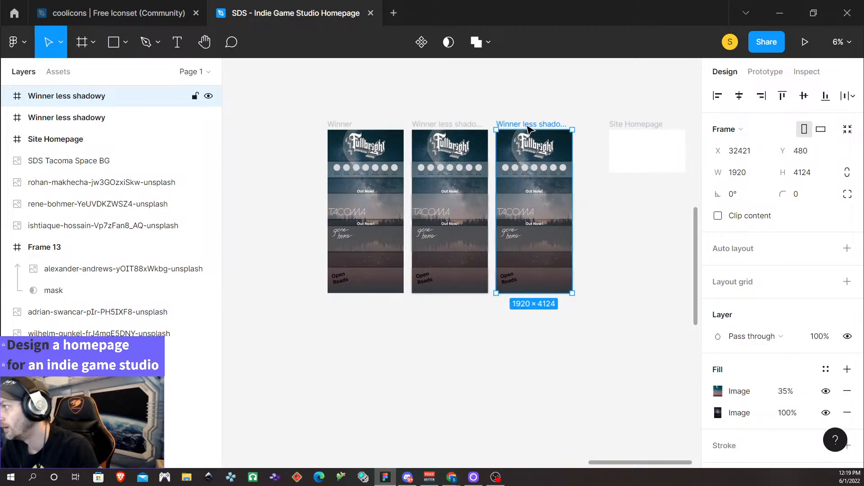
Rename the duplicated frame as "Winner different bg image".
double_click(527, 124)
left_click(522, 124)
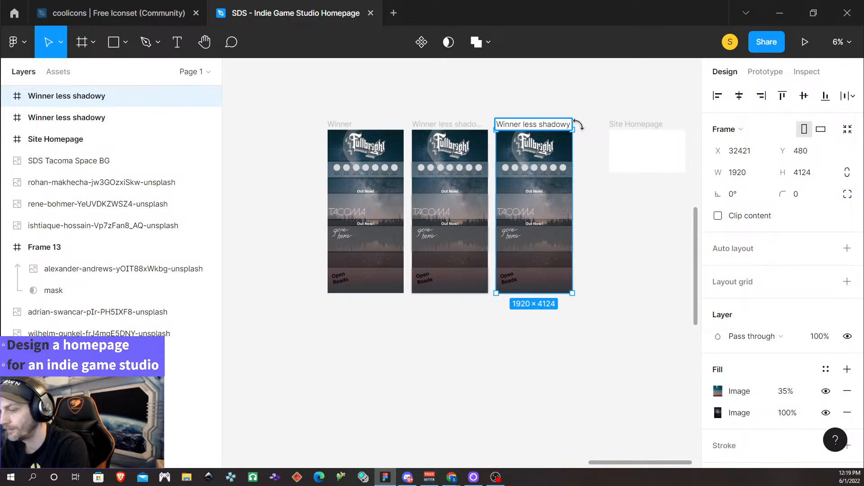
key("ctrl+BackSpace")
key("ctrl+BackSpace")
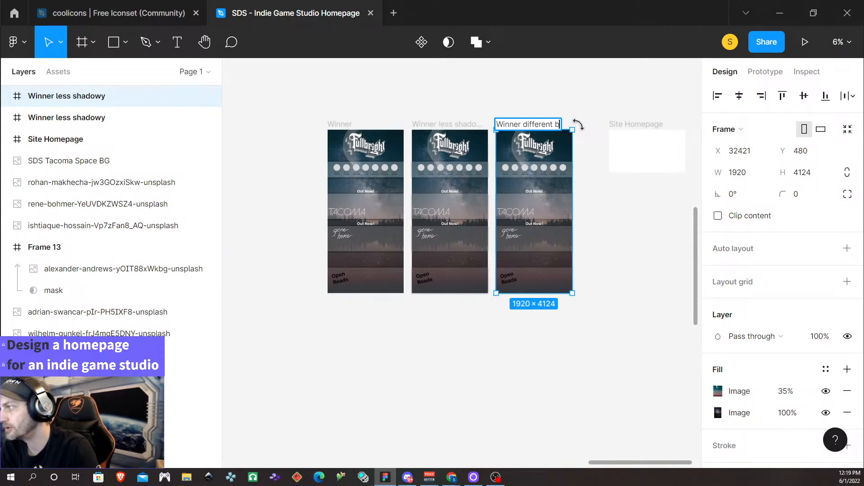
type("different bg image")
key("Return")
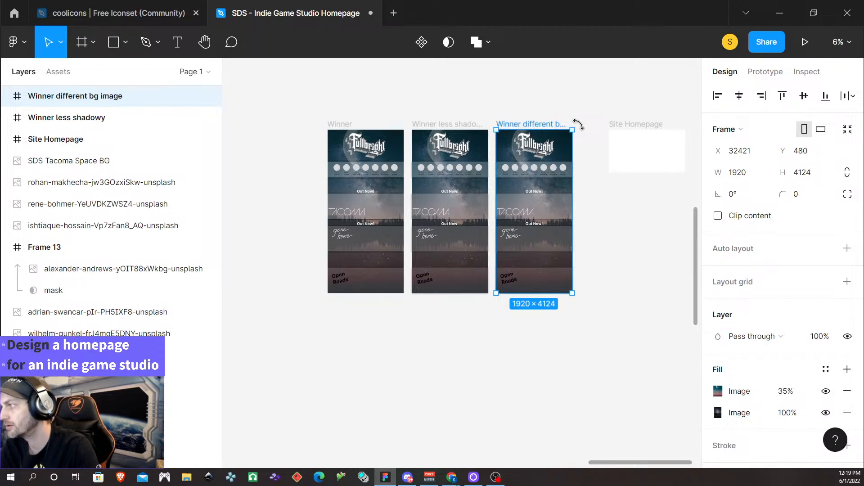
Replace the 100% opacity image fill of the Winner different bg image frame with the New Space BG picture.
left_click(739, 417)
left_click(621, 241)
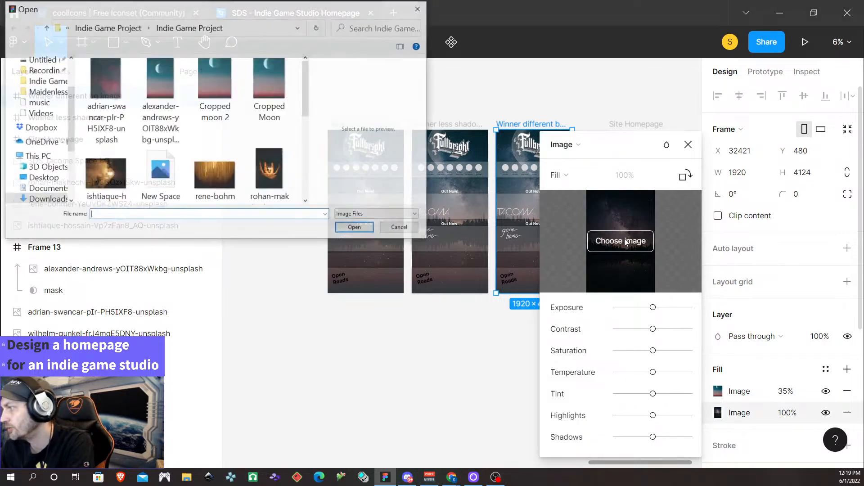
left_click(162, 171)
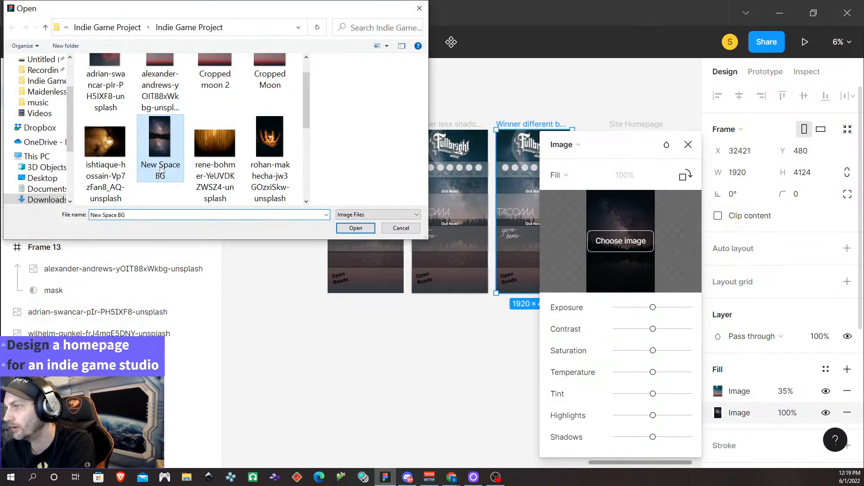
left_click(356, 228)
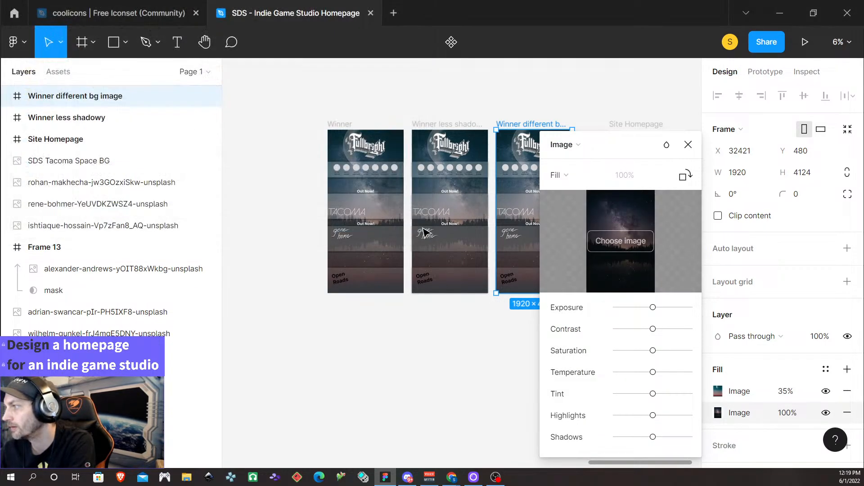
left_click(688, 145)
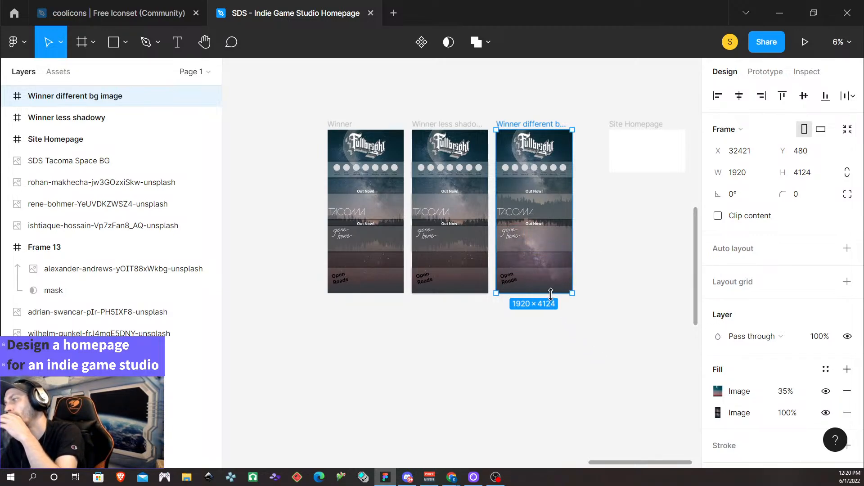
Stretch the Winner different bg image frame downward to a height of about 7904 and inspect its background closely.
left_click_drag(551, 293, 525, 348)
scroll(545, 281, "up", 2)
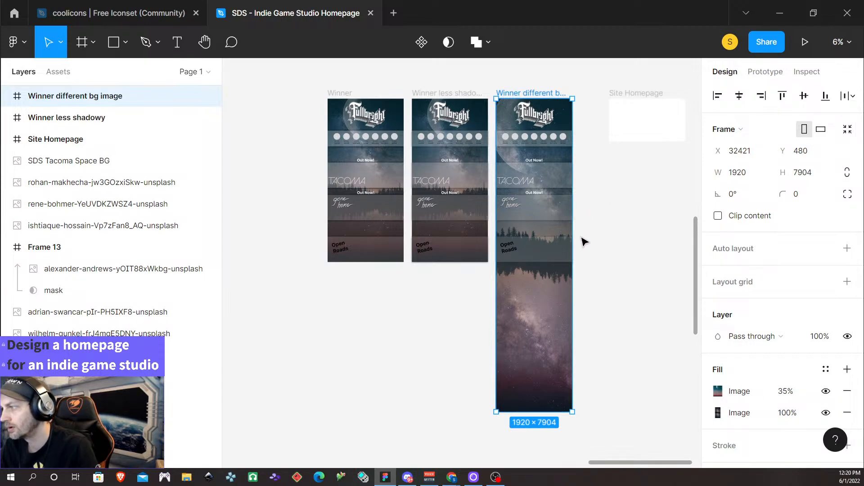
scroll(591, 257, "up", 5)
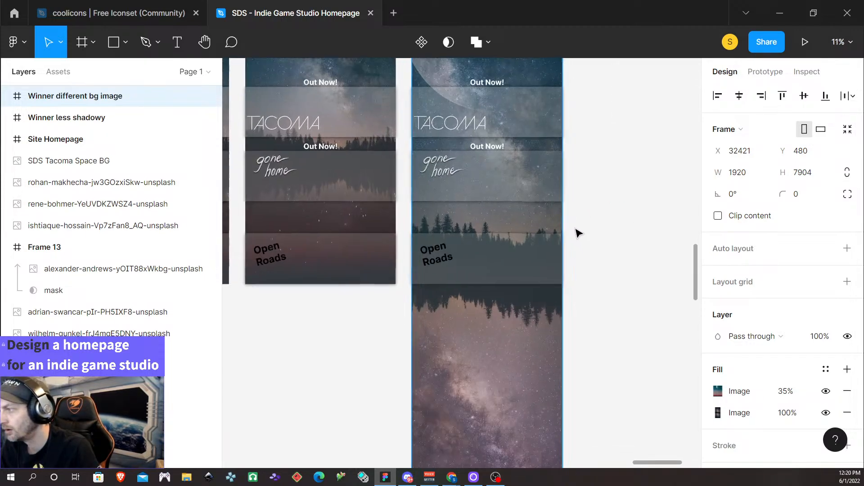
scroll(499, 214, "left", 5)
scroll(501, 221, "right", 6)
scroll(363, 172, "up", 4)
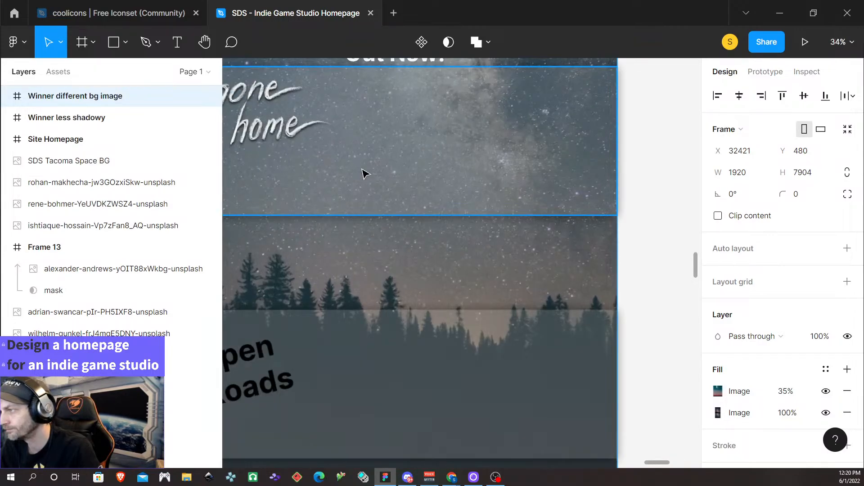
scroll(363, 174, "down", 5)
scroll(365, 177, "down", 5)
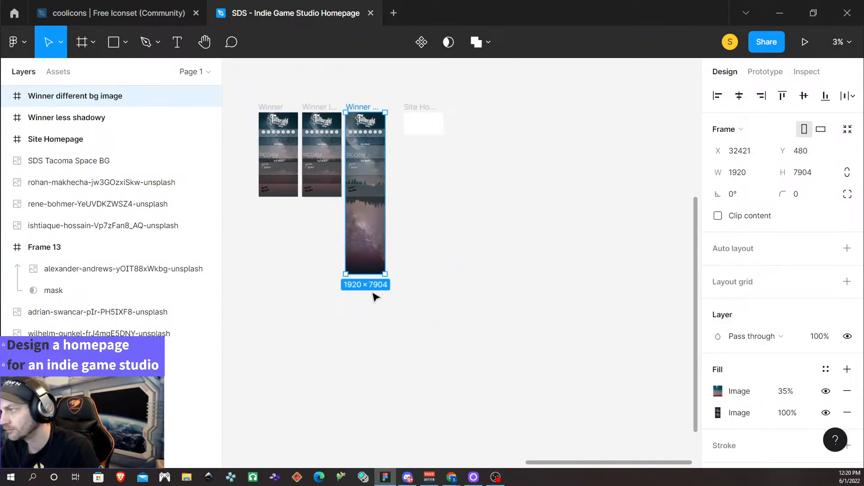
scroll(374, 315, "down", 1)
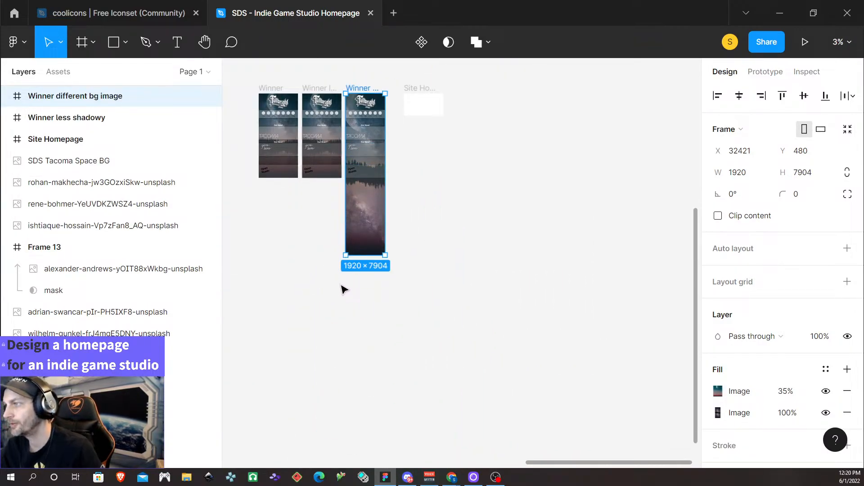
Move Site Homepage farther away and duplicate the tall Winner different bg image frame beside the original.
left_click_drag(422, 90, 567, 94)
left_click(355, 87)
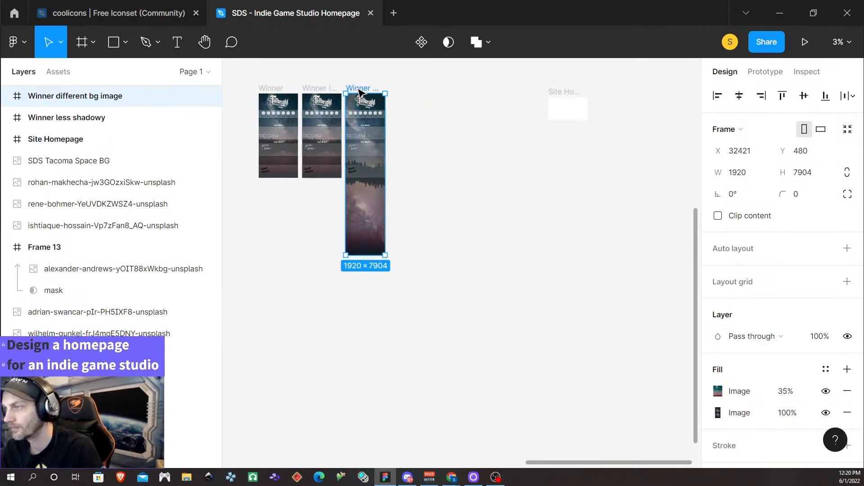
left_click_drag(356, 87, 409, 91, "alt")
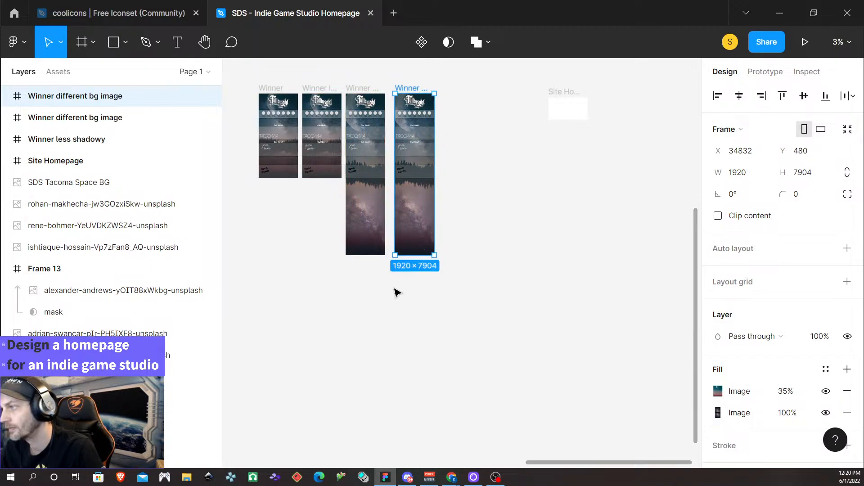
Duplicate the upper starry-sky group (Group 13) out of New Space BG onto the canvas beside it.
scroll(383, 323, "down", 1)
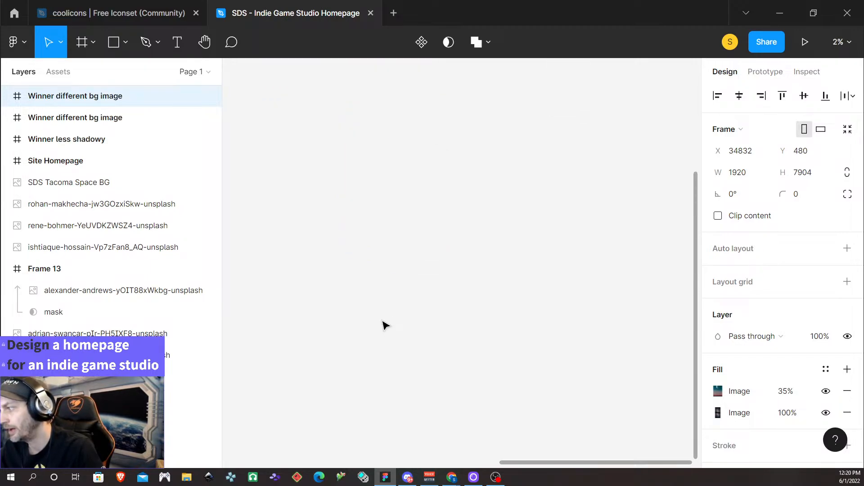
scroll(355, 282, "left", 9)
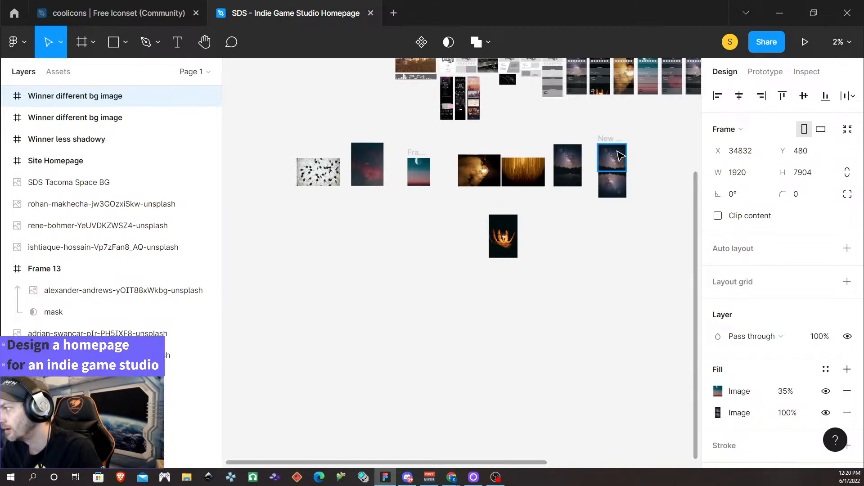
left_click(616, 161)
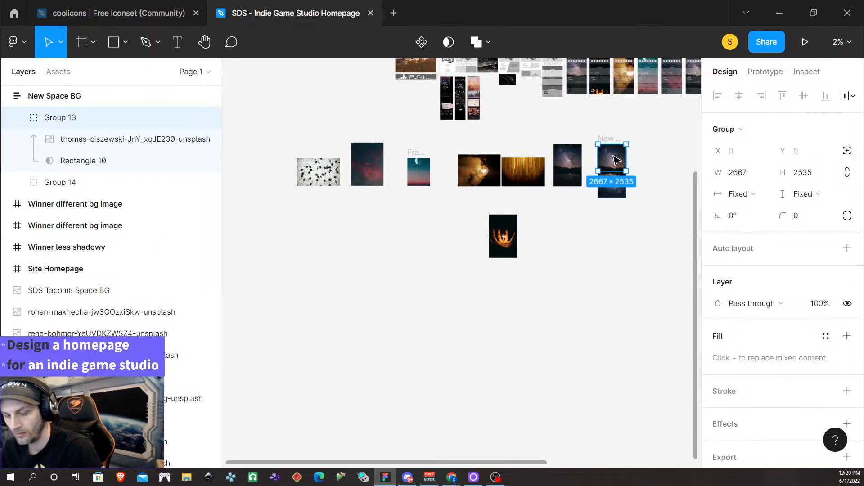
left_click_drag(616, 160, 657, 159)
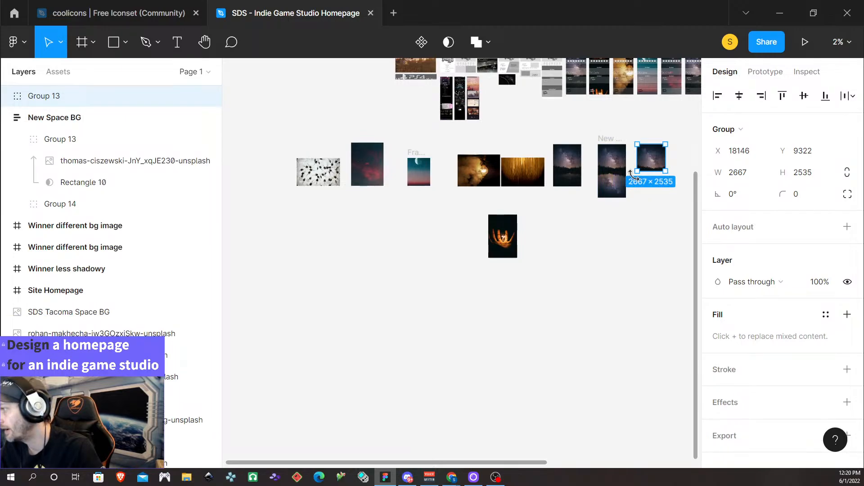
scroll(634, 176, "up", 1)
scroll(658, 222, "left", 1)
scroll(653, 222, "right", 1)
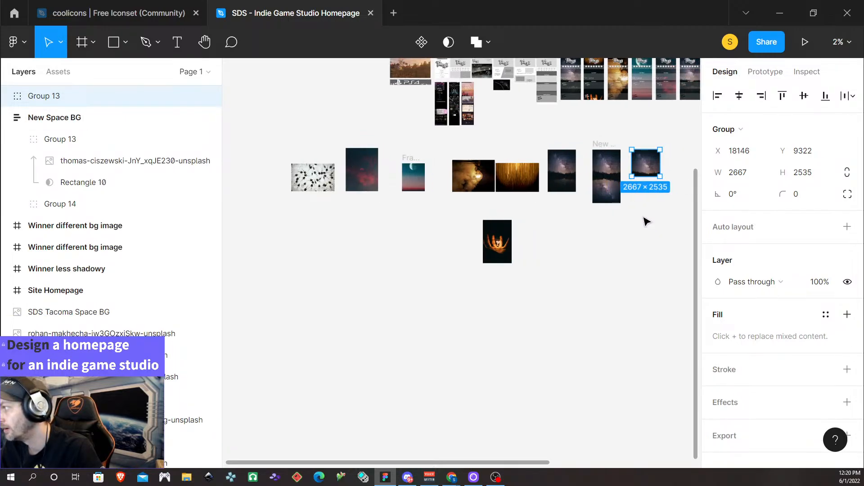
scroll(598, 169, "right", 2)
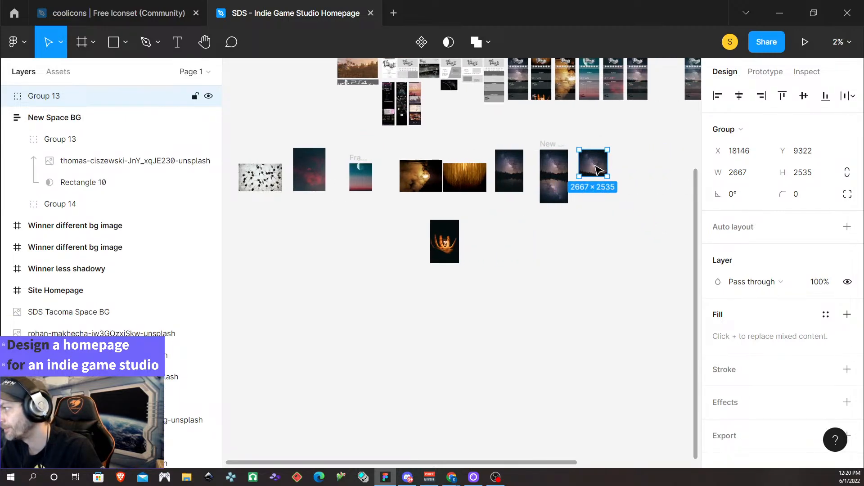
scroll(625, 188, "up", 3)
scroll(612, 194, "left", 1)
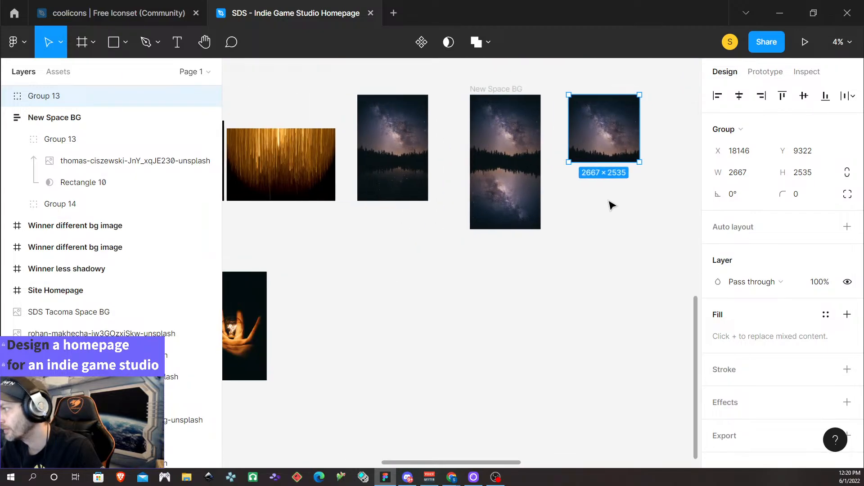
scroll(599, 203, "right", 2)
scroll(495, 162, "up", 2)
scroll(465, 205, "up", 3)
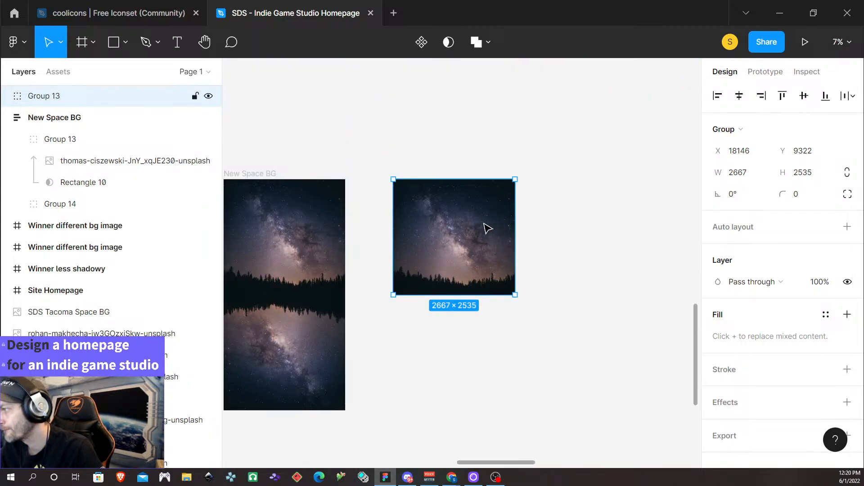
right_click(455, 220)
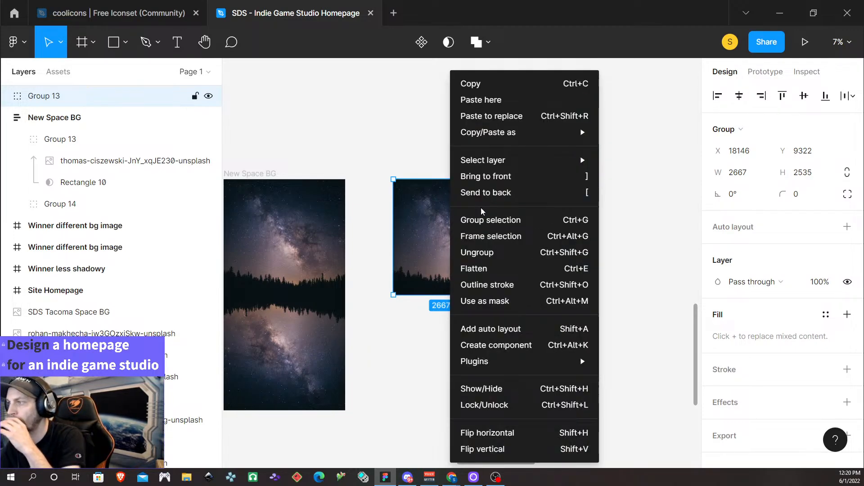
left_click(429, 353)
right_click(443, 224)
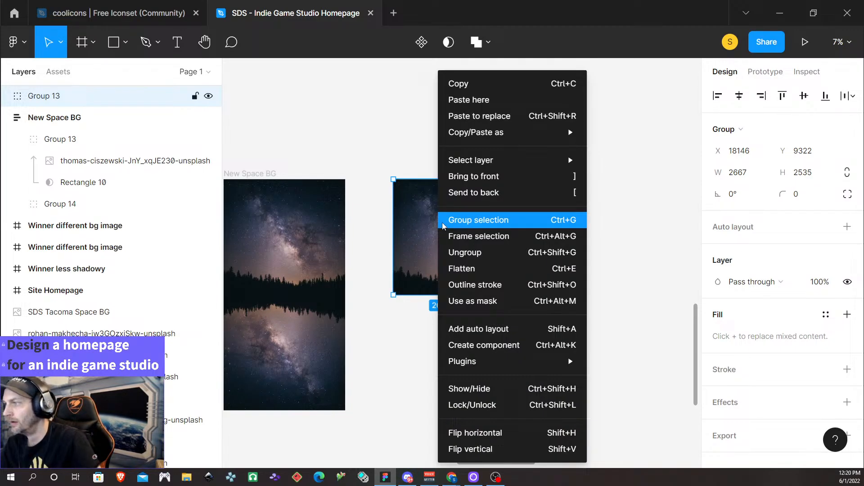
left_click(410, 384)
right_click(437, 254)
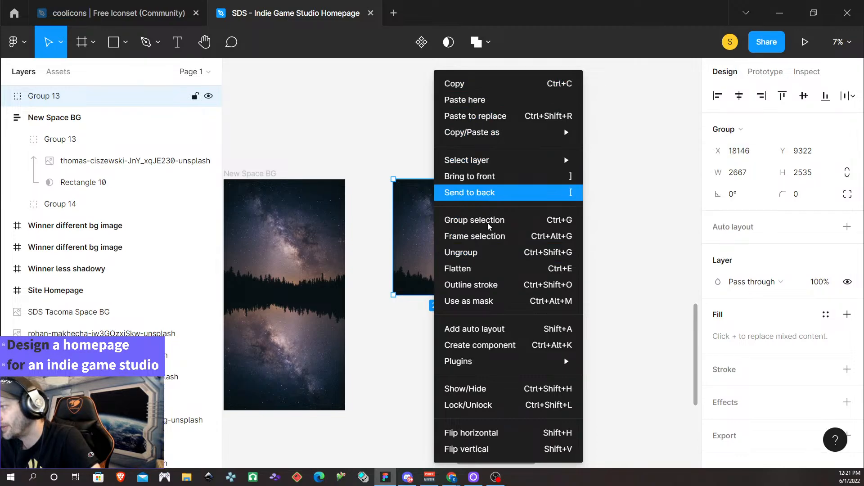
mouse_move(458, 361)
mouse_move(711, 363)
left_click(686, 426)
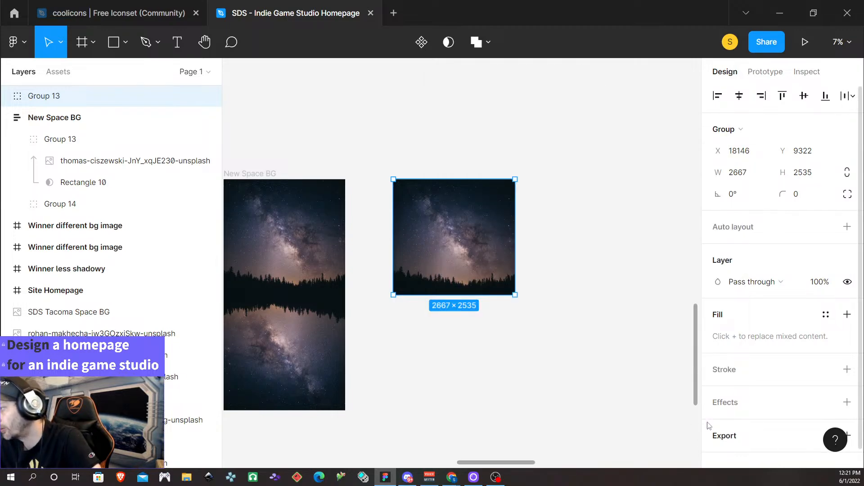
Convert the duplicated starry-sky Group 13 into a frame and export it as a 1x PNG named Treeline Crop.
left_click(739, 129)
left_click(749, 80)
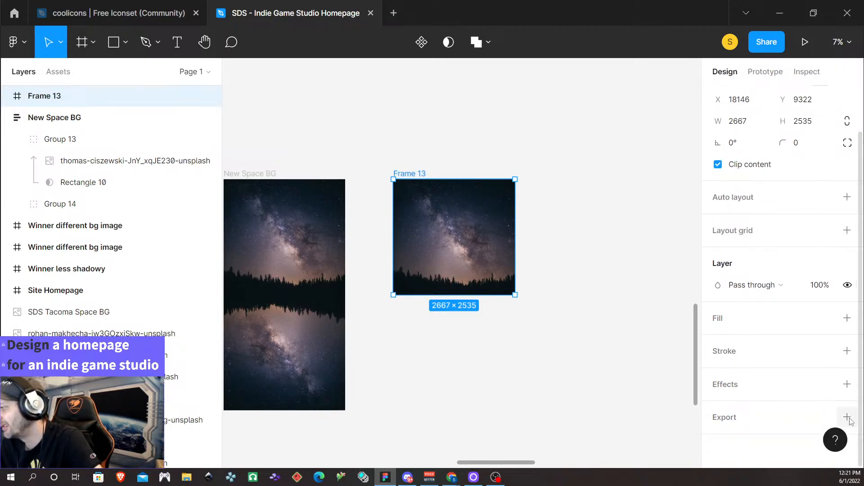
left_click(799, 422)
scroll(731, 409, "down", 3)
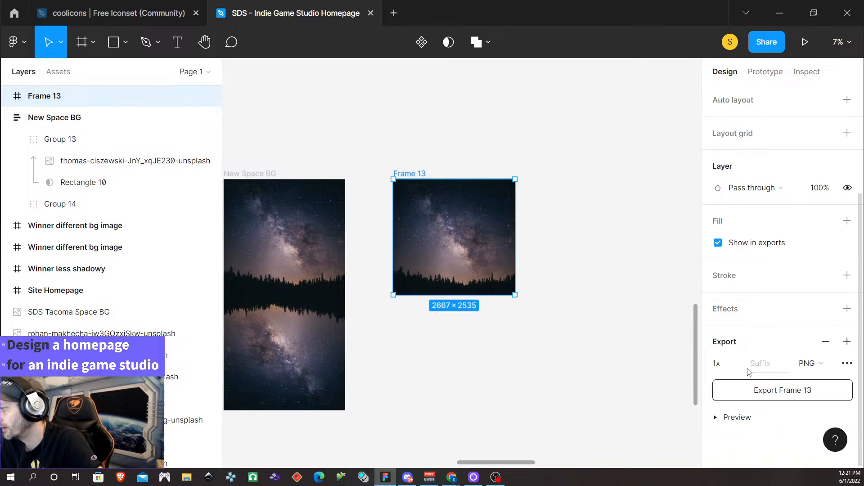
left_click(769, 391)
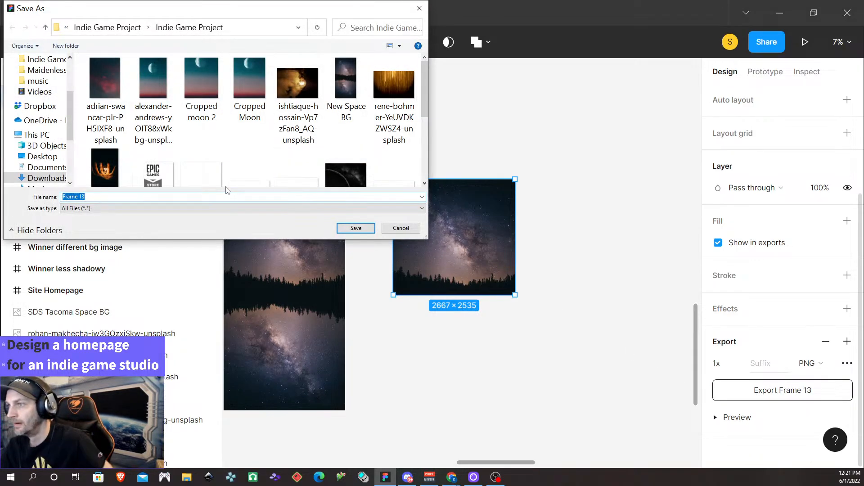
type("Treelin")
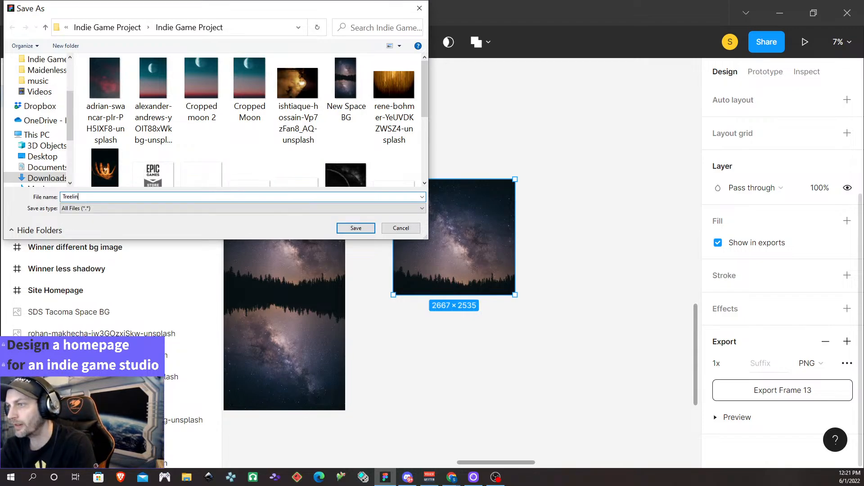
type("e Crop")
key("Return")
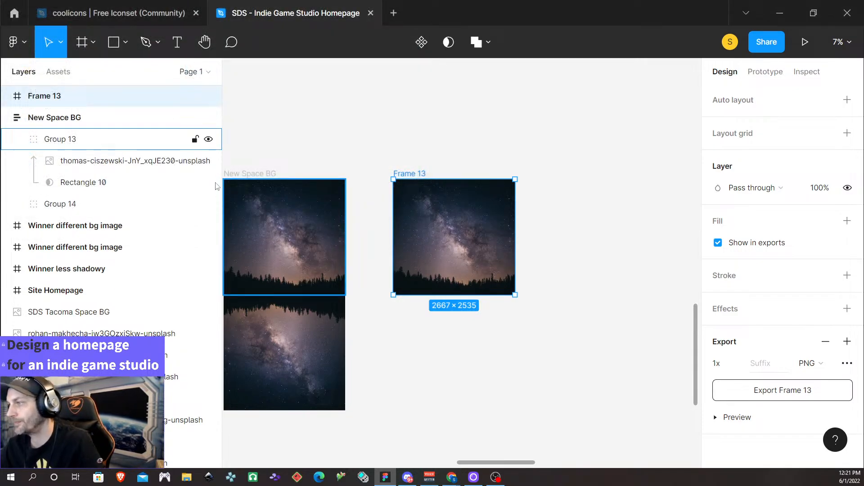
Replace the 100% opacity image fill of the duplicated tall Winner different bg image frame with the Treeline Crop picture.
scroll(571, 174, "down", 3)
scroll(576, 169, "up", 5)
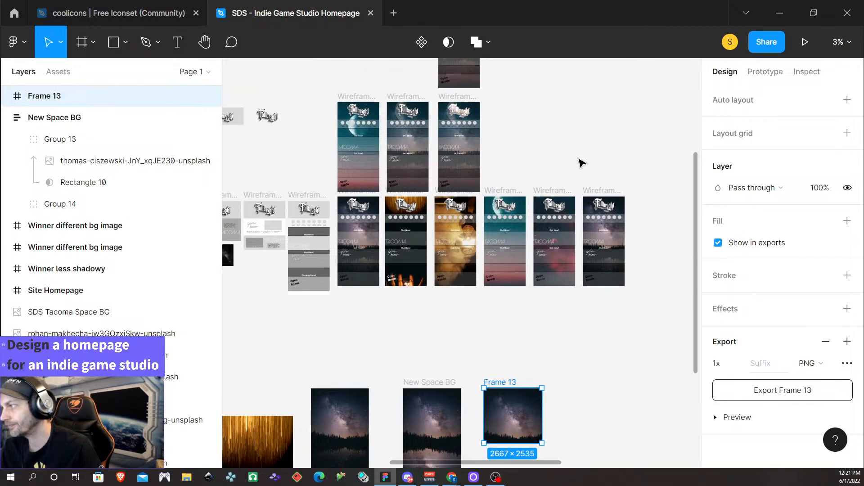
scroll(560, 171, "up", 3)
scroll(563, 174, "down", 5)
scroll(563, 172, "up", 1)
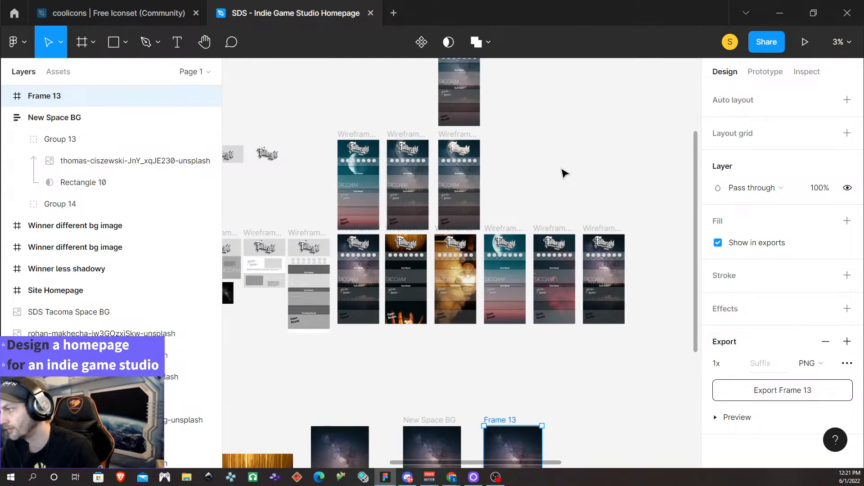
scroll(518, 171, "right", 2)
scroll(465, 164, "left", 1)
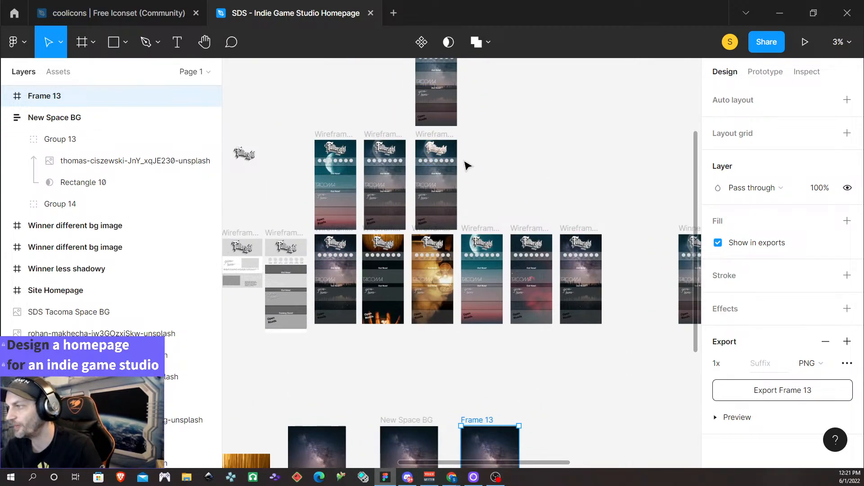
scroll(484, 173, "up", 3)
scroll(486, 165, "up", 2)
scroll(487, 165, "down", 4)
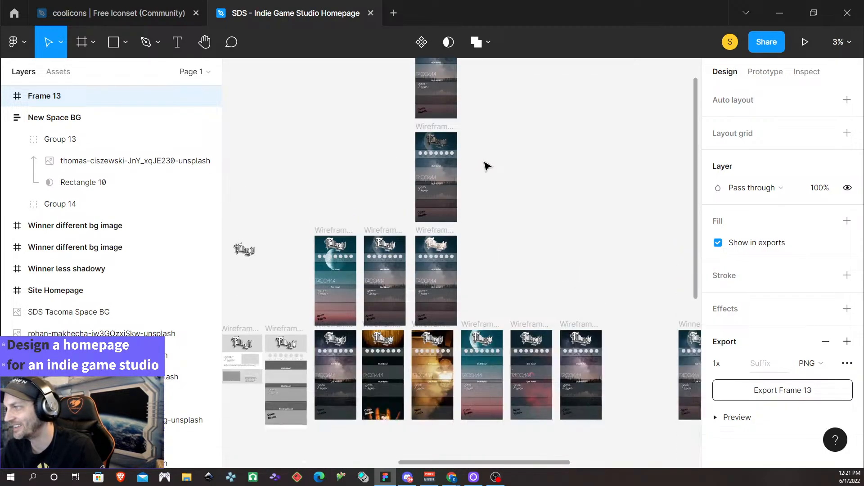
scroll(489, 166, "right", 5)
scroll(484, 189, "right", 2)
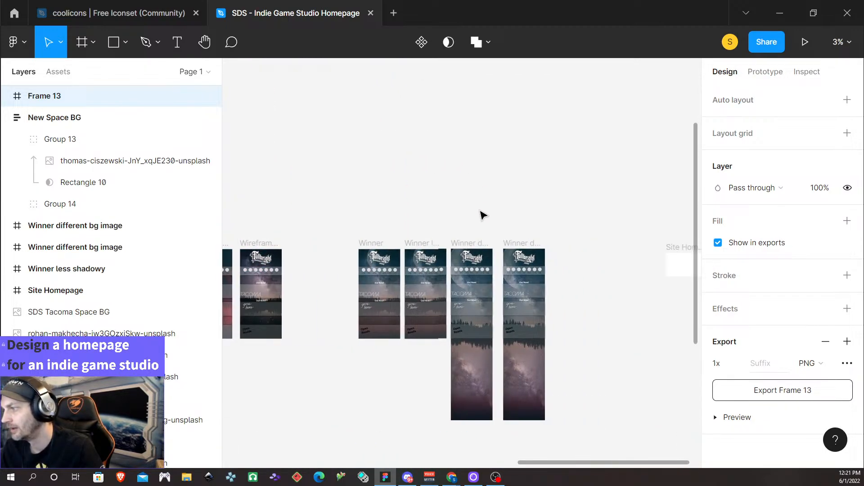
scroll(515, 315, "up", 1)
scroll(498, 309, "down", 2)
scroll(576, 286, "left", 2)
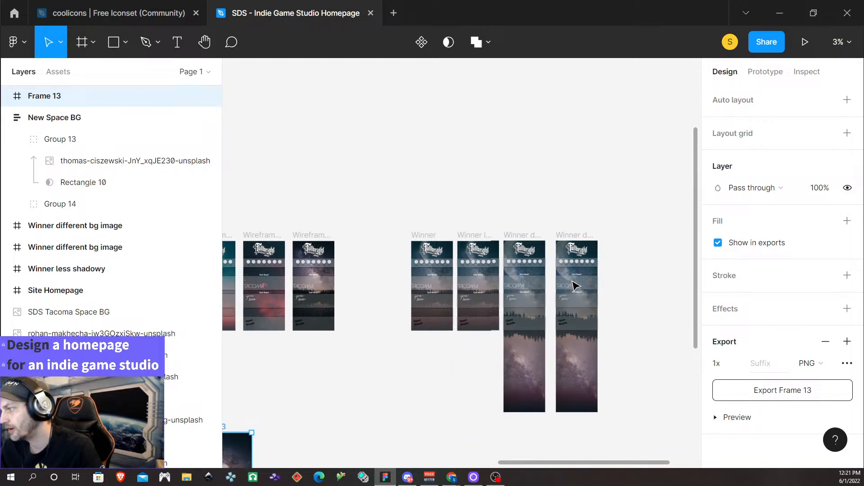
scroll(573, 284, "right", 5)
left_click(439, 236)
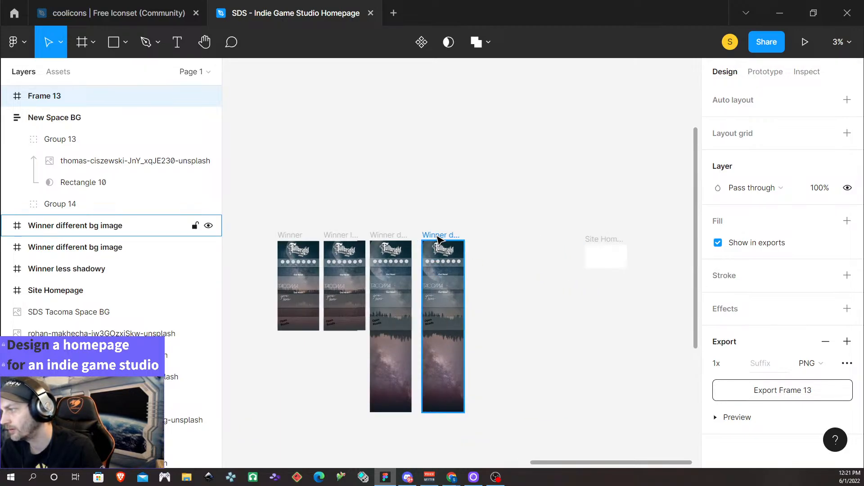
left_click(743, 268)
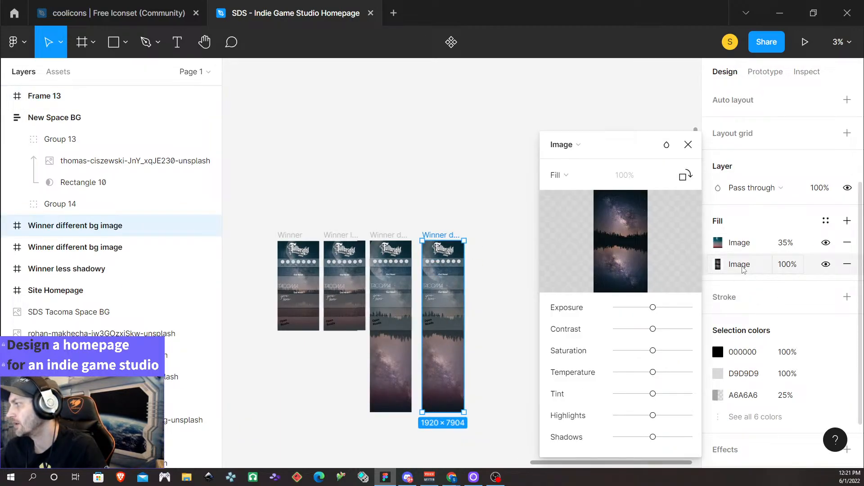
left_click(624, 244)
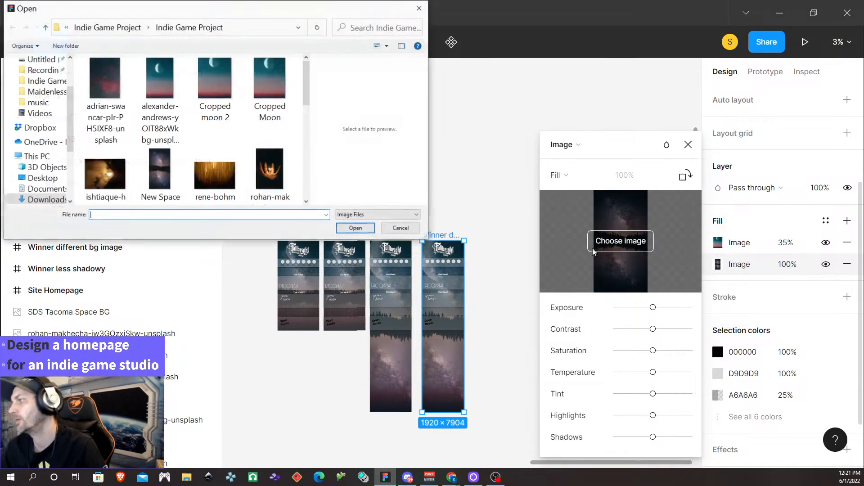
scroll(178, 135, "down", 5)
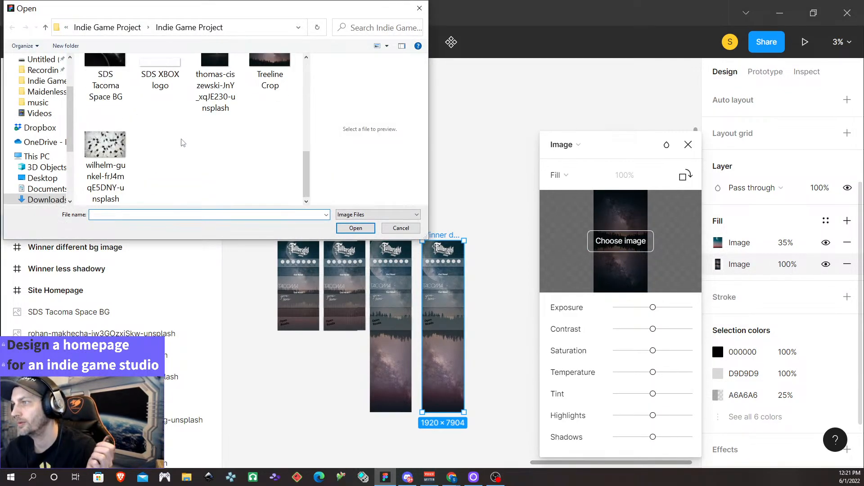
left_click(268, 69)
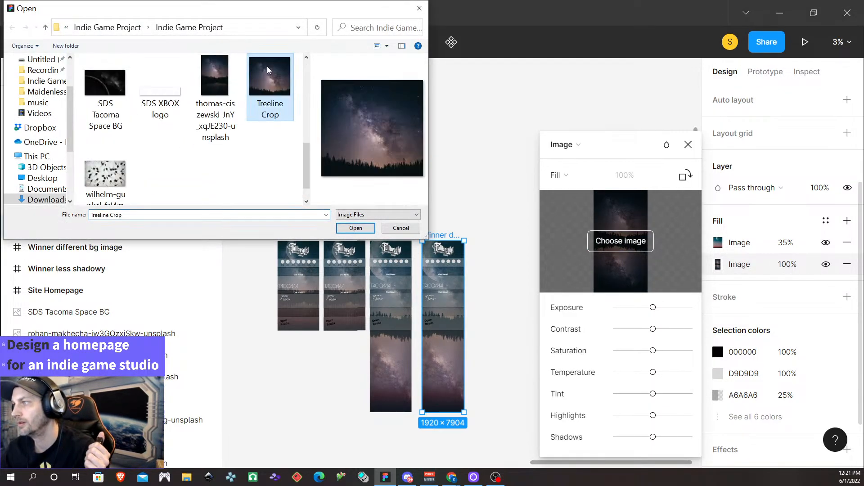
left_click(369, 227)
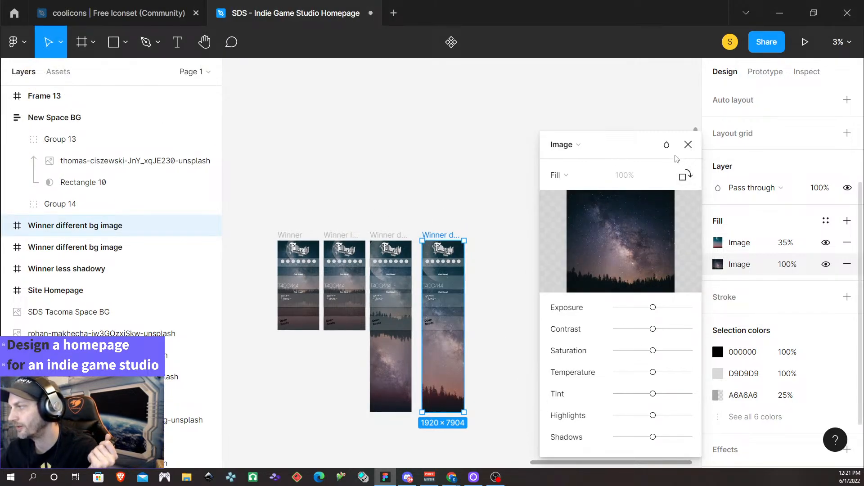
left_click(688, 144)
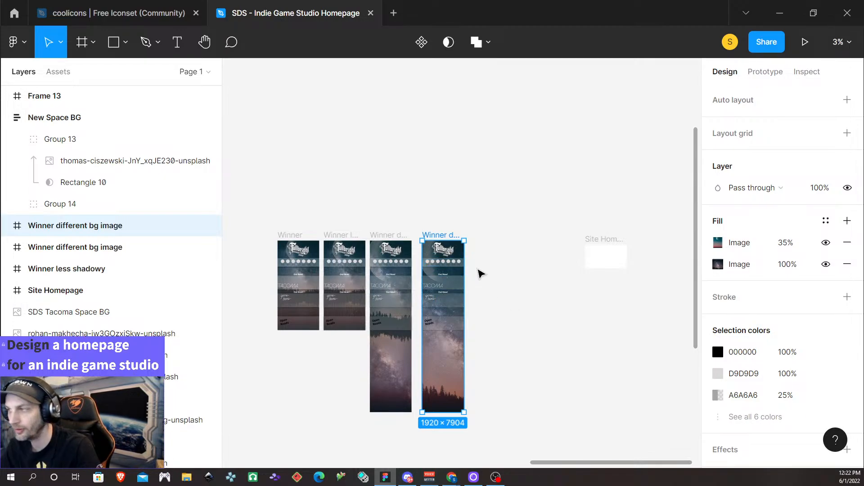
Paste a copy of the Treeline Crop version into Site Homepage at X 0, Y 0, and move Site Homepage closer beside the Winner frames.
left_click(439, 237)
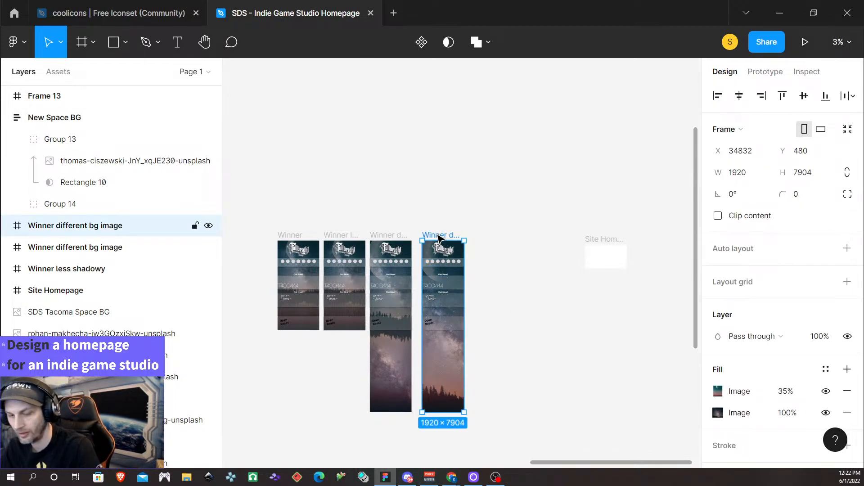
left_click(605, 240)
key("ctrl+v")
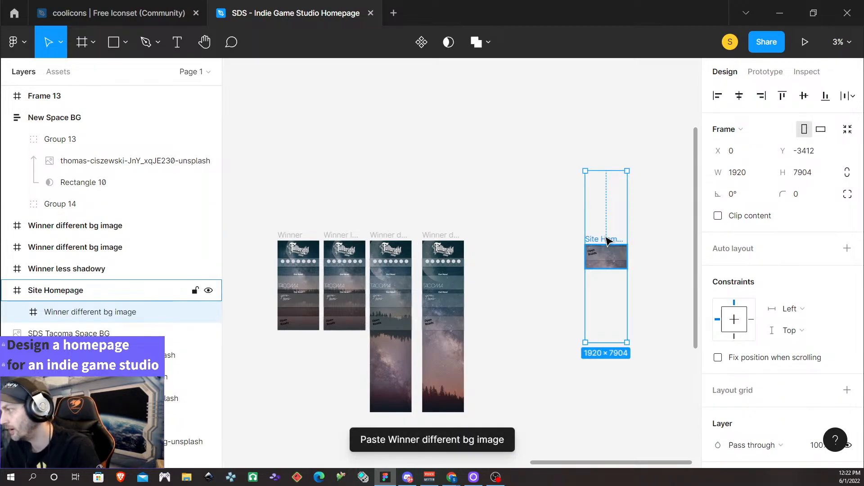
left_click_drag(596, 195, 591, 268)
scroll(579, 303, "up", 2)
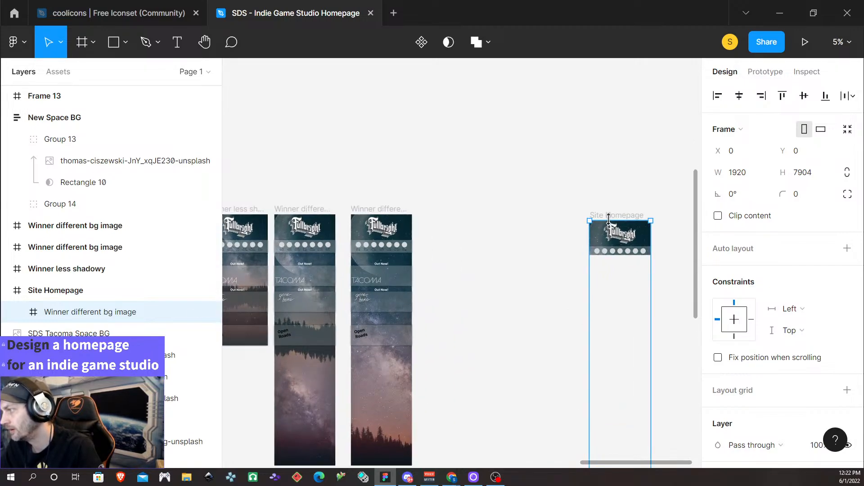
left_click(581, 215)
left_click_drag(577, 215, 472, 209)
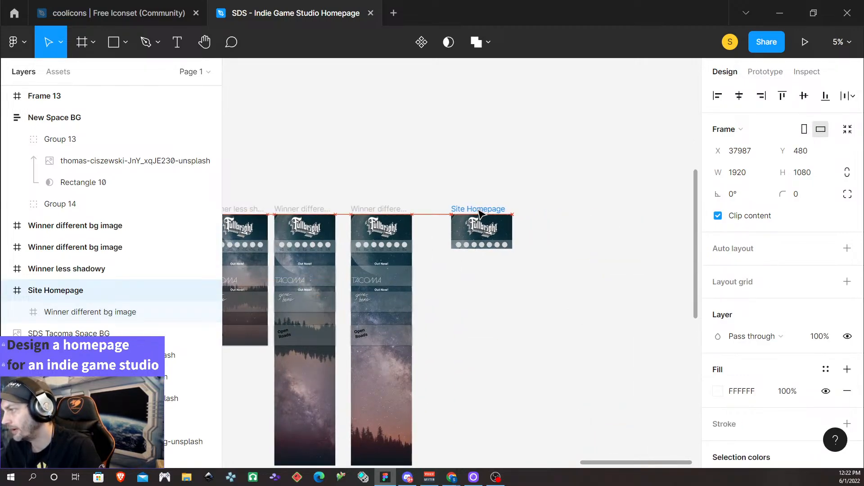
Preview the Site Homepage prototype and examine how the Treeline Crop background looks along the full page length.
left_click(805, 49)
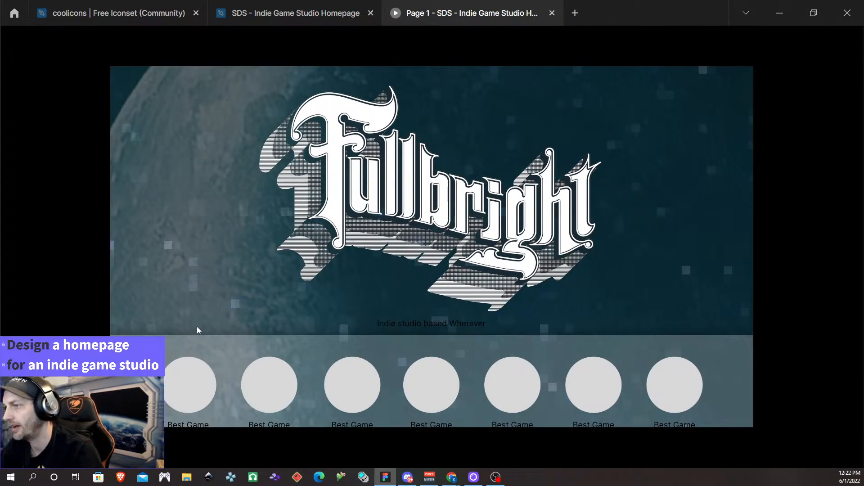
scroll(572, 229, "down", 4)
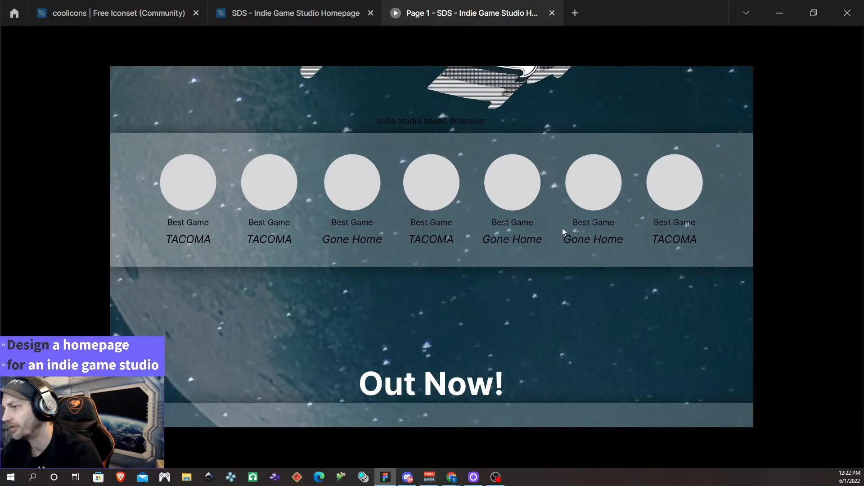
scroll(563, 228, "down", 2)
scroll(557, 235, "down", 3)
scroll(557, 236, "down", 6)
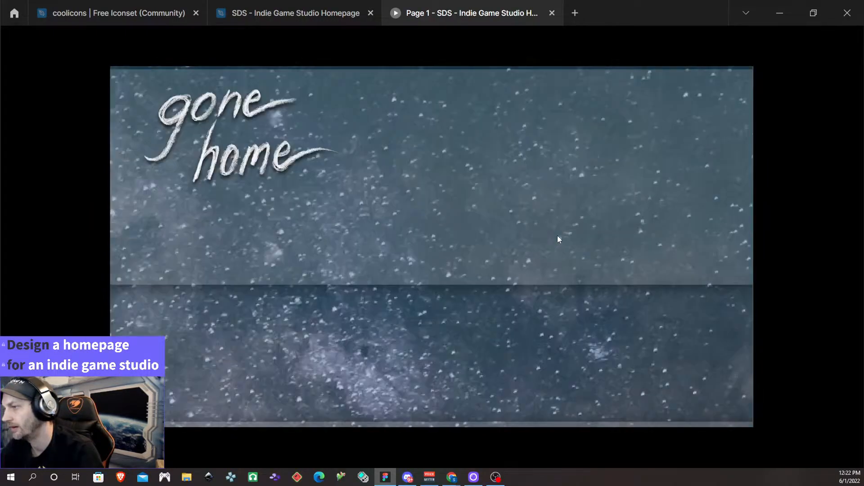
scroll(557, 241, "down", 5)
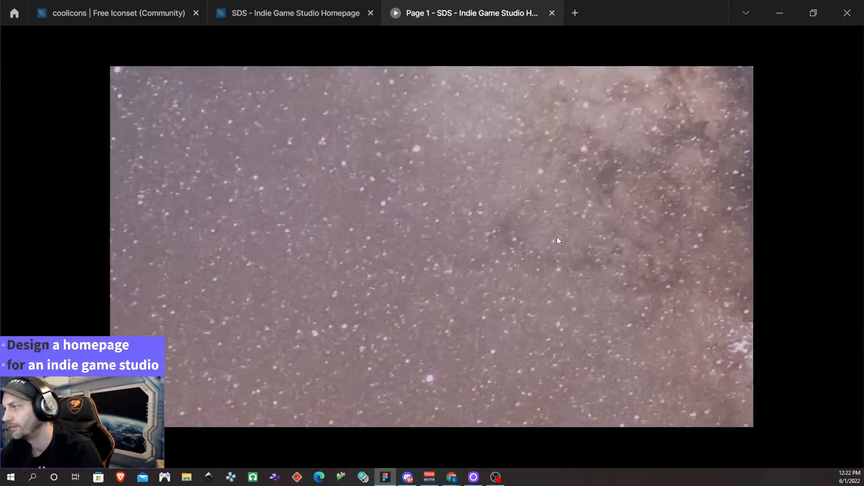
scroll(558, 240, "down", 6)
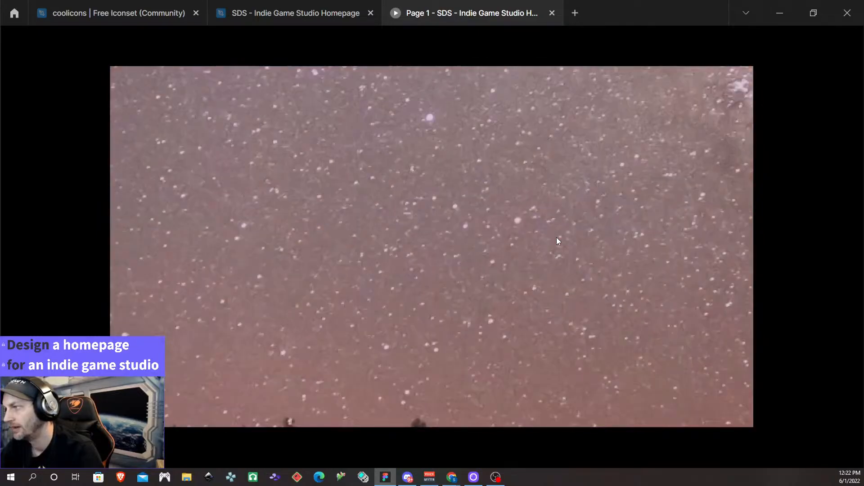
scroll(557, 241, "up", 15)
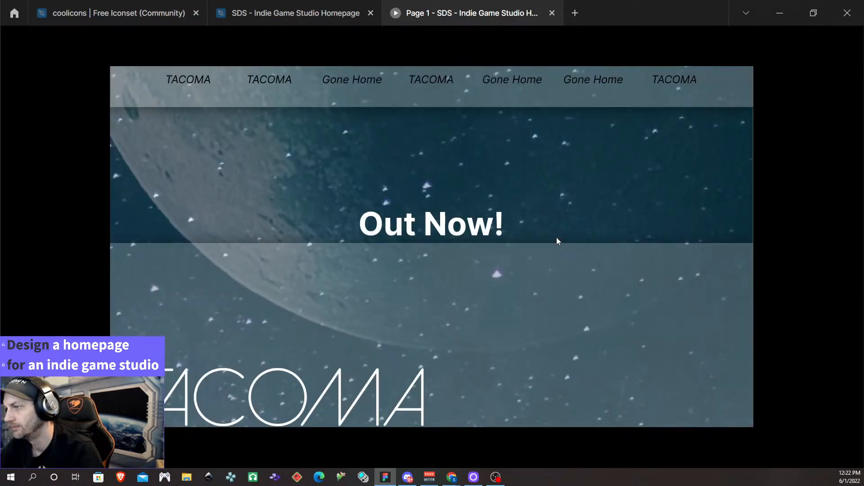
scroll(556, 241, "down", 8)
scroll(556, 239, "down", 5)
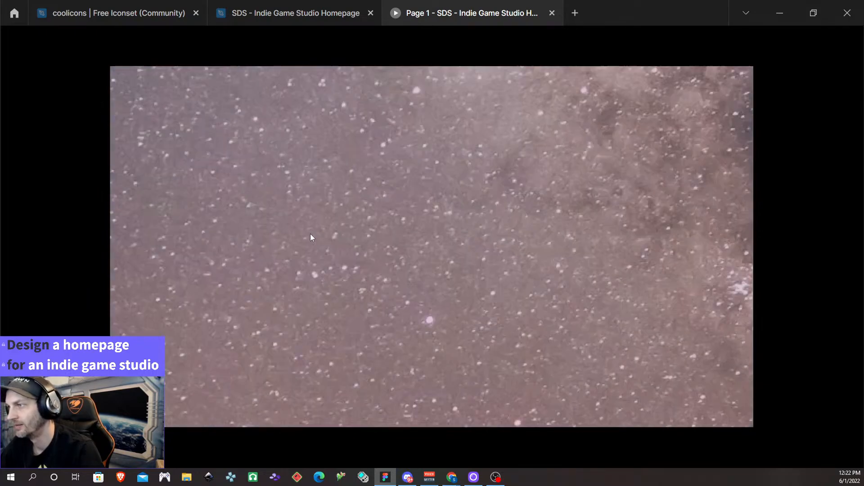
scroll(311, 234, "up", 7)
scroll(404, 226, "down", 8)
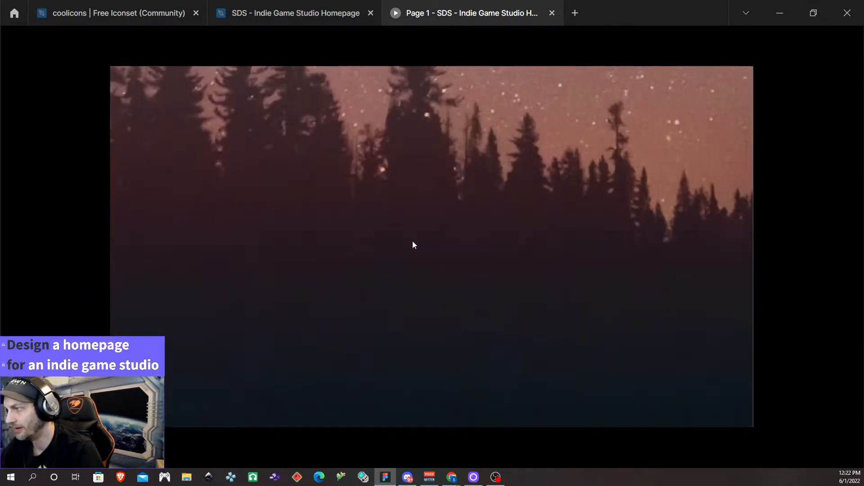
scroll(413, 241, "up", 8)
scroll(411, 236, "up", 10)
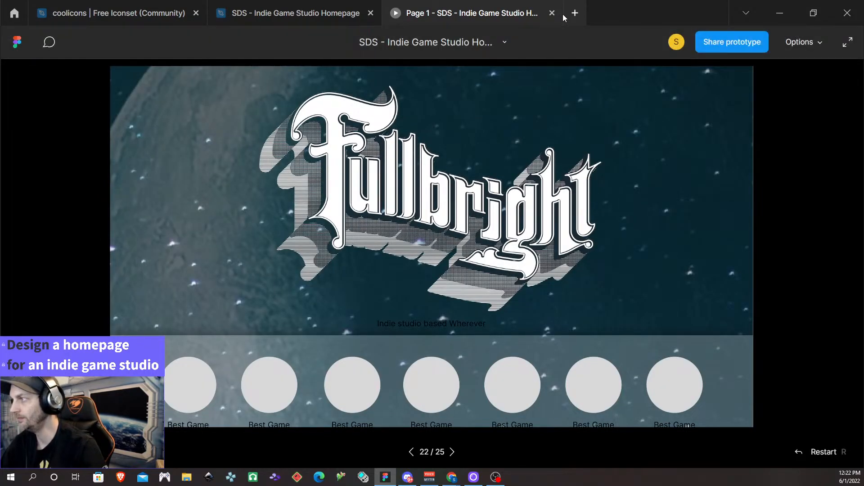
left_click(552, 13)
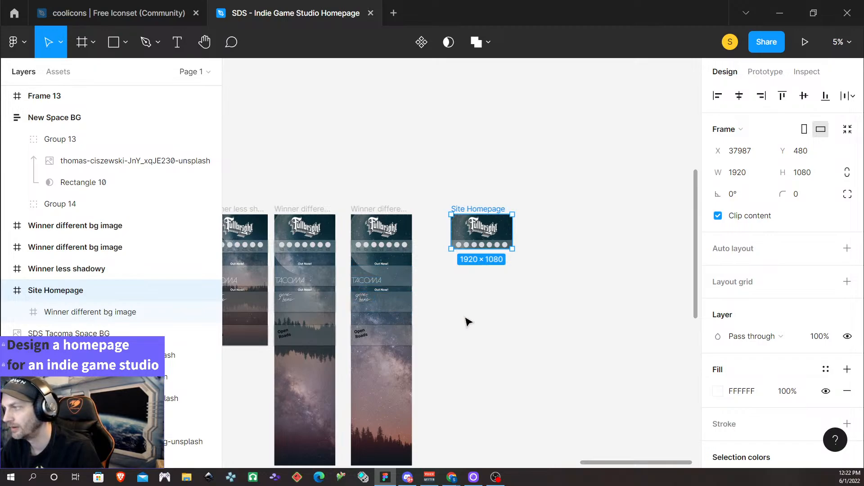
Examine the earlier tall Winner different bg image variant from the header down to the mirrored treeline and lower starry sky.
left_click(448, 317)
left_click(378, 210)
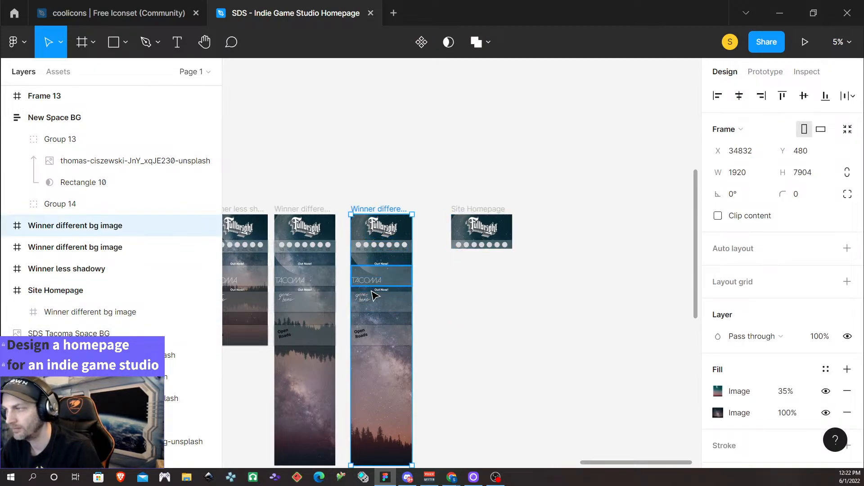
scroll(371, 298, "up", 5)
scroll(376, 299, "up", 2)
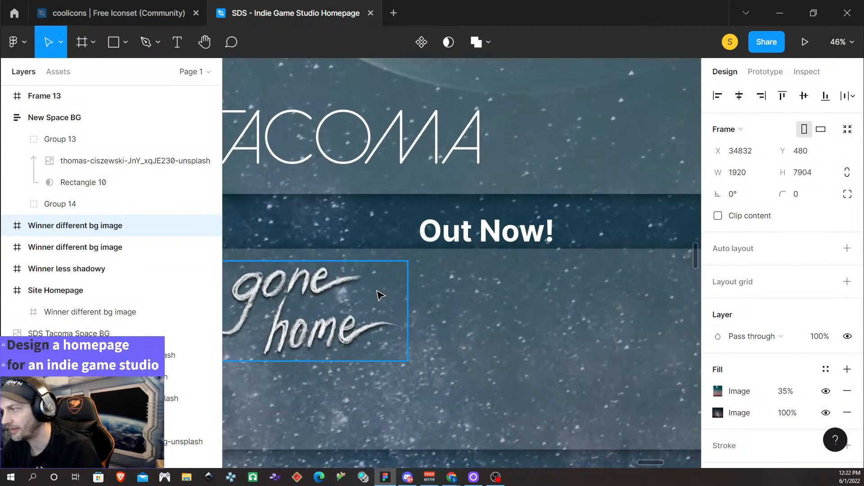
scroll(379, 297, "down", 2)
scroll(346, 286, "right", 10)
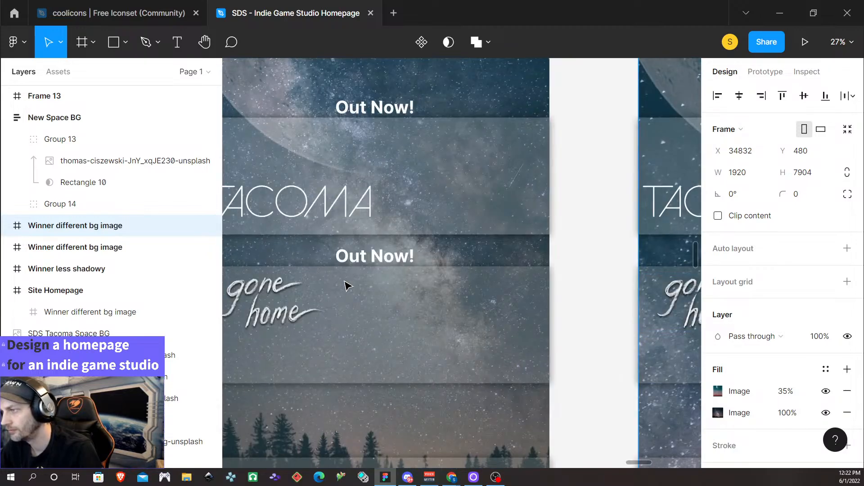
scroll(346, 286, "left", 3)
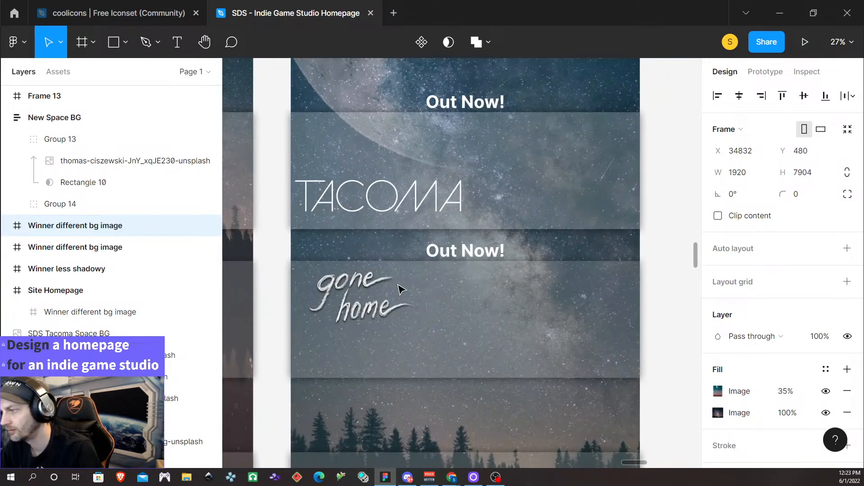
scroll(401, 288, "down", 2)
scroll(402, 285, "down", 10)
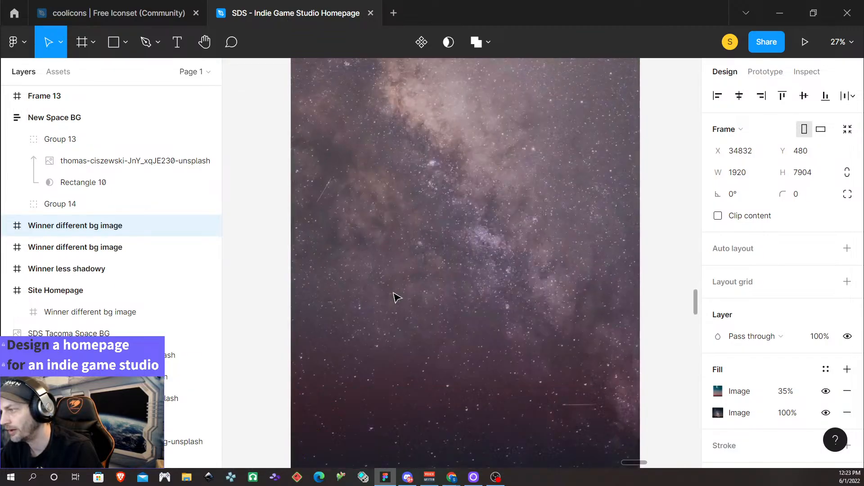
scroll(398, 298, "up", 10)
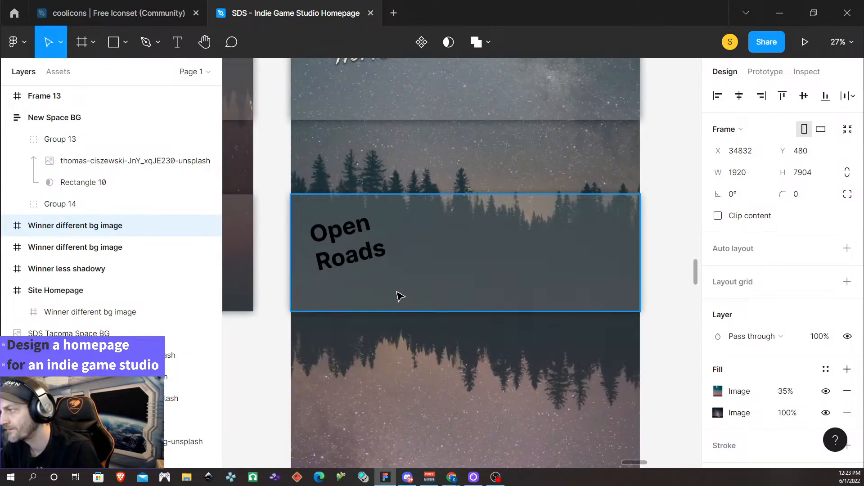
scroll(401, 296, "down", 10)
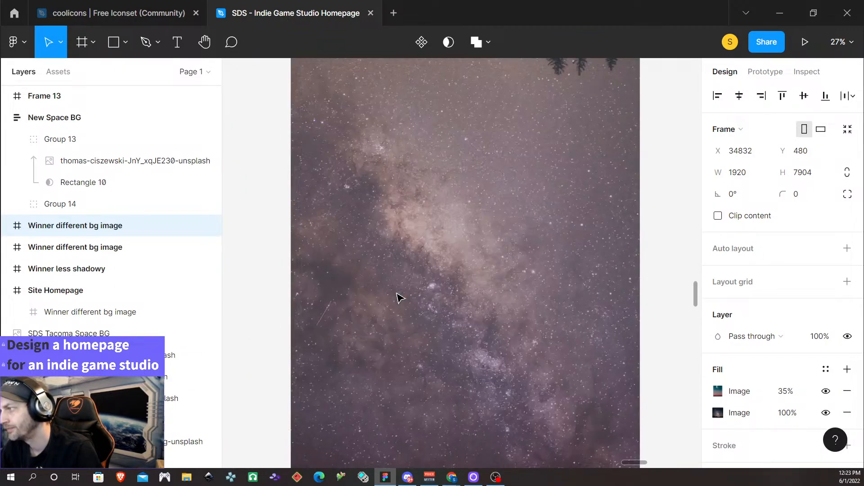
scroll(397, 294, "down", 5)
scroll(396, 288, "up", 15)
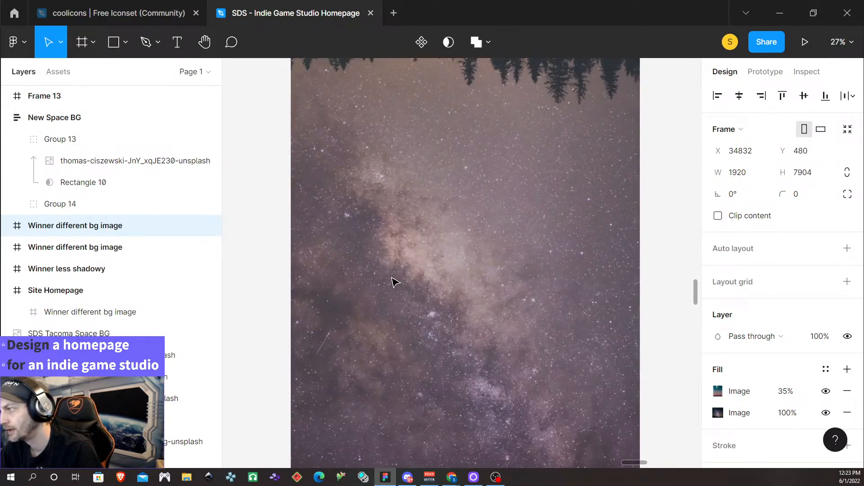
scroll(392, 279, "up", 3)
scroll(391, 281, "down", 4)
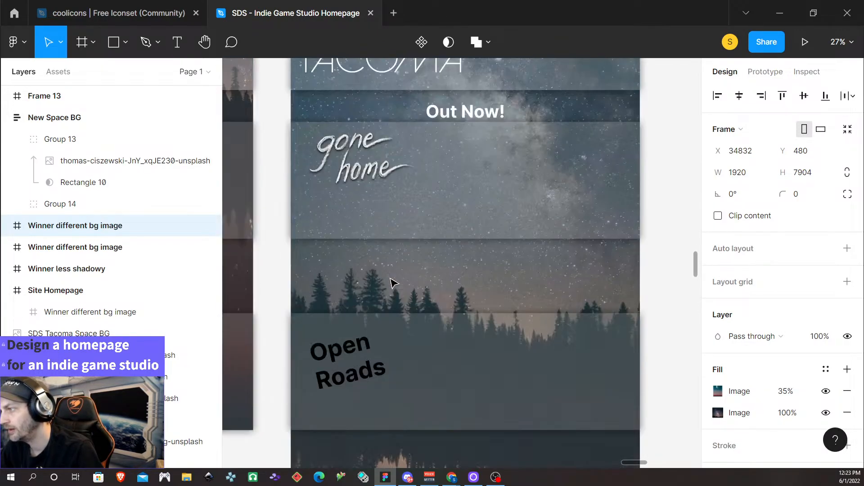
scroll(392, 283, "up", 7)
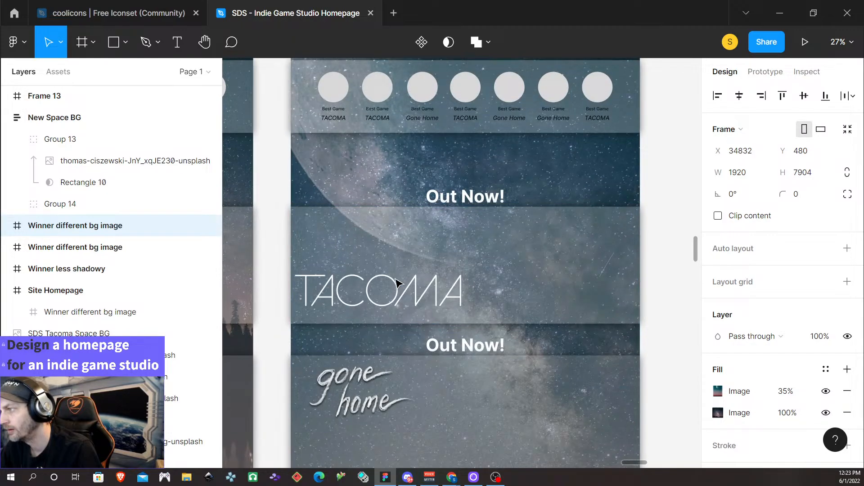
scroll(398, 282, "up", 2)
scroll(391, 279, "up", 5)
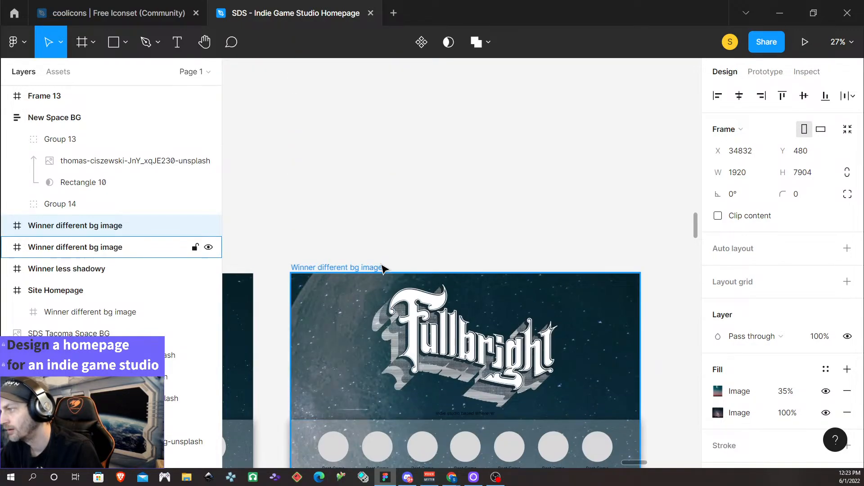
Shorten the Treeline Crop version of the Winner different bg image frame to a height of 4124, matching the first Winner frames.
scroll(384, 268, "down", 5)
scroll(371, 273, "down", 5)
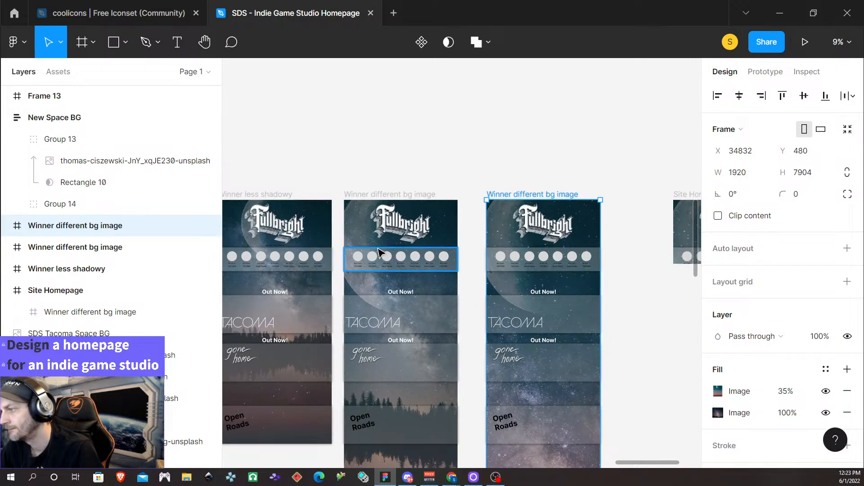
scroll(378, 251, "down", 5)
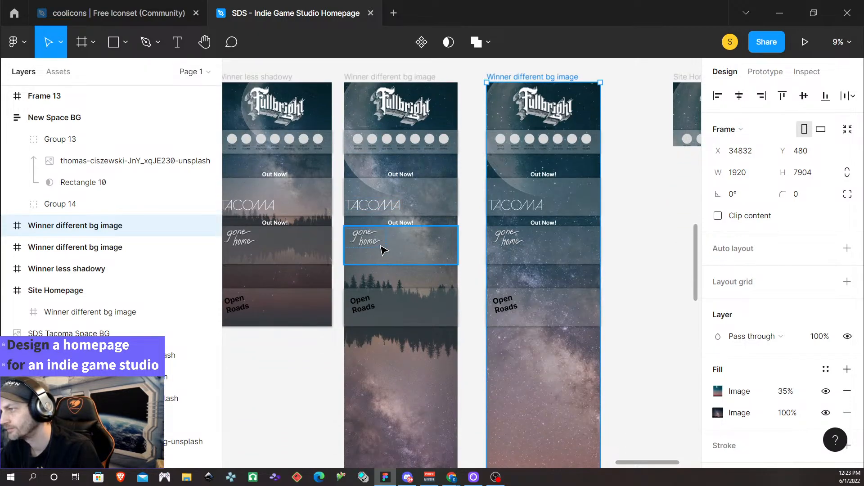
scroll(382, 251, "down", 1)
scroll(382, 251, "down", 1)
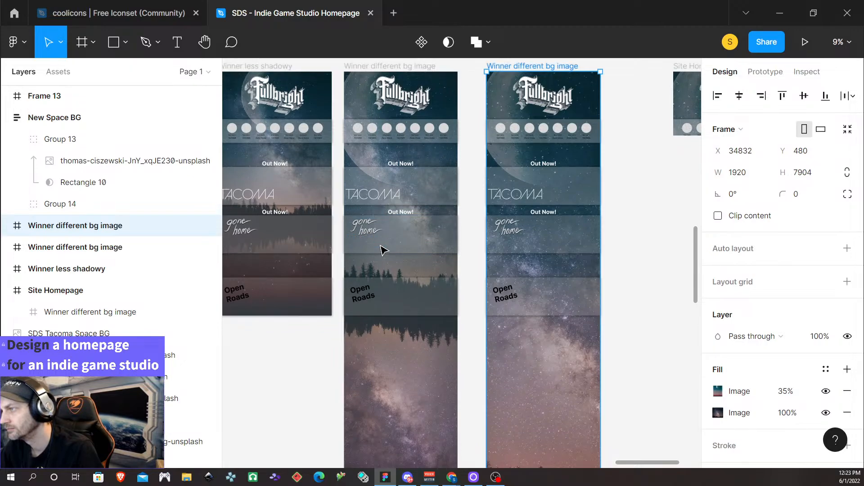
scroll(386, 243, "down", 6)
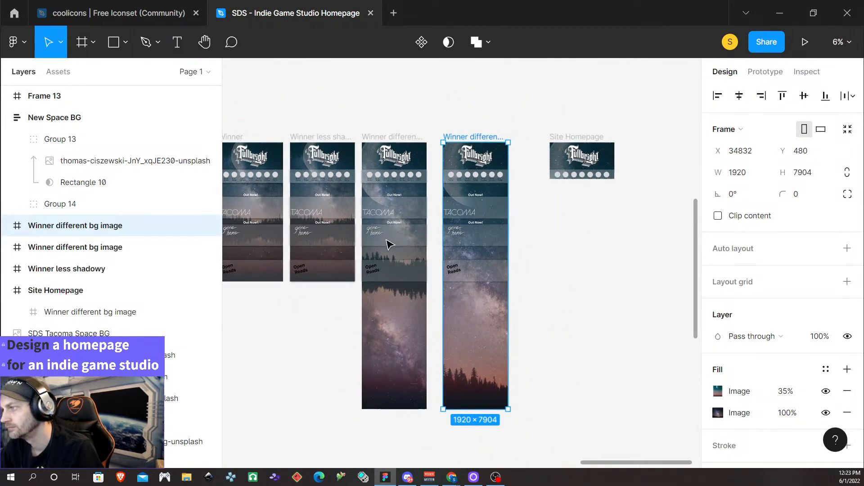
scroll(387, 241, "down", 4)
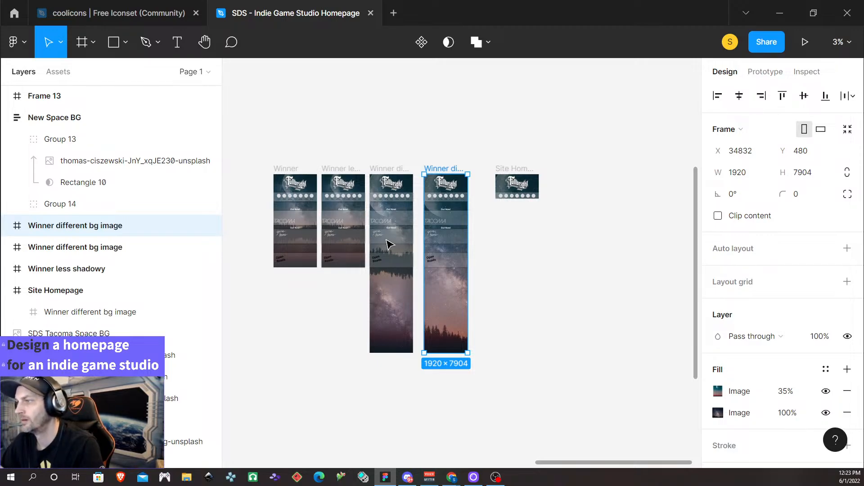
left_click_drag(446, 353, 462, 266)
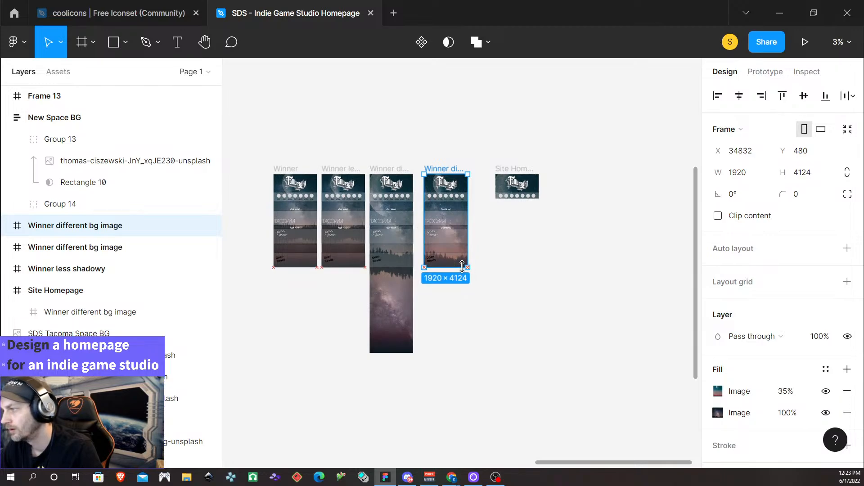
Delete the tall copy inside Site Homepage and place a duplicate of the shortened Treeline Crop frame over it at X 37987, Y 480.
left_click(523, 187)
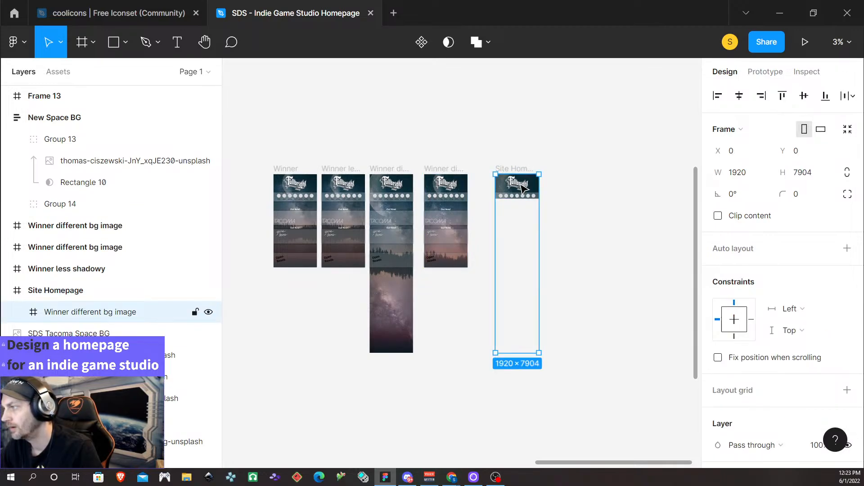
key("Delete")
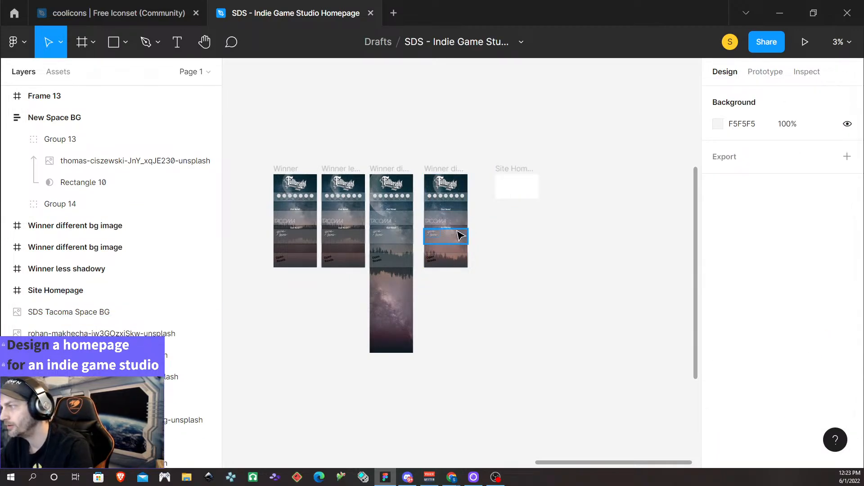
left_click(437, 177)
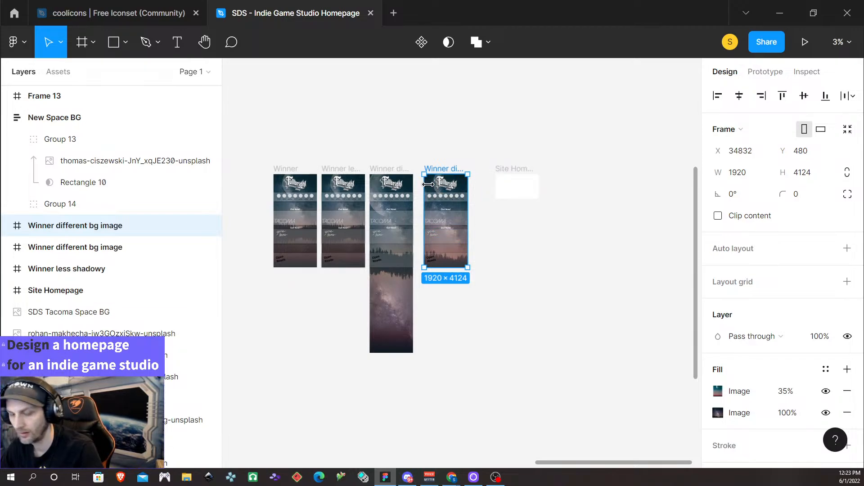
left_click_drag(428, 184, 509, 199)
key("ctrl+z")
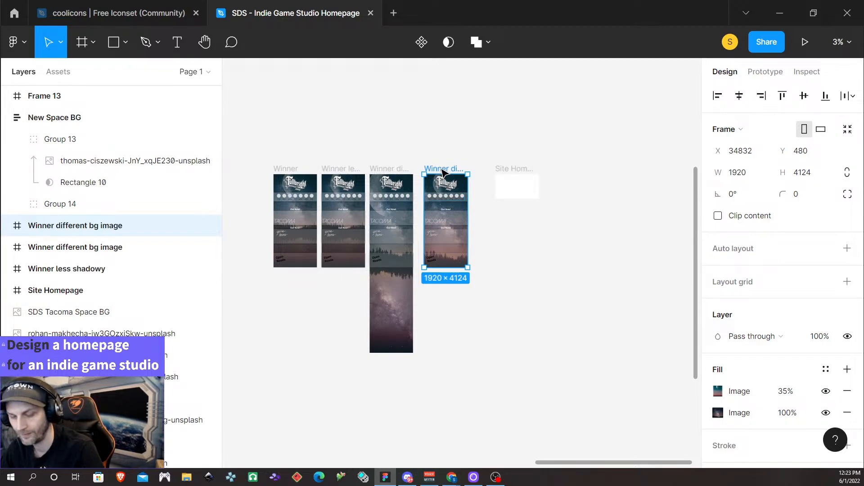
left_click_drag(443, 172, 516, 175)
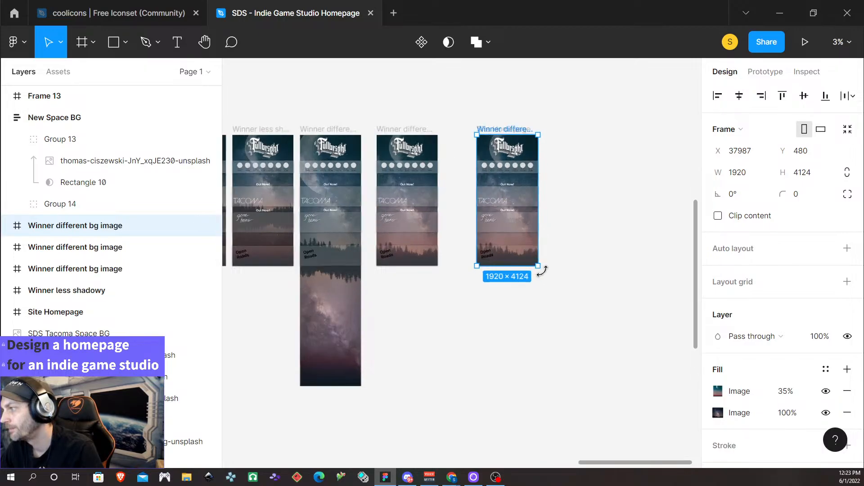
Nest the shortened Treeline Crop duplicate inside the Site Homepage frame and align it at X 0, Y 0.
scroll(539, 268, "up", 5)
scroll(482, 225, "up", 3)
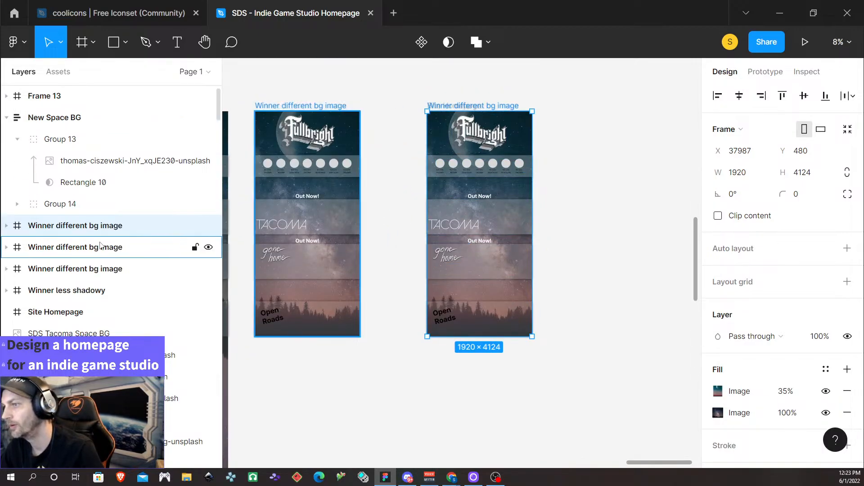
left_click_drag(461, 114, 465, 128)
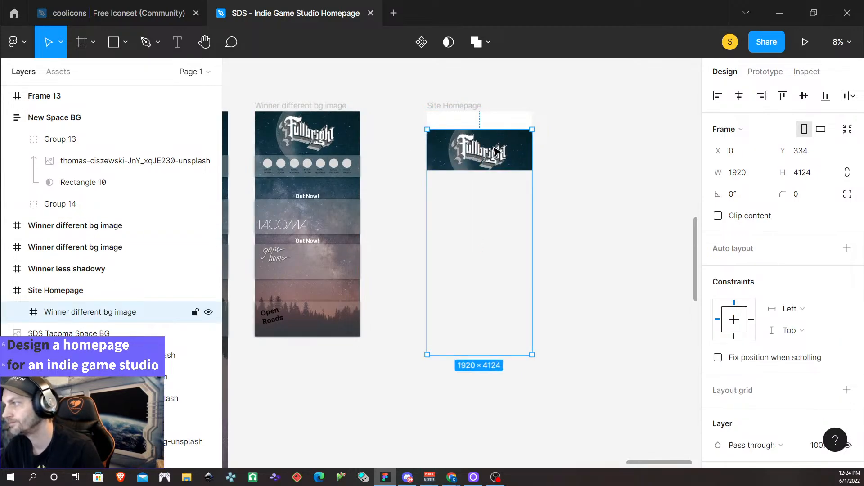
key("shift+Up")
key("shift+Up")
key("shift+Up")
key("shift+Up")
key("shift+Up")
key("shift+Up")
key("shift+Up")
key("shift+Up")
key("shift+Up")
key("shift+Up")
key("shift+Up")
key("shift+Up")
key("shift+Up")
key("shift+Up")
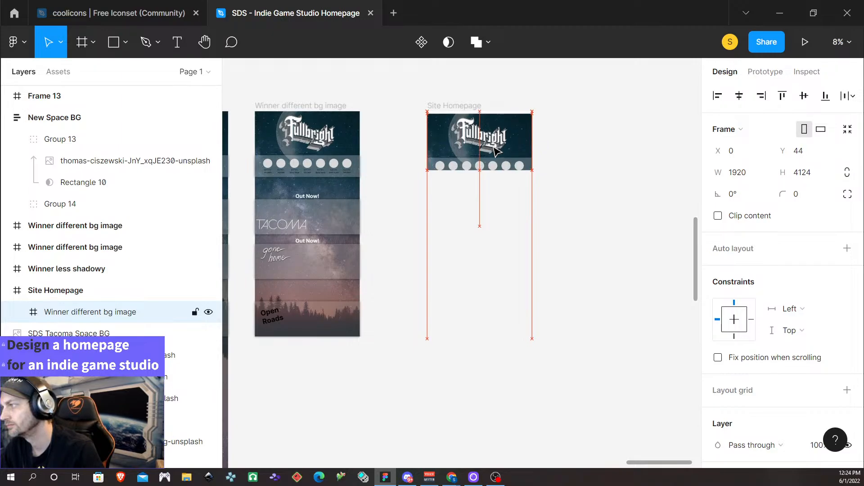
key("Up")
key("Up")
key("Up")
key("Up")
key("Up")
key("Up")
key("Up")
key("Up")
key("Up")
key("Up")
key("Up")
key("Up")
key("Up")
key("Up")
key("Up")
key("Up")
key("Up")
key("Up")
key("Up")
key("Up")
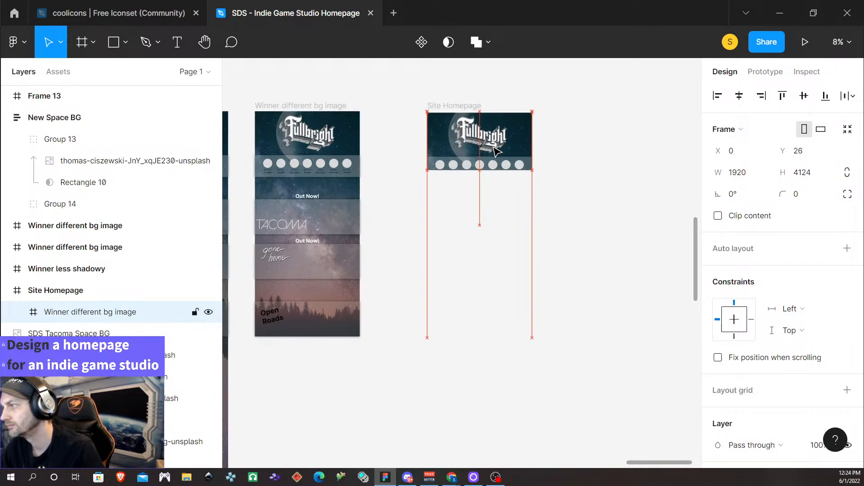
key("Up")
key("Up")
key("Up")
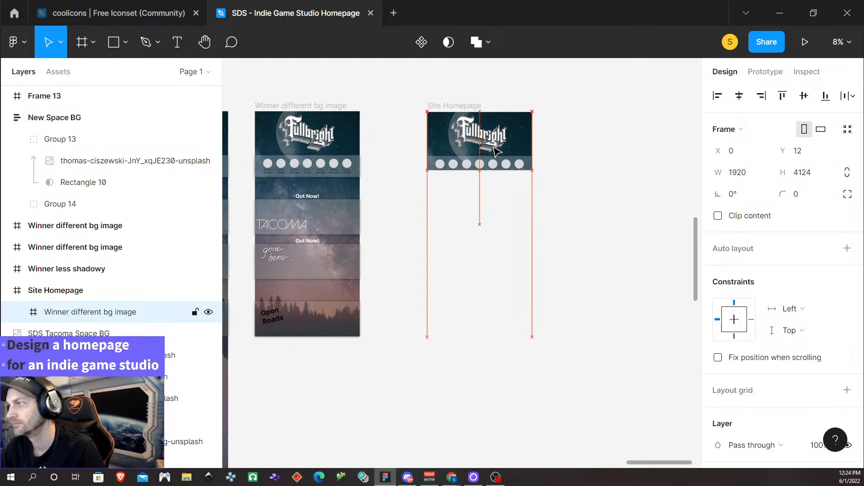
key("Up")
key("Up")
key("Up")
key("Up")
key("Up")
key("Up")
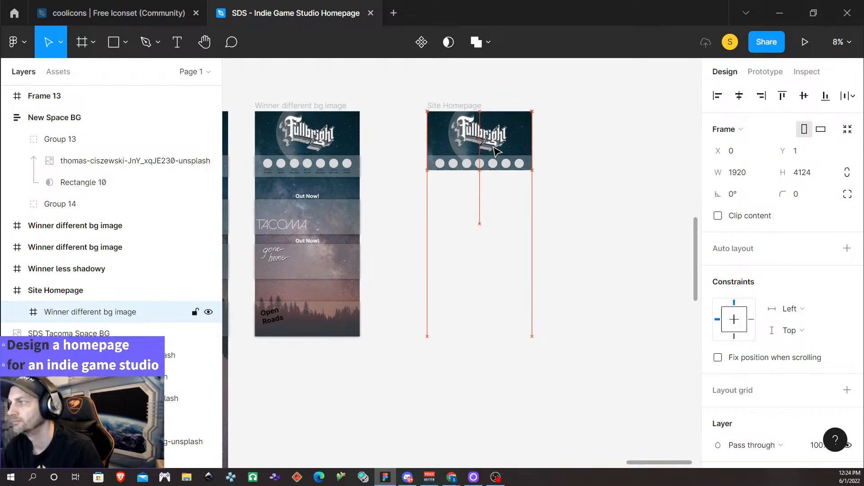
key("Up")
key("Up")
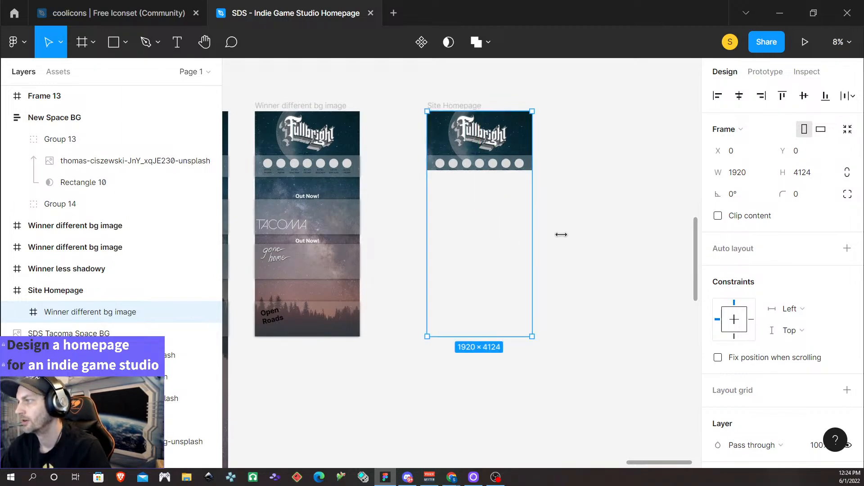
Preview the Site Homepage prototype and examine the shortened Treeline Crop background from the header down to Open Roads, and close the preview.
left_click(560, 176)
left_click(460, 108)
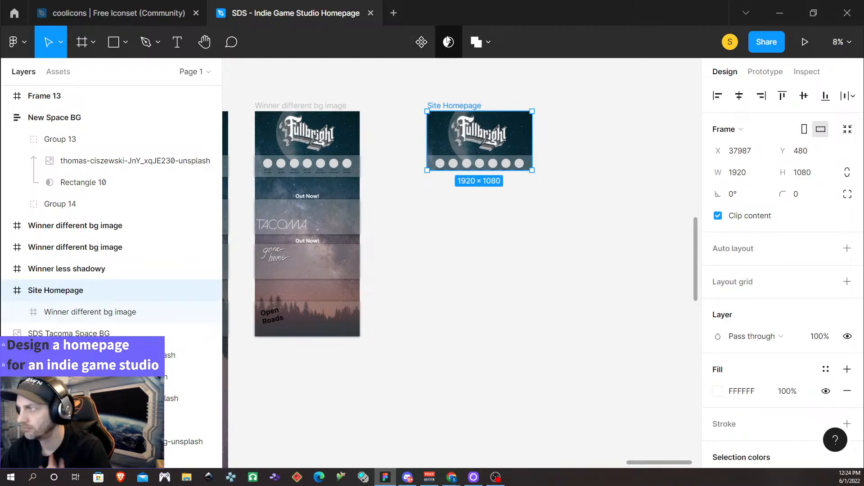
left_click(804, 50)
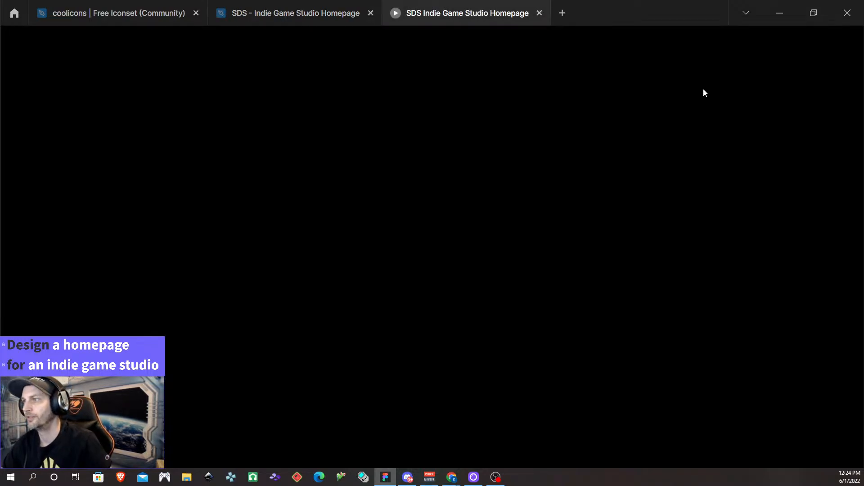
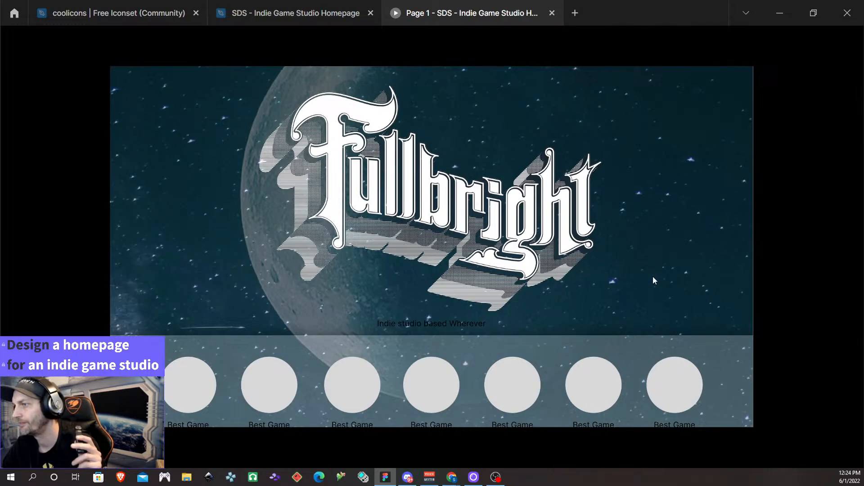
scroll(646, 270, "down", 6)
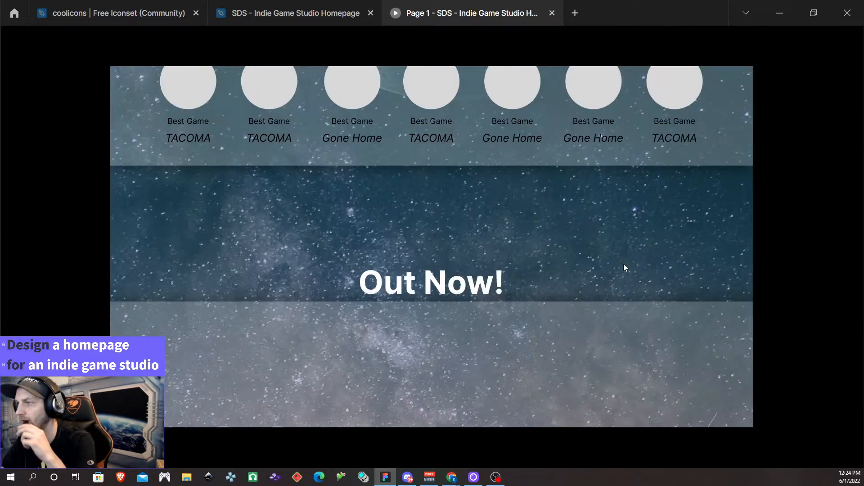
scroll(615, 261, "down", 2)
scroll(615, 261, "down", 4)
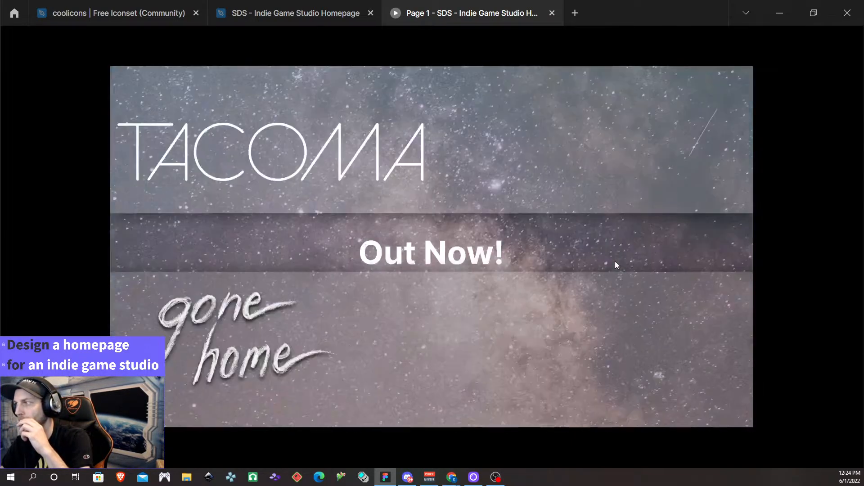
scroll(616, 265, "down", 5)
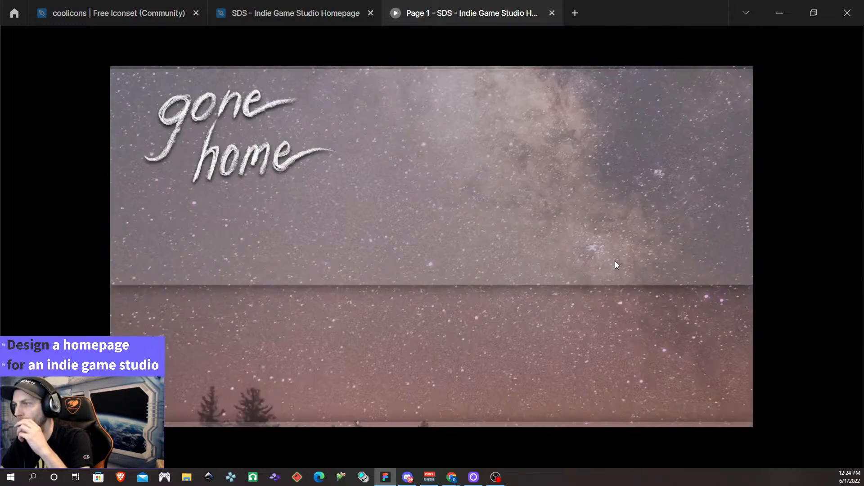
scroll(616, 266, "down", 3)
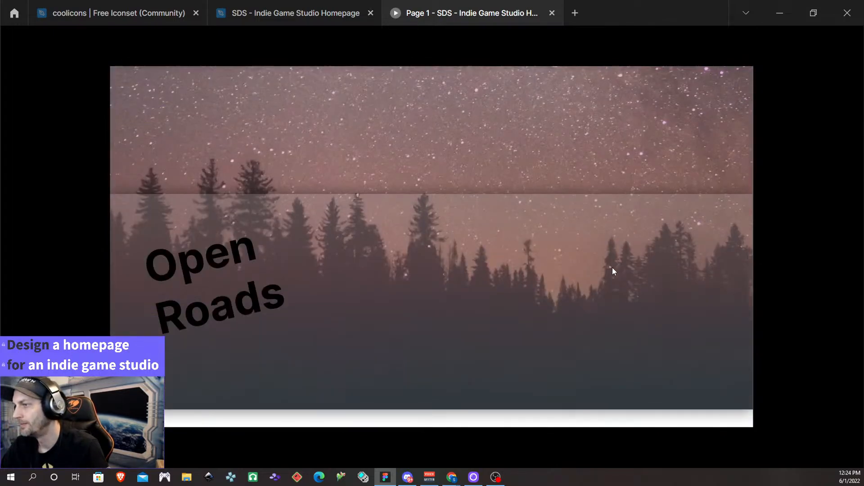
scroll(610, 272, "up", 7)
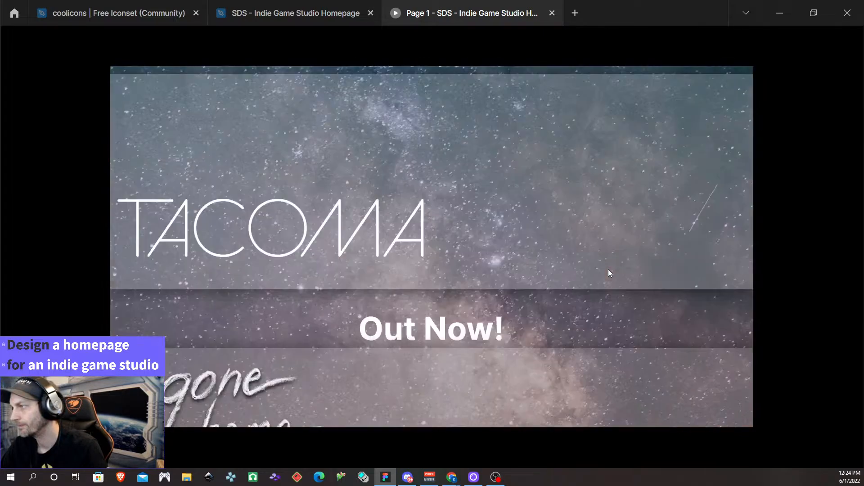
scroll(609, 268, "up", 6)
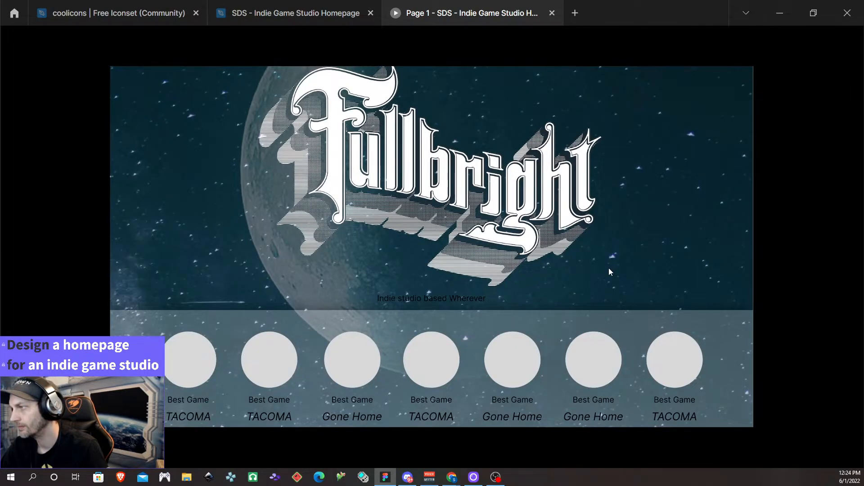
scroll(609, 269, "down", 6)
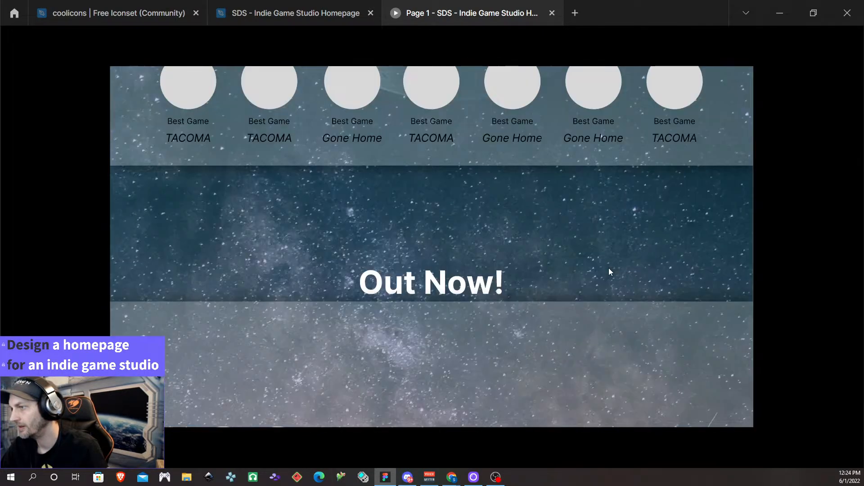
scroll(609, 269, "down", 5)
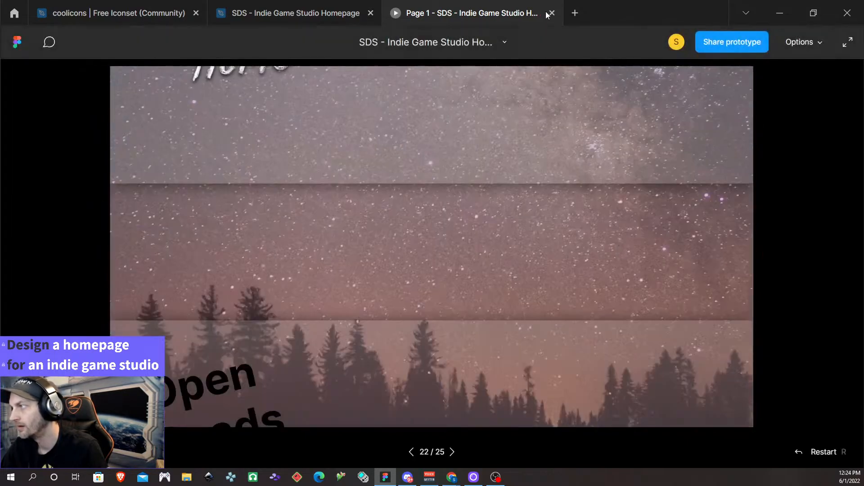
left_click(551, 13)
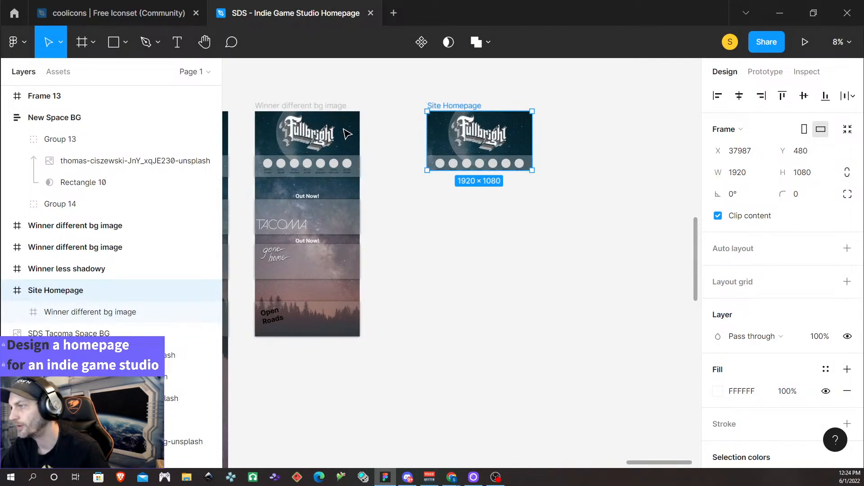
Shorten the tall Winner different bg image frame with the mirrored treeline to a height of 4124, matching its neighbours.
scroll(452, 262, "up", 2)
scroll(452, 262, "down", 1)
scroll(452, 262, "left", 3)
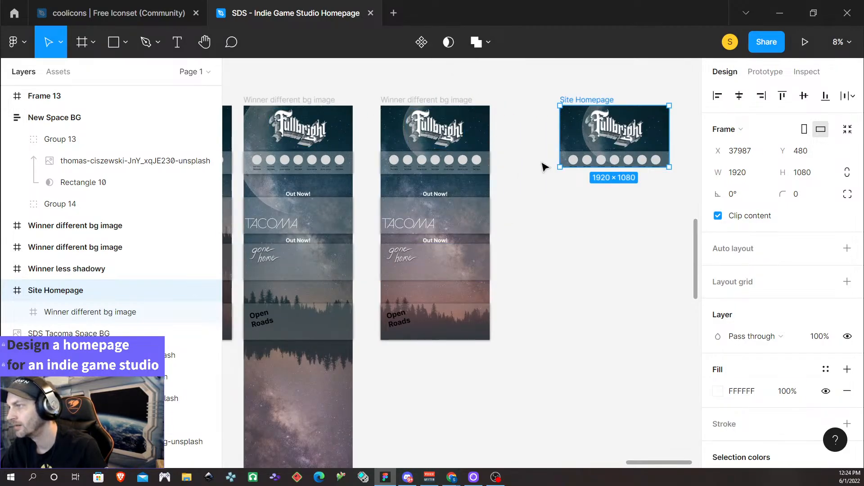
scroll(542, 259, "down", 2)
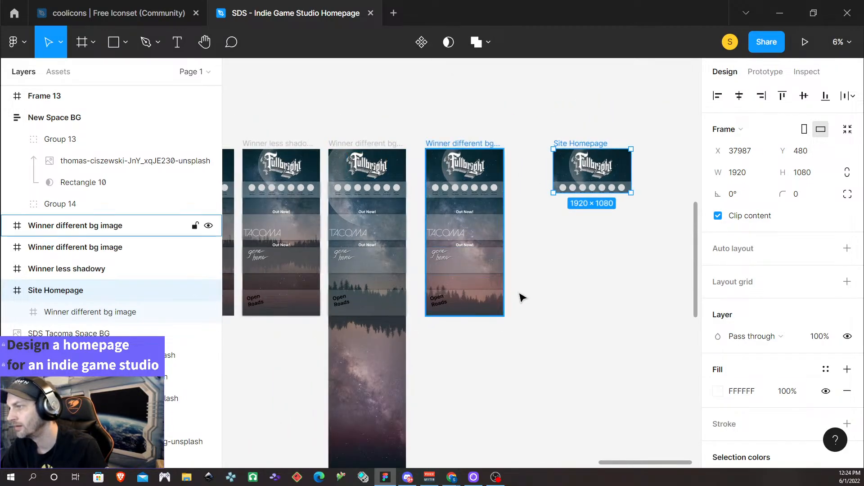
scroll(521, 299, "down", 2)
scroll(343, 274, "left", 1)
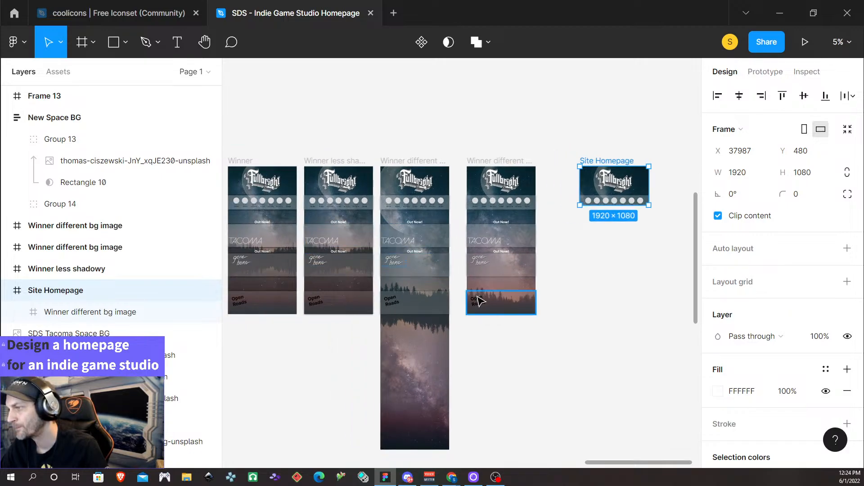
scroll(582, 390, "left", 4)
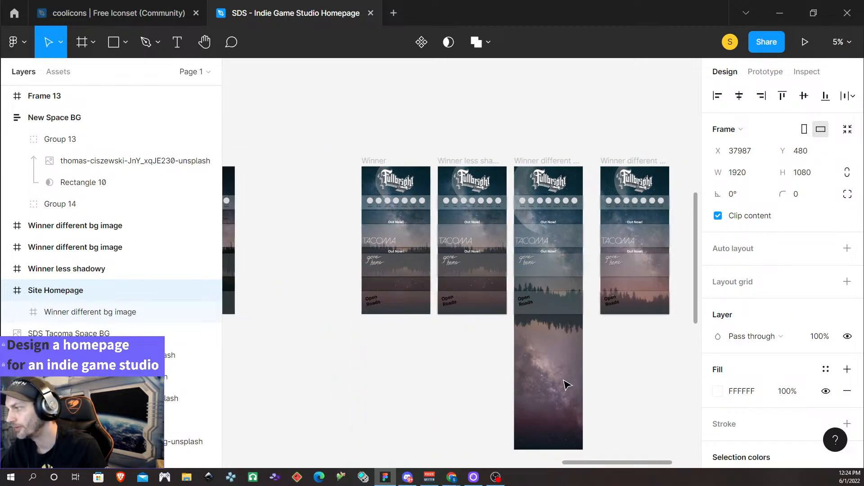
left_click(567, 384)
left_click(563, 160)
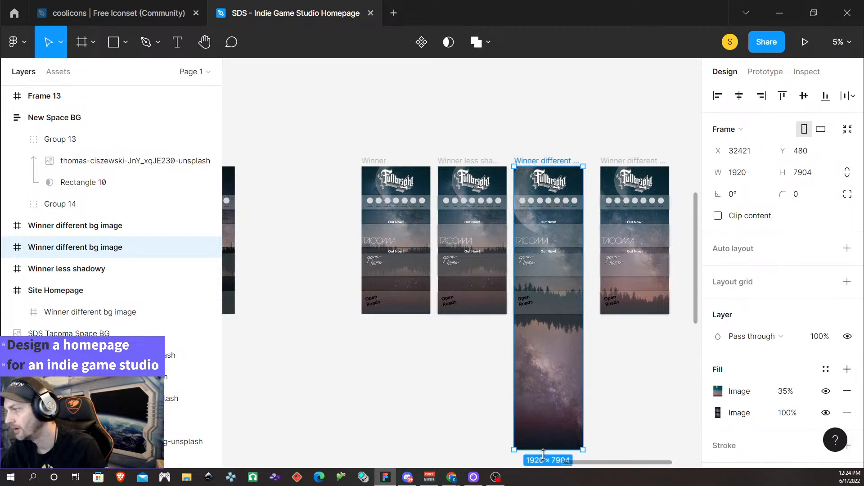
left_click_drag(550, 444, 573, 316)
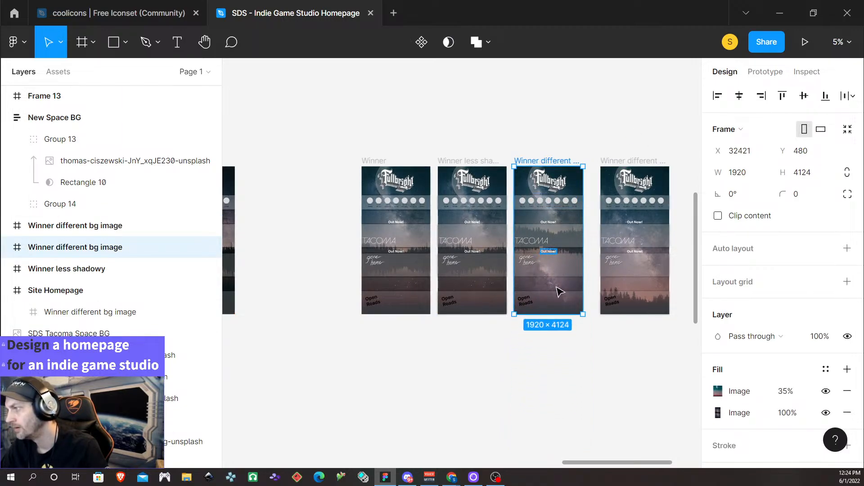
Duplicate the Site Homepage frame alongside itself and delete the nested Winner design from the one nearest the Winner frames.
scroll(569, 358, "right", 5)
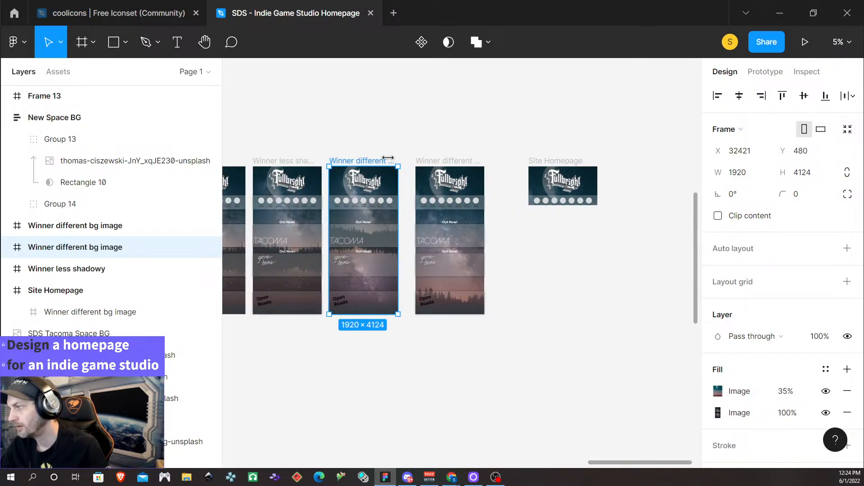
left_click_drag(572, 161, 552, 165)
left_click(562, 192)
key("Delete")
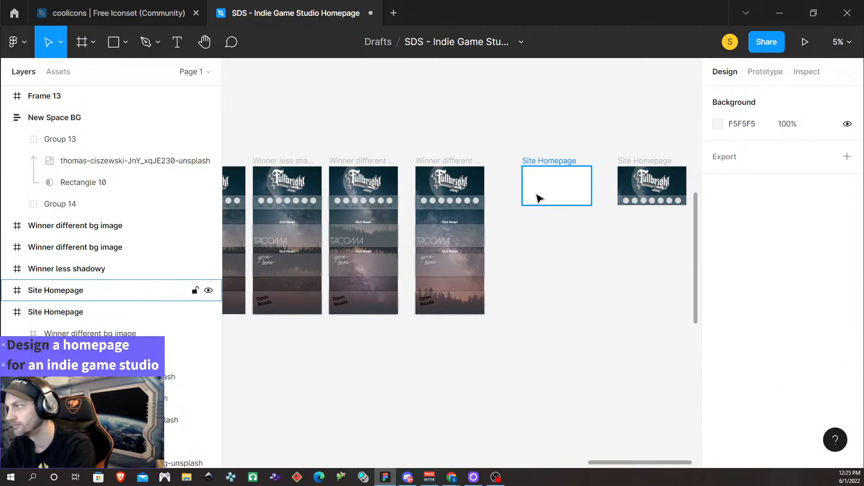
Place a duplicate of the newly shortened Winner different bg image frame inside the empty Site Homepage at X 0, flush with its top edge.
left_click(344, 170)
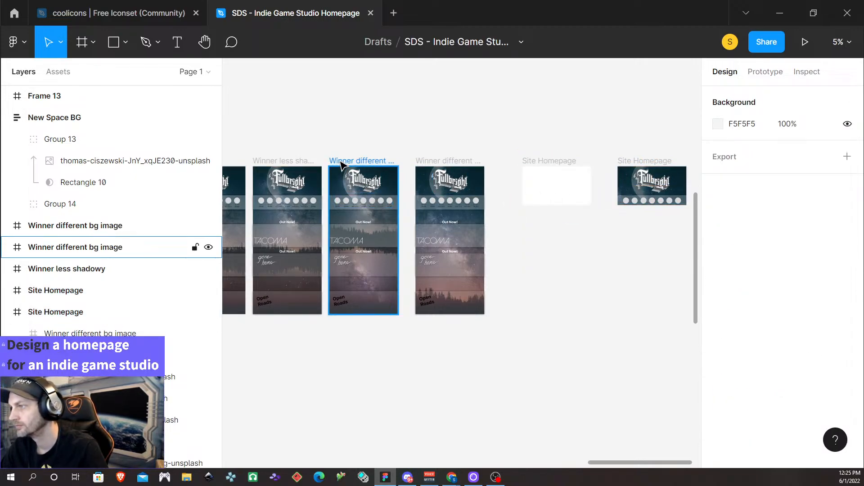
left_click_drag(342, 168, 547, 173)
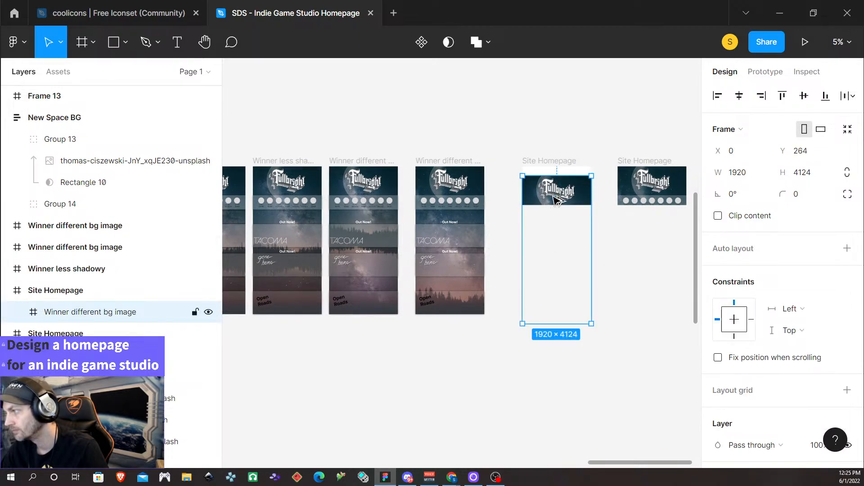
scroll(553, 193, "up", 3)
scroll(561, 288, "up", 5)
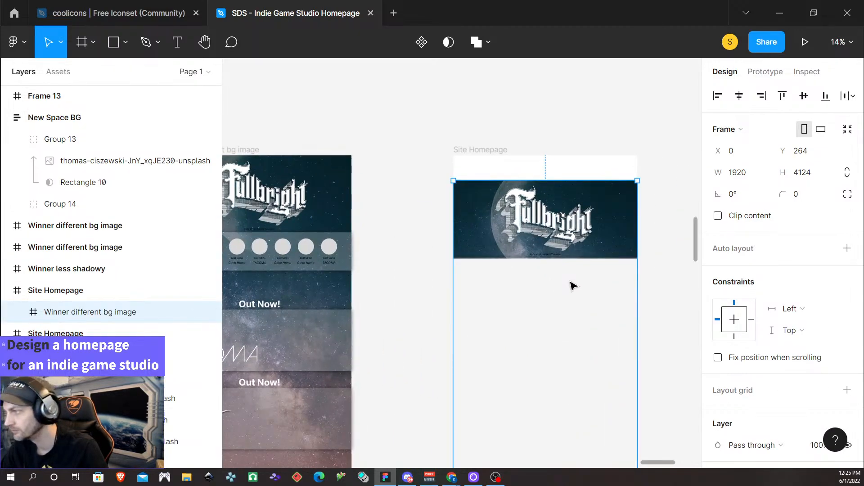
key("shift+Up")
key("shift+Up")
key("shift+Up")
key("shift+Up")
key("shift+Up")
key("shift+Up")
key("shift+Up")
key("shift+Up")
key("shift+Up")
key("shift+Up")
key("shift+Up")
key("shift+Up")
key("shift+Up")
key("shift+Up")
key("shift+Up")
key("shift+Up")
key("shift+Up")
key("shift+Up")
key("shift+Up")
key("shift+Up")
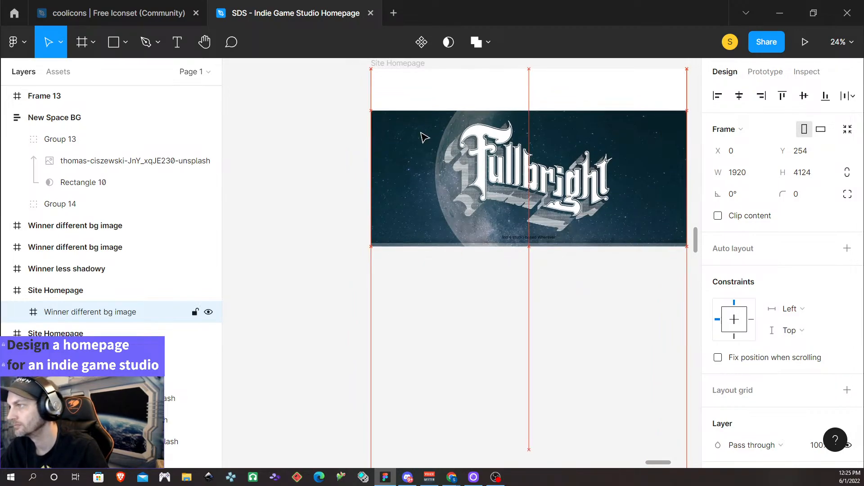
key("Up")
key("Up")
key("Up")
key("Up")
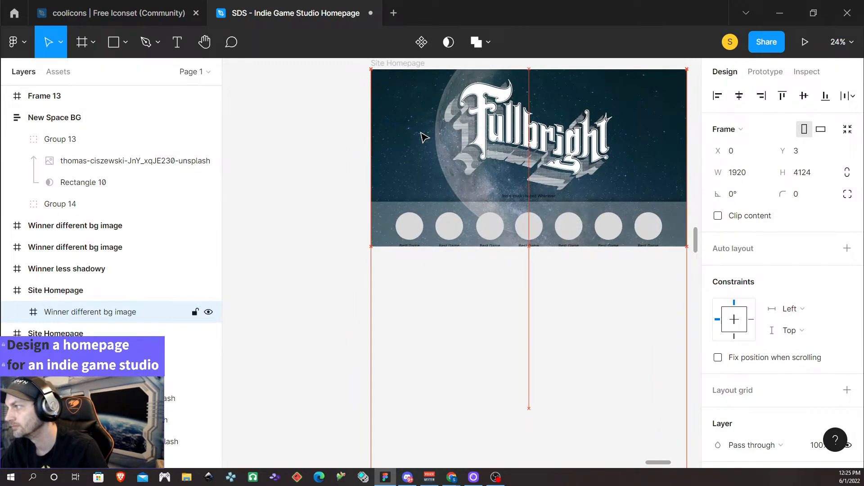
Preview the Site Homepage prototype with the mirrored treeline, examine the background from the header down to Open Roads, and close the preview.
left_click(347, 116)
left_click(393, 66)
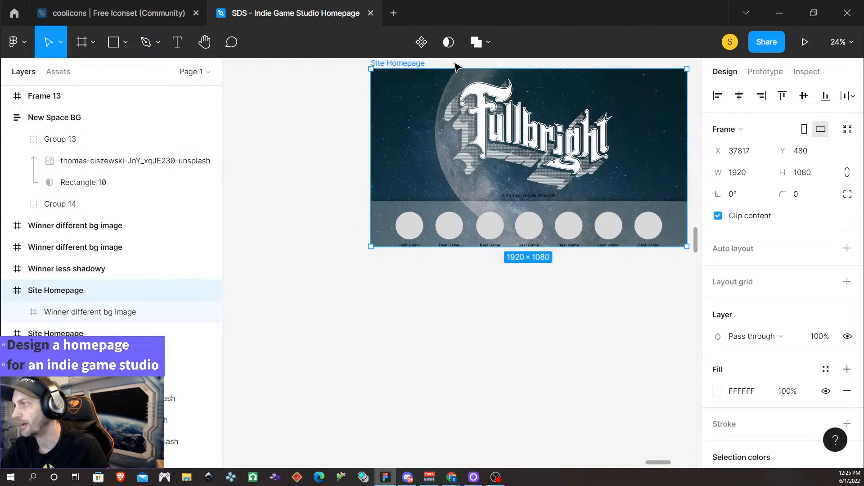
left_click(805, 43)
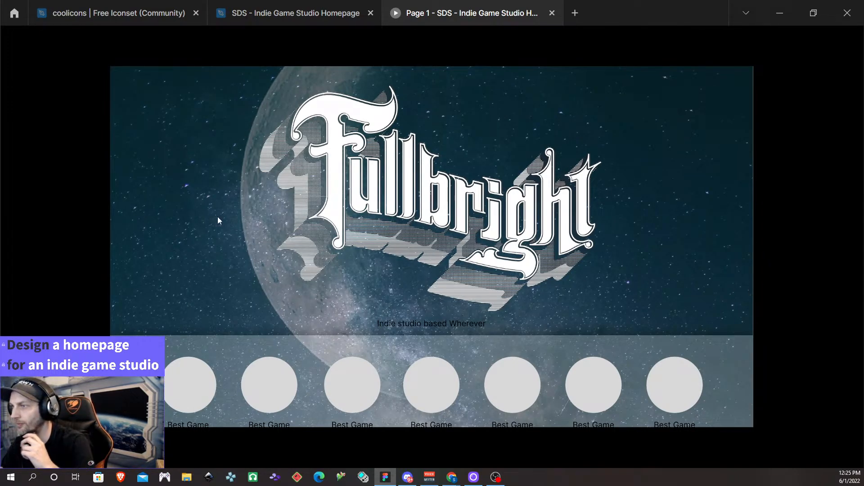
scroll(208, 239, "down", 10)
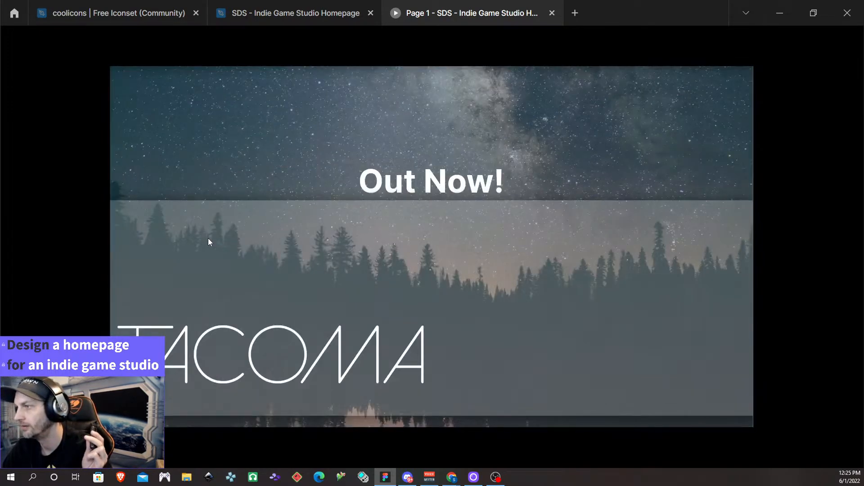
scroll(530, 180, "down", 5)
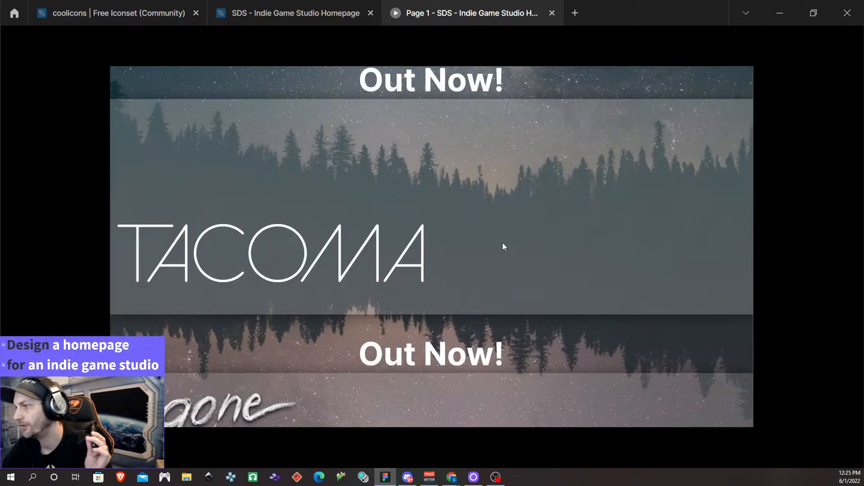
scroll(468, 311, "down", 3)
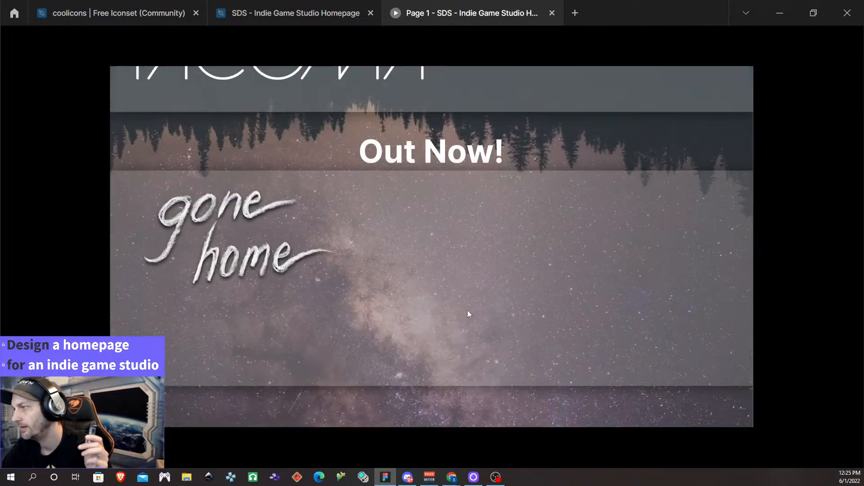
scroll(421, 292, "down", 3)
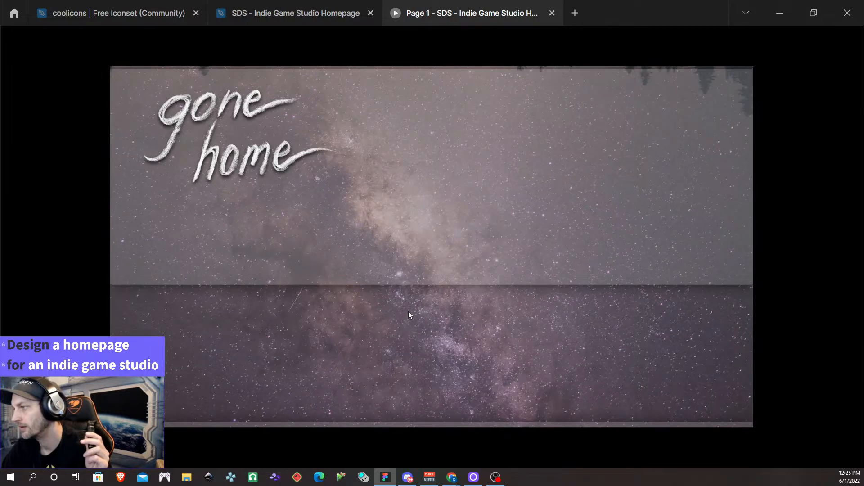
scroll(409, 312, "down", 7)
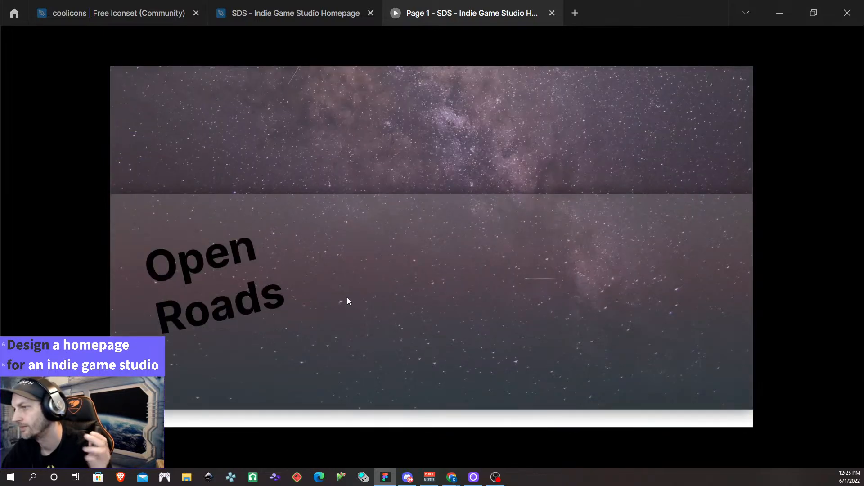
scroll(335, 307, "up", 20)
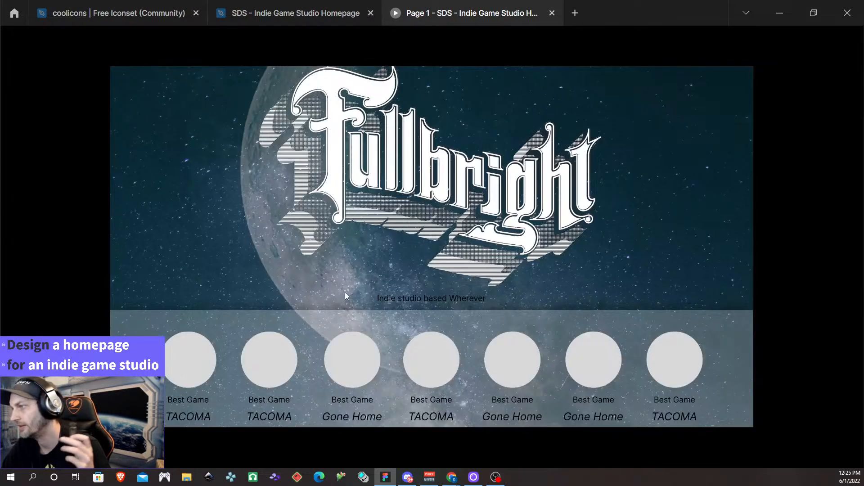
left_click(552, 13)
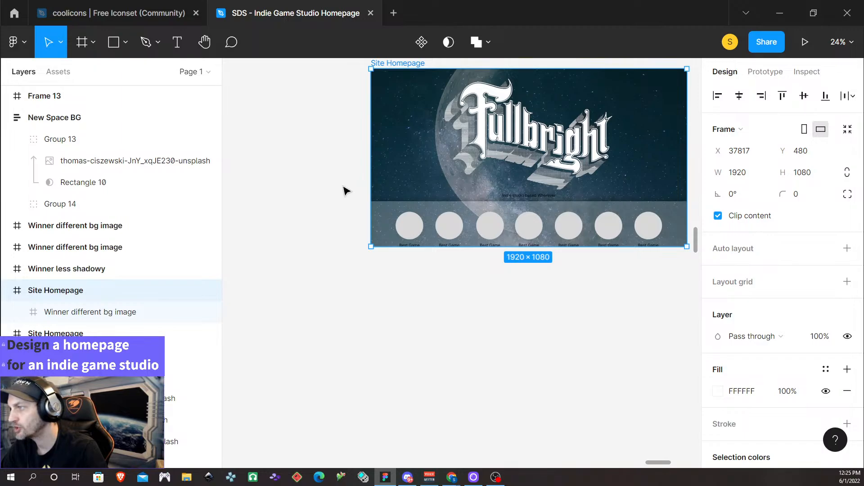
Review the design progression across the canvas, from the Winner variants back through the Wireframe 5 versions to the first wireframes and logo tests.
scroll(343, 189, "left", 10)
scroll(361, 198, "down", 3)
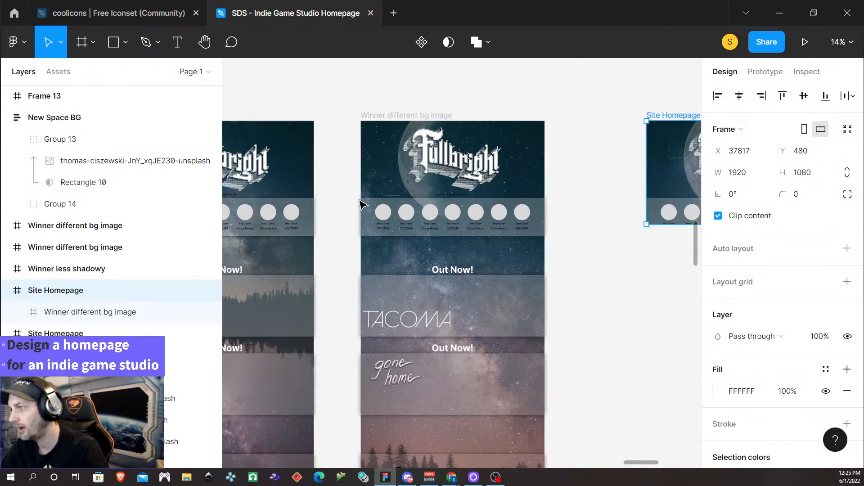
scroll(443, 263, "down", 5)
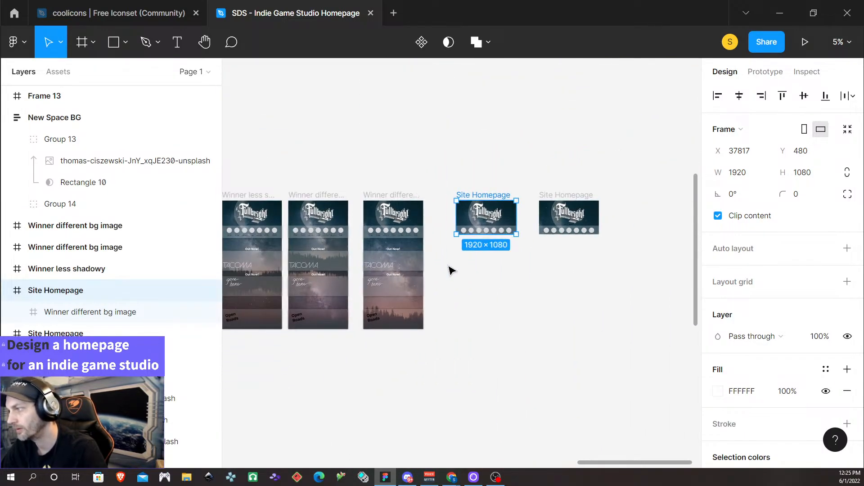
scroll(448, 265, "left", 5)
scroll(470, 315, "down", 1)
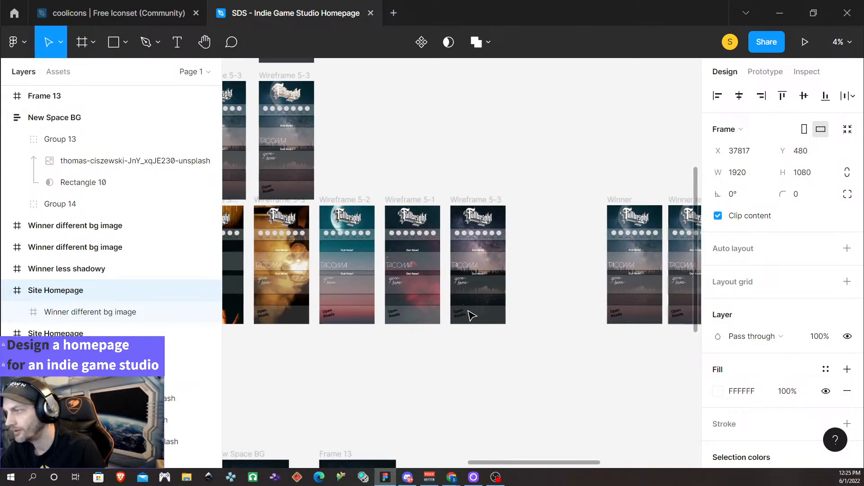
scroll(466, 313, "left", 6)
scroll(471, 297, "up", 3)
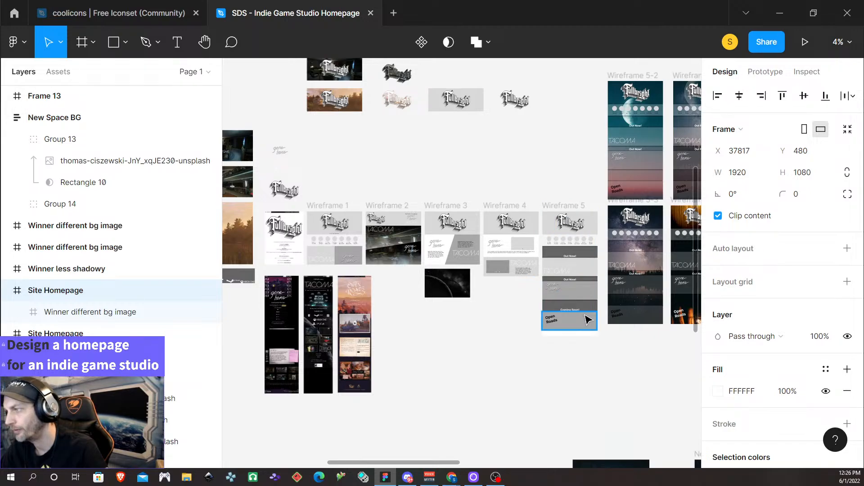
scroll(328, 276, "left", 3)
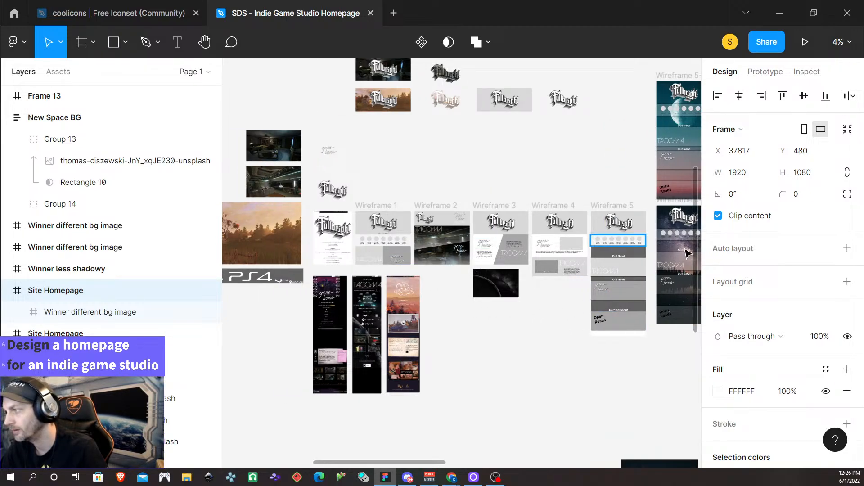
scroll(385, 240, "up", 10)
key("alt")
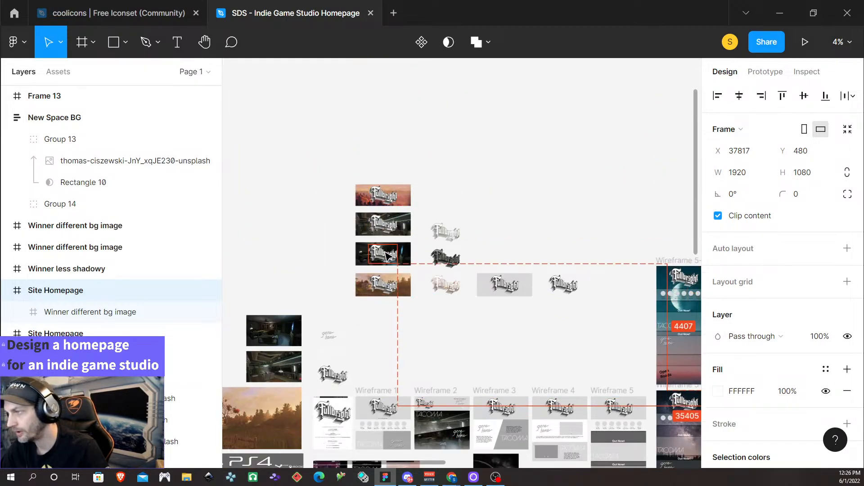
scroll(385, 254, "down", 10)
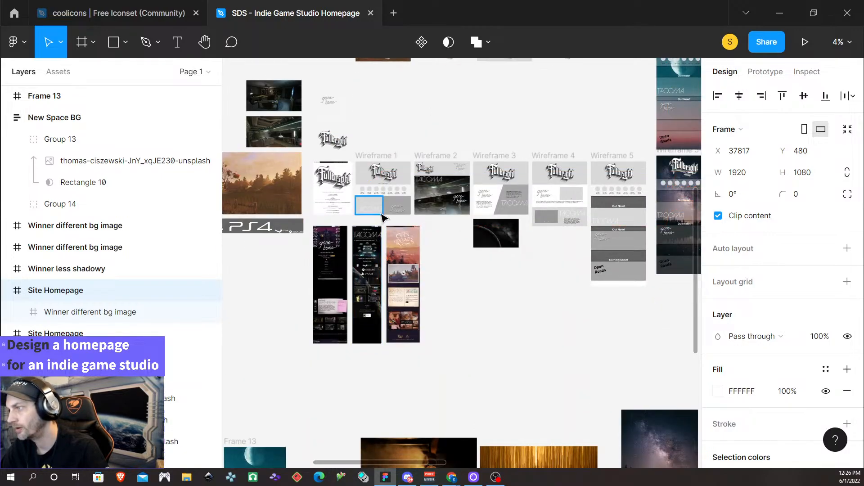
scroll(383, 216, "up", 1)
scroll(384, 206, "up", 5)
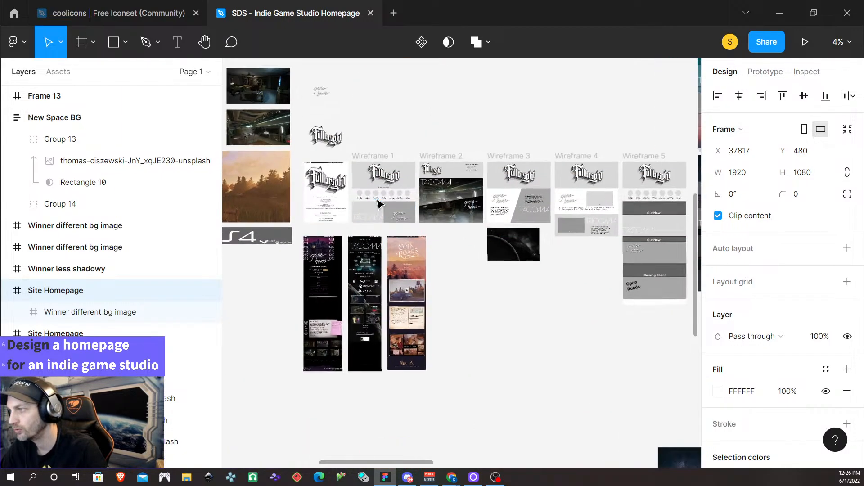
Examine Wireframe 1 and the neighbouring original Fullbright homepage screenshot, including its logo, game links and newsletter form.
scroll(381, 201, "up", 3)
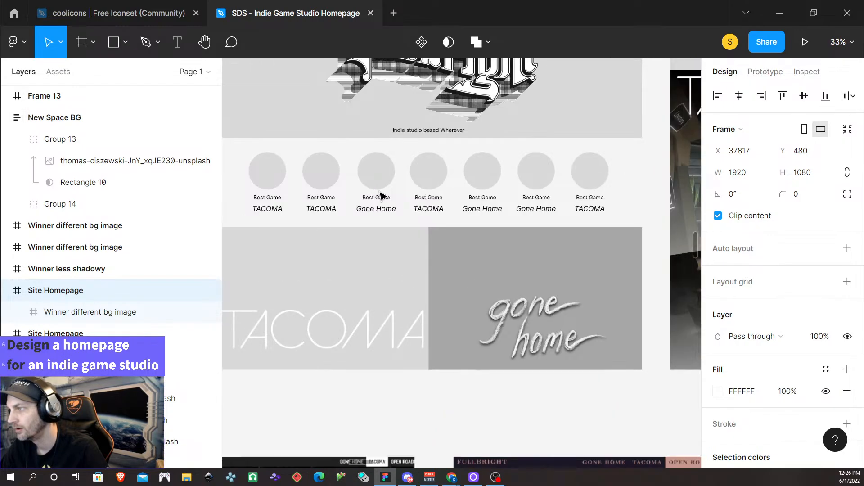
scroll(374, 171, "up", 1)
scroll(373, 168, "up", 4)
scroll(374, 168, "down", 4)
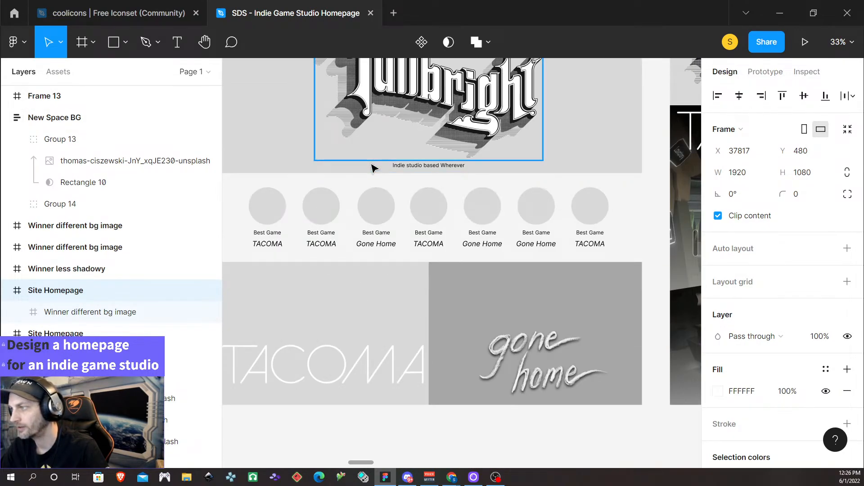
scroll(374, 167, "up", 1)
scroll(374, 167, "left", 8)
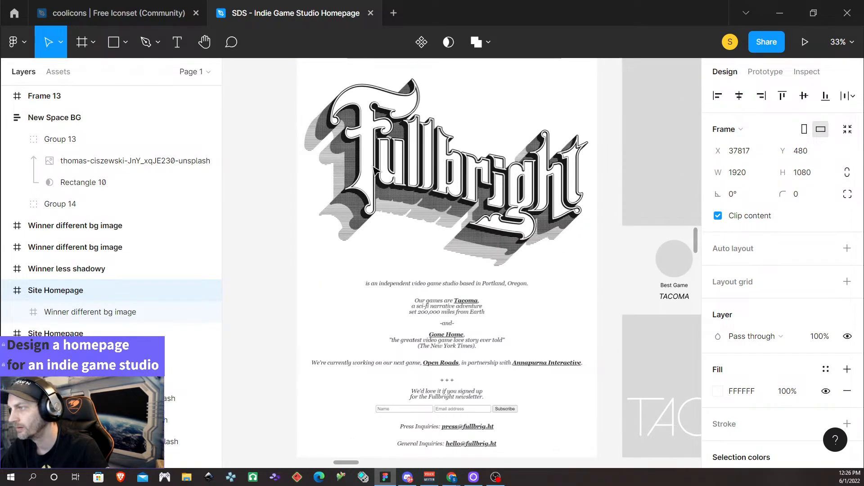
scroll(378, 177, "down", 1)
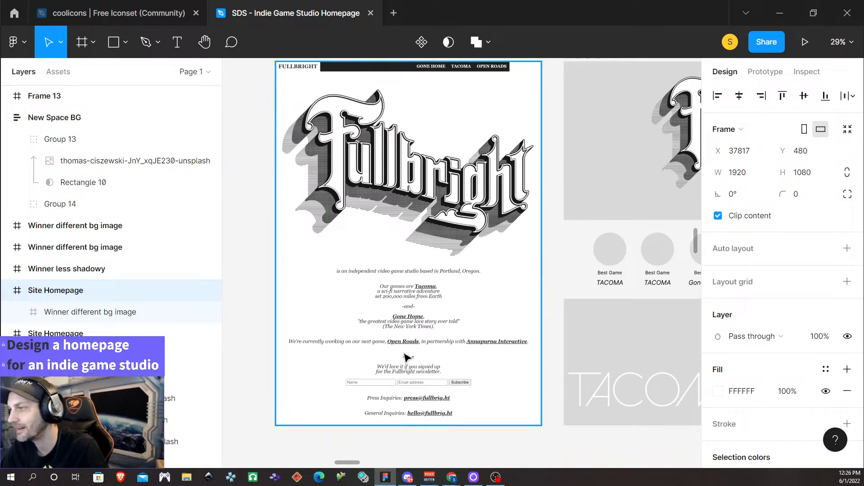
scroll(433, 345, "up", 1)
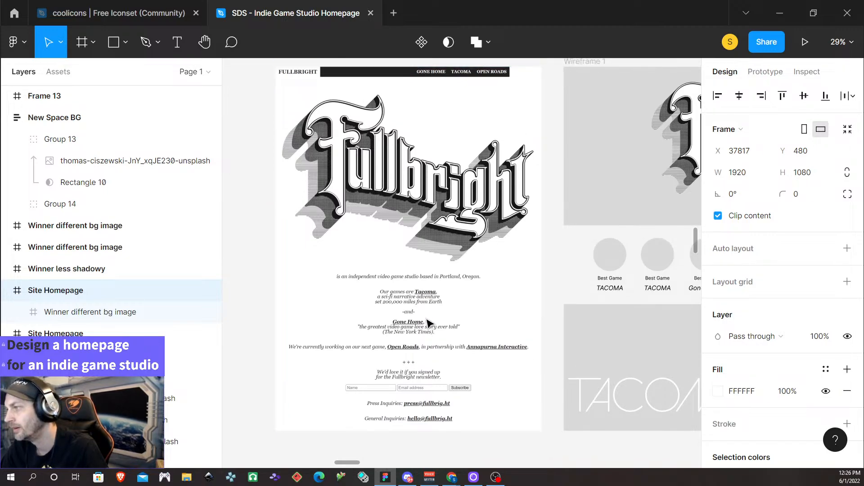
scroll(423, 294, "down", 2)
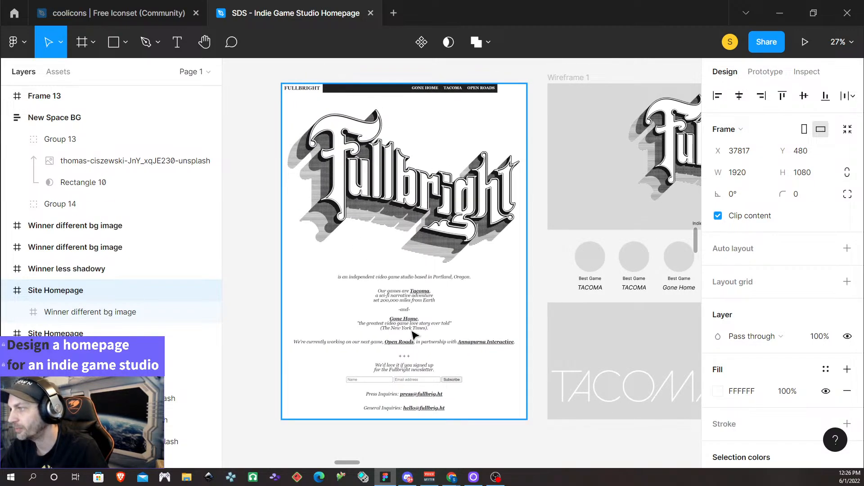
Examine the Gone Home, Tacoma and Open Roads page screenshots beneath the original homepage.
scroll(410, 284, "down", 10)
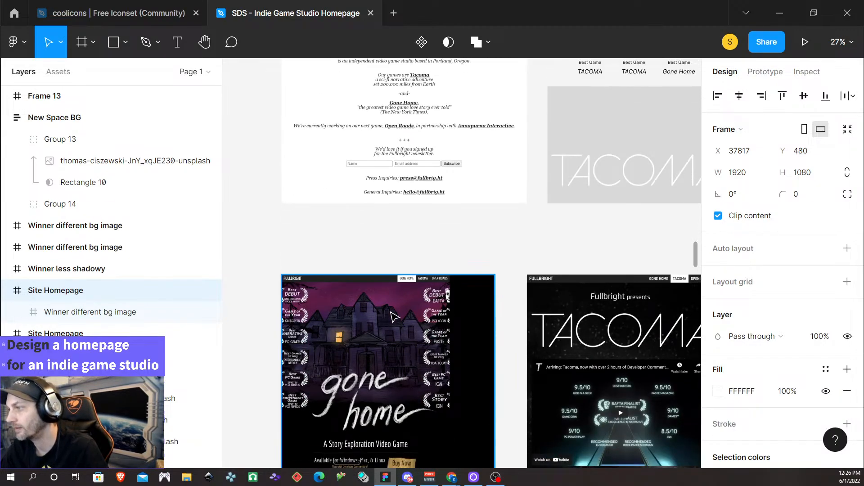
scroll(400, 338, "down", 3)
scroll(400, 339, "up", 1)
scroll(398, 325, "down", 4)
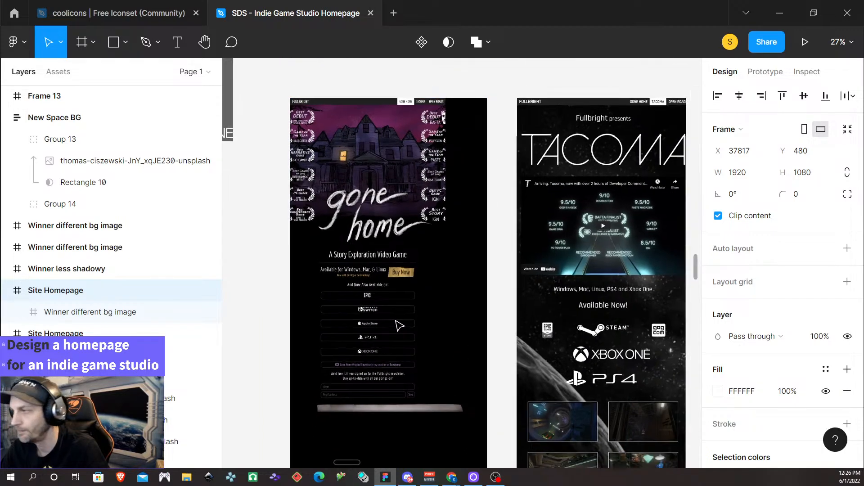
scroll(399, 326, "up", 3)
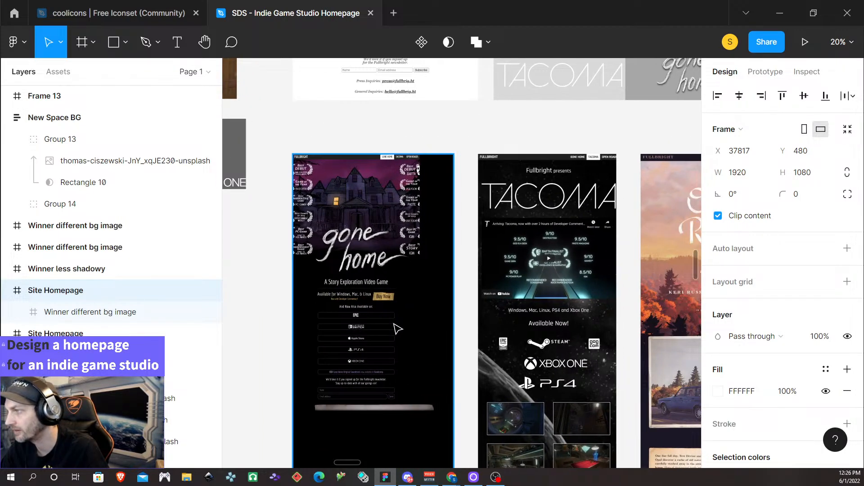
scroll(397, 330, "right", 4)
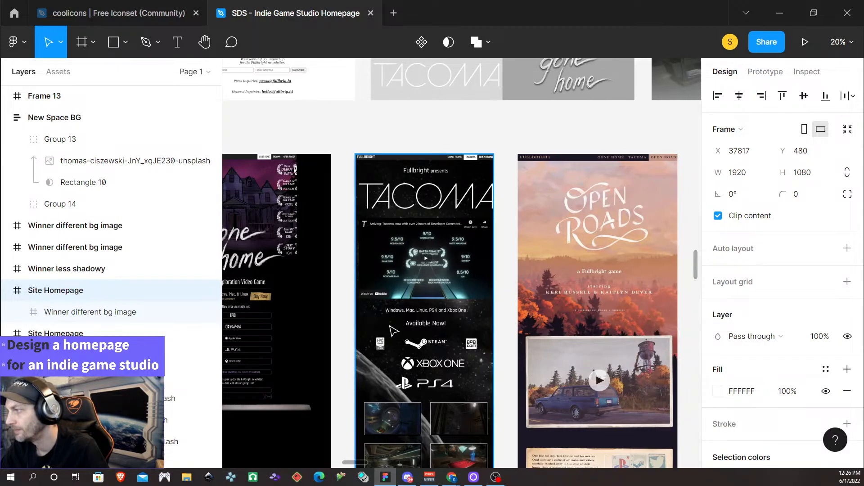
scroll(393, 331, "left", 3)
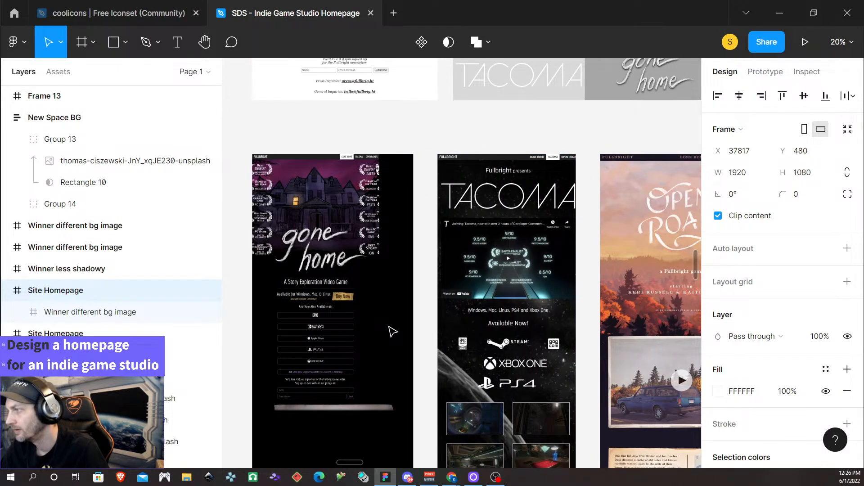
Compare the original Fullbright homepage screenshot with the Wireframe 1 and Wireframe 2 layouts.
scroll(393, 332, "up", 5)
scroll(393, 332, "up", 4)
scroll(300, 313, "down", 1)
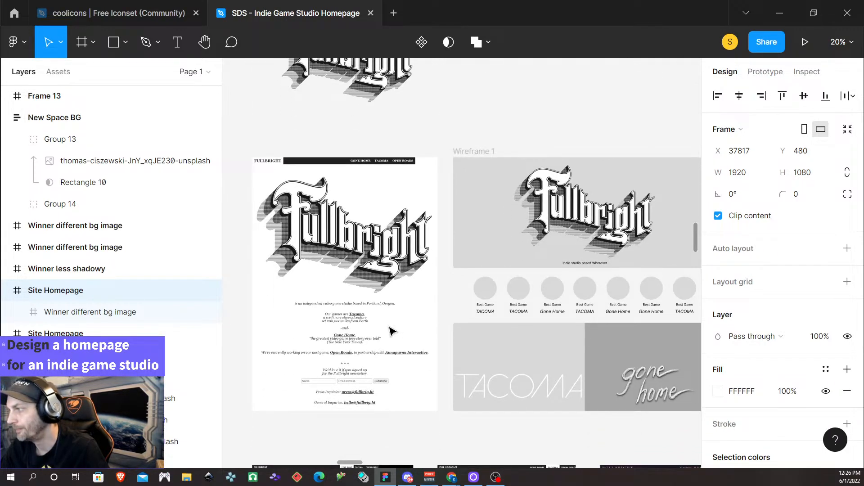
scroll(380, 261, "right", 1)
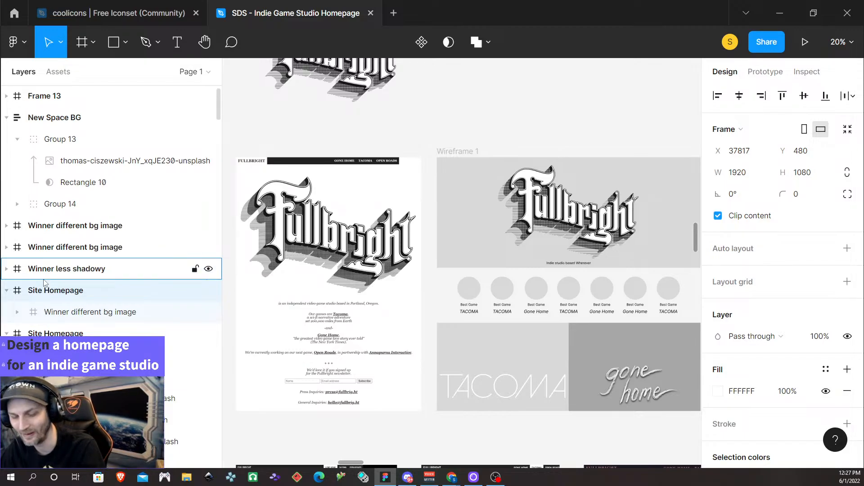
scroll(532, 231, "right", 5)
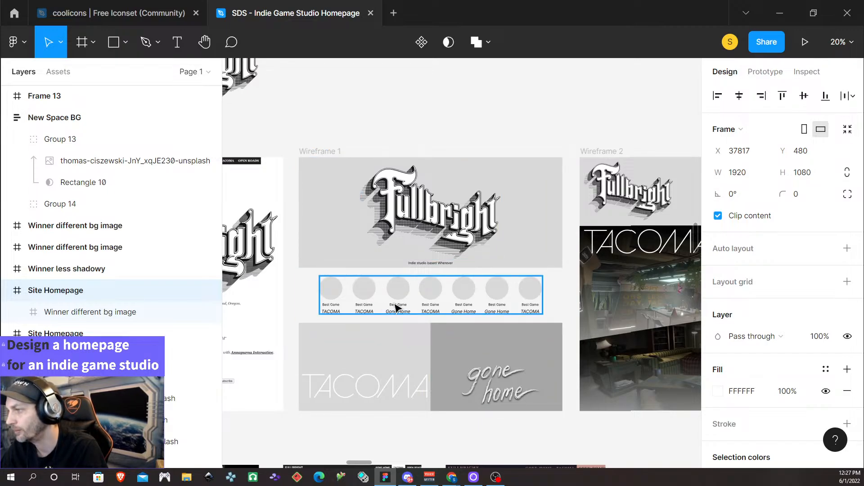
scroll(316, 295, "left", 5)
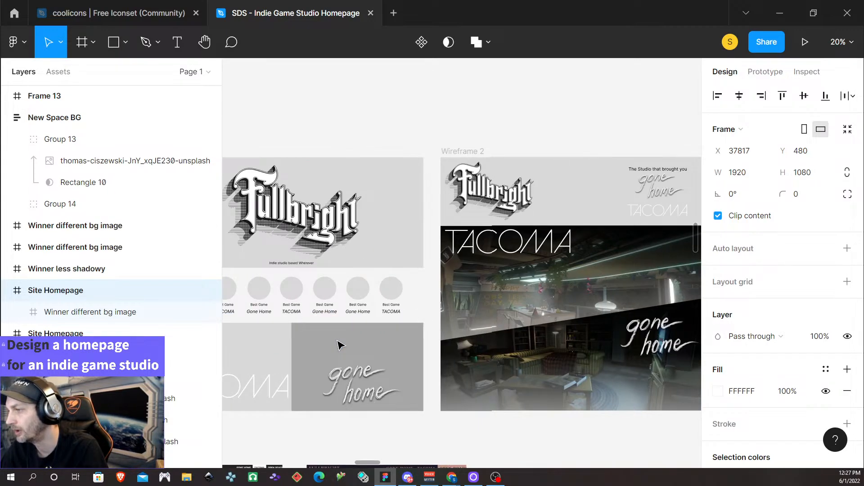
Look closely at the house artwork, award laurels and logo in the Gone Home page screenshot.
scroll(339, 343, "down", 3)
scroll(345, 383, "down", 3)
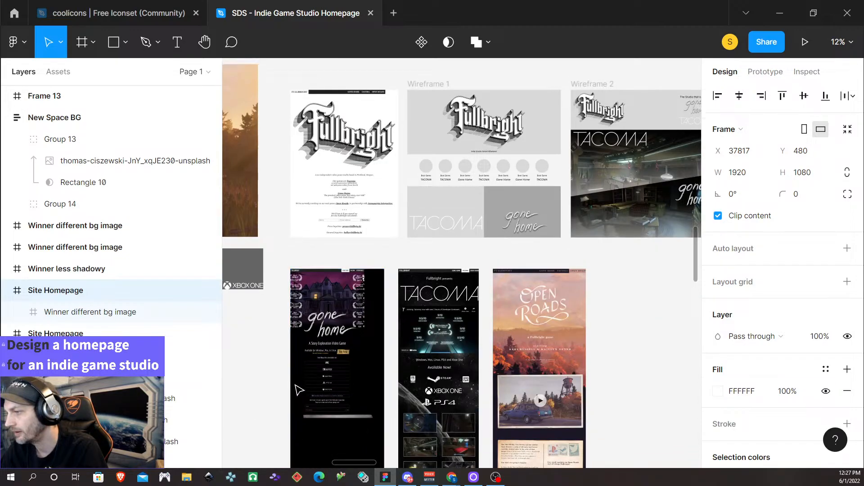
scroll(308, 317, "up", 6)
scroll(338, 251, "left", 1)
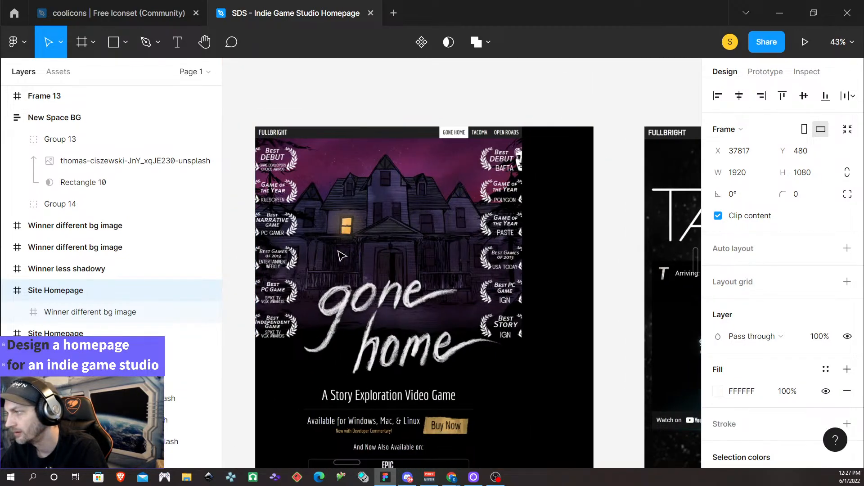
scroll(338, 252, "down", 1)
scroll(342, 256, "down", 3)
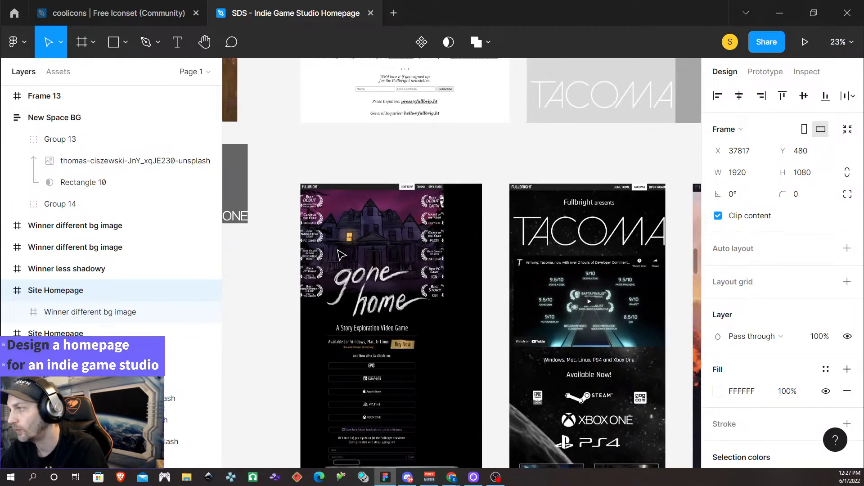
Review the original Fullbright homepage screenshot against Wireframe 1's logo header, award row and Tacoma and Gone Home panels.
scroll(639, 148, "left", 2)
scroll(514, 153, "up", 8)
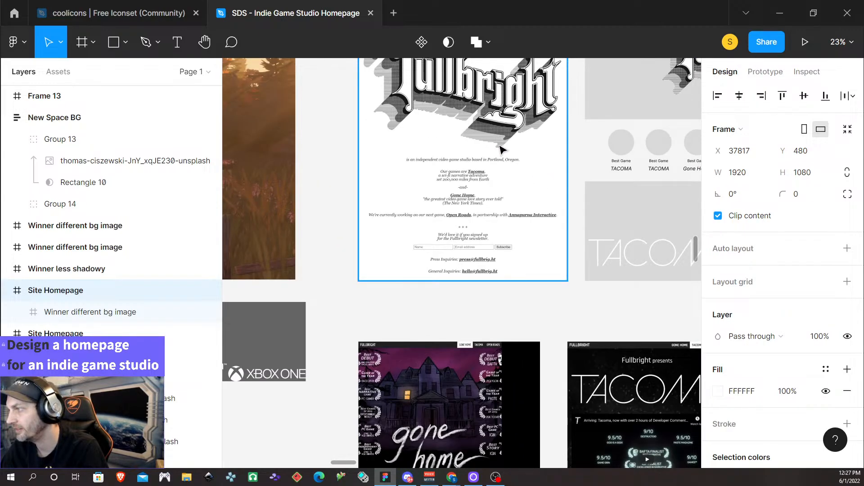
scroll(435, 220, "up", 1)
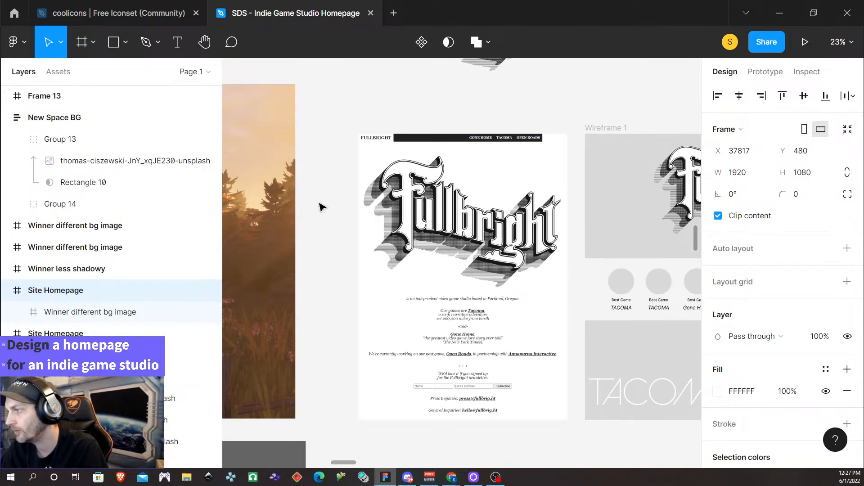
scroll(486, 224, "right", 3)
scroll(487, 221, "right", 6)
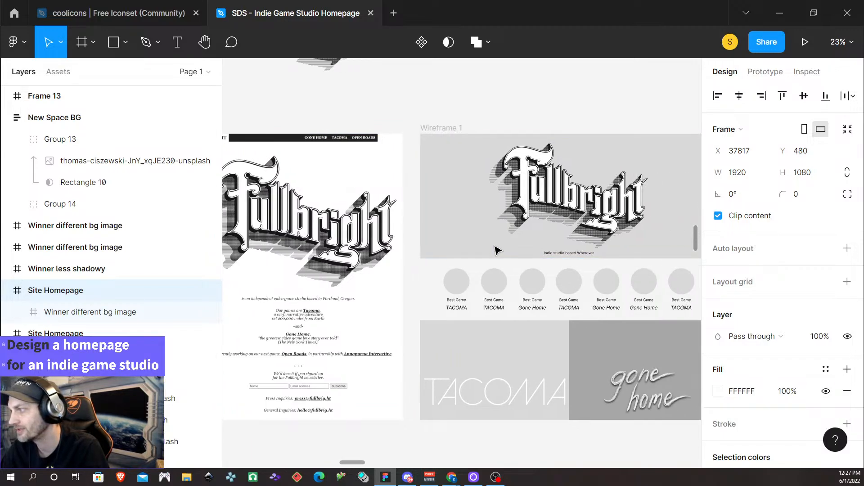
scroll(494, 296, "right", 3)
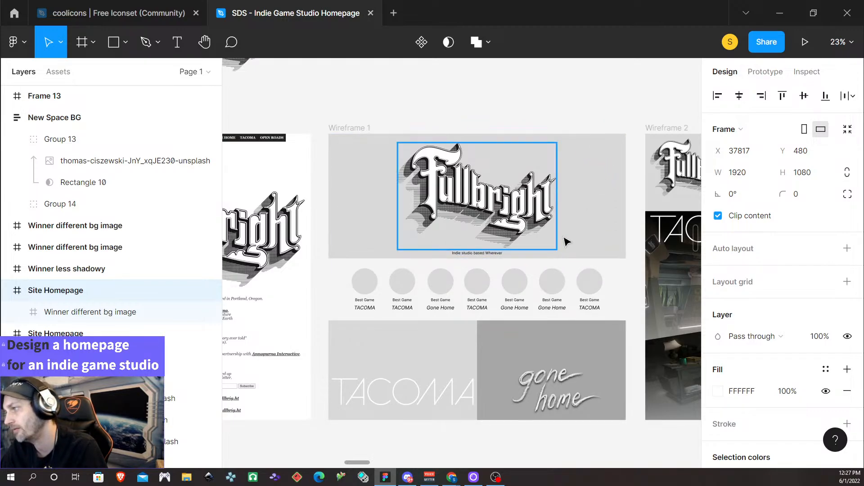
scroll(567, 245, "down", 1)
scroll(532, 261, "down", 1)
scroll(514, 264, "left", 1)
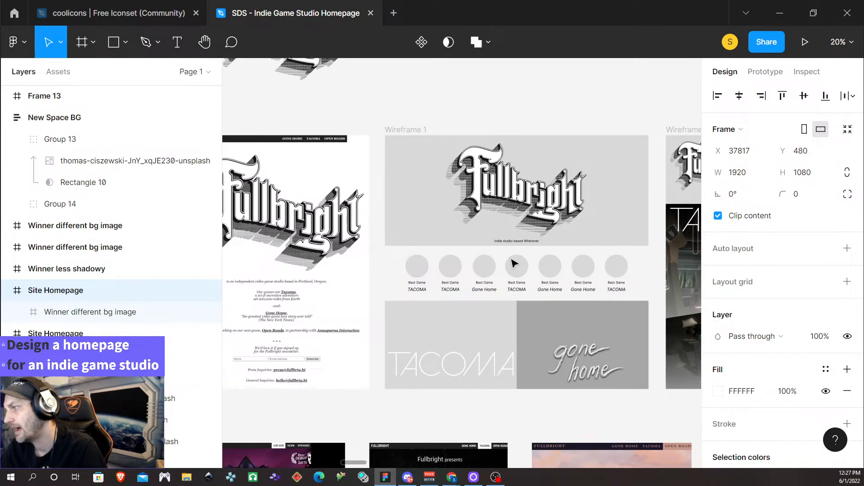
Examine how Wireframes 2, 3 and 4 arrange the Fullbright logo, game artwork and game descriptions.
scroll(514, 262, "right", 6)
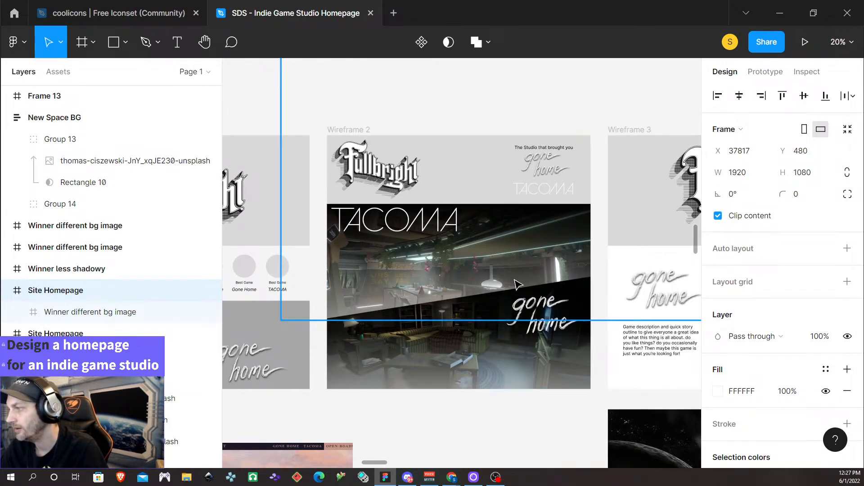
scroll(476, 258, "right", 4)
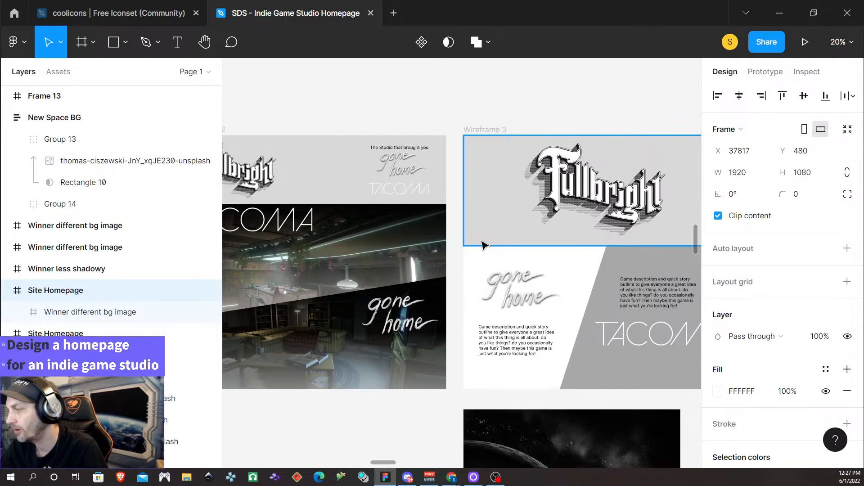
scroll(485, 249, "right", 3)
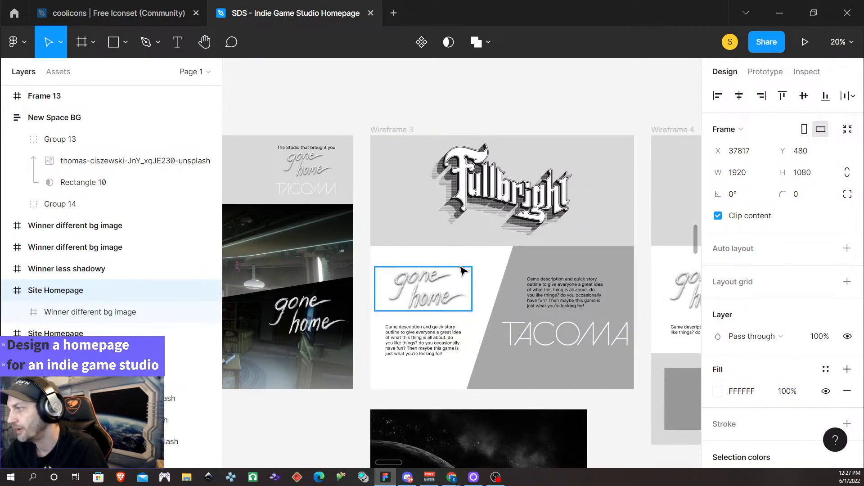
scroll(469, 270, "right", 3)
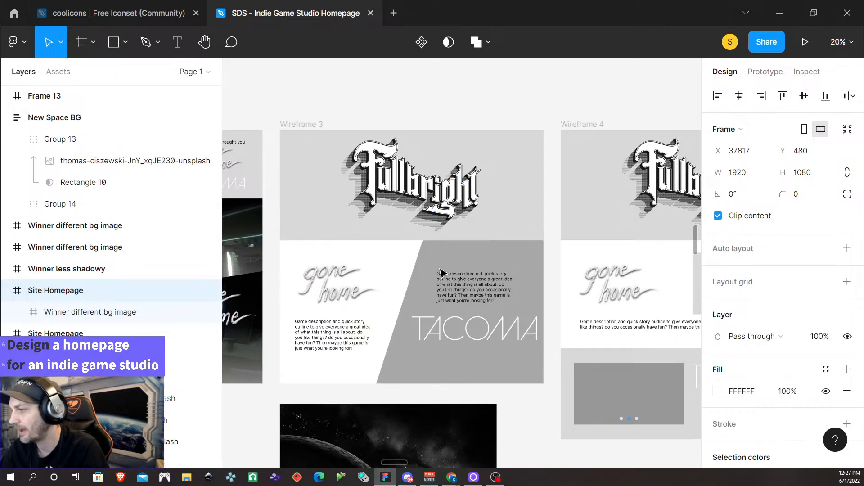
scroll(412, 271, "down", 3)
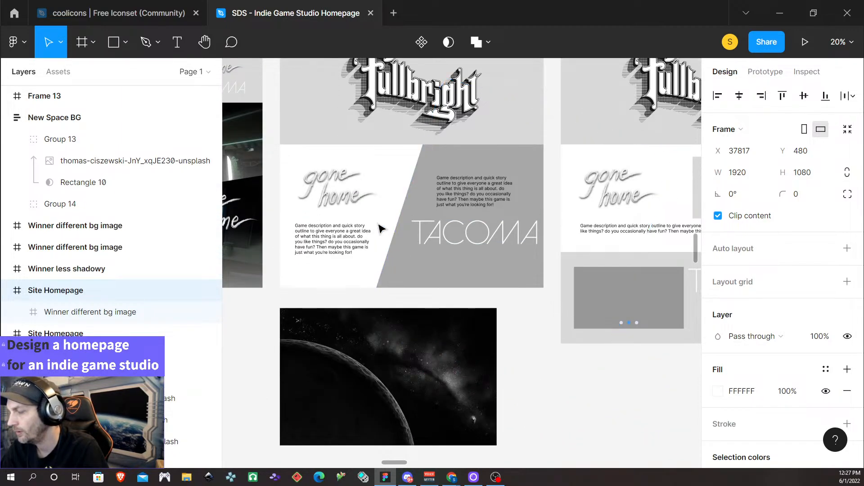
scroll(379, 243, "right", 2)
scroll(378, 218, "right", 8)
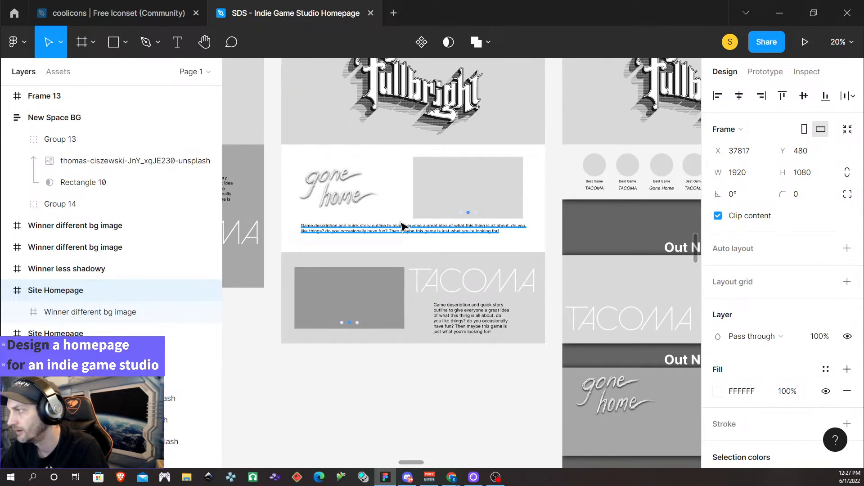
scroll(402, 225, "up", 1)
scroll(402, 223, "up", 2)
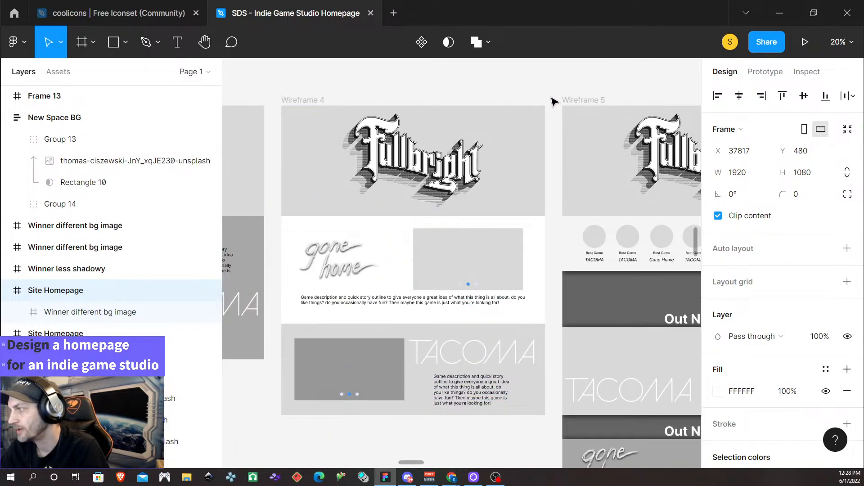
Compare Wireframe 4's game description sections with Wireframe 5's award row and stacked Out Now and Coming Soon game sections.
scroll(554, 108, "right", 7)
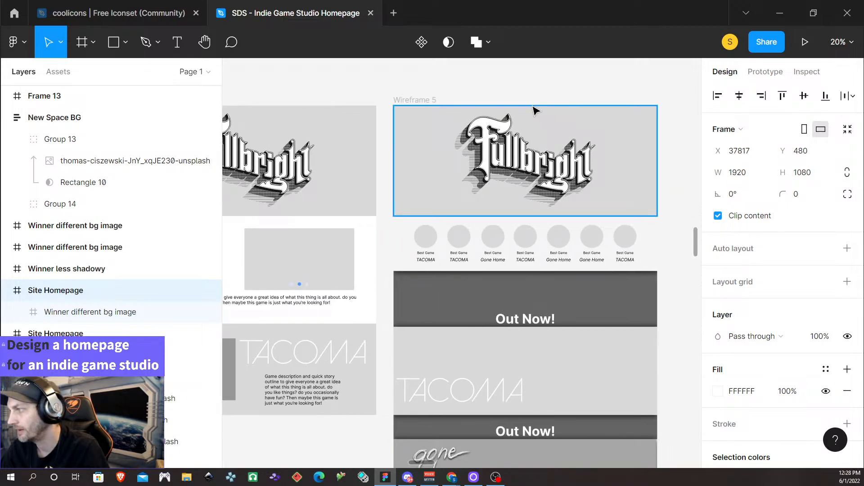
scroll(543, 116, "right", 1)
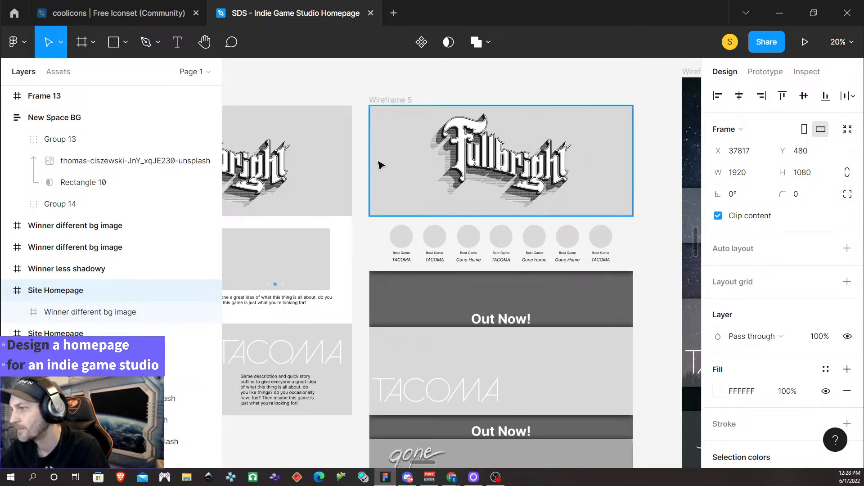
scroll(380, 166, "left", 6)
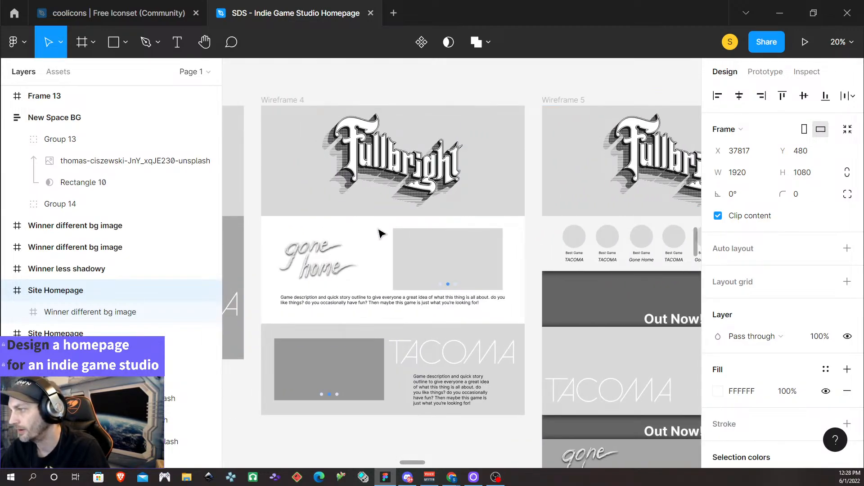
scroll(369, 261, "down", 5)
scroll(365, 268, "up", 4)
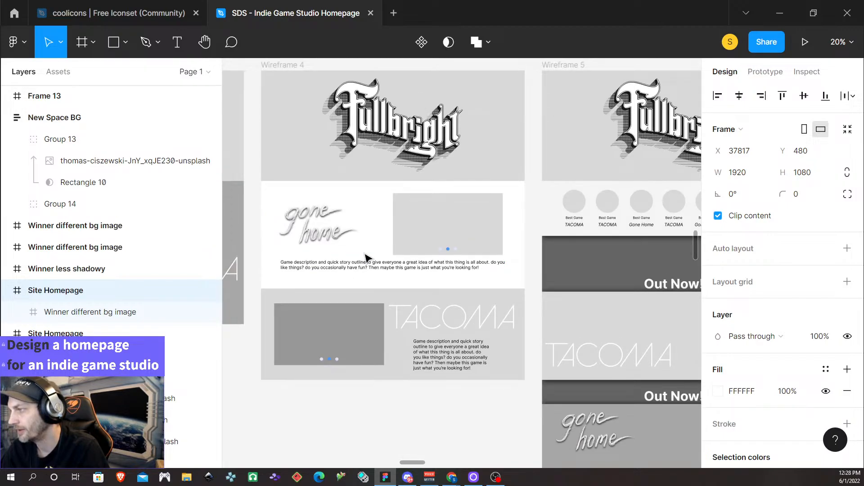
scroll(365, 257, "right", 4)
scroll(367, 257, "left", 6)
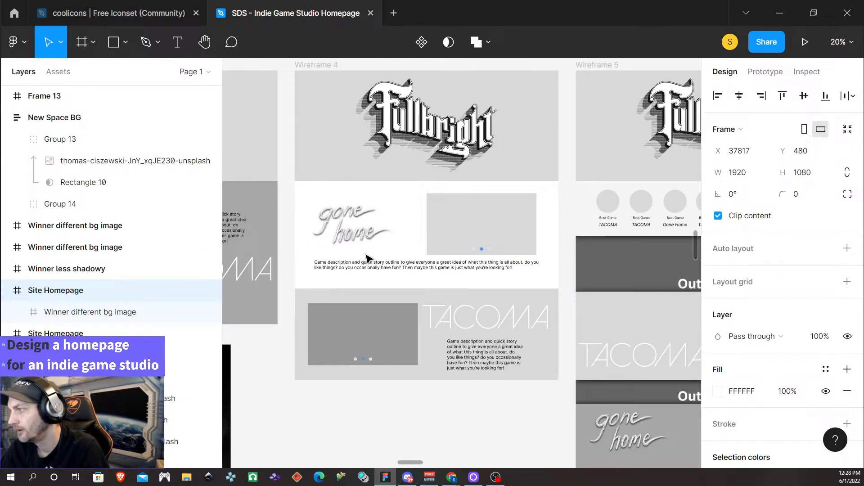
scroll(463, 252, "right", 7)
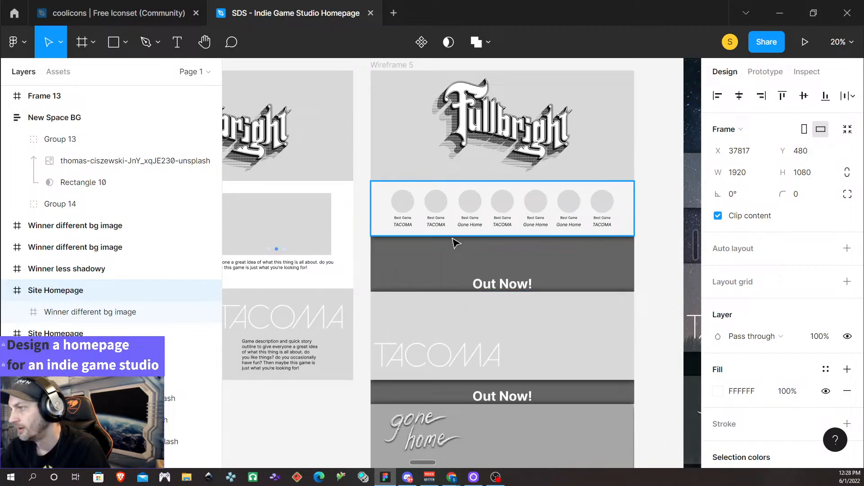
scroll(456, 243, "right", 2)
scroll(473, 249, "down", 2)
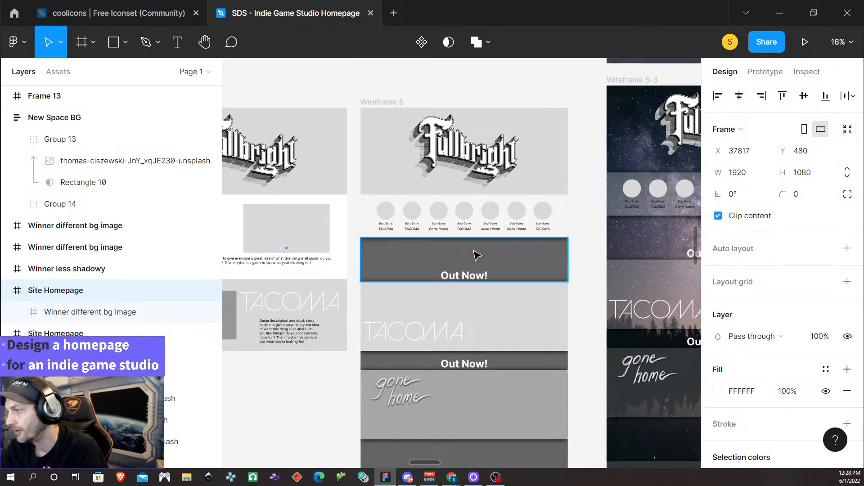
scroll(477, 256, "down", 2)
scroll(459, 256, "down", 1)
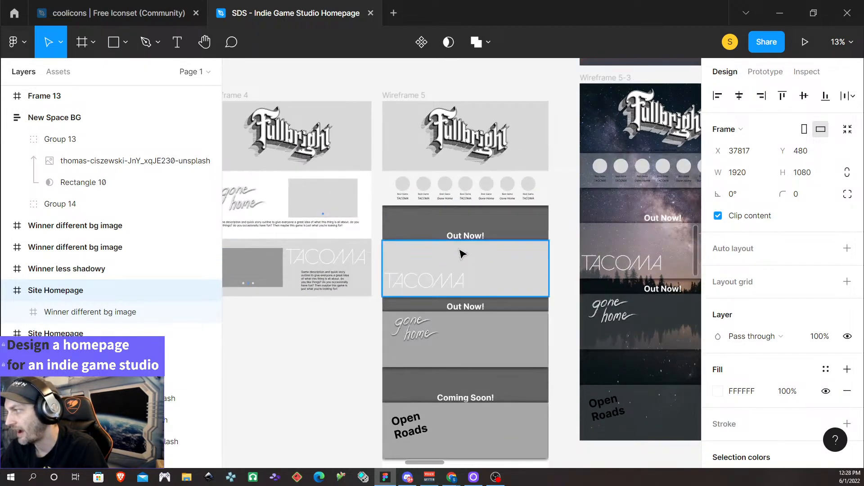
Compare grey Wireframe 5 with its photo-background variants: starry sky, light bulb, golden smoke, teal moon and red nebula.
scroll(454, 234, "right", 6)
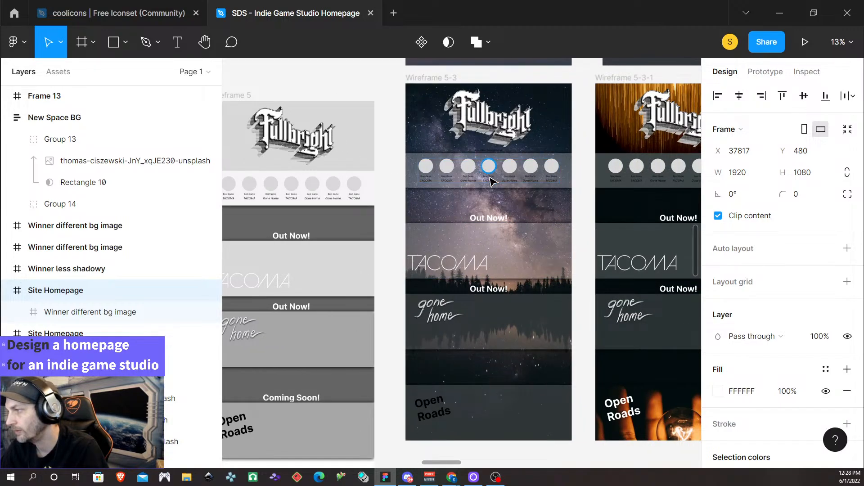
scroll(489, 180, "down", 3)
scroll(475, 179, "down", 1)
scroll(465, 181, "left", 2)
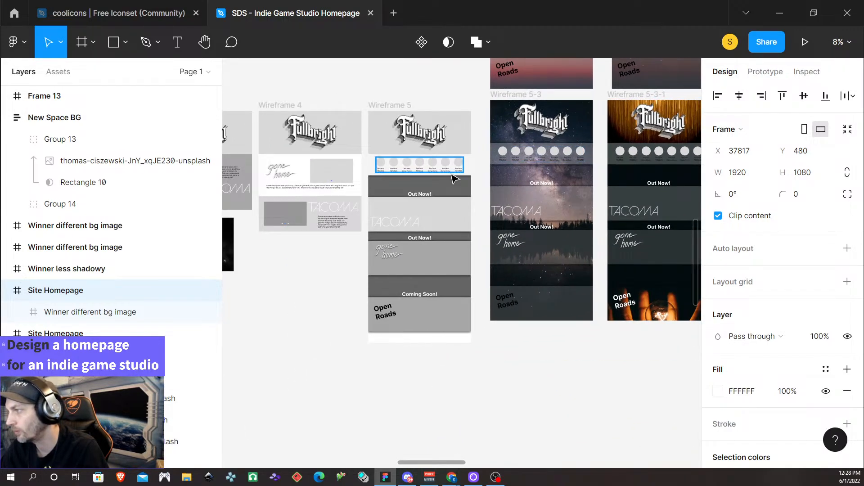
scroll(455, 179, "right", 8)
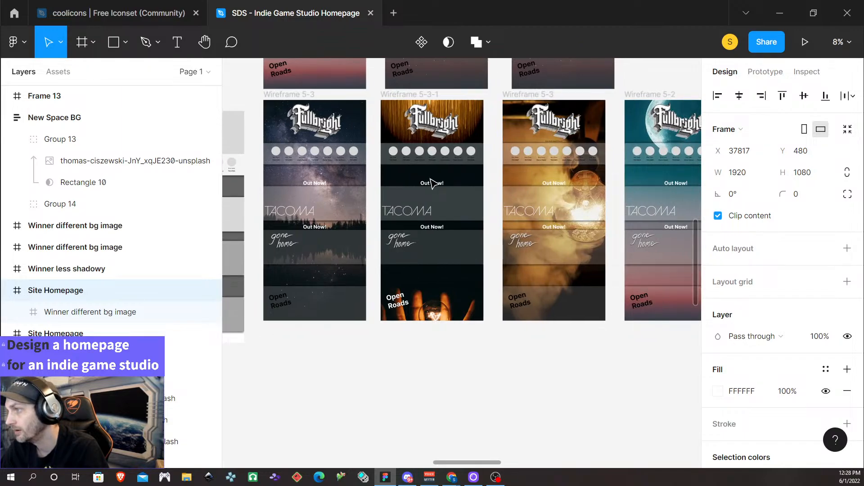
scroll(432, 182, "right", 1)
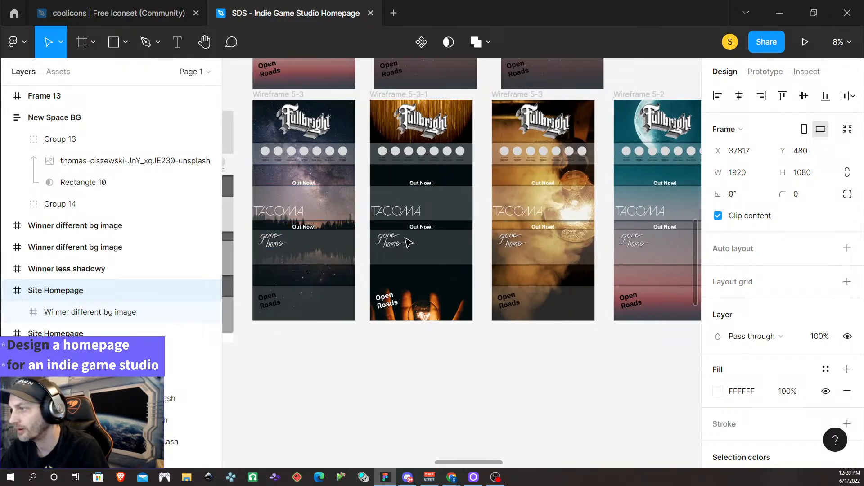
scroll(409, 243, "right", 5)
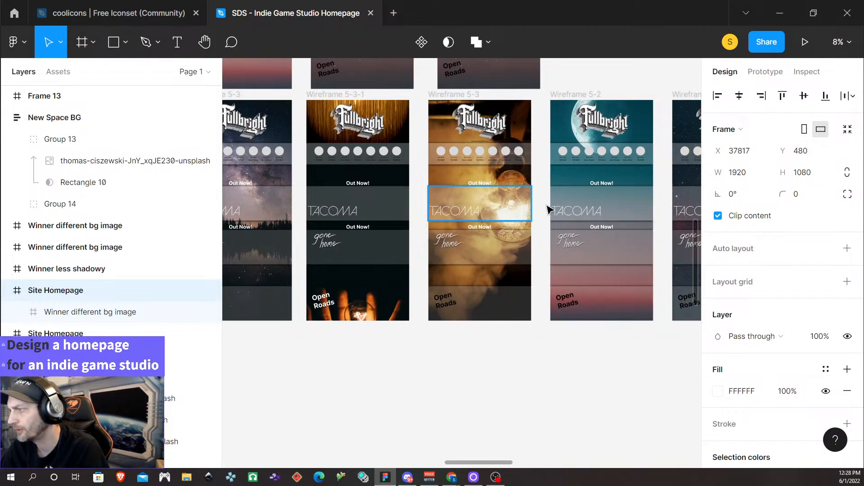
scroll(493, 216, "right", 3)
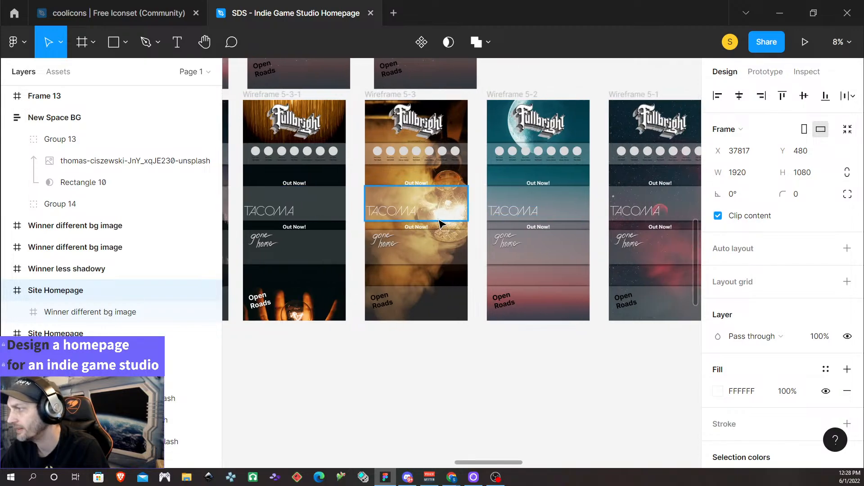
Look closely at the Fullbright logo treatments and moon backgrounds in the upper row of Wireframe 5 variants.
scroll(426, 210, "left", 10)
scroll(423, 214, "up", 10)
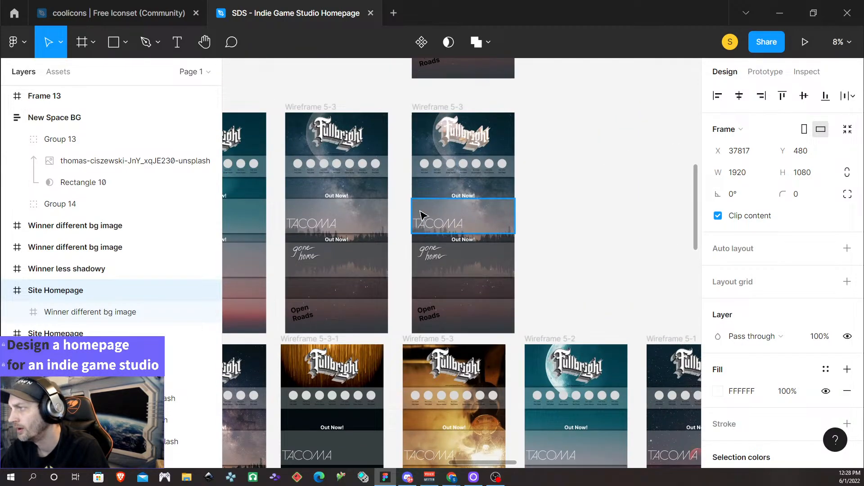
scroll(446, 197, "up", 10)
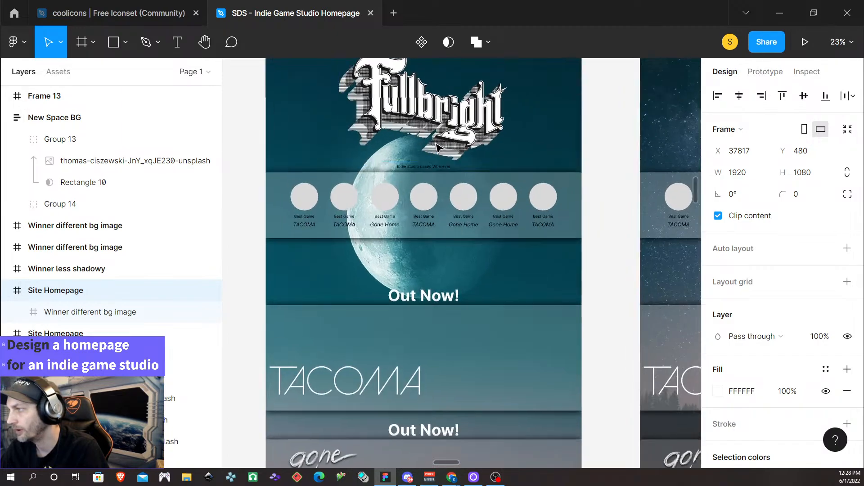
scroll(455, 131, "up", 3)
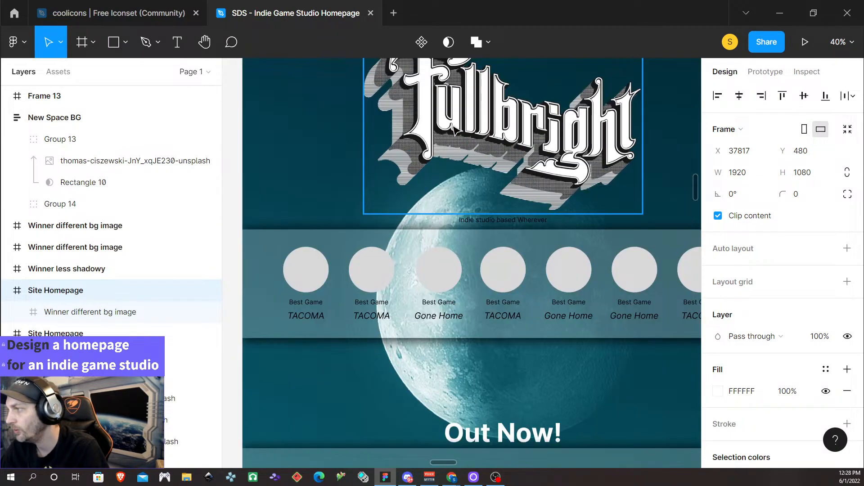
scroll(450, 135, "right", 6)
scroll(448, 144, "right", 10)
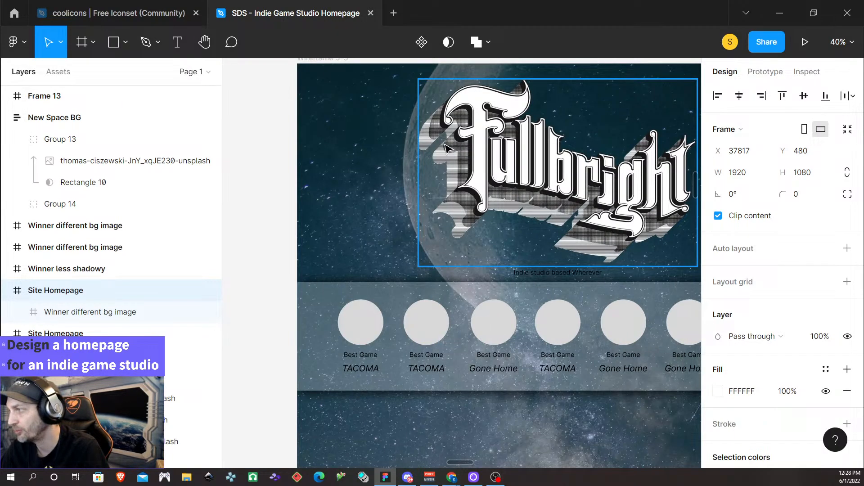
scroll(443, 153, "right", 5)
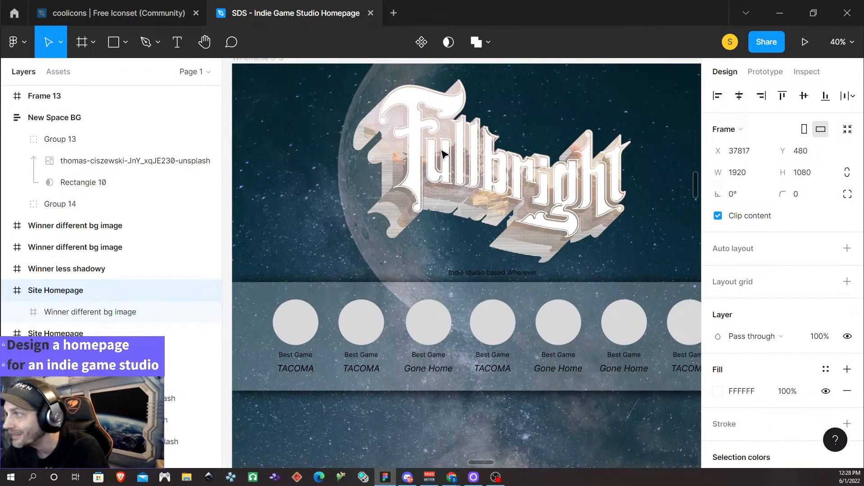
scroll(443, 156, "down", 4)
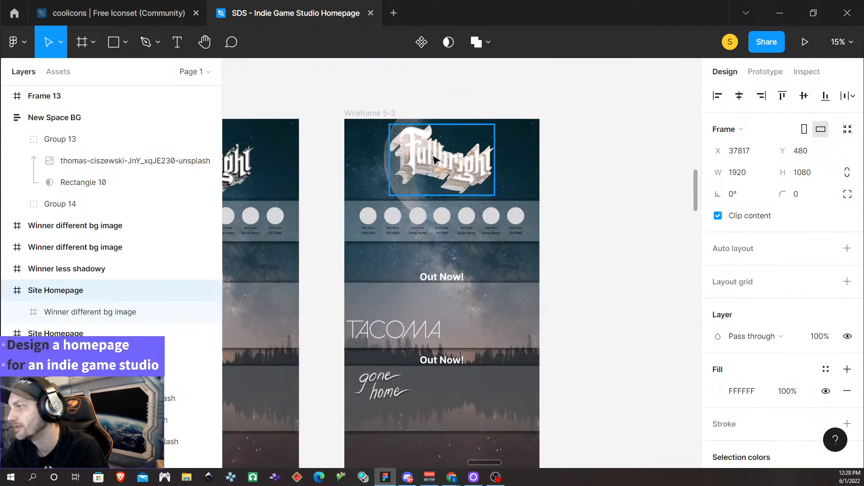
Survey the stacked Wireframe 5-3 logo variants and the New Space BG and Frame 13 background images below the wireframes.
scroll(439, 158, "down", 4)
scroll(430, 158, "up", 4)
scroll(430, 158, "down", 5)
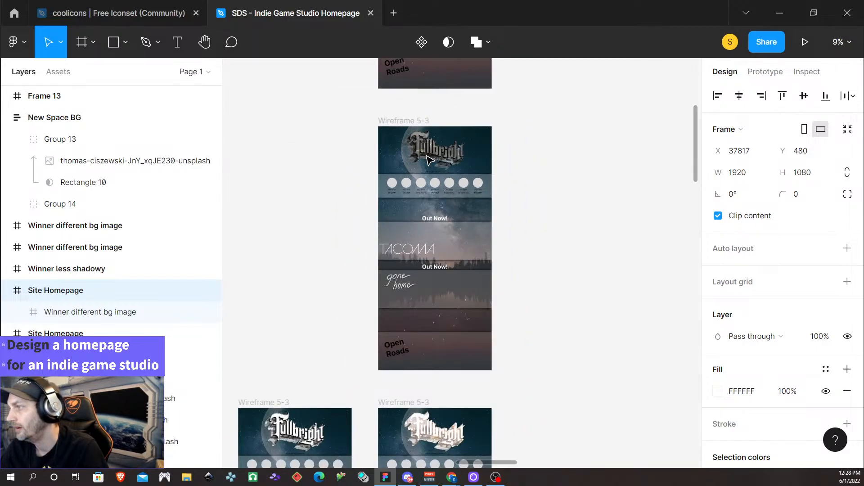
scroll(429, 158, "down", 2)
scroll(427, 159, "down", 3)
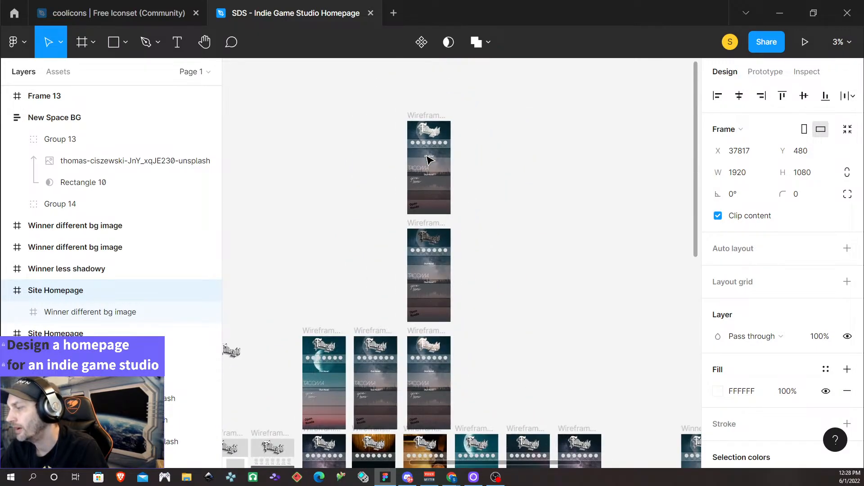
scroll(441, 213, "down", 6)
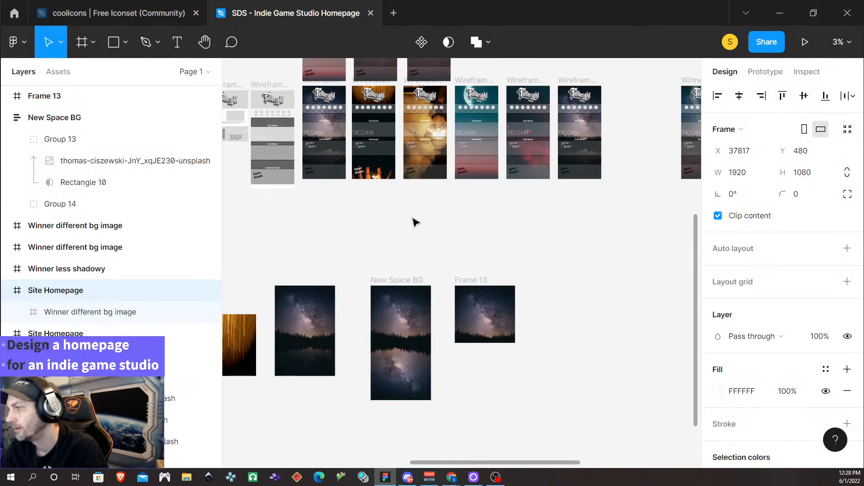
Survey the source background images below the wireframes: golden smoke, golden light streaks, teal moon, red nebula, glowing hands and starry lake.
scroll(407, 218, "down", 2)
scroll(311, 311, "left", 5)
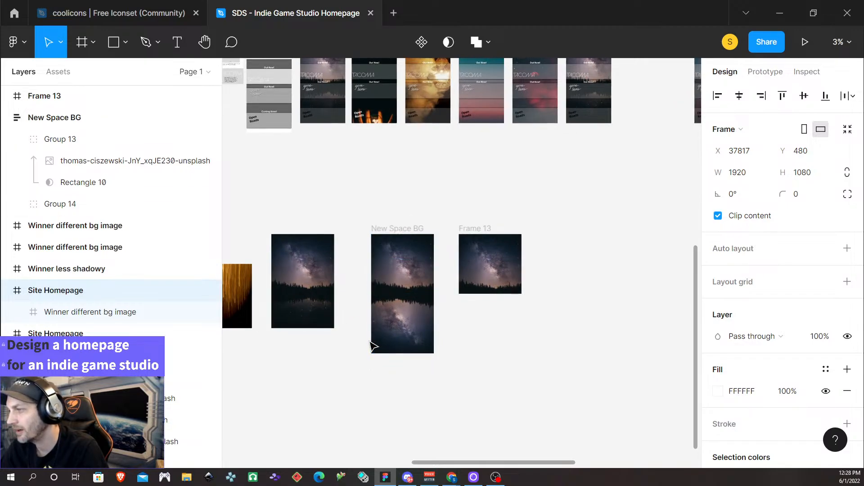
scroll(398, 319, "left", 4)
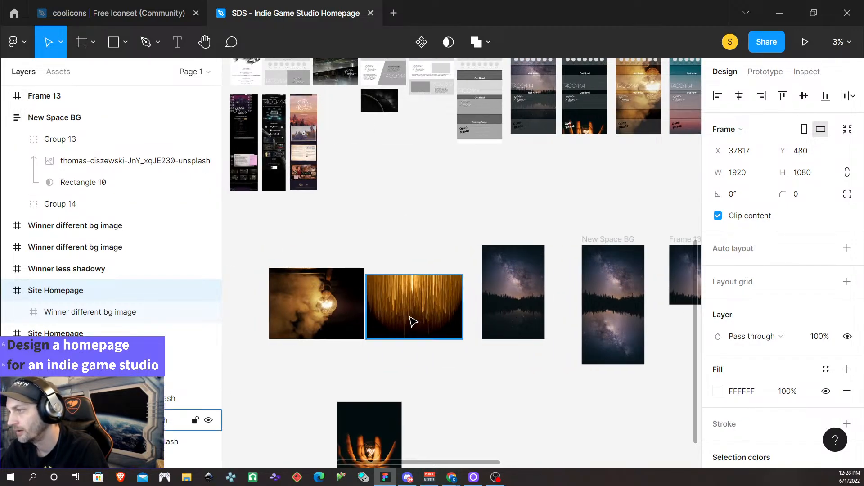
scroll(427, 343, "down", 2)
scroll(433, 359, "down", 3)
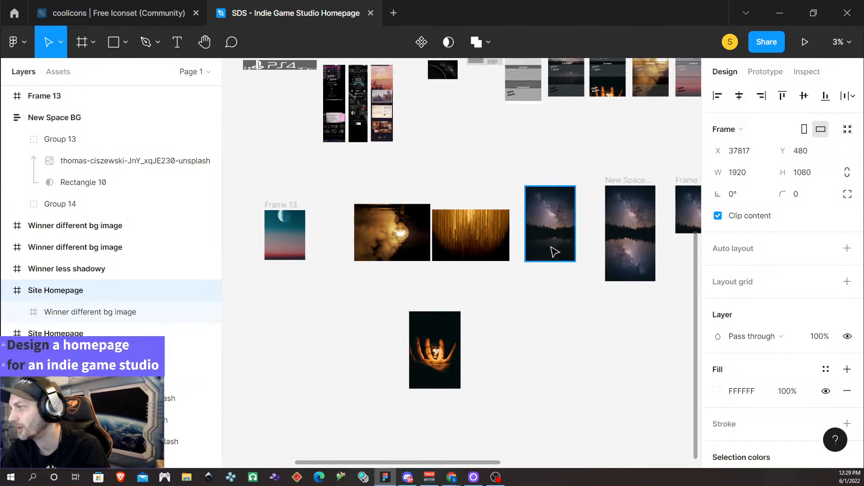
scroll(535, 198, "up", 1)
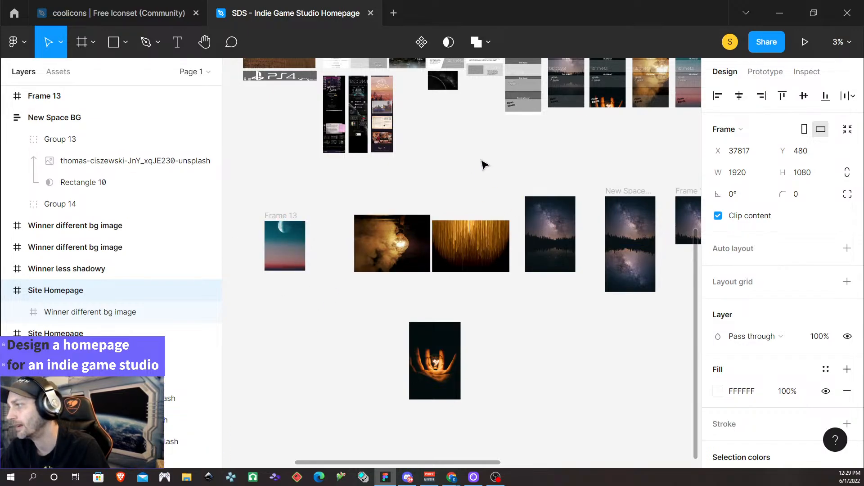
scroll(484, 164, "up", 3)
scroll(488, 169, "down", 2, "ctrl")
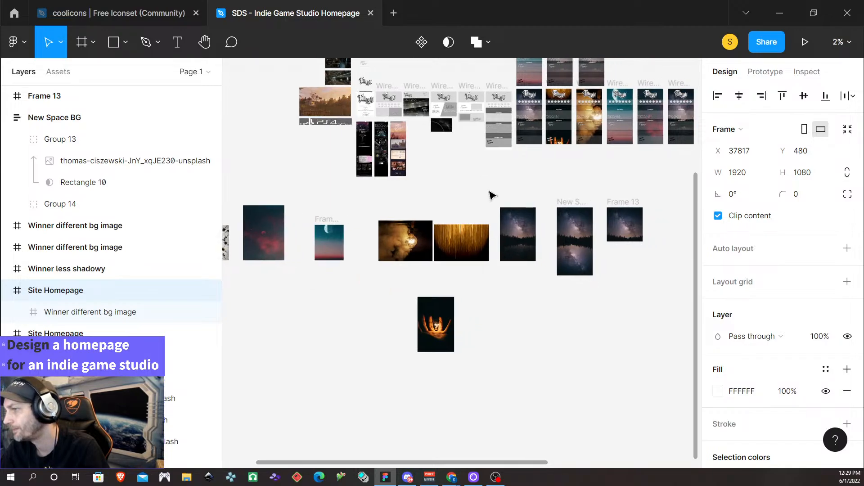
scroll(489, 195, "right", 3)
Compare the original starry lake photo with the mirrored sky composition in New Space BG.
scroll(439, 245, "up", 3, "ctrl")
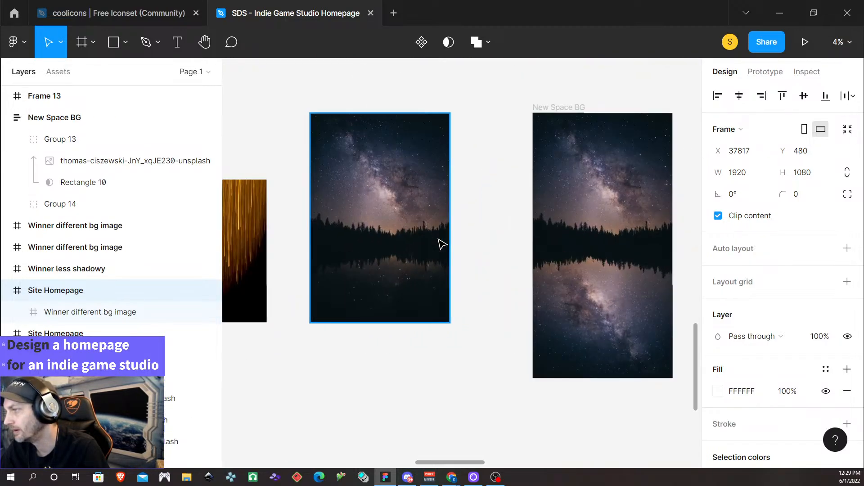
scroll(443, 244, "up", 3, "ctrl")
scroll(360, 184, "down", 1)
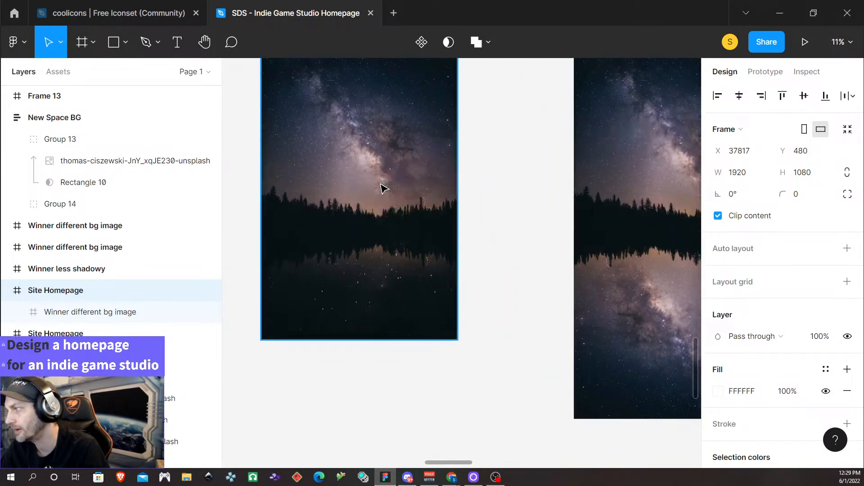
scroll(374, 191, "up", 3)
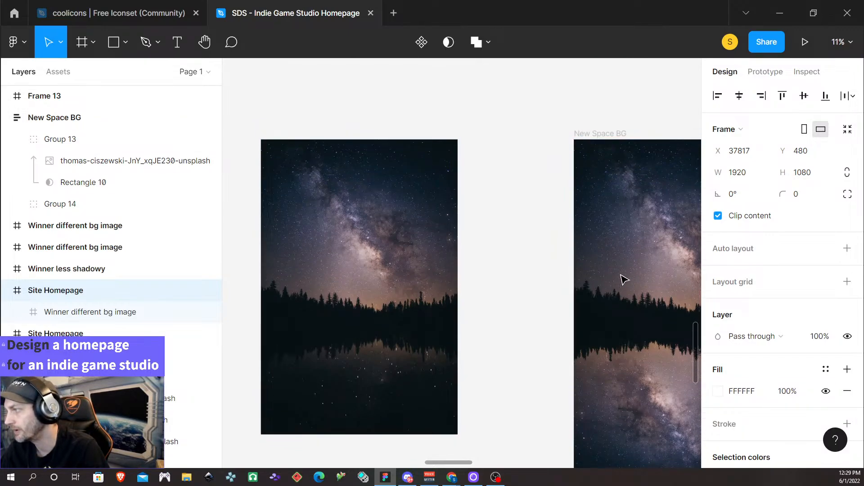
scroll(624, 280, "right", 5, "shift")
scroll(509, 373, "down", 1)
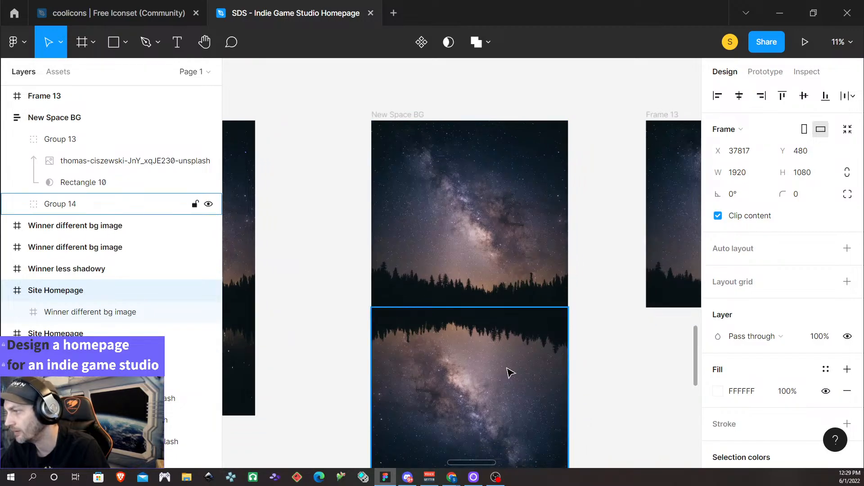
scroll(347, 384, "up", 1)
scroll(347, 395, "left", 8)
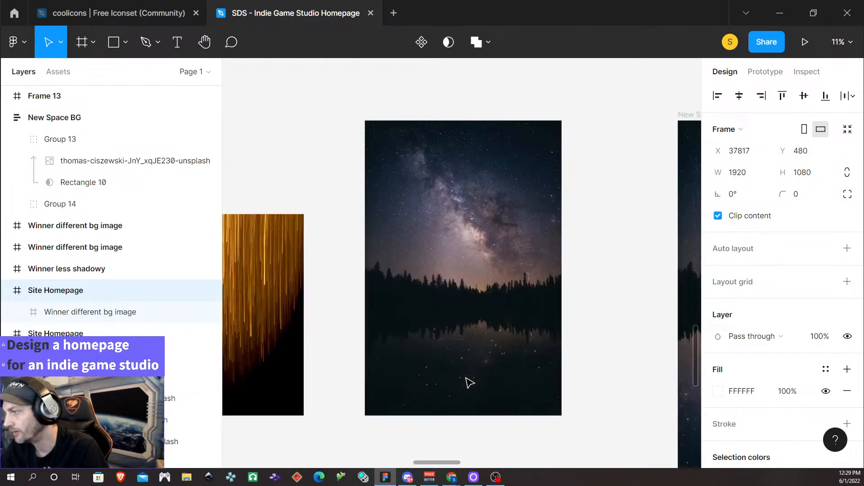
Examine the star reflections in the lake photo up close against New Space BG's mirrored lower half and the Frame 13 crop.
scroll(467, 382, "up", 5, "ctrl")
scroll(415, 302, "up", 5, "ctrl")
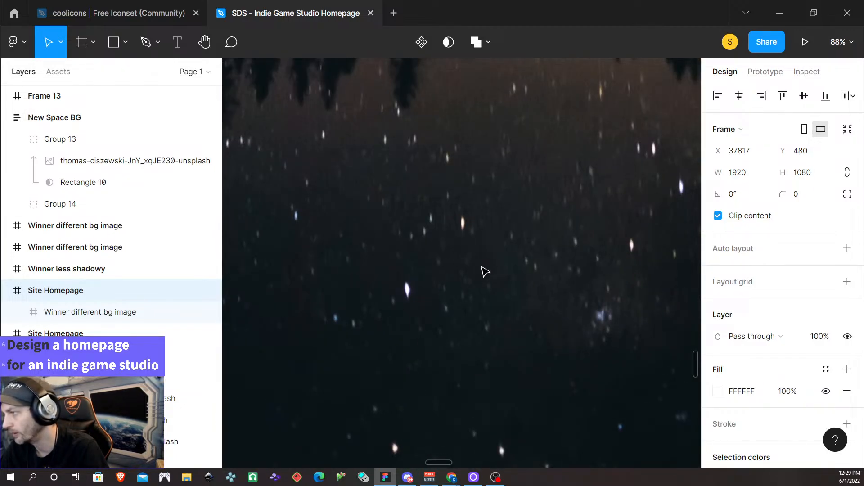
scroll(484, 271, "down", 5, "ctrl")
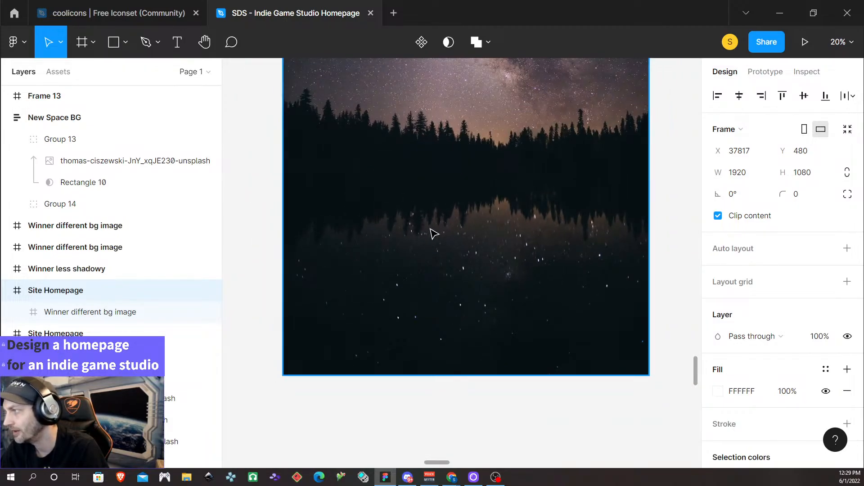
scroll(431, 230, "right", 10)
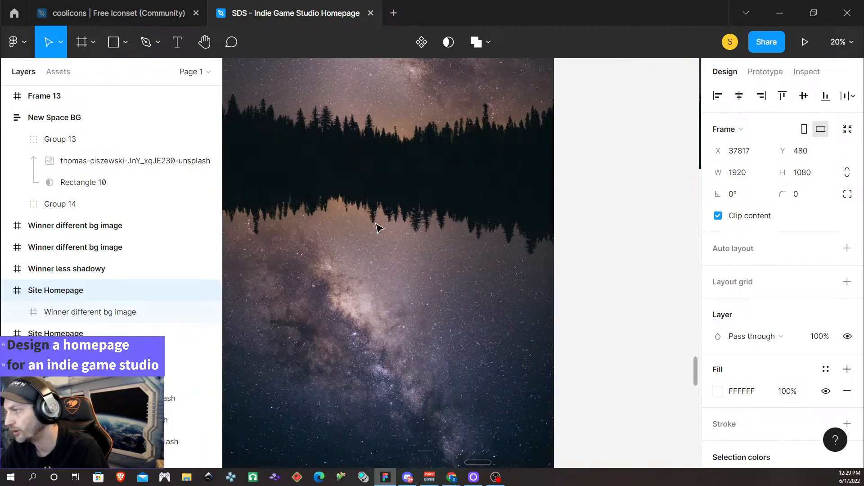
scroll(381, 227, "up", 5)
scroll(388, 226, "right", 5)
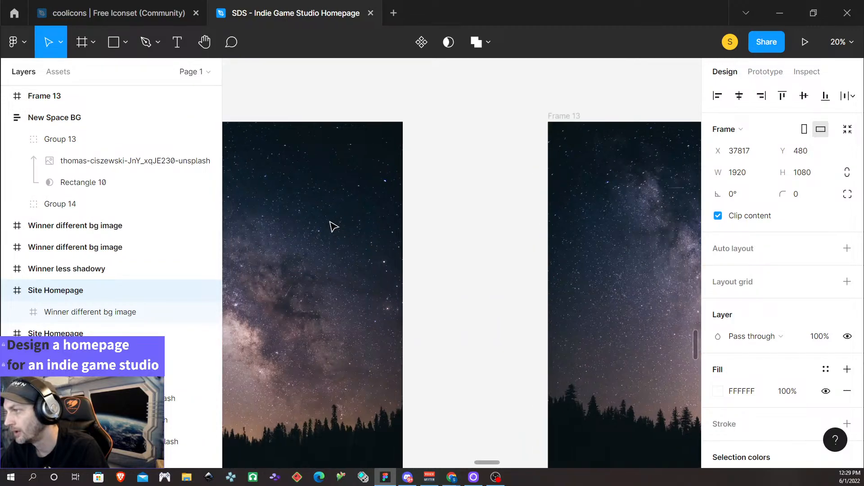
scroll(334, 227, "left", 5)
scroll(338, 239, "down", 5, "ctrl")
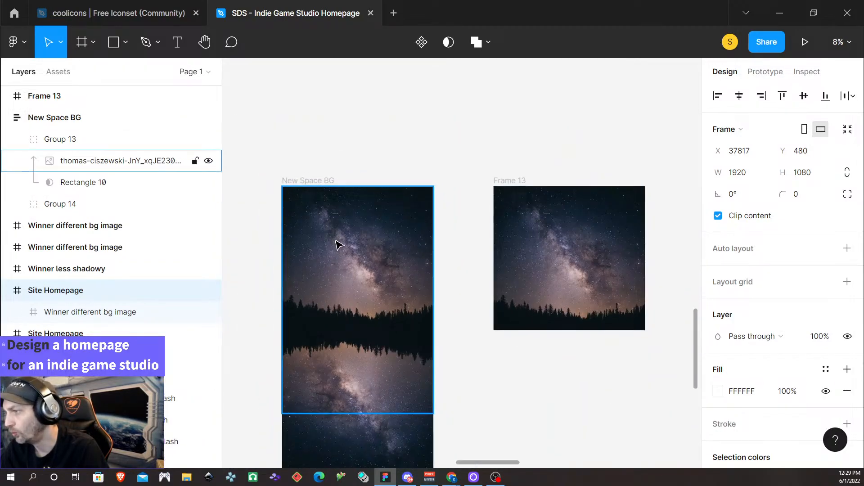
scroll(337, 245, "down", 2, "ctrl")
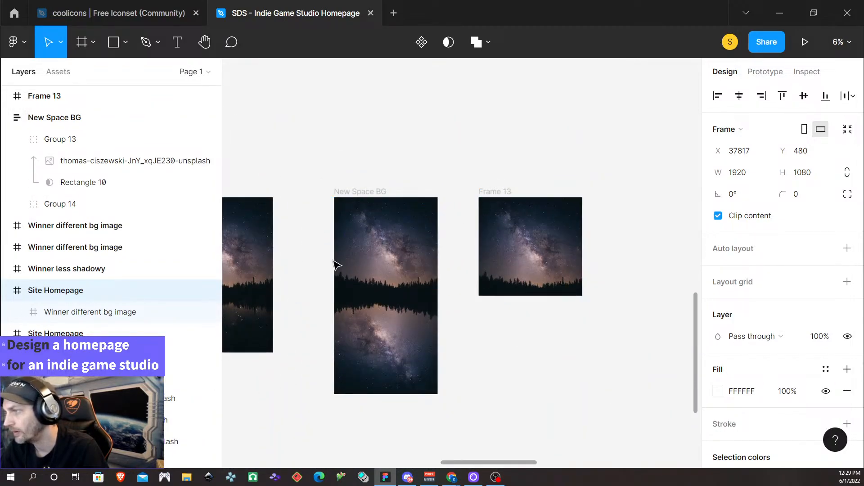
scroll(380, 241, "left", 10)
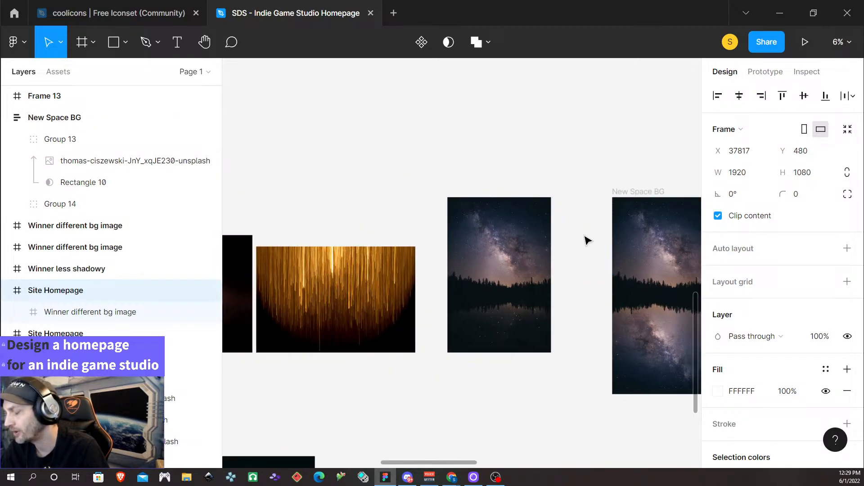
scroll(587, 241, "right", 12)
scroll(563, 221, "down", 4, "ctrl")
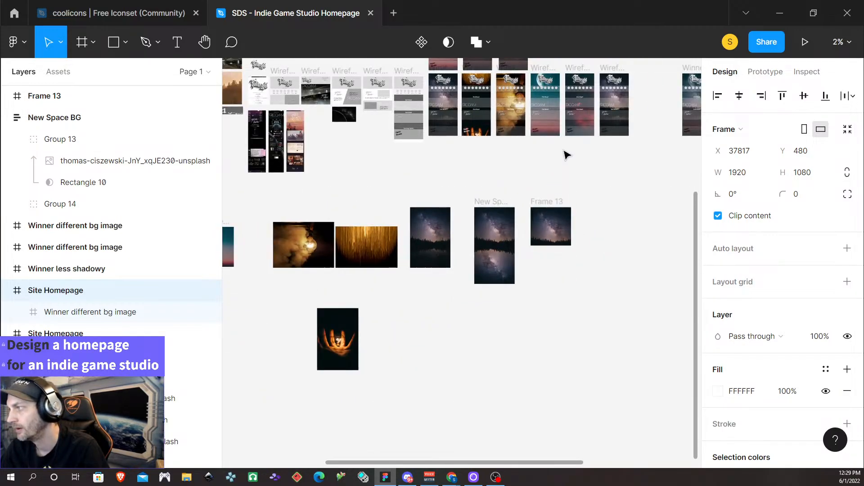
Compare the section shadows and starry background of the Winner and Winner less shadowy homepage designs.
scroll(567, 155, "right", 7)
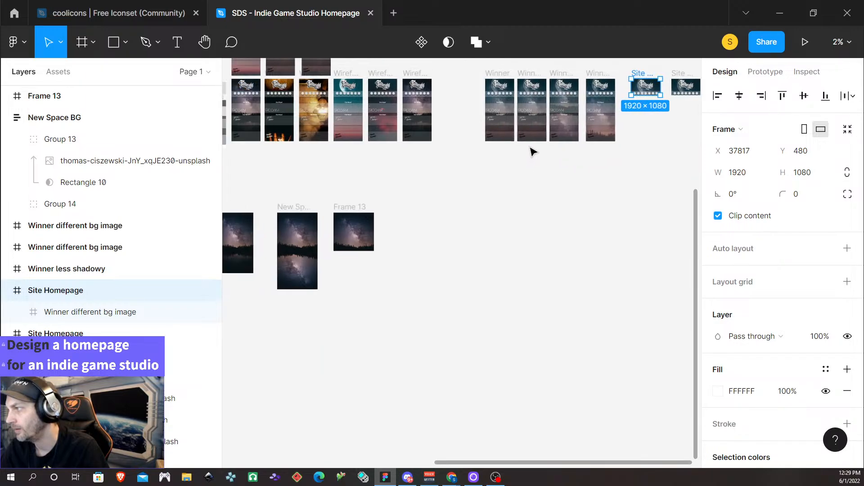
scroll(552, 158, "left", 5)
scroll(567, 158, "right", 5)
scroll(583, 158, "up", 4, "ctrl")
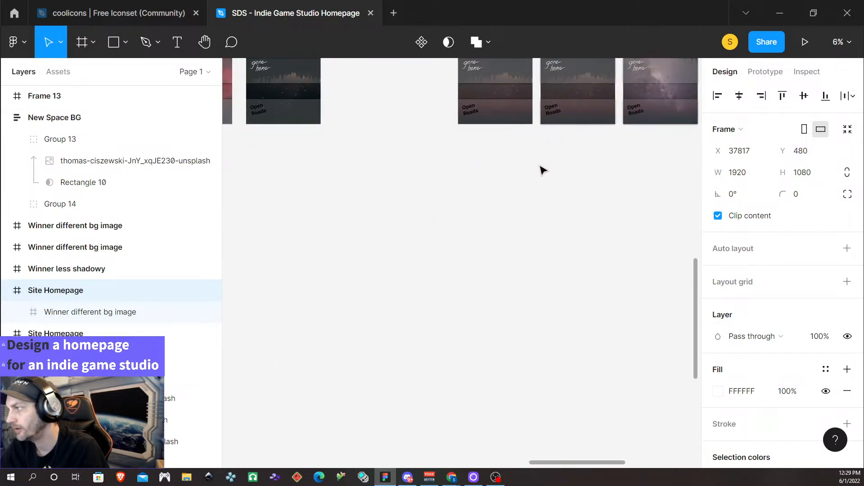
scroll(545, 180, "up", 3, "ctrl")
scroll(536, 188, "up", 5)
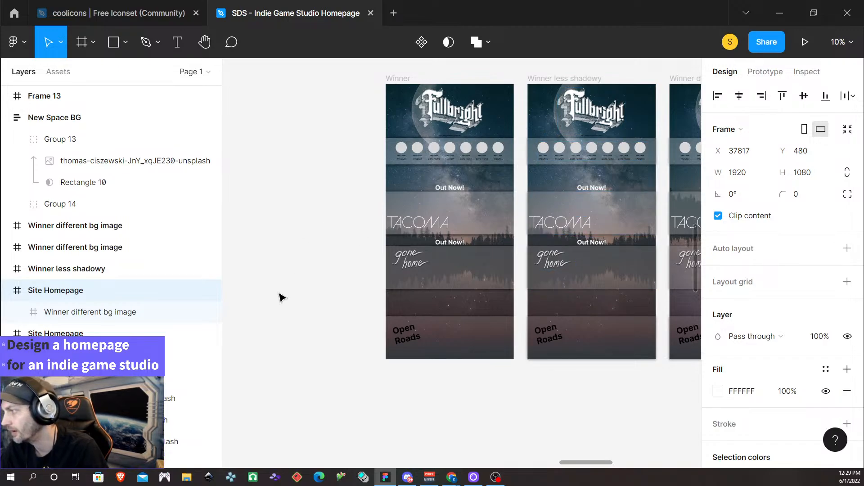
scroll(360, 183, "up", 5, "ctrl")
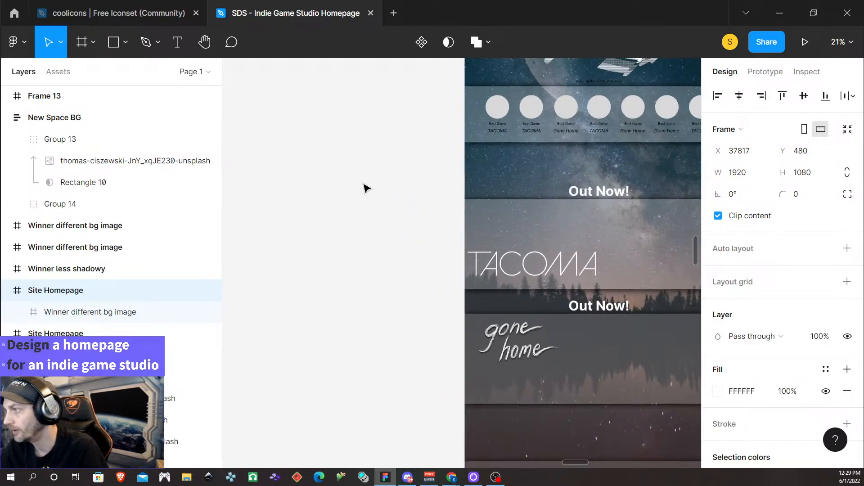
scroll(331, 191, "down", 1)
scroll(331, 189, "up", 1)
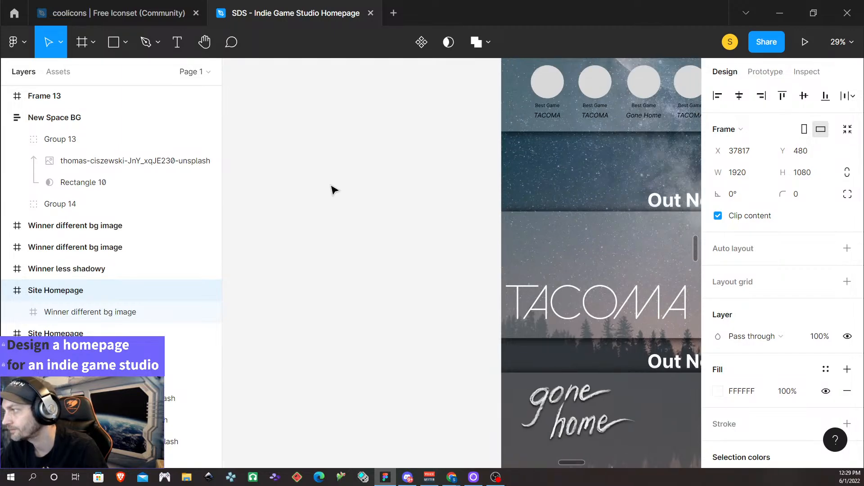
scroll(327, 188, "right", 1)
scroll(327, 191, "right", 5)
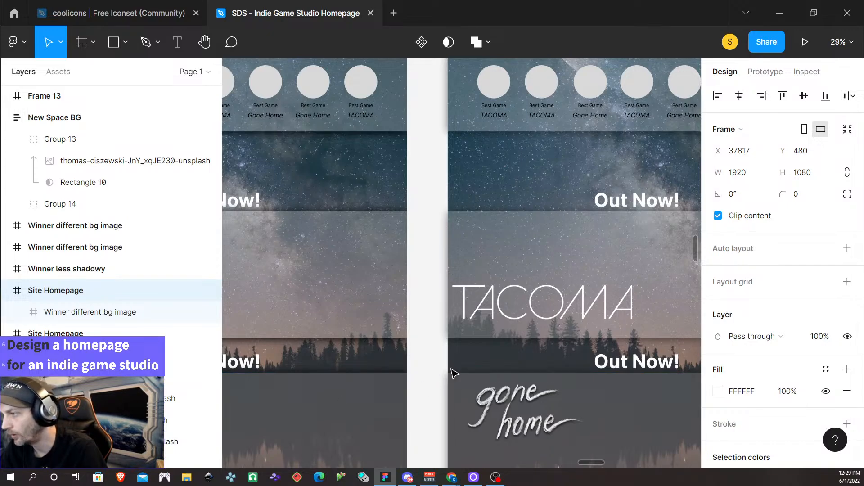
scroll(484, 358, "right", 4)
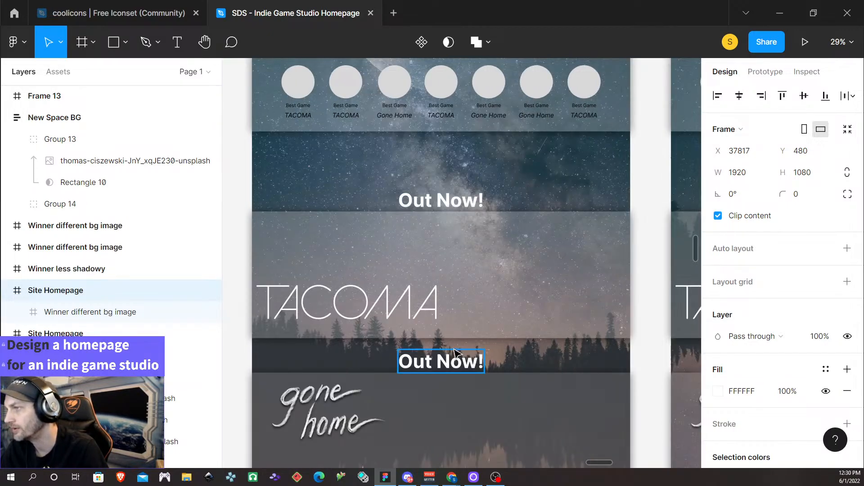
Compare the background behind the TACOMA, Gone Home and Open Roads sections in Winner less shadowy and Winner different bg image.
scroll(453, 353, "right", 6)
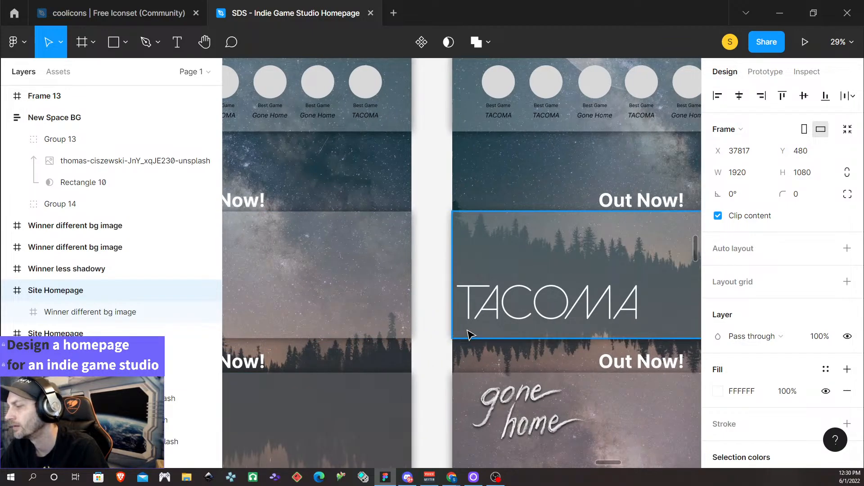
scroll(468, 335, "down", 3)
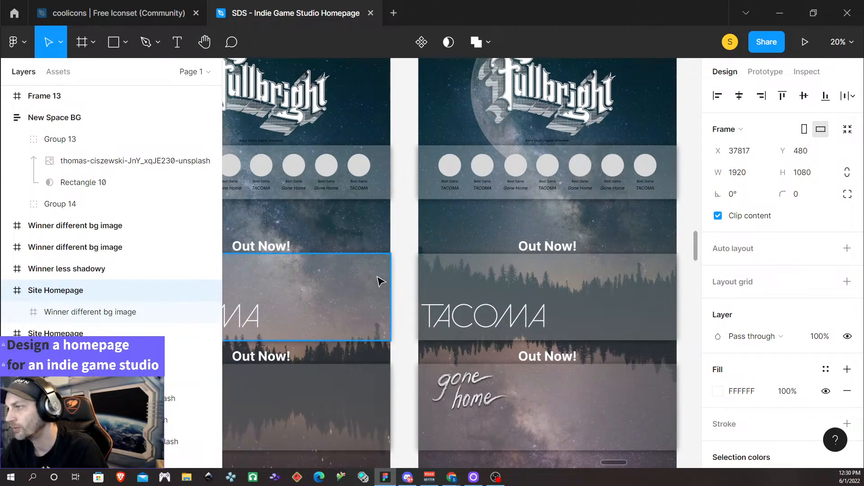
scroll(383, 280, "left", 1)
scroll(405, 369, "right", 1)
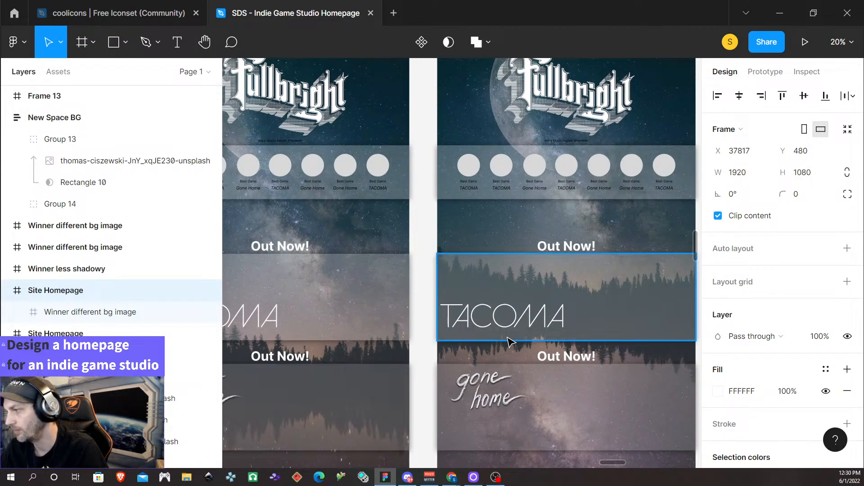
scroll(517, 354, "down", 3)
scroll(522, 360, "down", 3)
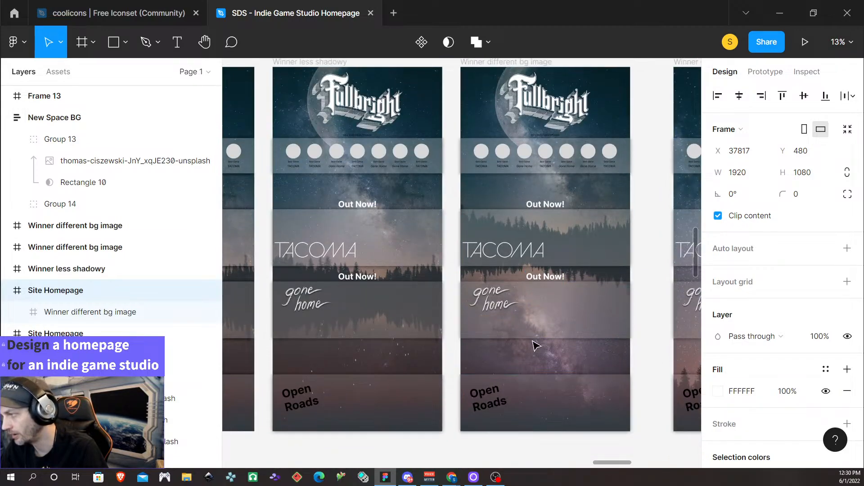
scroll(558, 124, "up", 1)
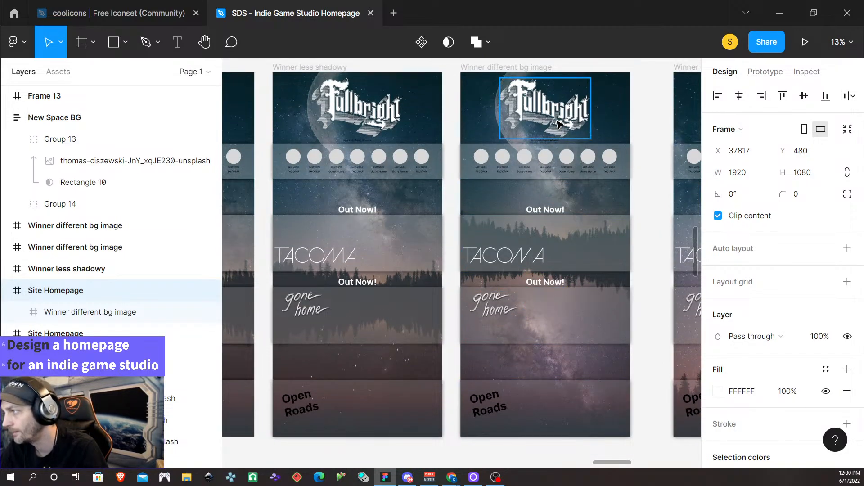
Move the Winner different bg image frame beside Winner less shadowy up above the row and rename it Current Winner.
scroll(558, 118, "up", 3)
left_click_drag(528, 205, 540, 139)
double_click(520, 116)
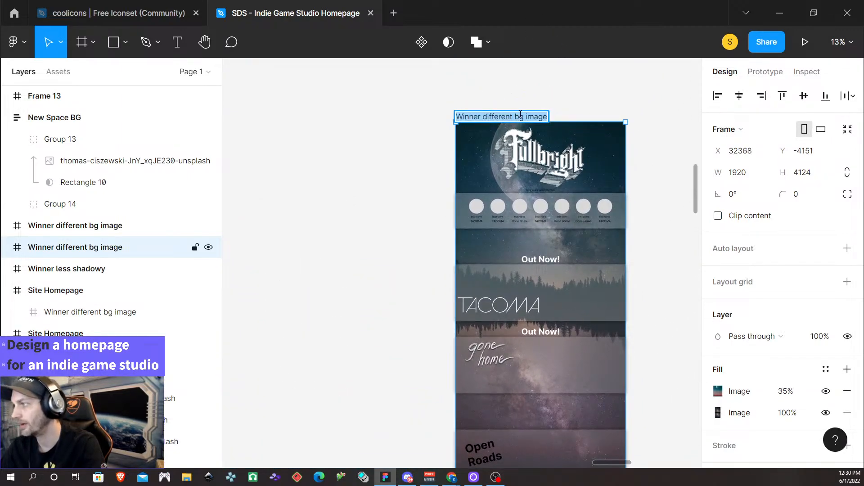
type("C")
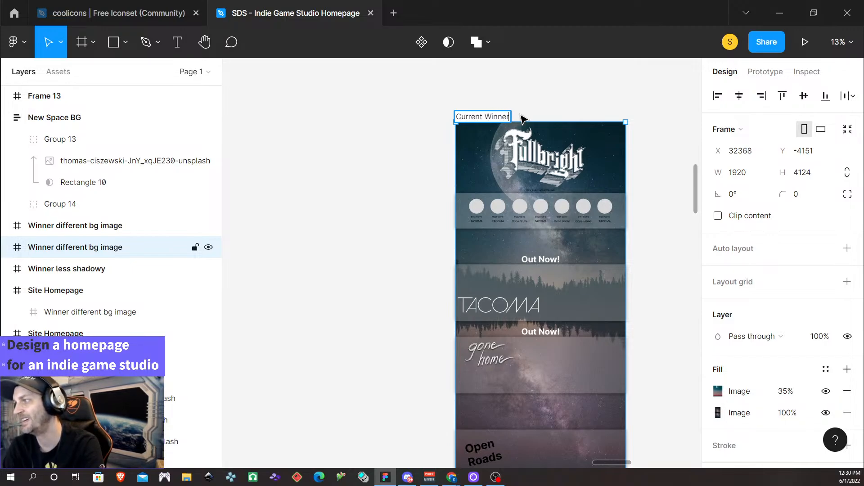
type("urrent Winner")
key("Return")
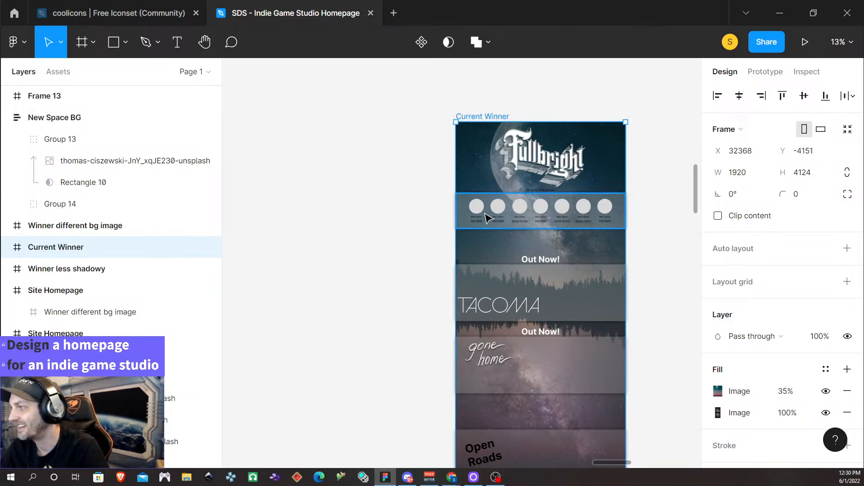
scroll(540, 270, "down", 1)
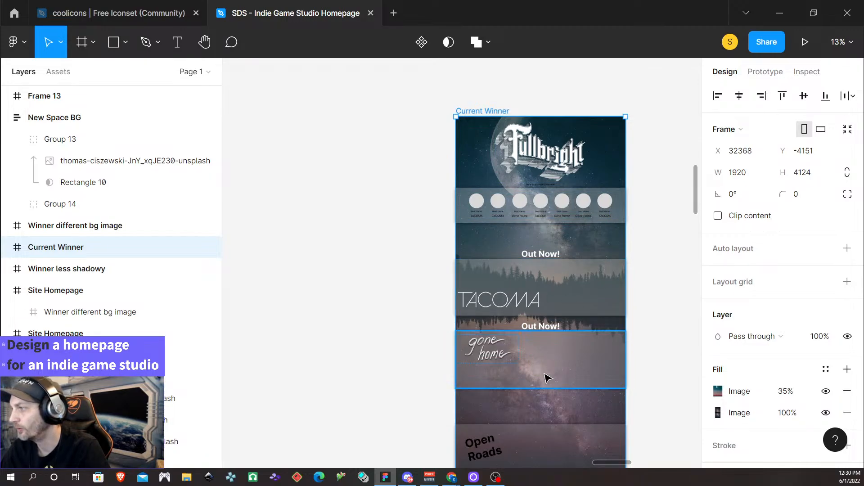
scroll(543, 360, "down", 3)
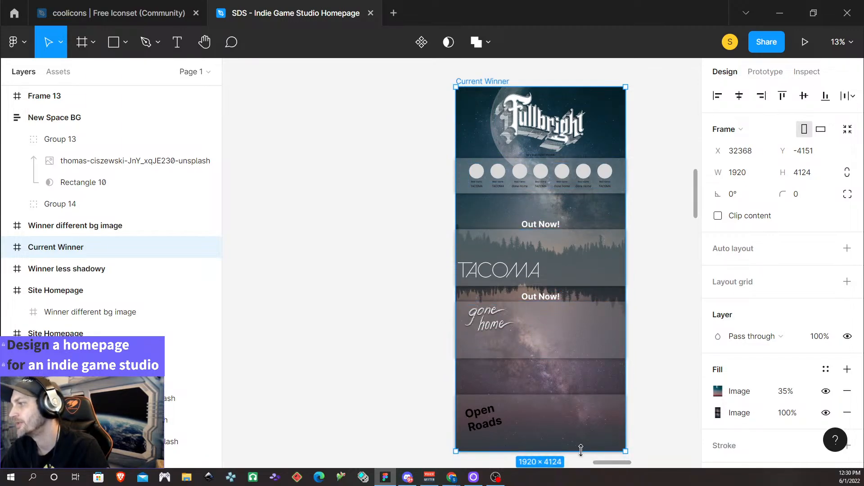
Examine the Fullbright logo and the moon behind it at the head of the Current Winner homepage up close.
scroll(615, 306, "up", 1)
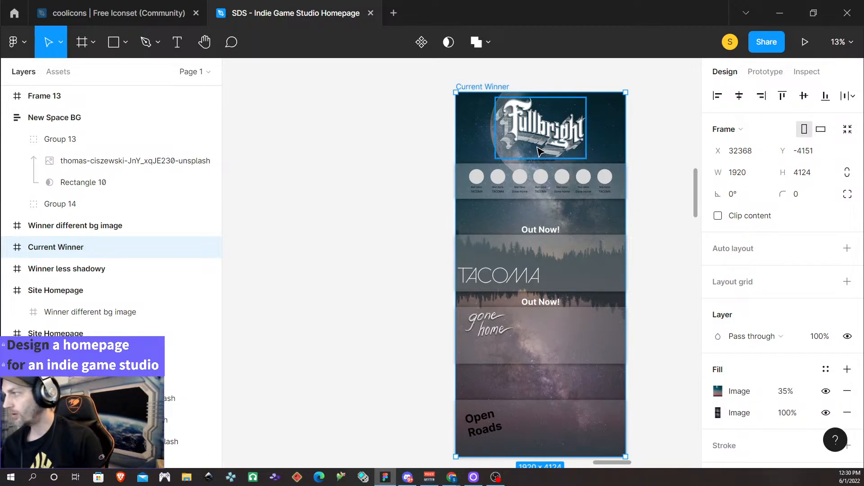
scroll(539, 150, "up", 5)
scroll(558, 153, "up", 3)
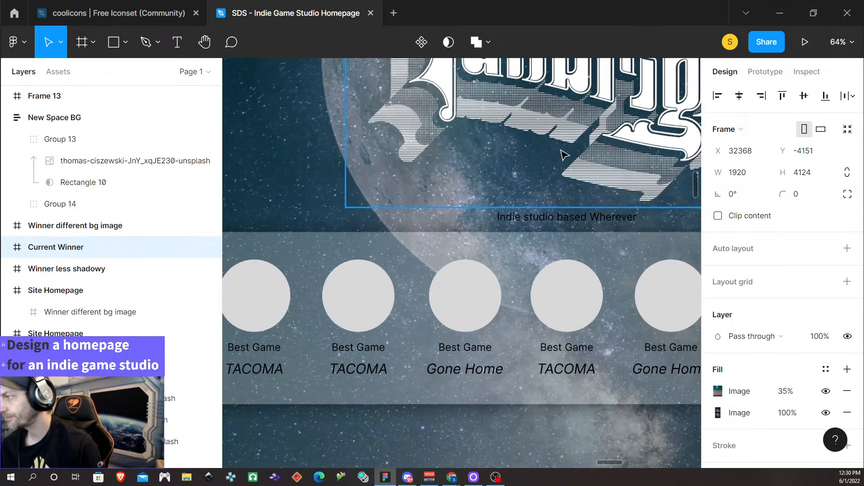
scroll(599, 179, "up", 4)
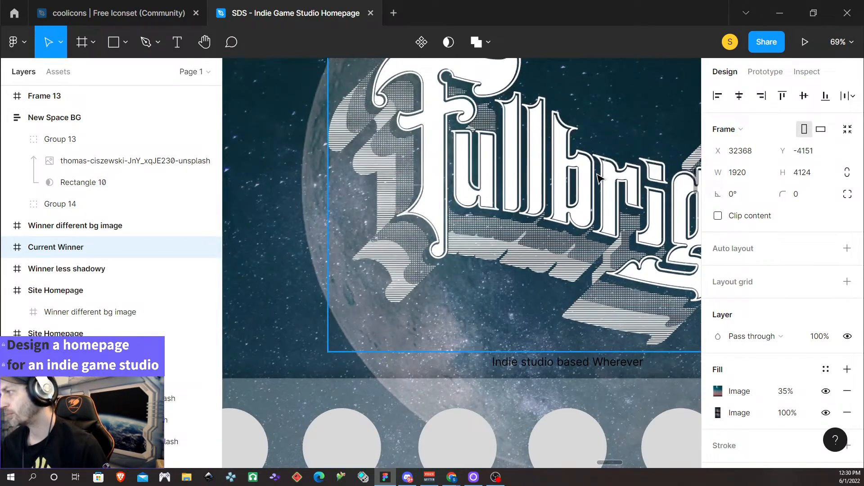
scroll(587, 167, "down", 1)
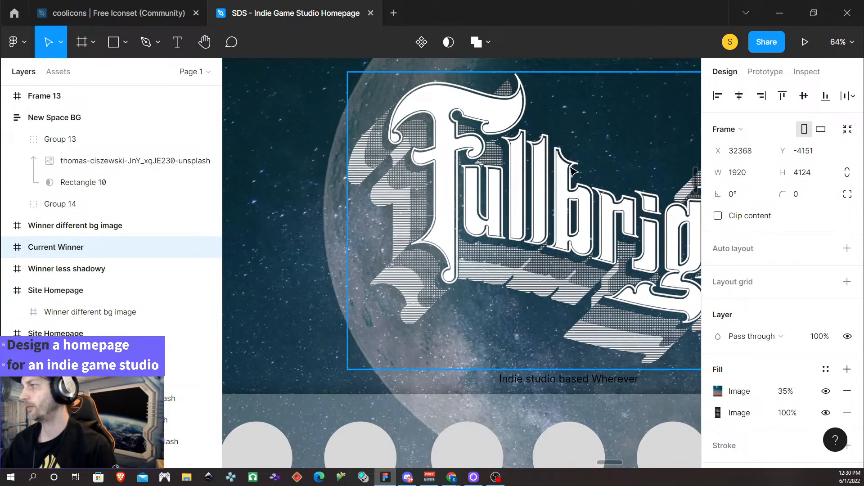
scroll(576, 166, "down", 1)
scroll(560, 163, "up", 2)
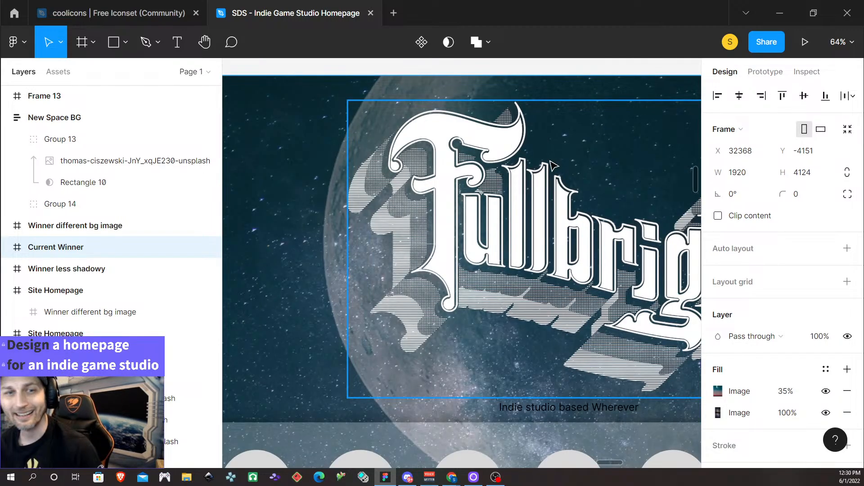
scroll(557, 168, "right", 3)
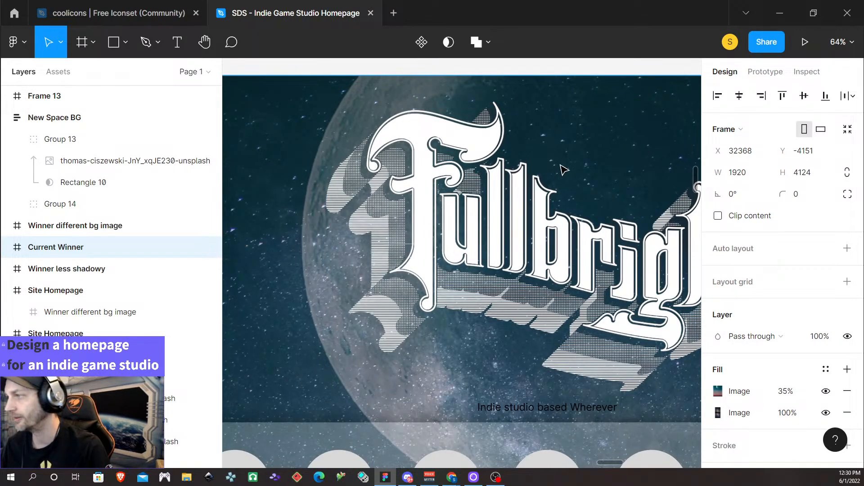
scroll(581, 173, "right", 8)
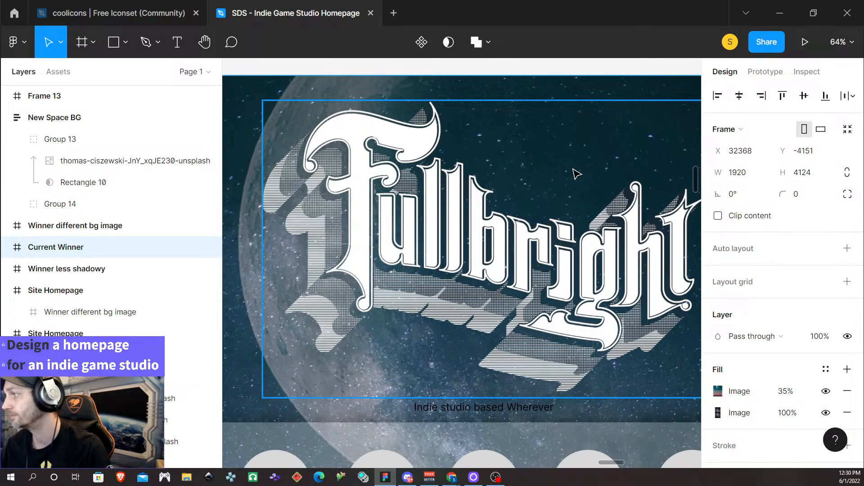
scroll(517, 176, "left", 3)
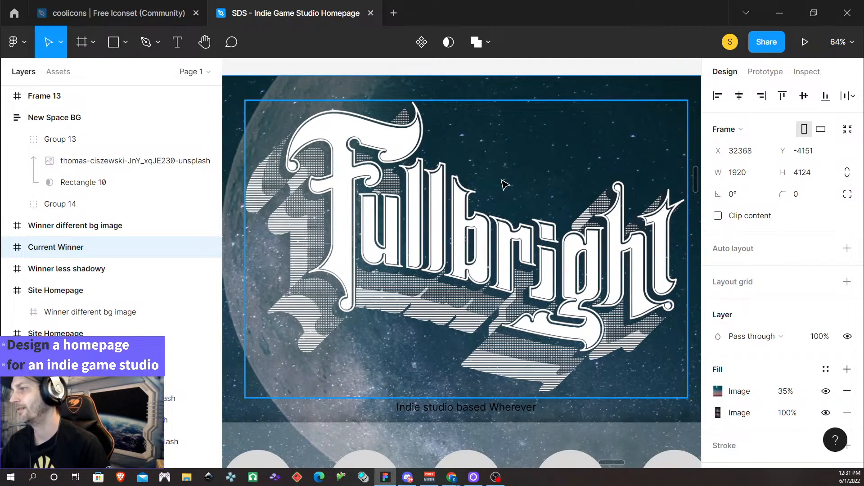
Look over the Current Winner homepage as a whole, from the logo and award circles to the game sections.
scroll(510, 193, "down", 2)
scroll(510, 194, "down", 5)
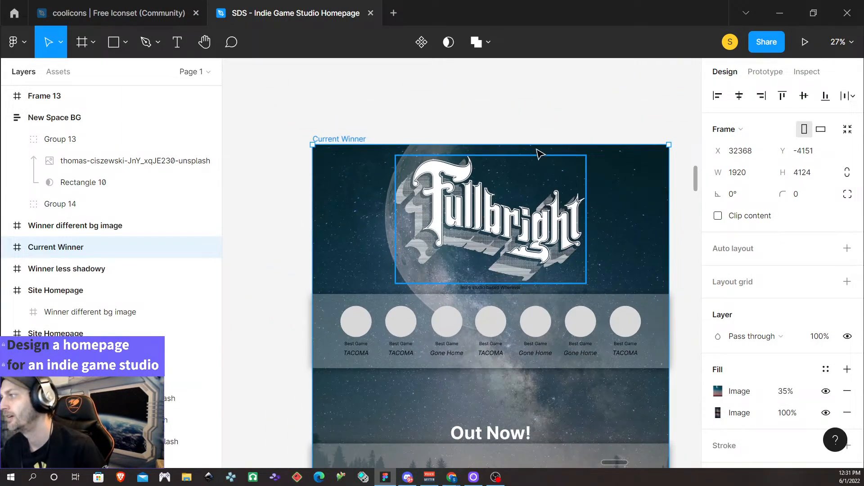
key("Escape")
scroll(563, 252, "down", 2)
scroll(555, 285, "down", 3)
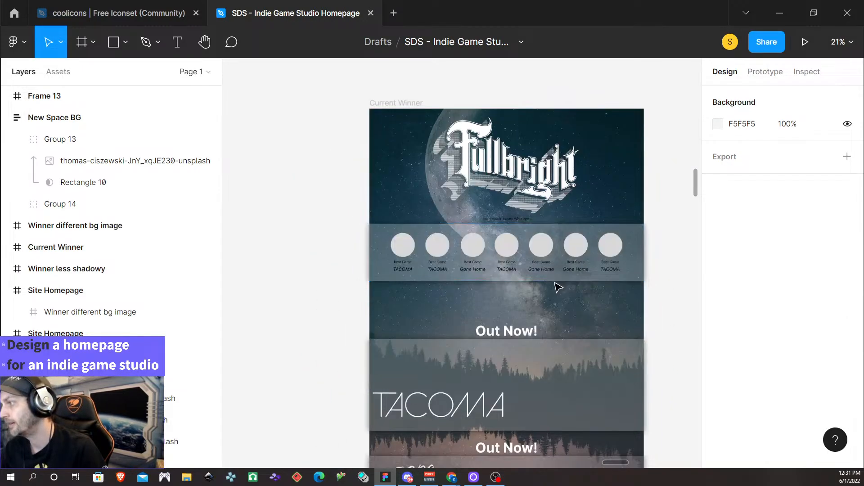
scroll(555, 284, "down", 1)
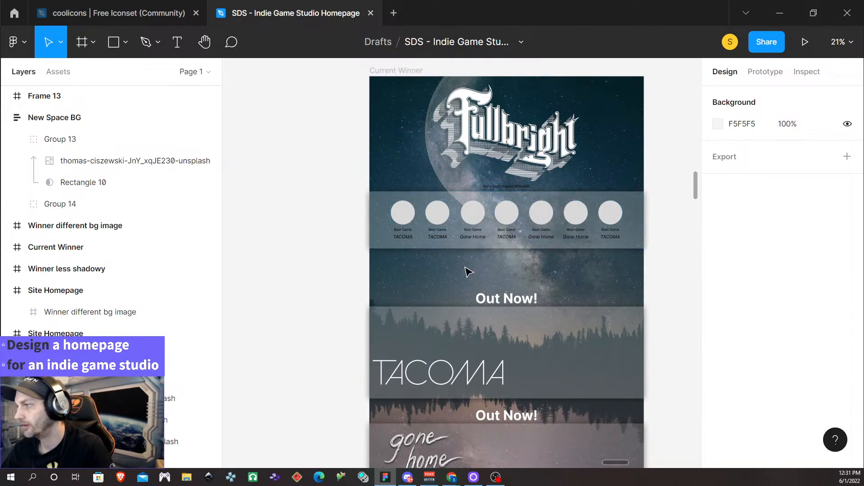
scroll(525, 263, "down", 5, "ctrl")
scroll(633, 244, "down", 1)
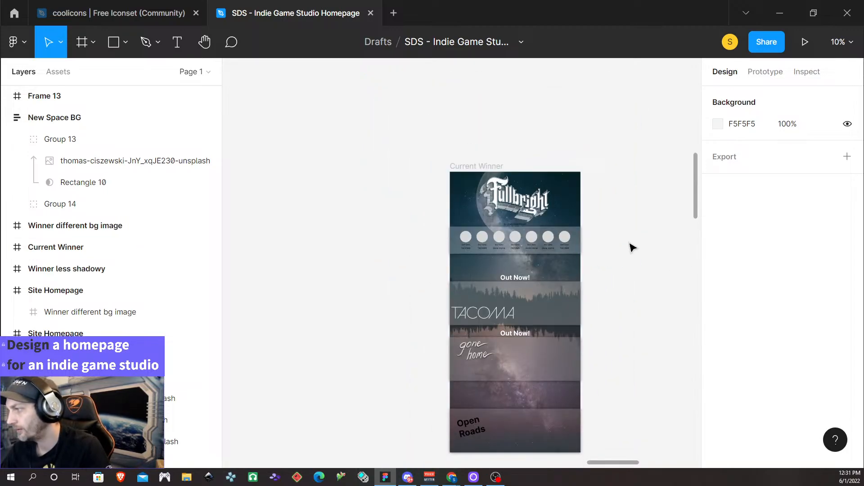
Examine the nearer cropped Site Homepage frame, checking how its logo and row of award circles fit the 1920 × 1080 view.
scroll(630, 246, "right", 7)
scroll(550, 265, "down", 3, "ctrl")
scroll(546, 265, "down", 2, "ctrl")
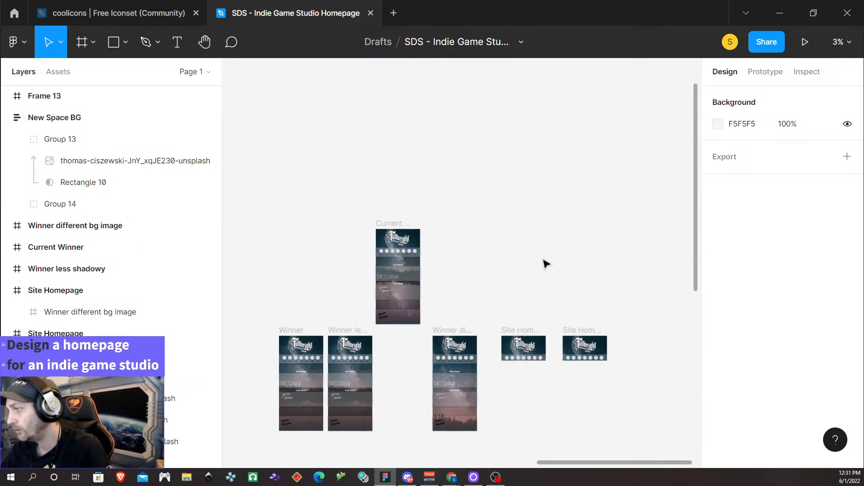
left_click(522, 347)
scroll(534, 367, "up", 5, "ctrl")
scroll(533, 370, "up", 3, "ctrl")
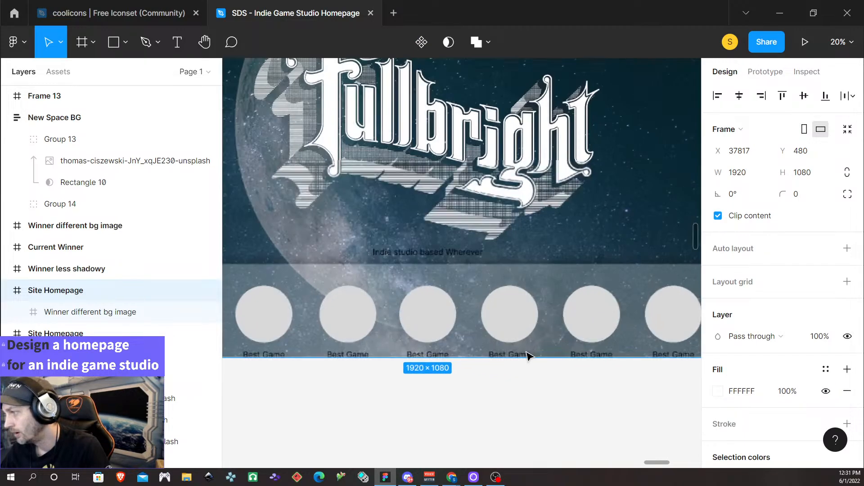
scroll(478, 332, "down", 1, "ctrl")
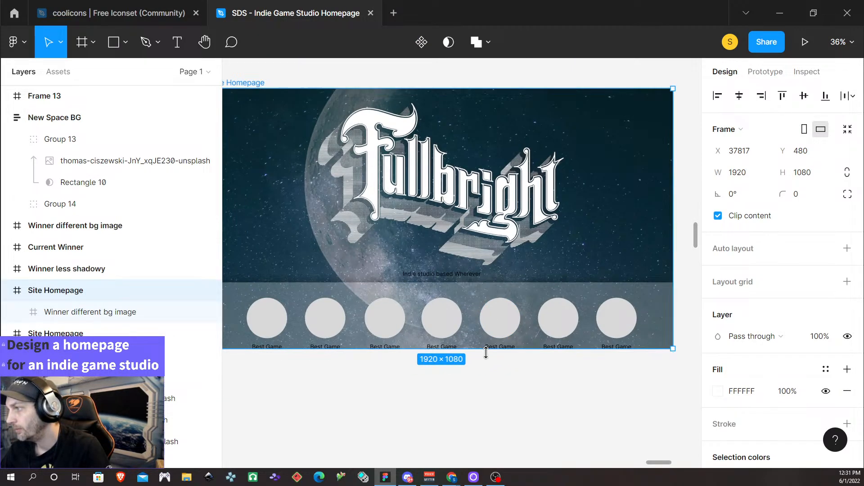
scroll(334, 155, "up", 2, "ctrl")
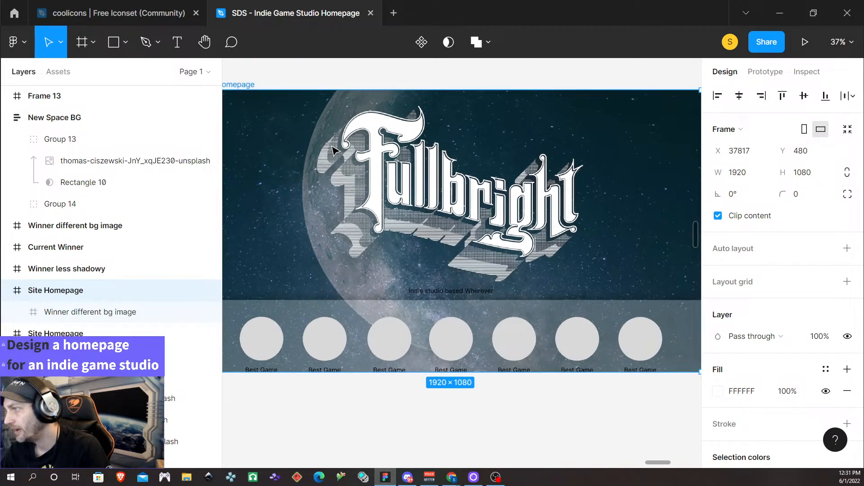
scroll(337, 158, "down", 3, "ctrl")
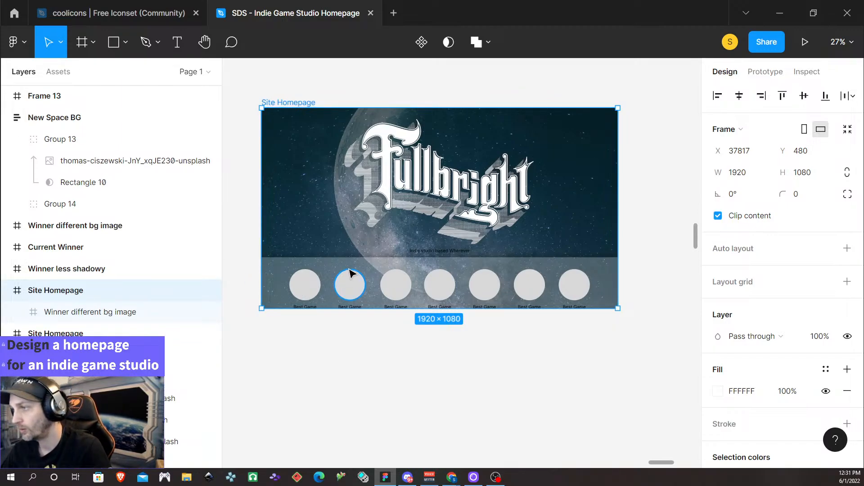
scroll(350, 278, "down", 1)
left_click(349, 290)
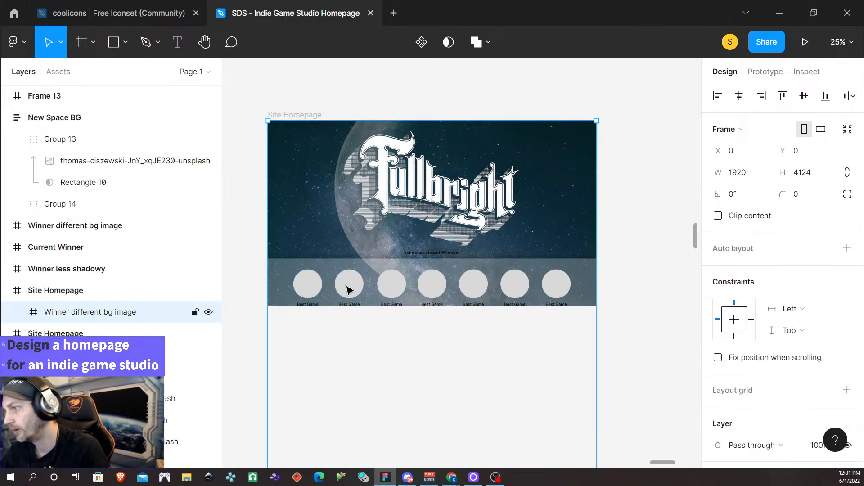
left_click(306, 290)
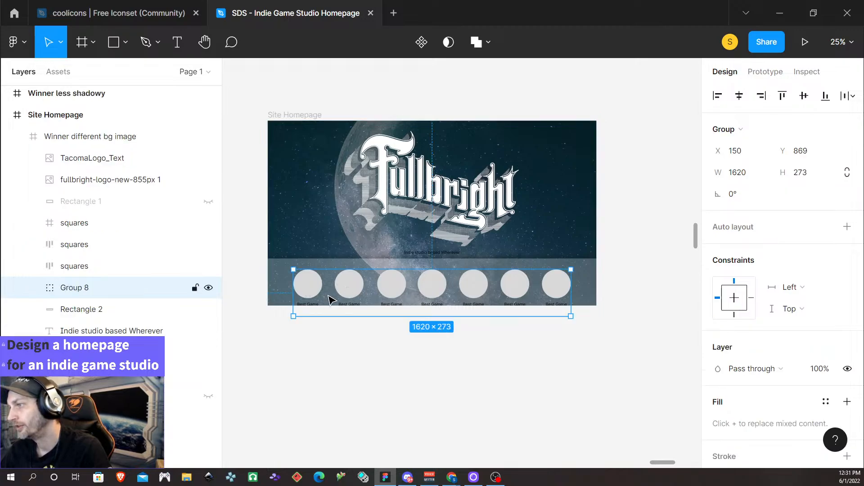
left_click(264, 208)
Examine the TACOMA, Gone Home and Open Roads sections and their Out Now! headings in Winner different bg image.
scroll(264, 208, "up", 3)
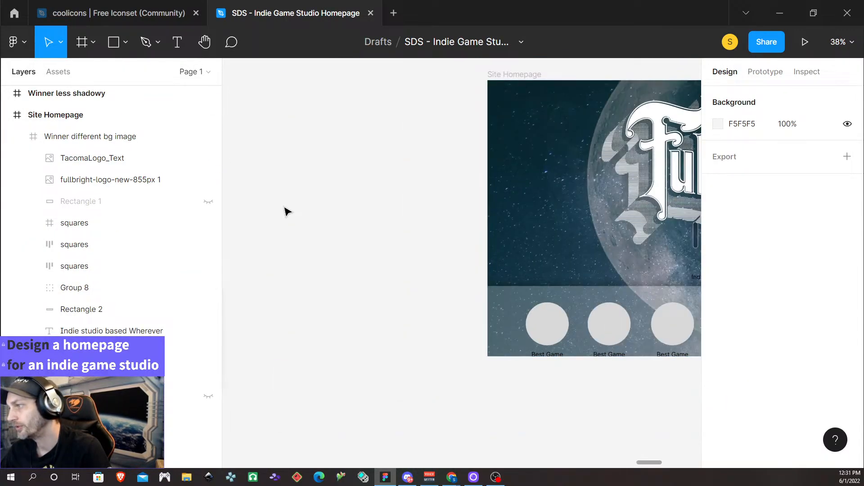
scroll(287, 218, "down", 4)
scroll(361, 289, "up", 2)
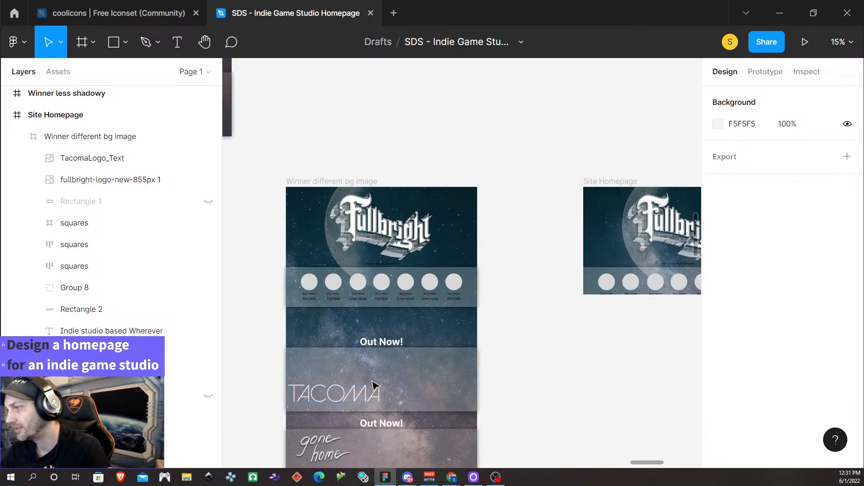
scroll(415, 203, "down", 5)
left_click(410, 193)
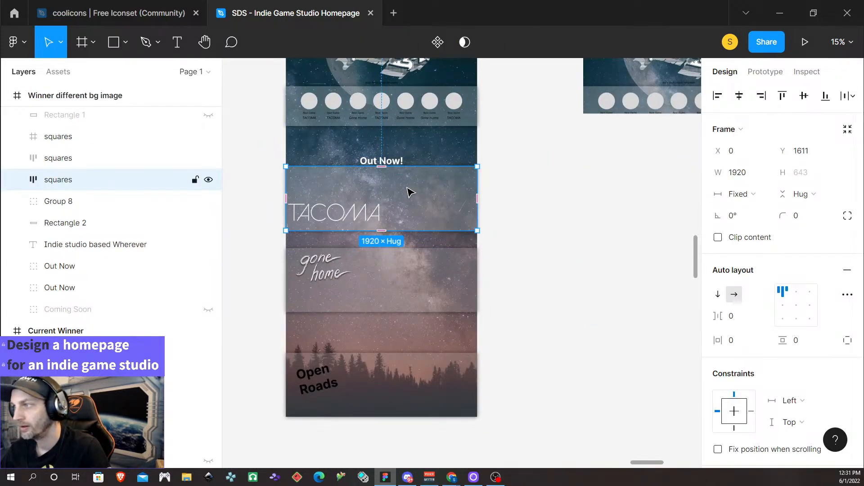
left_click(390, 162)
scroll(415, 196, "left", 5)
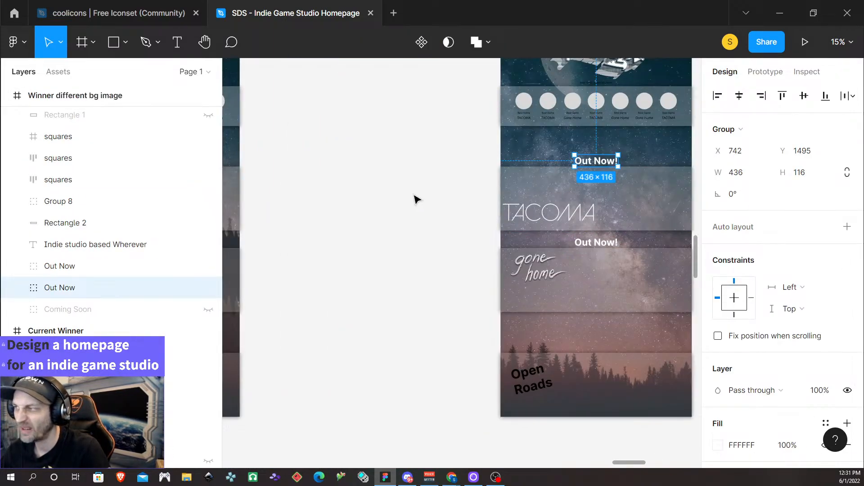
scroll(418, 194, "right", 3)
scroll(417, 201, "up", 3, "ctrl")
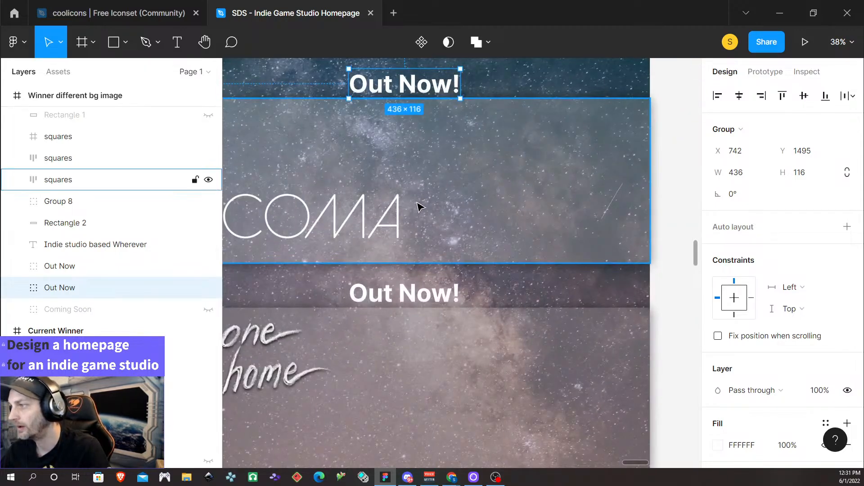
scroll(417, 206, "down", 3, "ctrl")
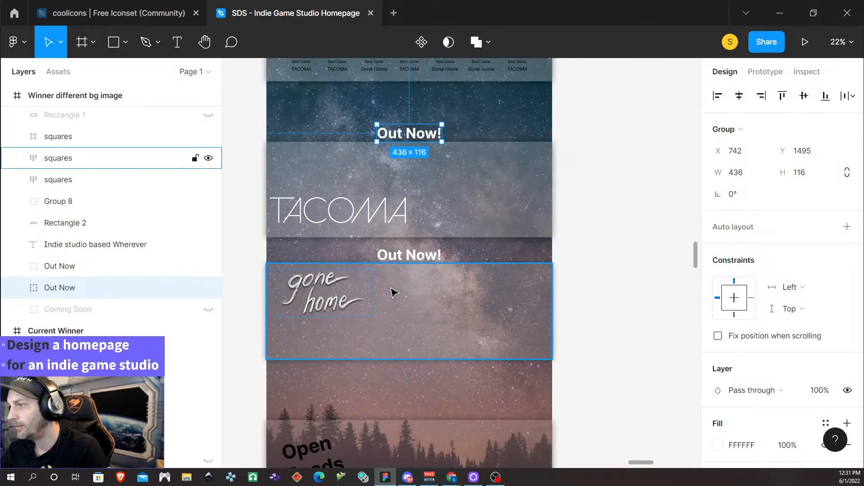
Delete the Out Now! heading between the TACOMA and Gone Home sections of Winner different bg image.
left_click(404, 256)
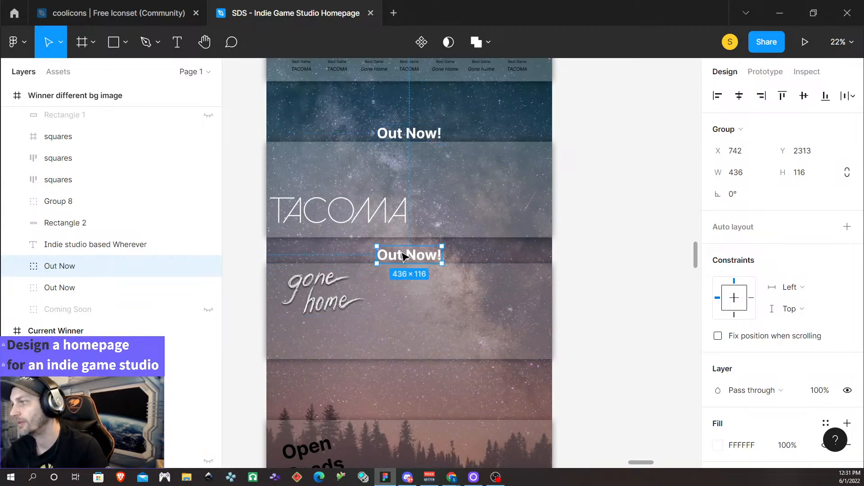
left_click(588, 282)
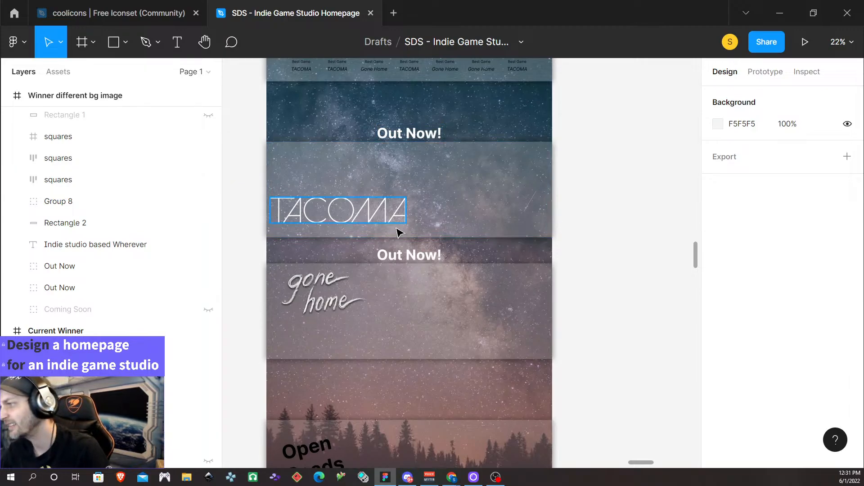
left_click(416, 259)
key("Delete")
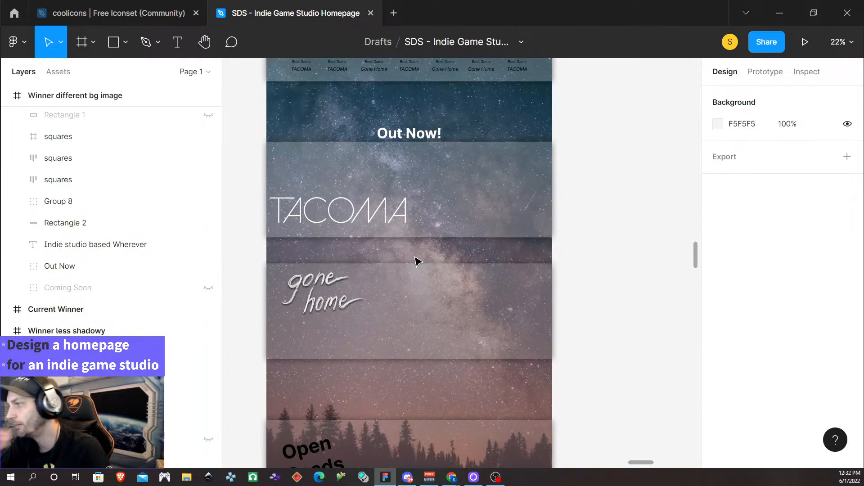
Duplicate the Out Now! heading above TACOMA and place the copy straight below it, just above the Open Roads section at about Y 3365.
scroll(415, 260, "down", 3)
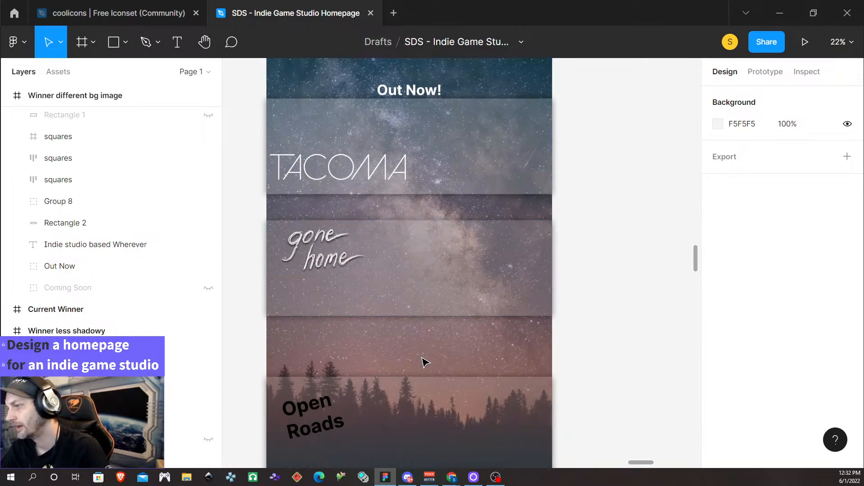
left_click(403, 81)
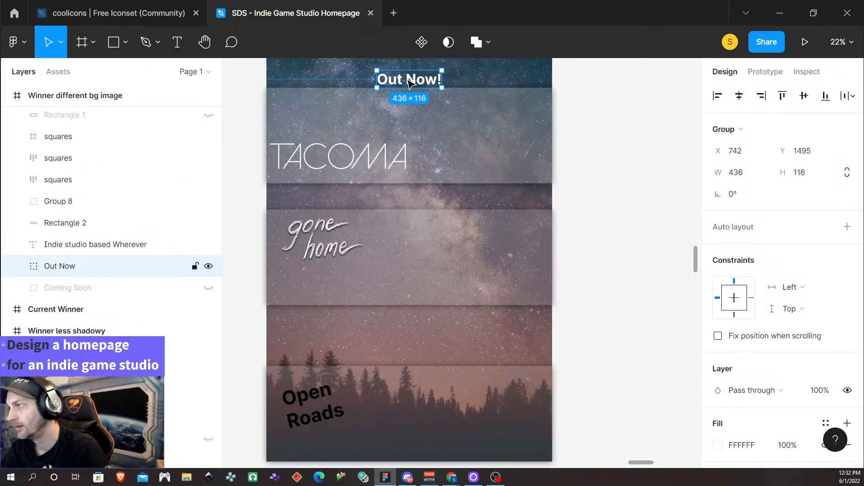
left_click_drag(409, 82, 411, 360)
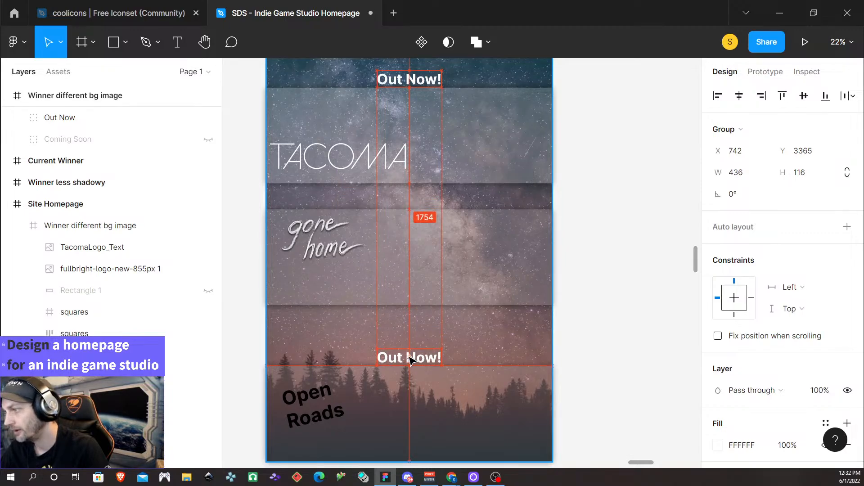
Change the text of the copied heading above Open Roads to "Coming Soon!".
double_click(411, 360)
double_click(409, 359)
double_click(407, 357)
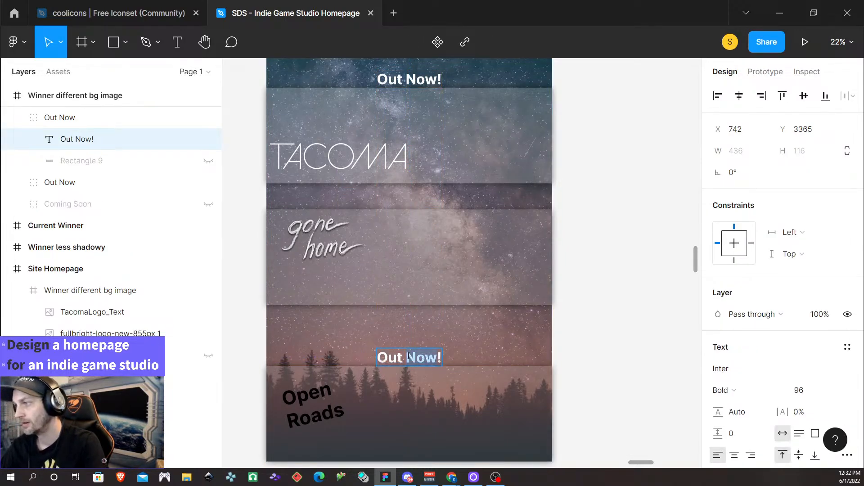
left_click(437, 354)
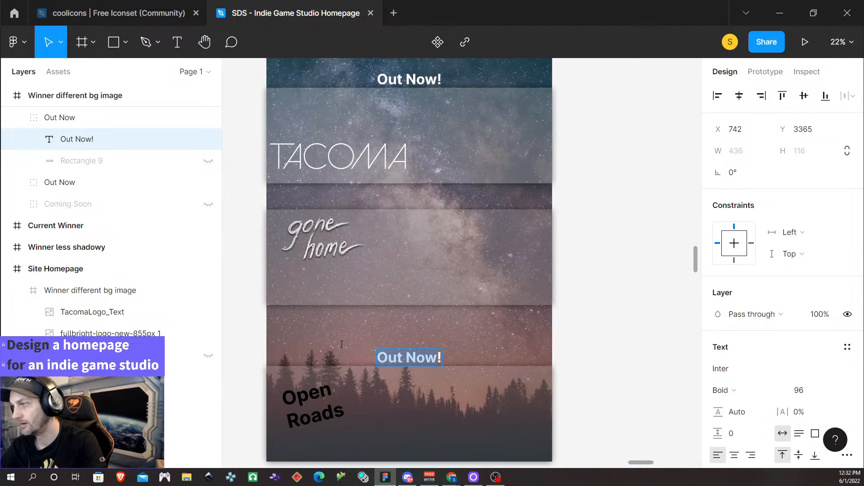
type("Coming Soon!")
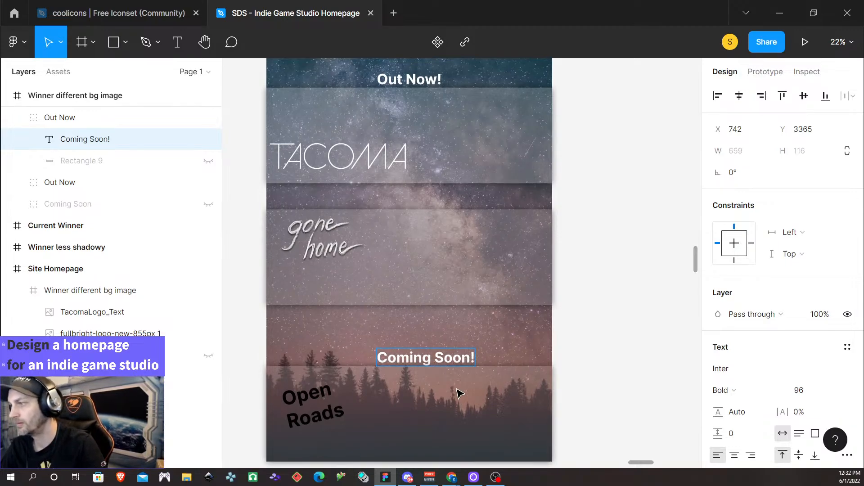
key("Escape")
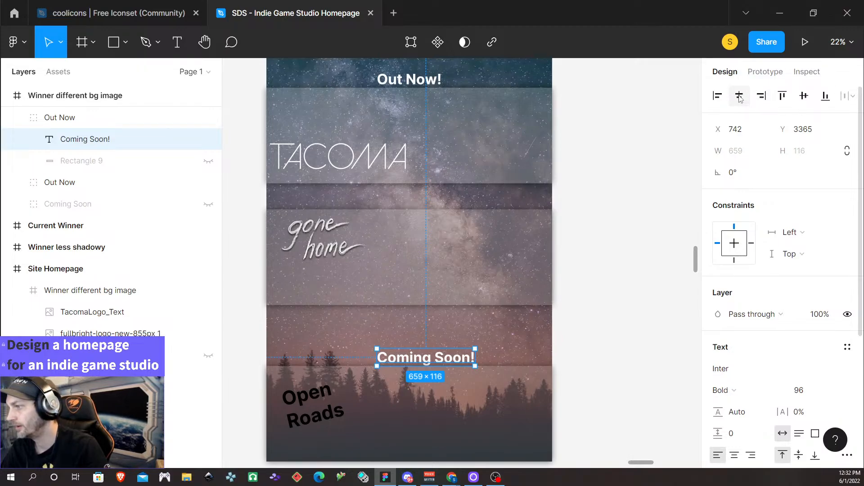
Centre the Coming Soon! heading horizontally over the Open Roads section in Winner different bg image.
left_click(517, 398, "shift")
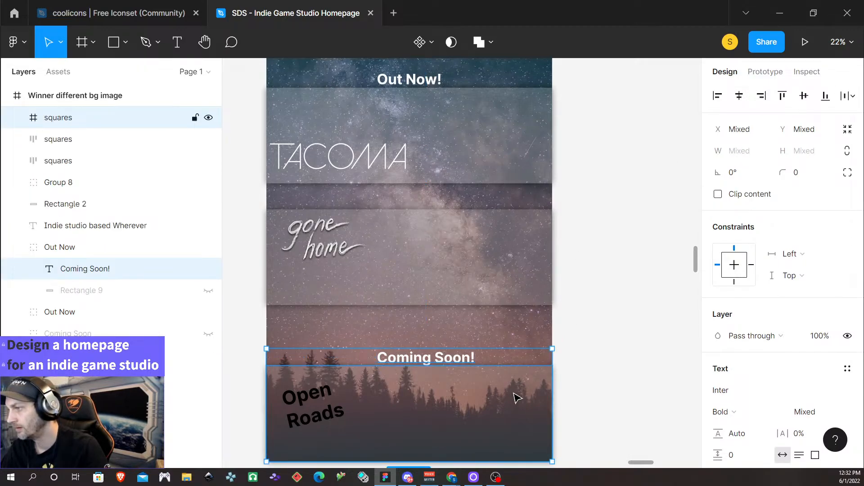
left_click(732, 100)
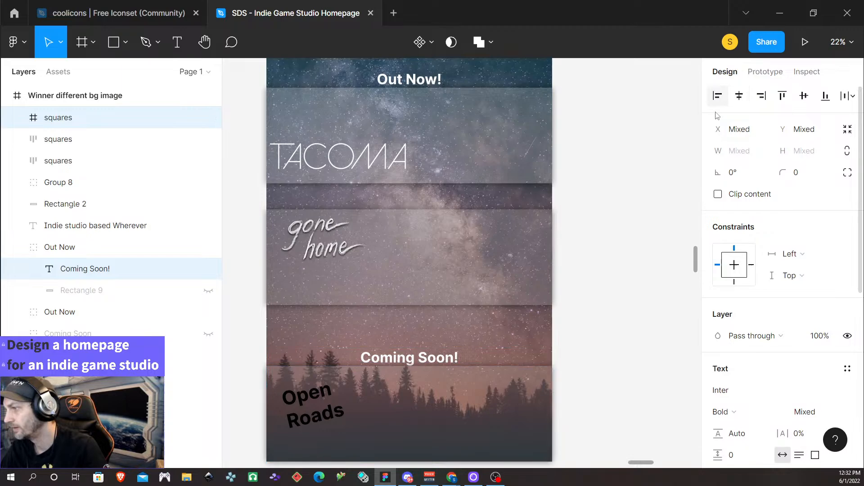
left_click(599, 358)
Compare the section headings and layout of Winner different bg image with those of the Current Winner frame.
scroll(597, 357, "down", 2)
scroll(602, 358, "up", 2)
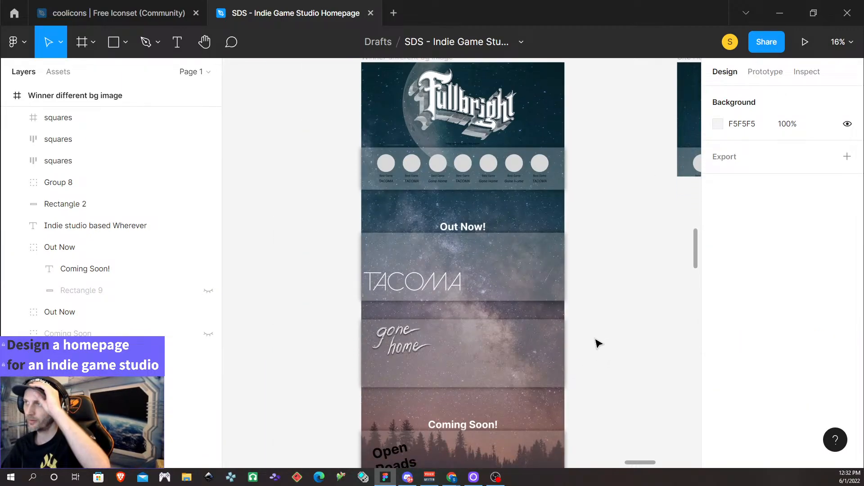
scroll(601, 344, "up", 2)
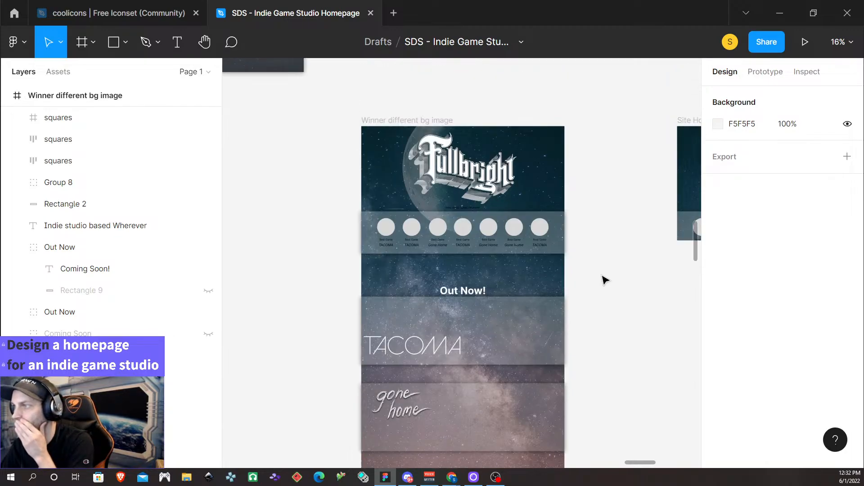
scroll(605, 281, "up", 6)
scroll(599, 280, "down", 3)
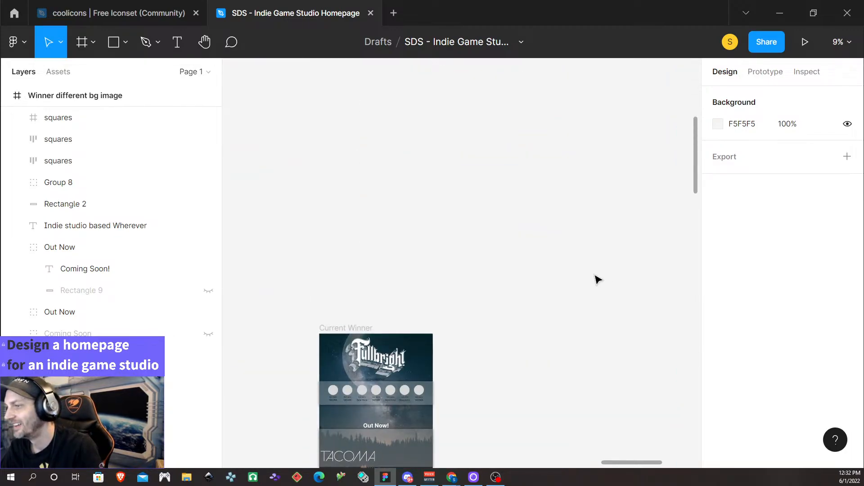
scroll(369, 374, "down", 4)
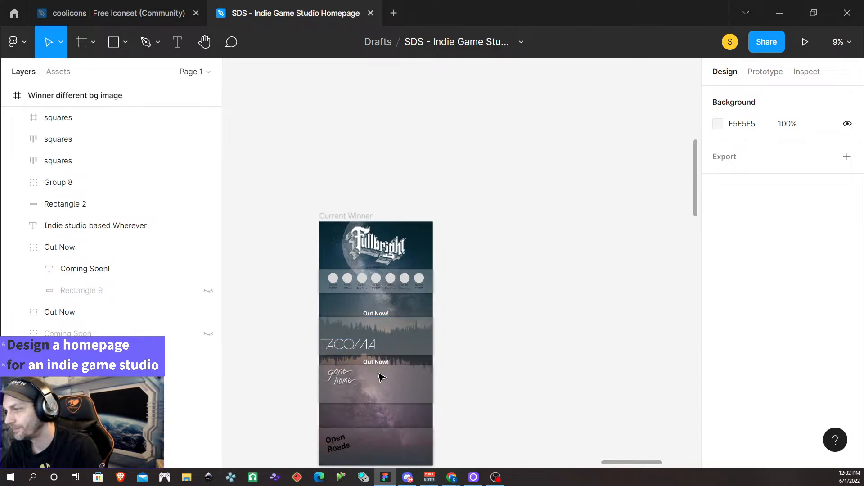
scroll(370, 409, "left", 5)
scroll(415, 409, "right", 3)
scroll(423, 399, "down", 2)
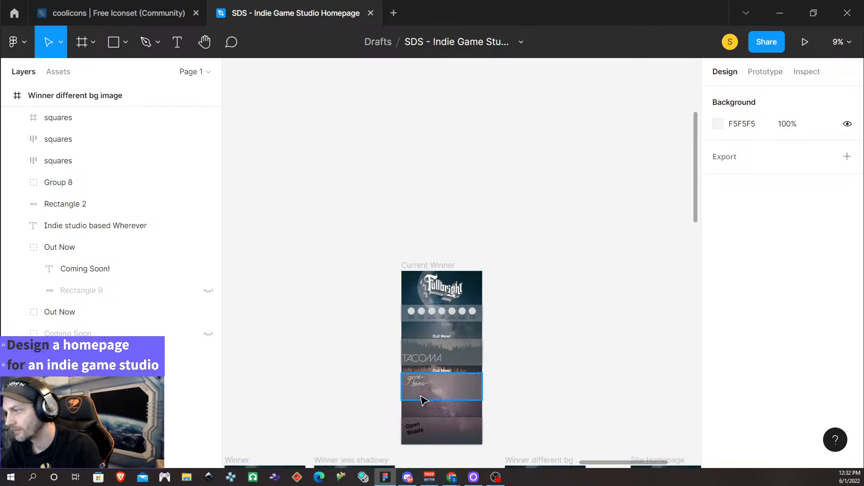
scroll(433, 407, "left", 5)
scroll(471, 420, "right", 5)
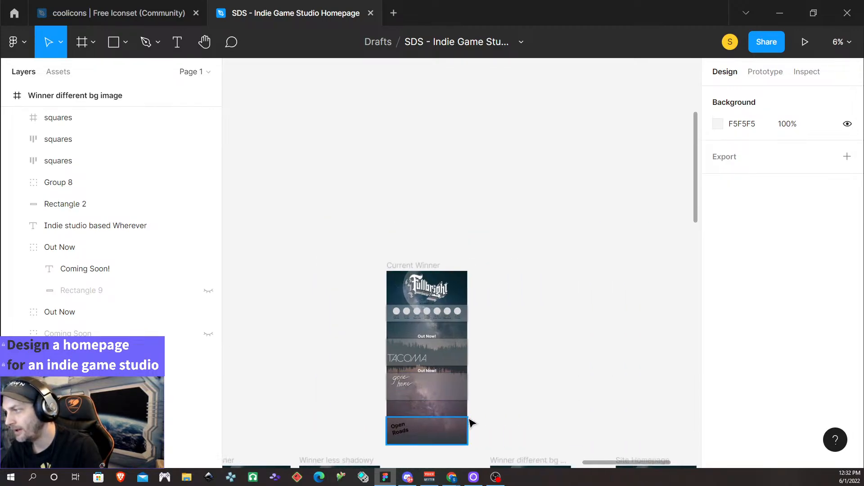
scroll(450, 410, "right", 3)
scroll(425, 403, "left", 1)
scroll(419, 405, "up", 4)
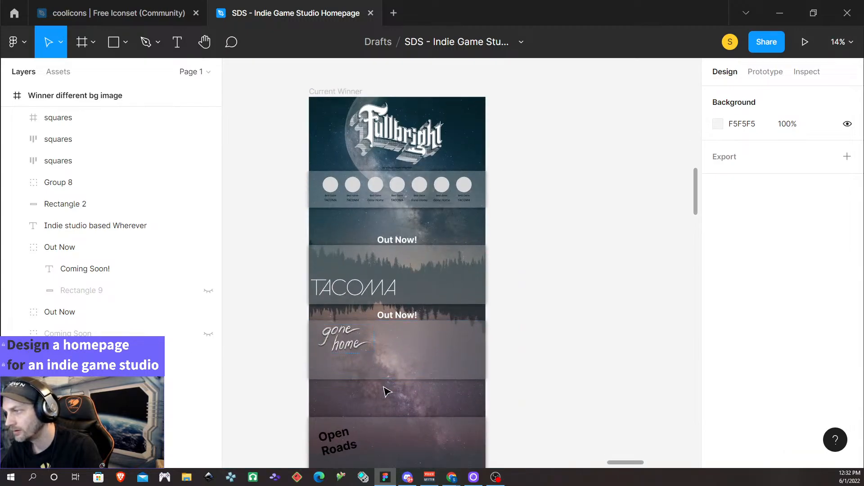
Change the Out Now! heading between TACOMA and Gone Home in Current Winner to "Coming Soon!".
scroll(386, 392, "down", 3)
double_click(392, 243)
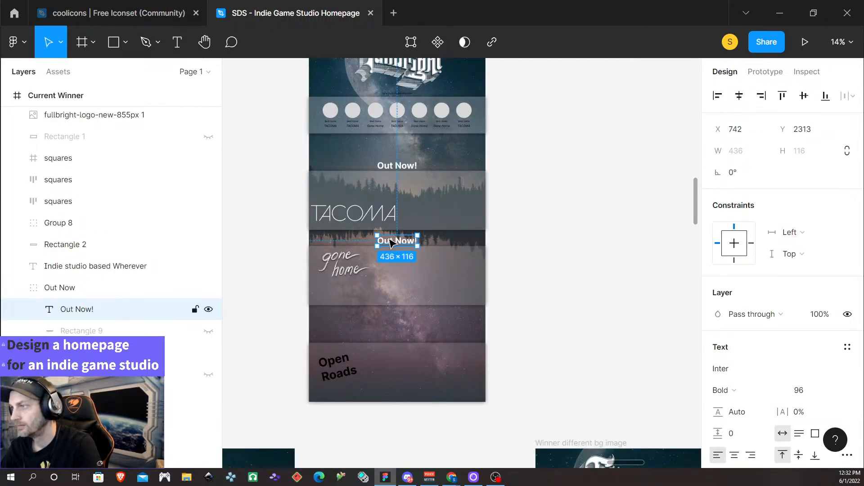
double_click(390, 241)
type("S")
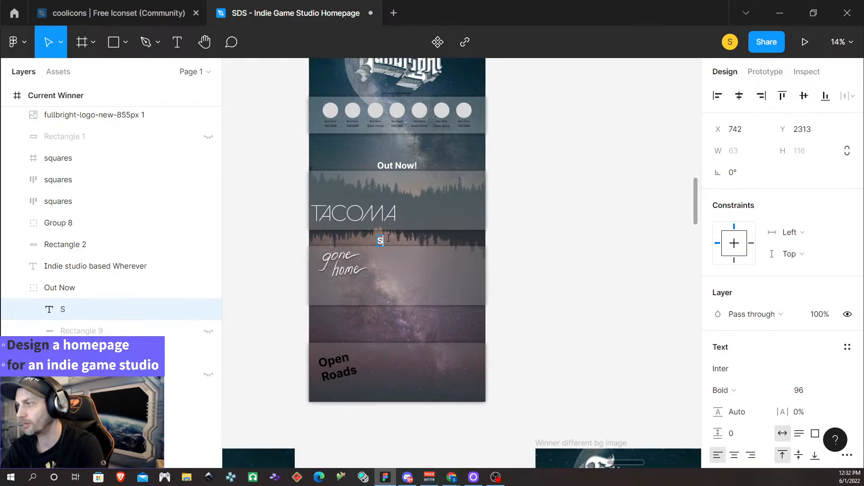
type("Comi")
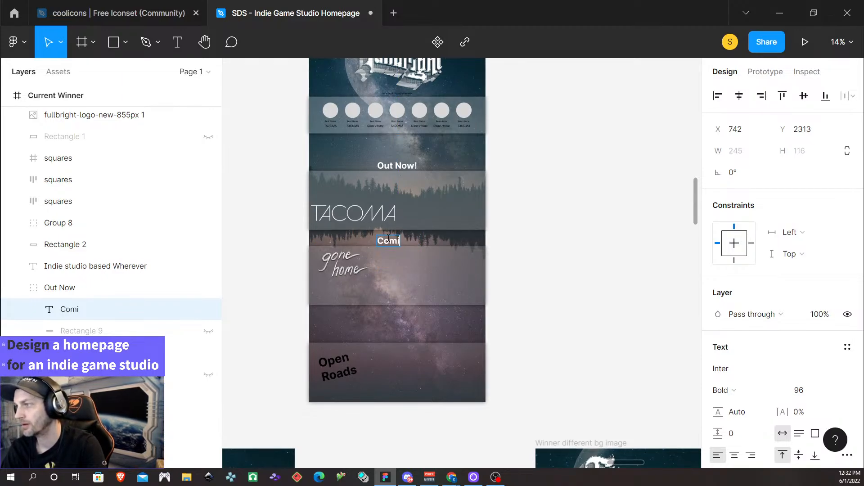
type("ng Soon")
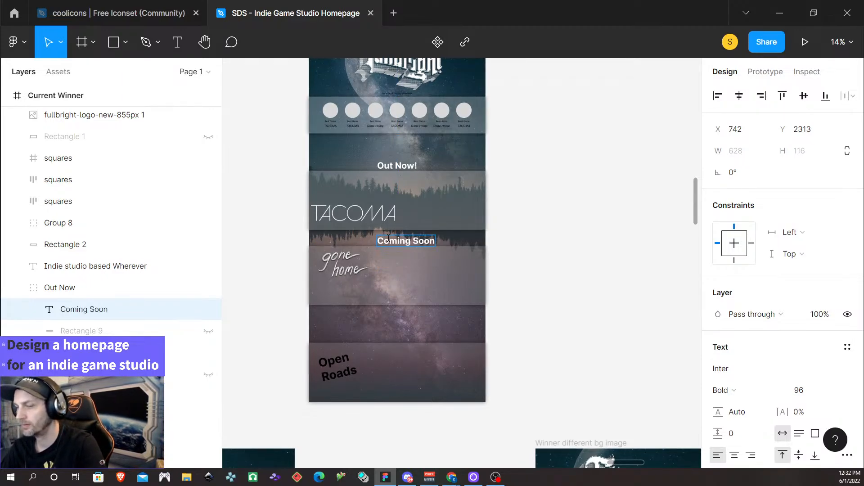
type("!")
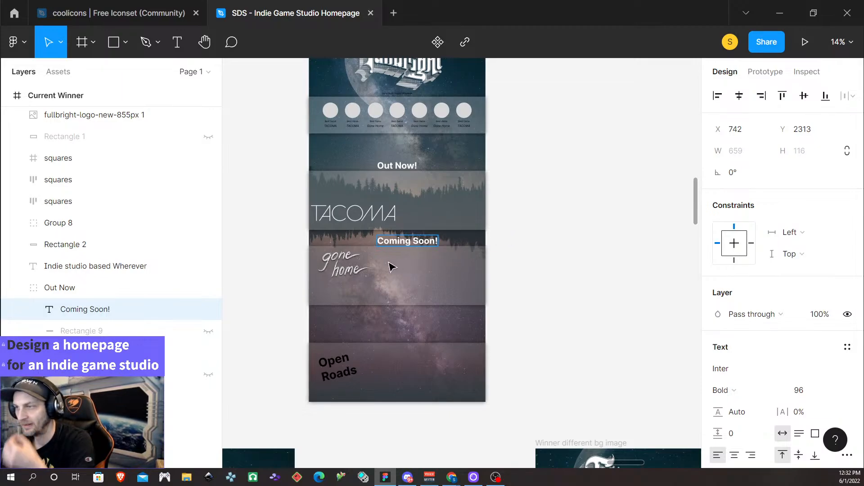
key("Escape")
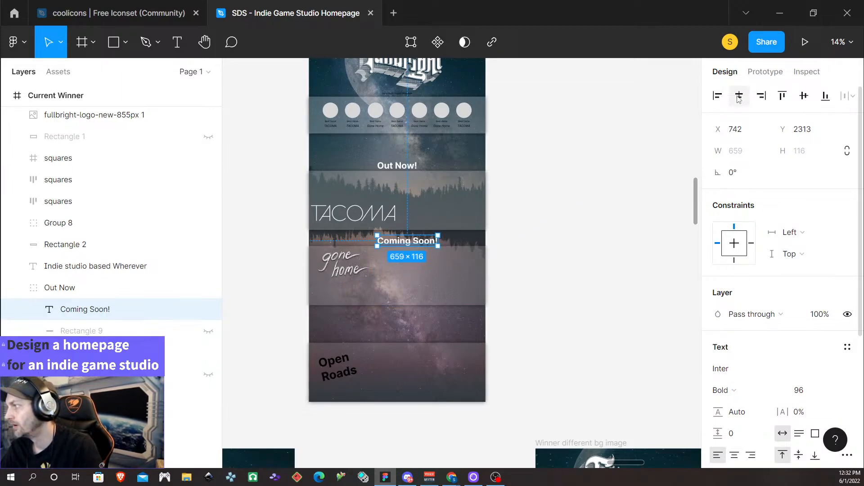
Centre Current Winner's Coming Soon! heading horizontally with the Gone Home section.
left_click(454, 277, "shift")
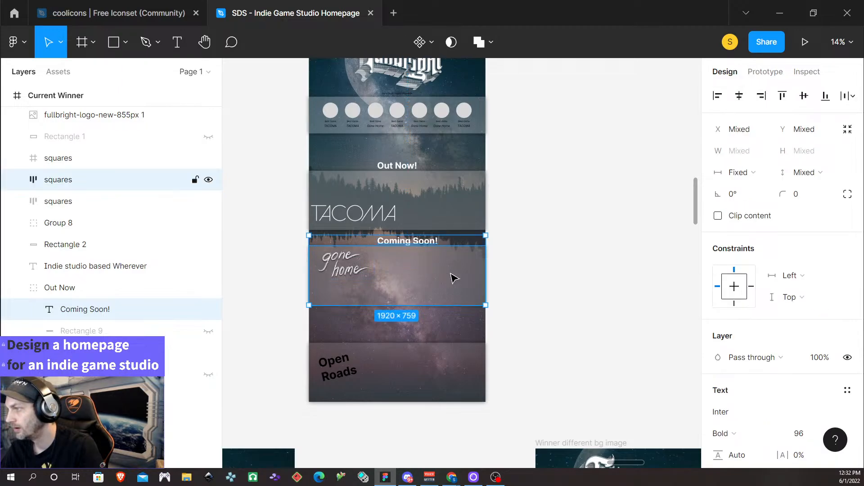
left_click(739, 96)
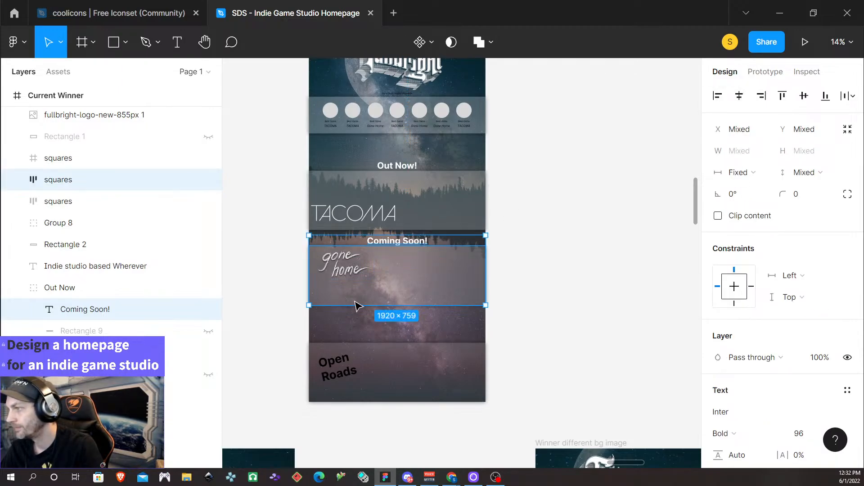
left_click(592, 328)
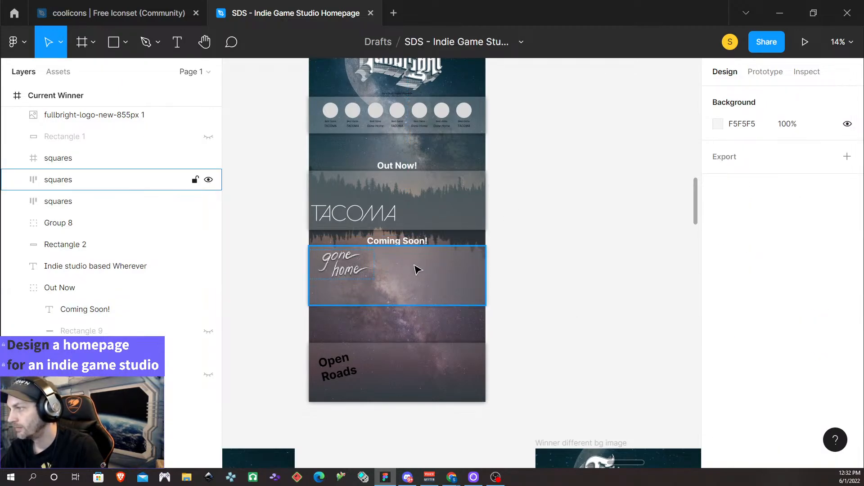
Move Current Winner's Coming Soon! heading group straight down to sit just above the Open Roads section, at about Y 3365.
left_click(403, 239)
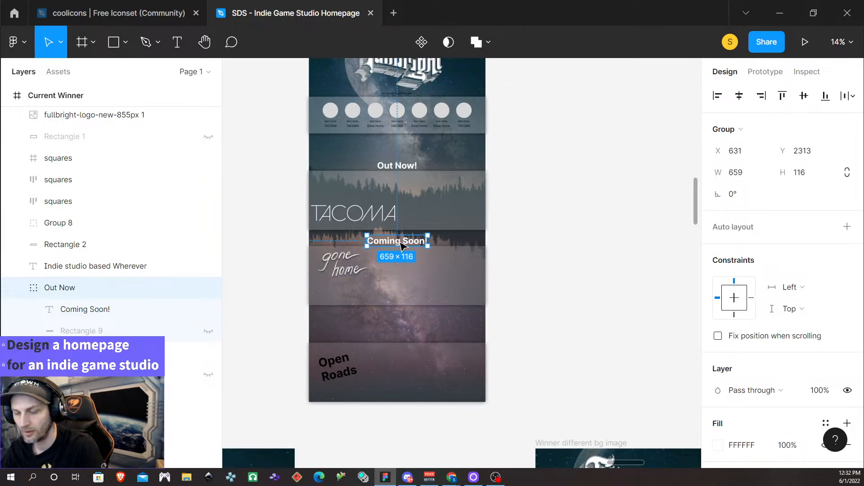
left_click_drag(402, 245, 402, 343)
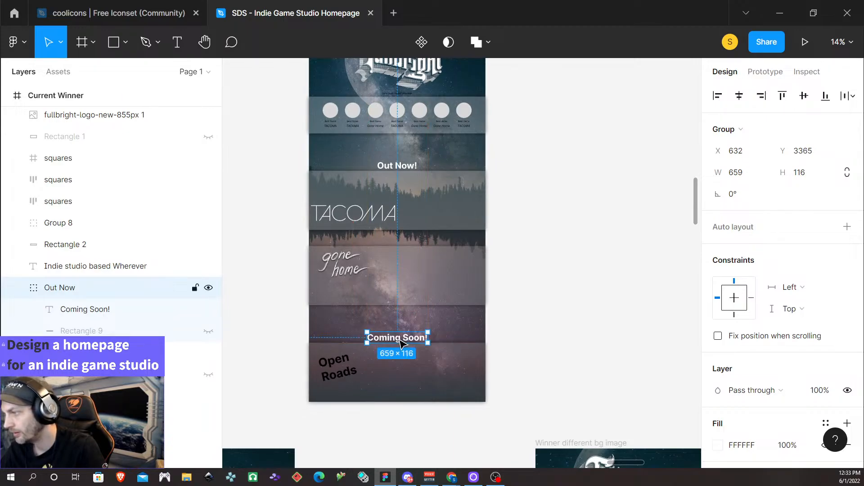
left_click(451, 365, "shift")
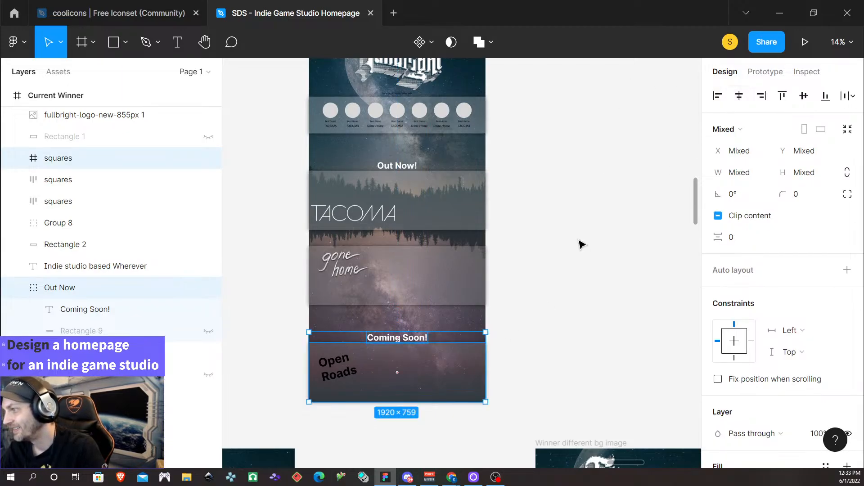
left_click(546, 363)
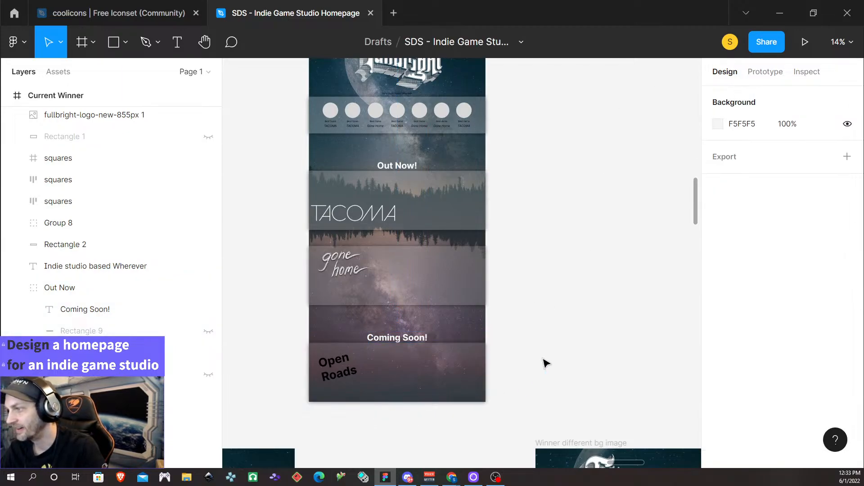
Set the fill colour of the Open Roads title text in Current Winner to FFFFFF.
double_click(341, 372)
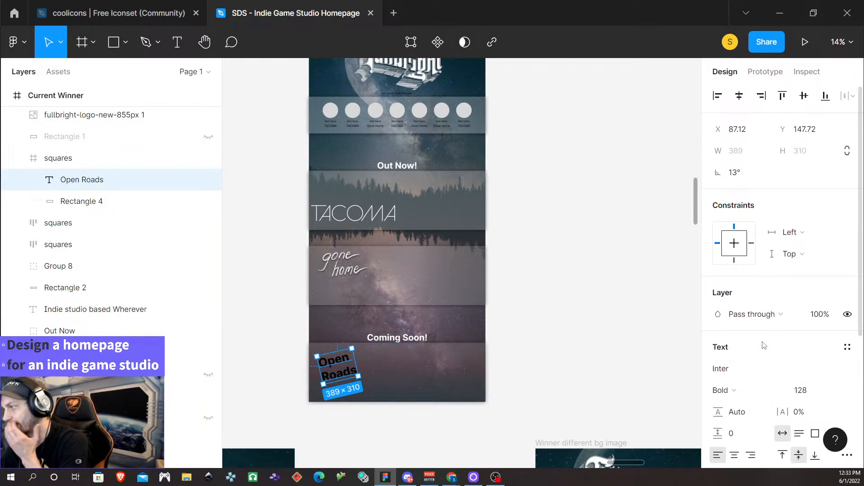
scroll(761, 329, "down", 4)
left_click(754, 326)
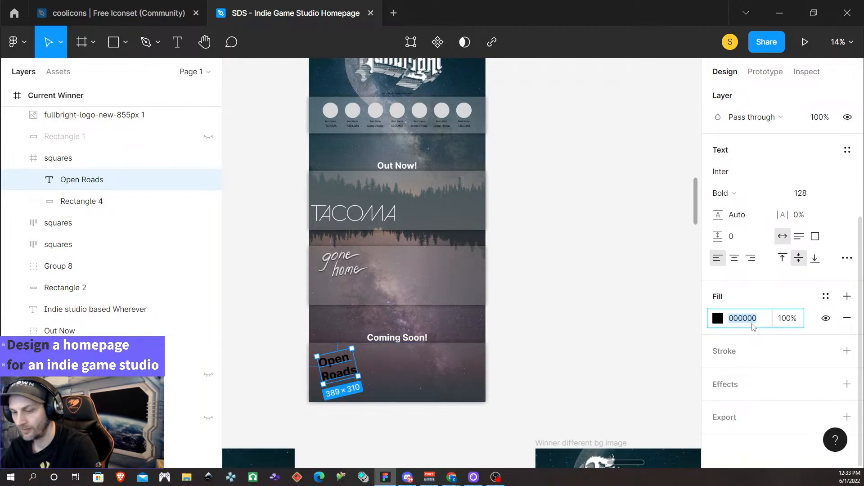
type("ffffff")
key("Return")
left_click(580, 335)
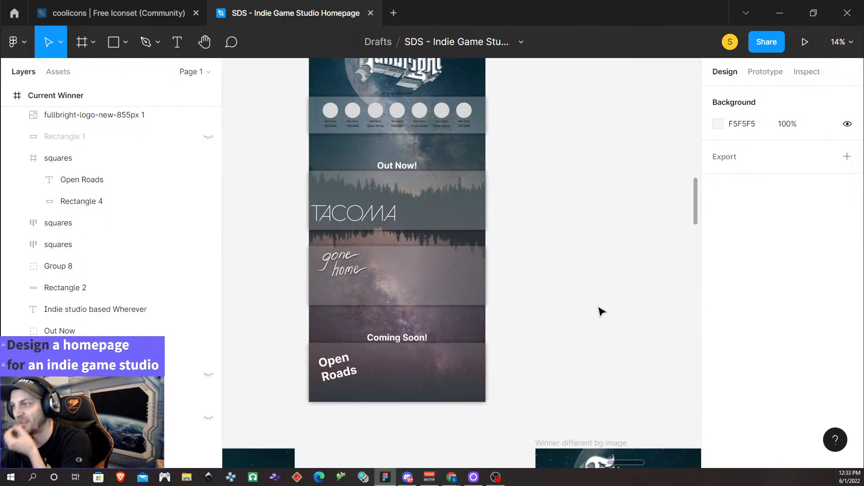
scroll(477, 303, "up", 3)
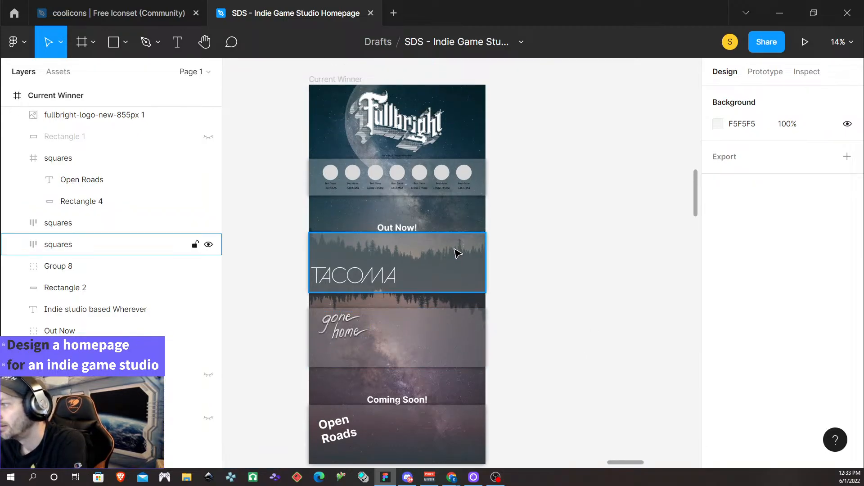
scroll(462, 253, "down", 1)
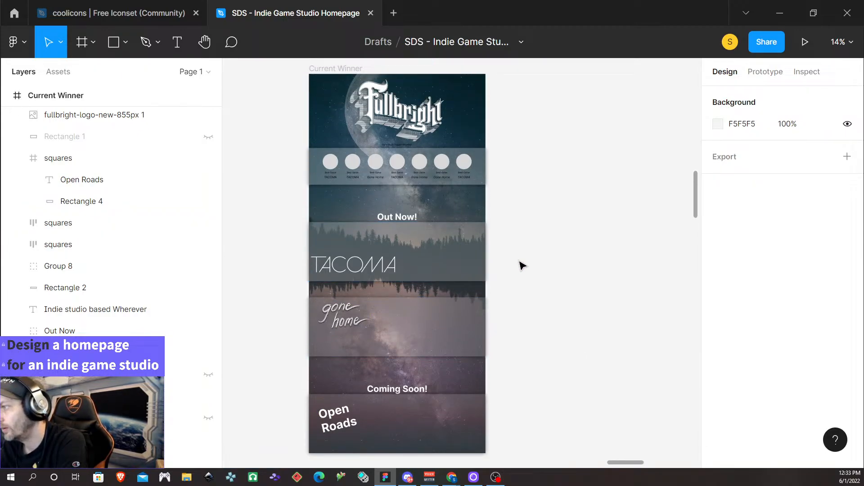
scroll(522, 266, "down", 1)
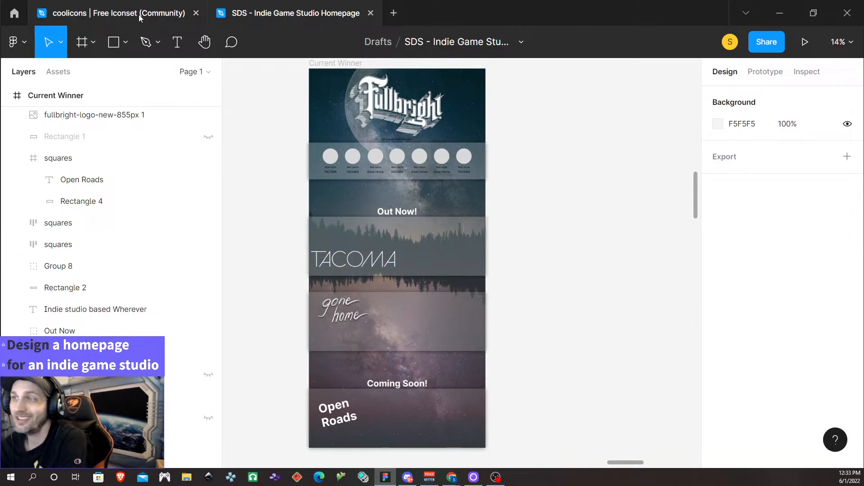
Examine the original Fullbright homepage reference beside Wireframe 1, especially its game descriptions, newsletter signup and contact text.
scroll(332, 283, "down", 10)
scroll(332, 283, "down", 2)
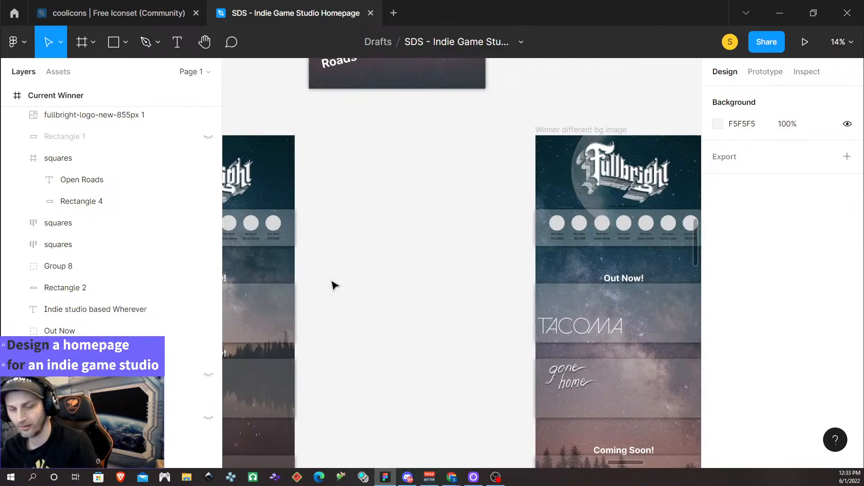
scroll(333, 286, "down", 6)
scroll(347, 292, "left", 10)
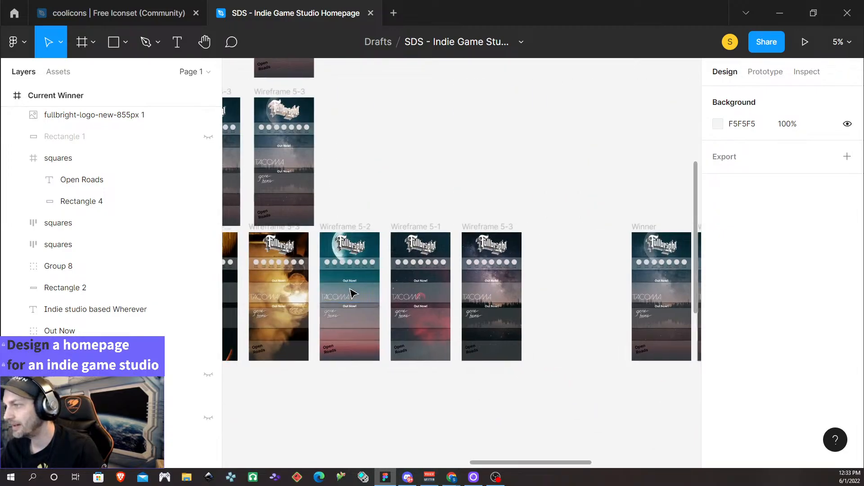
scroll(350, 281, "left", 5)
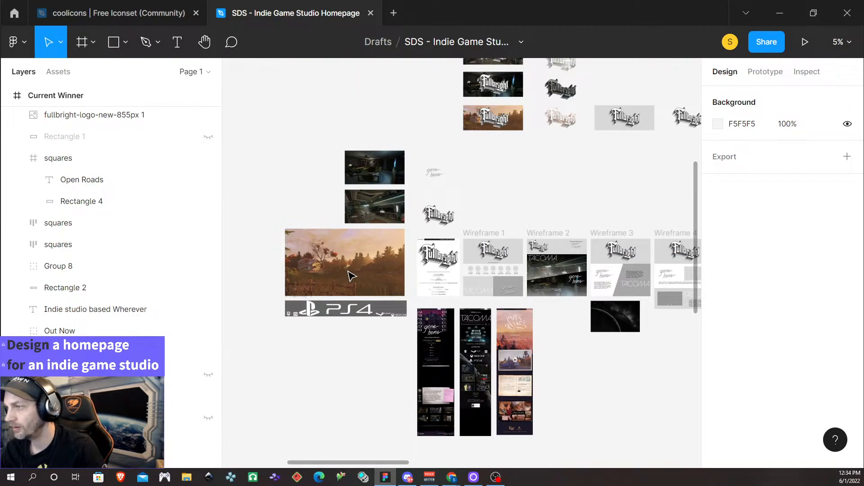
scroll(445, 265, "up", 5)
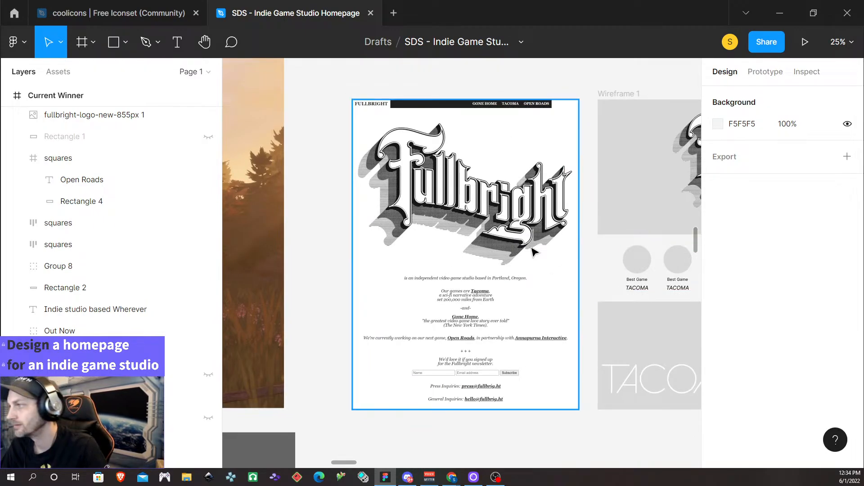
scroll(560, 270, "right", 1)
scroll(534, 276, "up", 3)
scroll(494, 349, "left", 1)
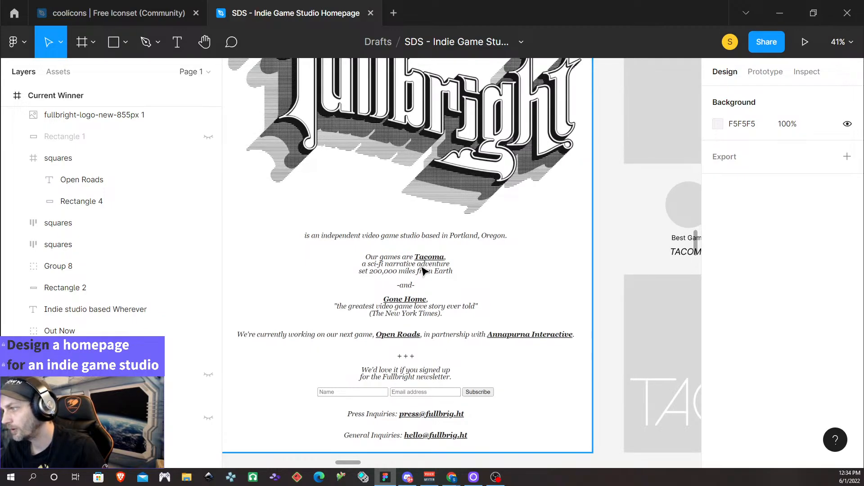
scroll(412, 299, "down", 1)
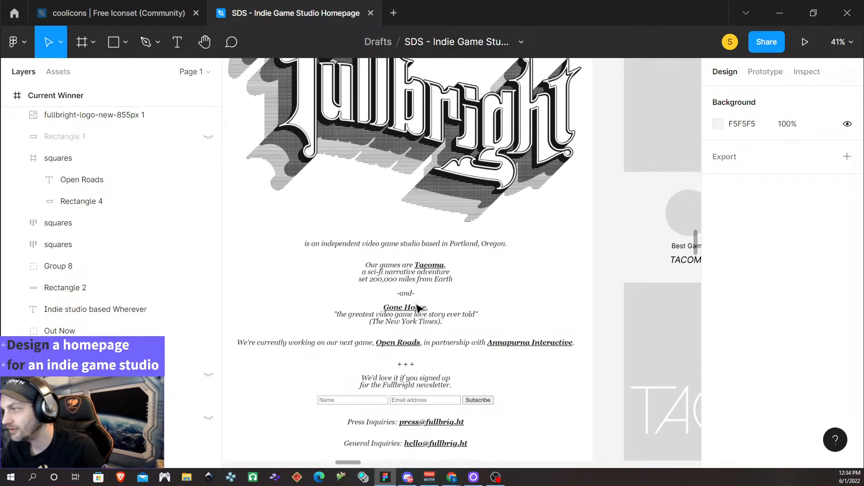
scroll(417, 306, "left", 3)
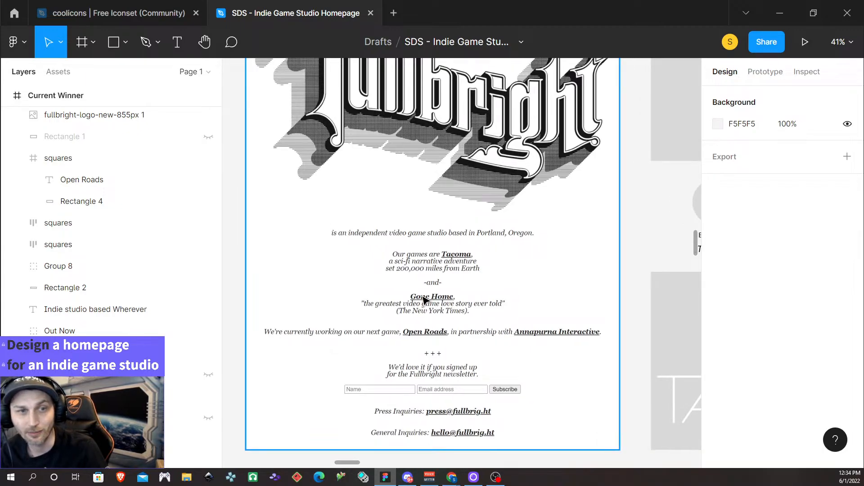
Review the original Fullbright page from its logo and navigation bar down to the press and general inquiry lines.
scroll(490, 358, "down", 1)
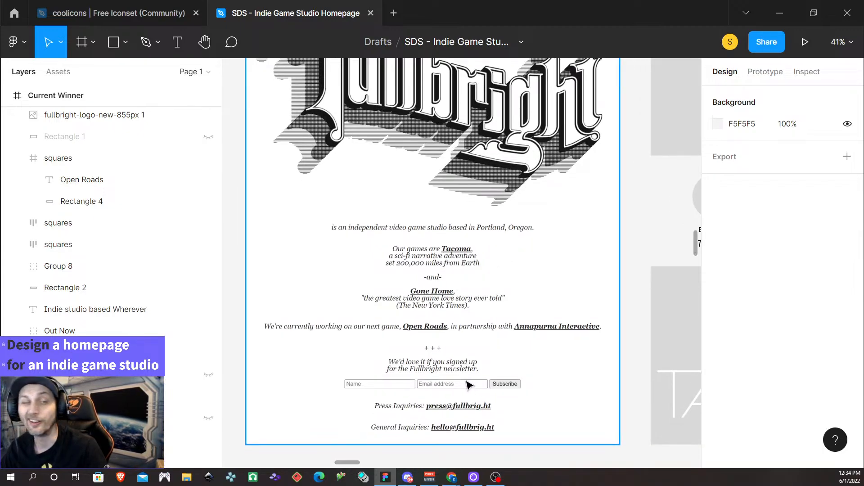
scroll(416, 377, "down", 3)
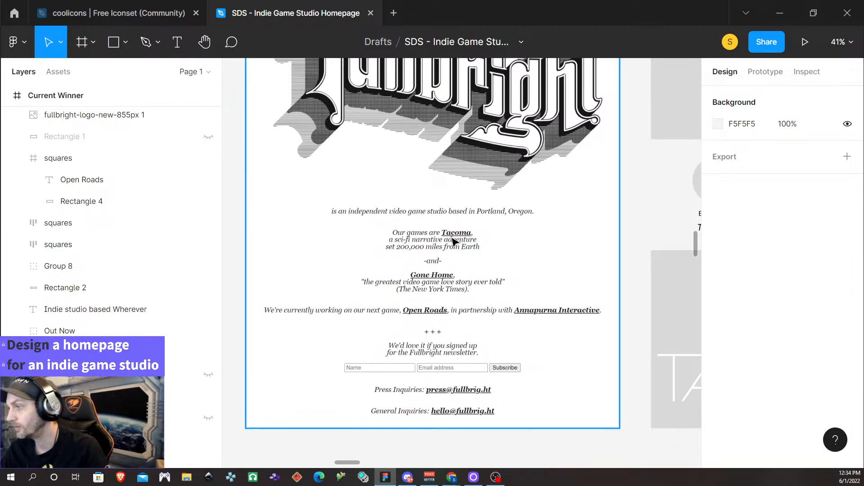
scroll(448, 261, "up", 5)
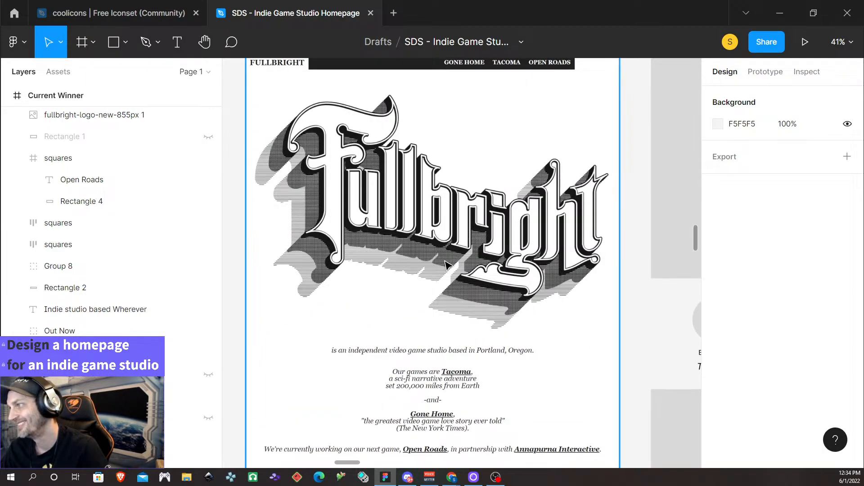
scroll(448, 263, "down", 1)
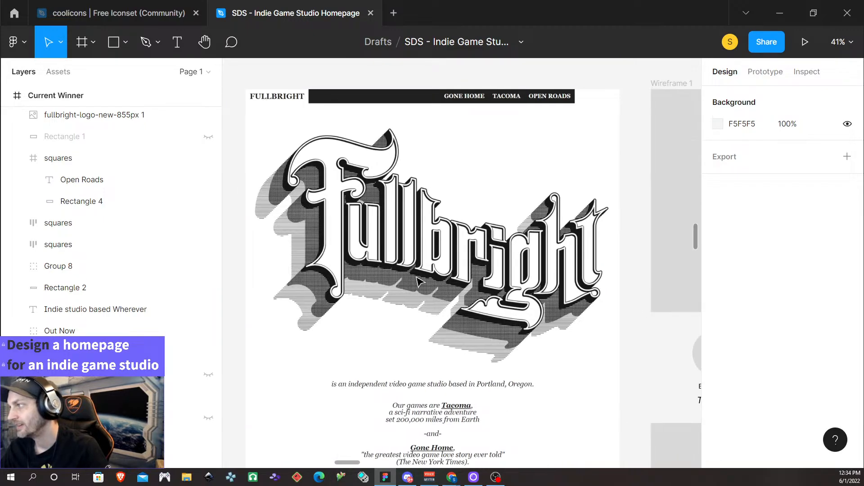
scroll(441, 283, "down", 2)
scroll(428, 306, "down", 2)
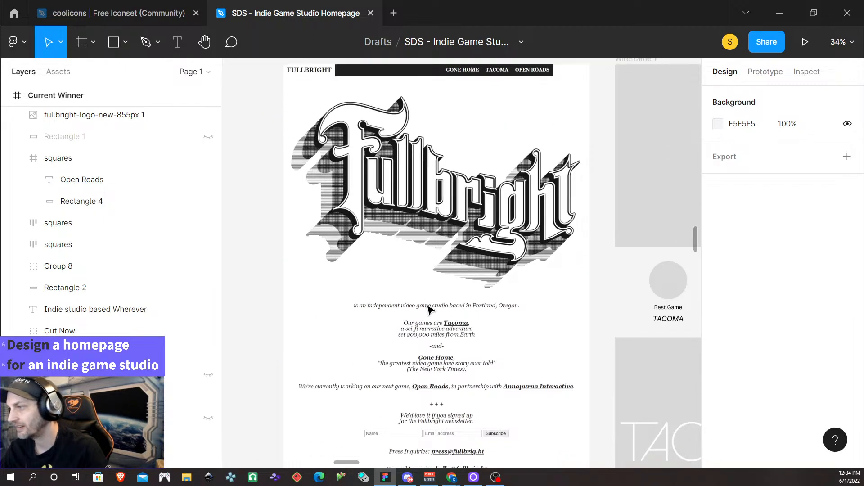
scroll(425, 312, "down", 1)
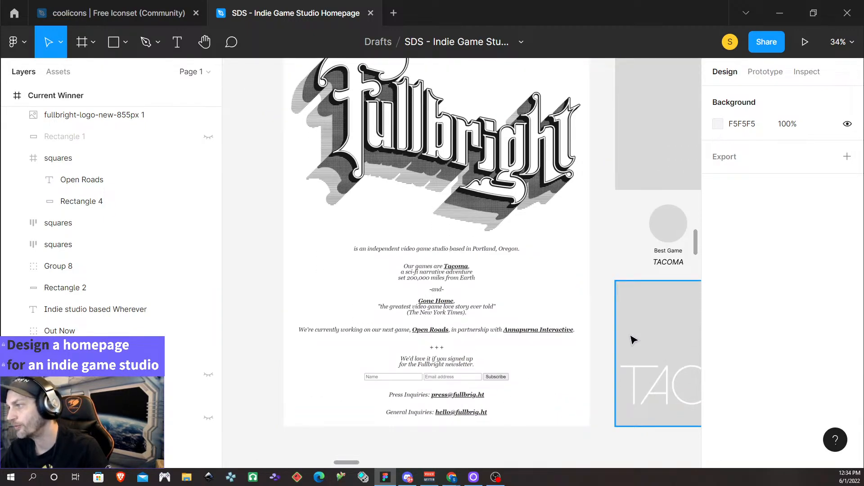
scroll(552, 342, "left", 1)
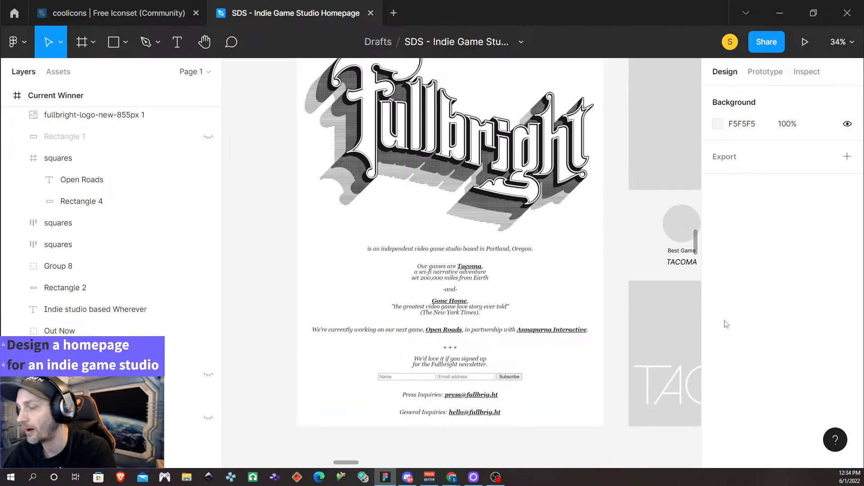
Compare the grey wireframes from Wireframe 1 through Wireframe 5, looking at their logo, awards and game section layouts.
scroll(591, 280, "down", 3)
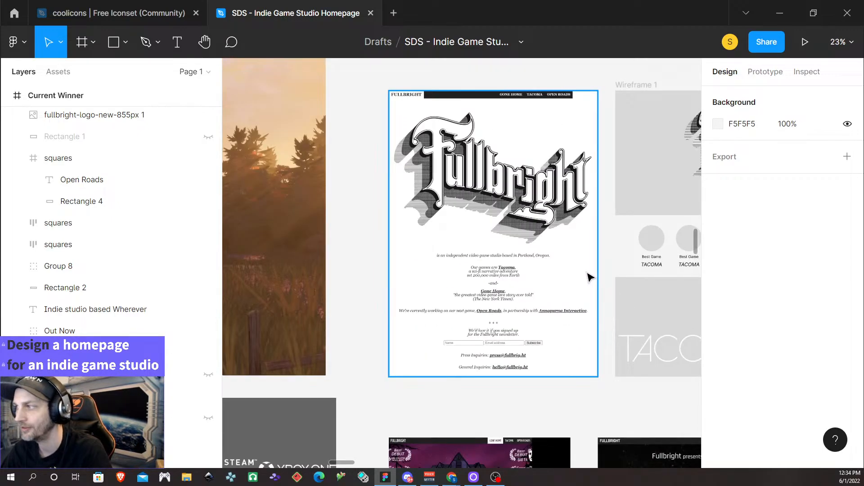
scroll(589, 276, "right", 5)
scroll(586, 279, "right", 10)
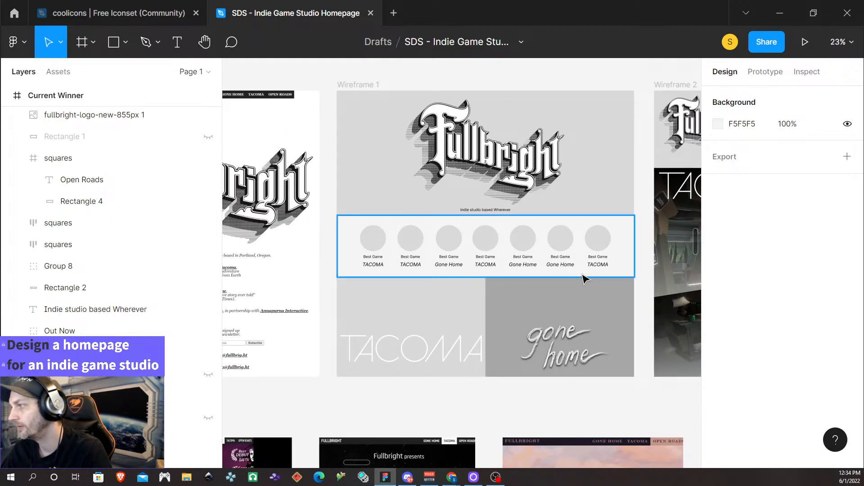
scroll(635, 270, "right", 10)
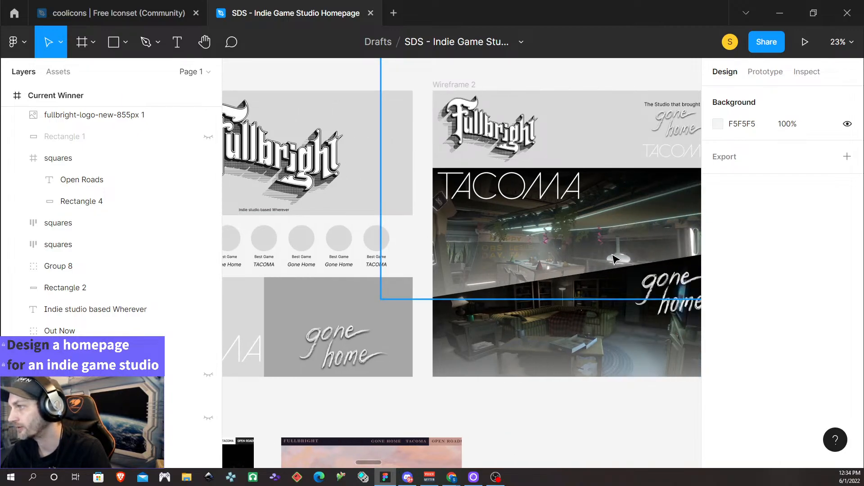
scroll(608, 269, "right", 12)
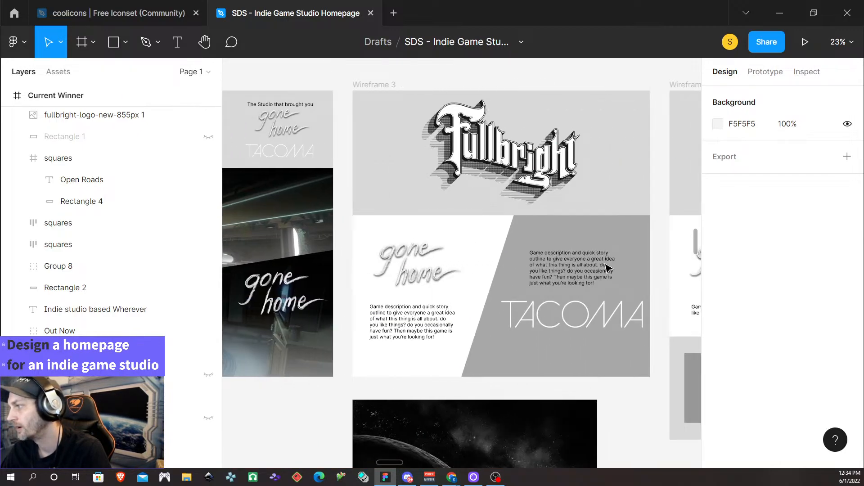
scroll(608, 269, "right", 5)
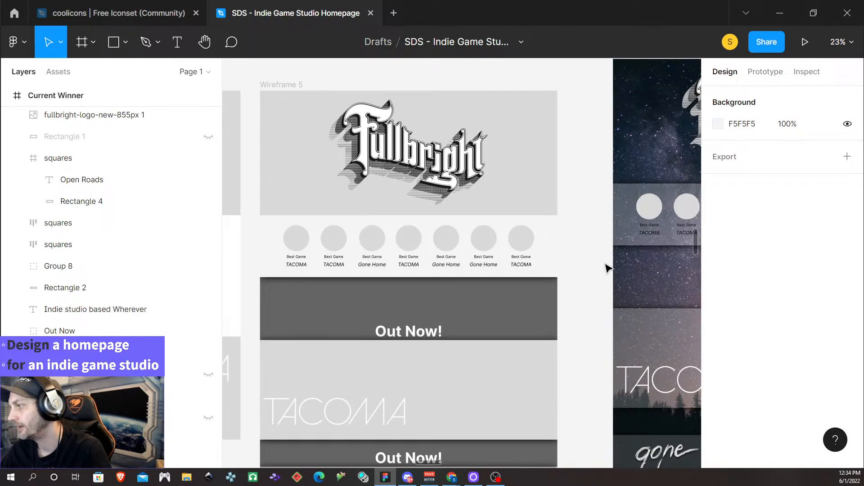
scroll(608, 269, "down", 3)
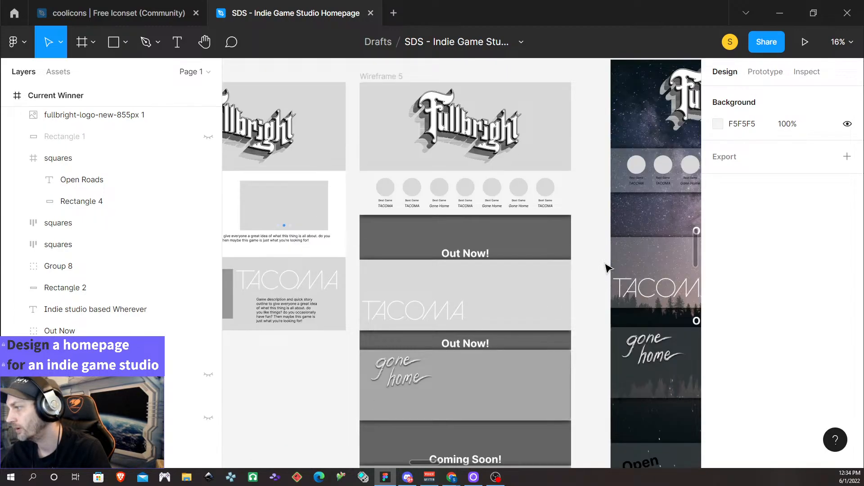
scroll(608, 269, "right", 4)
scroll(609, 267, "left", 4)
scroll(609, 268, "up", 8)
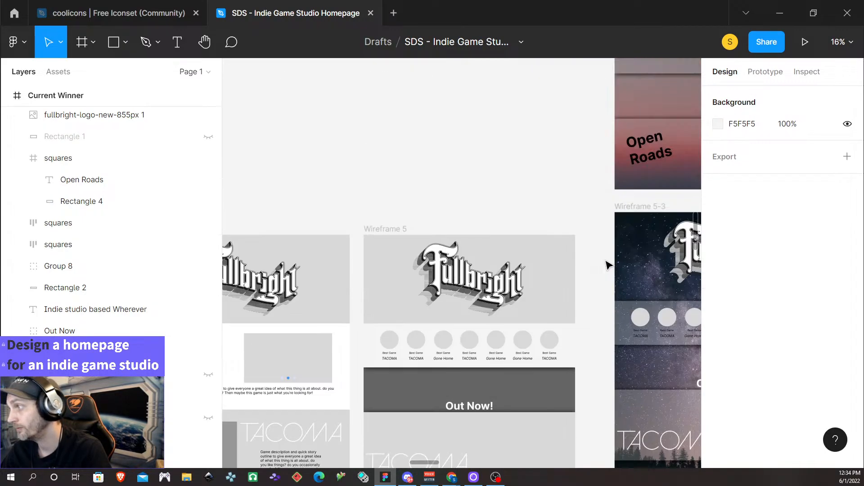
Survey all homepage variants and background images on the canvas, and inspect Current Winner's logo, awards row and game sections.
scroll(608, 267, "down", 5)
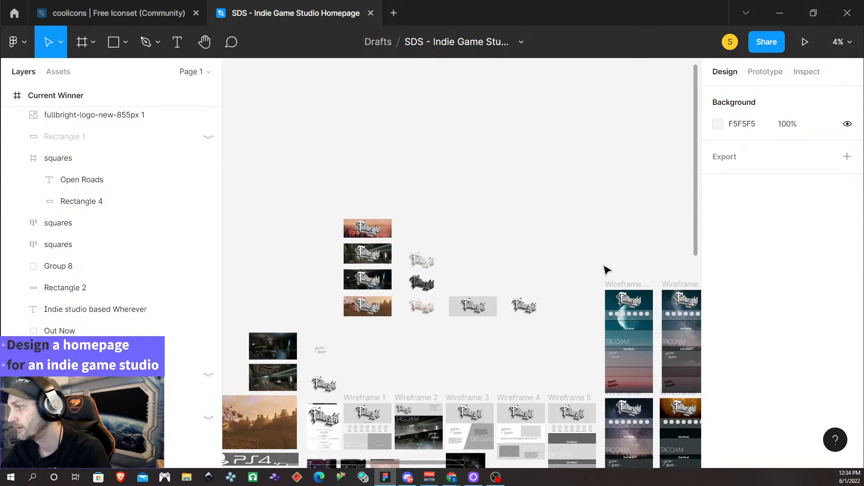
scroll(604, 270, "down", 3)
scroll(599, 315, "down", 3)
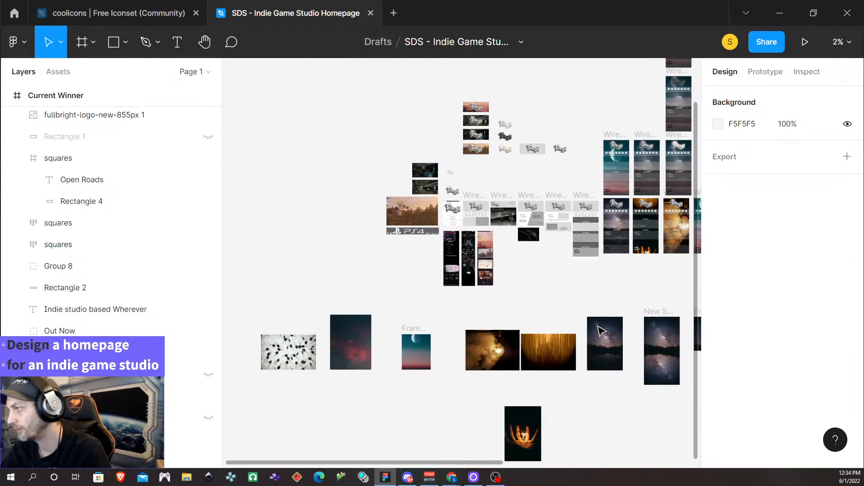
scroll(597, 323, "right", 4)
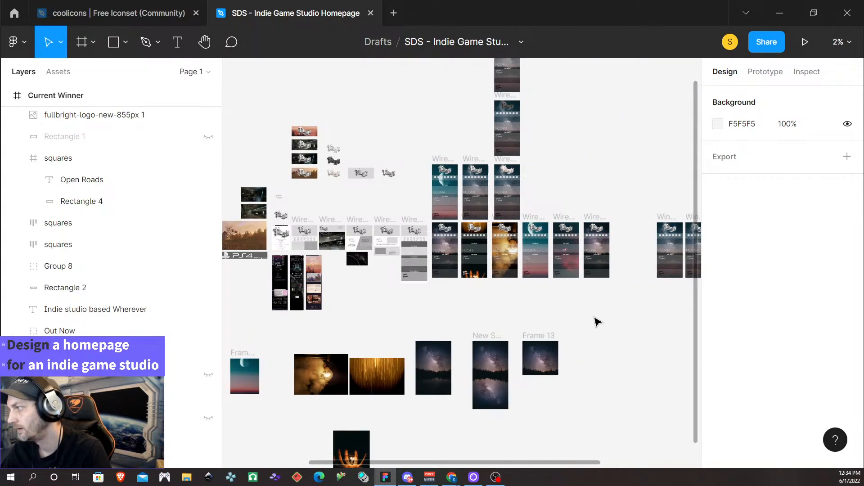
scroll(597, 321, "down", 2)
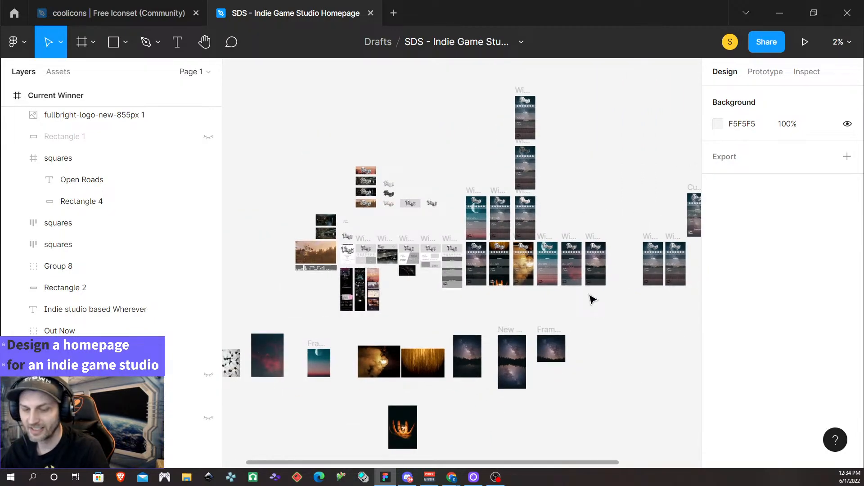
scroll(592, 299, "right", 3)
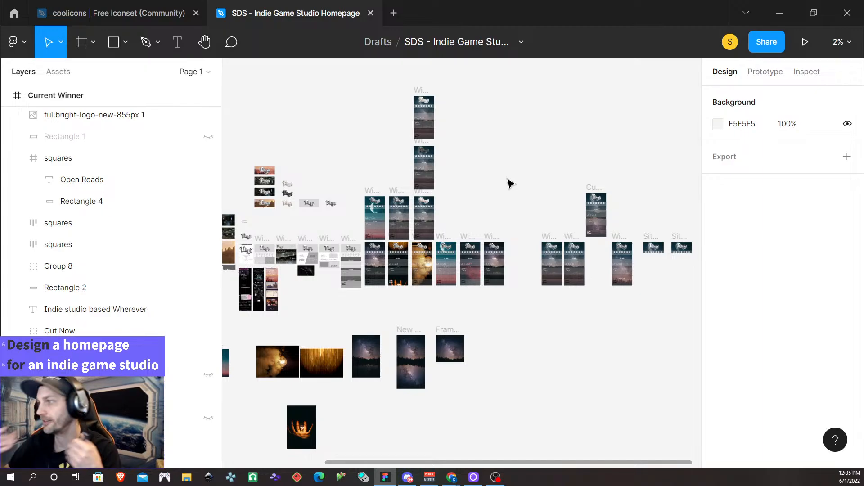
scroll(430, 174, "up", 5)
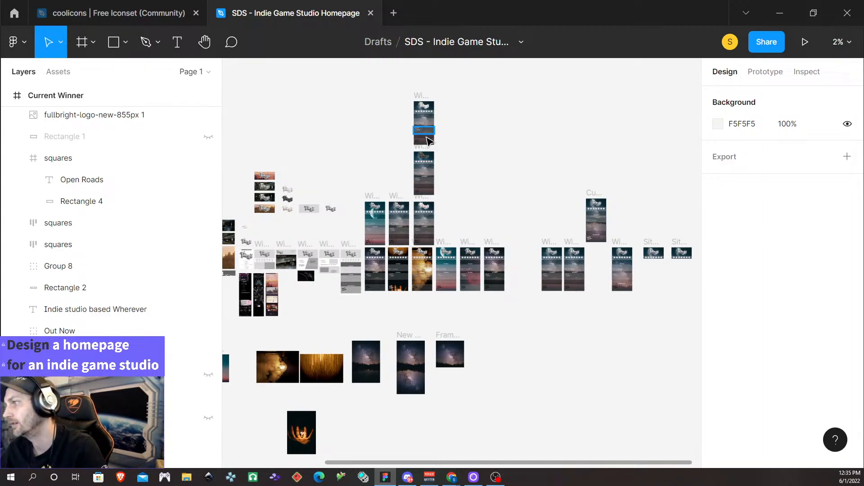
scroll(430, 171, "up", 5)
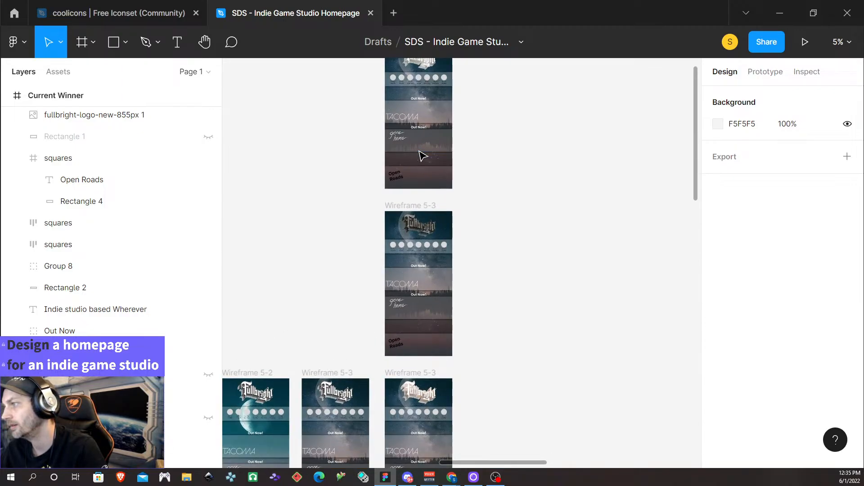
scroll(412, 250, "down", 5)
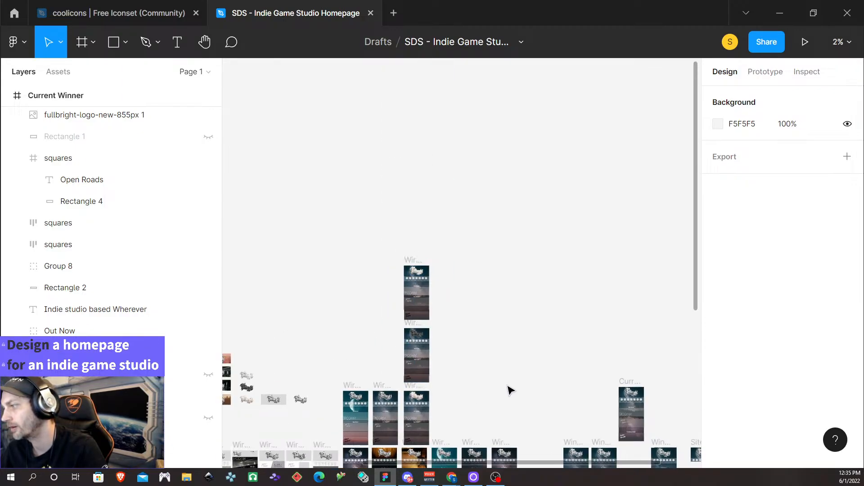
scroll(638, 422, "up", 12)
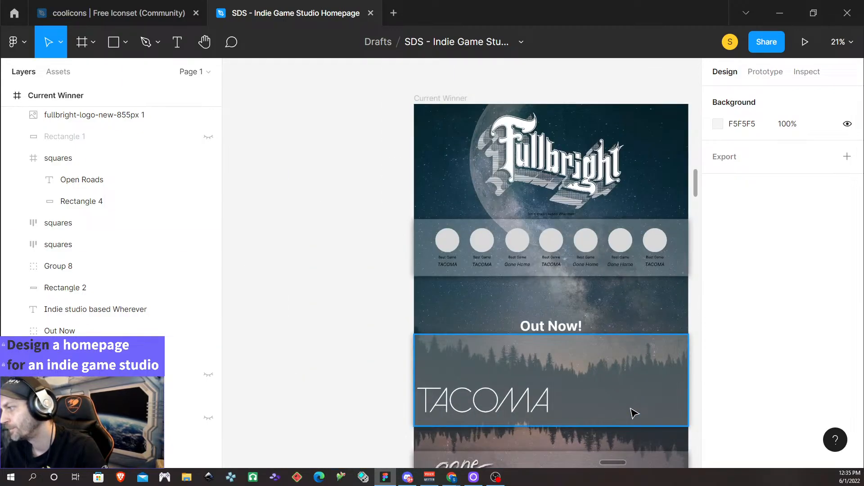
scroll(589, 382, "right", 1)
scroll(531, 365, "down", 3)
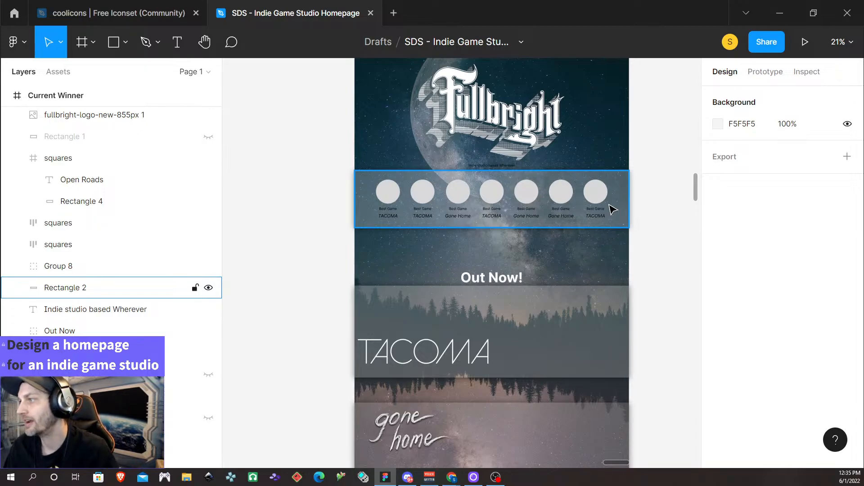
scroll(615, 242, "down", 10)
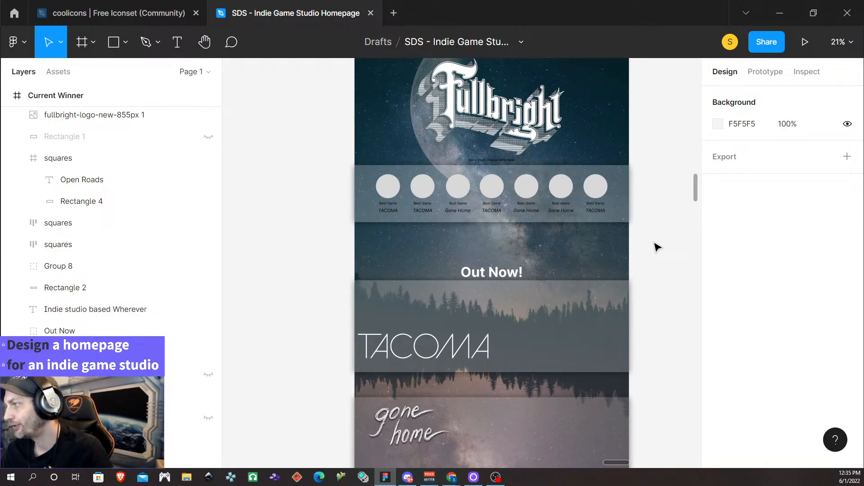